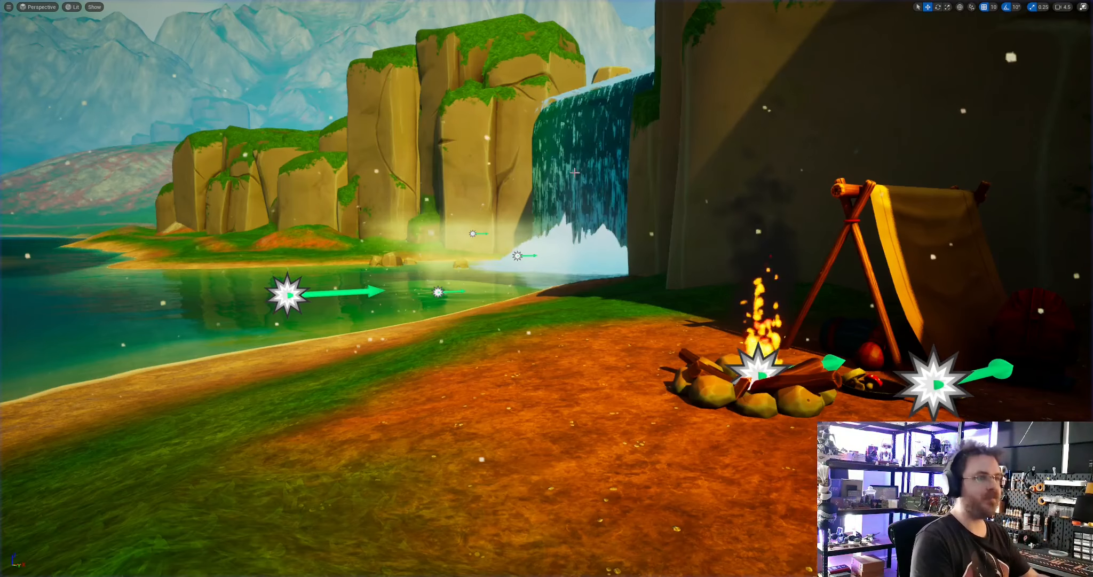
- Enable the experimental Procedural Foliage option in the Editor Preferences and return to the Demo level
{"action": "key", "text": "F11"}
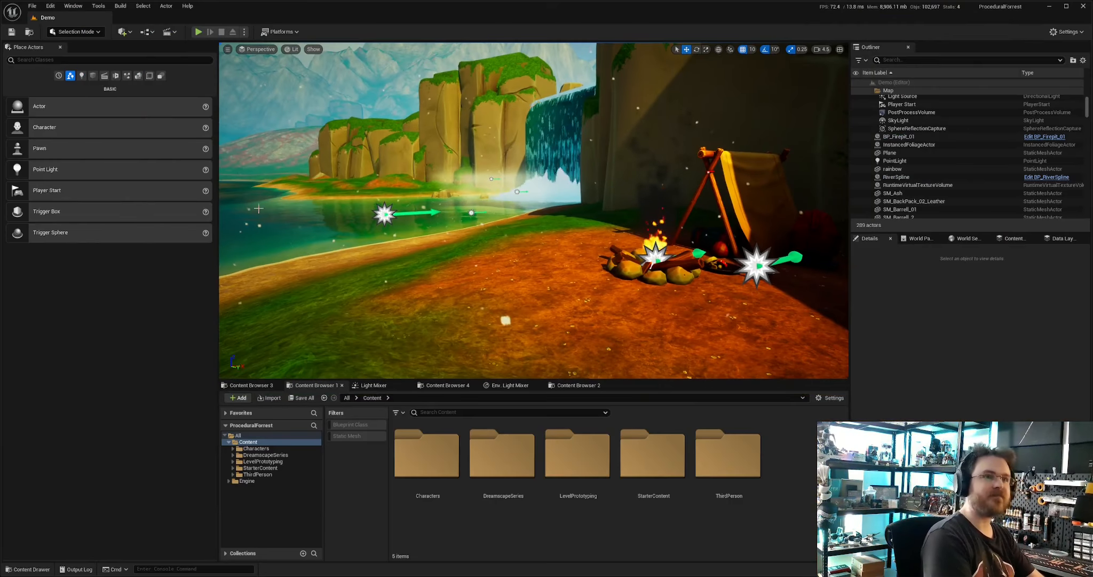
{"action": "left_click", "coordinate": [52, 9]}
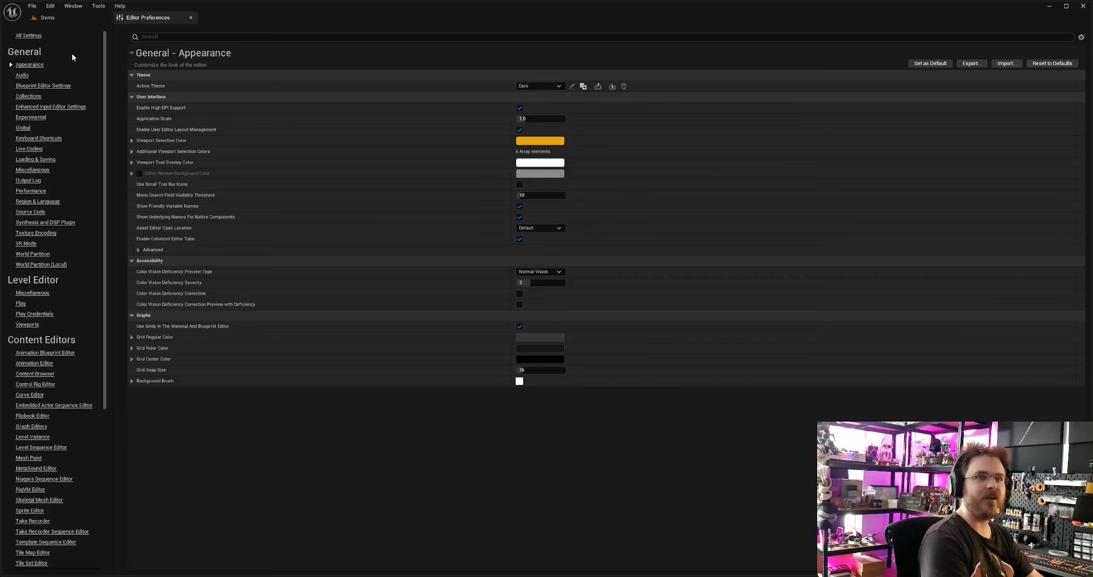
{"action": "left_click", "coordinate": [32, 117]}
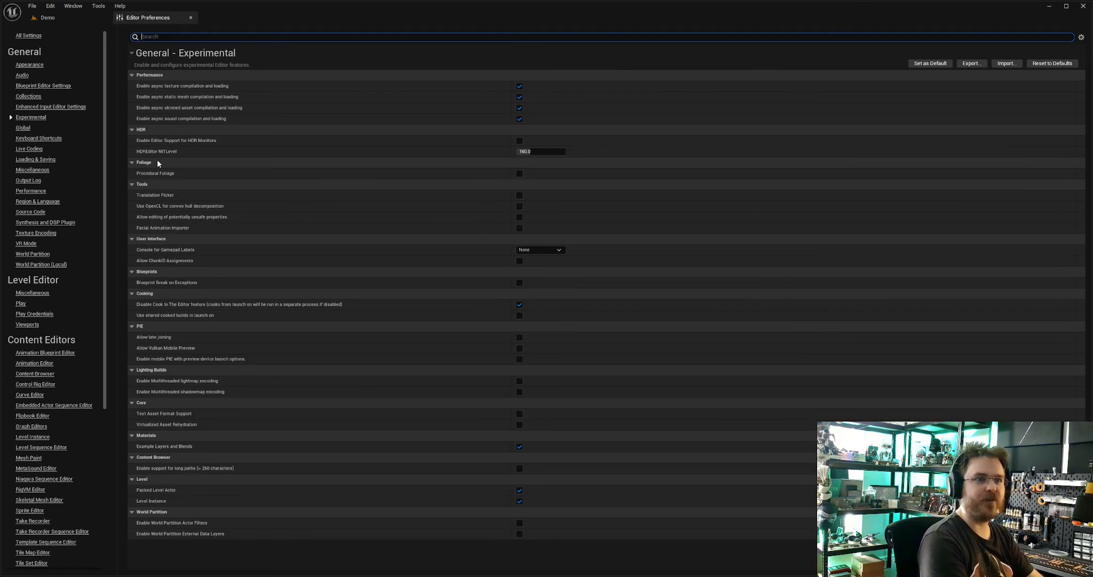
{"action": "left_click", "coordinate": [519, 173]}
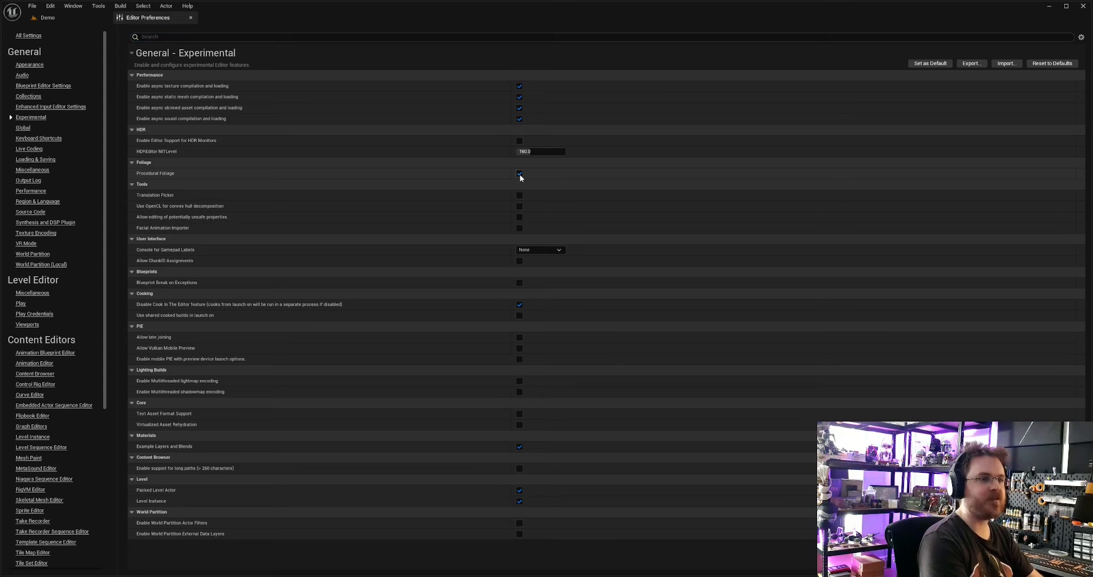
{"action": "left_click", "coordinate": [192, 18]}
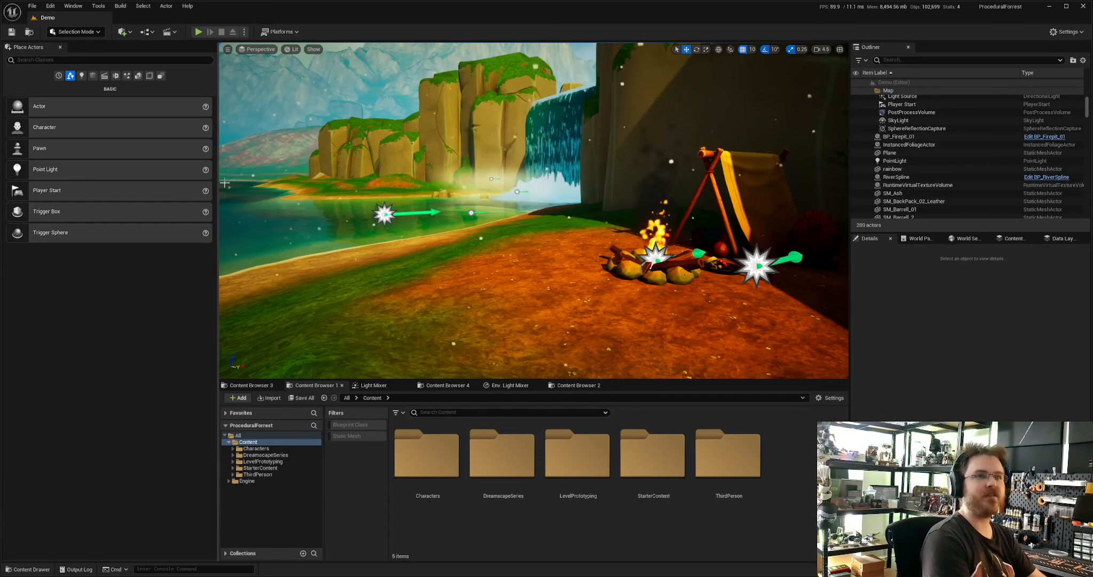
- Place a Procedural Foliage Volume near the middle of the grassy island
{"action": "left_click", "coordinate": [150, 76]}
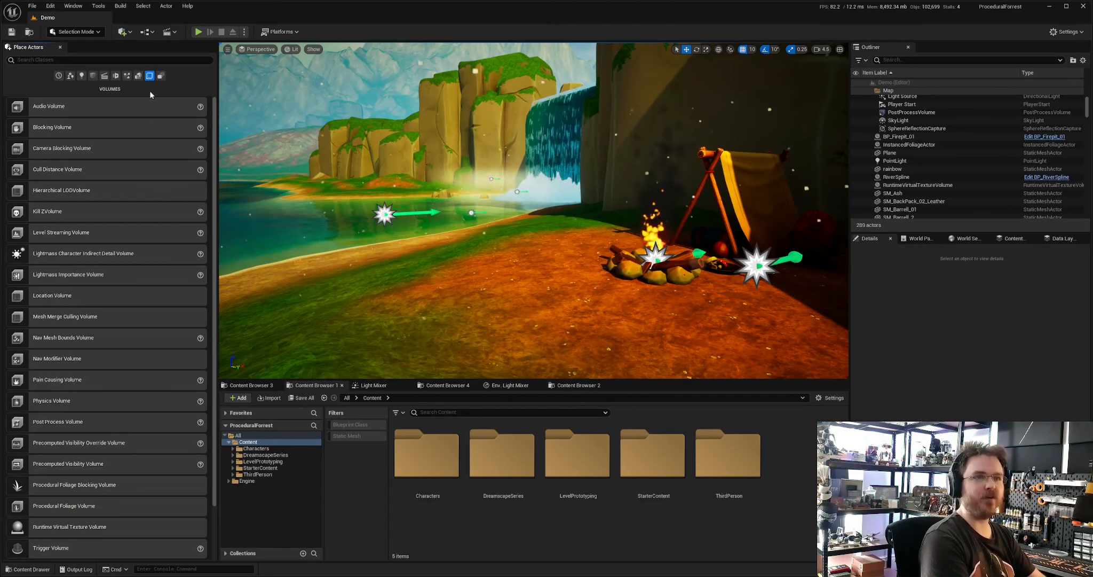
{"action": "scroll", "coordinate": [122, 330], "scroll_direction": "down", "scroll_amount": 1}
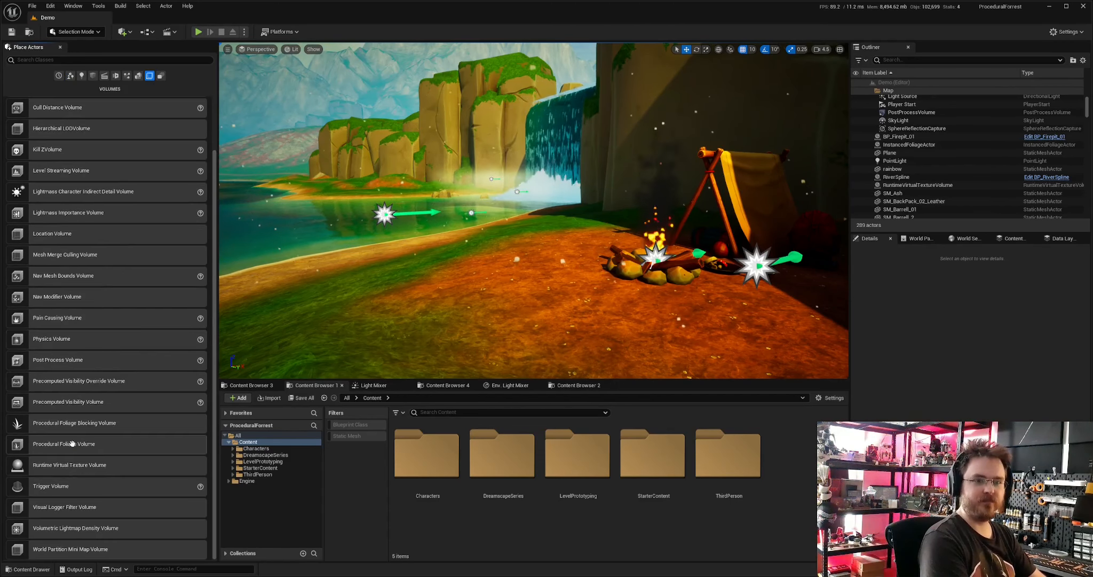
{"action": "scroll", "coordinate": [48, 451], "scroll_direction": "down", "scroll_amount": 1}
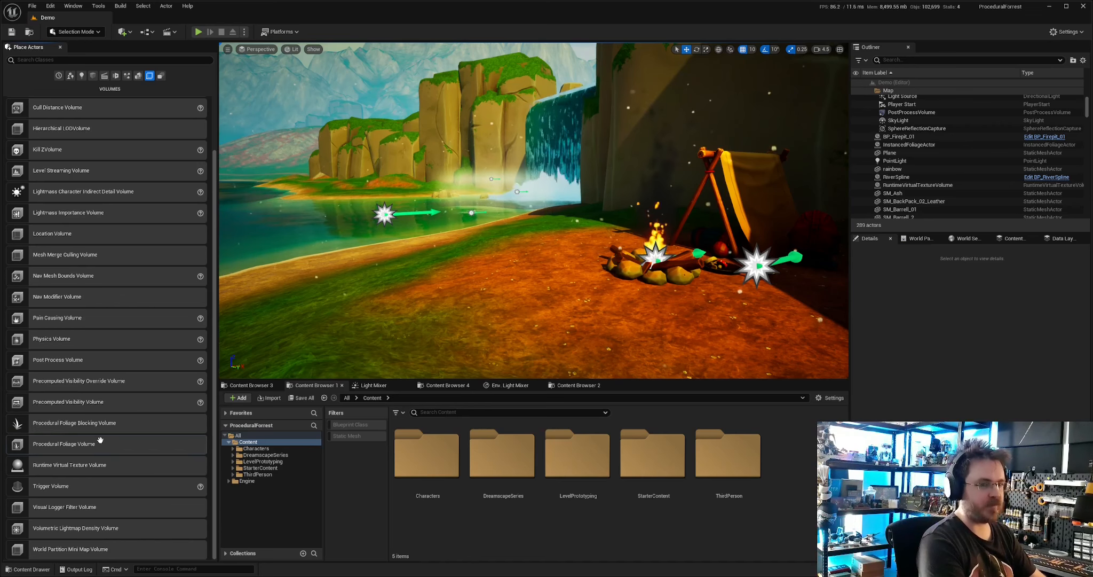
{"action": "key", "text": "s"}
{"action": "right_click_drag", "start_coordinate": [480, 225], "coordinate": [320, 280]}
{"action": "key", "text": "w"}
{"action": "key", "text": "s"}
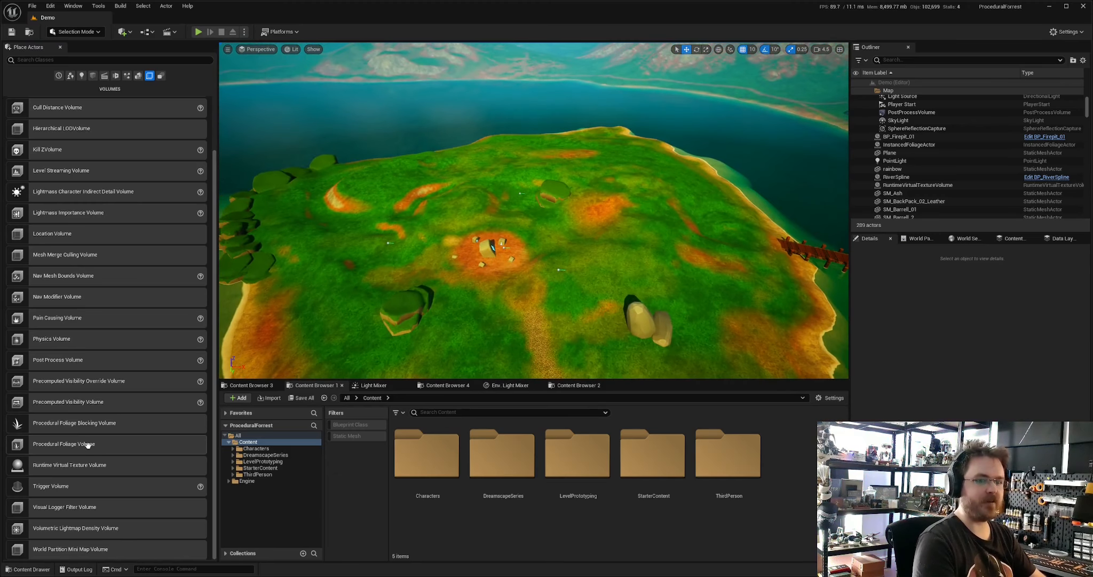
{"action": "left_click_drag", "start_coordinate": [114, 441], "coordinate": [541, 240]}
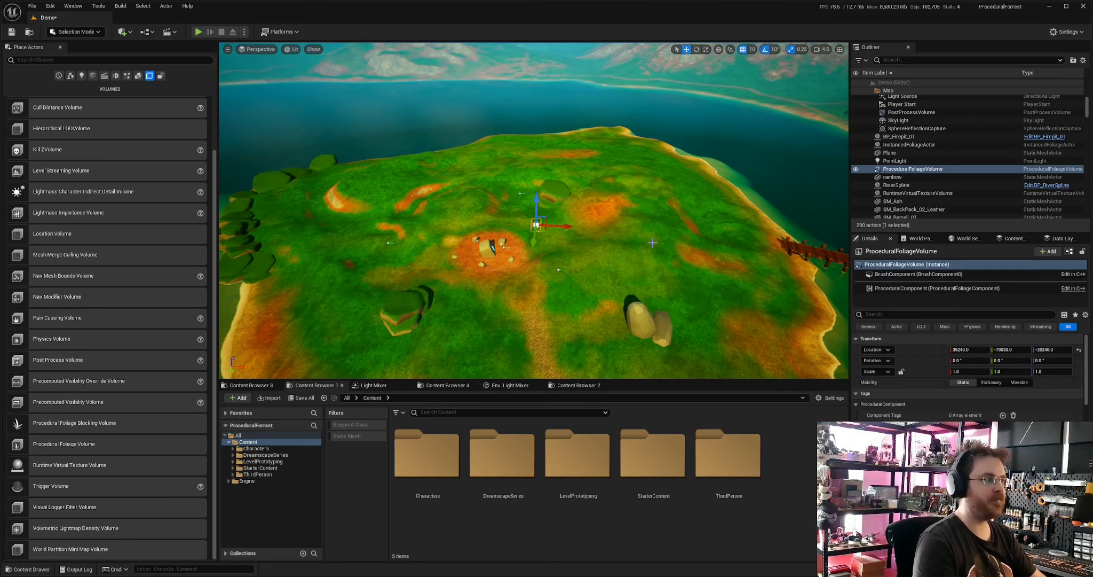
- Enlarge the Procedural Foliage Volume's brush horizontally until its outline spans the island
{"action": "key", "text": "s"}
{"action": "right_click_drag", "start_coordinate": [542, 240], "coordinate": [541, 240]}
{"action": "scroll", "coordinate": [898, 400], "scroll_direction": "down", "scroll_amount": 6}
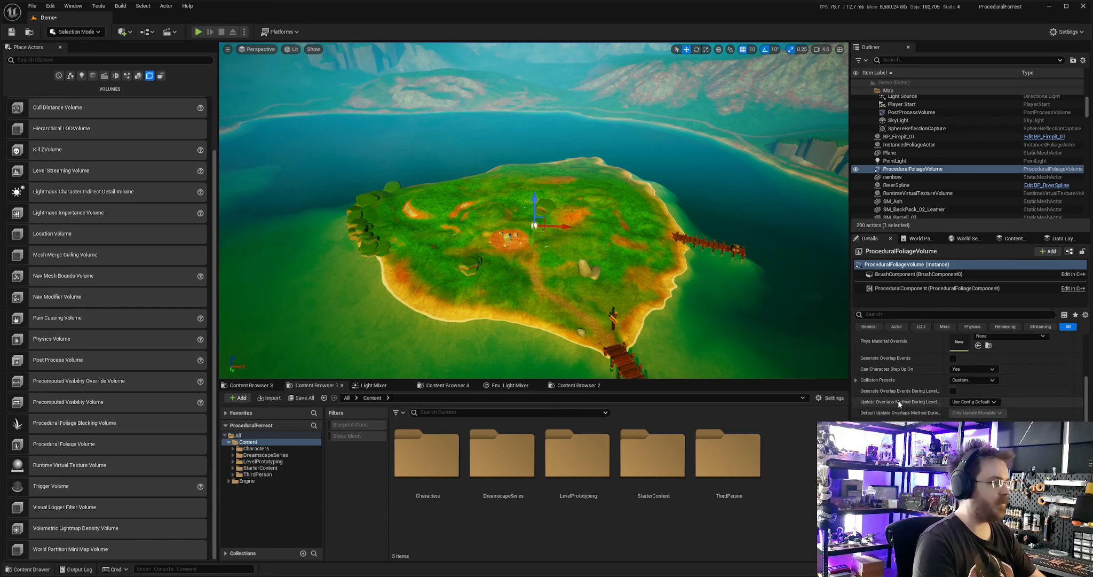
{"action": "left_click_drag", "start_coordinate": [972, 502], "coordinate": [1028, 512]}
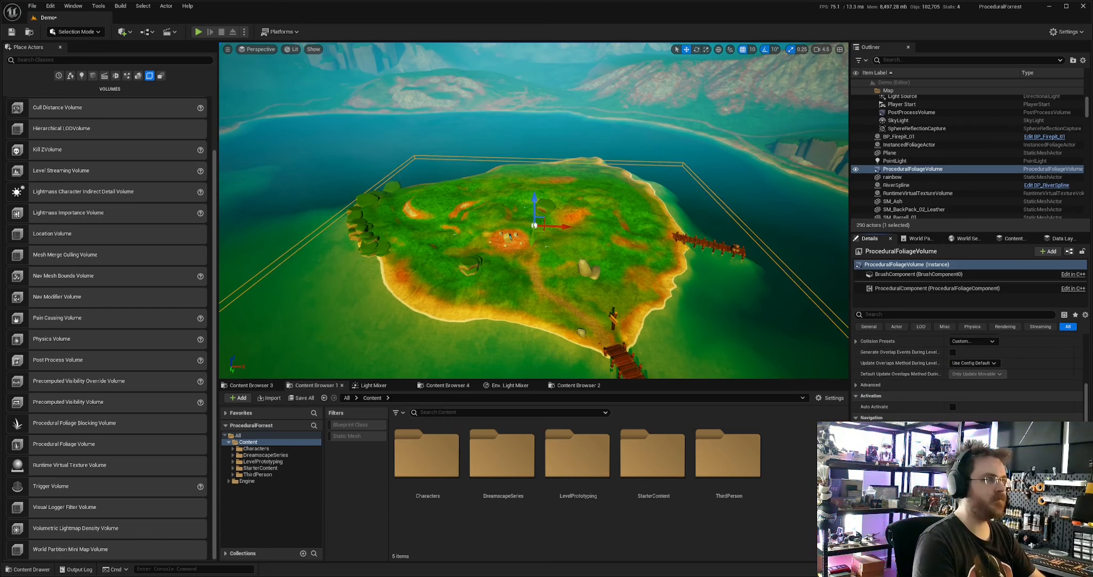
- Reposition the foliage volume over the island and extend its brush so the box encloses the whole island with some margin
{"action": "right_click_drag", "start_coordinate": [534, 224], "coordinate": [369, 240]}
{"action": "key", "text": "d"}
{"action": "left_click_drag", "start_coordinate": [500, 217], "coordinate": [540, 221]}
{"action": "key", "text": "a"}
{"action": "right_click_drag", "start_coordinate": [540, 221], "coordinate": [593, 240]}
{"action": "key", "text": "s"}
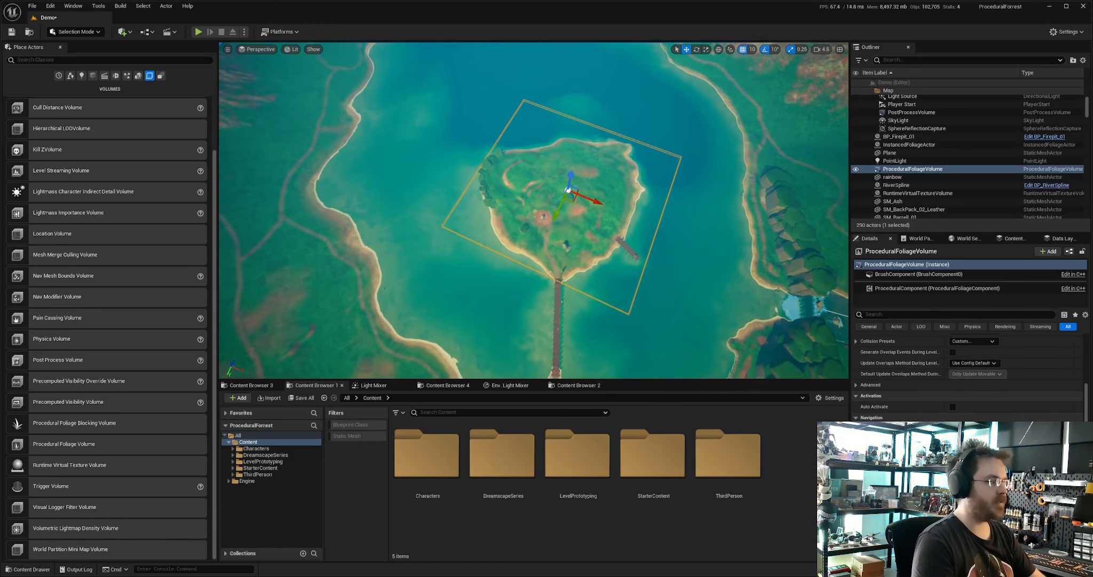
{"action": "left_click_drag", "start_coordinate": [971, 502], "coordinate": [993, 523]}
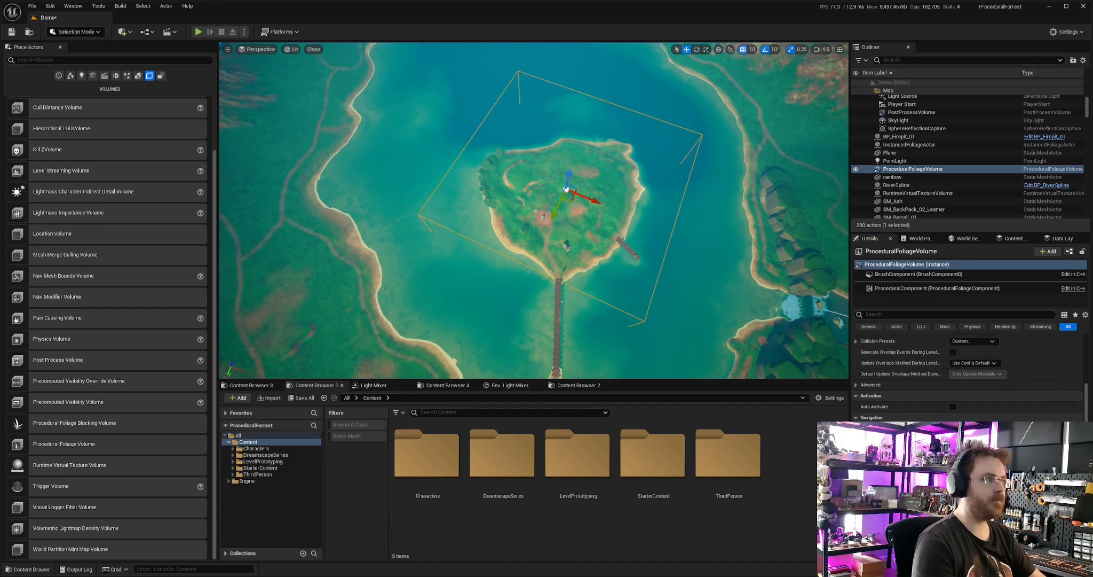
{"action": "left_click_drag", "start_coordinate": [557, 217], "coordinate": [552, 222]}
{"action": "right_click_drag", "start_coordinate": [553, 222], "coordinate": [515, 239]}
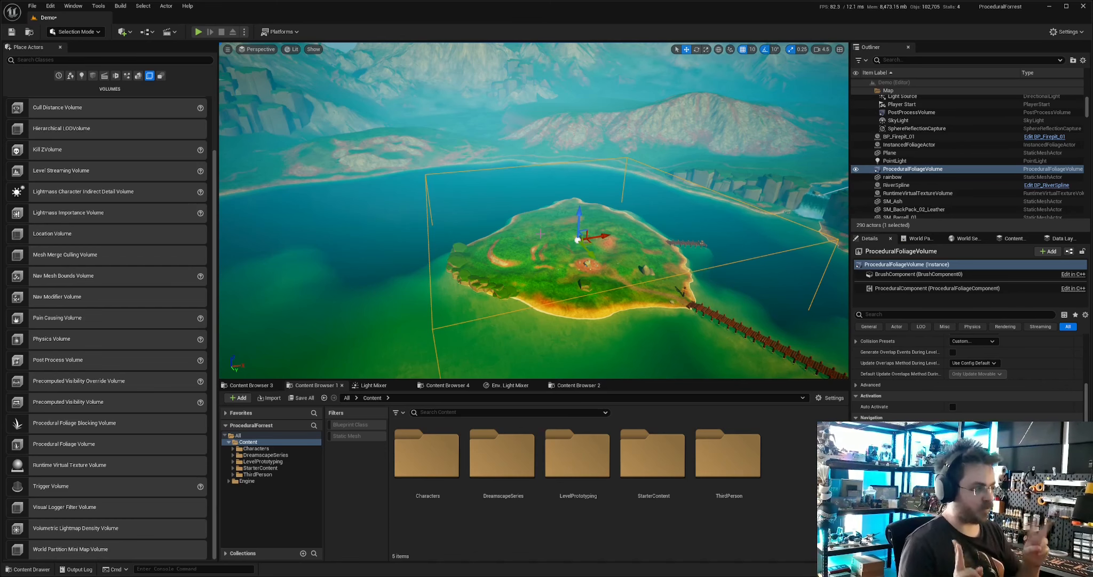
- Create a folder named PFS in the project's Content folder and open it
{"action": "scroll", "coordinate": [969, 373], "scroll_direction": "up", "scroll_amount": 5}
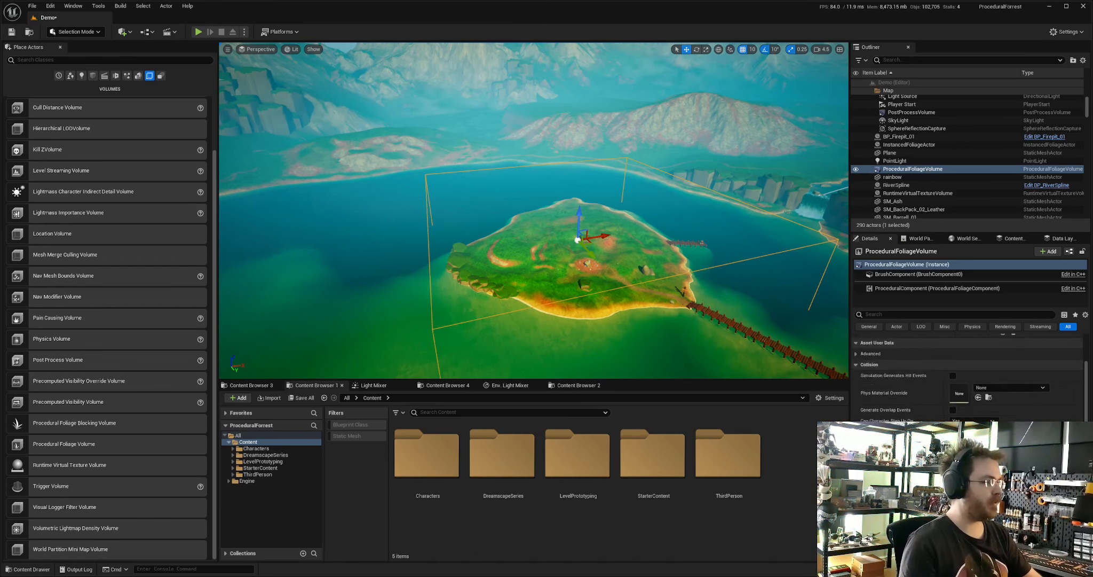
{"action": "scroll", "coordinate": [969, 374], "scroll_direction": "down", "scroll_amount": 5}
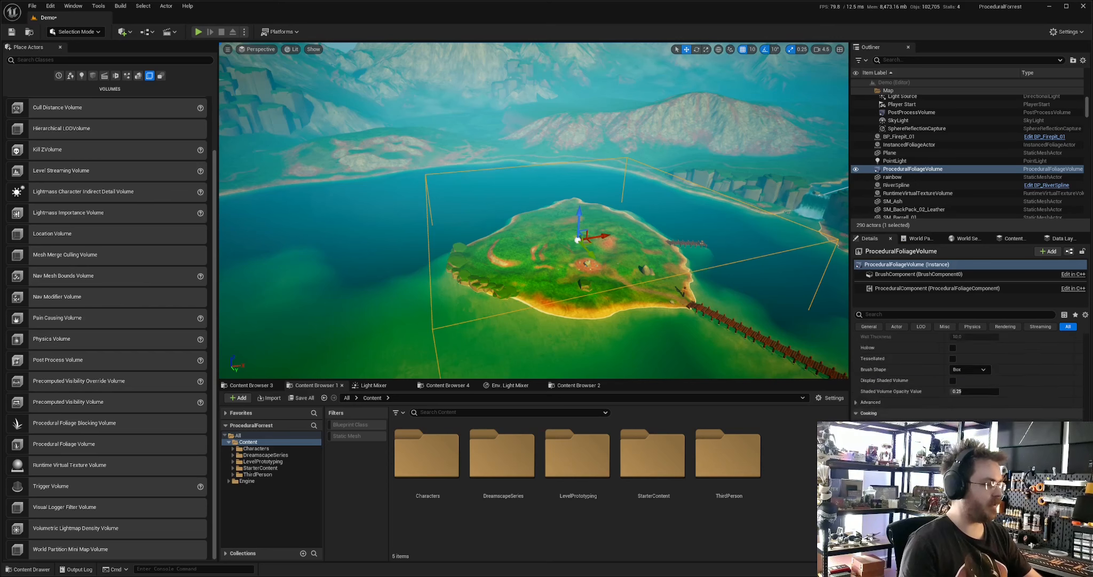
{"action": "scroll", "coordinate": [924, 386], "scroll_direction": "down", "scroll_amount": 2}
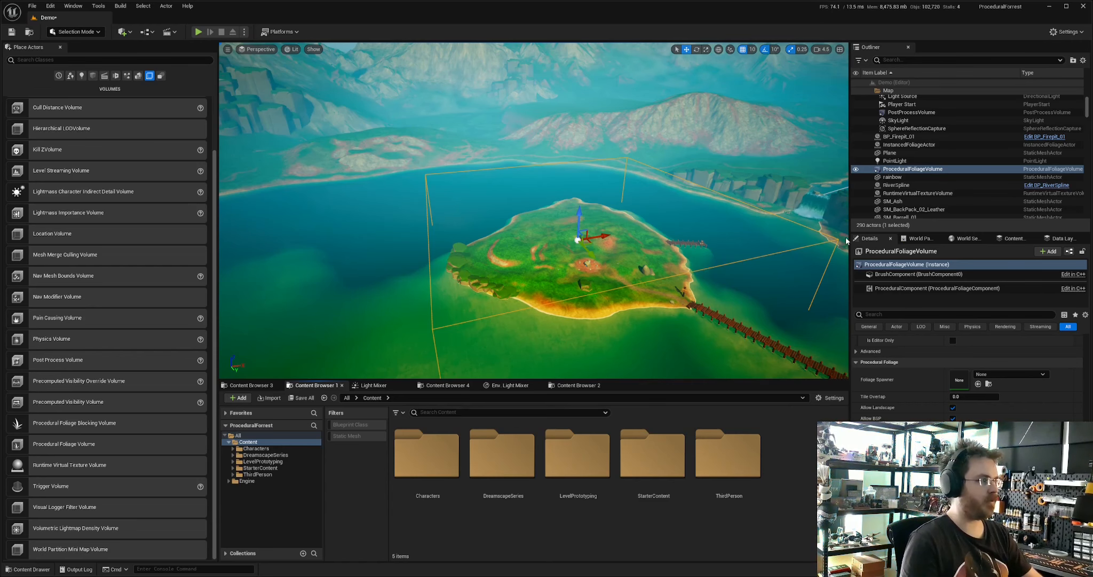
{"action": "key", "text": "ctrl+shift+n"}
{"action": "type", "text": "PFS"}
{"action": "key", "text": "Return"}
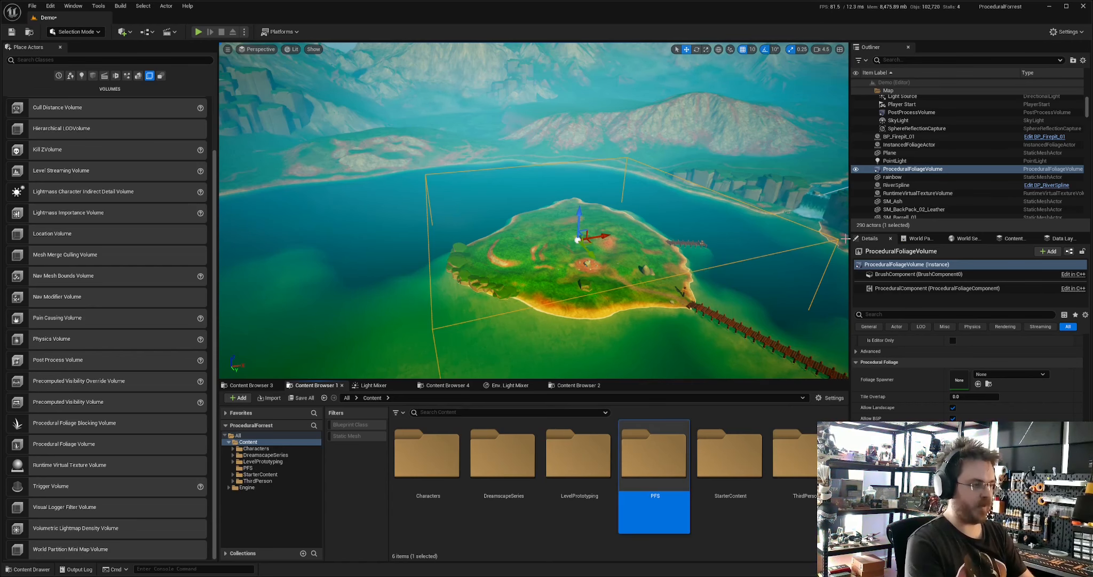
{"action": "key", "text": "Return"}
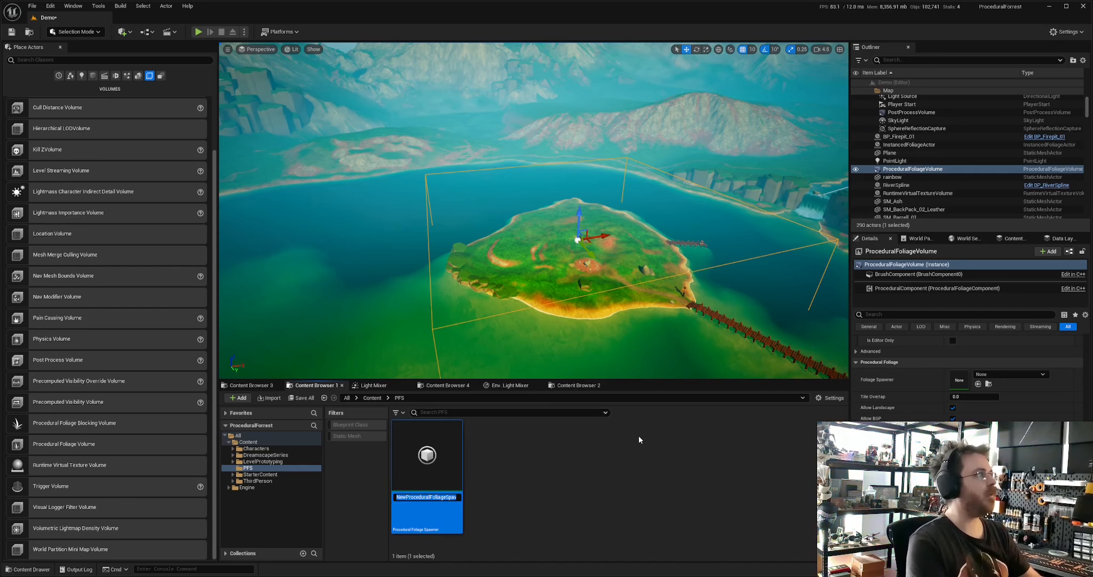
- Create a Procedural Foliage Spawner asset named FPS_Island in the PFS folder and open it docked beside the Demo level
{"action": "type", "text": "FPS"}
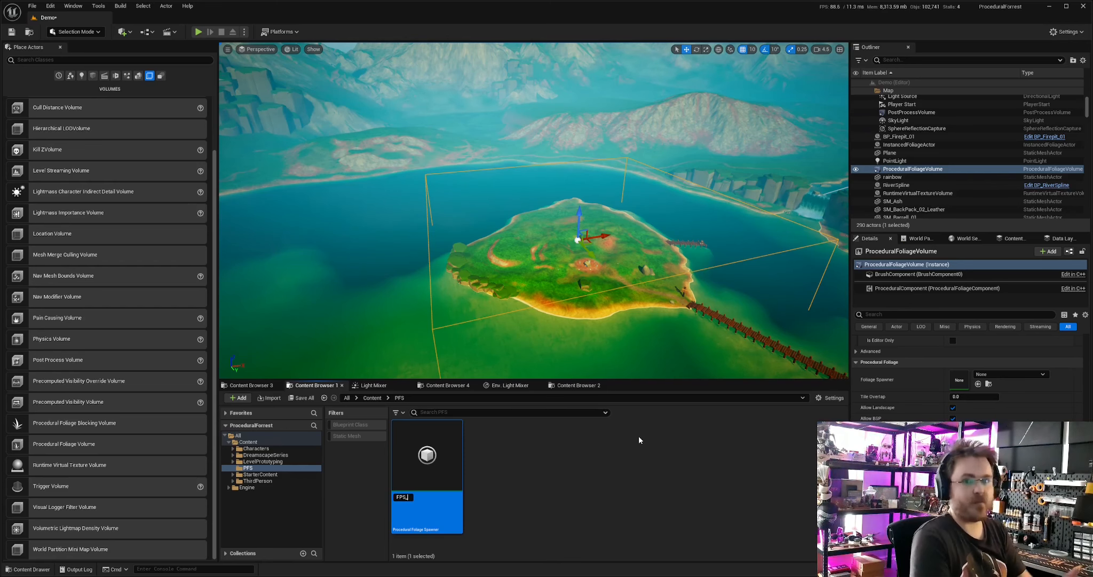
{"action": "type", "text": "_Island"}
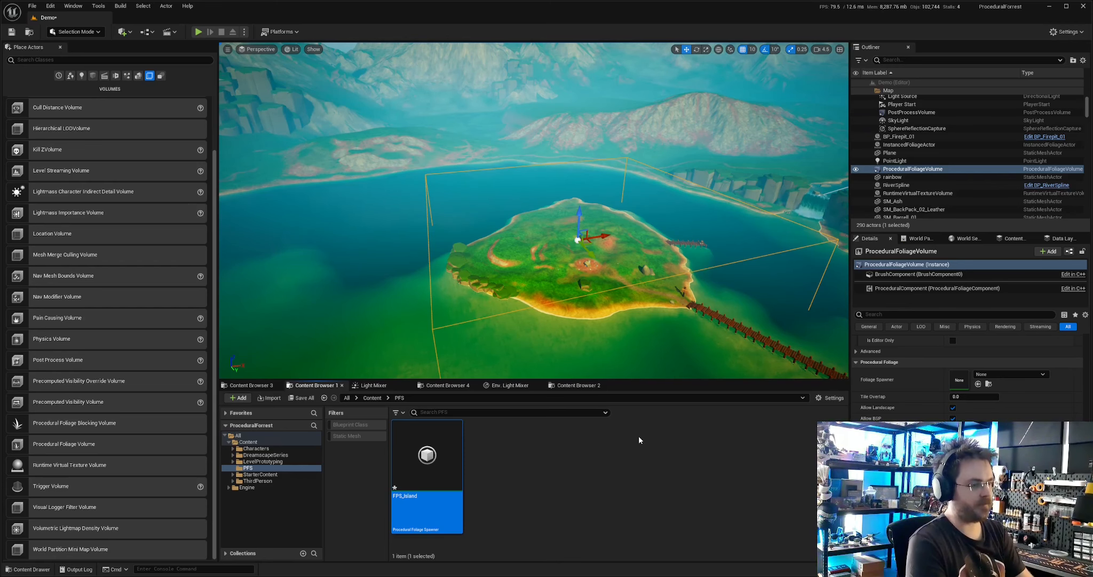
{"action": "key", "text": "Return"}
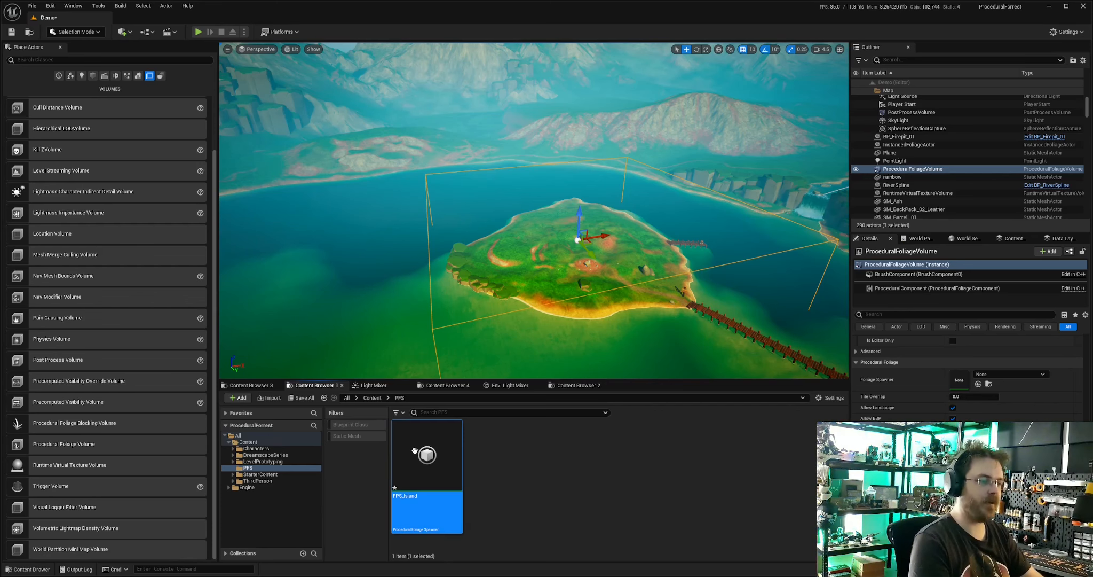
{"action": "left_click", "coordinate": [533, 462]}
{"action": "left_click", "coordinate": [457, 464]}
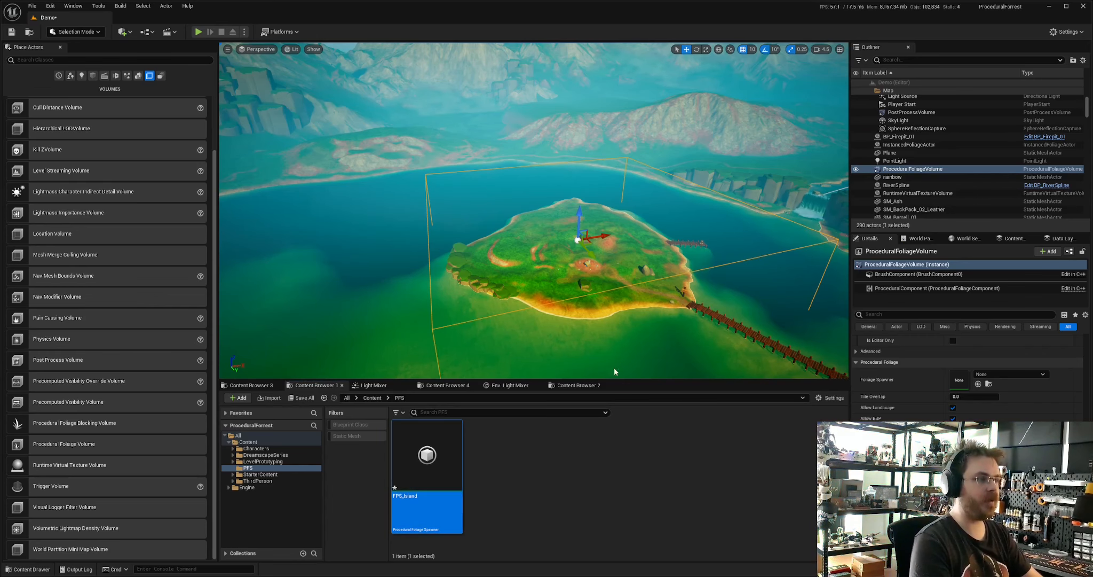
{"action": "left_click_drag", "start_coordinate": [251, 1], "coordinate": [252, 21]}
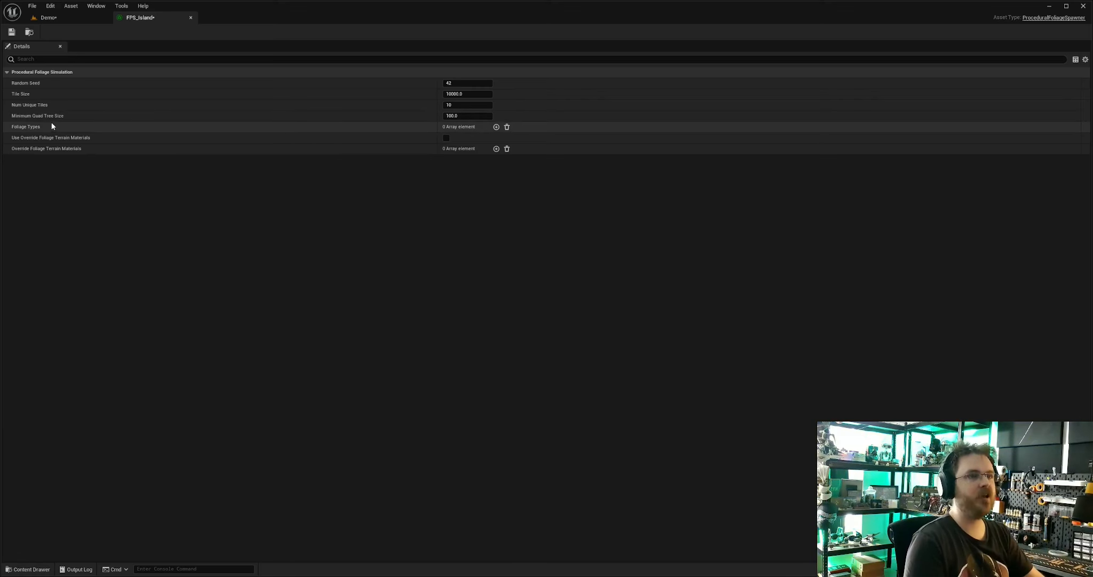
- Add seven empty entries to the Foliage Types array of the FPS_Island spawner
{"action": "left_click", "coordinate": [496, 126]}
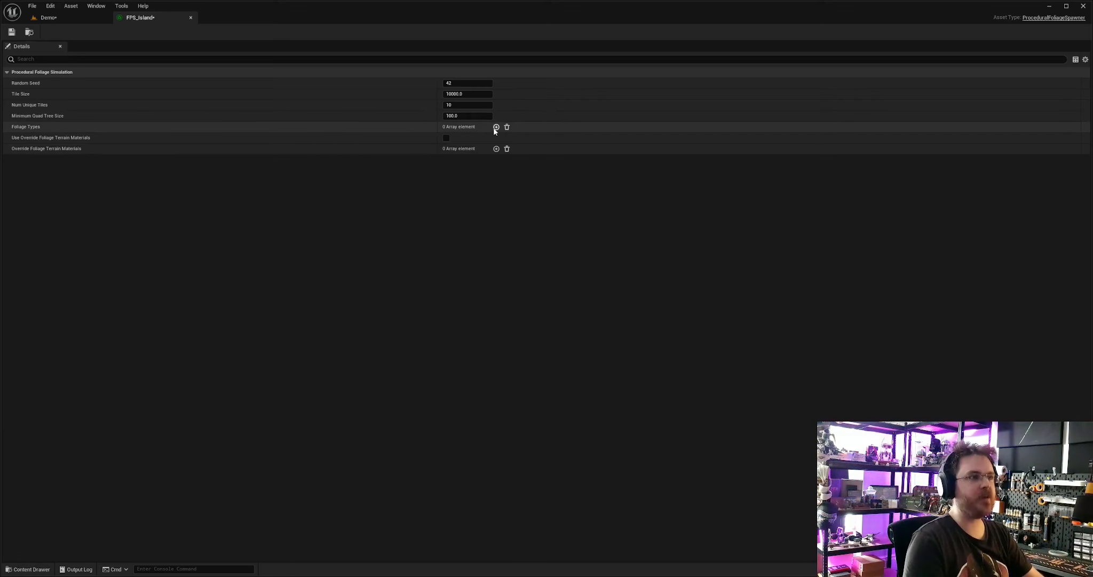
{"action": "left_click", "coordinate": [496, 127]}
{"action": "left_click", "coordinate": [496, 127]}
{"action": "left_click", "coordinate": [496, 126]}
{"action": "left_click", "coordinate": [496, 126]}
{"action": "left_click", "coordinate": [496, 127]}
{"action": "left_click", "coordinate": [496, 126]}
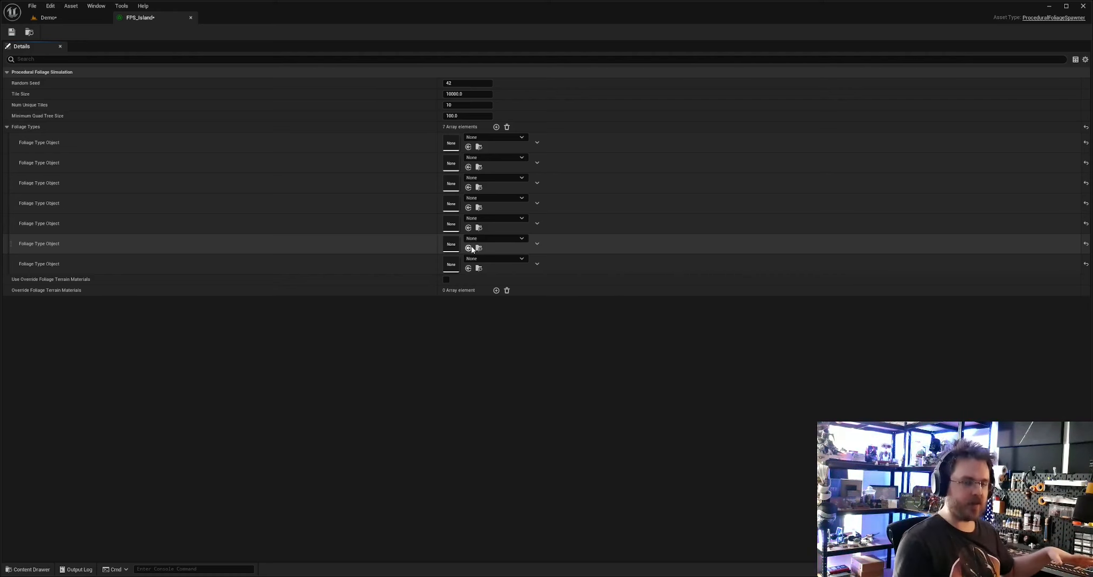
- Create and save a Static Mesh Foliage asset named SMF_Tree_01 in the PFS folder, using the SM_Tree_Large_01 mesh
{"action": "left_click", "coordinate": [49, 18]}
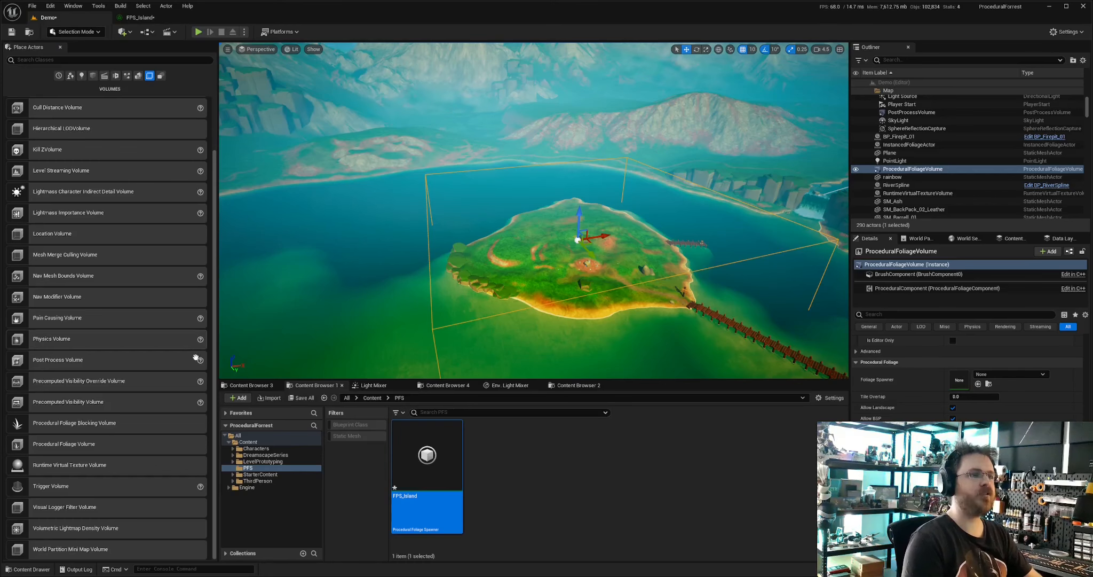
{"action": "right_click_drag", "start_coordinate": [523, 248], "coordinate": [527, 249]}
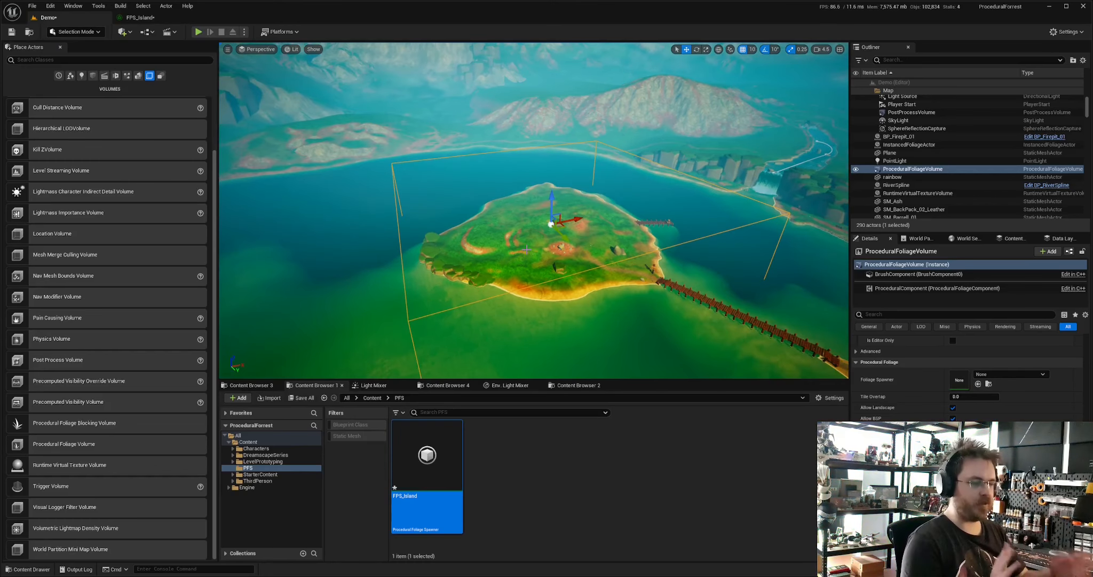
{"action": "left_click", "coordinate": [541, 469]}
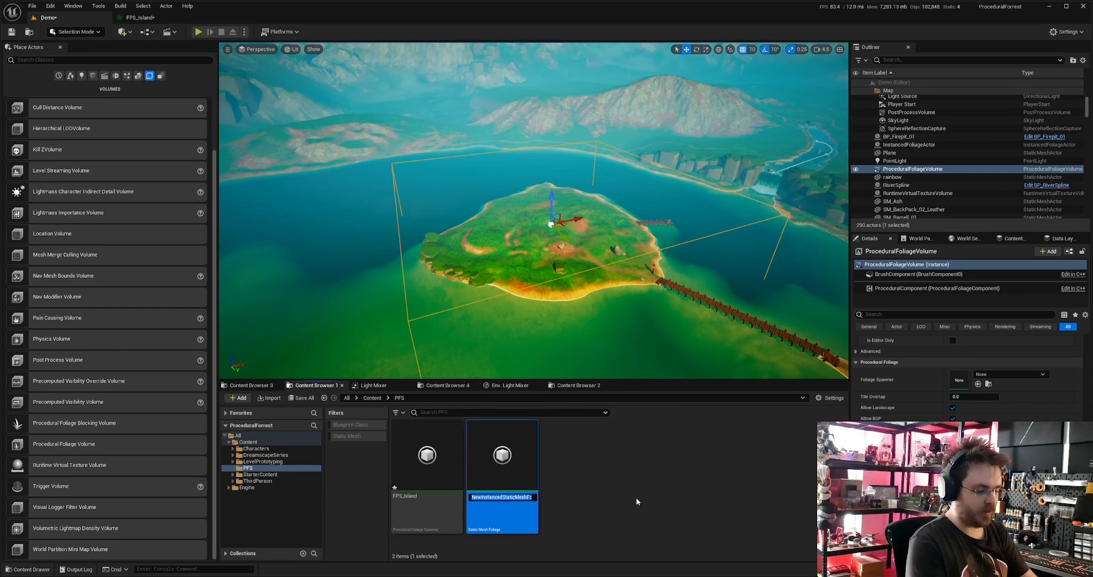
{"action": "type", "text": "SMF"}
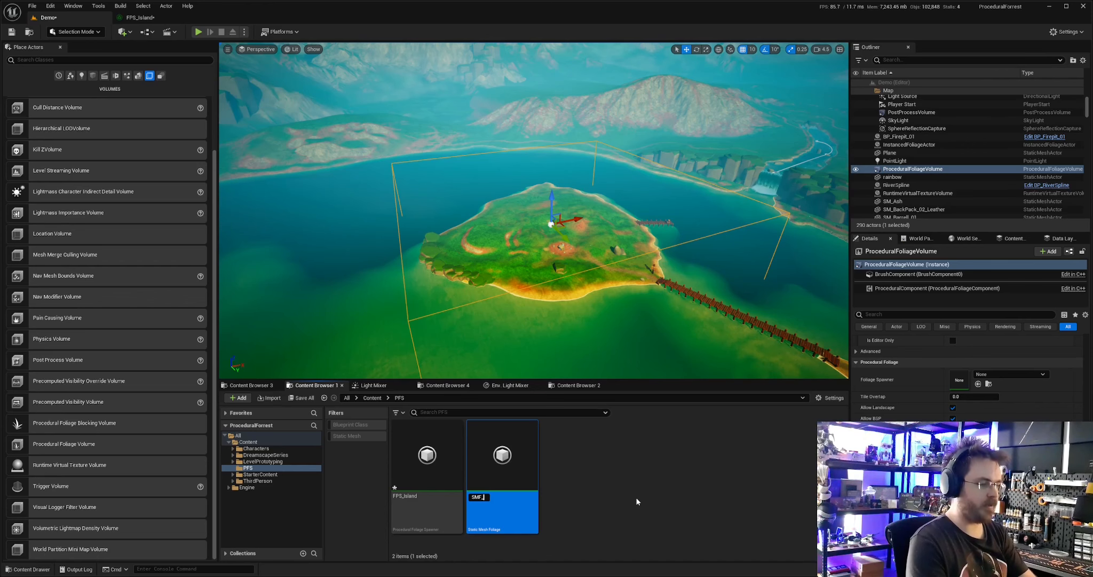
{"action": "type", "text": "_"}
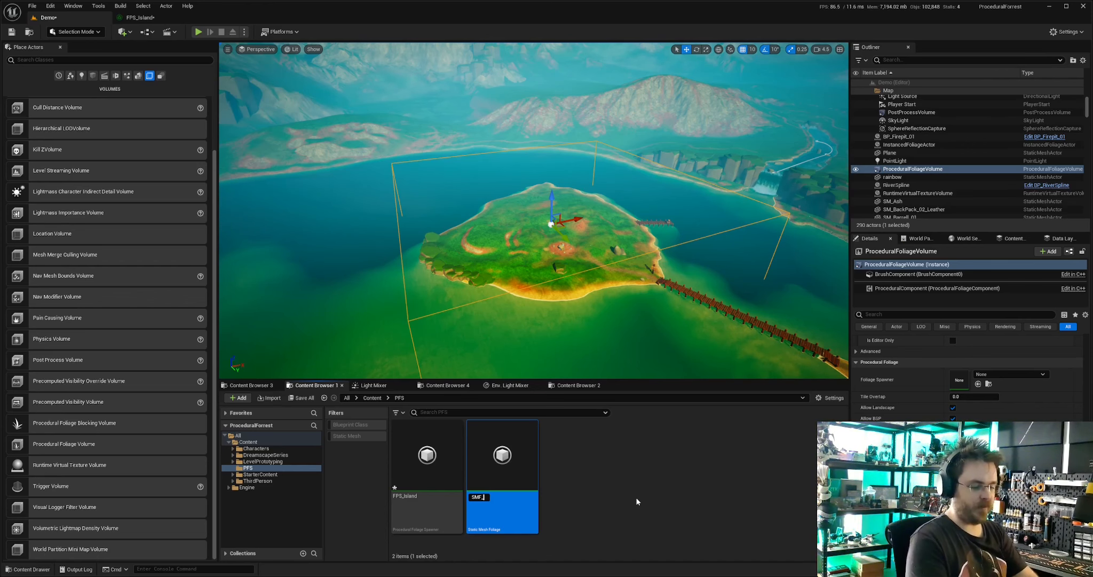
{"action": "type", "text": "Tree_01"}
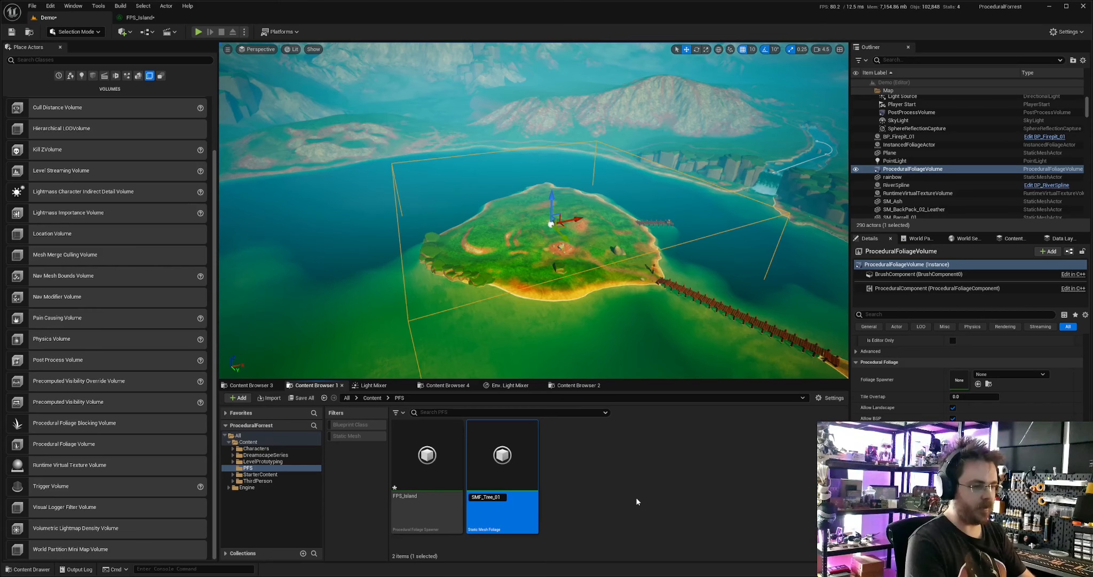
{"action": "key", "text": "Return"}
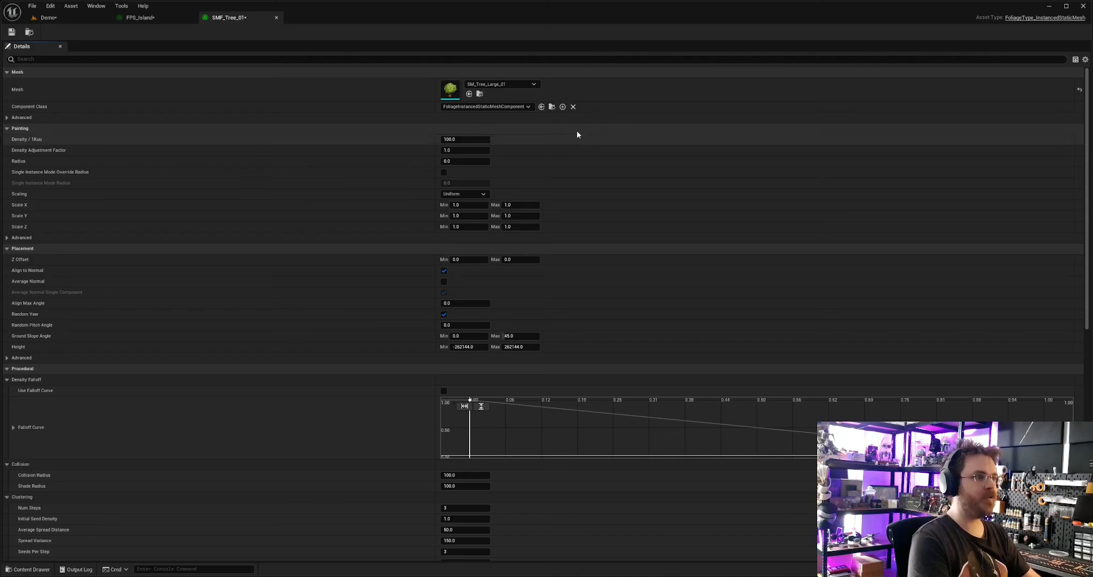
{"action": "left_click", "coordinate": [11, 33]}
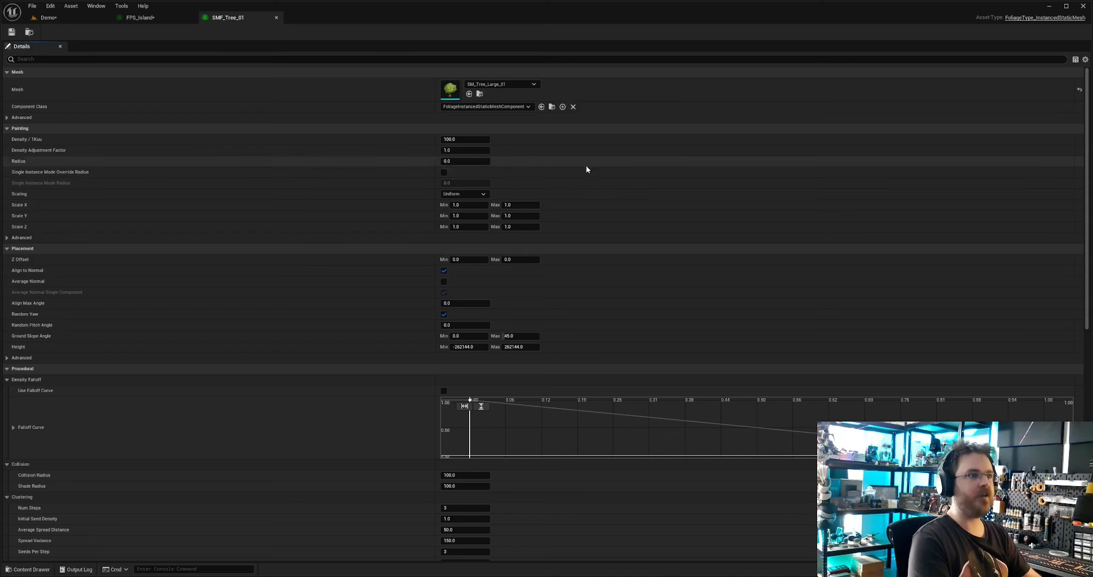
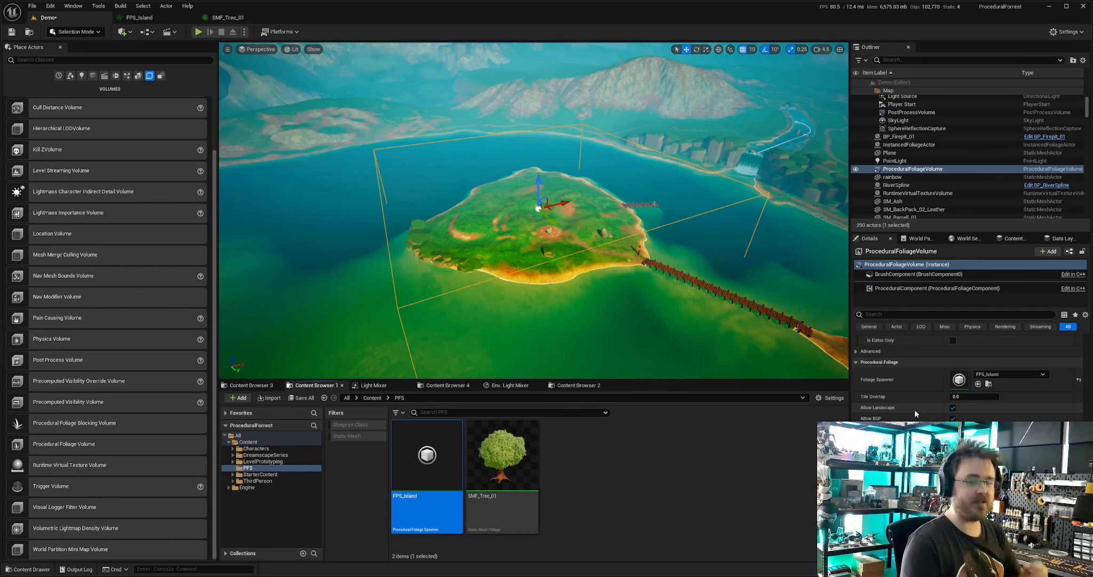
- Disable Allow BSP on the procedural foliage volume and simulate the foliage across the island
{"action": "left_click", "coordinate": [138, 77]}
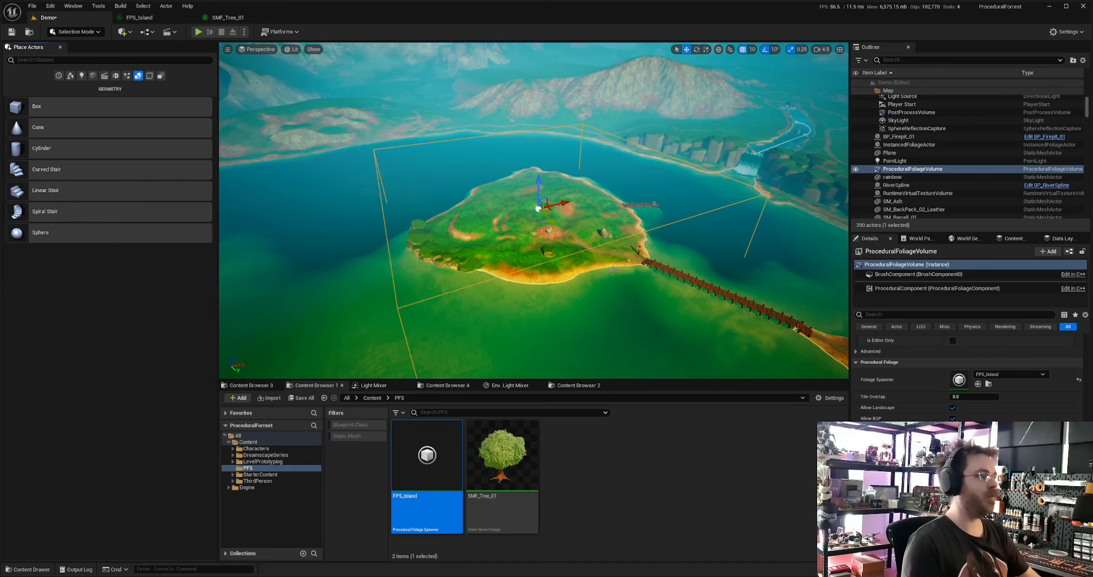
{"action": "left_click", "coordinate": [953, 419]}
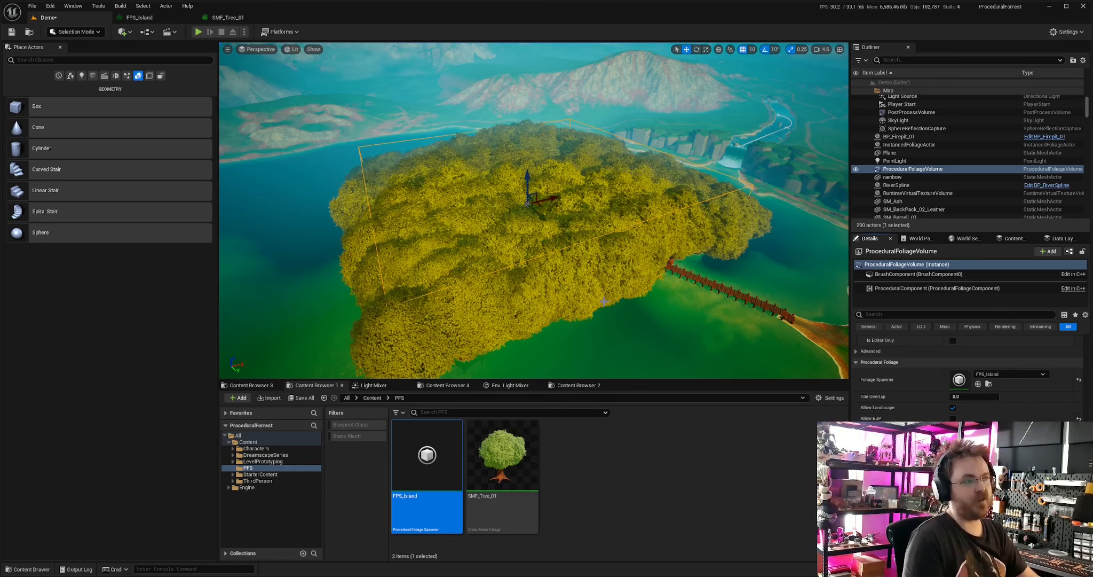
{"action": "key", "text": "w"}
{"action": "mouse_move", "coordinate": [602, 315]}
{"action": "right_mouse_down"}
{"action": "mouse_move", "coordinate": [605, 347]}
{"action": "mouse_move", "coordinate": [598, 301]}
{"action": "mouse_move", "coordinate": [603, 344]}
{"action": "mouse_move", "coordinate": [600, 328]}
{"action": "right_mouse_up"}
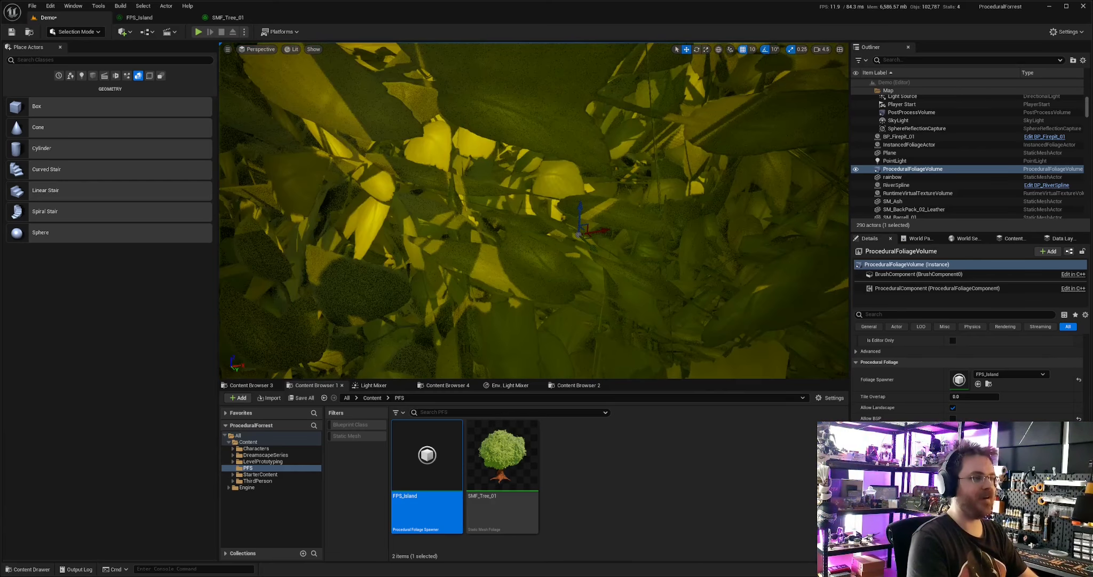
- Undo the first foliage simulation on the island
{"action": "key", "text": "f"}
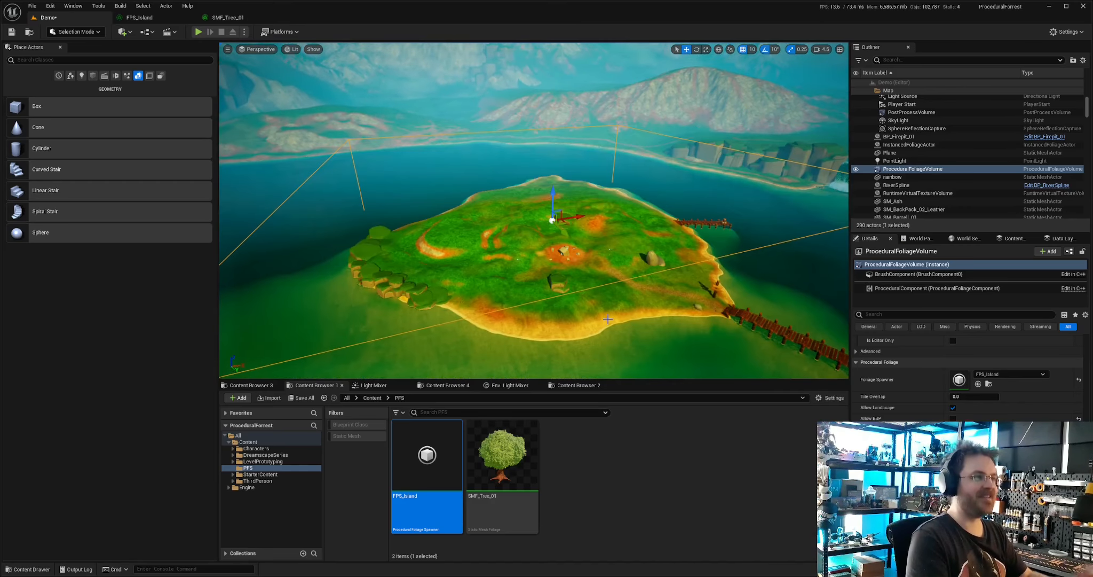
{"action": "right_click_drag", "start_coordinate": [607, 319], "coordinate": [606, 347]}
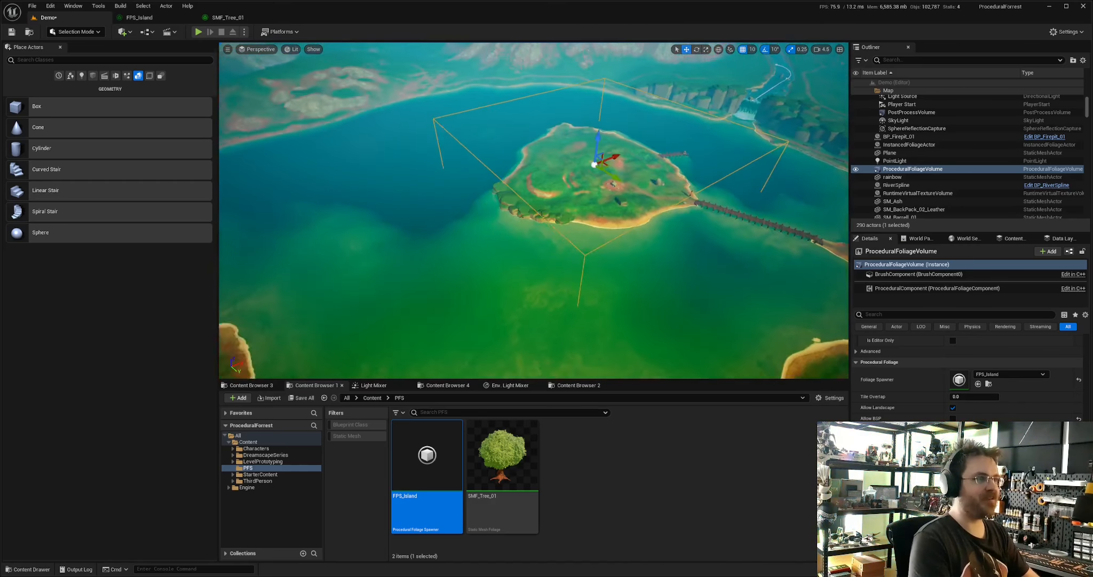
{"action": "mouse_move", "coordinate": [677, 239]}
{"action": "right_mouse_down"}
{"action": "mouse_move", "coordinate": [672, 213]}
{"action": "mouse_move", "coordinate": [676, 239]}
{"action": "right_mouse_up"}
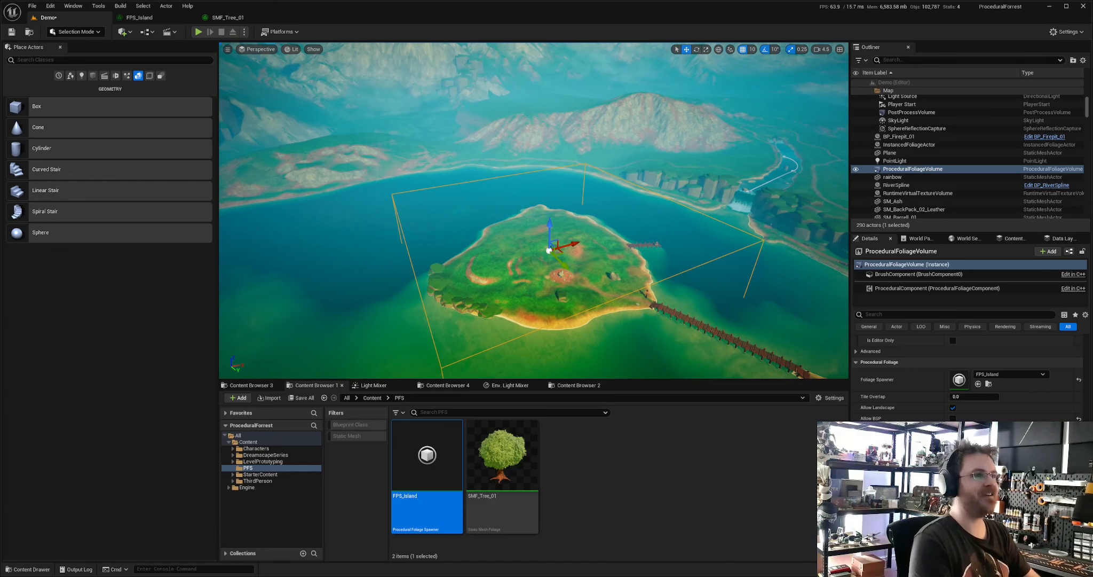
- Set the Initial Seed Density of SMF_Tree_01 to 0.1 in its Clustering settings and save the asset
{"action": "left_click", "coordinate": [228, 18]}
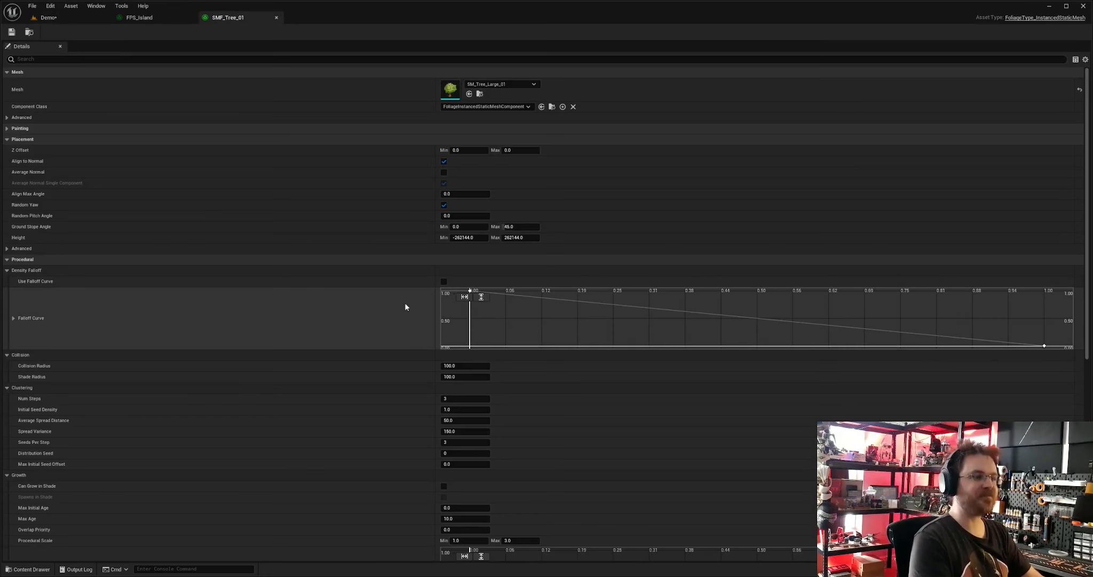
{"action": "scroll", "coordinate": [311, 302], "scroll_direction": "down", "scroll_amount": 5}
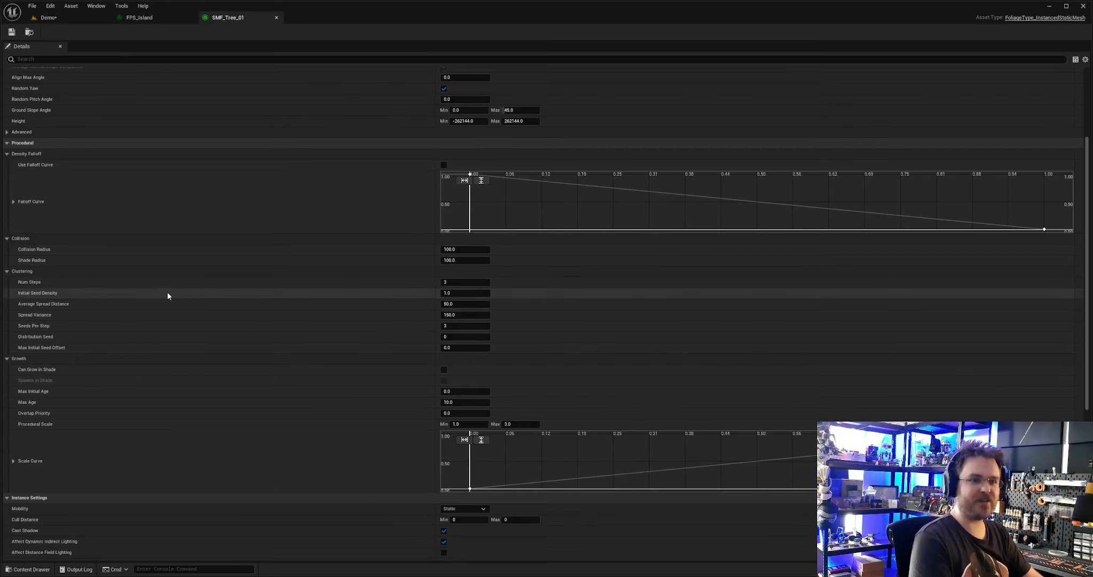
{"action": "left_click", "coordinate": [7, 154]}
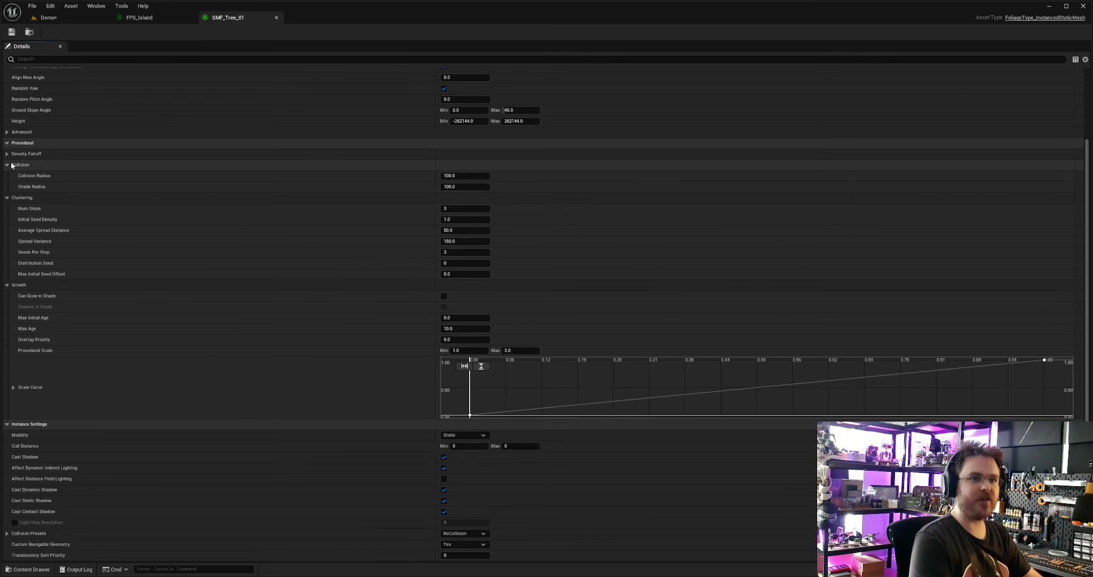
{"action": "left_click", "coordinate": [7, 164]}
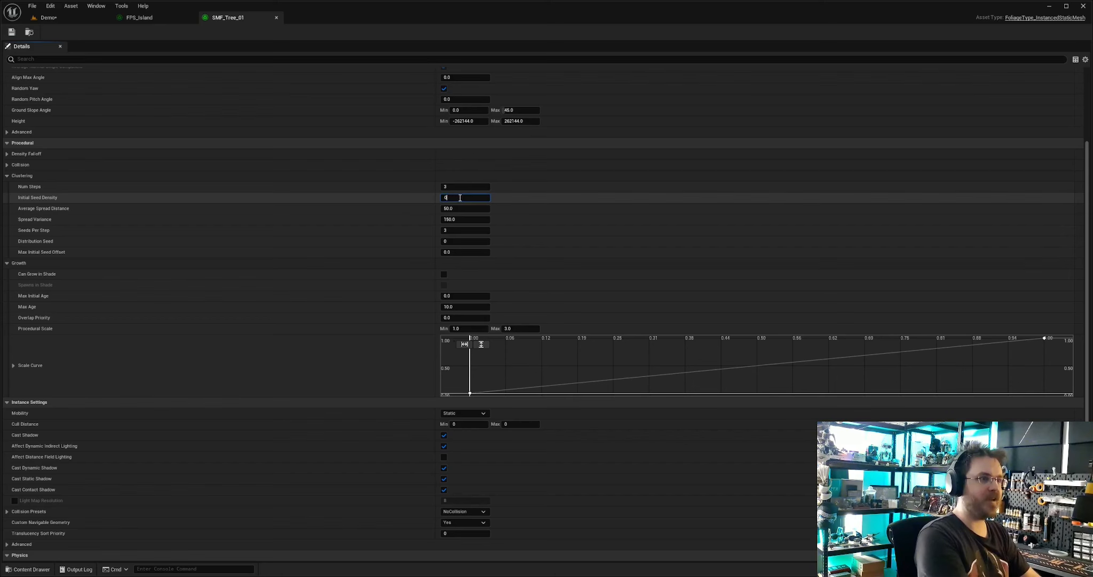
{"action": "key", "text": "ctrl+s"}
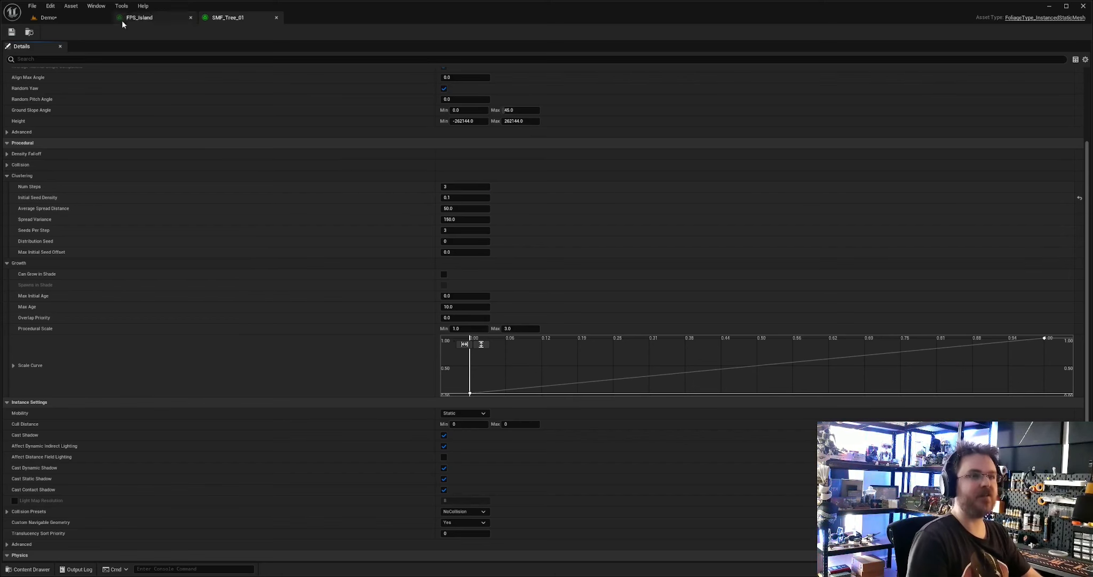
- Resimulate the procedural foliage volume in the Demo level with the reduced seed density
{"action": "left_click", "coordinate": [89, 19]}
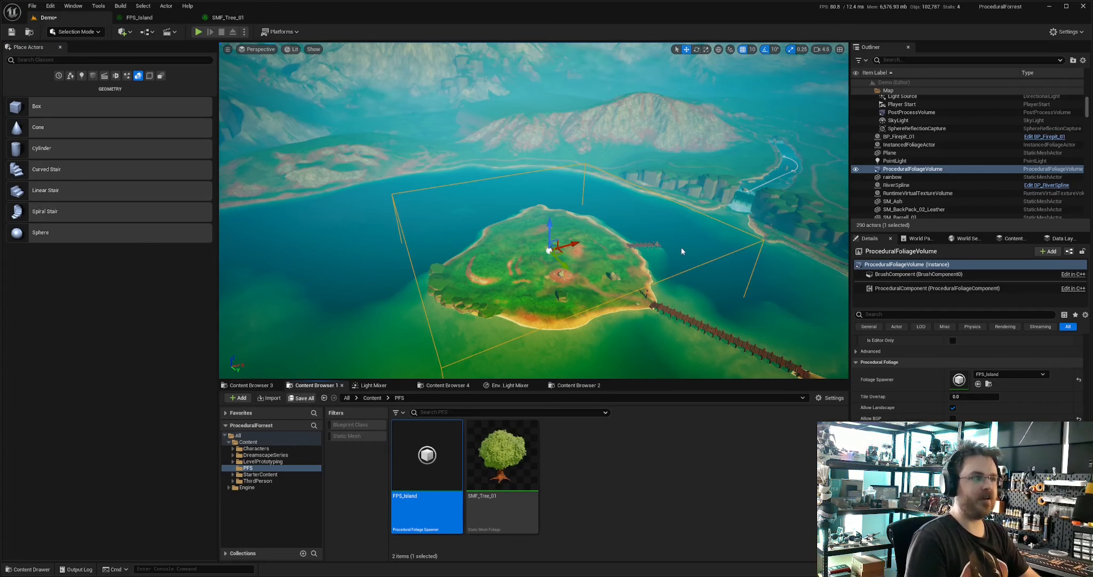
{"action": "right_click_drag", "start_coordinate": [723, 237], "coordinate": [853, 332]}
{"action": "key", "text": "s"}
{"action": "left_click", "coordinate": [969, 474]}
{"action": "right_click_drag", "start_coordinate": [694, 240], "coordinate": [718, 174]}
{"action": "key", "text": "w"}
{"action": "key", "text": "w"}
{"action": "key", "text": "s"}
{"action": "key", "text": "f"}
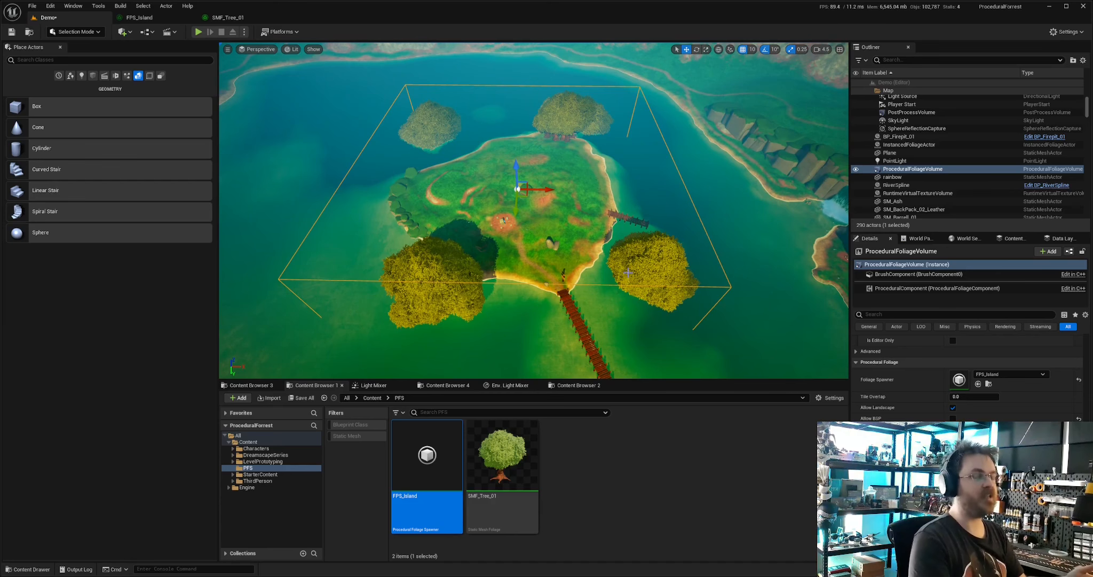
- Examine how the trees are distributed around the island against the Clustering settings of SMF_Tree_01
{"action": "key", "text": "w"}
{"action": "right_click_drag", "start_coordinate": [628, 273], "coordinate": [662, 228]}
{"action": "key", "text": "w"}
{"action": "key", "text": "f"}
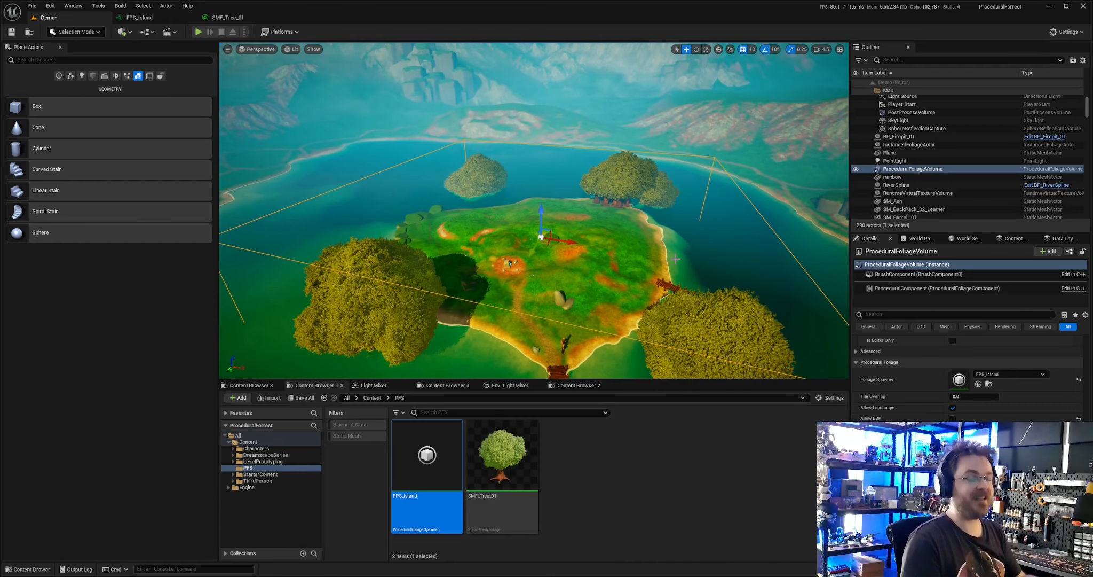
{"action": "left_click", "coordinate": [227, 16]}
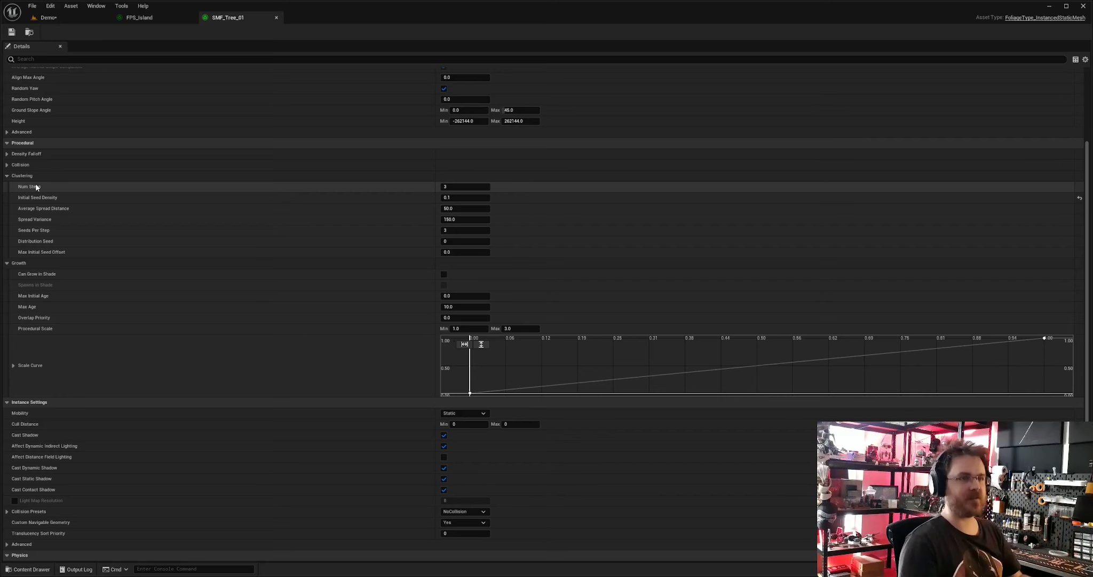
{"action": "left_click", "coordinate": [78, 16]}
{"action": "key", "text": "s"}
{"action": "right_click_drag", "start_coordinate": [552, 209], "coordinate": [558, 271]}
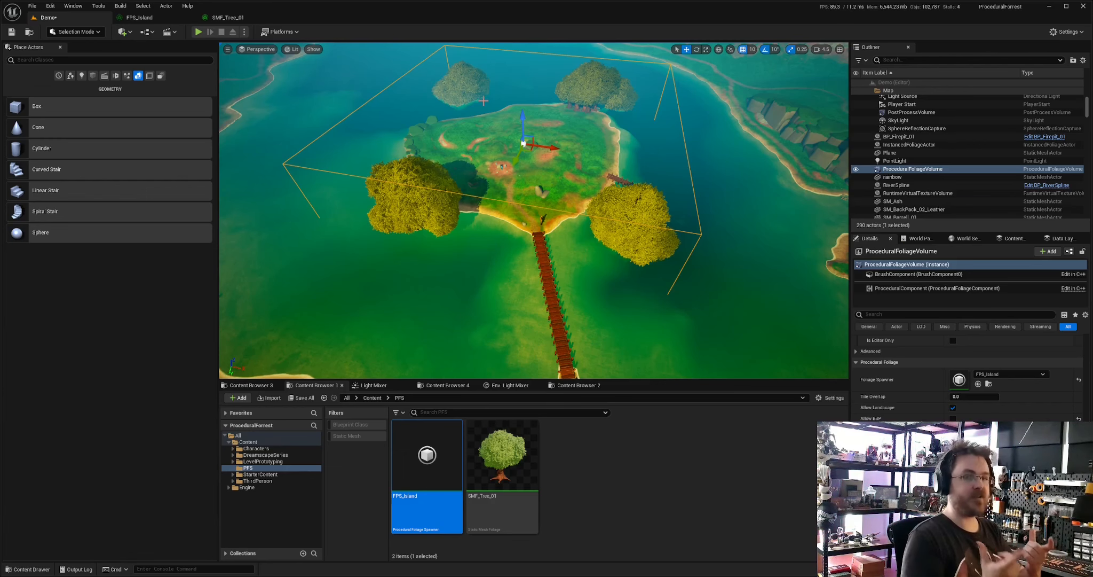
- Review the seeding and spread settings of SMF_Tree_01 and inspect a single tree cluster up close
{"action": "left_click", "coordinate": [228, 17]}
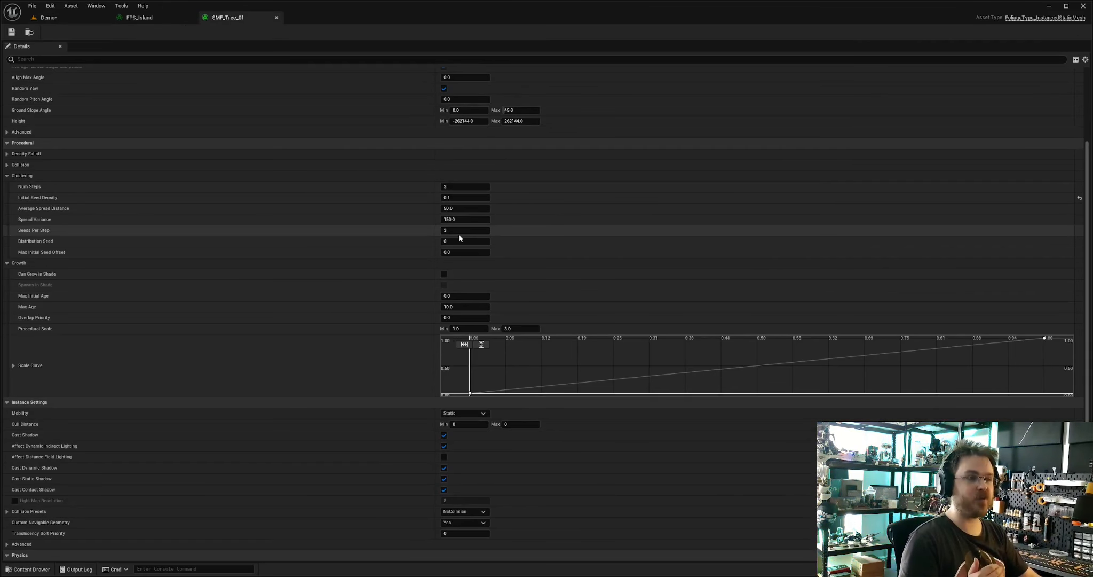
{"action": "left_click", "coordinate": [85, 18]}
{"action": "right_click_drag", "start_coordinate": [534, 211], "coordinate": [493, 213]}
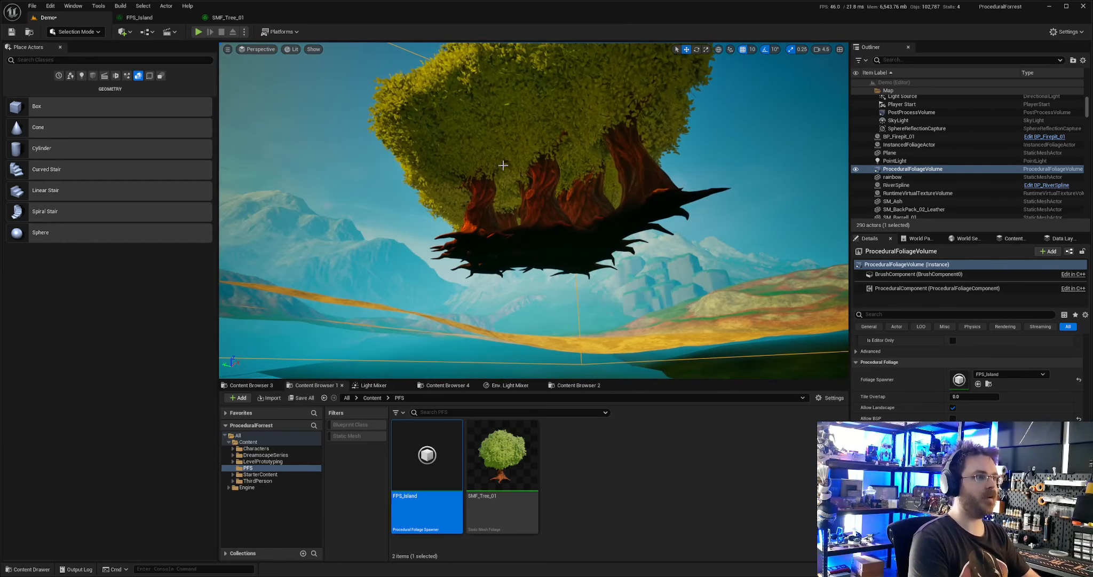
{"action": "right_click_drag", "start_coordinate": [503, 166], "coordinate": [656, 227]}
{"action": "right_click_drag", "start_coordinate": [510, 213], "coordinate": [534, 245]}
{"action": "key", "text": "f"}
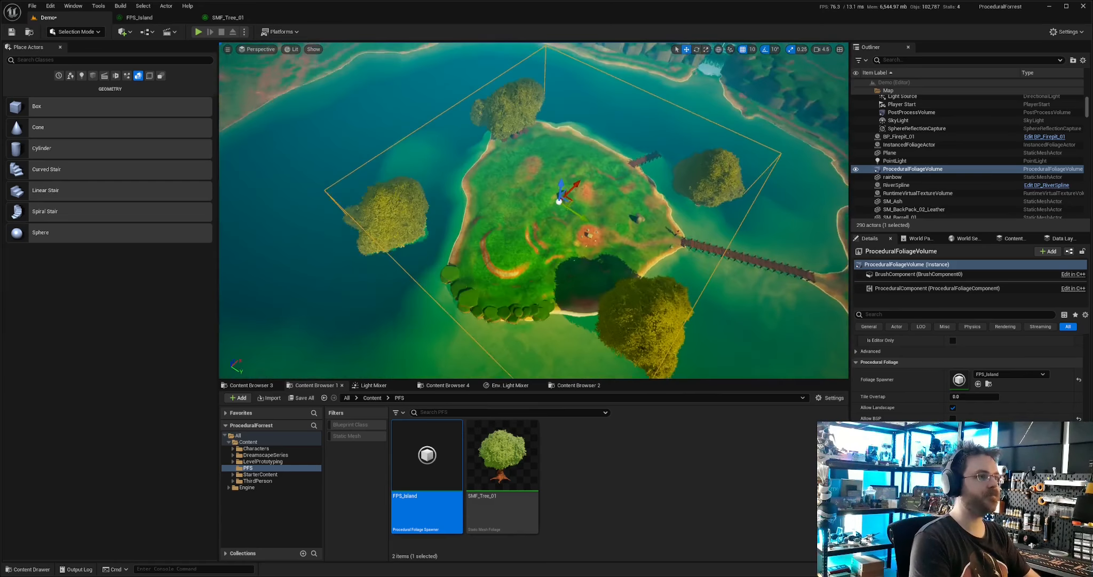
- Undo the foliage simulation in the Demo level and return to the SMF_Tree_01 settings
{"action": "left_click", "coordinate": [230, 17]}
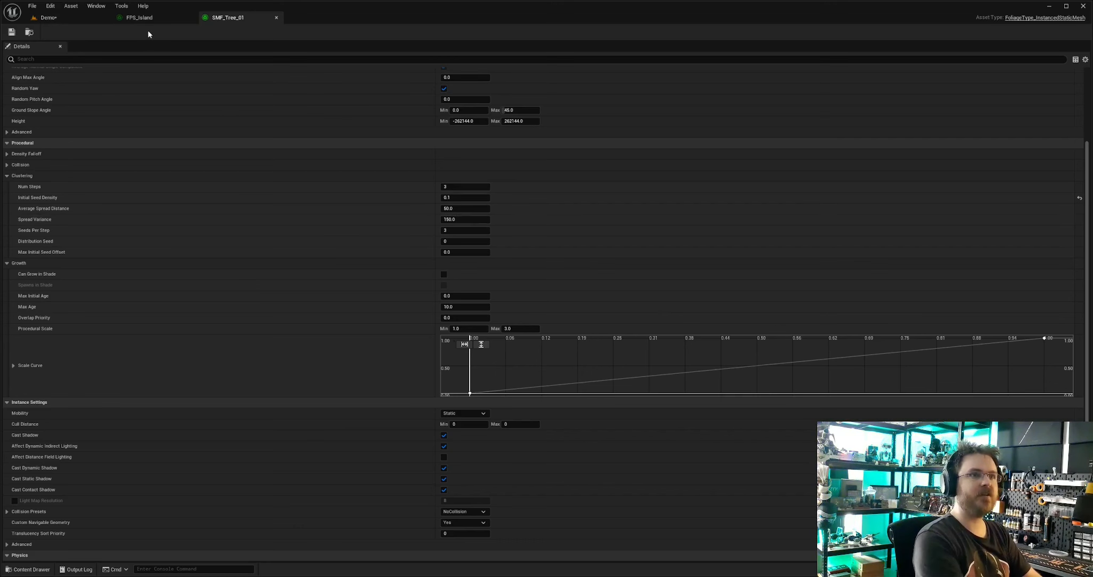
{"action": "left_click", "coordinate": [88, 20]}
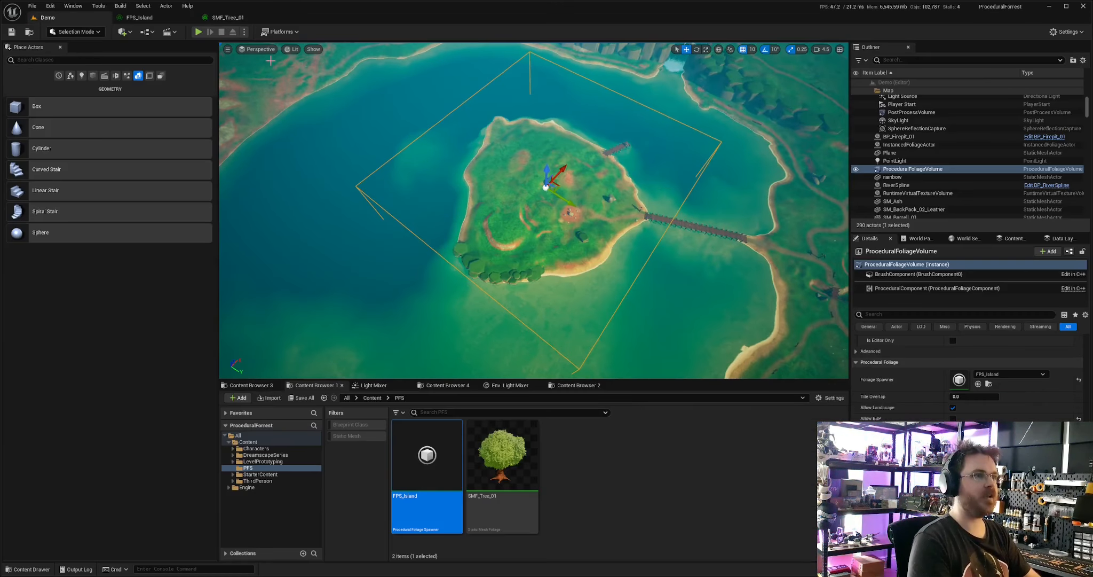
{"action": "left_click", "coordinate": [228, 18]}
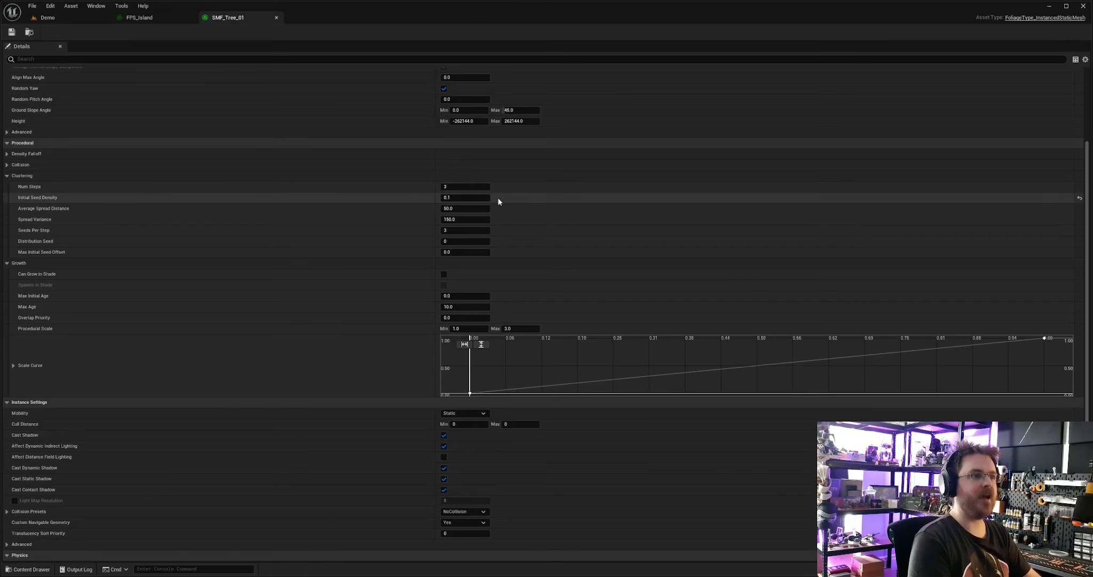
- Set both the Average Spread Distance and the Spread Variance of SMF_Tree_01 to 300
{"action": "left_click", "coordinate": [469, 209]}
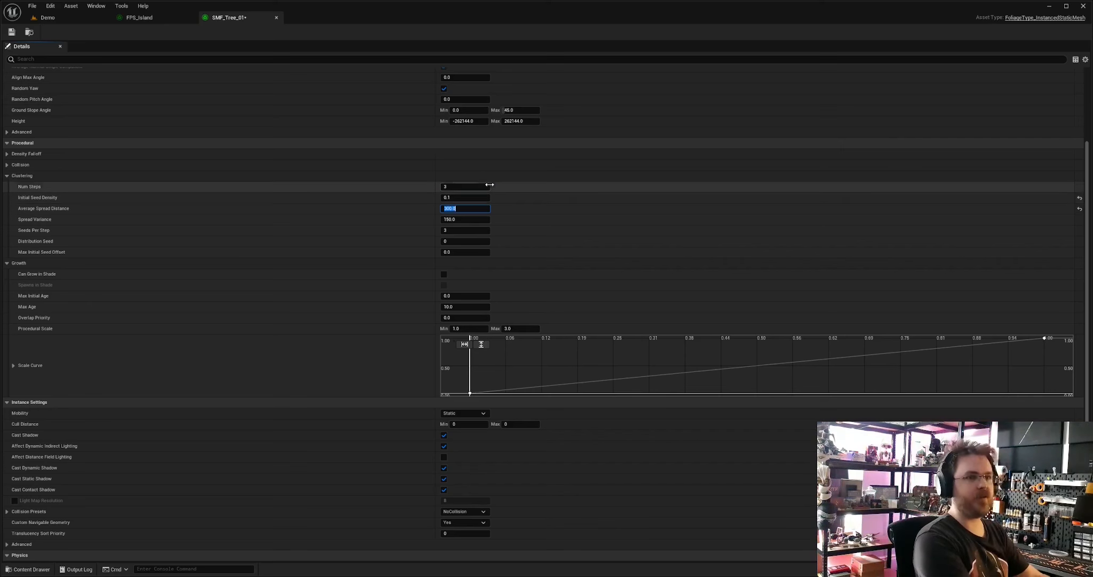
{"action": "key", "text": "Tab"}
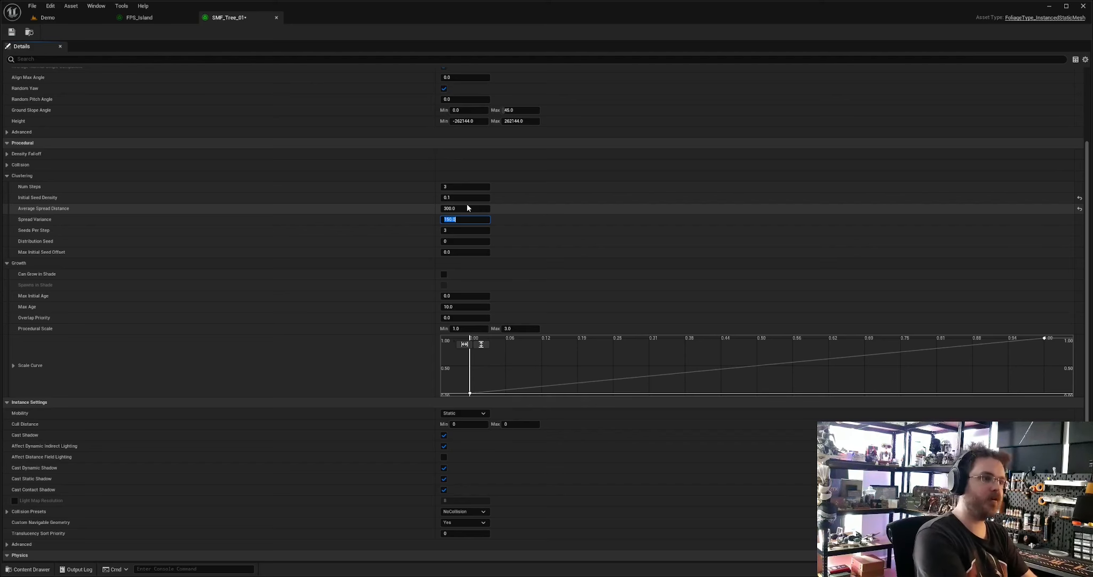
{"action": "type", "text": "00"}
{"action": "key", "text": "Return"}
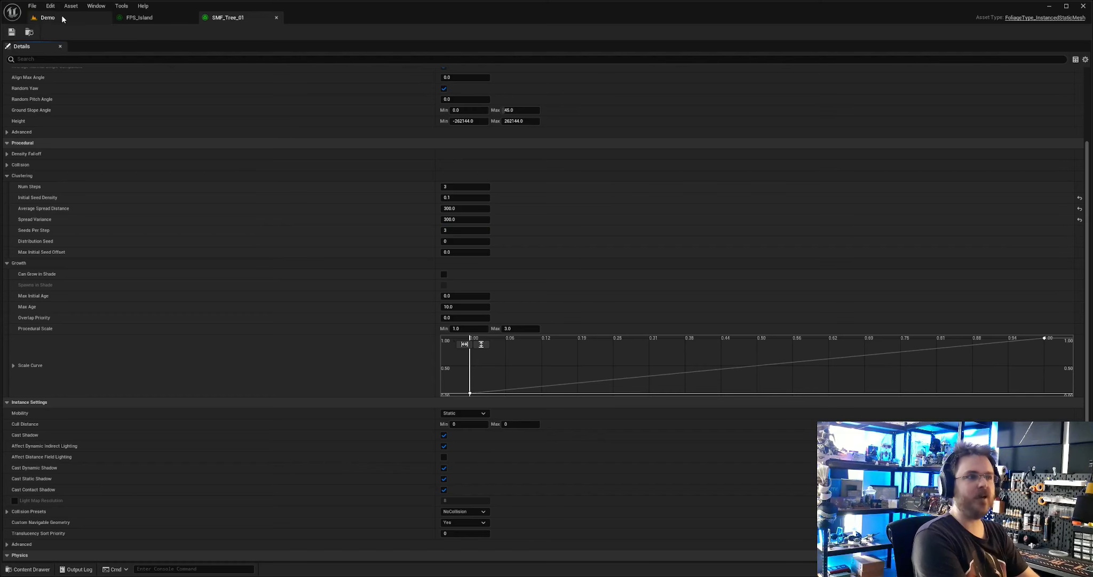
- Resimulate the foliage in the Demo level to check the wider tree spread, and undo the simulation
{"action": "left_click", "coordinate": [62, 20]}
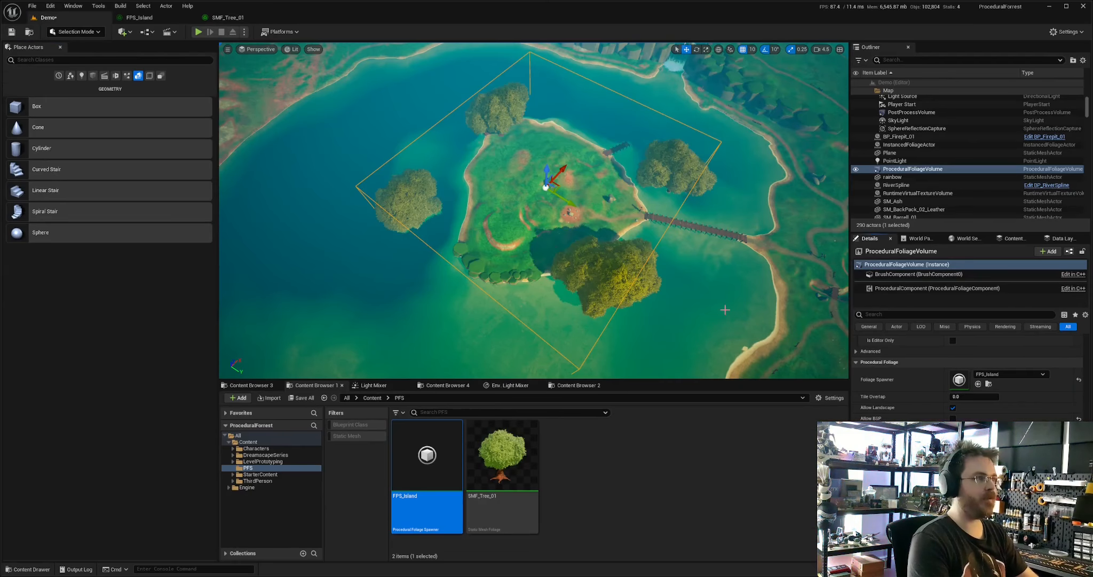
{"action": "right_click_drag", "start_coordinate": [534, 214], "coordinate": [448, 203]}
{"action": "key", "text": "ctrl+z"}
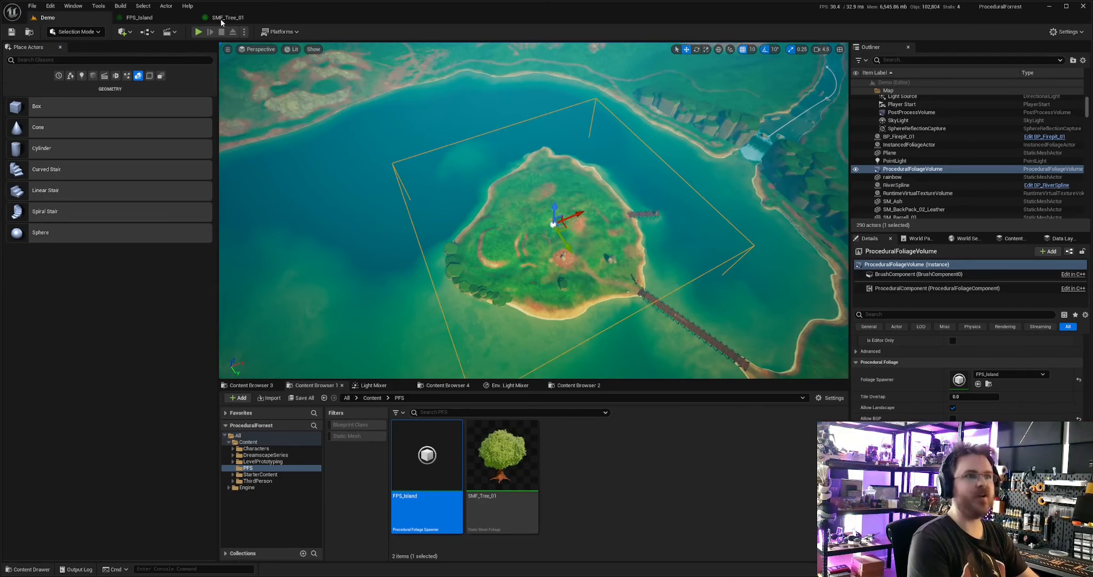
- Set the Average Spread Distance of SMF_Tree_01 to 1000 and its Spread Variance to 1200
{"action": "left_click", "coordinate": [168, 19]}
{"action": "left_click", "coordinate": [216, 17]}
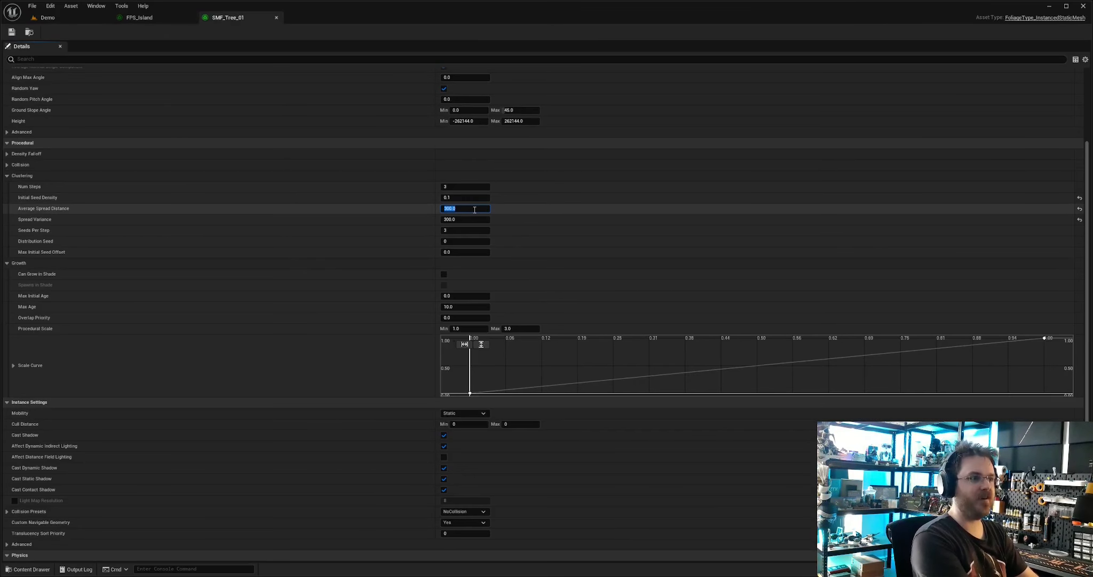
{"action": "type", "text": "10"}
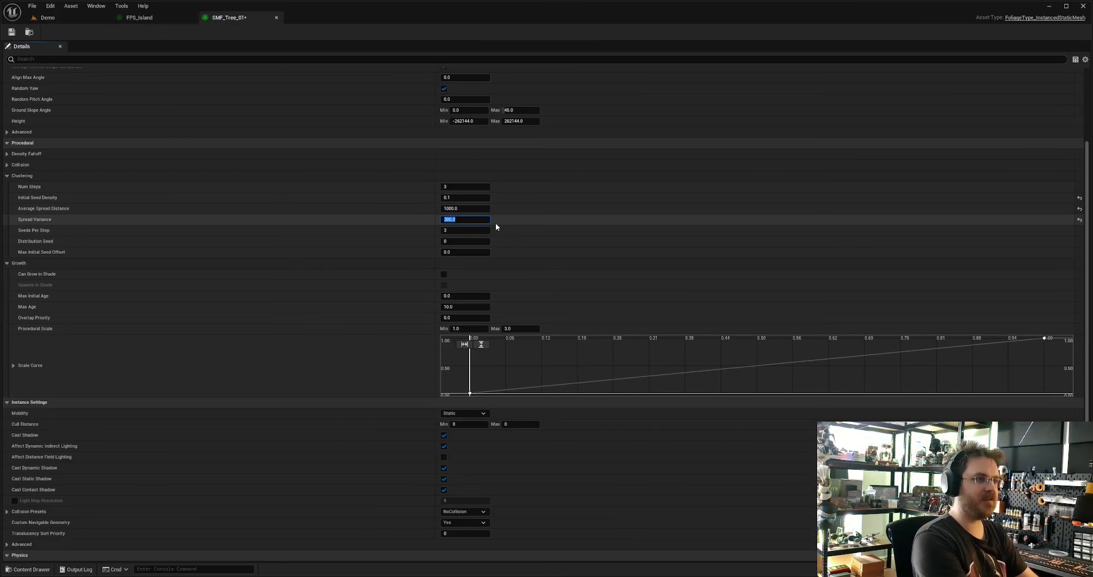
{"action": "type", "text": "12"}
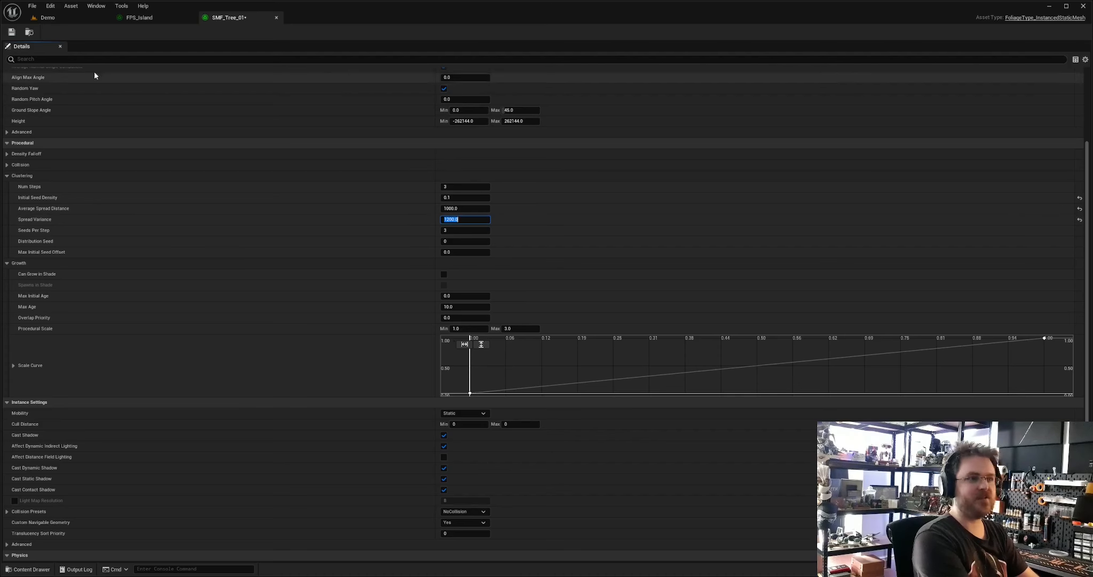
- Resimulate the procedural foliage volume with the larger spread values and view the tree clusters from above
{"action": "left_click", "coordinate": [94, 18]}
{"action": "left_click", "coordinate": [969, 462]}
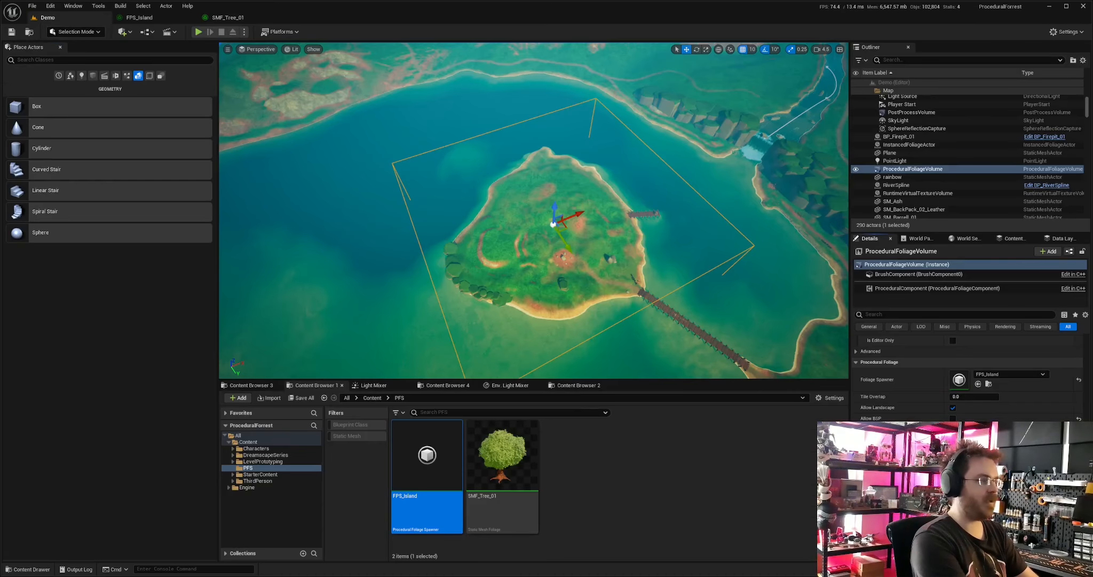
{"action": "right_click_drag", "start_coordinate": [640, 235], "coordinate": [641, 267]}
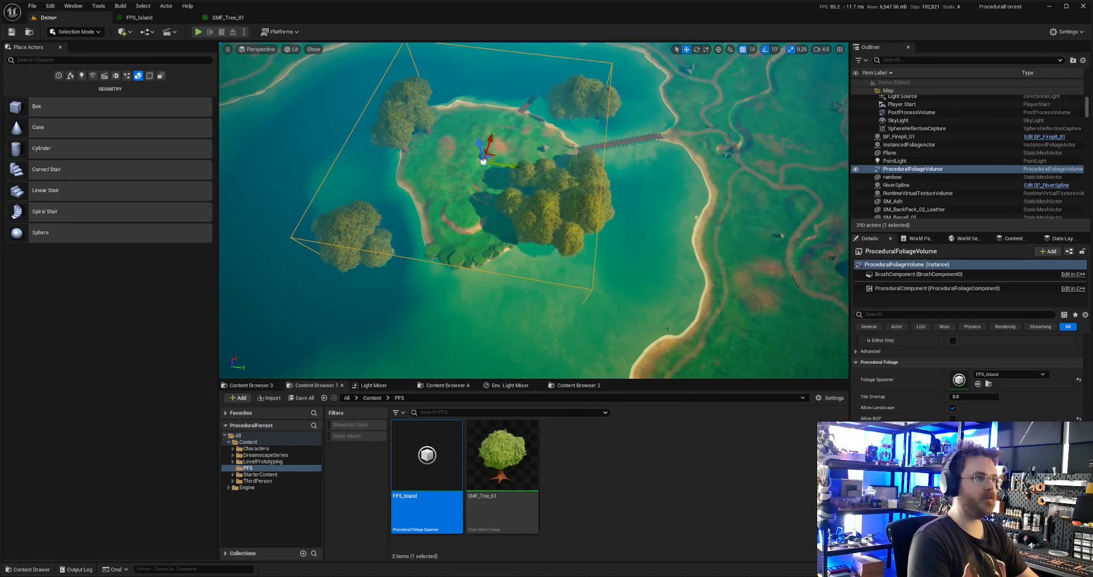
- Set both the Average Spread Distance and the Spread Variance of SMF_Tree_01 to 2000 and save the foliage type
{"action": "left_click", "coordinate": [140, 17]}
{"action": "left_click", "coordinate": [223, 20]}
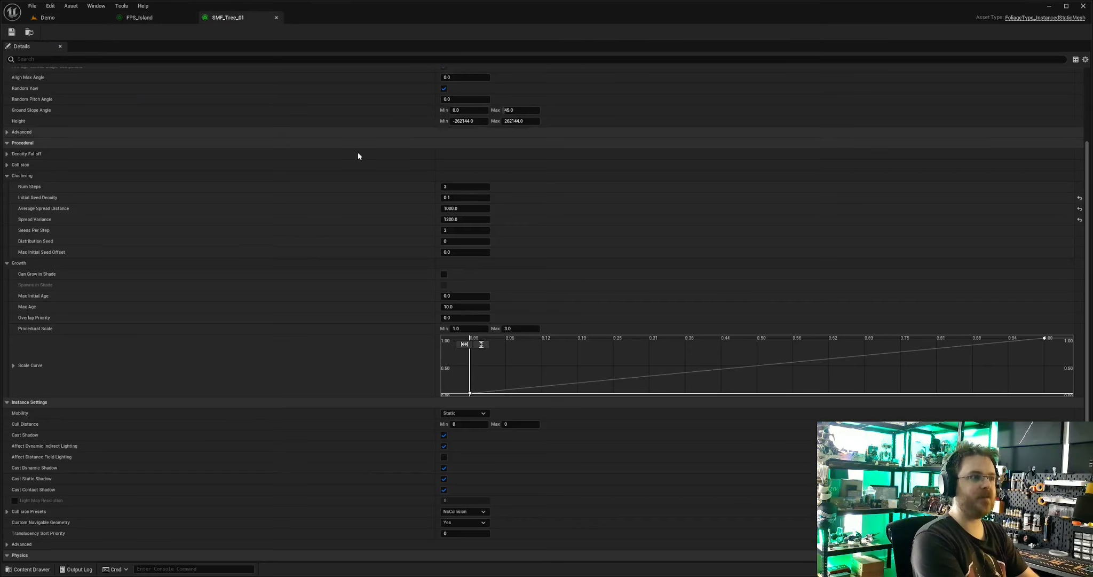
{"action": "left_click", "coordinate": [464, 209]}
{"action": "type", "text": "2000"}
{"action": "left_click", "coordinate": [466, 219]}
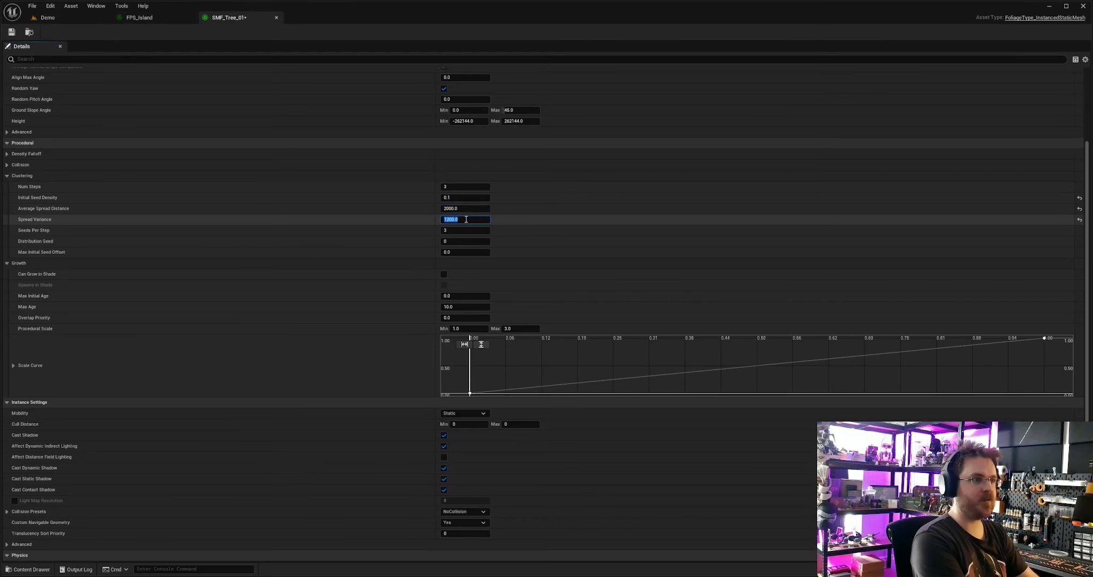
{"action": "type", "text": "2000"}
{"action": "key", "text": "Return"}
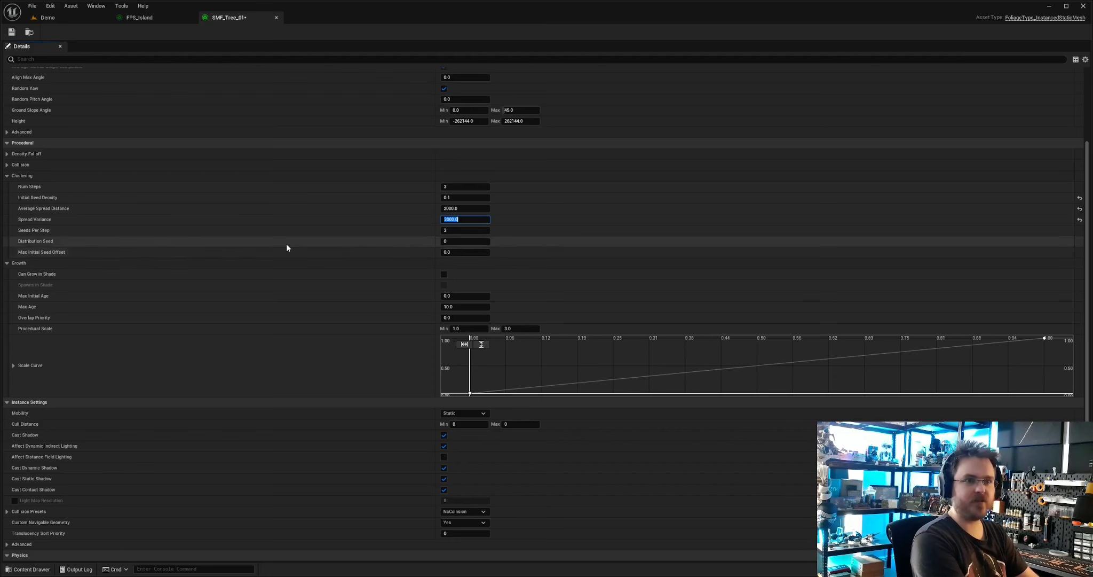
{"action": "left_click", "coordinate": [17, 36]}
- Resimulate the procedural foliage volume in the Demo level and view the tree distribution across the island
{"action": "left_click", "coordinate": [29, 33]}
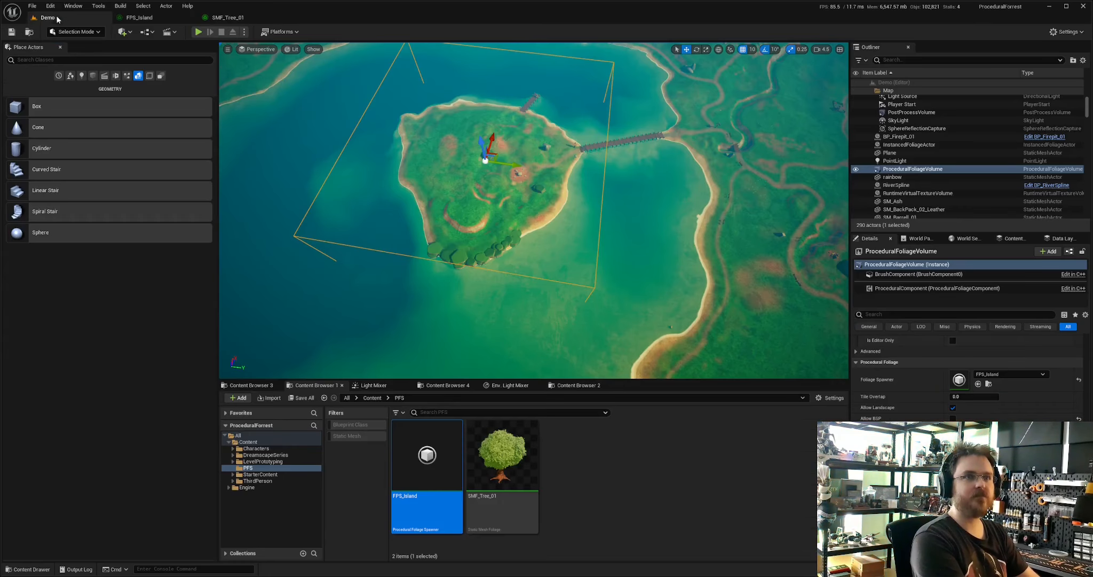
{"action": "right_click_drag", "start_coordinate": [658, 325], "coordinate": [328, 279]}
{"action": "key", "text": "w"}
{"action": "key", "text": "s"}
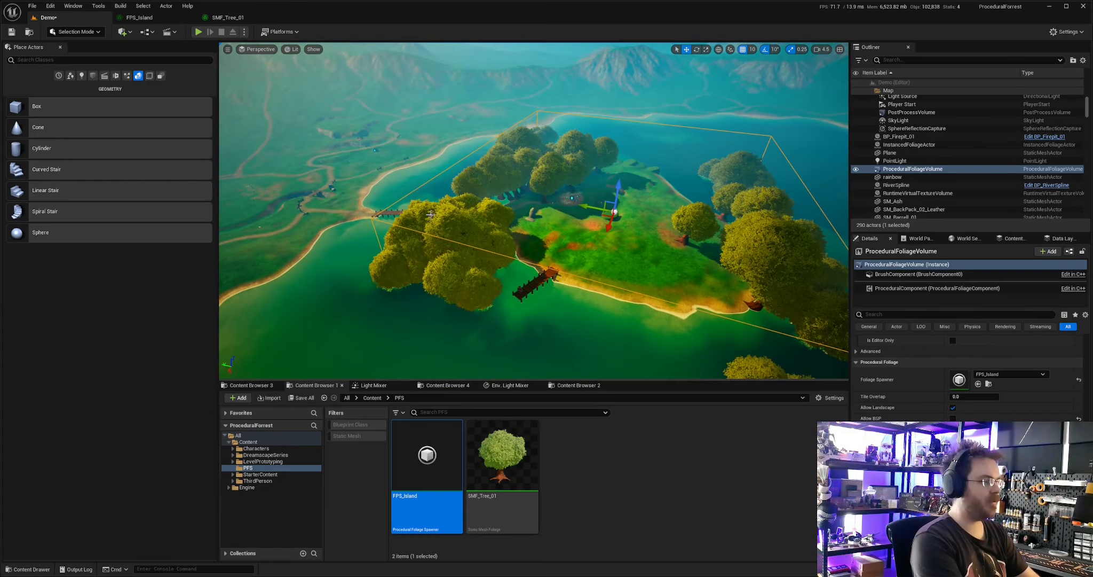
{"action": "scroll", "coordinate": [588, 214], "scroll_direction": "down", "scroll_amount": 5}
- Set SMF_Tree_01's Num Steps and Seeds Per Step to 2, Average Spread Distance to 4000 and Initial Seed Density to 0.08
{"action": "left_click", "coordinate": [136, 19]}
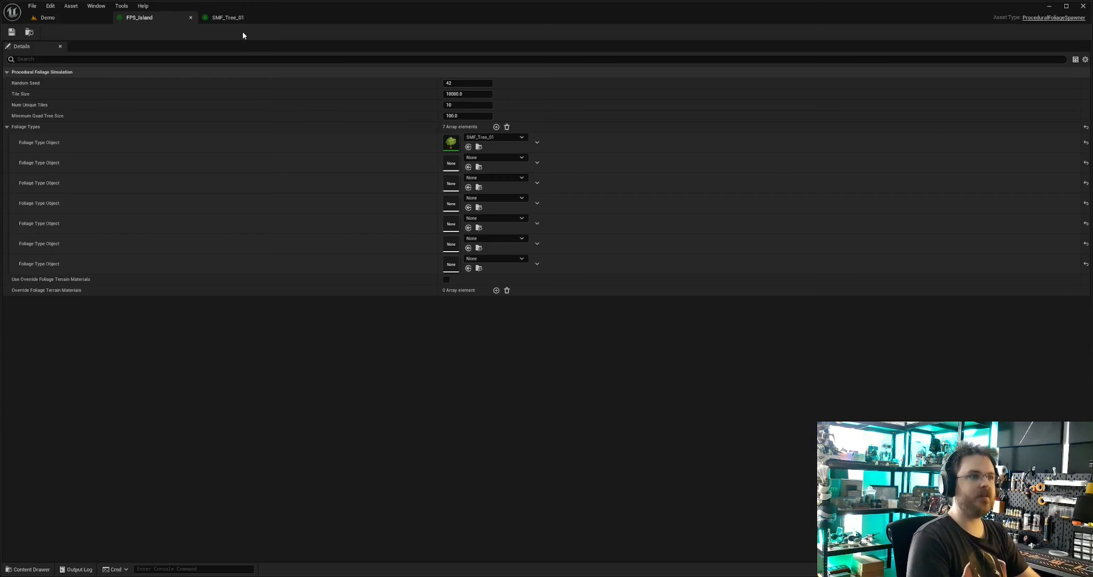
{"action": "left_click", "coordinate": [230, 18]}
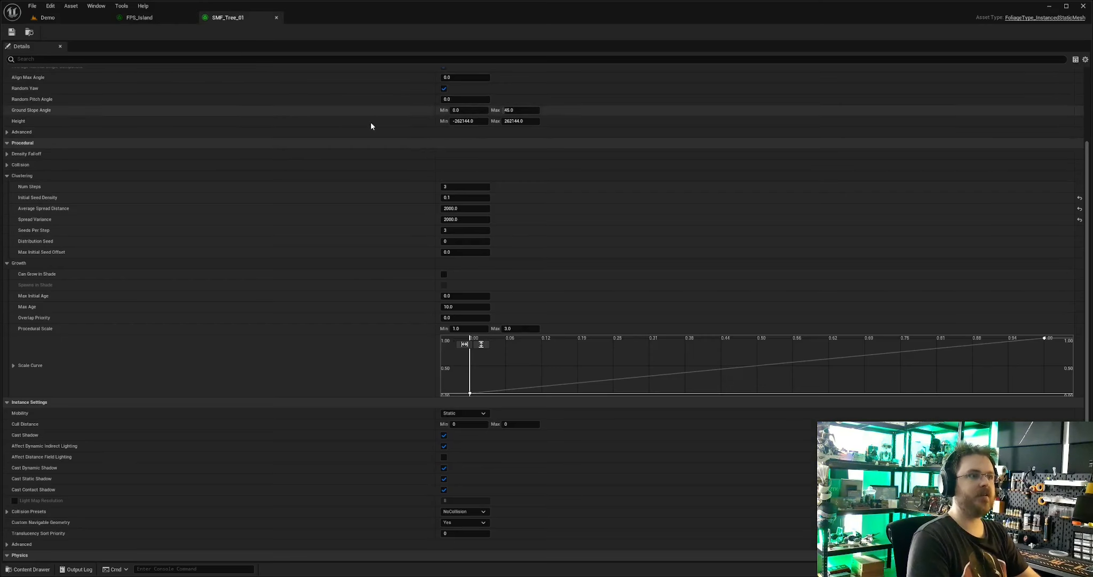
{"action": "left_click", "coordinate": [458, 186]}
{"action": "type", "text": "2"}
{"action": "key", "text": "Return"}
{"action": "left_click", "coordinate": [458, 230]}
{"action": "type", "text": "2"}
{"action": "key", "text": "Return"}
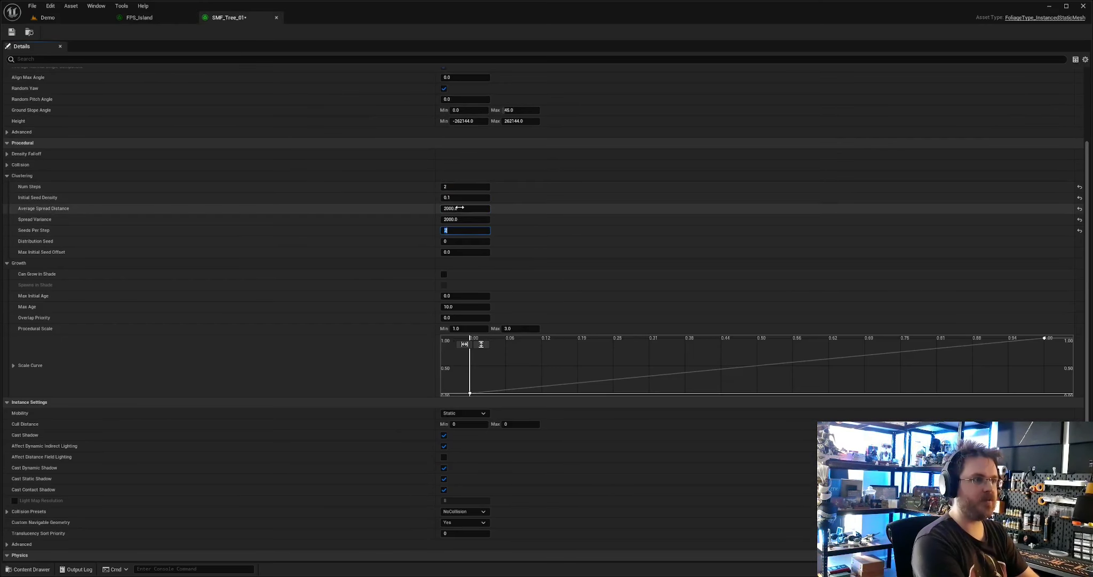
{"action": "type", "text": "40"}
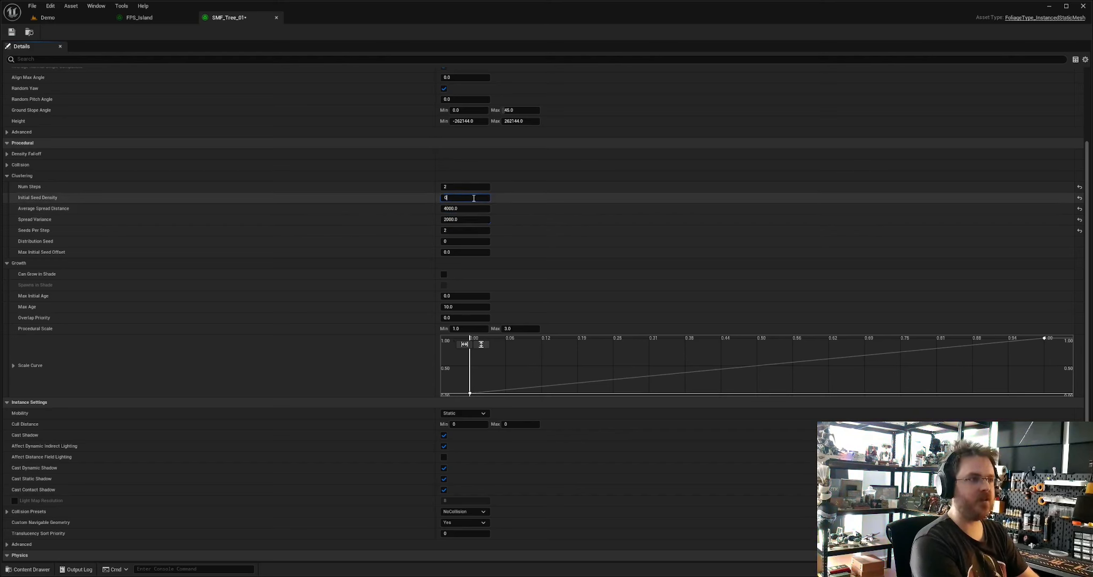
{"action": "key", "text": "Return"}
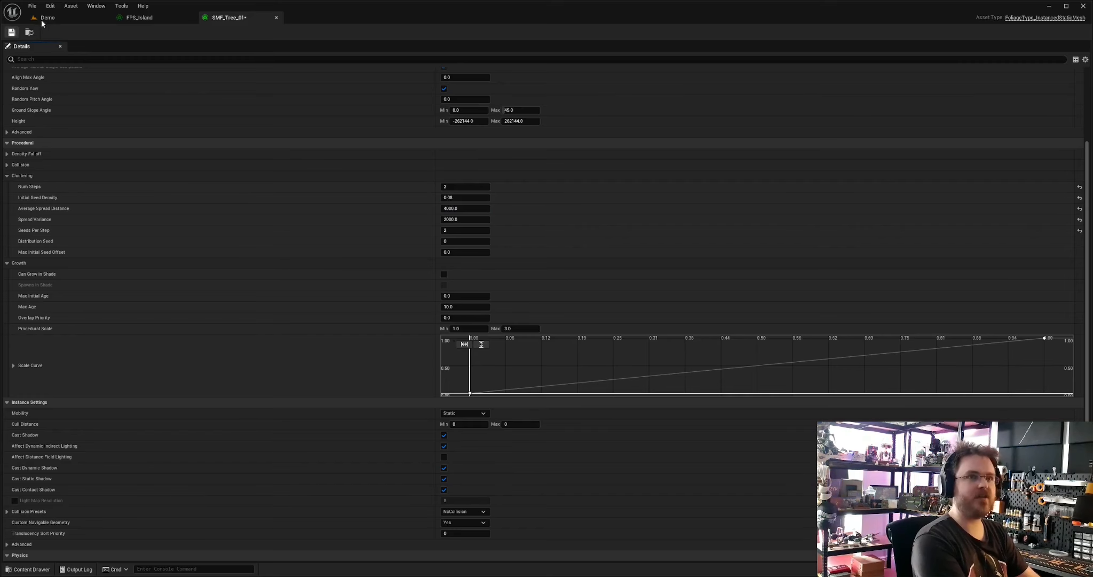
- Resimulate the foliage volume with the sparser clustering settings and view the island's trees from several sides
{"action": "left_click", "coordinate": [43, 19]}
{"action": "left_click", "coordinate": [968, 471]}
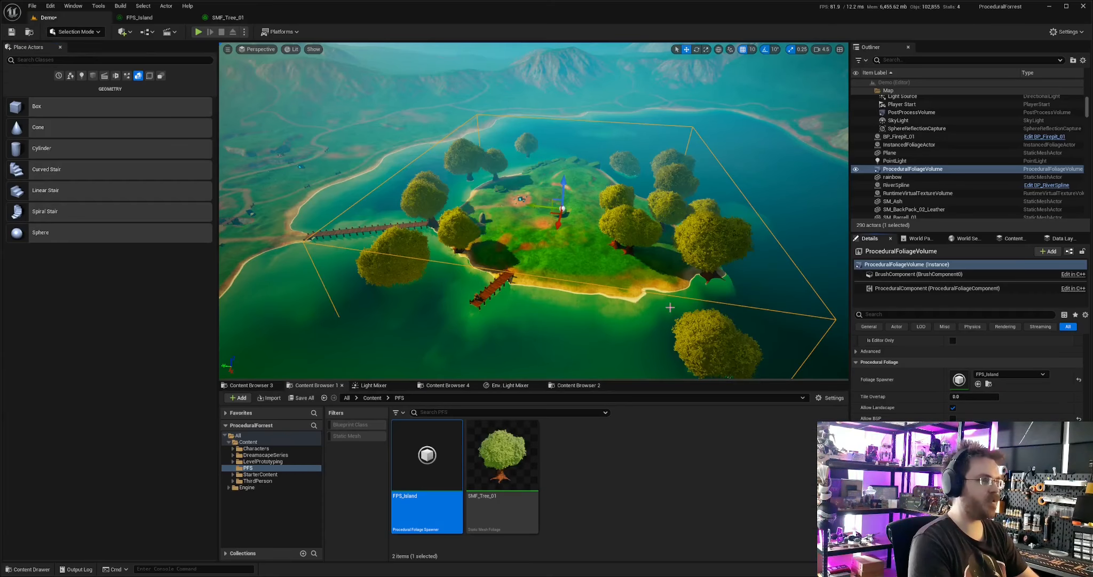
{"action": "key", "text": "d"}
{"action": "right_click_drag", "start_coordinate": [670, 307], "coordinate": [642, 291]}
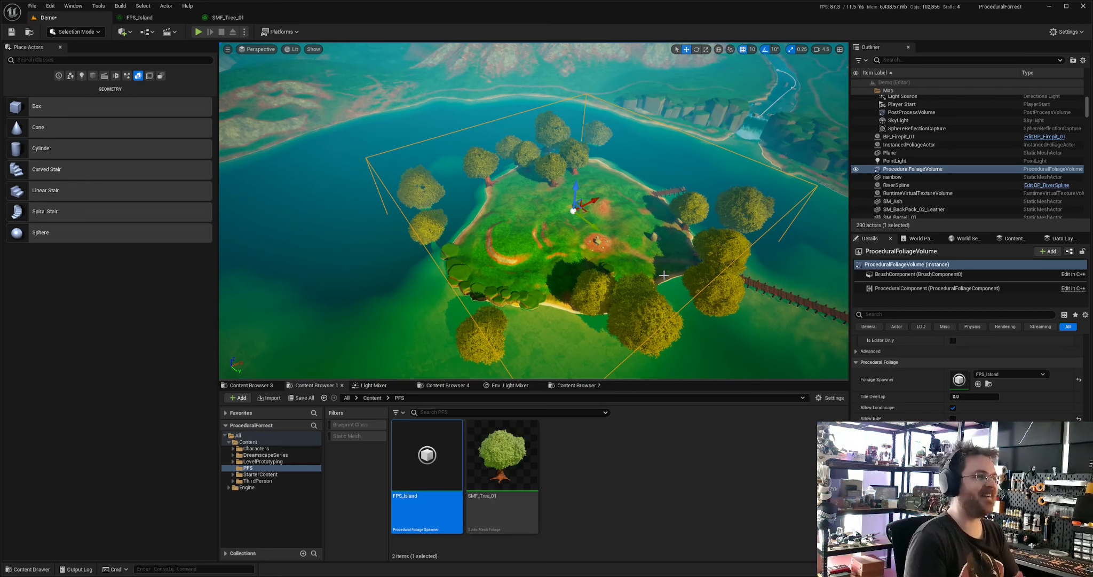
- Review SMF_Tree_01's growth, instance and placement settings to find the one that limits trees by height
{"action": "left_click", "coordinate": [227, 18]}
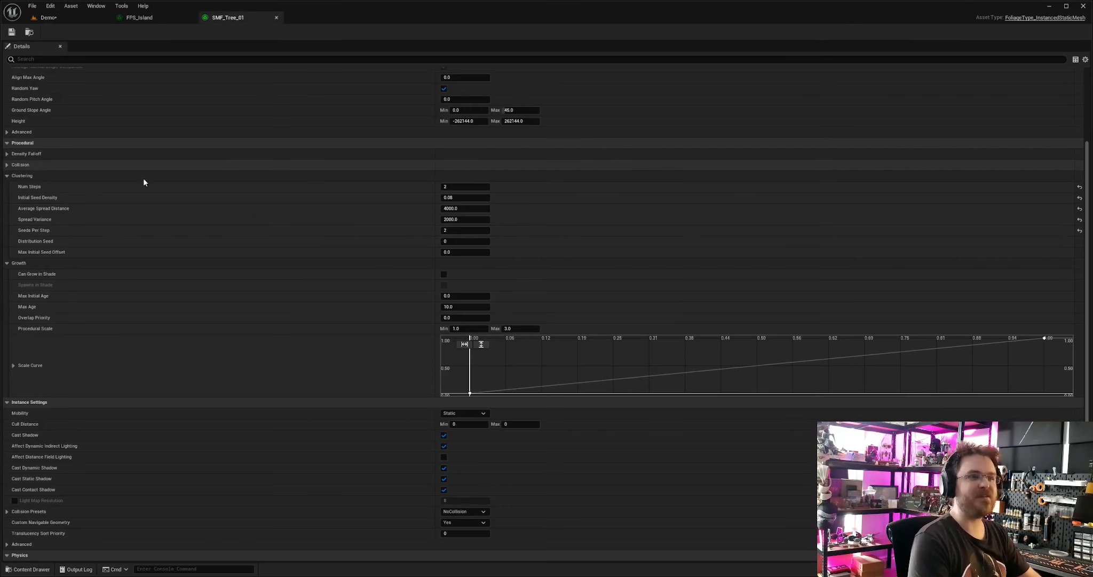
{"action": "scroll", "coordinate": [117, 312], "scroll_direction": "down", "scroll_amount": 2}
{"action": "scroll", "coordinate": [115, 315], "scroll_direction": "down", "scroll_amount": 3}
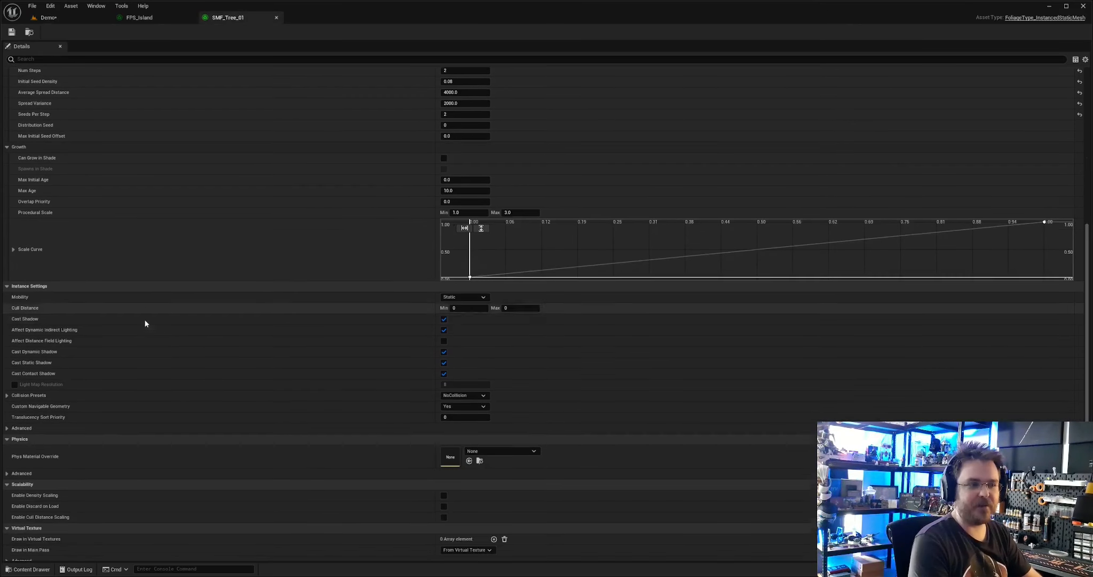
{"action": "scroll", "coordinate": [114, 347], "scroll_direction": "down", "scroll_amount": 1}
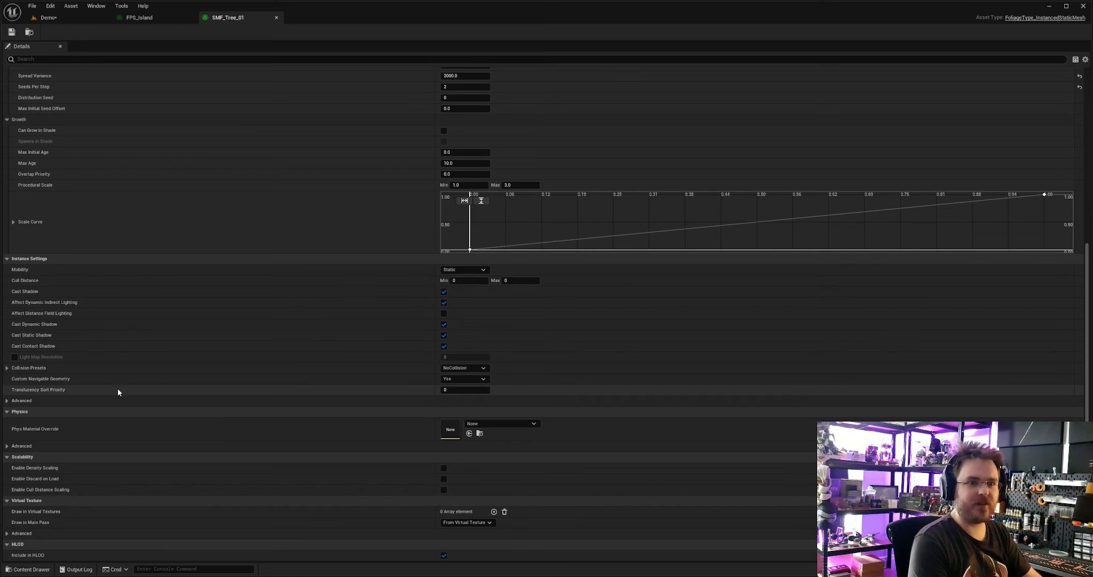
{"action": "scroll", "coordinate": [108, 352], "scroll_direction": "up", "scroll_amount": 6}
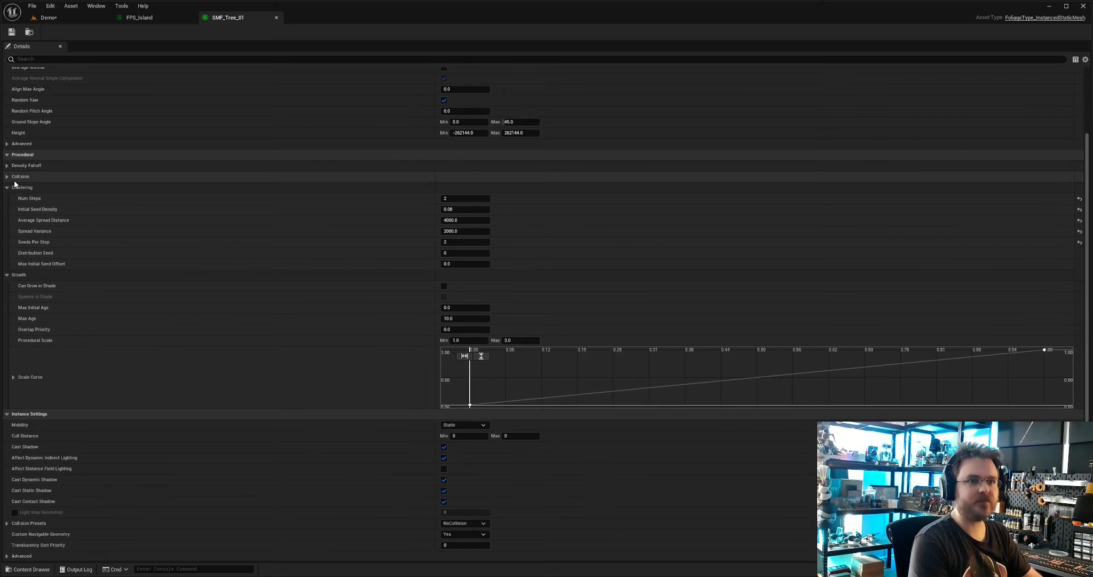
{"action": "scroll", "coordinate": [42, 170], "scroll_direction": "up", "scroll_amount": 2}
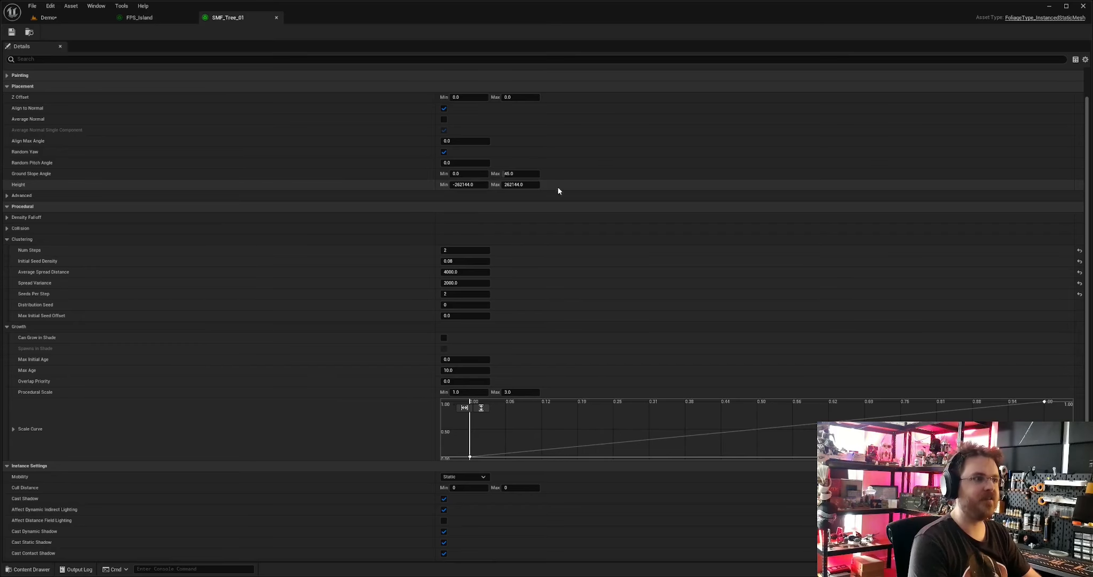
- Select the water Plane in the Demo level and check its Z location against the island's shoreline
{"action": "left_click", "coordinate": [73, 21]}
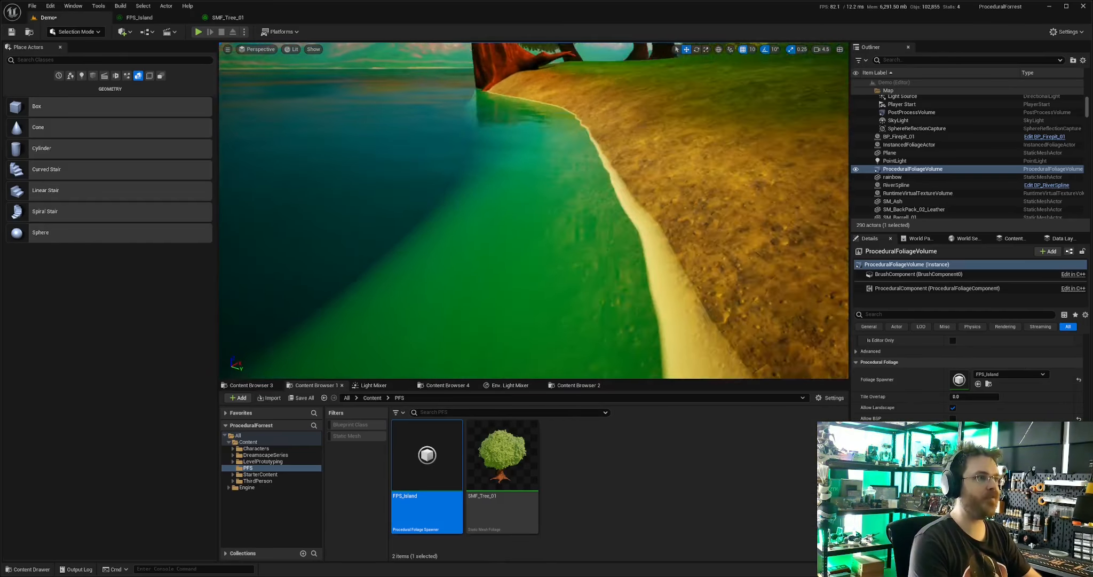
{"action": "double_click", "coordinate": [890, 153]}
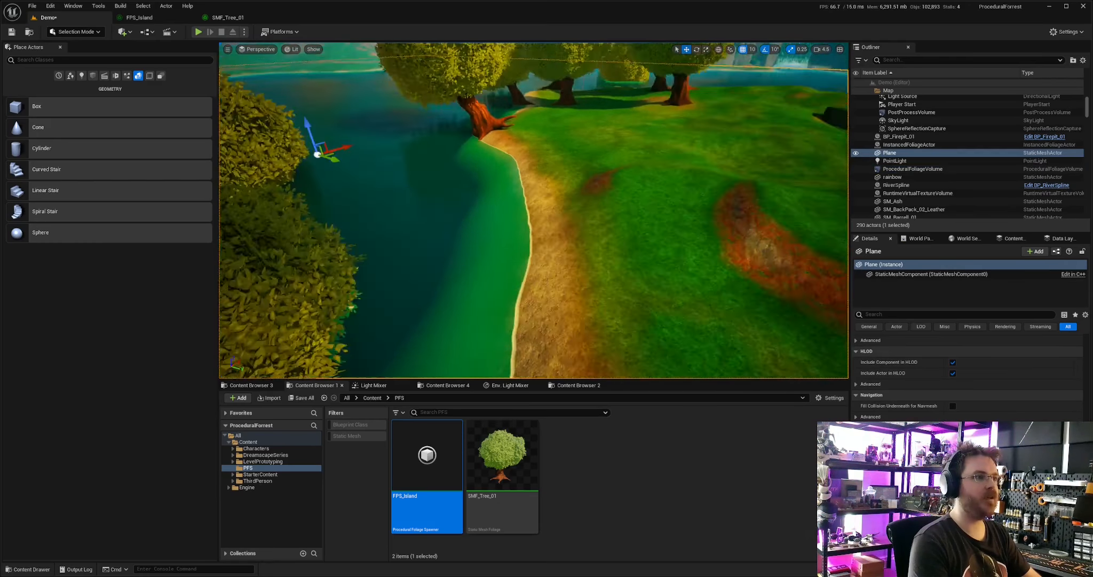
{"action": "scroll", "coordinate": [899, 361], "scroll_direction": "up", "scroll_amount": 10}
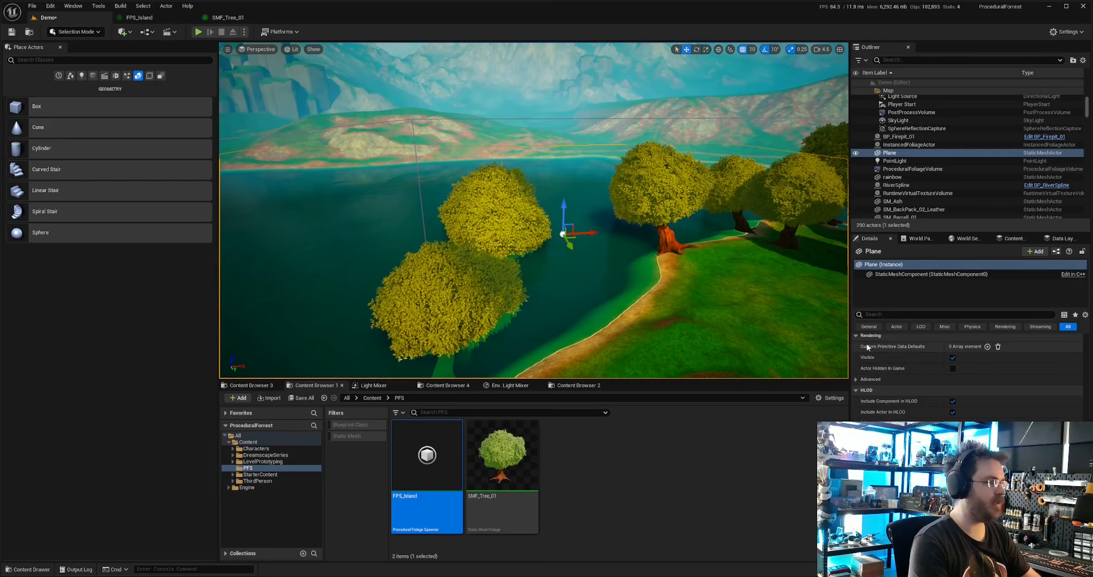
{"action": "scroll", "coordinate": [916, 369], "scroll_direction": "up", "scroll_amount": 10}
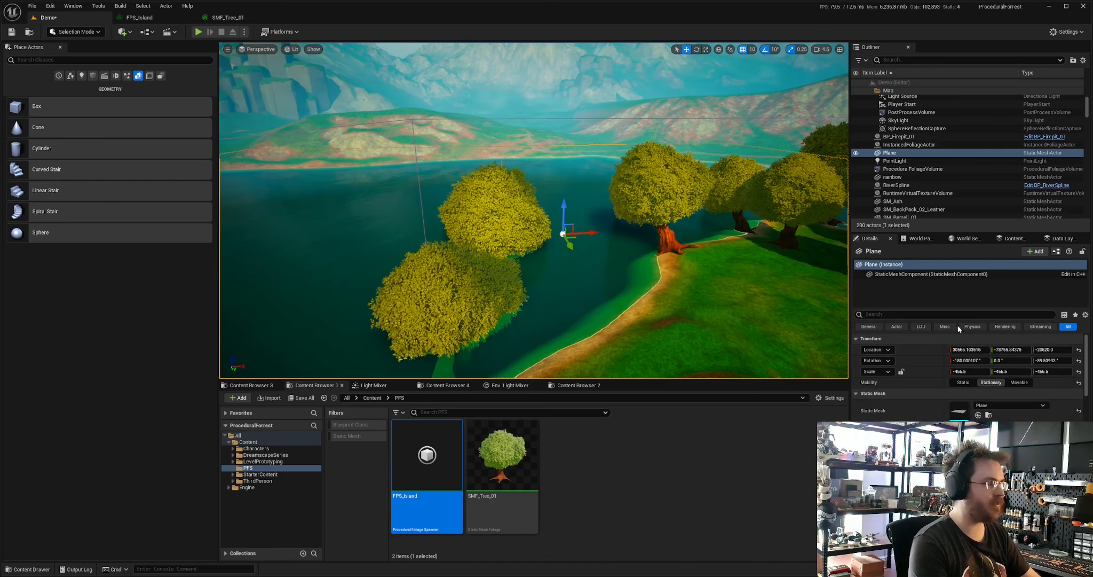
{"action": "key", "text": "w"}
{"action": "right_click_drag", "start_coordinate": [737, 261], "coordinate": [806, 272]}
{"action": "right_click_drag", "start_coordinate": [444, 249], "coordinate": [472, 240]}
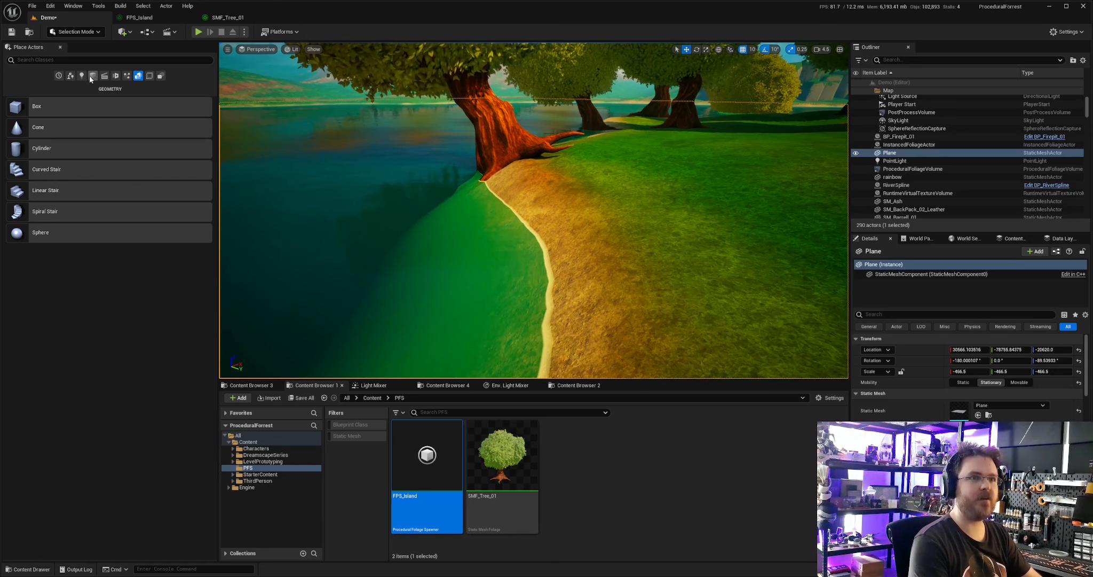
- Place a temporary cube on the shoreline to copy its Z location, and delete the cube
{"action": "left_click", "coordinate": [93, 76]}
{"action": "left_click_drag", "start_coordinate": [32, 106], "coordinate": [582, 203]}
{"action": "left_click", "coordinate": [1043, 349]}
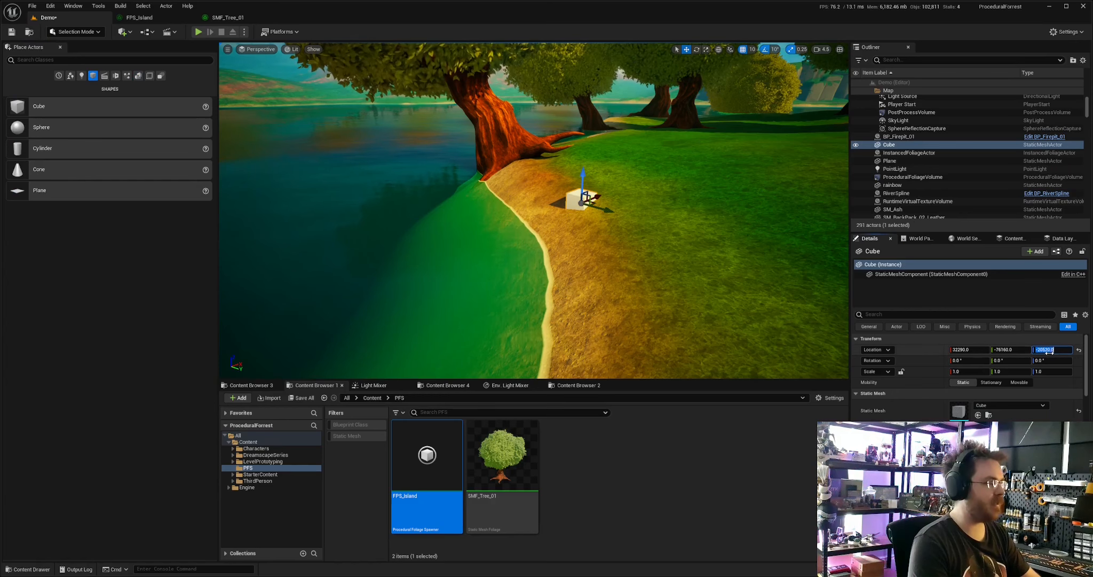
{"action": "mouse_move", "coordinate": [698, 261]}
{"action": "right_mouse_down"}
{"action": "mouse_move", "coordinate": [731, 255]}
{"action": "mouse_move", "coordinate": [699, 269]}
{"action": "right_mouse_up"}
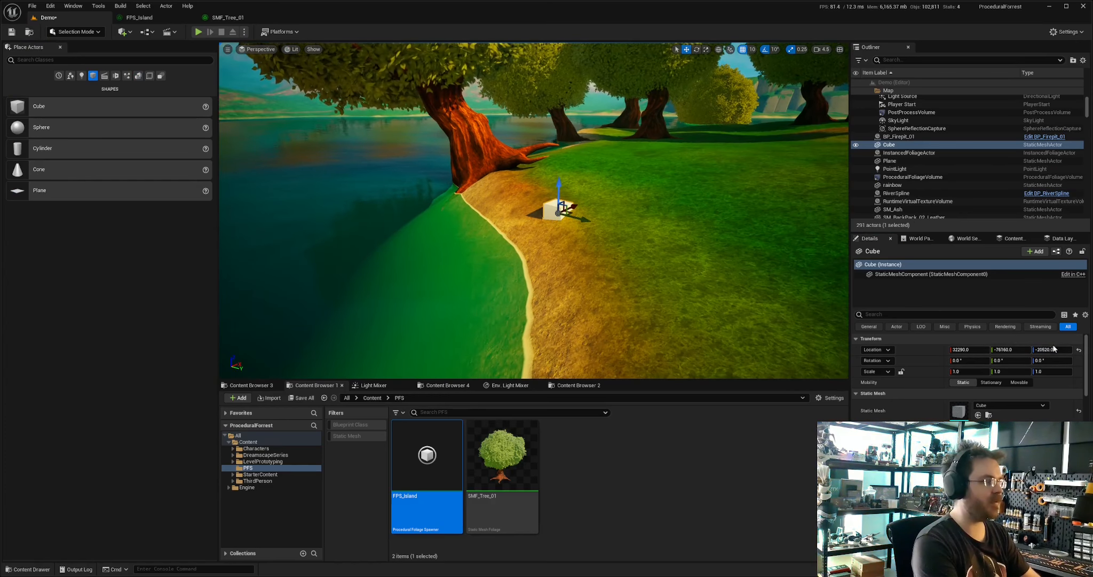
{"action": "scroll", "coordinate": [732, 264], "scroll_direction": "up", "scroll_amount": 5}
{"action": "key", "text": "Delete"}
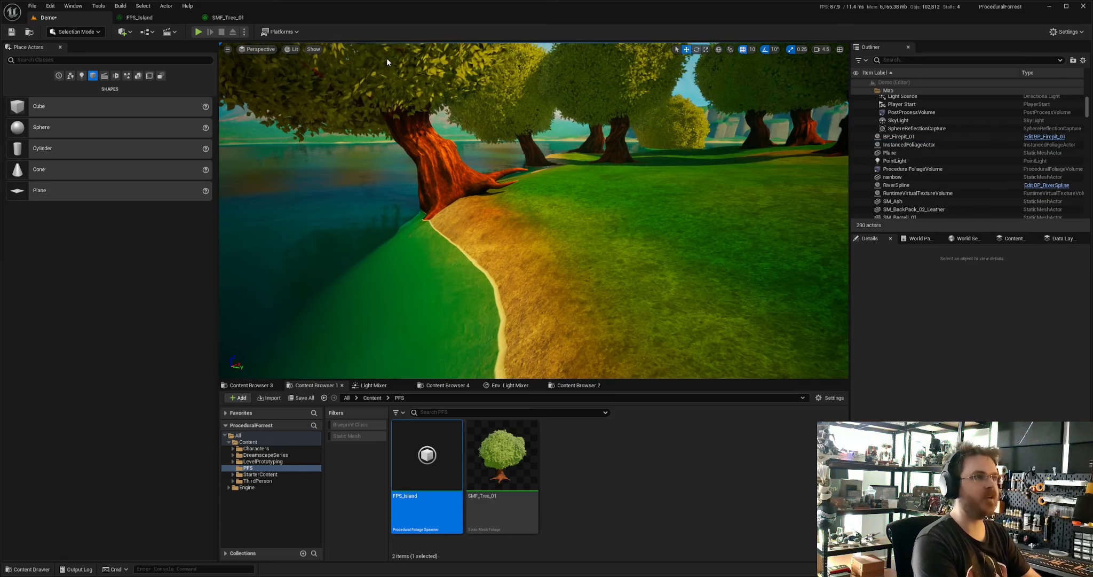
- Set the minimum placement Height of SMF_Tree_01 to -20520 and save the foliage type
{"action": "left_click", "coordinate": [214, 18]}
{"action": "left_click_drag", "start_coordinate": [477, 184], "coordinate": [571, 205]}
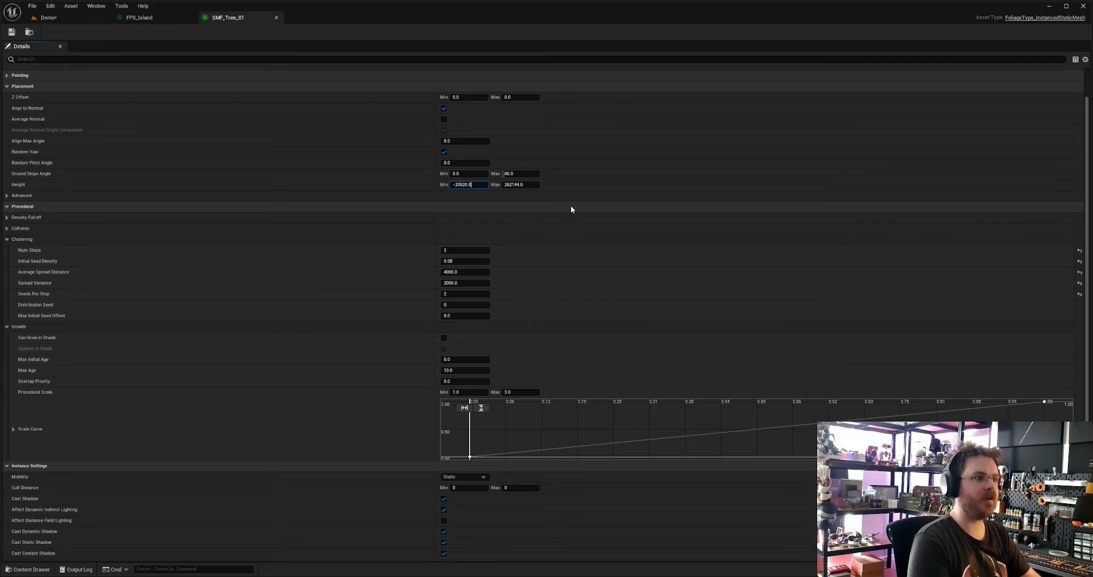
{"action": "left_click", "coordinate": [11, 33]}
- Resimulate the ProceduralFoliageVolume with the new height limit and inspect the tree placement around the island
{"action": "left_click", "coordinate": [55, 19]}
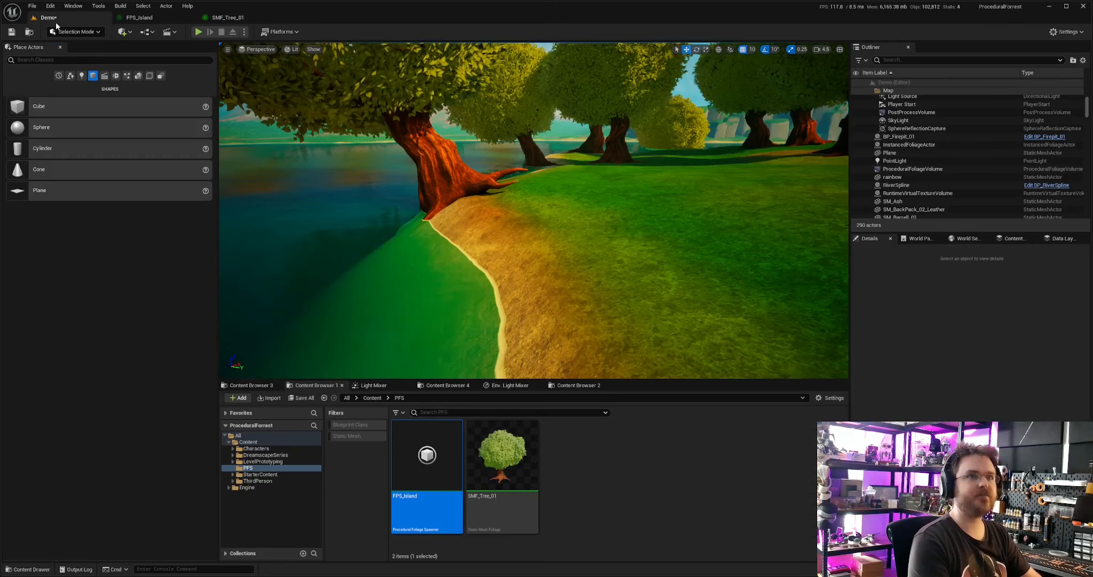
{"action": "key", "text": "s"}
{"action": "right_click_drag", "start_coordinate": [502, 149], "coordinate": [529, 201]}
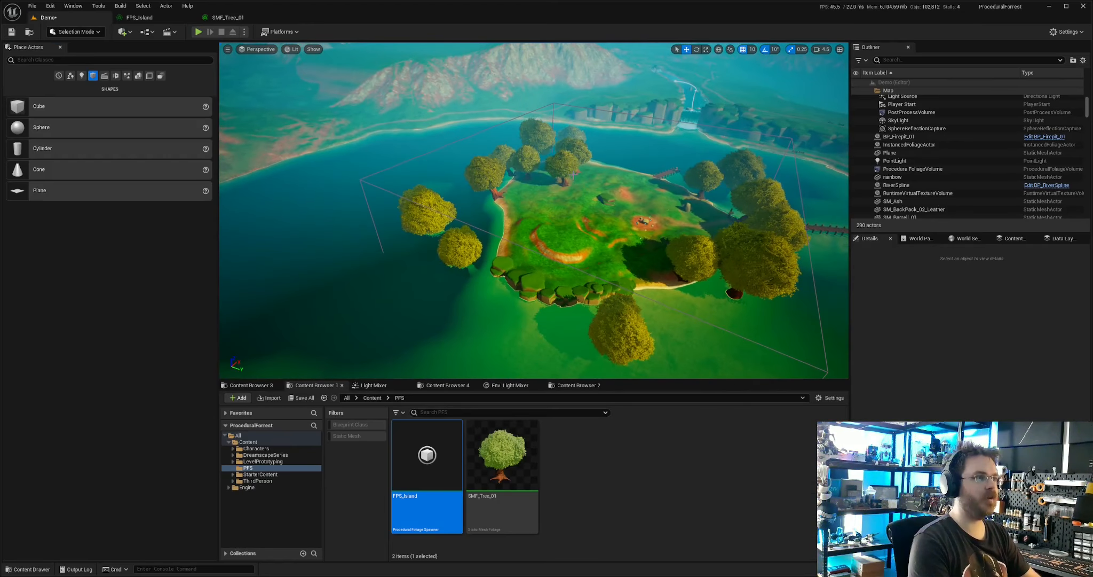
{"action": "left_click", "coordinate": [615, 286]}
{"action": "key", "text": "f"}
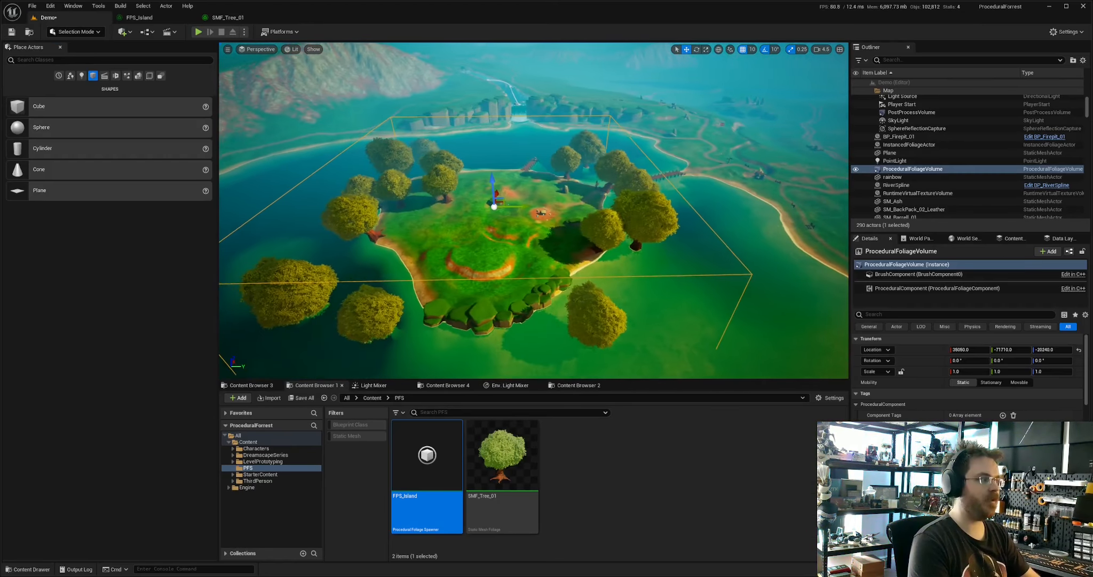
{"action": "scroll", "coordinate": [969, 373], "scroll_direction": "down", "scroll_amount": 10}
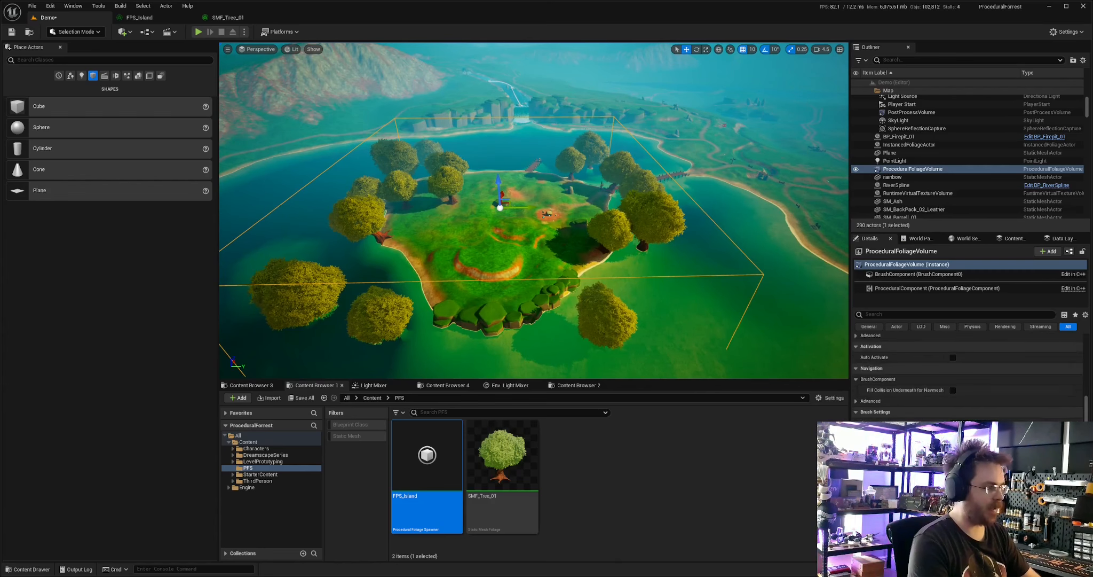
{"action": "scroll", "coordinate": [969, 374], "scroll_direction": "up", "scroll_amount": 6}
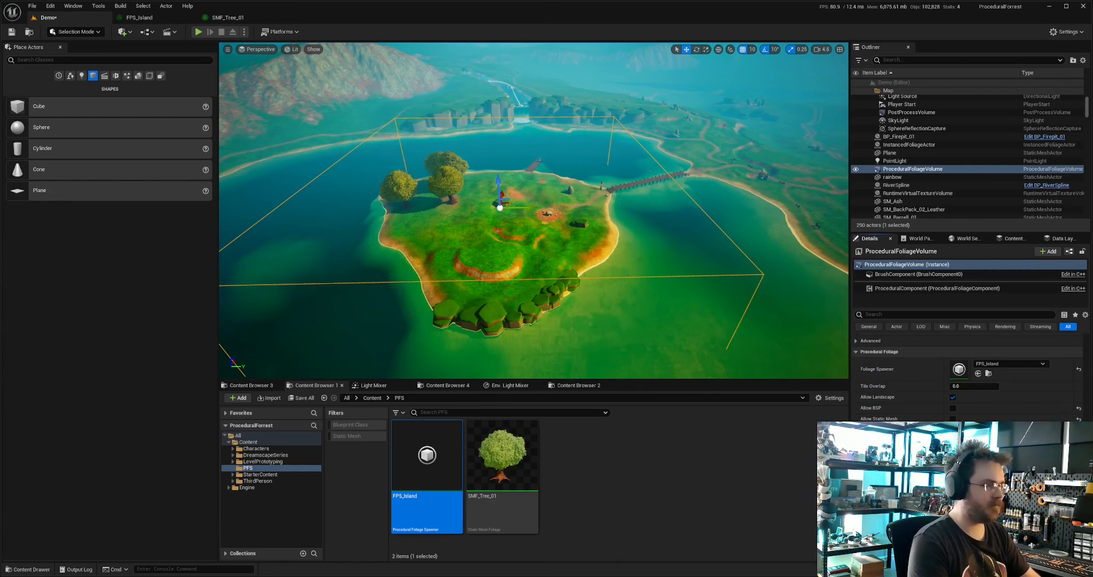
{"action": "key", "text": "d"}
{"action": "right_click_drag", "start_coordinate": [754, 328], "coordinate": [273, 329]}
{"action": "key", "text": "d"}
{"action": "key", "text": "d"}
{"action": "right_click_drag", "start_coordinate": [714, 321], "coordinate": [486, 324]}
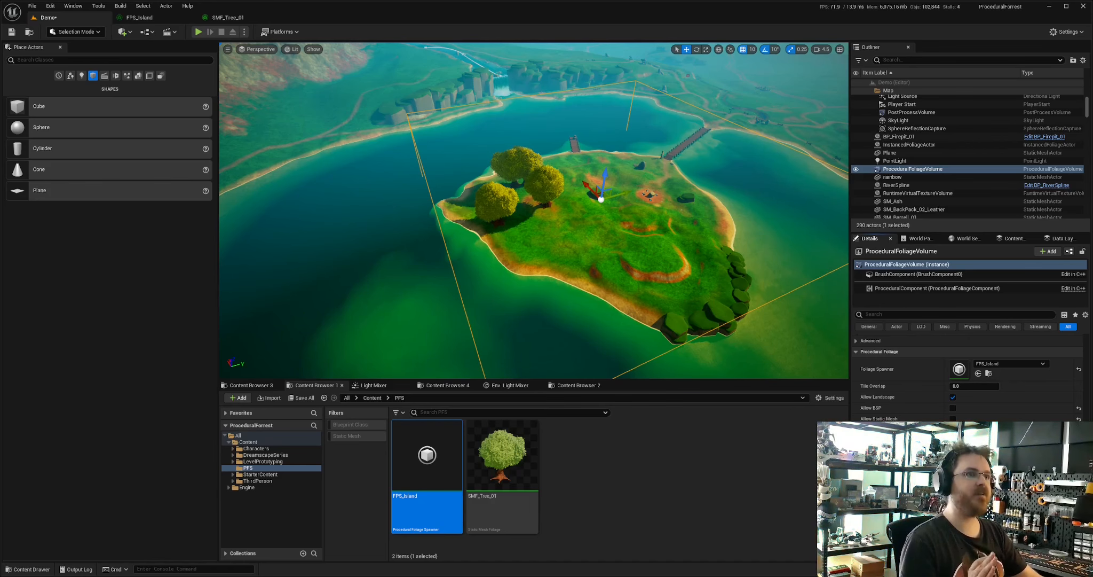
- Set the Random Seed of the FPS_Island foliage spawner to 43
{"action": "left_click", "coordinate": [160, 18]}
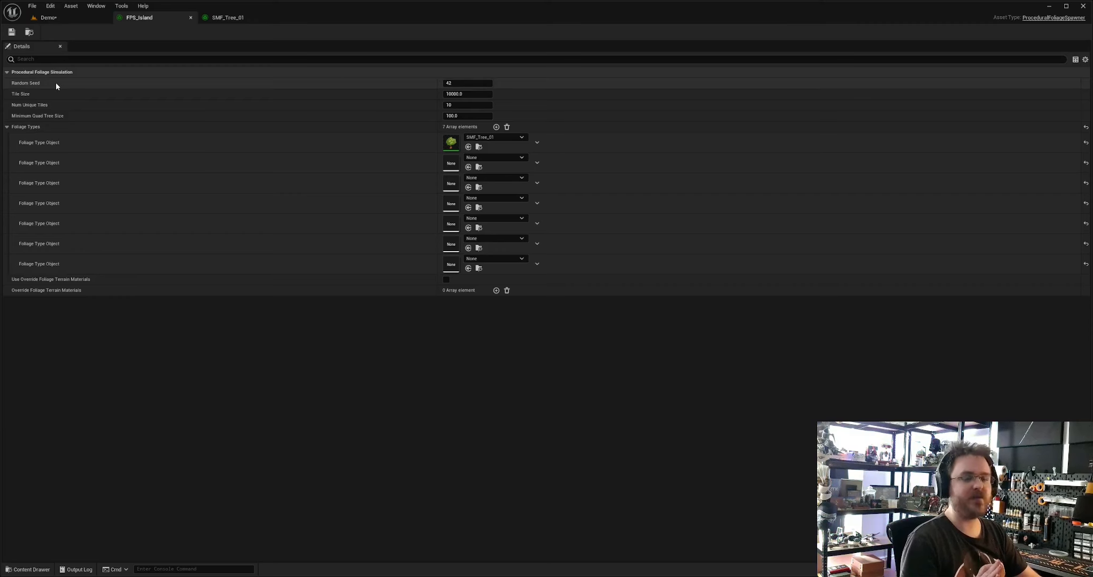
{"action": "left_click", "coordinate": [465, 83]}
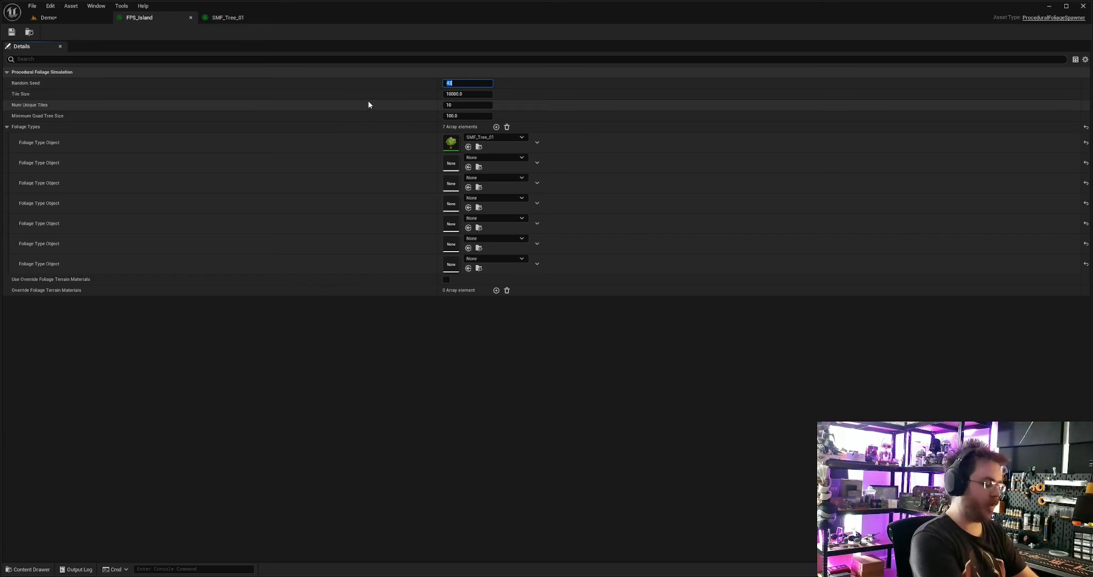
{"action": "type", "text": "43"}
{"action": "key", "text": "Return"}
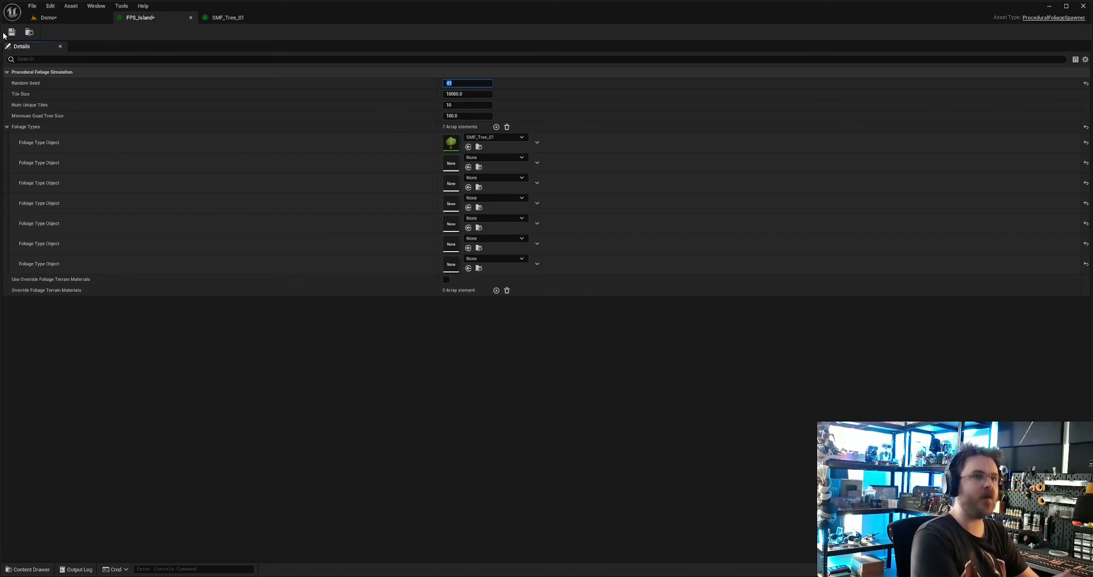
- Resimulate the ProceduralFoliageVolume with the new random seed and inspect the trees from the other side of the island
{"action": "left_click", "coordinate": [38, 19]}
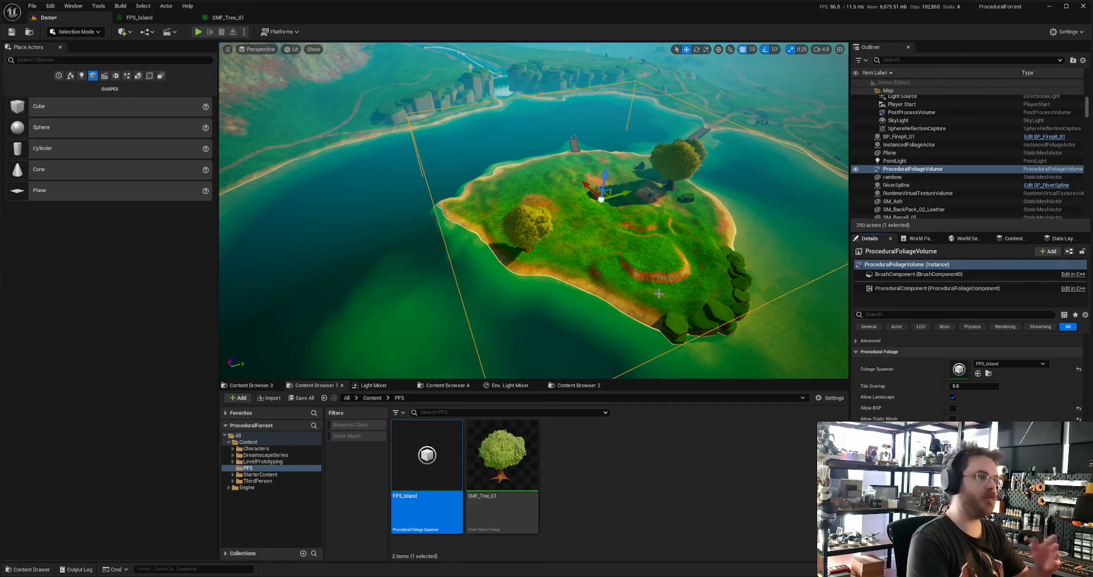
{"action": "right_click_drag", "start_coordinate": [630, 275], "coordinate": [574, 280]}
{"action": "right_click_drag", "start_coordinate": [349, 92], "coordinate": [299, 88]}
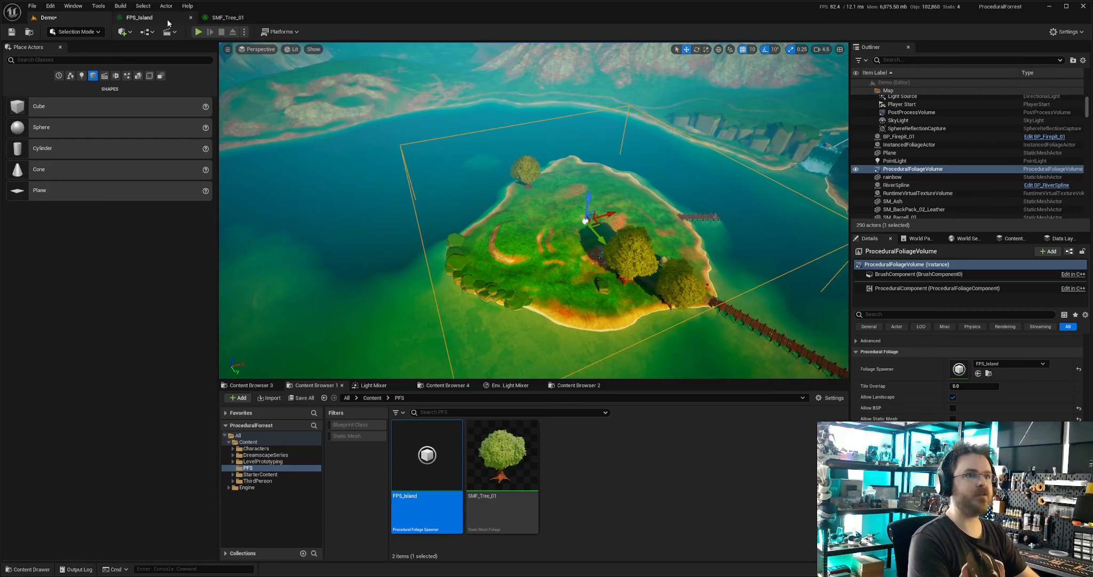
- Set the clustering Initial Seed Density of SMF_Tree_01 to 0.1 and return to the Demo level
{"action": "left_click", "coordinate": [140, 18]}
{"action": "left_click", "coordinate": [233, 22]}
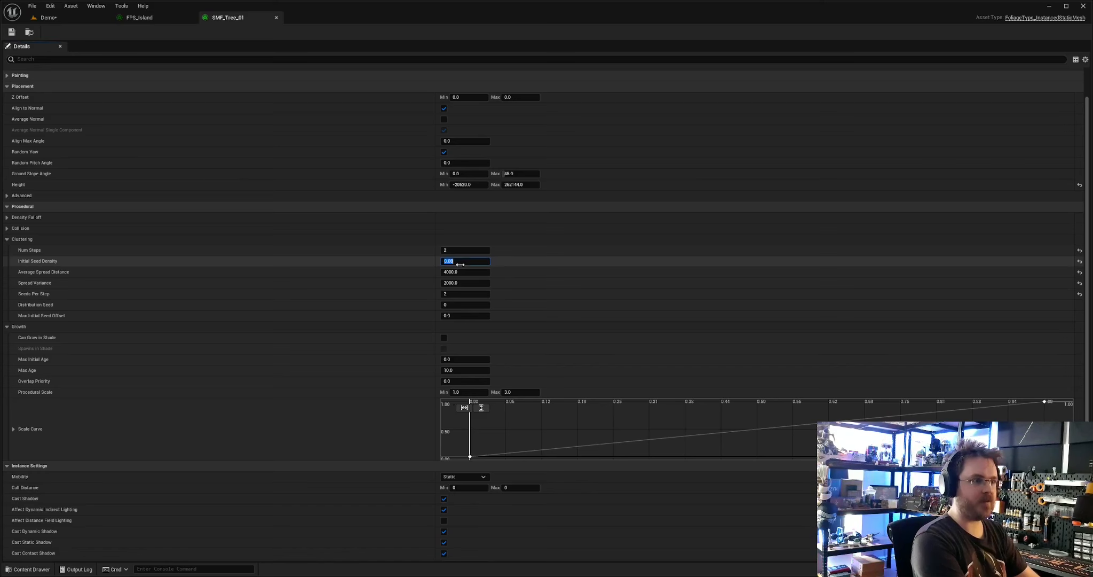
{"action": "type", "text": "0"}
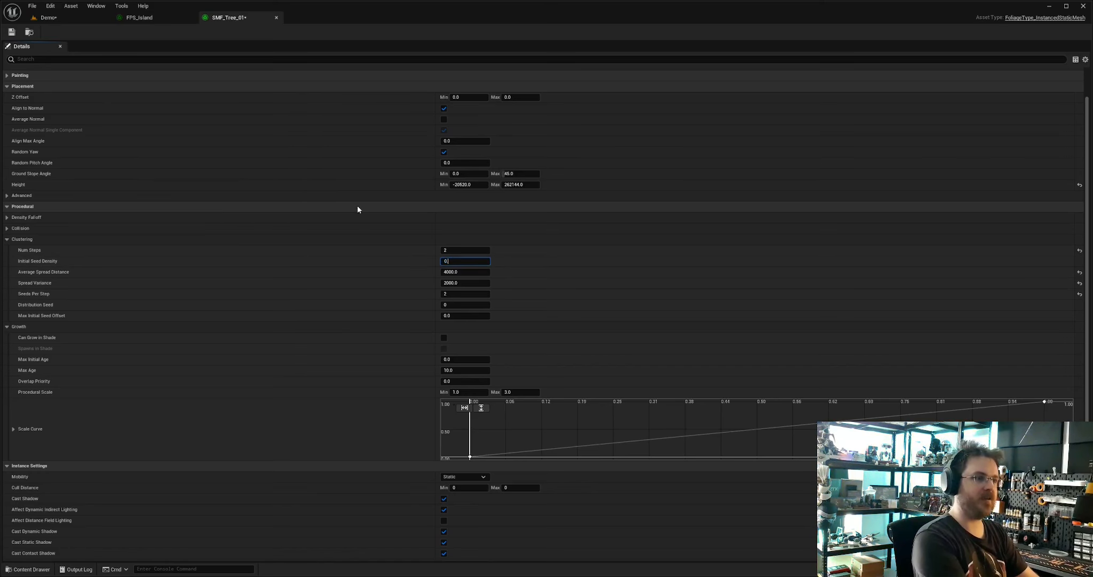
{"action": "type", "text": ".1"}
{"action": "key", "text": "Return"}
{"action": "left_click", "coordinate": [62, 20]}
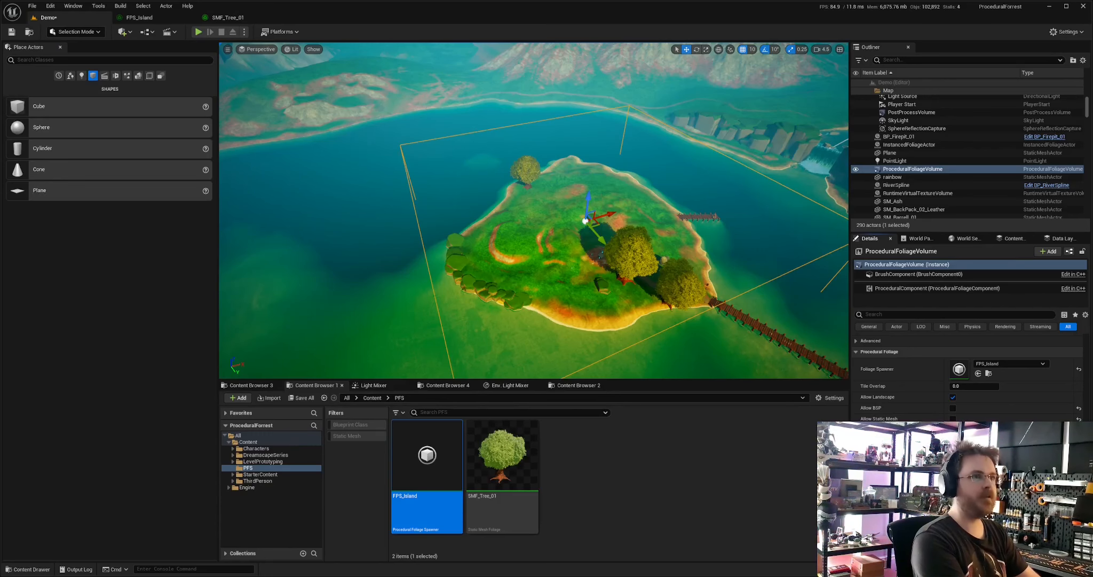
- Set the Initial Seed Density of SMF_Tree_01 to 0.3 and resimulate the foliage volume in the Demo level
{"action": "left_click", "coordinate": [224, 18]}
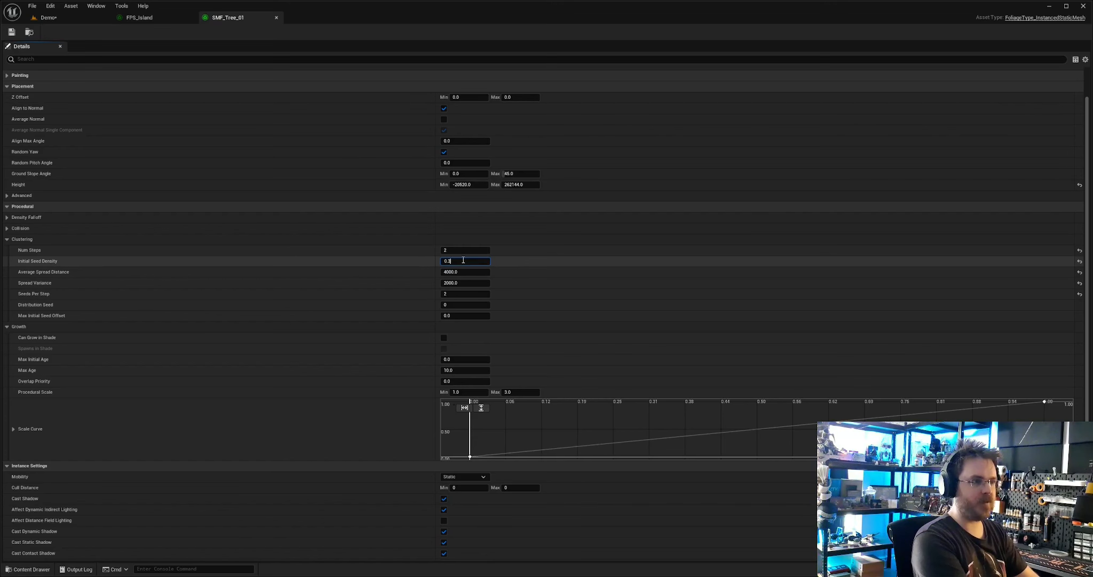
{"action": "key", "text": "Return"}
{"action": "left_click", "coordinate": [65, 21]}
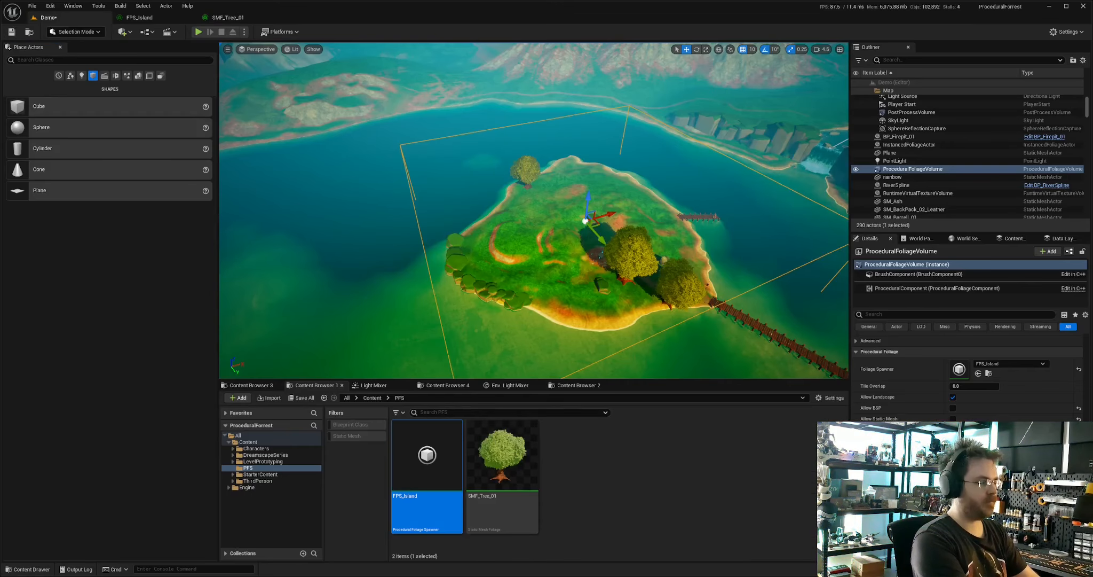
{"action": "left_click", "coordinate": [152, 18]}
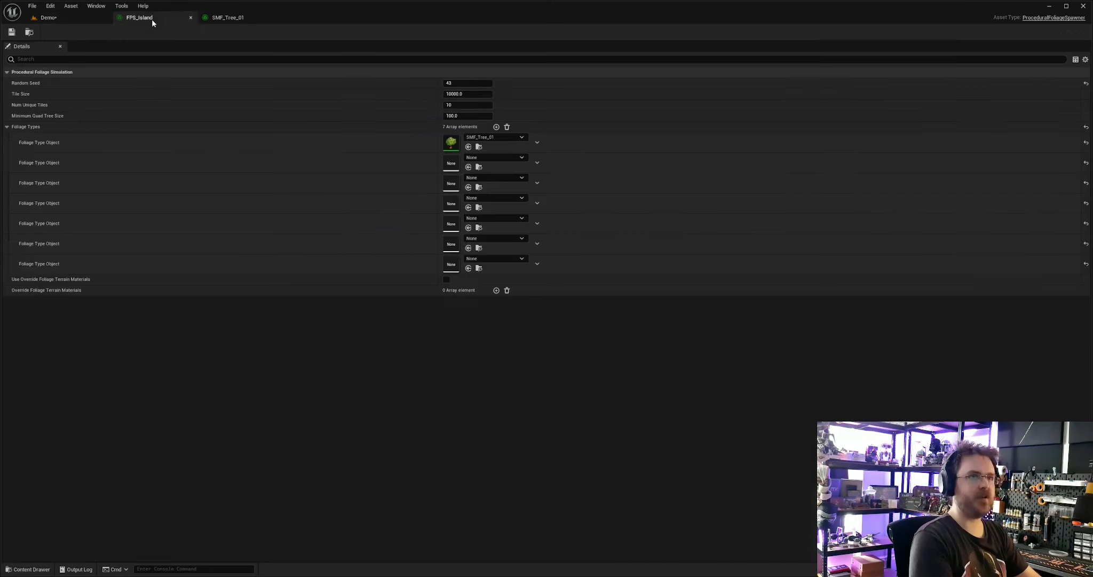
{"action": "left_click", "coordinate": [232, 19]}
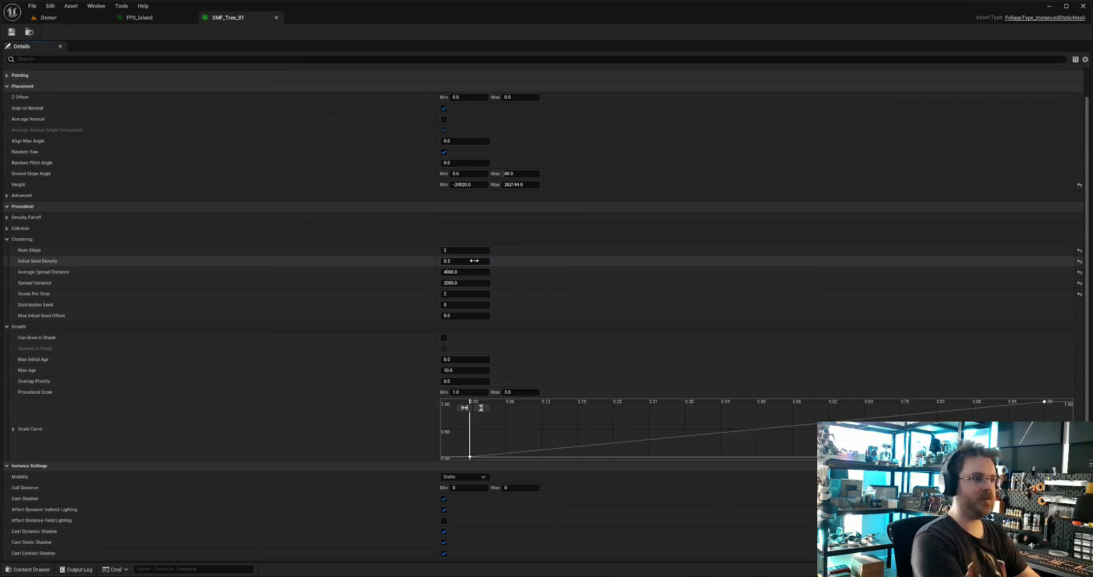
{"action": "left_click", "coordinate": [70, 17]}
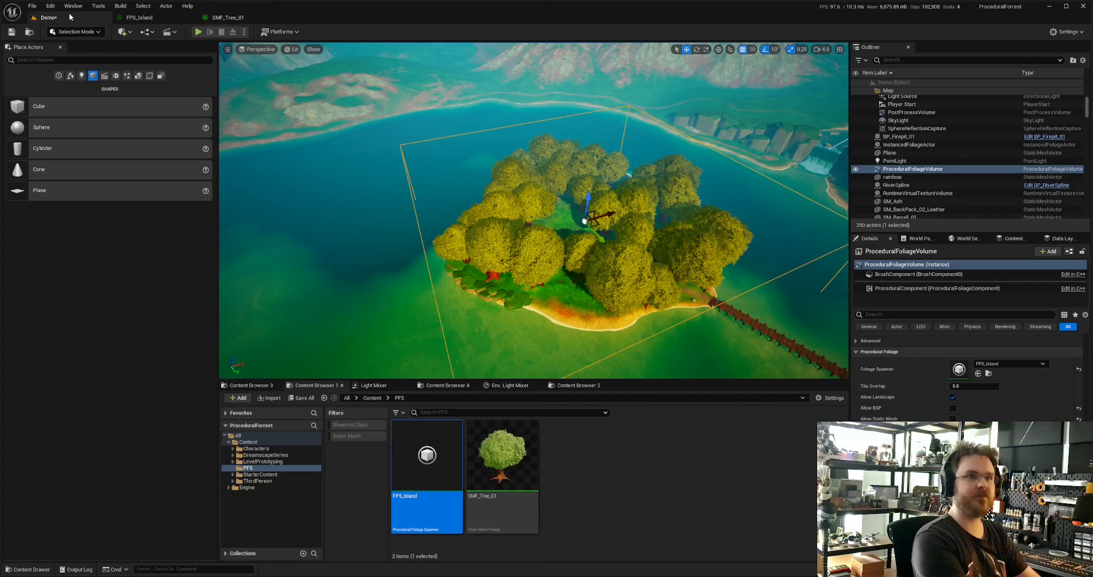
- Inspect the tree distribution around the island and at ground level, reselecting the ProceduralFoliageVolume
{"action": "right_click_drag", "start_coordinate": [588, 214], "coordinate": [691, 178]}
{"action": "key", "text": "Escape"}
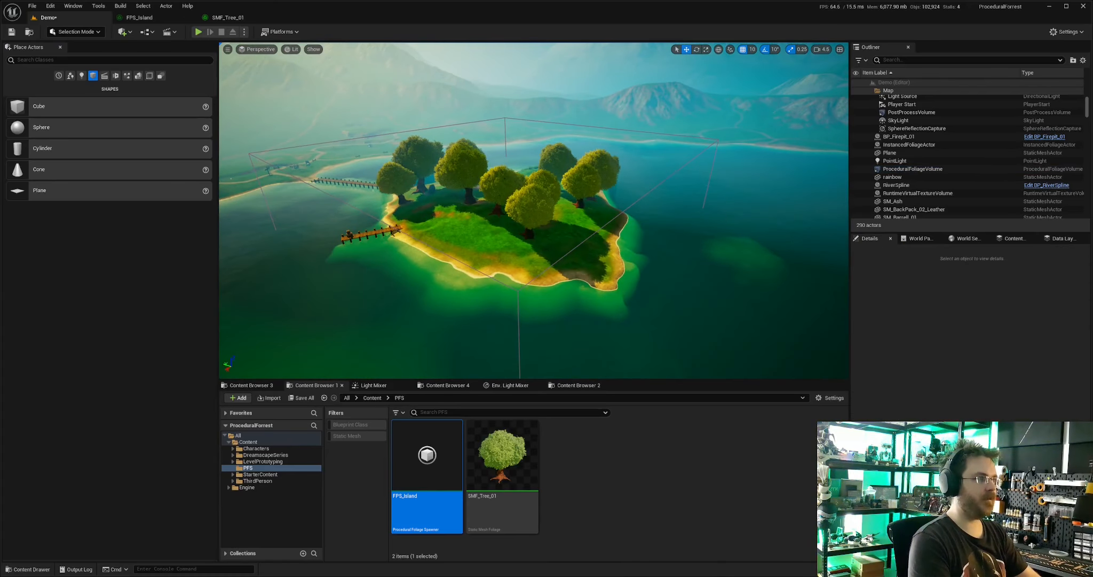
{"action": "left_click", "coordinate": [674, 180]}
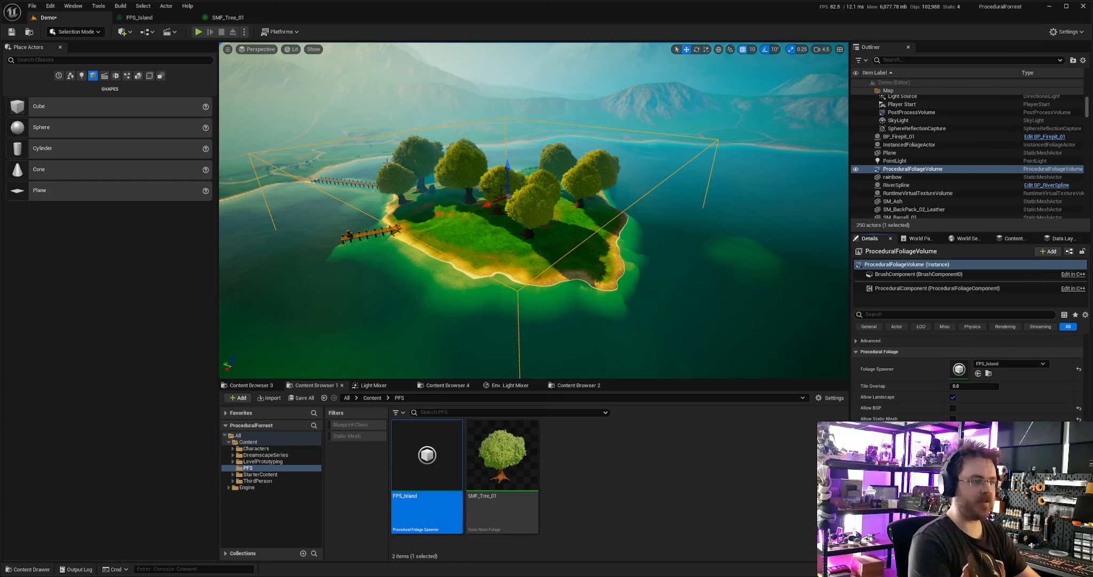
{"action": "right_click_drag", "start_coordinate": [271, 176], "coordinate": [294, 182]}
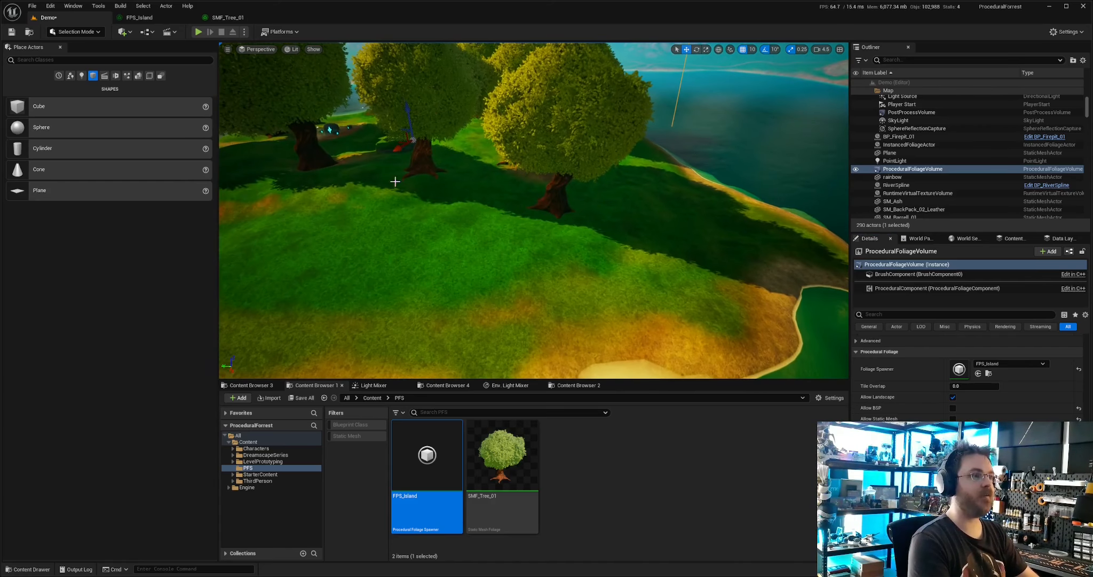
{"action": "key", "text": "shift+2"}
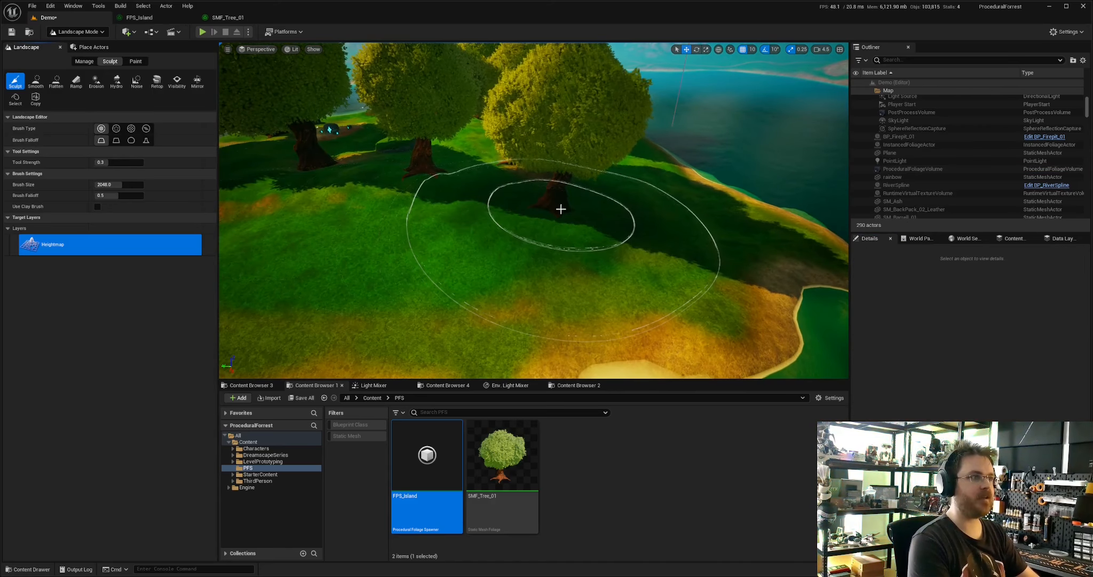
{"action": "scroll", "coordinate": [558, 208], "scroll_direction": "down", "scroll_amount": 10}
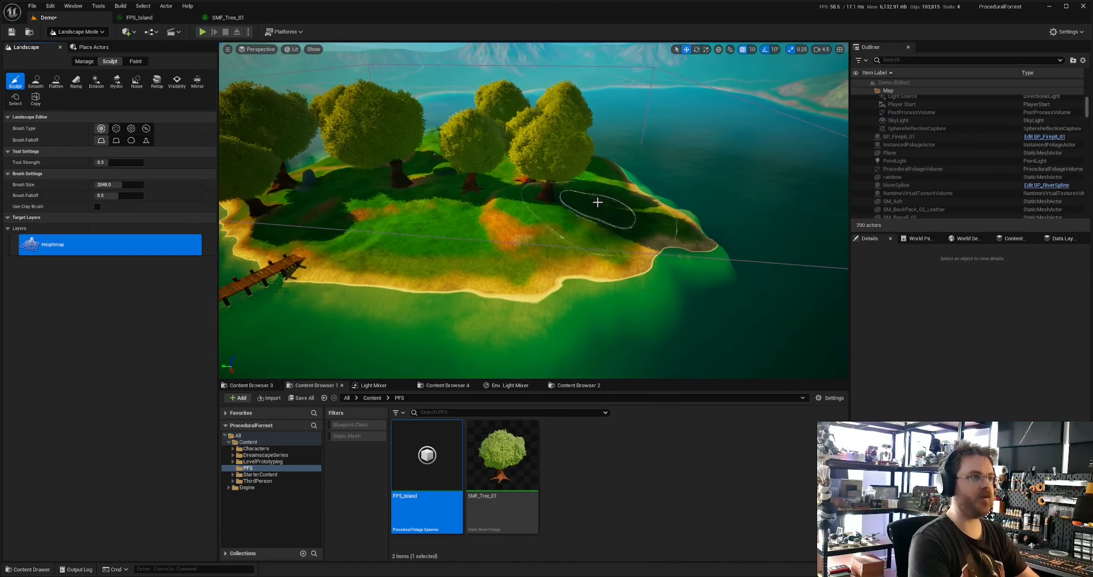
{"action": "key", "text": "shift+1"}
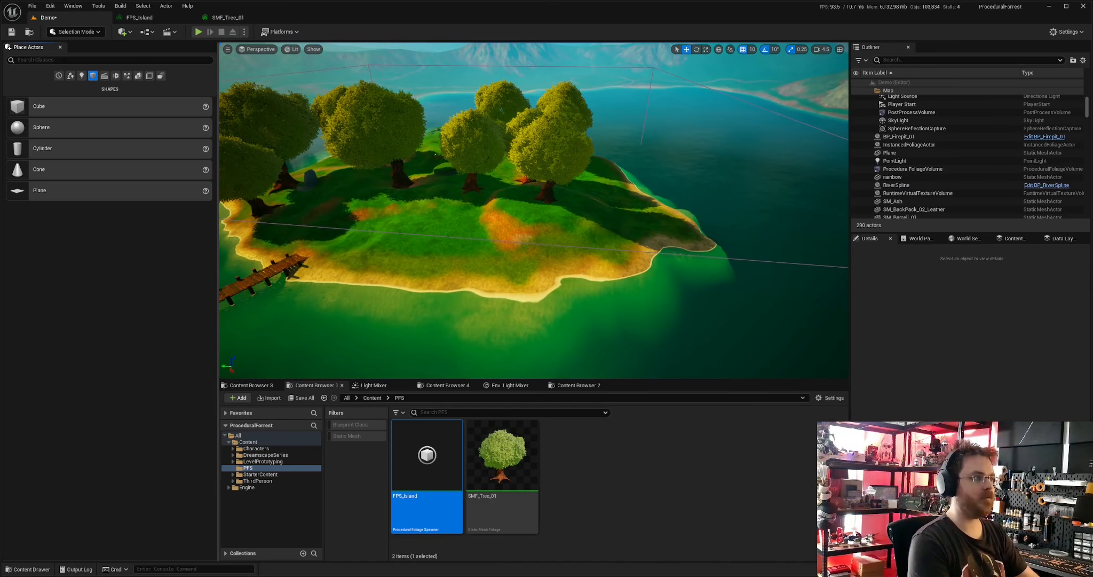
{"action": "left_click", "coordinate": [662, 253]}
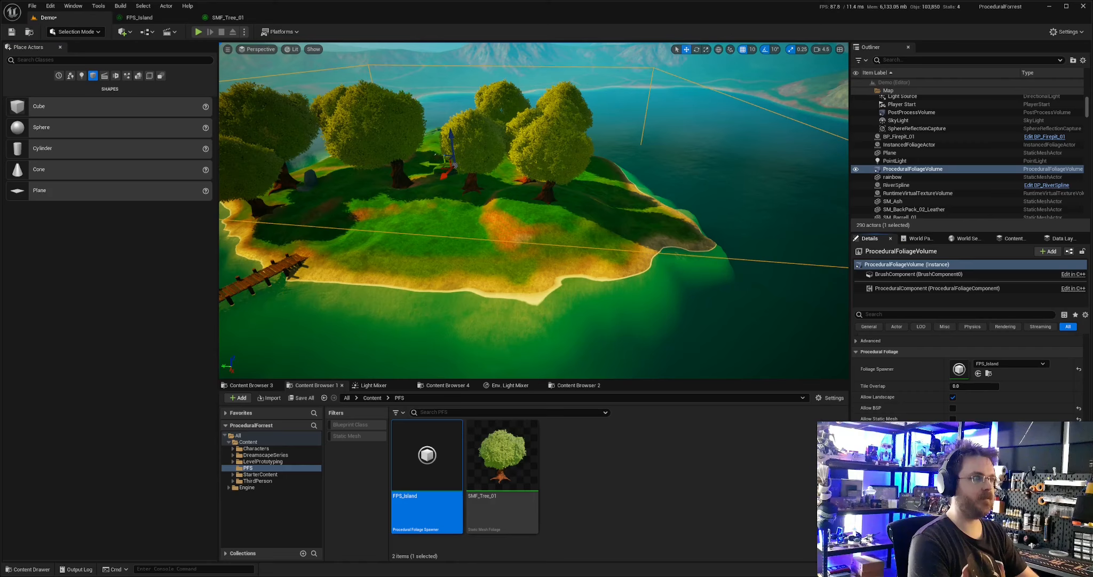
- Enter Landscape Mode and use the Ramp sculpt tool to add a ramp across the terrain beneath a tree
{"action": "right_click_drag", "start_coordinate": [534, 214], "coordinate": [811, 173]}
{"action": "key", "text": "s"}
{"action": "key", "text": "w"}
{"action": "mouse_move", "coordinate": [555, 200]}
{"action": "right_mouse_down"}
{"action": "mouse_move", "coordinate": [694, 206]}
{"action": "mouse_move", "coordinate": [657, 225]}
{"action": "right_mouse_up"}
{"action": "key", "text": "shift+2"}
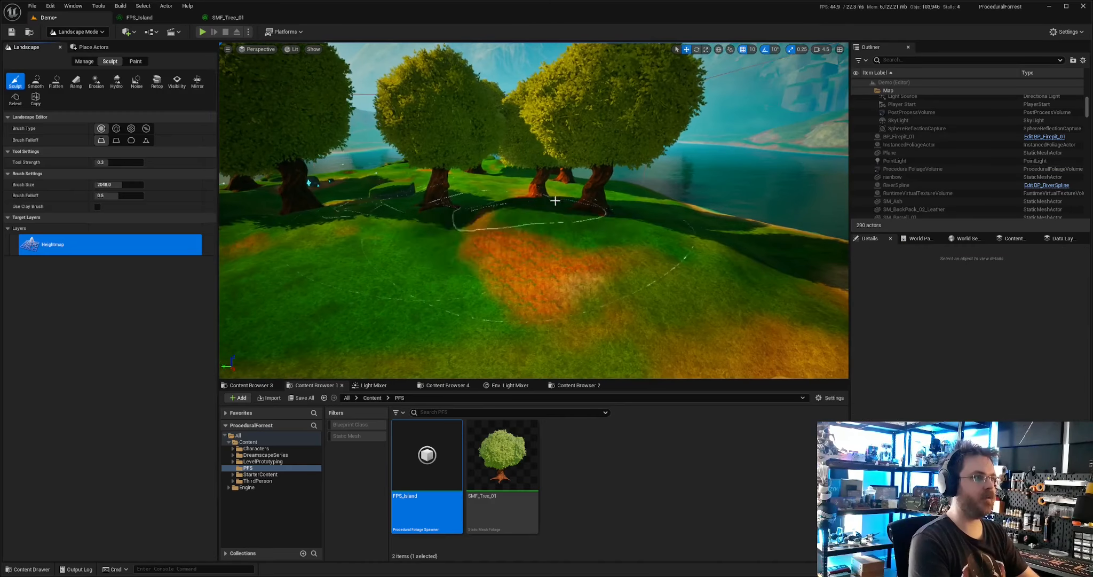
{"action": "right_click_drag", "start_coordinate": [555, 200], "coordinate": [550, 256]}
{"action": "key", "text": "w"}
{"action": "key", "text": "s"}
{"action": "mouse_move", "coordinate": [627, 254]}
{"action": "right_mouse_down"}
{"action": "mouse_move", "coordinate": [678, 259]}
{"action": "mouse_move", "coordinate": [627, 254]}
{"action": "right_mouse_up"}
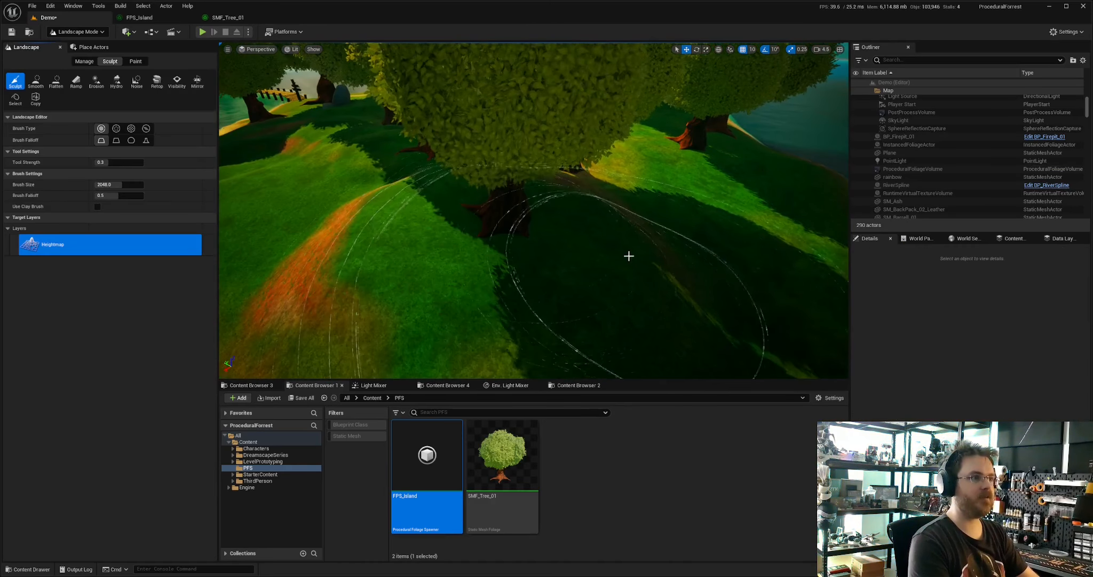
{"action": "left_click", "coordinate": [76, 81]}
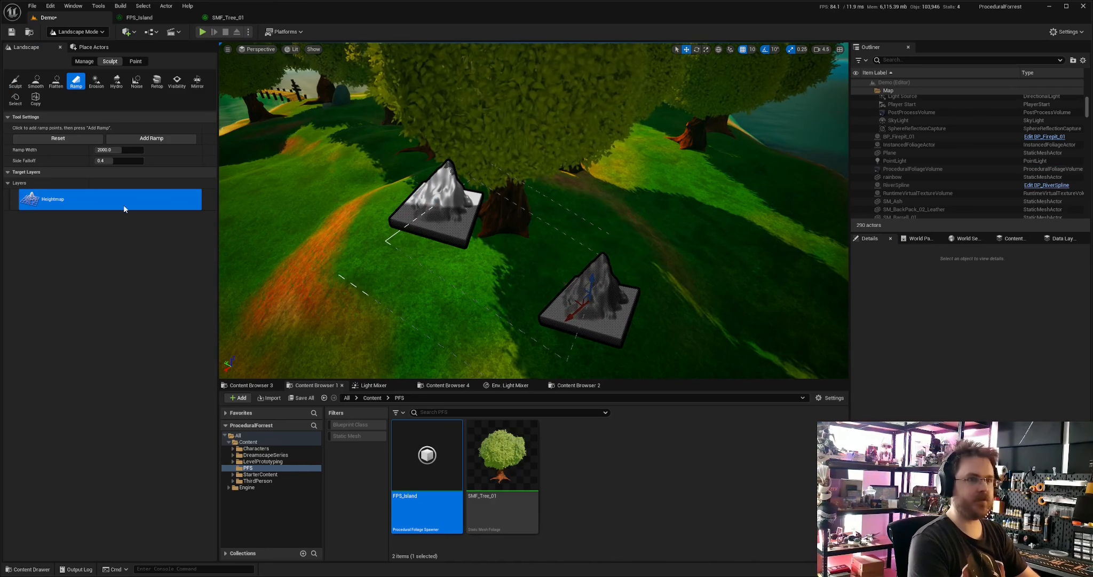
{"action": "left_click", "coordinate": [148, 138]}
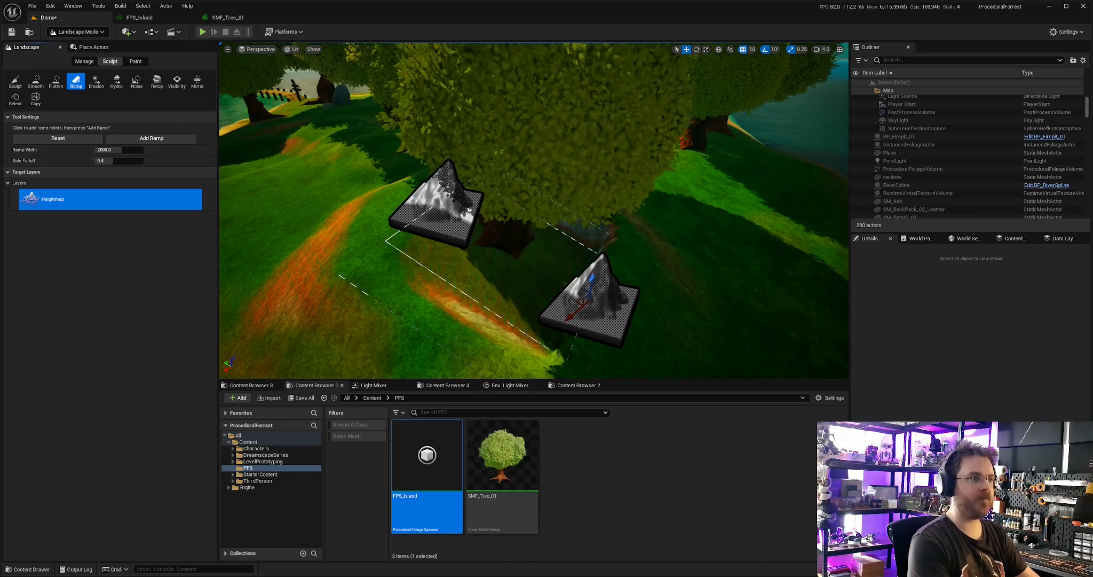
- Return to Selection Mode and select the ProceduralFoliageVolume surrounding the island
{"action": "key", "text": "w"}
{"action": "right_click_drag", "start_coordinate": [470, 239], "coordinate": [591, 225]}
{"action": "key", "text": "s"}
{"action": "key", "text": "shift+1"}
{"action": "key", "text": "s"}
{"action": "key", "text": "a"}
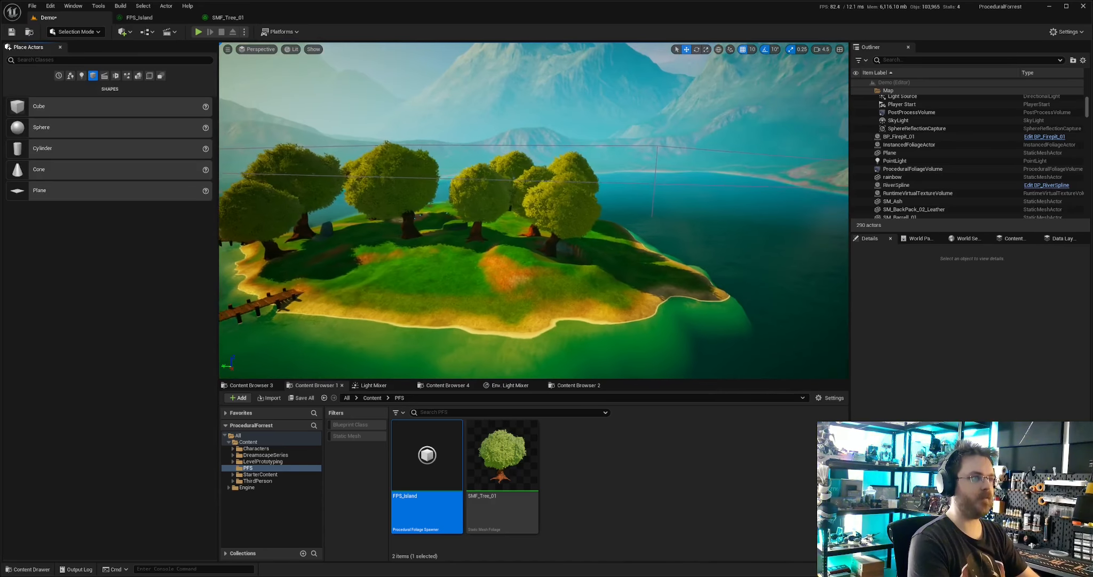
{"action": "left_click", "coordinate": [629, 185]}
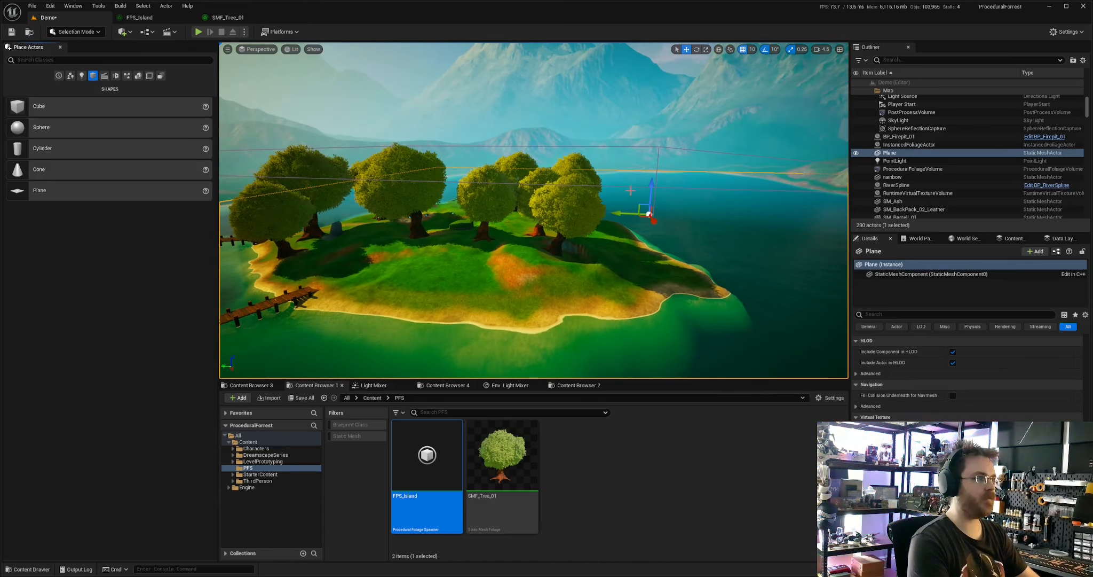
{"action": "left_click", "coordinate": [632, 188]}
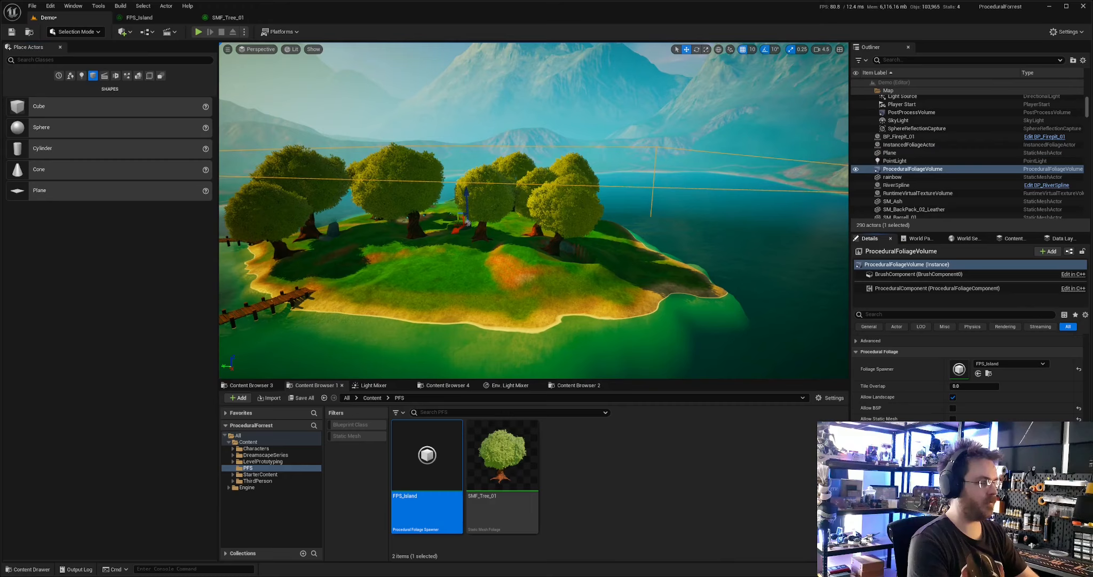
{"action": "key", "text": "f"}
- Turn off Align to Normal in the placement settings of SMF_Tree_01 and save the foliage type
{"action": "left_click", "coordinate": [143, 17]}
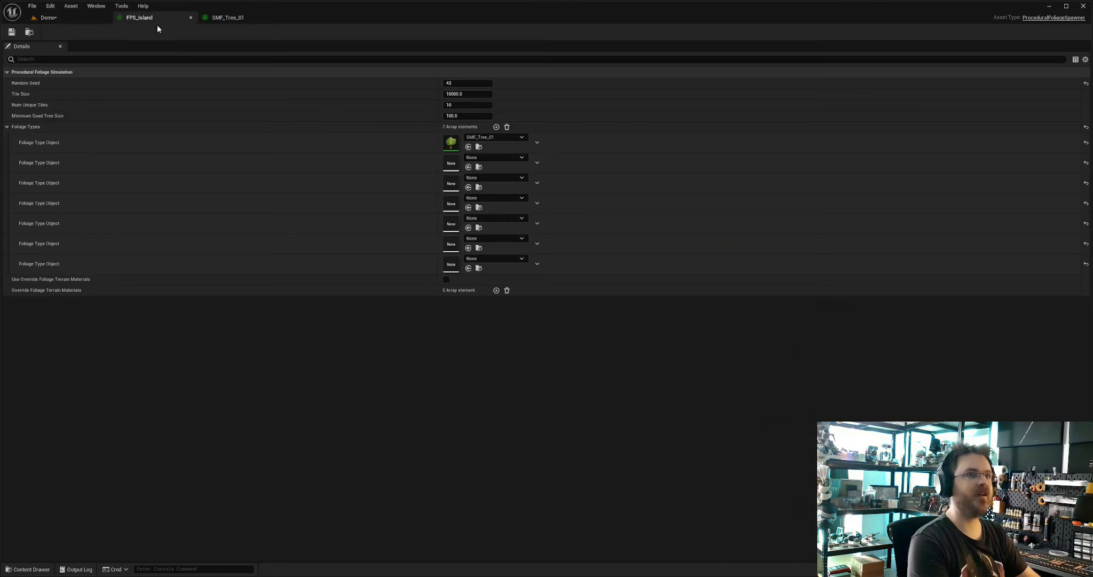
{"action": "left_click", "coordinate": [252, 17]}
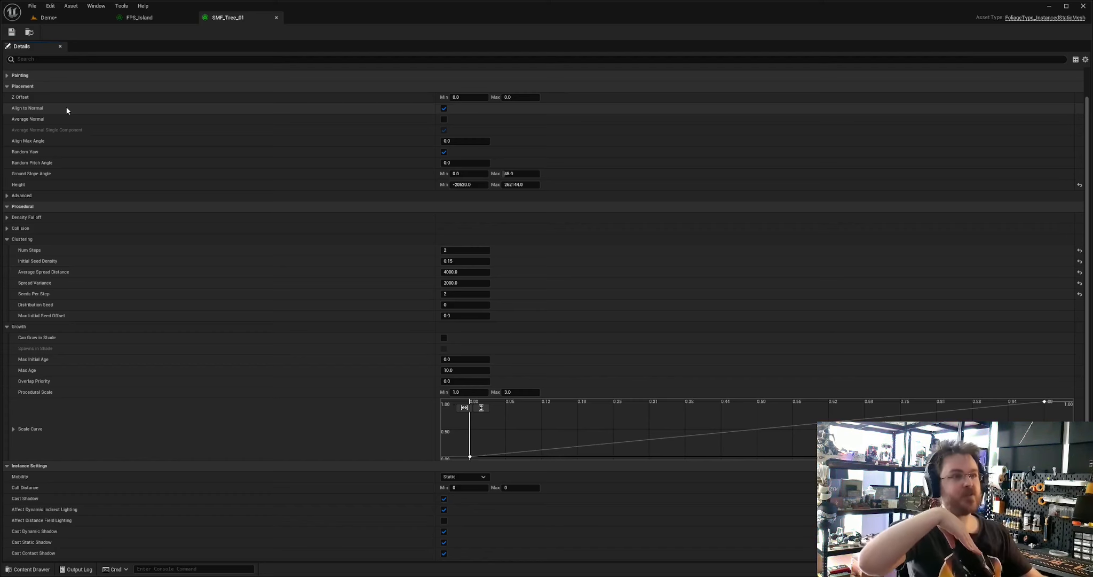
{"action": "left_click", "coordinate": [445, 109]}
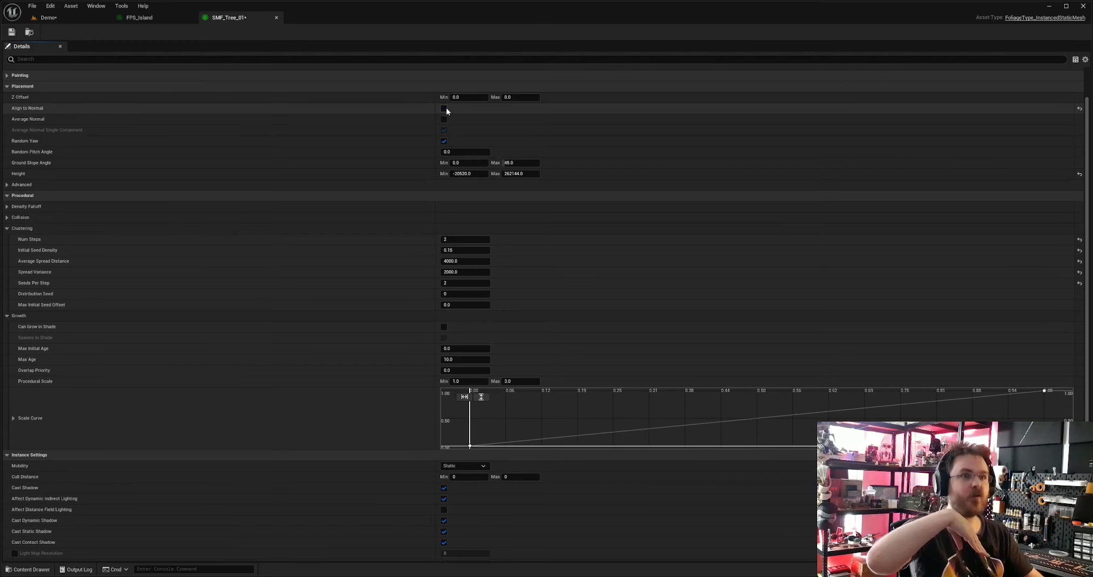
{"action": "left_click", "coordinate": [15, 35]}
- Resimulate the ProceduralFoliageVolume in the Demo level with the changed tree alignment
{"action": "left_click", "coordinate": [73, 19]}
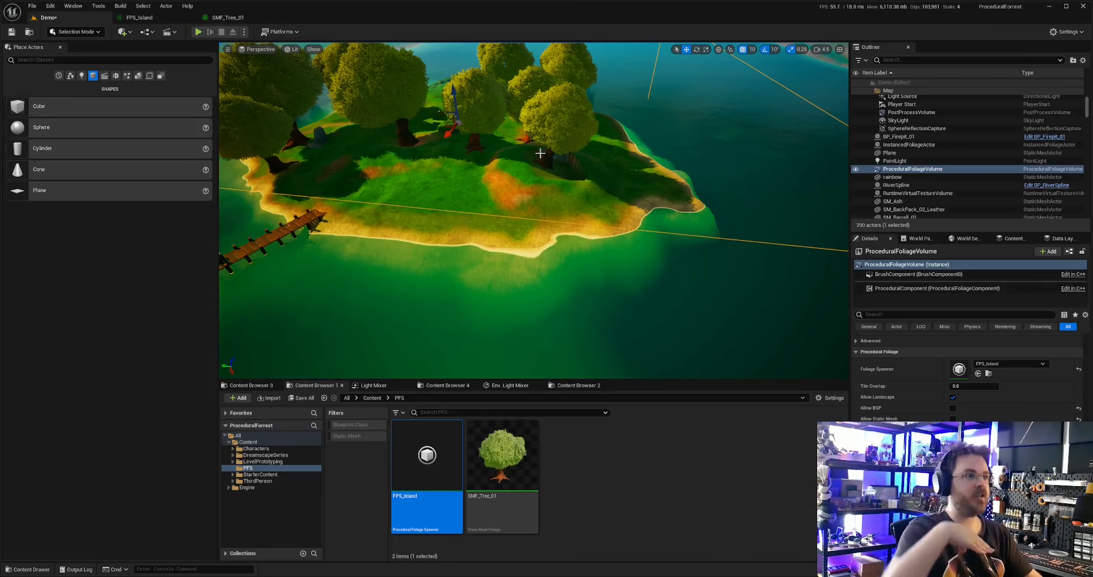
{"action": "key", "text": "w"}
{"action": "right_click_drag", "start_coordinate": [541, 153], "coordinate": [539, 93]}
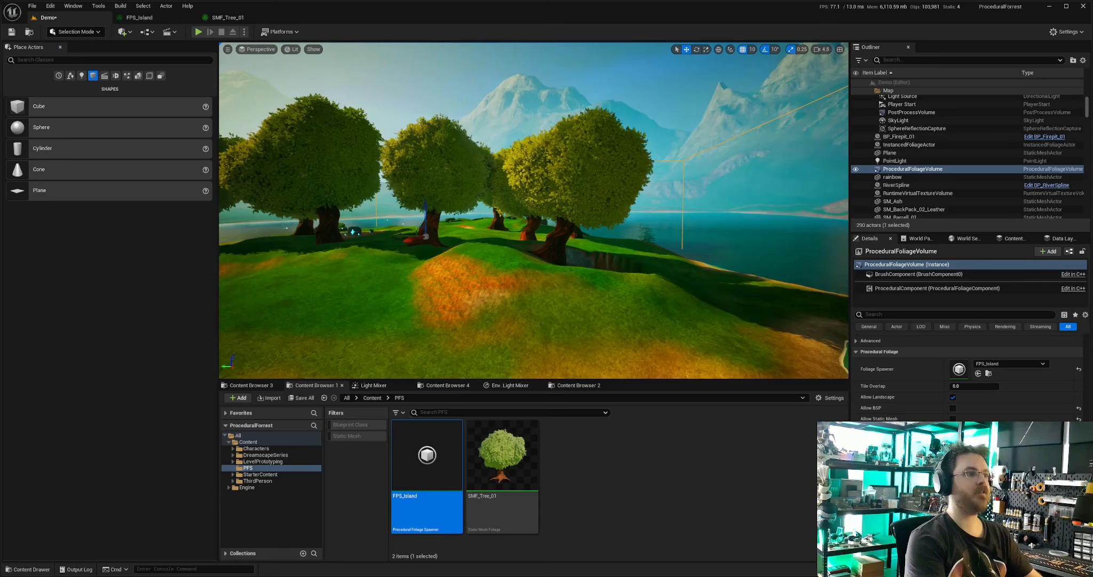
{"action": "key", "text": "s"}
{"action": "left_click", "coordinate": [968, 453]}
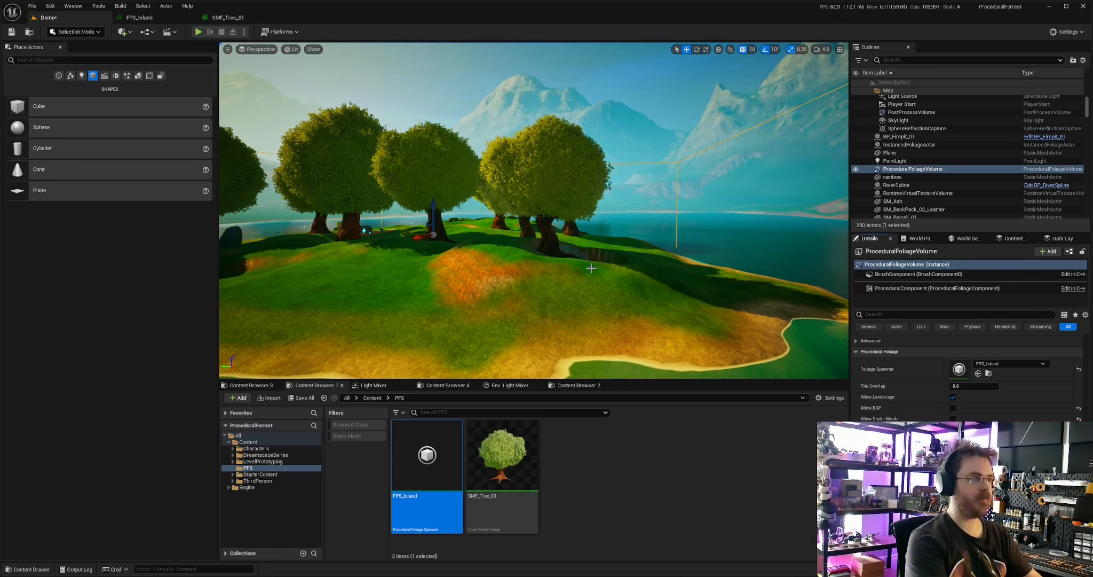
- Examine how the trees stand on the ramp and slopes around the island, and review the placement settings of SMF_Tree_01
{"action": "key", "text": "w"}
{"action": "right_click_drag", "start_coordinate": [591, 268], "coordinate": [558, 307]}
{"action": "key", "text": "s"}
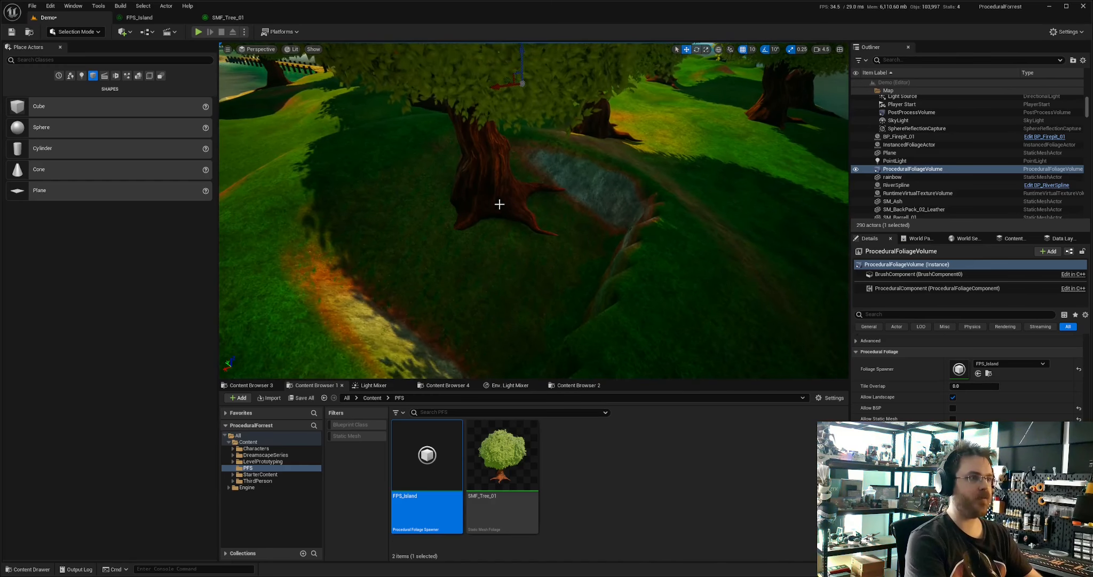
{"action": "key", "text": "s"}
{"action": "right_click_drag", "start_coordinate": [518, 225], "coordinate": [539, 163]}
{"action": "key", "text": "w"}
{"action": "key", "text": "s"}
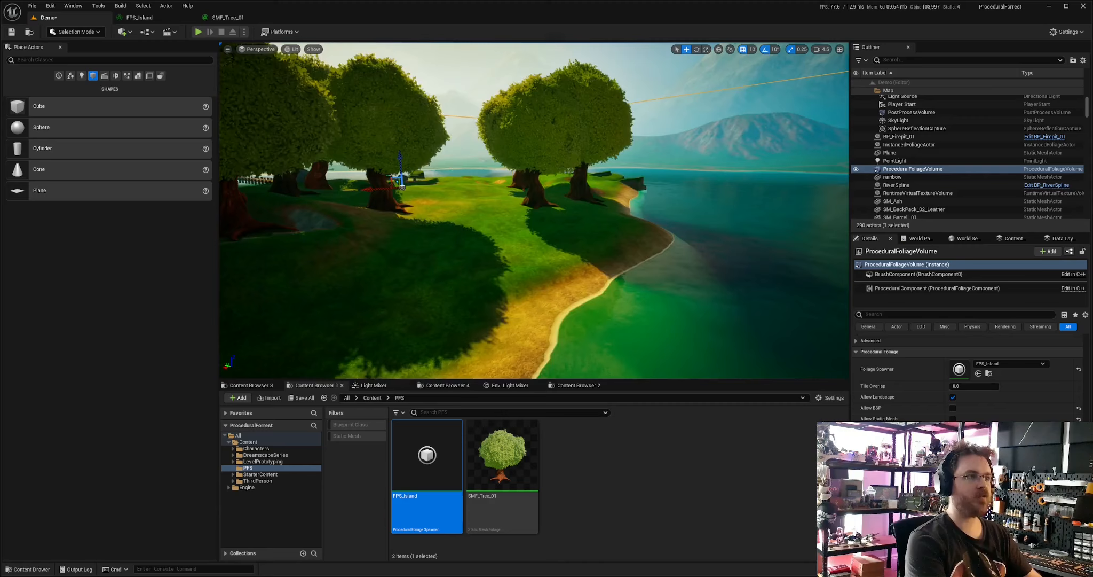
{"action": "key", "text": "a"}
{"action": "right_click_drag", "start_coordinate": [622, 234], "coordinate": [615, 236]}
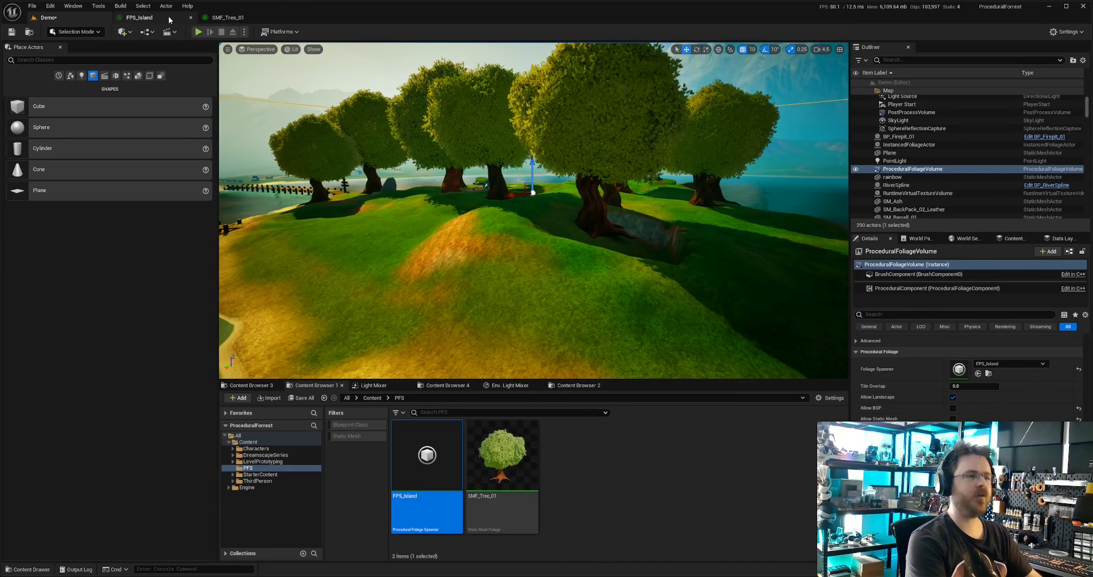
{"action": "left_click", "coordinate": [227, 18]}
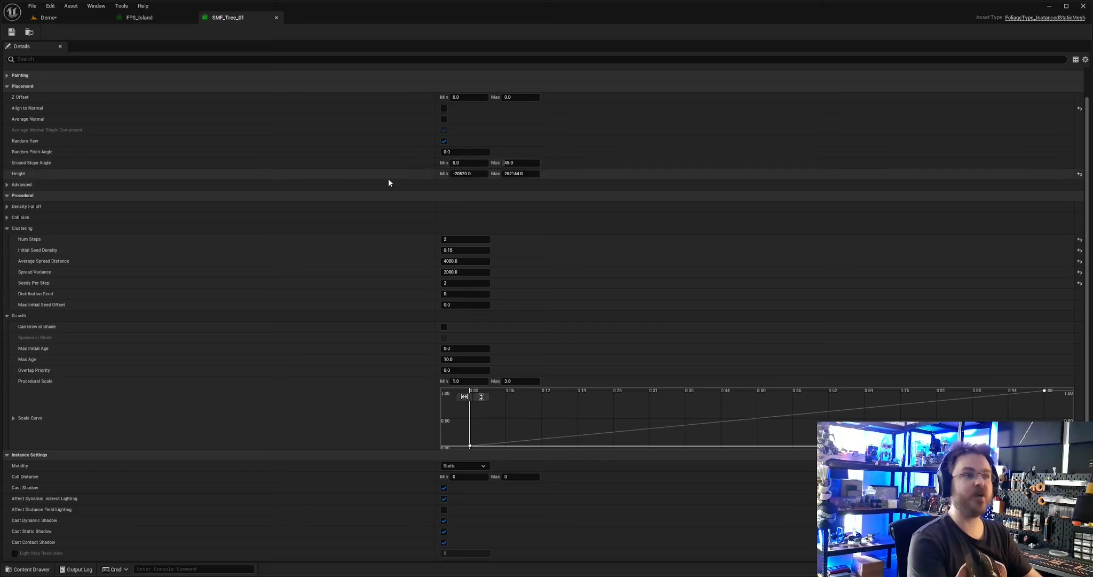
{"action": "left_click", "coordinate": [82, 20]}
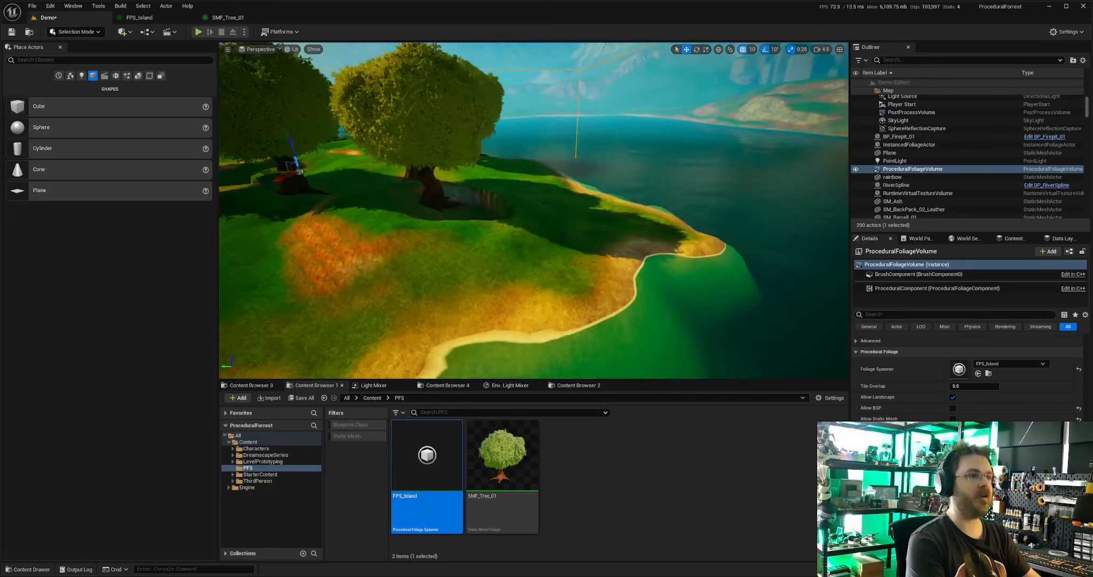
- In Landscape Mode, place two ramp points between the grassy slope and the island's shore and add the ramp
{"action": "right_click_drag", "start_coordinate": [518, 196], "coordinate": [579, 270]}
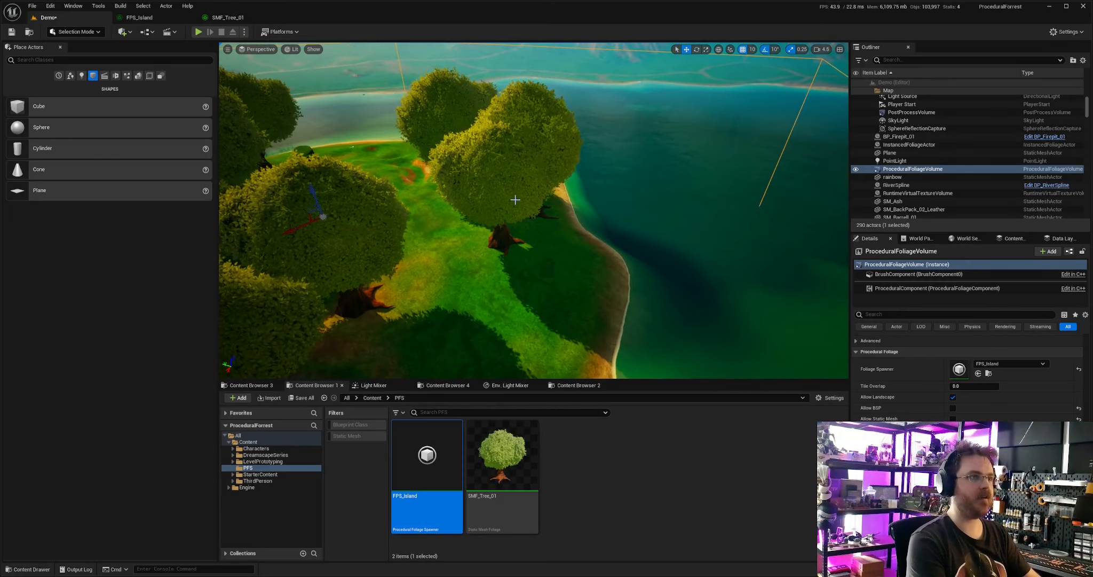
{"action": "key", "text": "shift+2"}
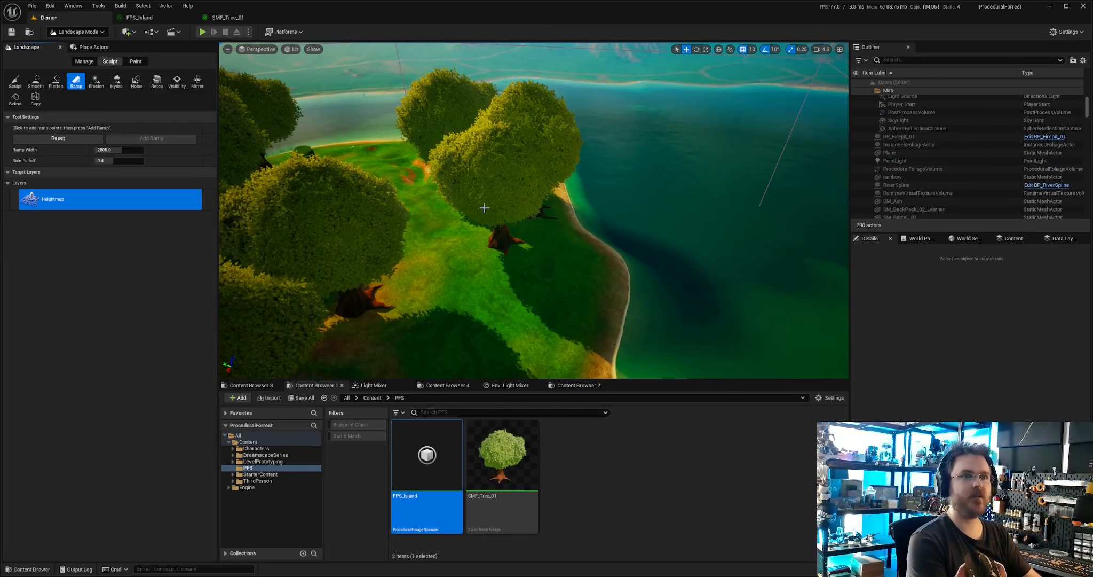
{"action": "left_click", "coordinate": [439, 235]}
{"action": "left_click_drag", "start_coordinate": [537, 221], "coordinate": [569, 160]}
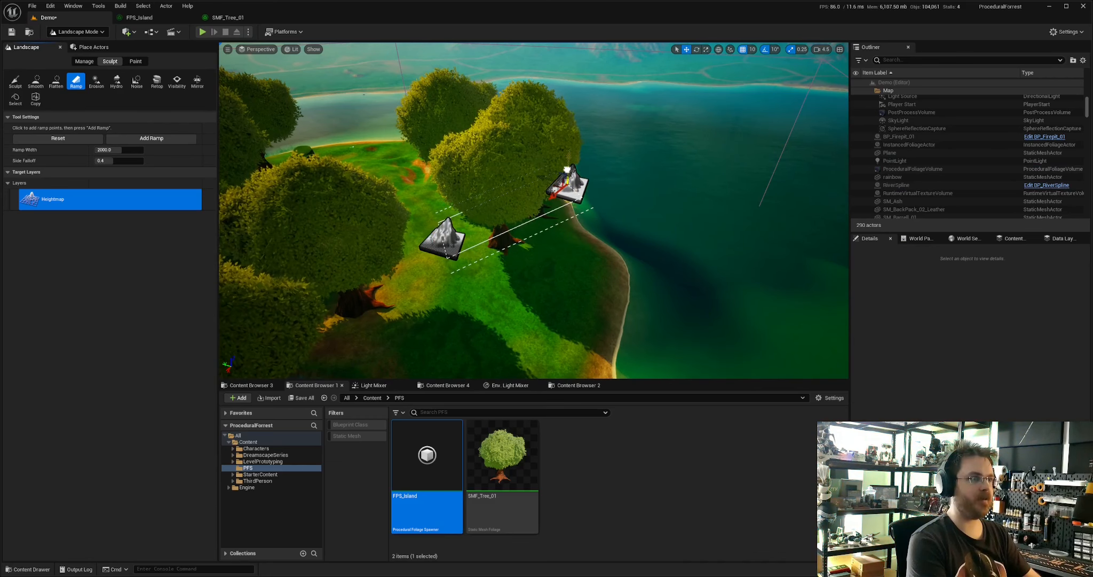
{"action": "left_click", "coordinate": [158, 139]}
- Raise the seaward ramp point and add the ramp again to build up a steeper raised ledge
{"action": "right_click_drag", "start_coordinate": [470, 184], "coordinate": [306, 183]}
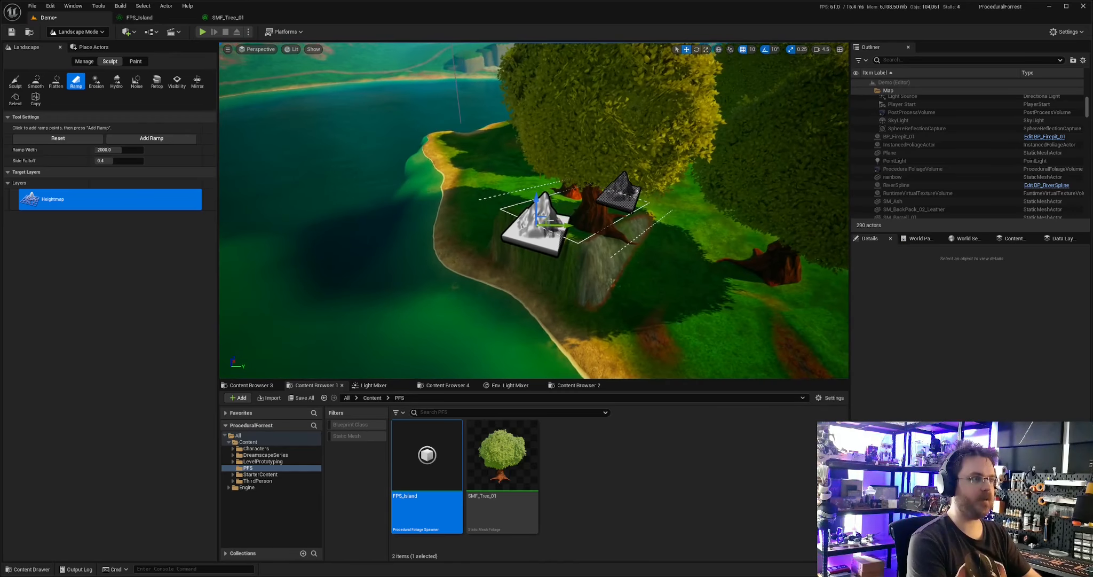
{"action": "right_click_drag", "start_coordinate": [550, 221], "coordinate": [552, 278]}
{"action": "left_click_drag", "start_coordinate": [500, 202], "coordinate": [520, 177]}
{"action": "mouse_move", "coordinate": [520, 177]}
{"action": "right_mouse_down"}
{"action": "mouse_move", "coordinate": [518, 122]}
{"action": "mouse_move", "coordinate": [502, 177]}
{"action": "right_mouse_up"}
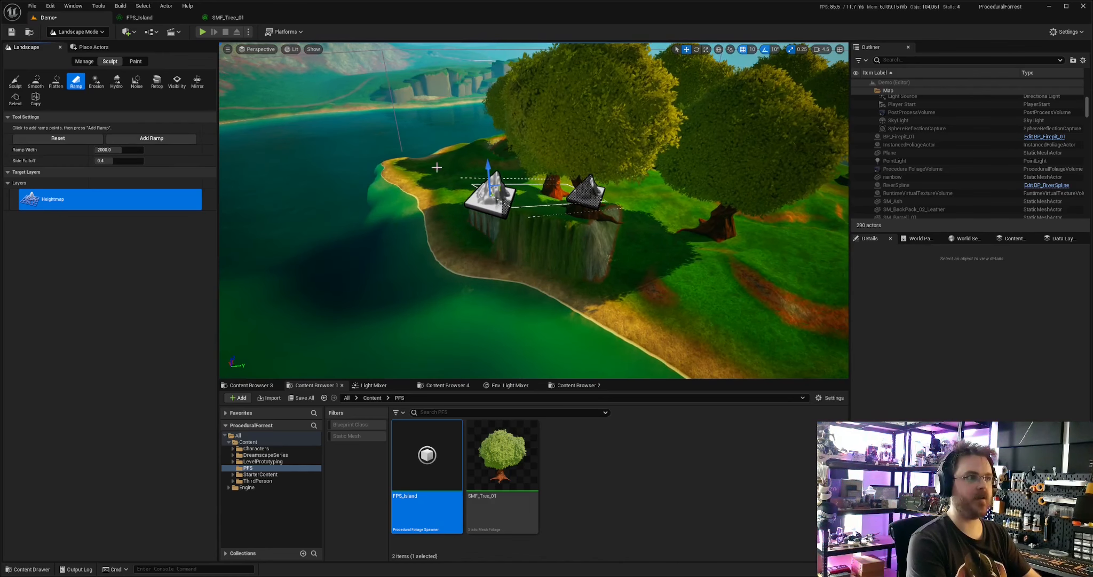
{"action": "left_click", "coordinate": [154, 139]}
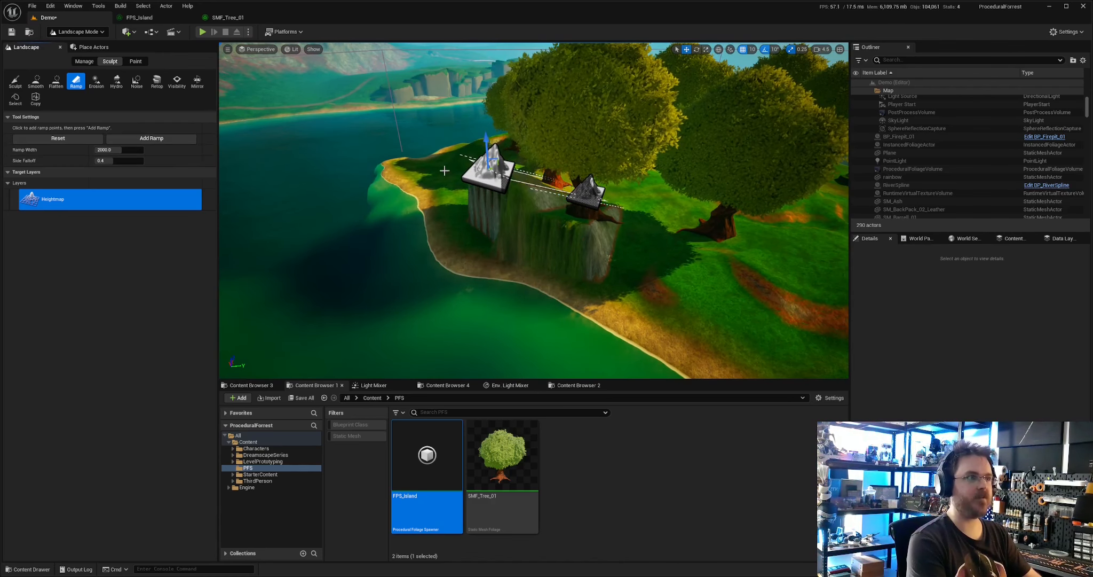
- Smooth the sharp sides of the new landscape ramp into a rounded hill with the Smooth tool
{"action": "right_click_drag", "start_coordinate": [445, 171], "coordinate": [582, 172]}
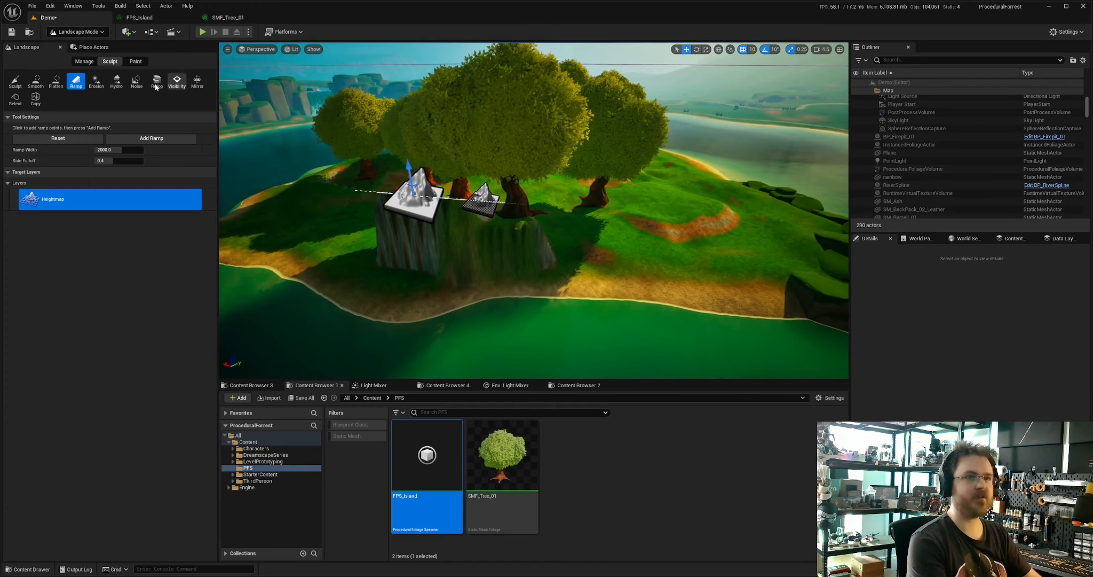
{"action": "left_click", "coordinate": [34, 87]}
{"action": "mouse_move", "coordinate": [379, 238]}
{"action": "left_mouse_down"}
{"action": "mouse_move", "coordinate": [392, 255]}
{"action": "mouse_move", "coordinate": [559, 274]}
{"action": "left_mouse_up"}
{"action": "right_click_drag", "start_coordinate": [559, 274], "coordinate": [753, 271]}
{"action": "mouse_move", "coordinate": [385, 251]}
{"action": "right_mouse_down"}
{"action": "mouse_move", "coordinate": [432, 294]}
{"action": "mouse_move", "coordinate": [459, 264]}
{"action": "mouse_move", "coordinate": [484, 261]}
{"action": "mouse_move", "coordinate": [257, 257]}
{"action": "mouse_move", "coordinate": [320, 259]}
{"action": "mouse_move", "coordinate": [299, 253]}
{"action": "right_mouse_up"}
- Return to Selection Mode and select the ProceduralFoliageVolume around the reshaped island
{"action": "key", "text": "shift+1"}
{"action": "right_click_drag", "start_coordinate": [520, 268], "coordinate": [541, 268]}
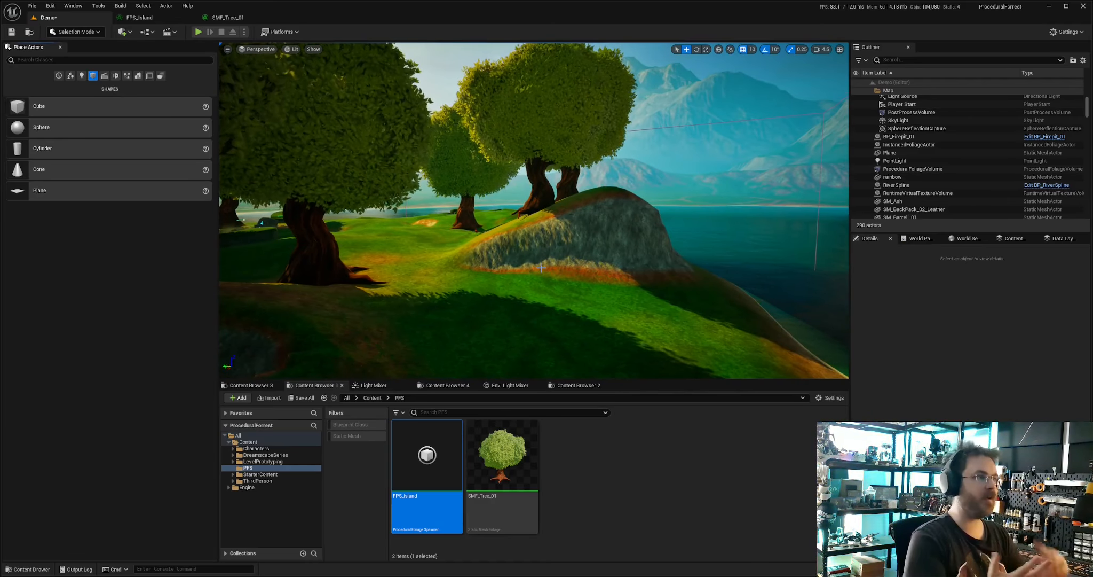
{"action": "left_click", "coordinate": [244, 18]}
{"action": "left_click", "coordinate": [48, 17]}
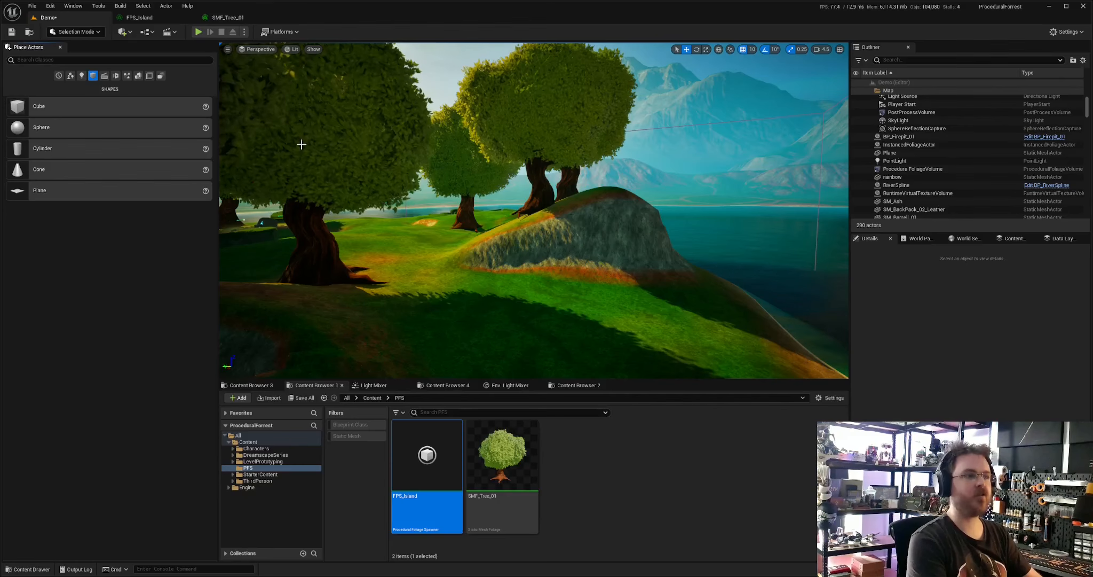
{"action": "mouse_move", "coordinate": [302, 144]}
{"action": "right_mouse_down"}
{"action": "mouse_move", "coordinate": [256, 158]}
{"action": "mouse_move", "coordinate": [319, 134]}
{"action": "right_mouse_up"}
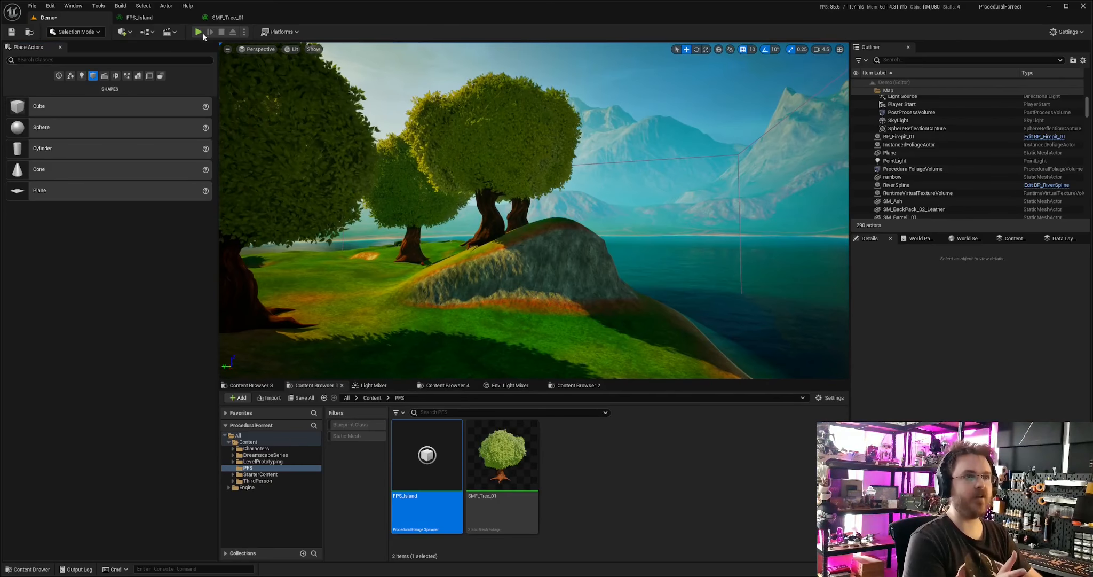
{"action": "left_click", "coordinate": [453, 232]}
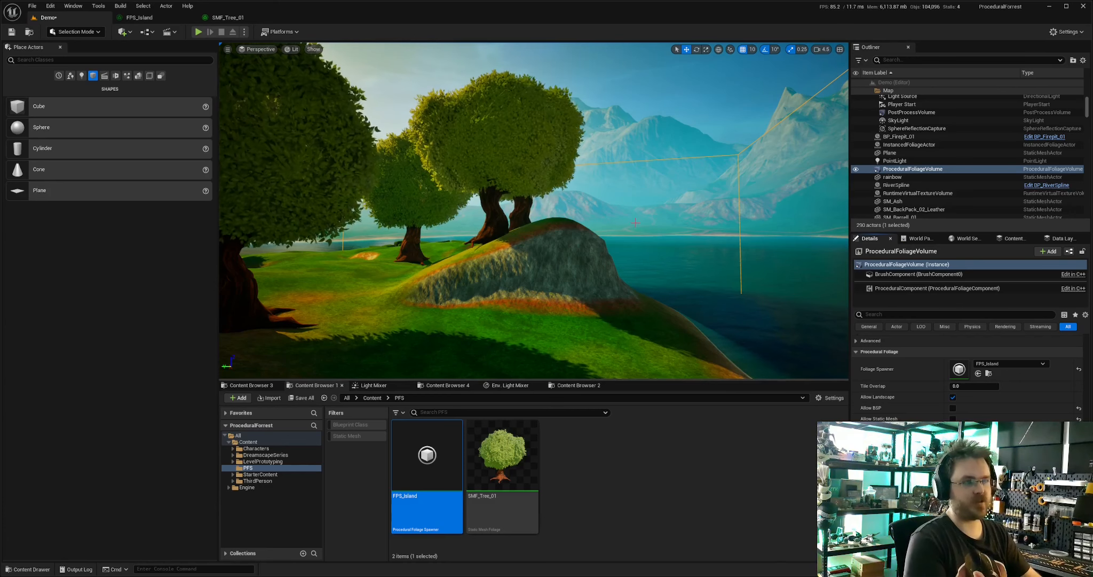
- Set the maximum Ground Slope Angle of SMF_Tree_01 to 20 and save the foliage type
{"action": "left_click", "coordinate": [233, 18]}
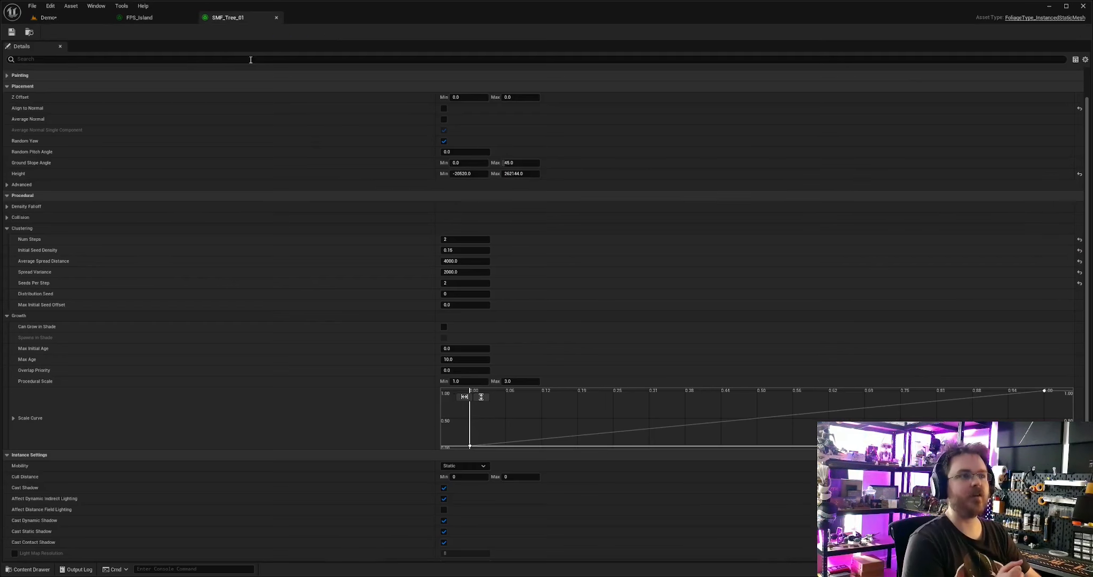
{"action": "left_click", "coordinate": [523, 164]}
{"action": "type", "text": "20"}
{"action": "key", "text": "Return"}
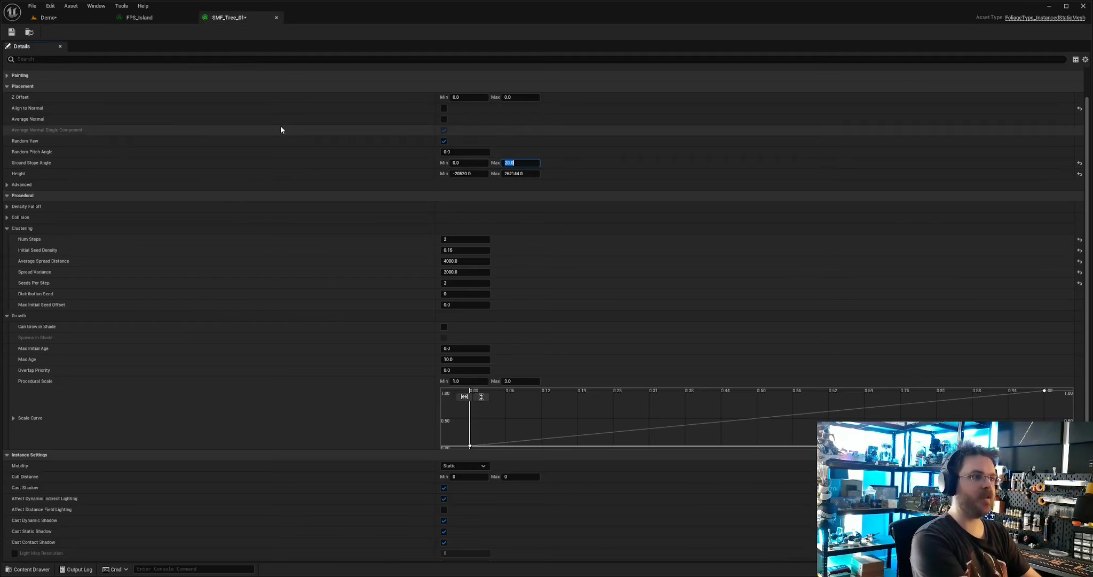
{"action": "left_click", "coordinate": [11, 34]}
- Resimulate the ProceduralFoliageVolume in the Demo level and inspect the tree beside the steep ramp
{"action": "left_click", "coordinate": [85, 19]}
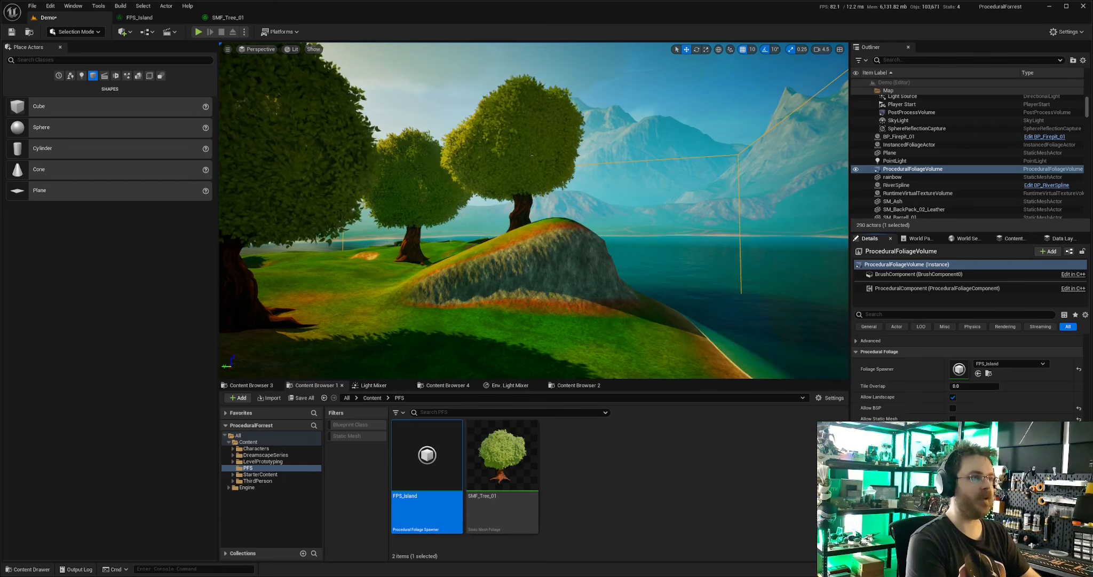
{"action": "right_click_drag", "start_coordinate": [626, 282], "coordinate": [705, 321]}
{"action": "key", "text": "s"}
{"action": "right_click_drag", "start_coordinate": [547, 253], "coordinate": [553, 258]}
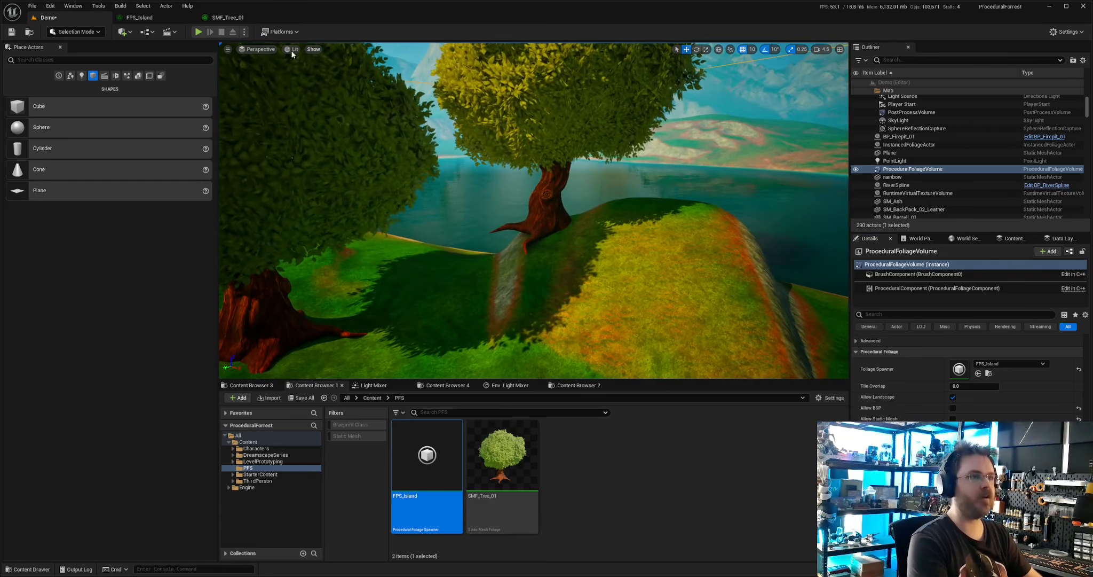
- Lower the maximum Ground Slope Angle of SMF_Tree_01 to 10 and save the foliage type
{"action": "left_click", "coordinate": [228, 20]}
{"action": "left_click", "coordinate": [510, 163]}
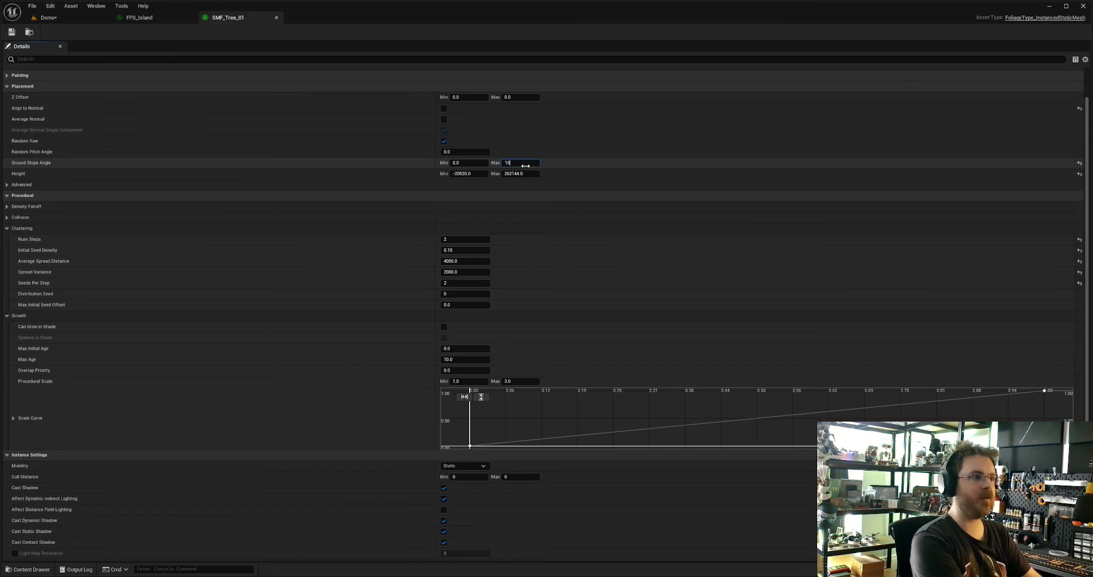
{"action": "left_click", "coordinate": [12, 35]}
- Resimulate the foliage in the Demo level with the 10-degree slope limit and inspect the trees
{"action": "left_click", "coordinate": [49, 19]}
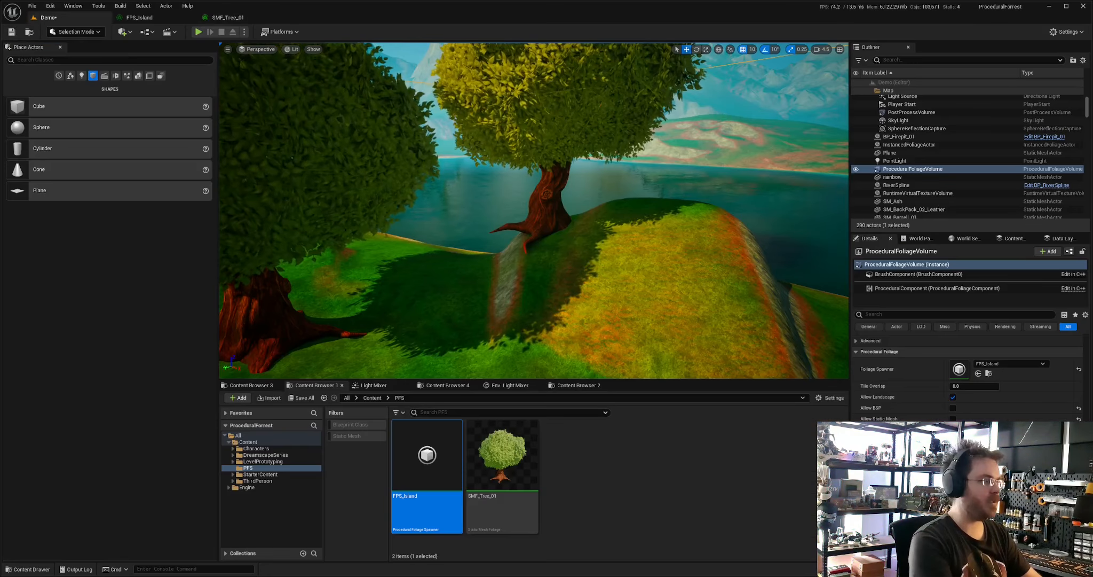
{"action": "key", "text": "w"}
{"action": "right_click_drag", "start_coordinate": [505, 140], "coordinate": [444, 215]}
{"action": "key", "text": "s"}
- Set the maximum Ground Slope Angle of SMF_Tree_01 to 15 and save the foliage type
{"action": "left_click", "coordinate": [227, 18]}
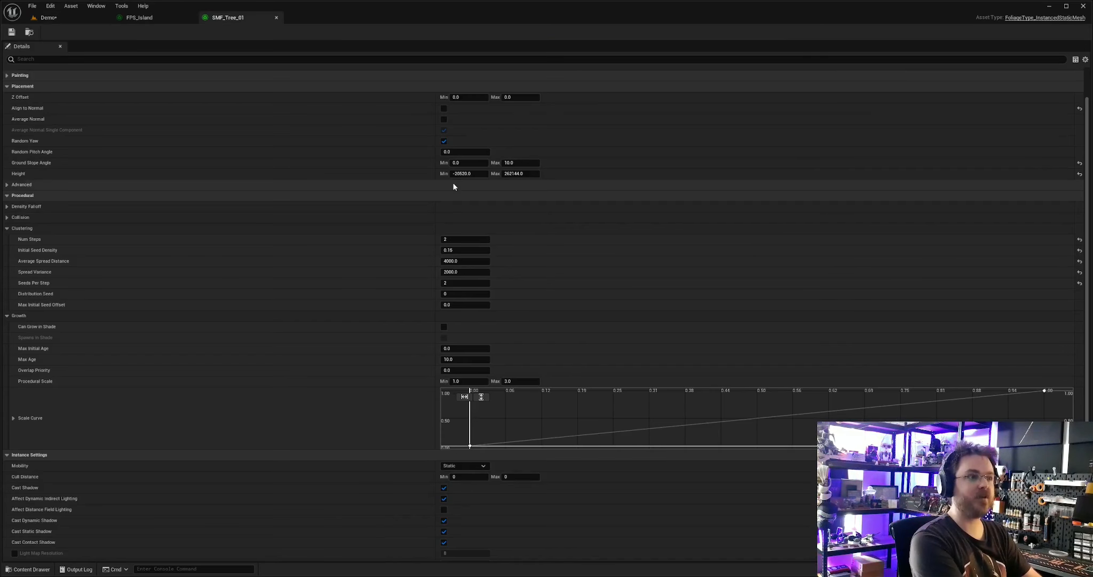
{"action": "left_click", "coordinate": [519, 162]}
{"action": "type", "text": "1"}
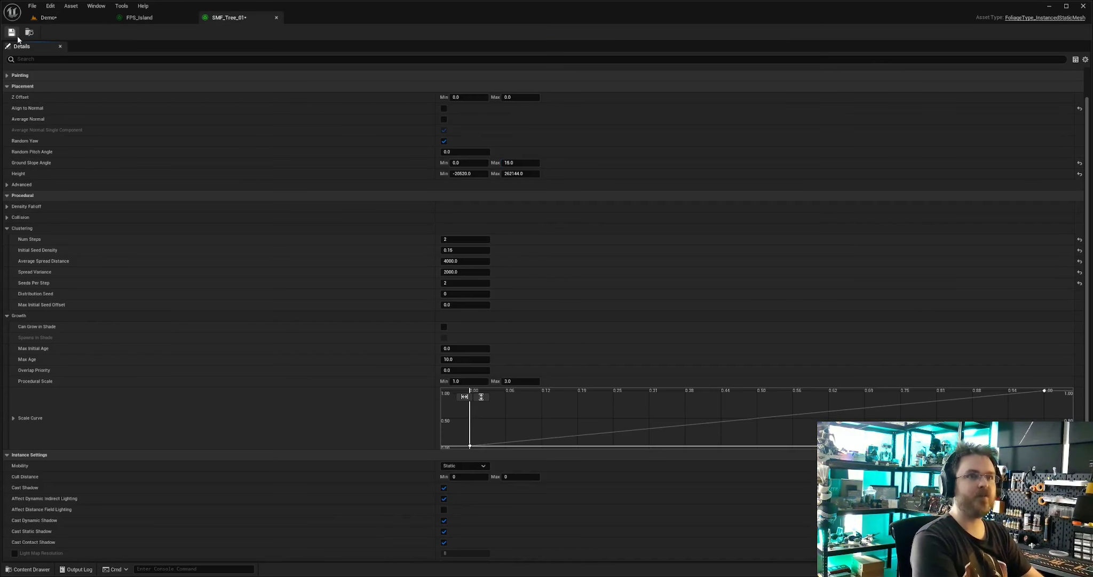
- Resimulate the ProceduralFoliageVolume with the 15-degree slope limit and check the tree distribution across the whole island
{"action": "left_click", "coordinate": [48, 17]}
{"action": "left_click", "coordinate": [973, 454]}
{"action": "mouse_move", "coordinate": [534, 214]}
{"action": "left_mouse_down", "text": "alt"}
{"action": "mouse_move", "coordinate": [582, 216]}
{"action": "mouse_move", "coordinate": [512, 214]}
{"action": "left_mouse_up", "text": "alt"}
{"action": "key", "text": "d"}
{"action": "right_click_drag", "start_coordinate": [460, 211], "coordinate": [320, 216]}
{"action": "key", "text": "w"}
{"action": "right_click_drag", "start_coordinate": [537, 282], "coordinate": [540, 315]}
{"action": "key", "text": "a"}
{"action": "left_click", "coordinate": [536, 282]}
{"action": "key", "text": "s"}
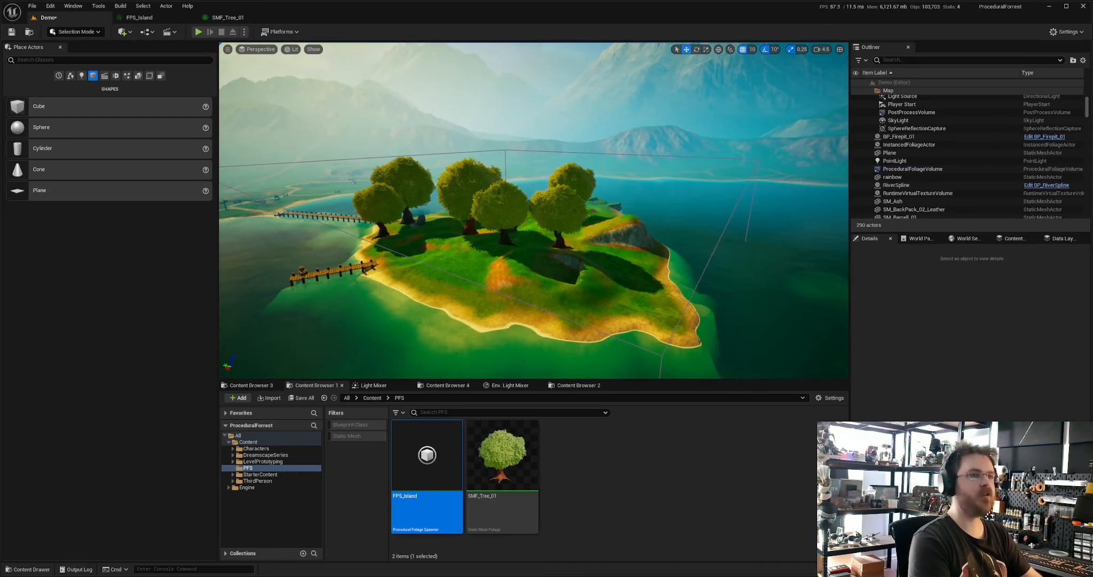
- Expand the advanced placement settings of SMF_Tree_01 and review the inclusion and exclusion landscape layer options
{"action": "left_click", "coordinate": [228, 19]}
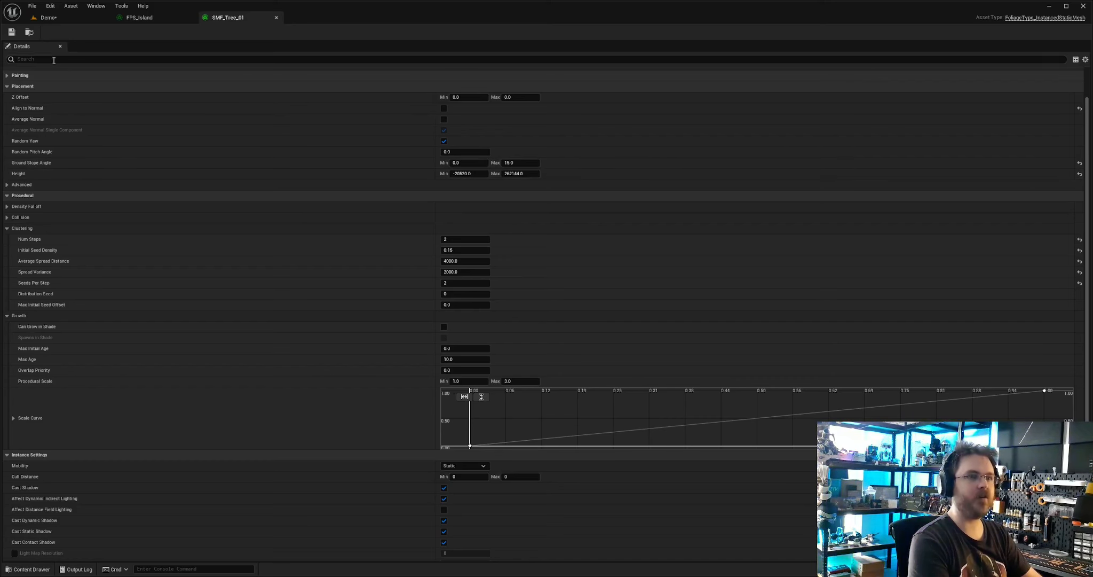
{"action": "left_click", "coordinate": [48, 17]}
{"action": "right_click_drag", "start_coordinate": [647, 176], "coordinate": [748, 152]}
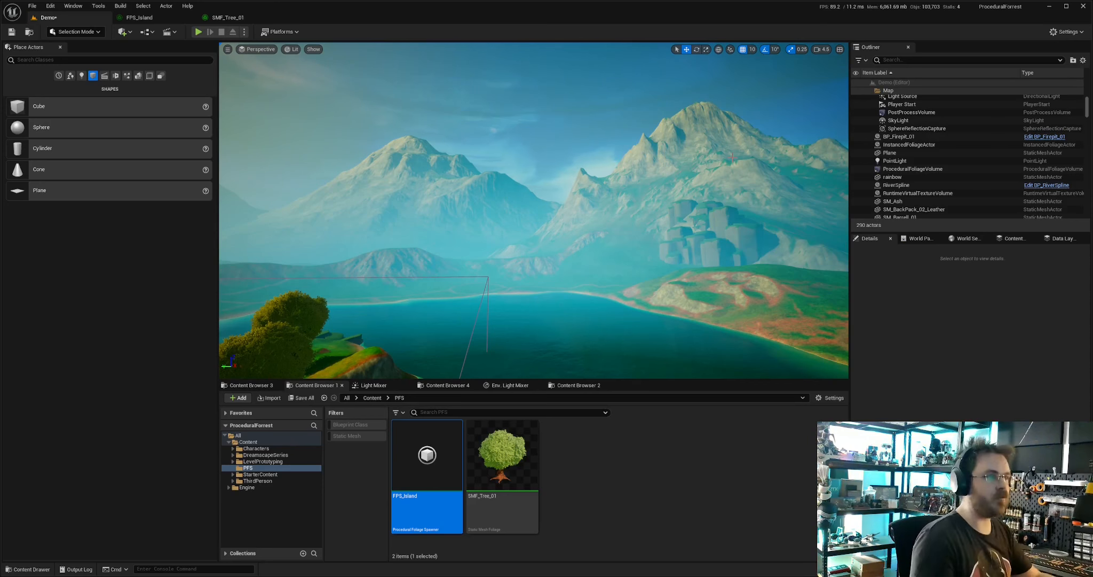
{"action": "left_click", "coordinate": [226, 17]}
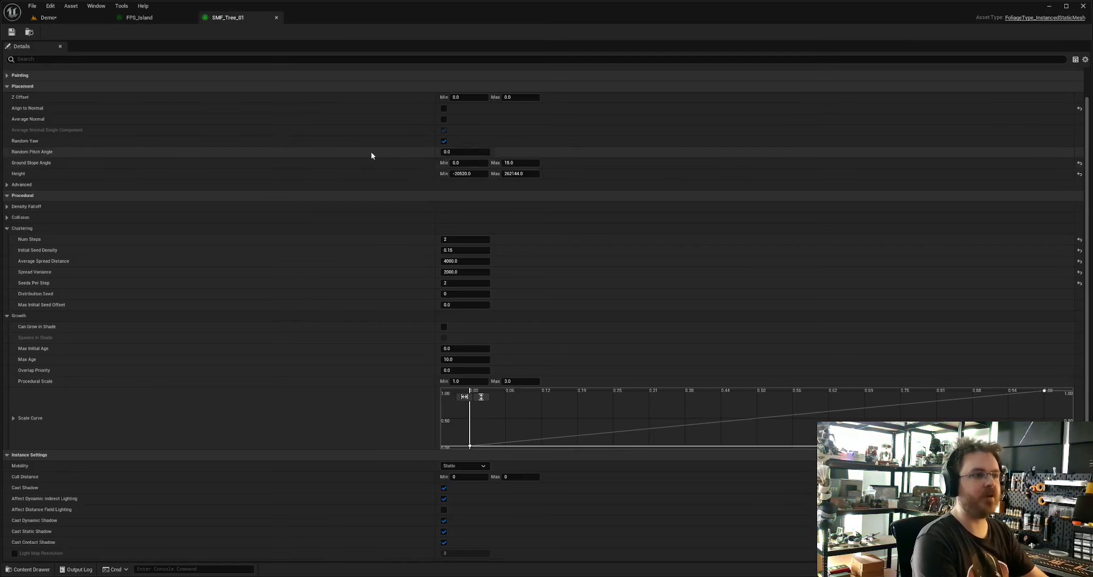
{"action": "left_click", "coordinate": [7, 184]}
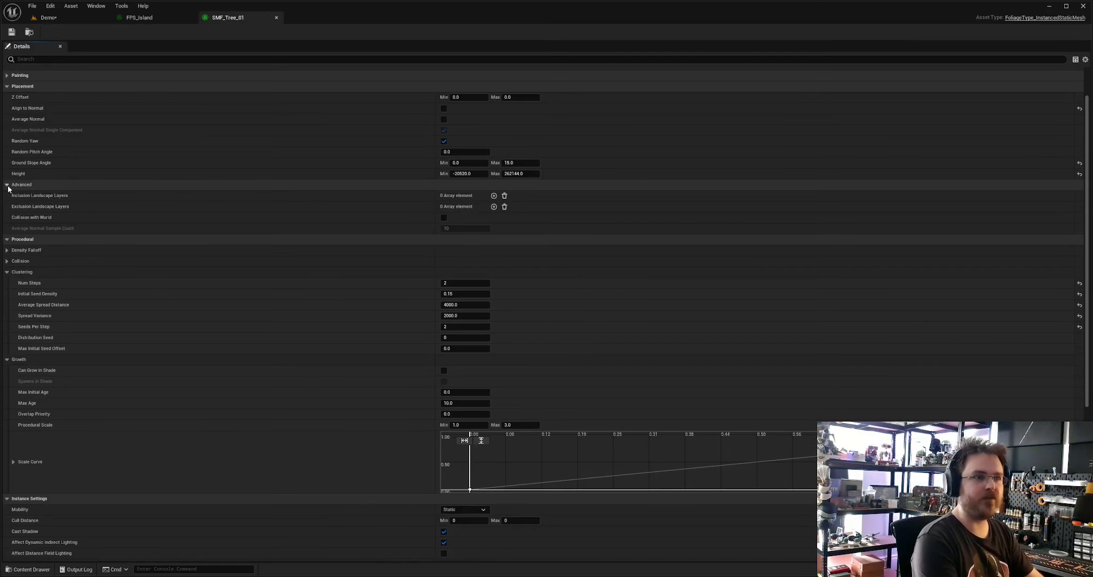
{"action": "scroll", "coordinate": [178, 193], "scroll_direction": "down", "scroll_amount": 2}
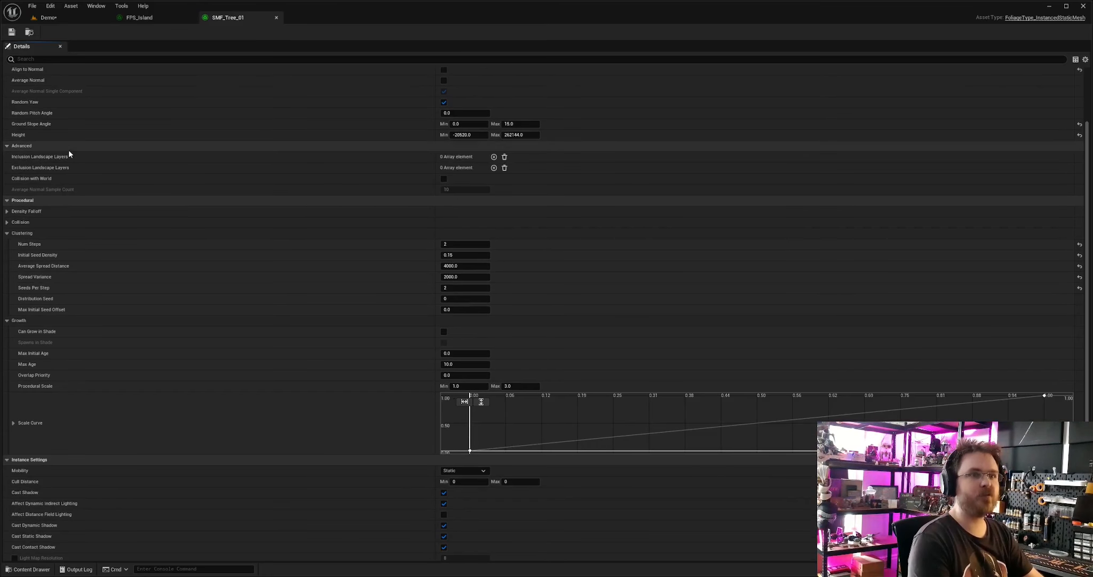
- Switch the Demo level to landscape painting and choose the Stone layer for painting near a tree on the island
{"action": "left_click", "coordinate": [91, 17]}
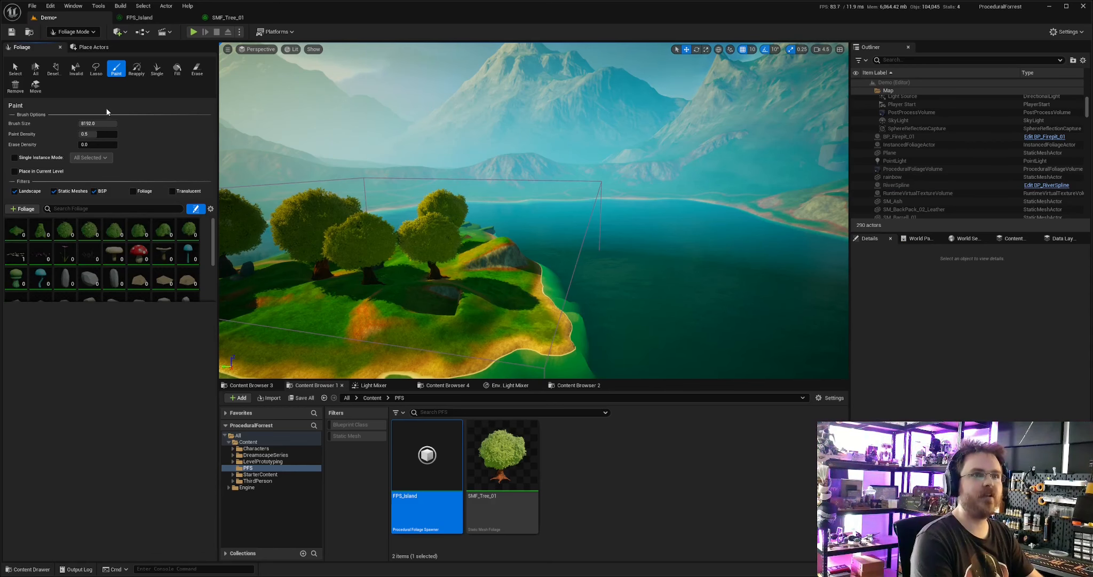
{"action": "key", "text": "shift+4"}
{"action": "key", "text": "shift+2"}
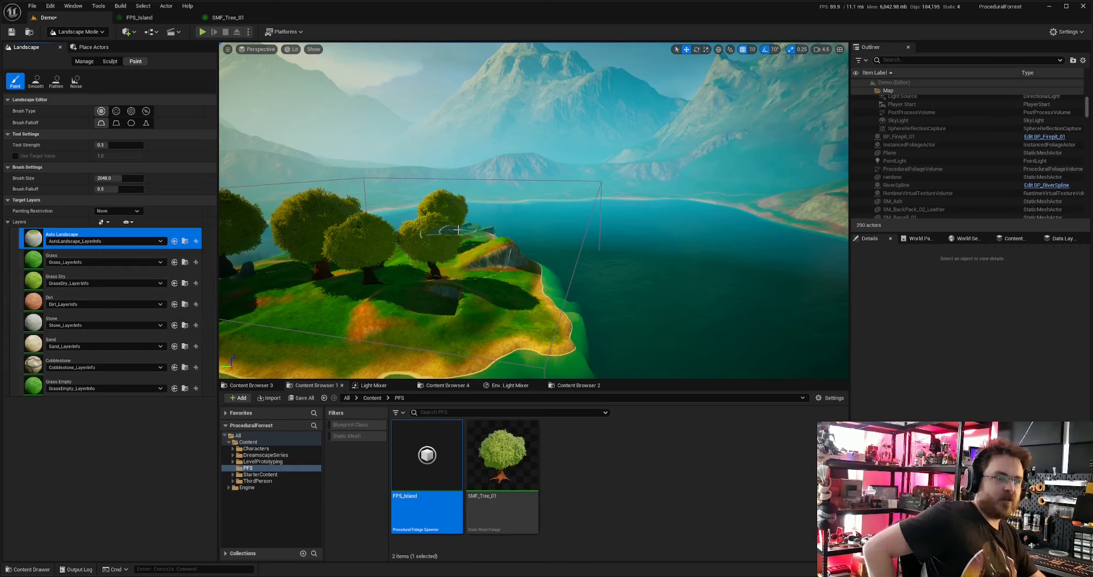
{"action": "right_click_drag", "start_coordinate": [456, 233], "coordinate": [427, 265]}
{"action": "key", "text": "s"}
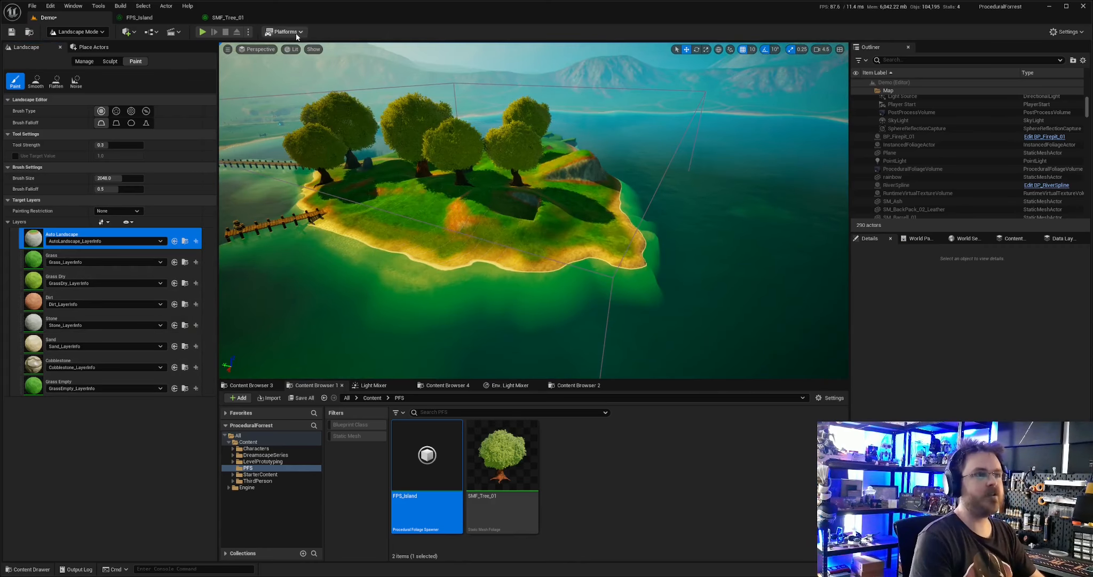
{"action": "key", "text": "w"}
{"action": "right_click_drag", "start_coordinate": [541, 160], "coordinate": [416, 202]}
{"action": "left_click", "coordinate": [60, 319]}
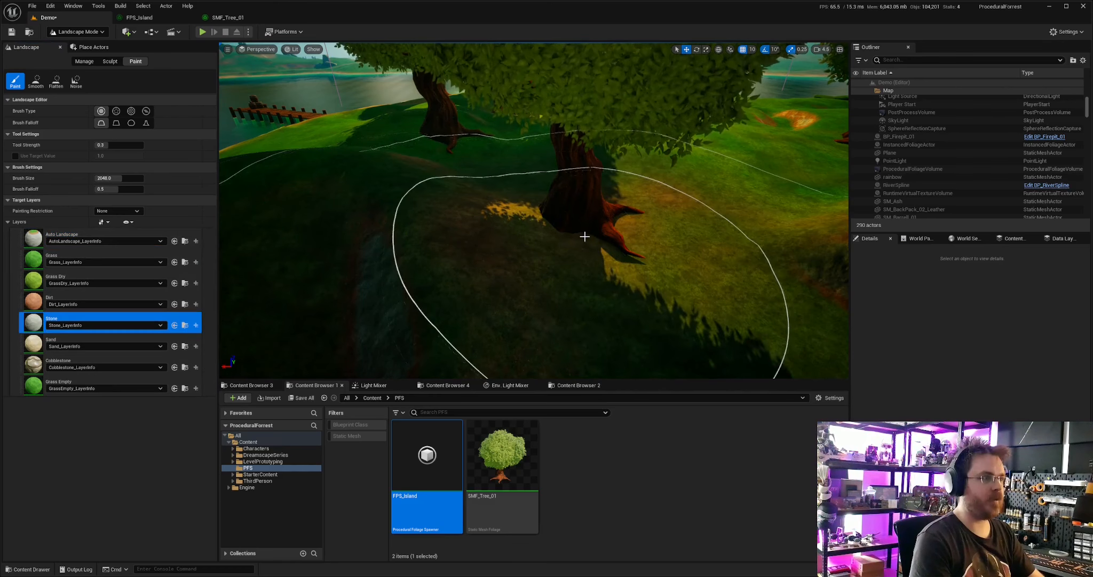
- Set the landscape paint brush's tool strength to 1.0 and reduce its size to about 584
{"action": "right_click_drag", "start_coordinate": [588, 253], "coordinate": [584, 250]}
{"action": "key", "text": "s"}
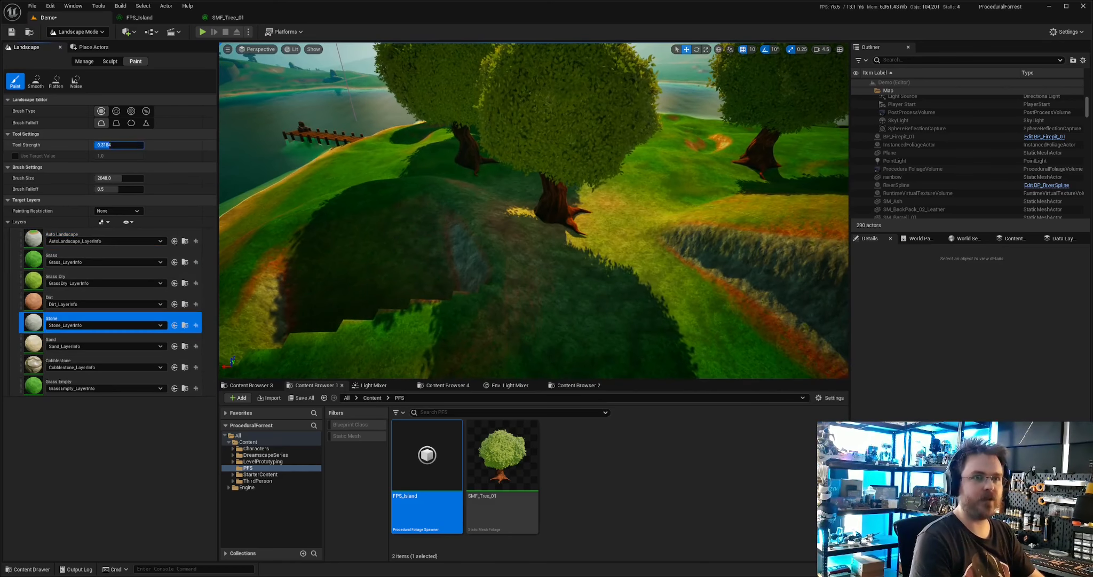
{"action": "left_click_drag", "start_coordinate": [110, 144], "coordinate": [149, 145]}
{"action": "left_click_drag", "start_coordinate": [102, 178], "coordinate": [102, 178]}
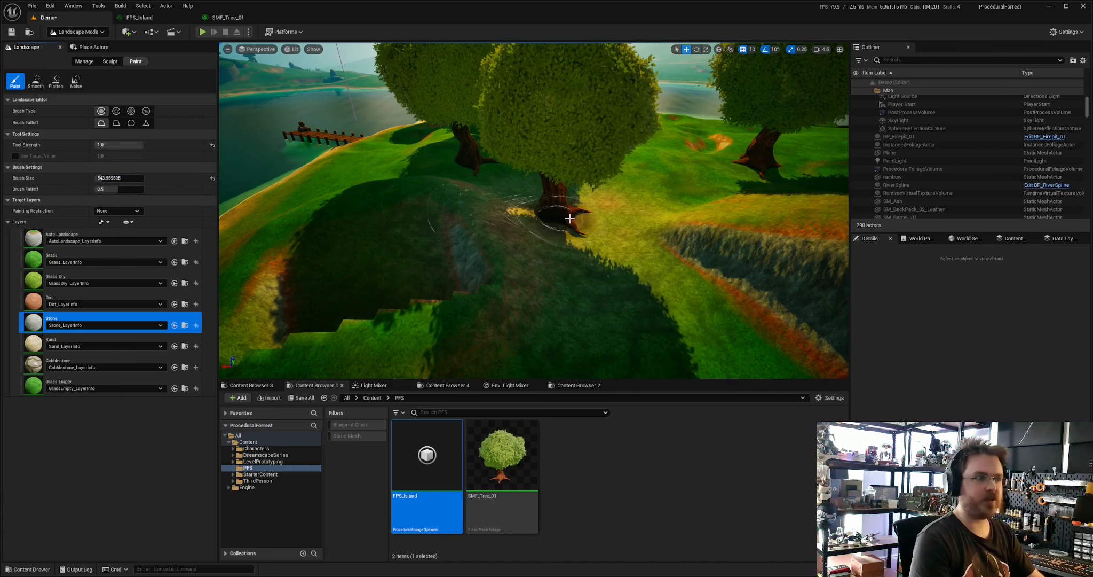
- Paint the Stone layer onto the ground around the base of the tree beside the ramp
{"action": "mouse_move", "coordinate": [552, 218]}
{"action": "left_mouse_down"}
{"action": "mouse_move", "coordinate": [540, 218]}
{"action": "mouse_move", "coordinate": [569, 223]}
{"action": "left_mouse_up"}
{"action": "mouse_move", "coordinate": [569, 224]}
{"action": "right_mouse_down"}
{"action": "mouse_move", "coordinate": [582, 230]}
{"action": "mouse_move", "coordinate": [572, 231]}
{"action": "right_mouse_up"}
{"action": "key", "text": "s"}
{"action": "key", "text": "w"}
{"action": "key", "text": "s"}
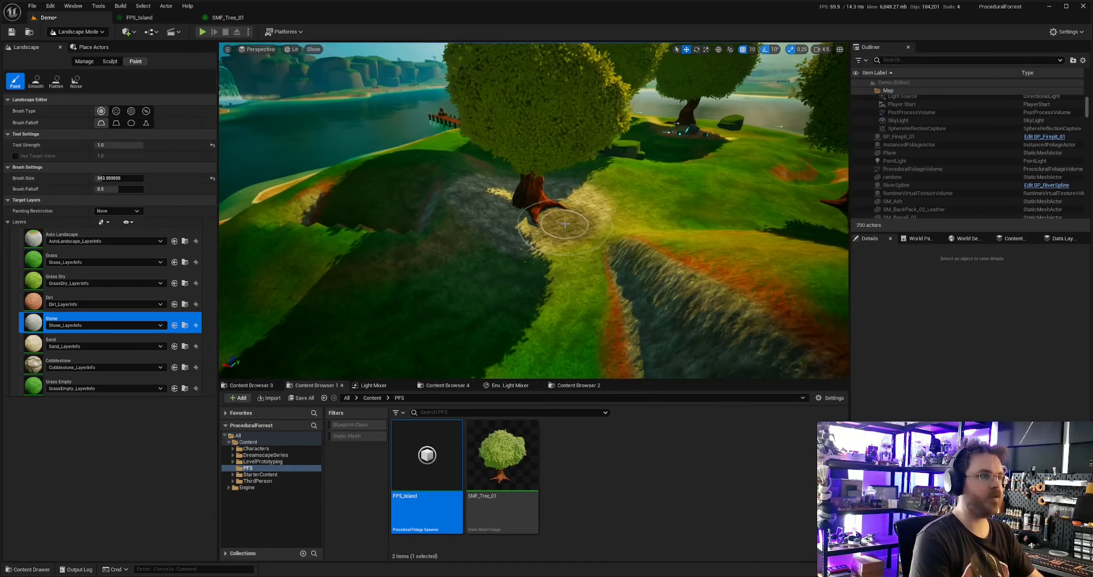
- Go back to Selection Mode, select the ProceduralFoliageVolume and bring the stone-painted ground around the tree into view
{"action": "key", "text": "shift+1"}
{"action": "right_click_drag", "start_coordinate": [485, 162], "coordinate": [484, 134]}
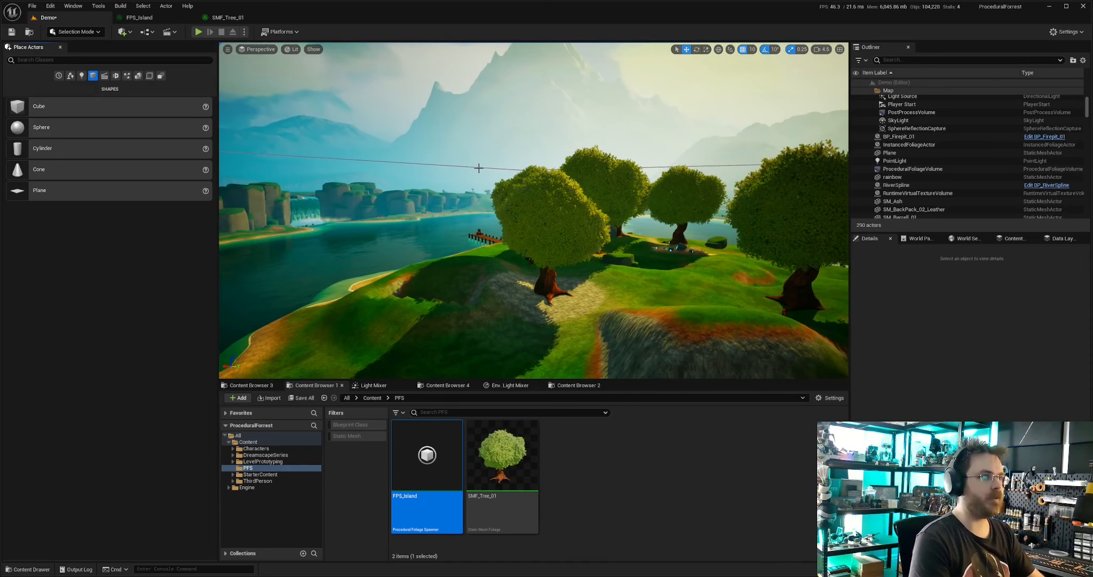
{"action": "left_click", "coordinate": [736, 287]}
{"action": "right_click_drag", "start_coordinate": [736, 287], "coordinate": [740, 298]}
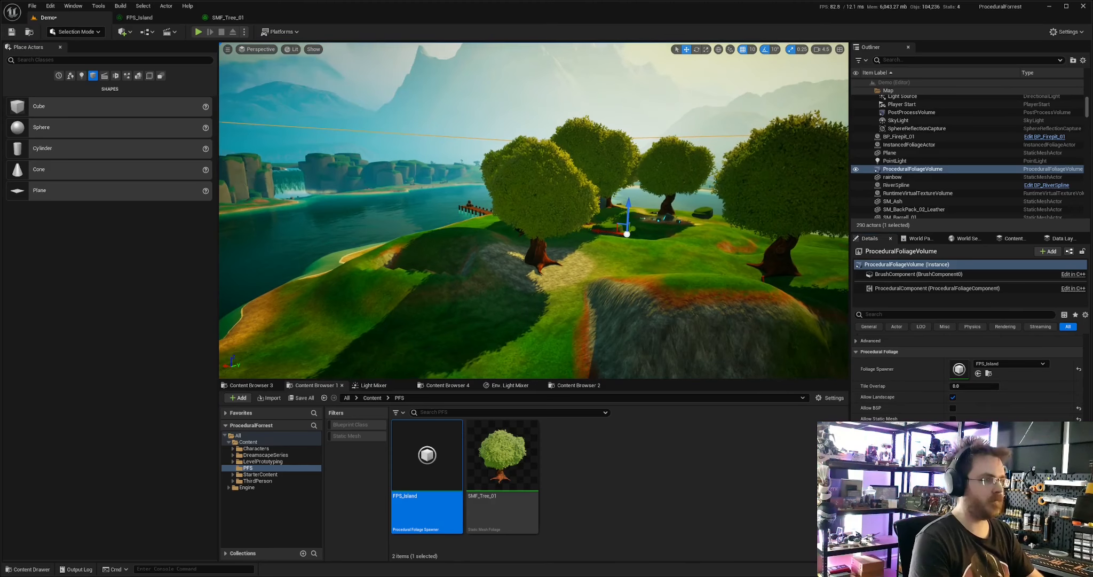
{"action": "right_click_drag", "start_coordinate": [607, 276], "coordinate": [609, 297]}
{"action": "key", "text": "w"}
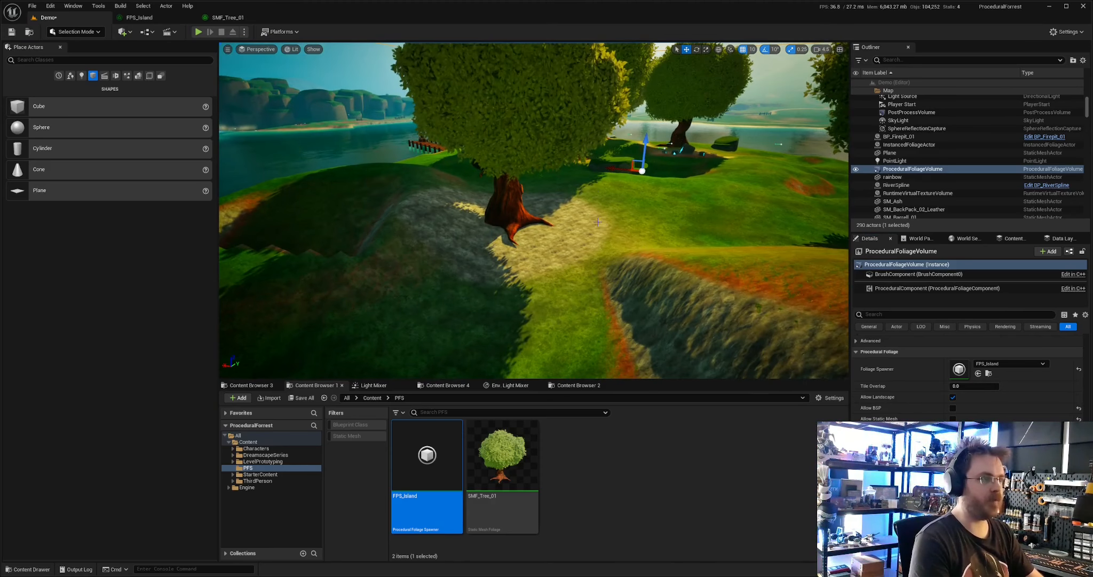
- Add Stone as an exclusion landscape layer in SMF_Tree_01, checking the layer name in the Demo level's landscape paint layers, and save
{"action": "left_click", "coordinate": [219, 17]}
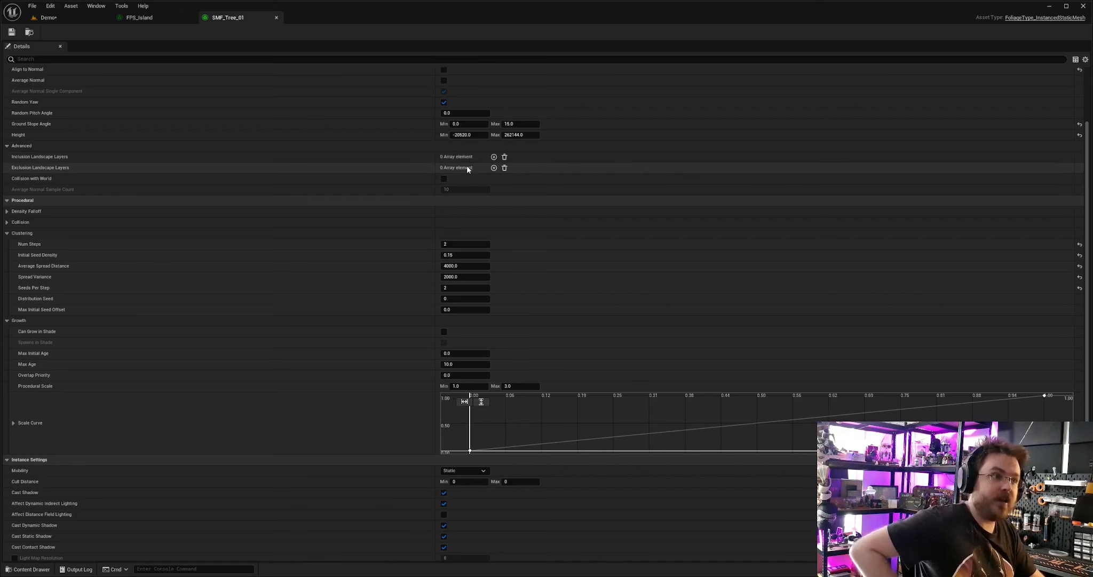
{"action": "left_click", "coordinate": [493, 168]}
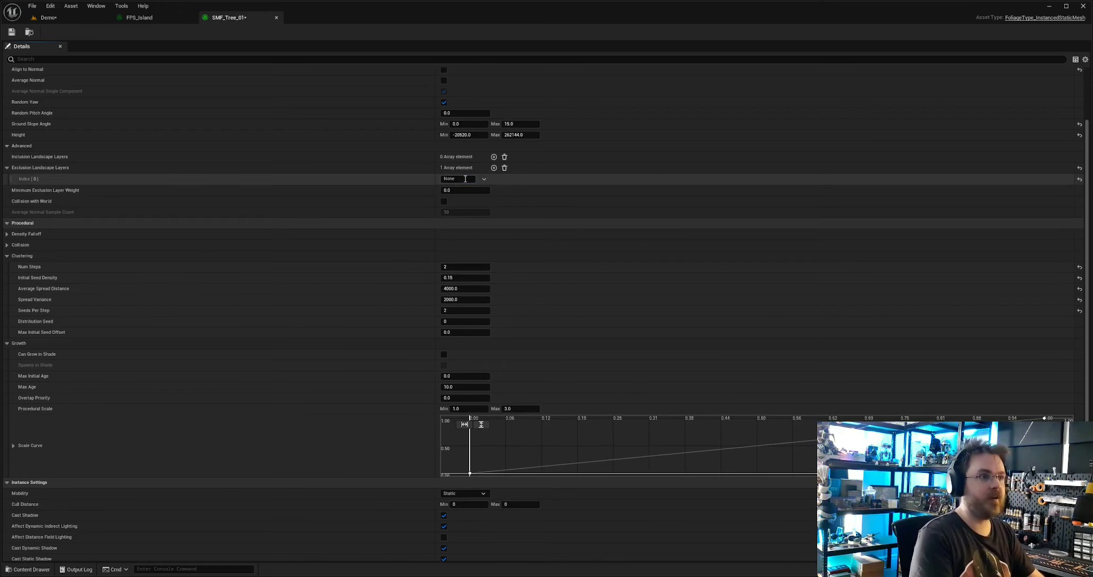
{"action": "key", "text": "Return"}
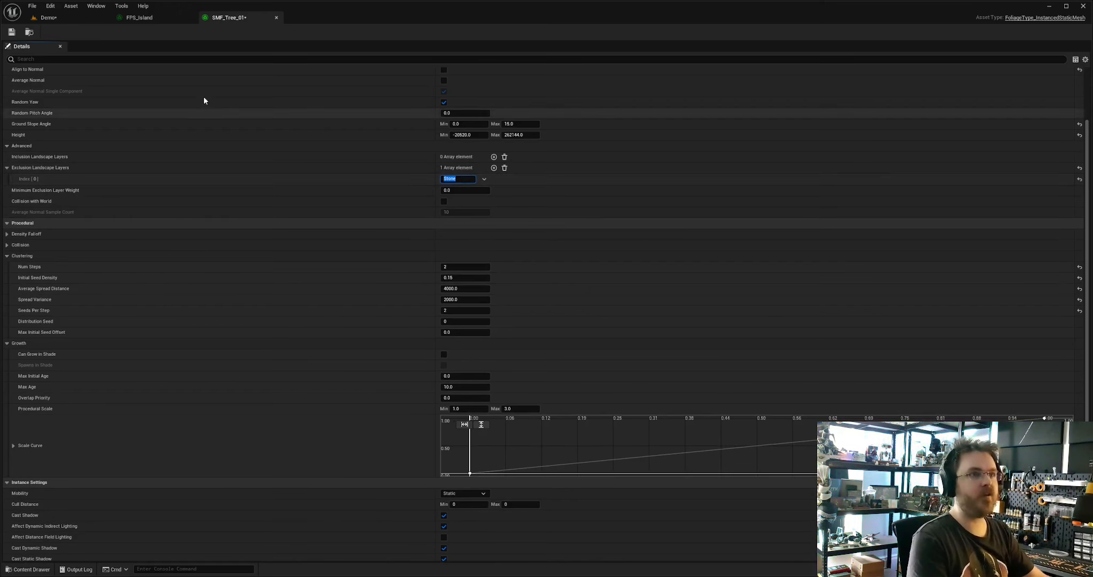
{"action": "left_click", "coordinate": [60, 19]}
{"action": "right_click_drag", "start_coordinate": [386, 232], "coordinate": [406, 233]}
{"action": "key", "text": "shift+2"}
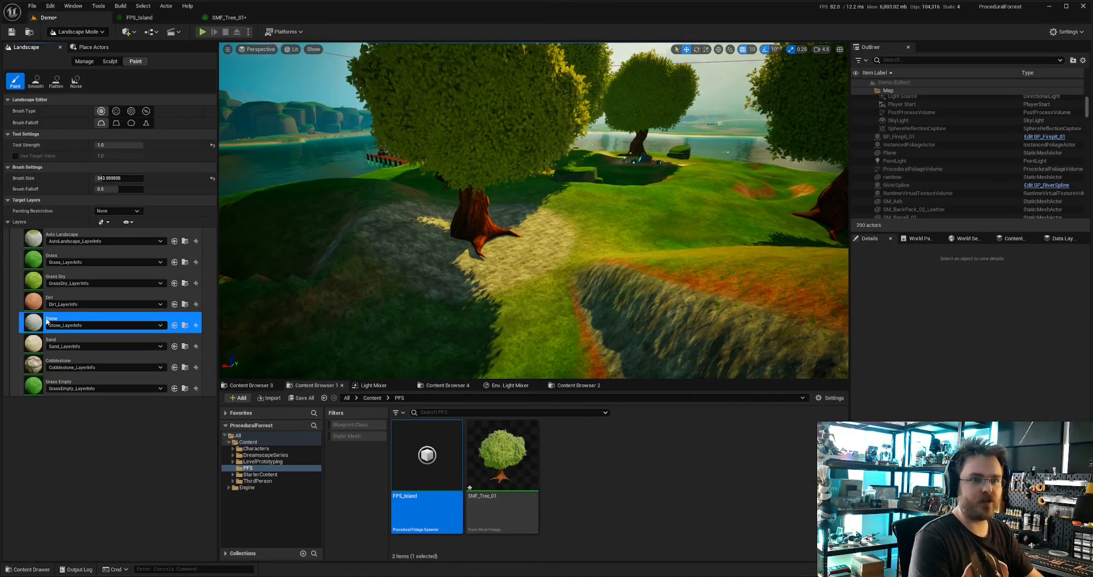
{"action": "left_click", "coordinate": [227, 18]}
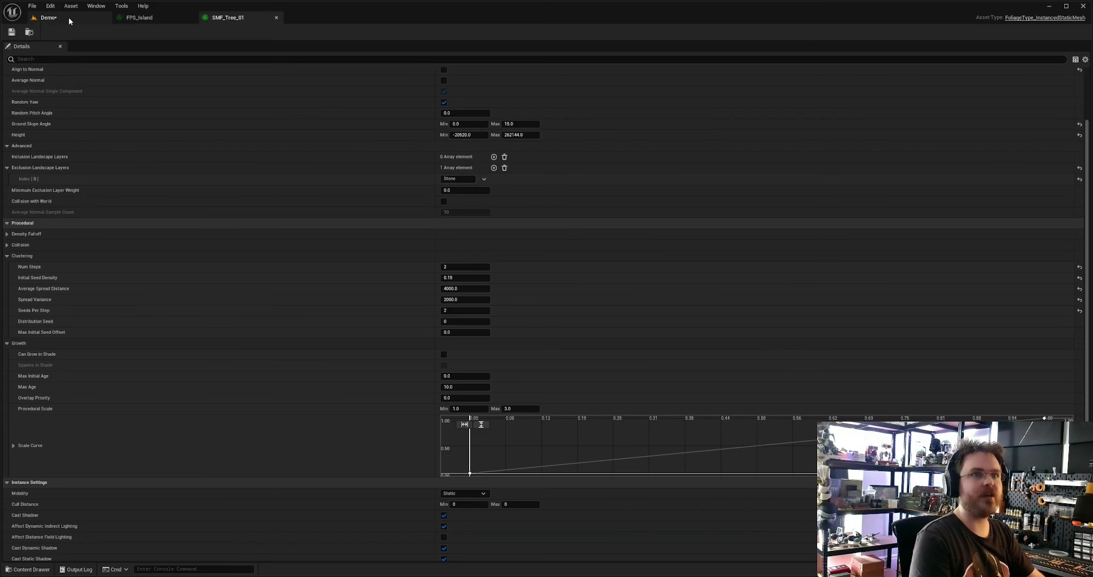
- Return the Demo level to Selection Mode, select the ProceduralFoliageVolume, resimulate it and inspect the stone-painted ground
{"action": "left_click", "coordinate": [48, 17]}
{"action": "key", "text": "shift+1"}
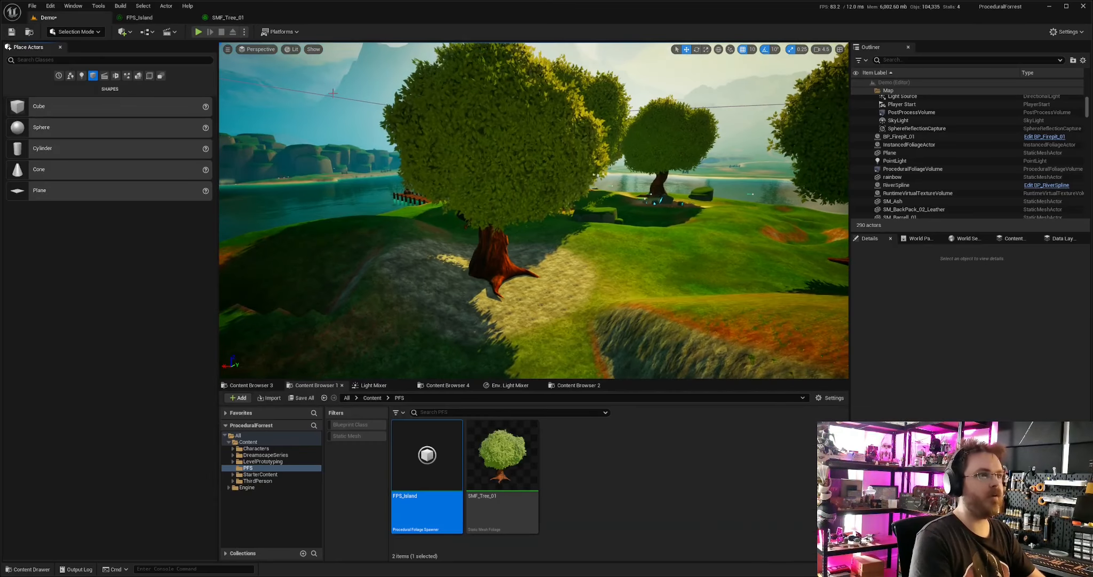
{"action": "left_click", "coordinate": [333, 94]}
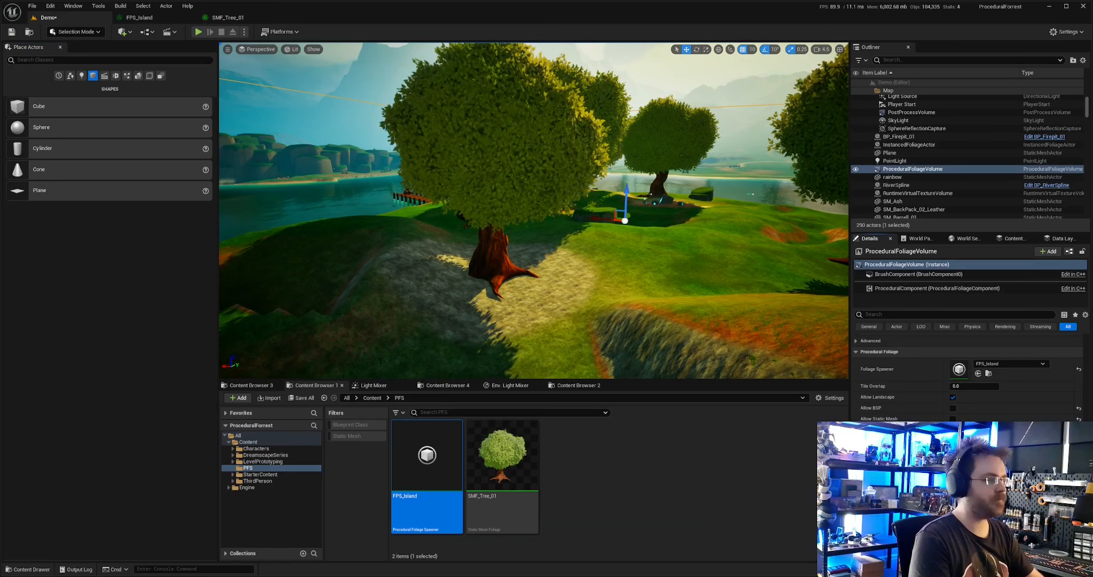
{"action": "key", "text": "s"}
{"action": "mouse_move", "coordinate": [658, 256]}
{"action": "right_mouse_down"}
{"action": "mouse_move", "coordinate": [658, 277]}
{"action": "mouse_move", "coordinate": [658, 256]}
{"action": "right_mouse_up"}
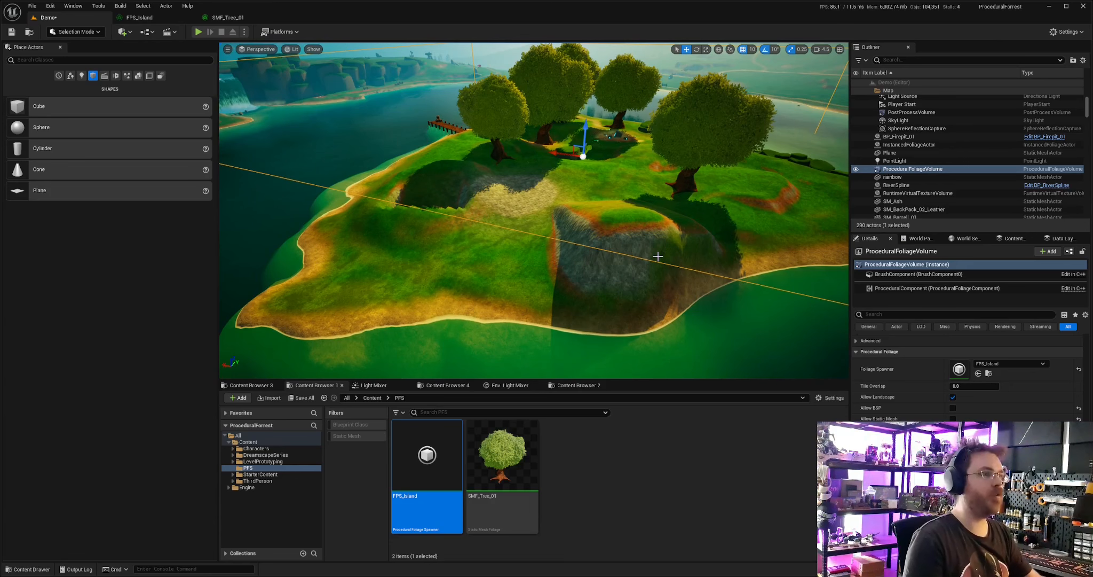
- Clear SMF_Tree_01's exclusion landscape layers and add an inclusion landscape layer named Auto
{"action": "left_click", "coordinate": [228, 18]}
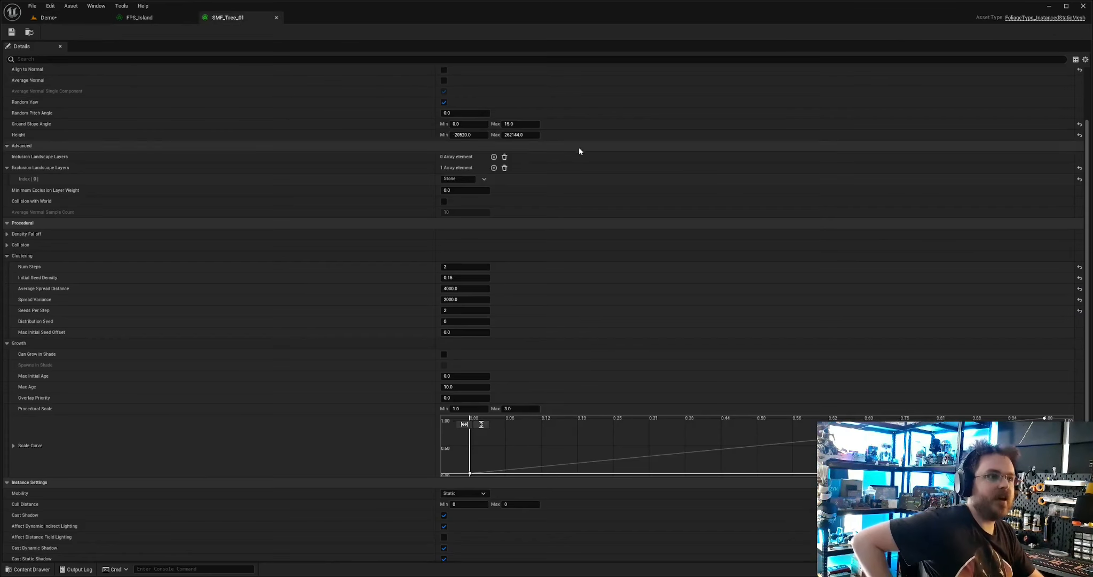
{"action": "left_click", "coordinate": [505, 168]}
{"action": "left_click", "coordinate": [494, 156]}
{"action": "left_click", "coordinate": [449, 168]}
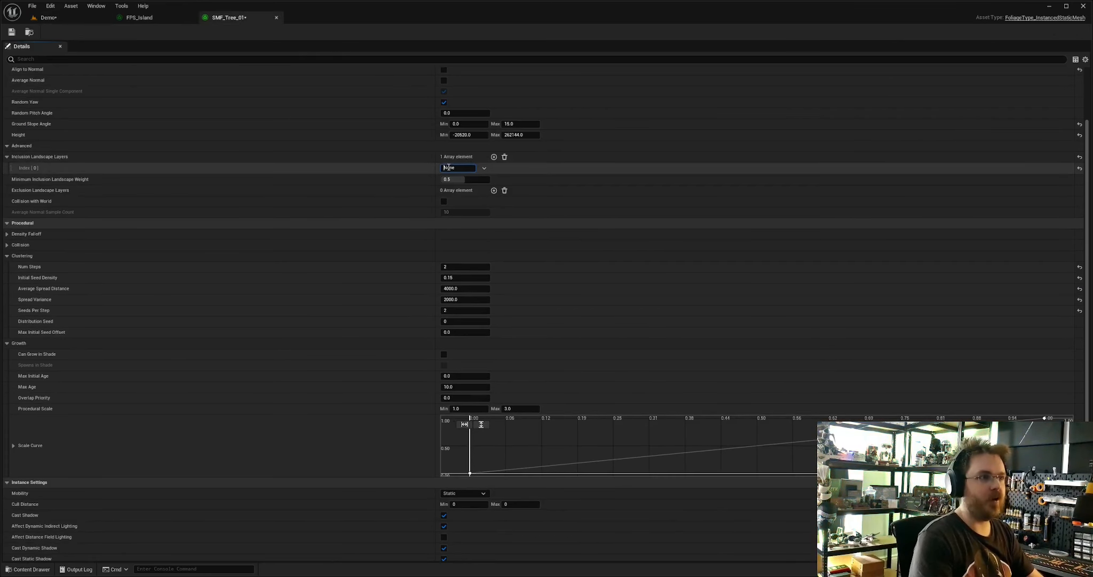
{"action": "type", "text": "Auto"}
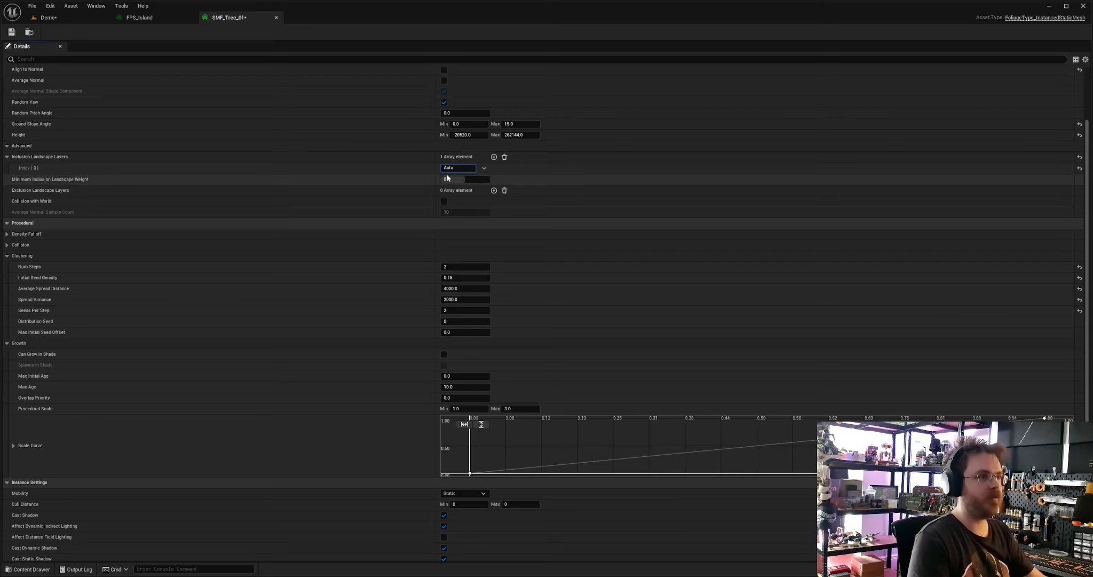
- Add Grass as an inclusion landscape layer, delete the Auto entry and save SMF_Tree_01
{"action": "left_click", "coordinate": [493, 156]}
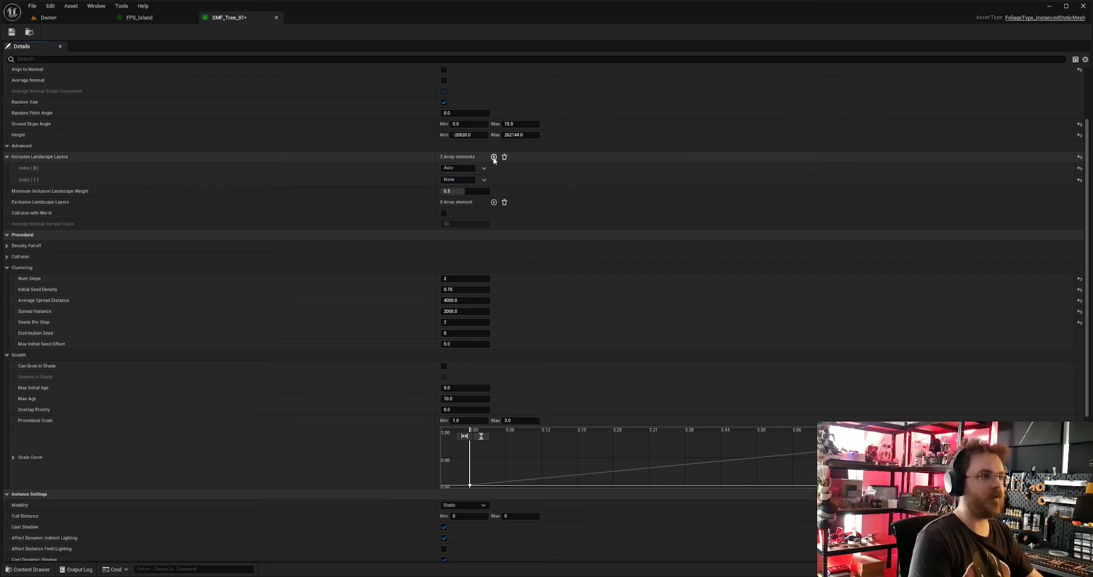
{"action": "type", "text": "Grass"}
{"action": "key", "text": "Return"}
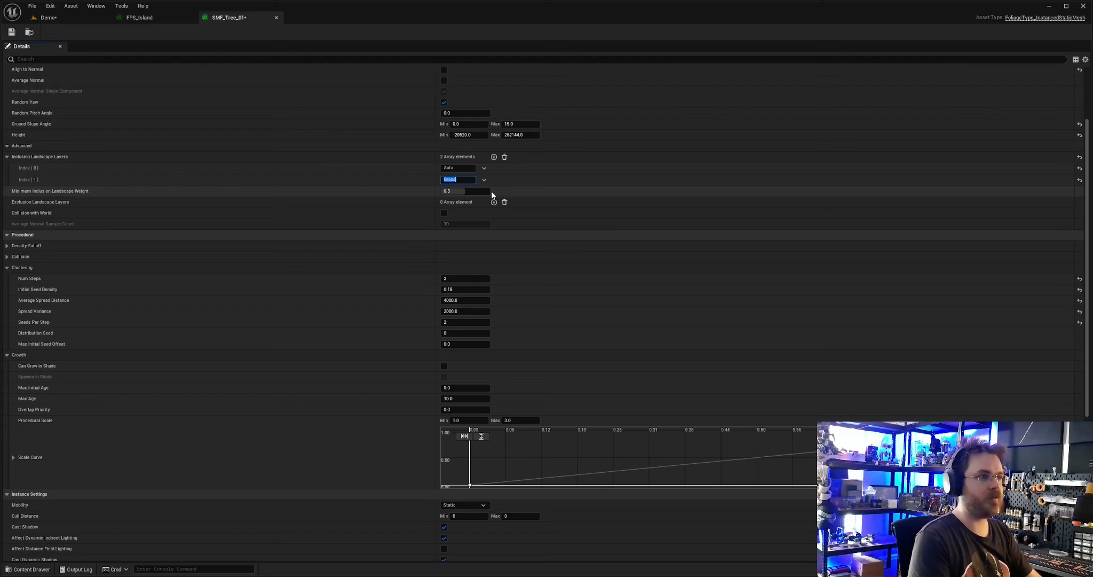
{"action": "left_click", "coordinate": [13, 34]}
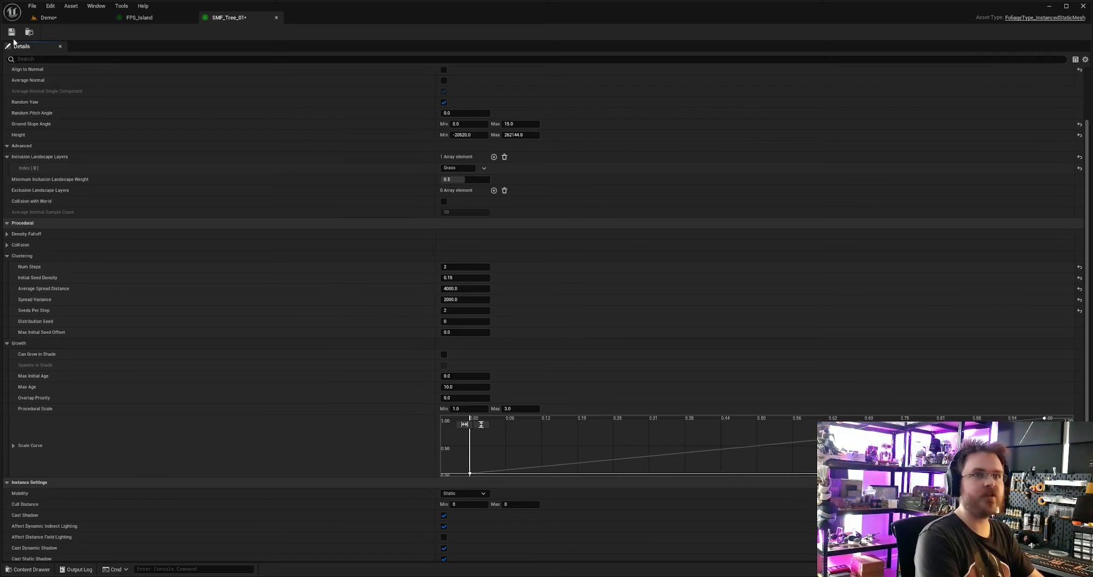
{"action": "left_click", "coordinate": [13, 33]}
- Resimulate the foliage volume in the Demo level and inspect the tree placement across the island
{"action": "left_click", "coordinate": [49, 17]}
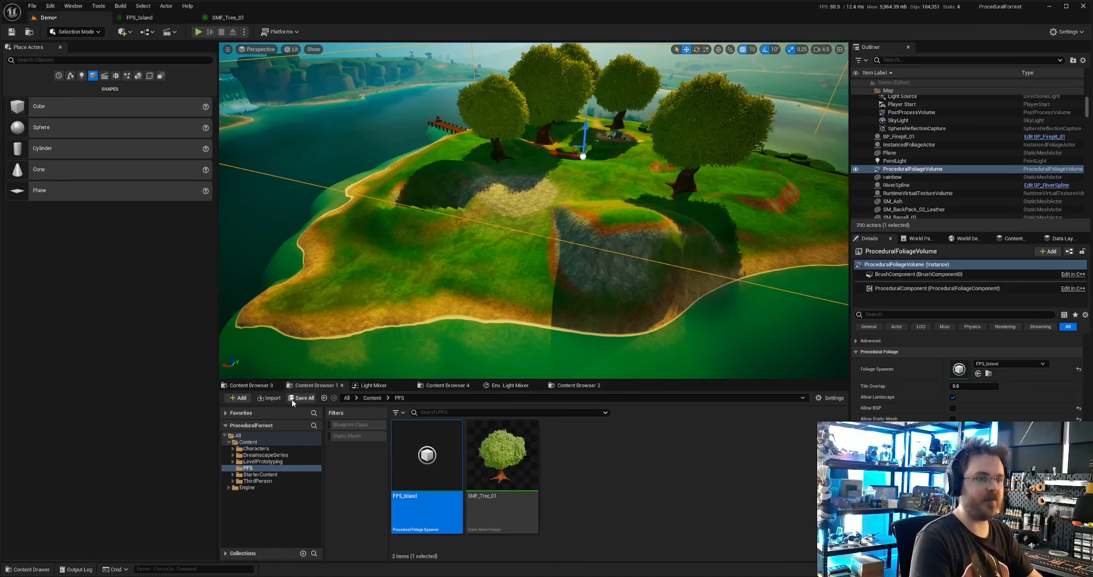
{"action": "right_click_drag", "start_coordinate": [656, 258], "coordinate": [675, 239]}
{"action": "mouse_move", "coordinate": [556, 178]}
{"action": "right_mouse_down"}
{"action": "mouse_move", "coordinate": [528, 174]}
{"action": "mouse_move", "coordinate": [556, 178]}
{"action": "right_mouse_up"}
- Add Auto as a second inclusion landscape layer after Grass in SMF_Tree_01 and save it
{"action": "left_click", "coordinate": [221, 19]}
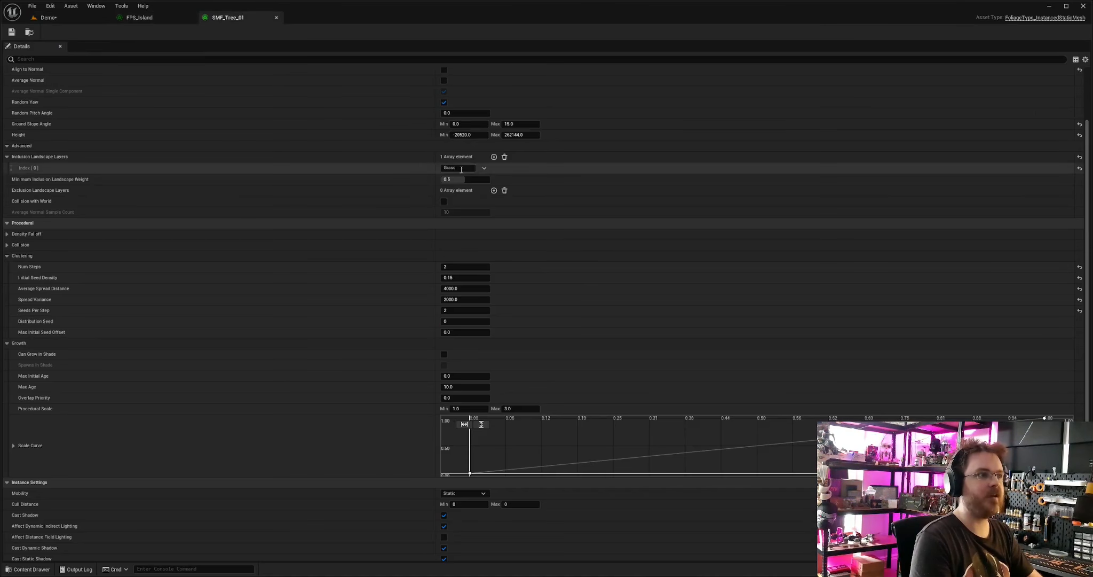
{"action": "left_click", "coordinate": [494, 157]}
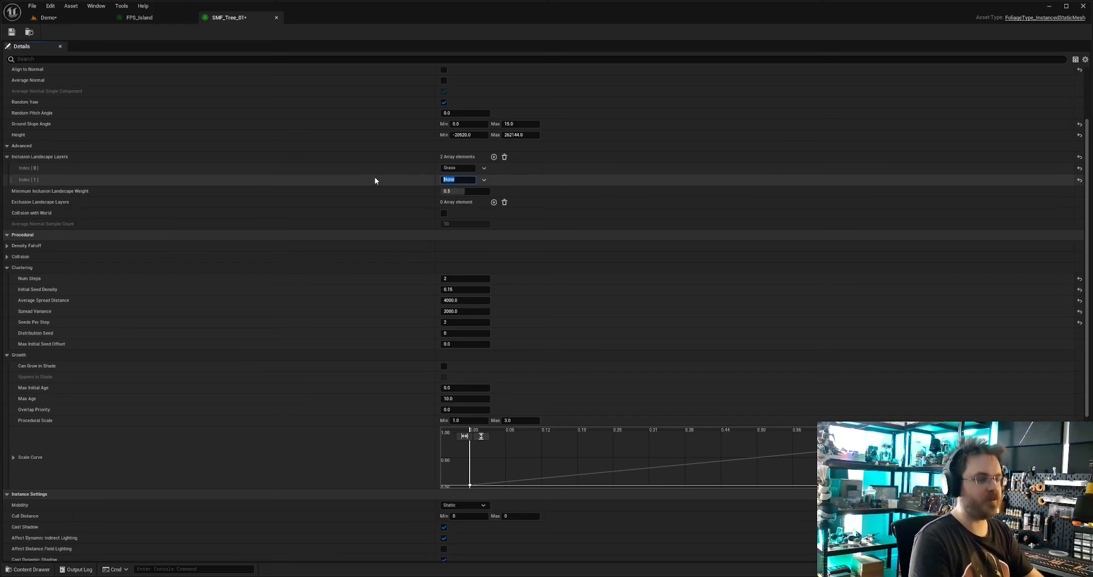
{"action": "type", "text": "Auto"}
{"action": "key", "text": "Return"}
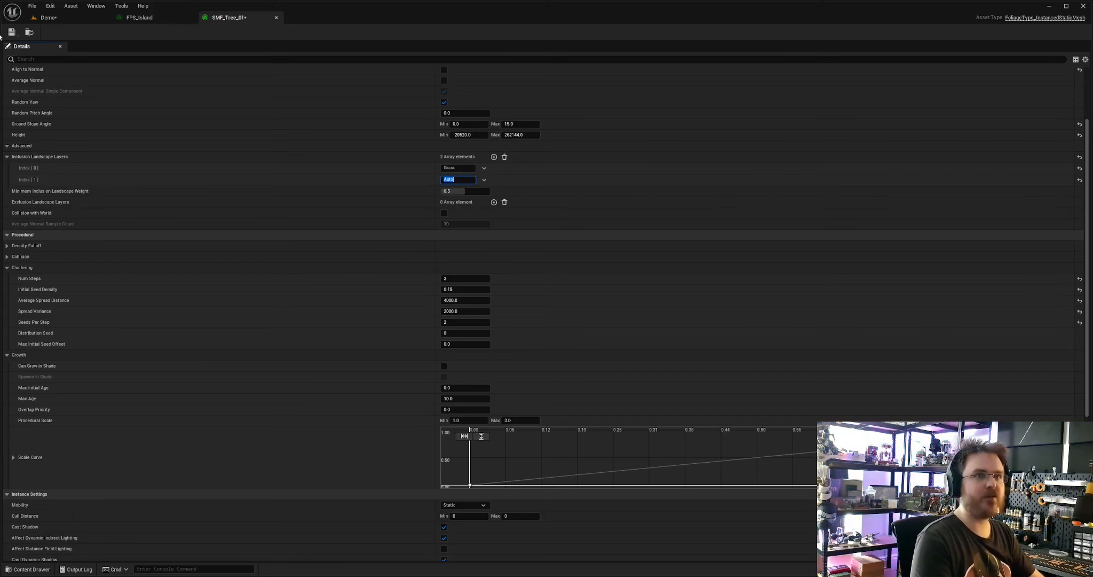
- Inspect the island's trees in the Demo level and review the layer settings of SMF_Tree_01 and the FPS_Island spawner
{"action": "left_click", "coordinate": [51, 17]}
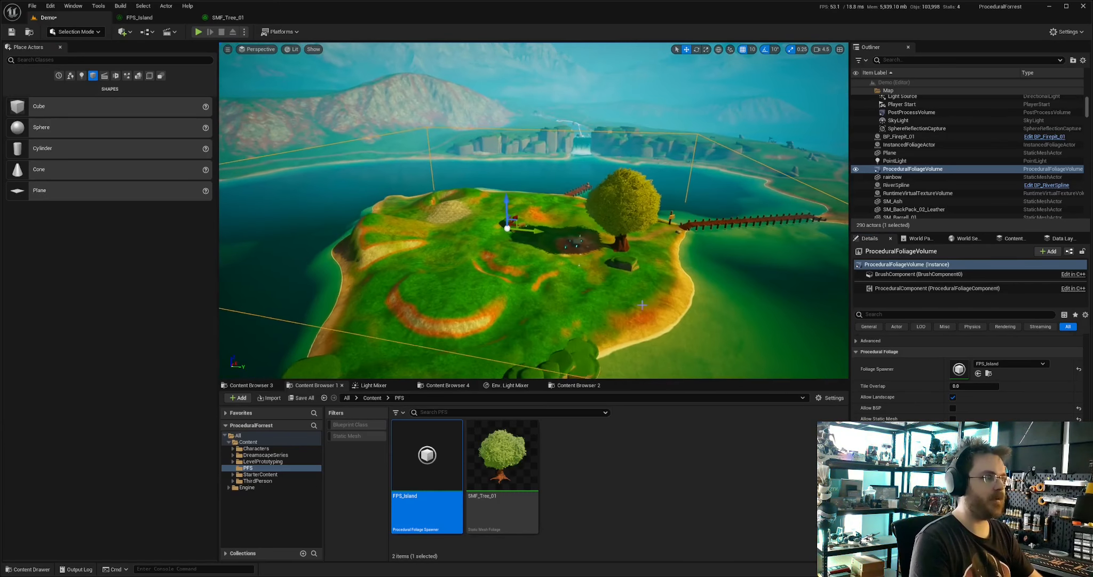
{"action": "left_click", "coordinate": [224, 19]}
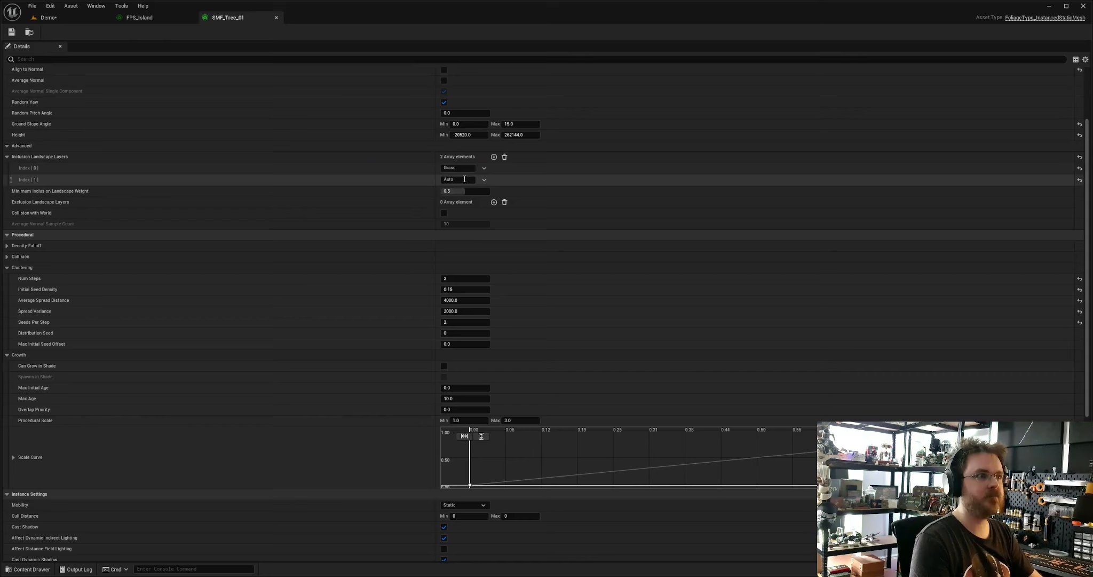
{"action": "left_click", "coordinate": [57, 16]}
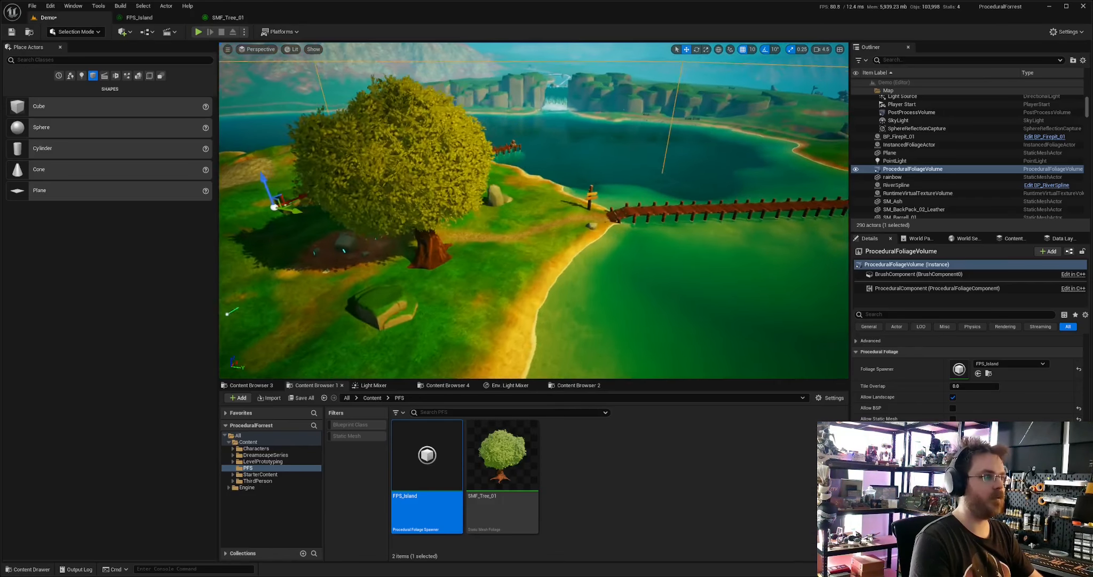
{"action": "left_click", "coordinate": [181, 19]}
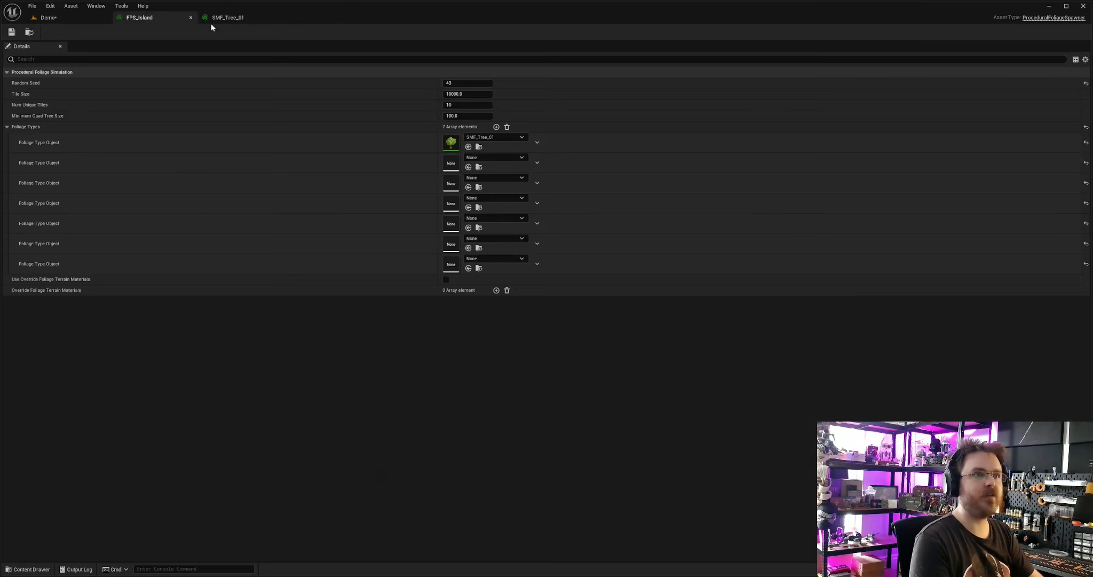
- Lower SMF_Tree_01's Minimum Inclusion Landscape Weight to about 0.31, delete the Auto inclusion layer and save
{"action": "left_click", "coordinate": [230, 18]}
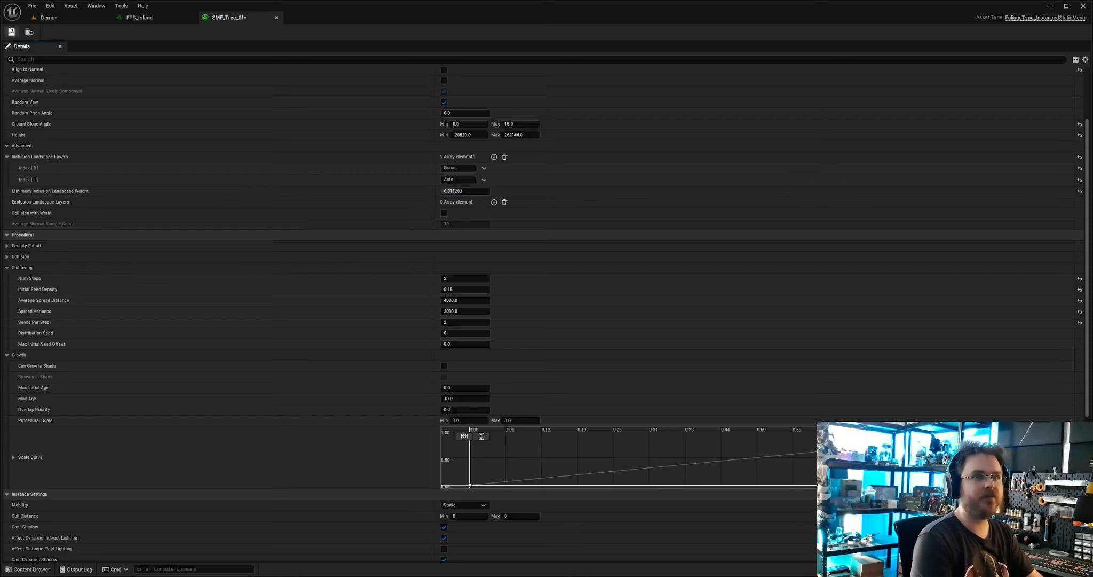
{"action": "left_click", "coordinate": [484, 180]}
{"action": "left_click", "coordinate": [502, 198]}
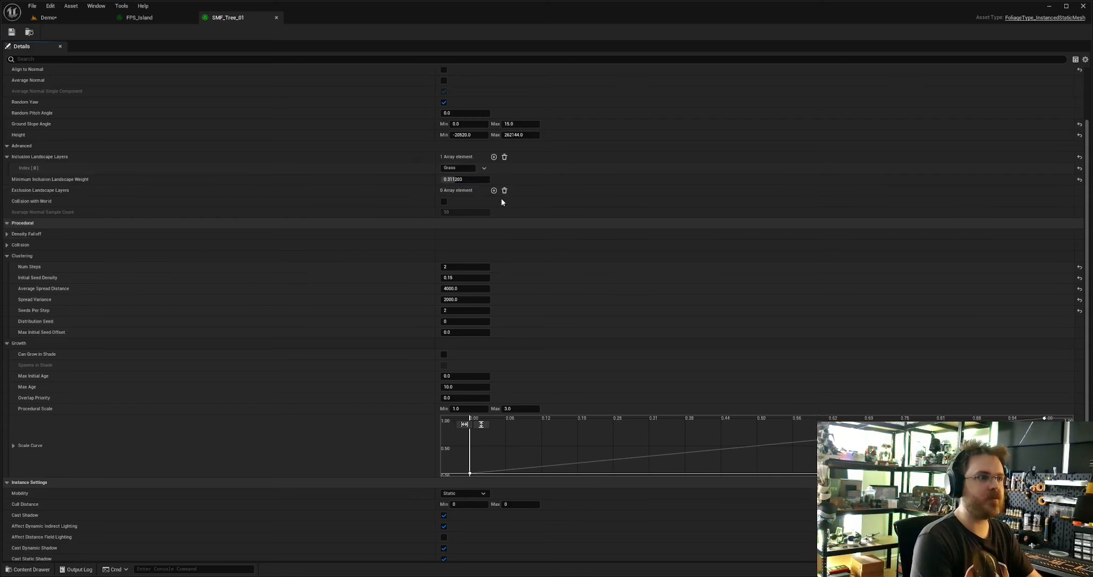
- Resimulate the foliage volume in the Demo level and frame the whole island to check its trees
{"action": "left_click", "coordinate": [88, 16]}
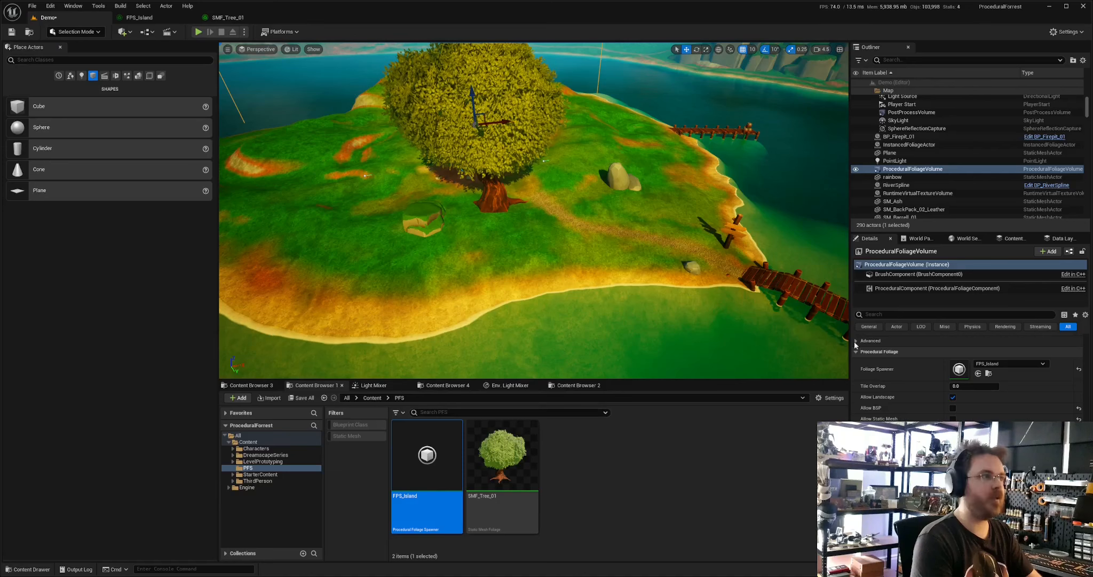
{"action": "key", "text": "f"}
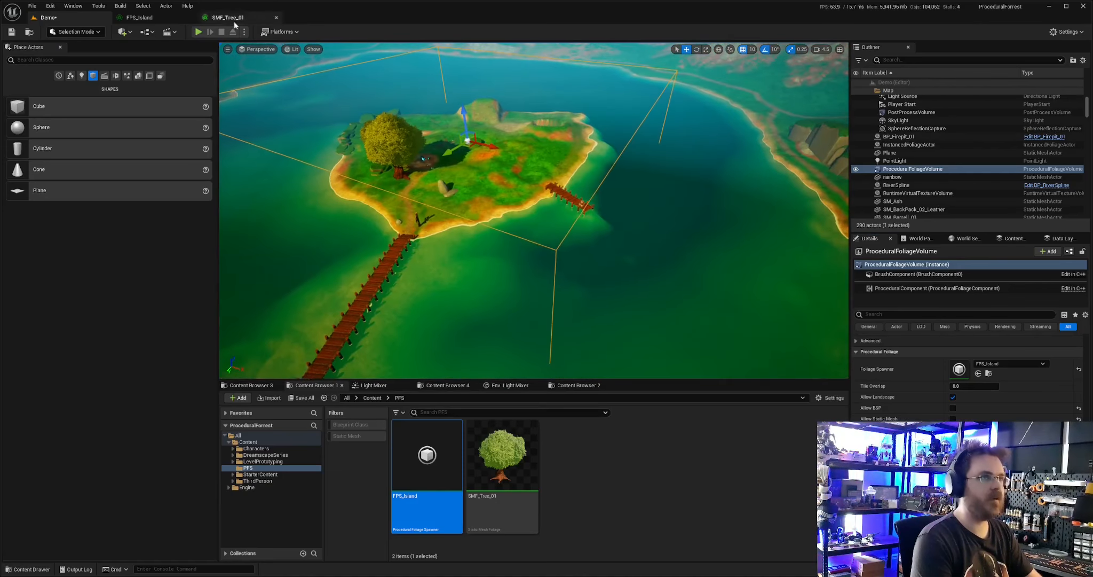
- Reduce SMF_Tree_01's Minimum Inclusion Landscape Weight to about 0.23, save it and return to the Demo level
{"action": "left_click", "coordinate": [140, 17]}
{"action": "left_click", "coordinate": [244, 20]}
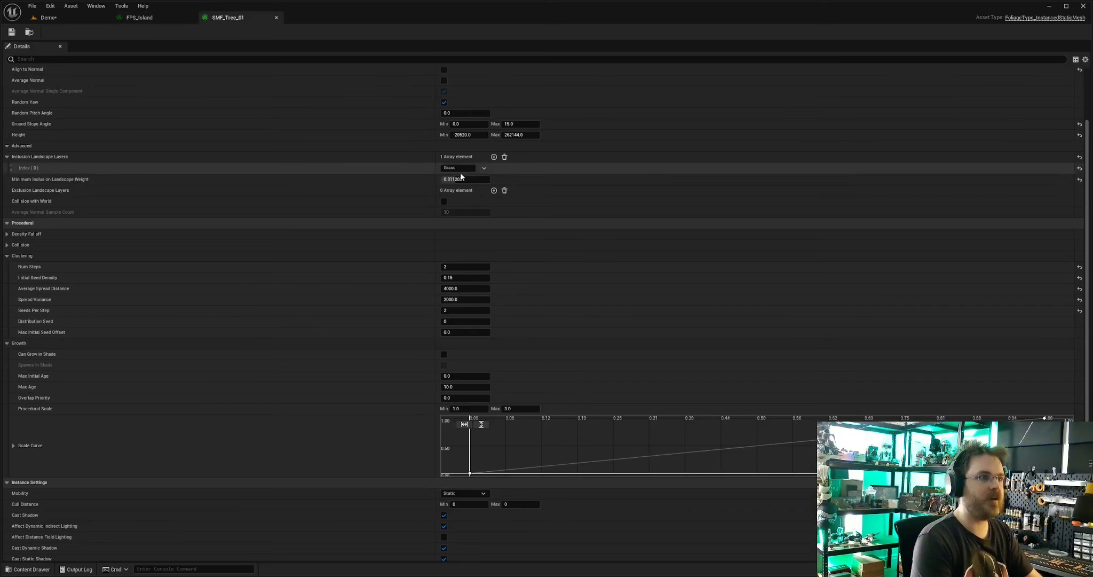
{"action": "left_click_drag", "start_coordinate": [462, 179], "coordinate": [453, 180]}
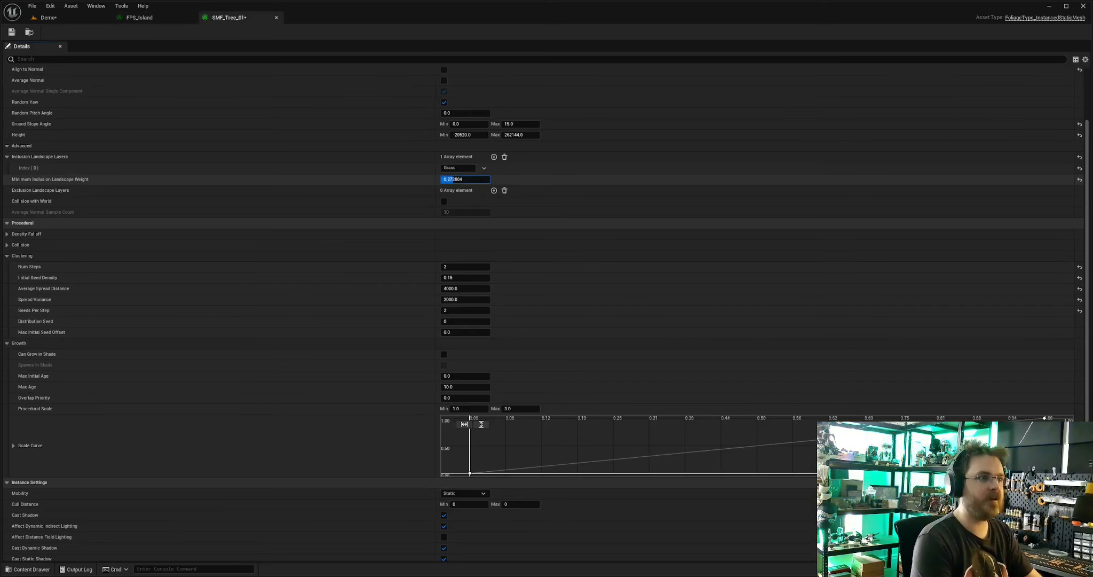
{"action": "left_click", "coordinate": [11, 32]}
{"action": "left_click", "coordinate": [48, 18]}
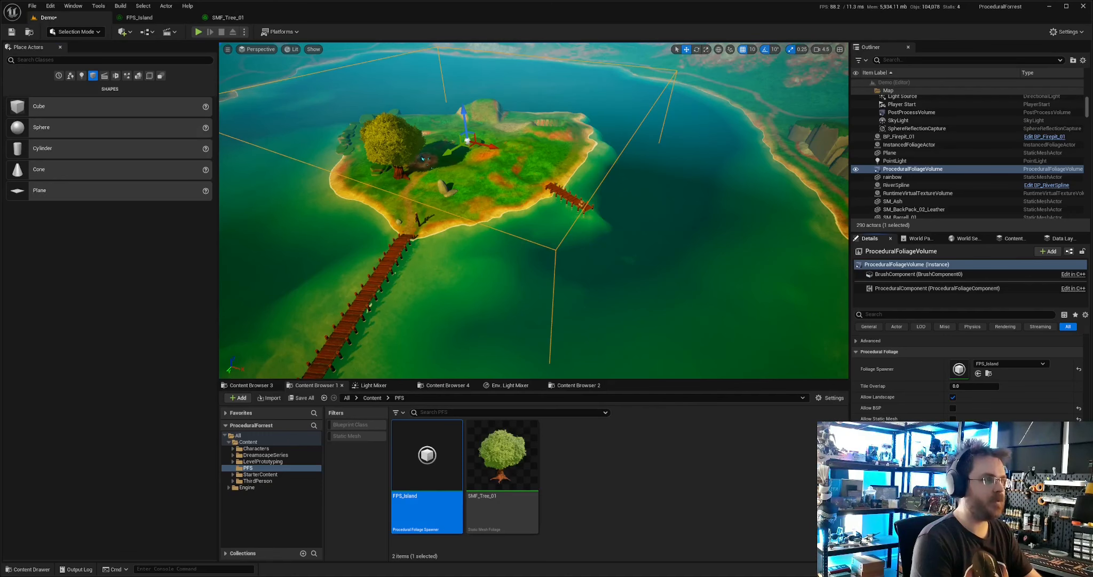
- Add a second inclusion landscape layer named Auto Landscape to SMF_Tree_01, checking the name in the landscape paint layers, and save
{"action": "left_click", "coordinate": [228, 17]}
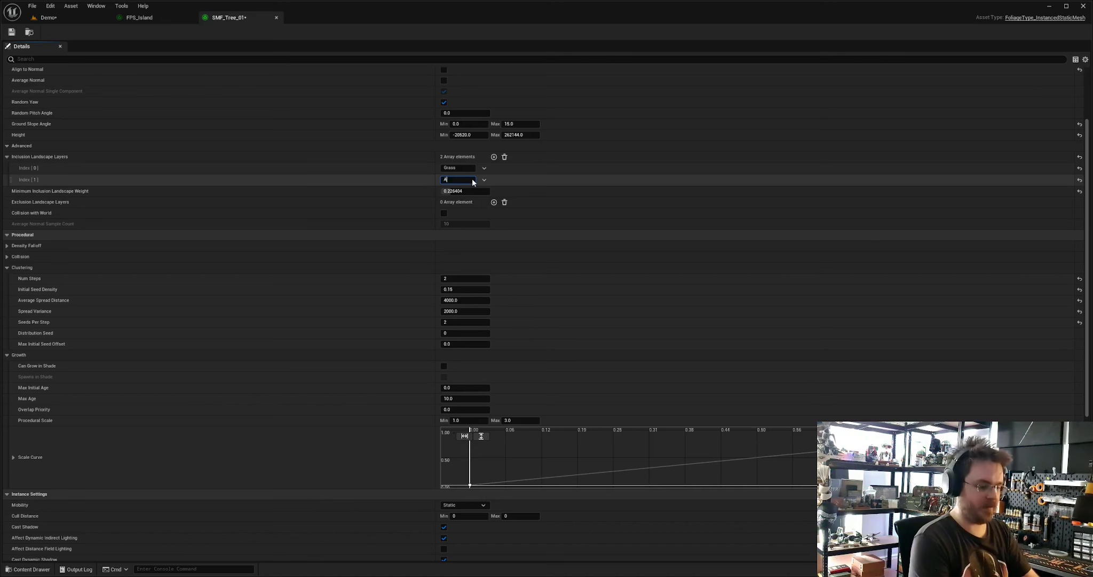
{"action": "key", "text": "Return"}
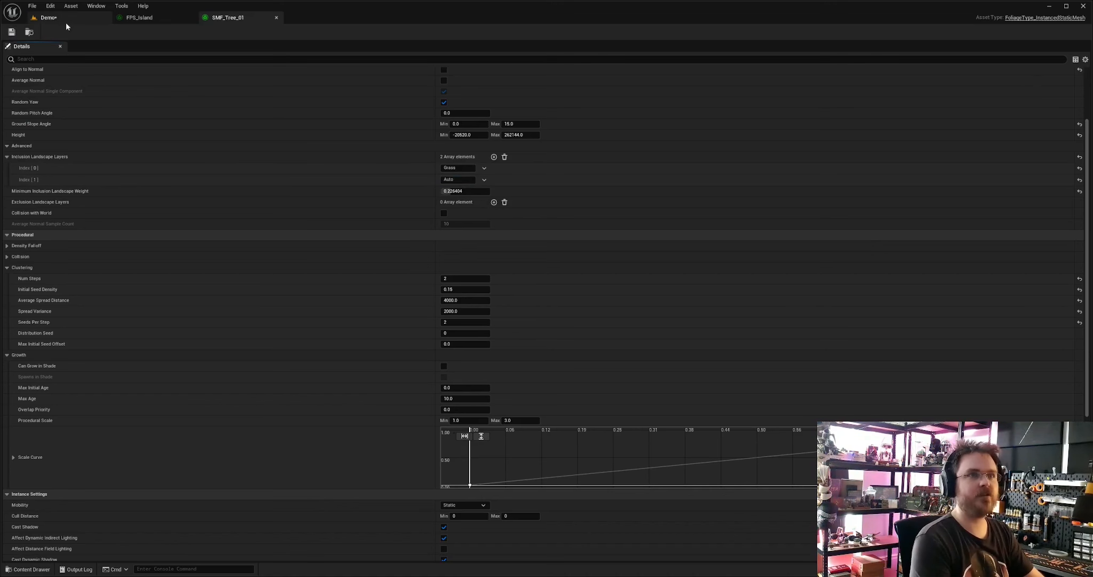
{"action": "left_click", "coordinate": [65, 21]}
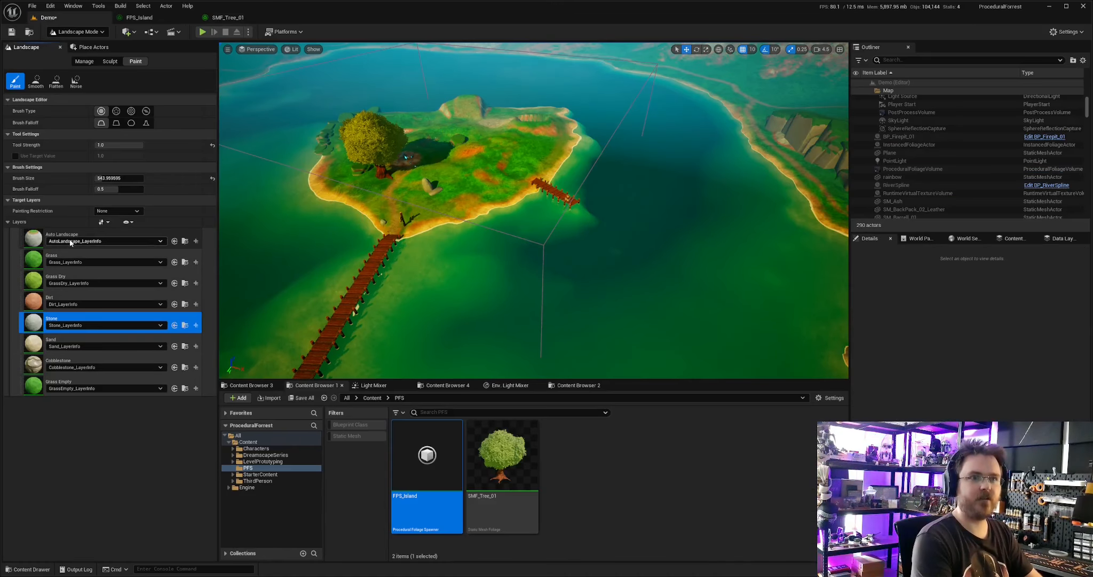
{"action": "left_click", "coordinate": [256, 16]}
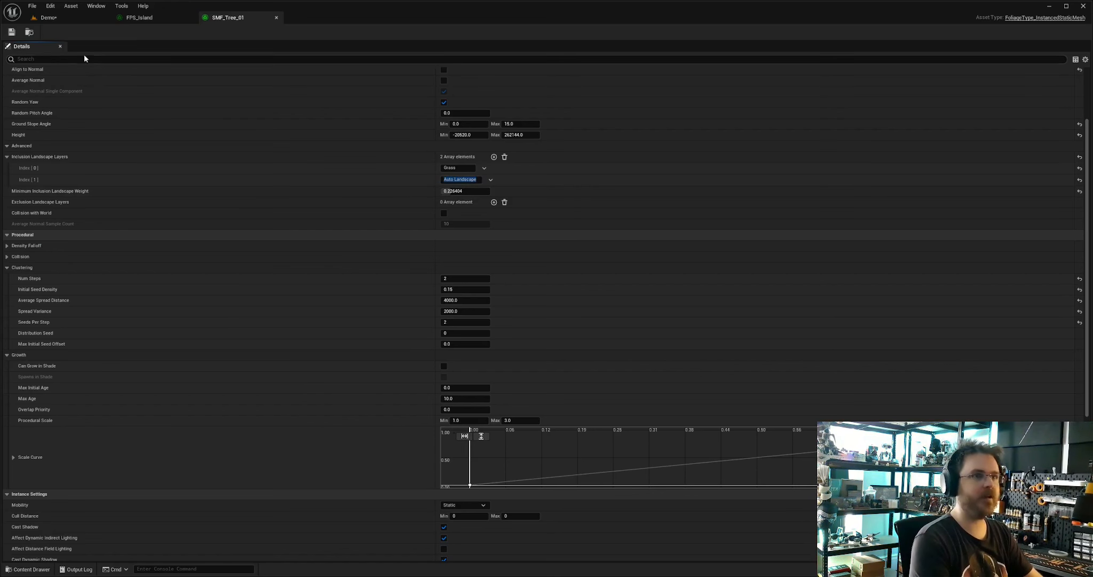
- Return the Demo level to Selection Mode, select the ProceduralFoliageVolume, inspect the island's trees and go back to SMF_Tree_01
{"action": "left_click", "coordinate": [80, 20]}
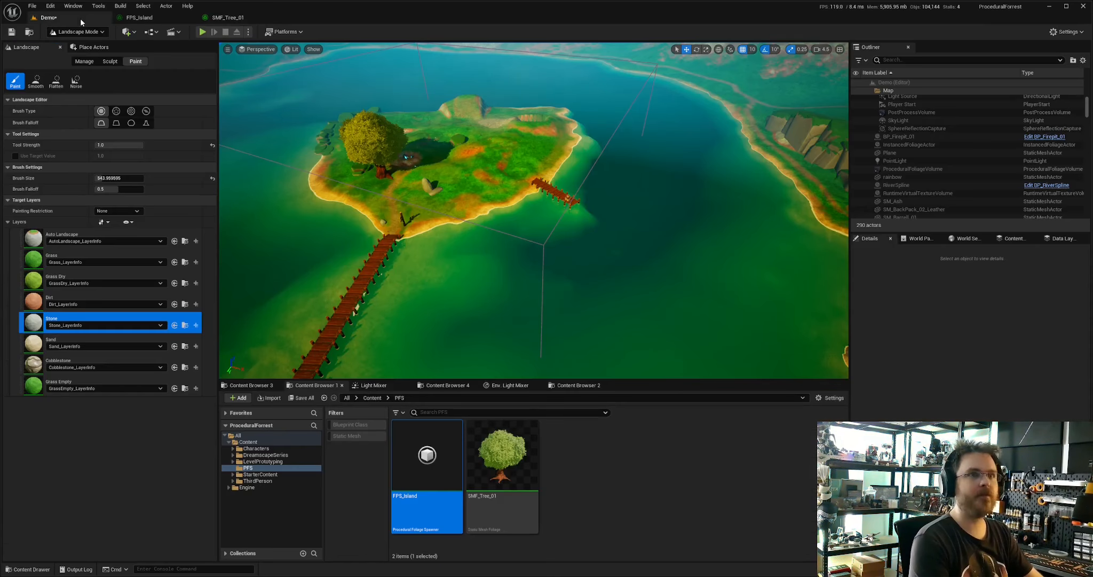
{"action": "key", "text": "shift+1"}
{"action": "left_click", "coordinate": [544, 241]}
{"action": "right_click_drag", "start_coordinate": [544, 241], "coordinate": [299, 237]}
{"action": "right_click_drag", "start_coordinate": [465, 181], "coordinate": [695, 166]}
{"action": "left_click", "coordinate": [242, 17]}
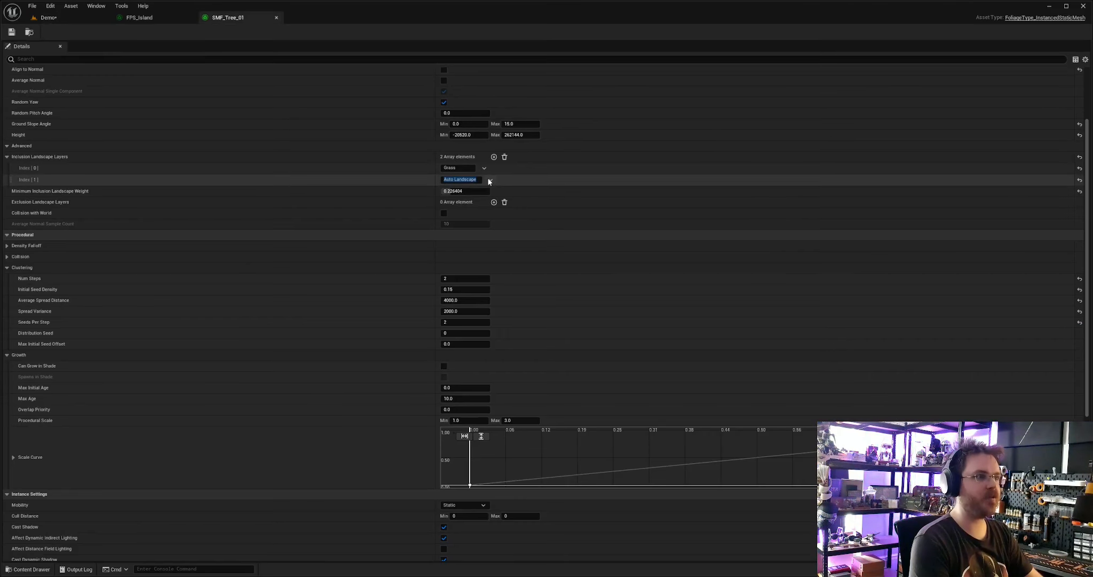
- Remove both inclusion landscape layers from SMF_Tree_01, add Stone as an exclusion landscape layer, and save the asset
{"action": "left_click", "coordinate": [490, 180]}
{"action": "left_click", "coordinate": [518, 201]}
{"action": "left_click", "coordinate": [485, 168]}
{"action": "left_click", "coordinate": [503, 192]}
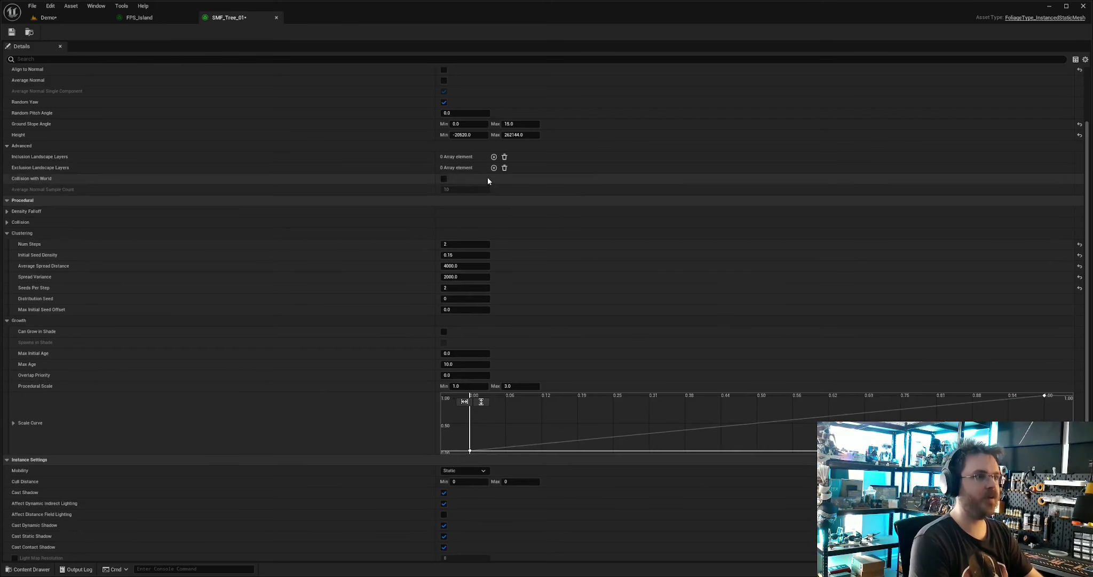
{"action": "left_click", "coordinate": [494, 168]}
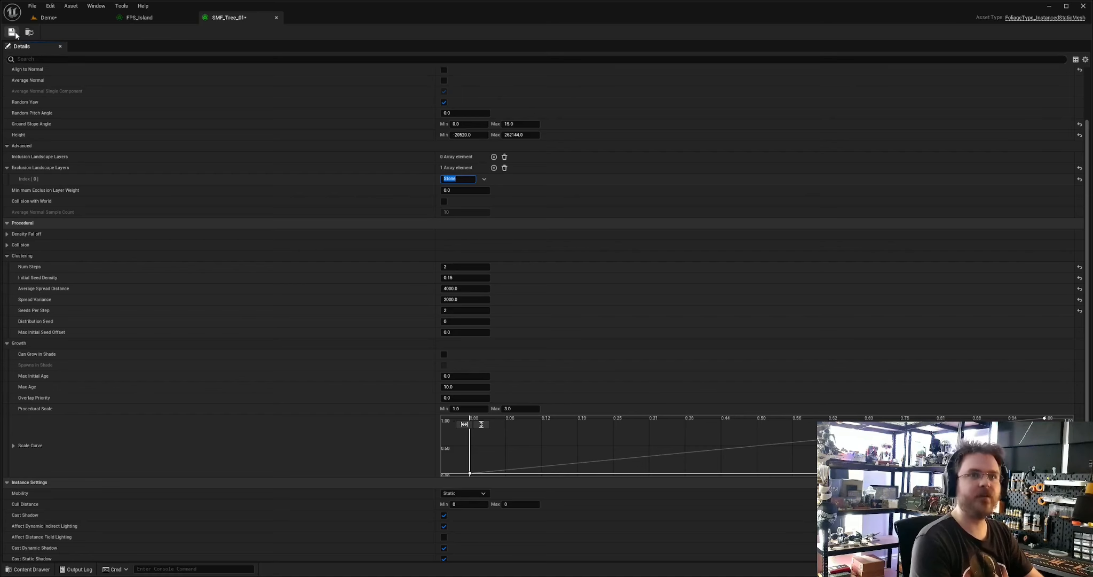
{"action": "left_click", "coordinate": [12, 32]}
- Resimulate the foliage volume in the Demo level, deselect it and check the trees from above the island
{"action": "left_click", "coordinate": [152, 17]}
{"action": "left_click", "coordinate": [86, 18]}
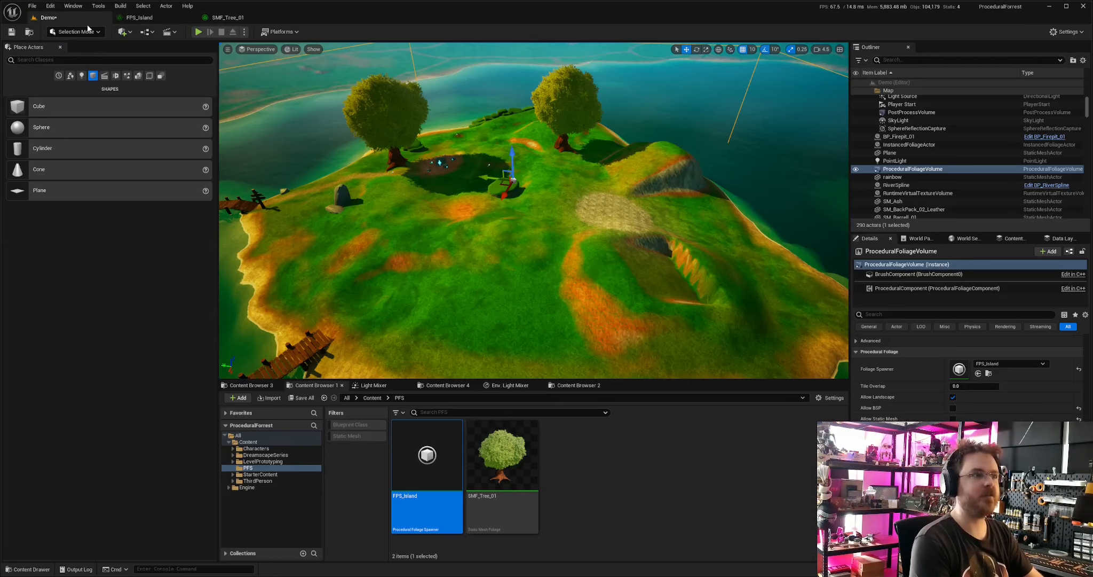
{"action": "left_click", "coordinate": [968, 461]}
{"action": "key", "text": "s"}
{"action": "right_click_drag", "start_coordinate": [657, 303], "coordinate": [604, 302]}
{"action": "key", "text": "Escape"}
{"action": "key", "text": "s"}
{"action": "right_click_drag", "start_coordinate": [645, 252], "coordinate": [619, 252]}
- Try enabling Use Falloff Curve under SMF_Tree_01's Density Falloff, save, and resimulate the ProceduralFoliageVolume in the Demo level
{"action": "left_click", "coordinate": [243, 18]}
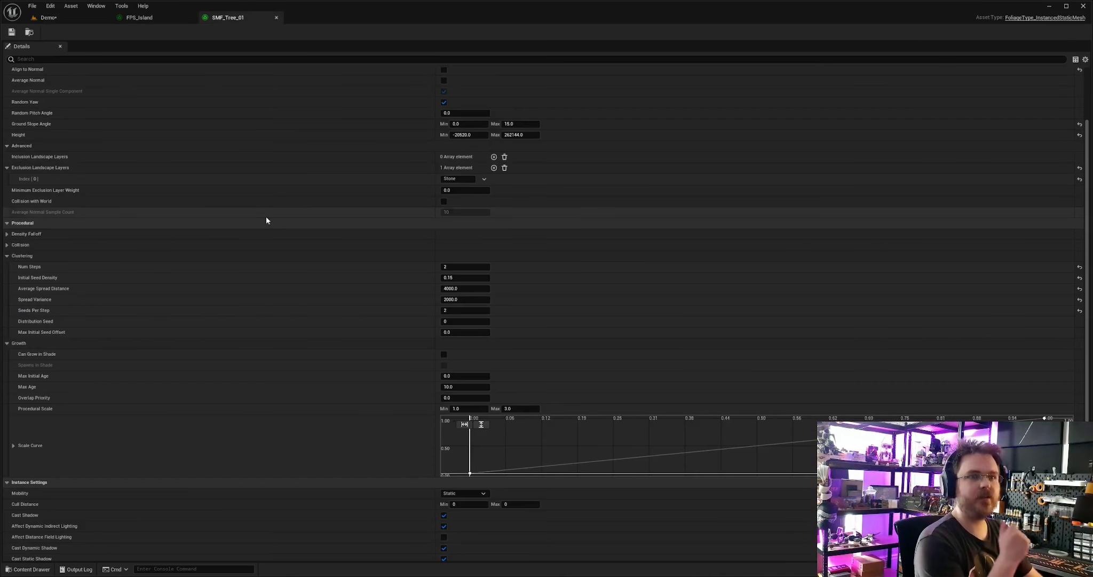
{"action": "left_click", "coordinate": [45, 235]}
{"action": "scroll", "coordinate": [177, 238], "scroll_direction": "down", "scroll_amount": 2}
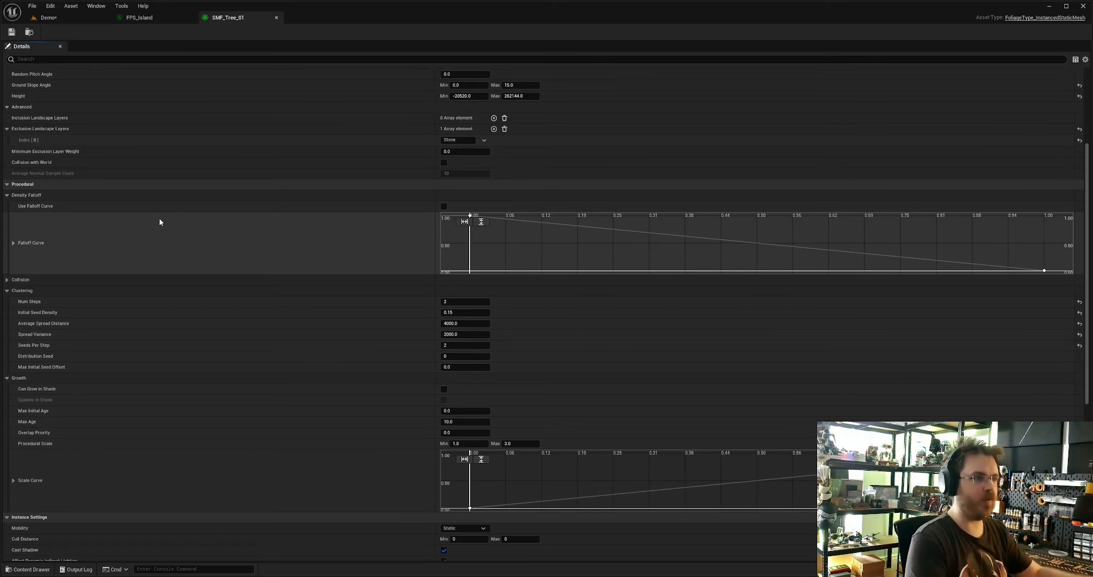
{"action": "left_click", "coordinate": [444, 206]}
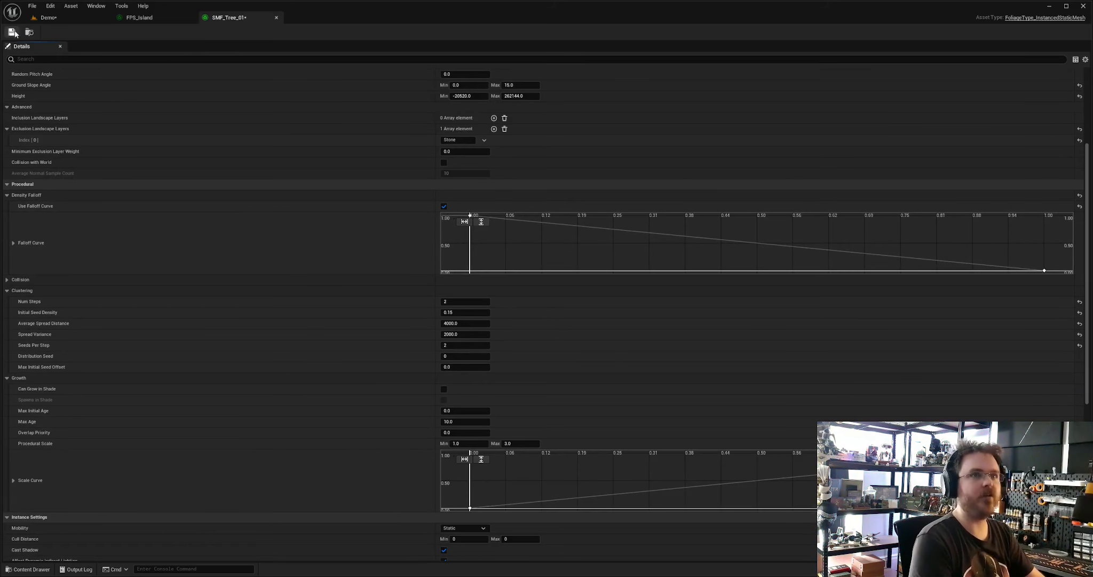
{"action": "left_click", "coordinate": [47, 18]}
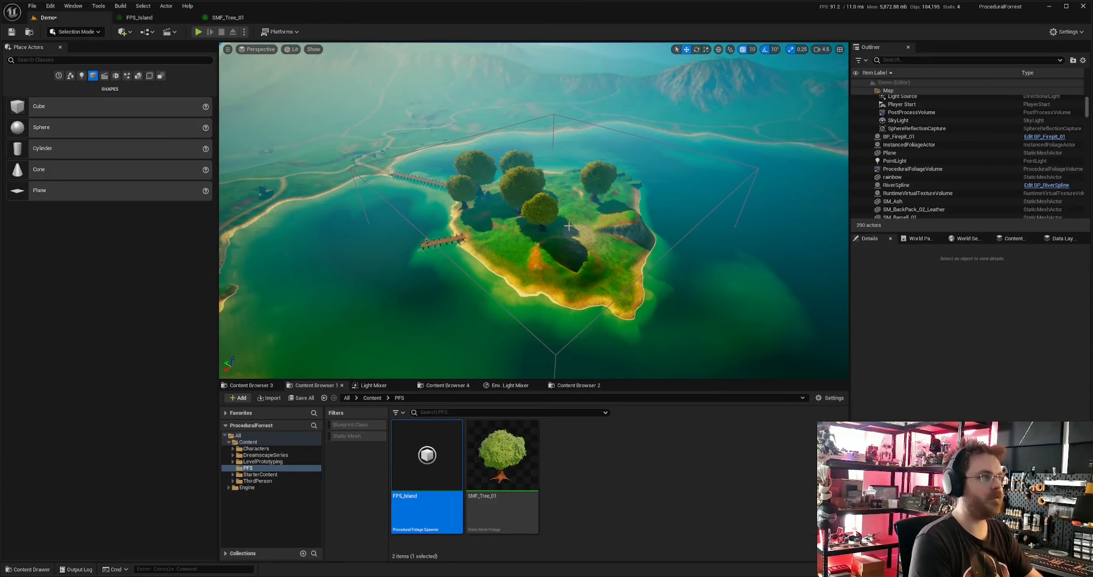
{"action": "left_click", "coordinate": [668, 249]}
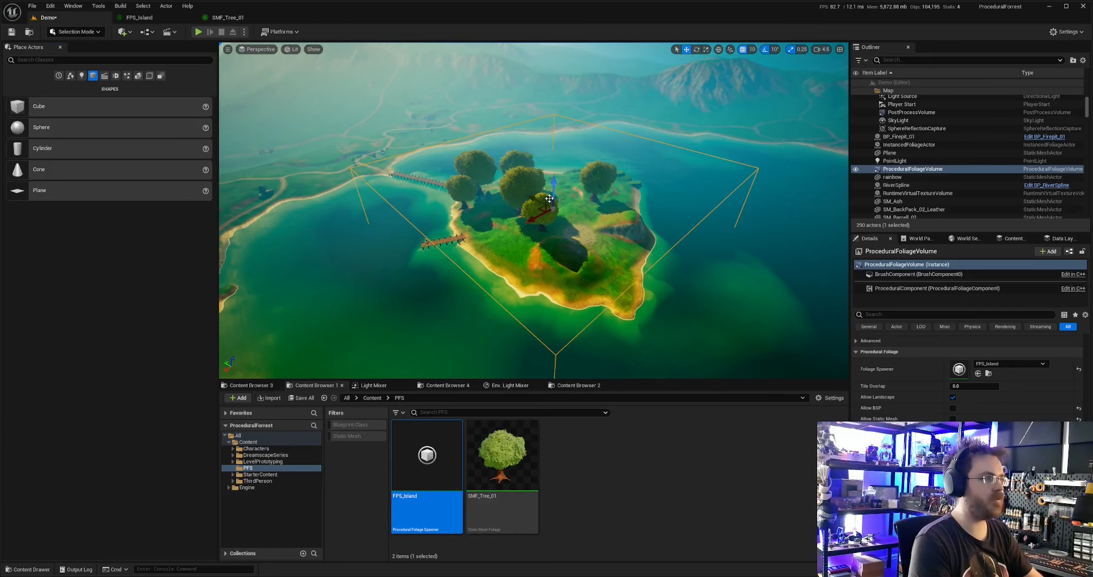
{"action": "left_click", "coordinate": [969, 463]}
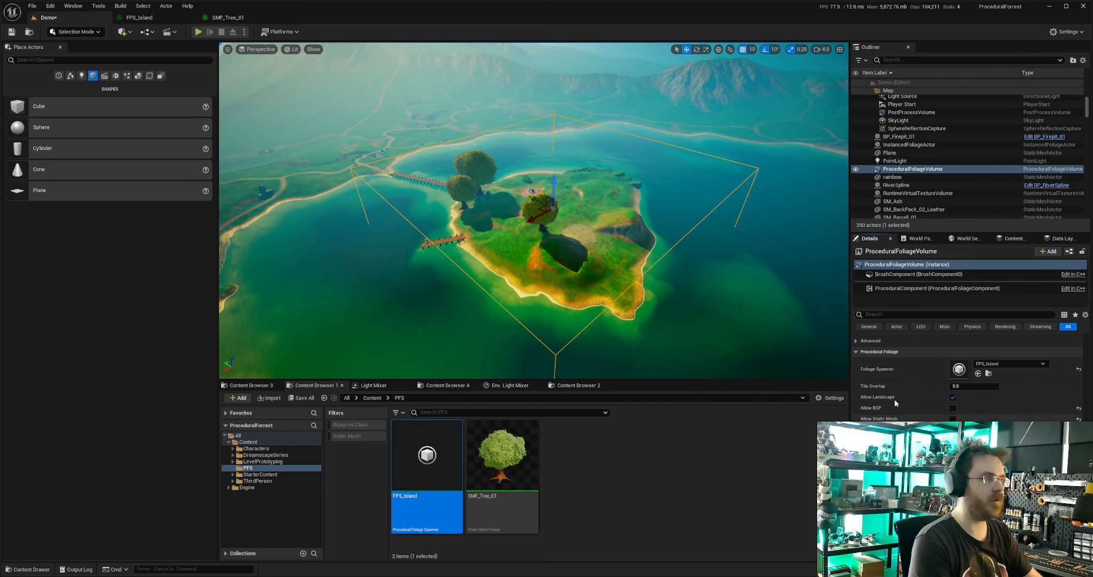
- Turn off Use Falloff Curve for SMF_Tree_01, save the asset and return to the Demo level
{"action": "left_click", "coordinate": [228, 18]}
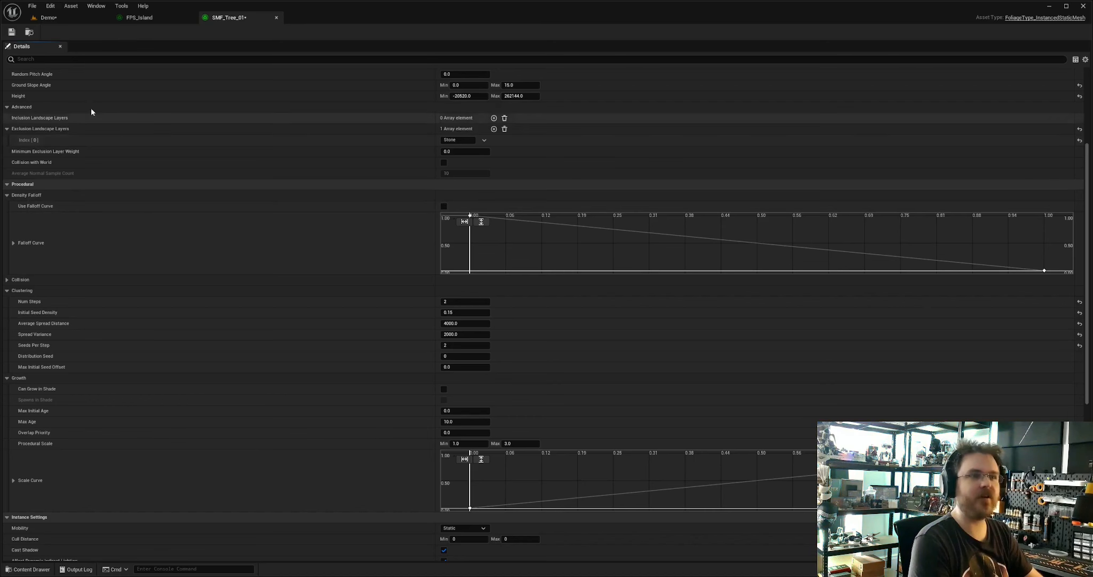
{"action": "left_click", "coordinate": [73, 20]}
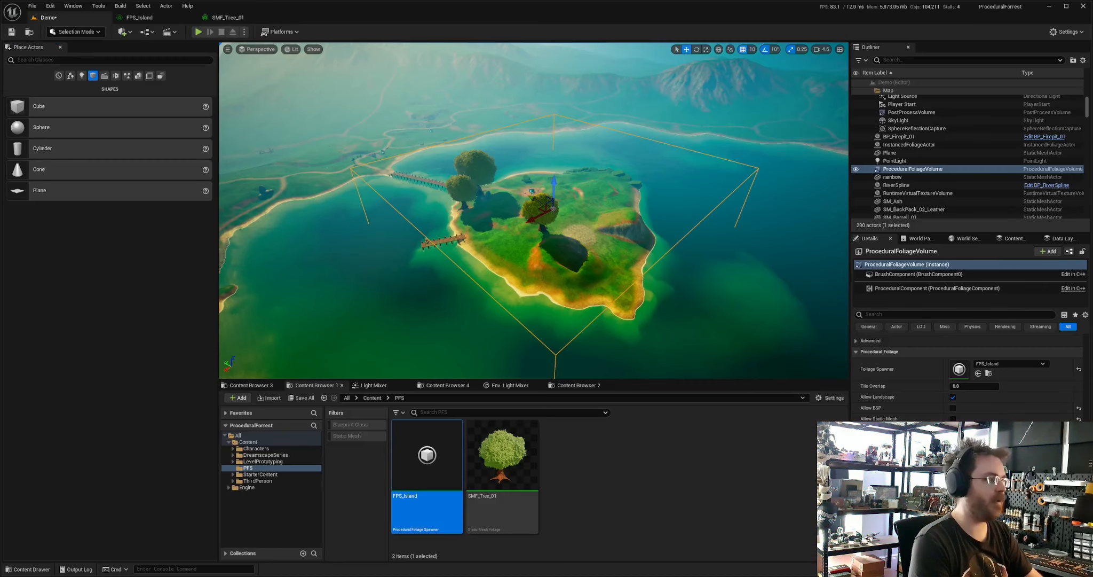
- Look at SMF_Tree_01's Collision settings, and examine the spacing of the trees close up in the Demo level
{"action": "left_click", "coordinate": [235, 18]}
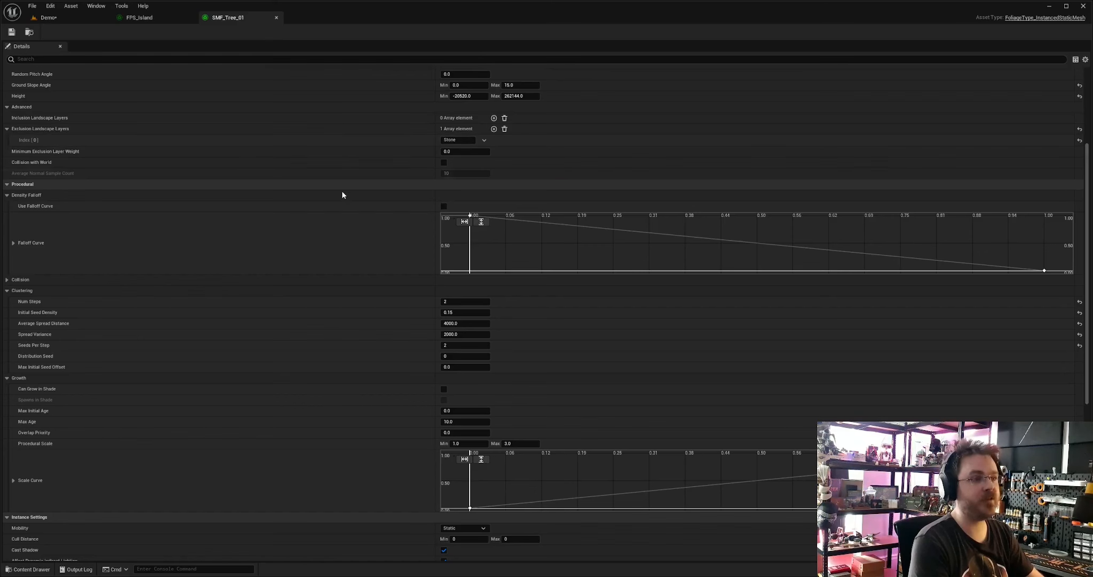
{"action": "left_click", "coordinate": [7, 195]}
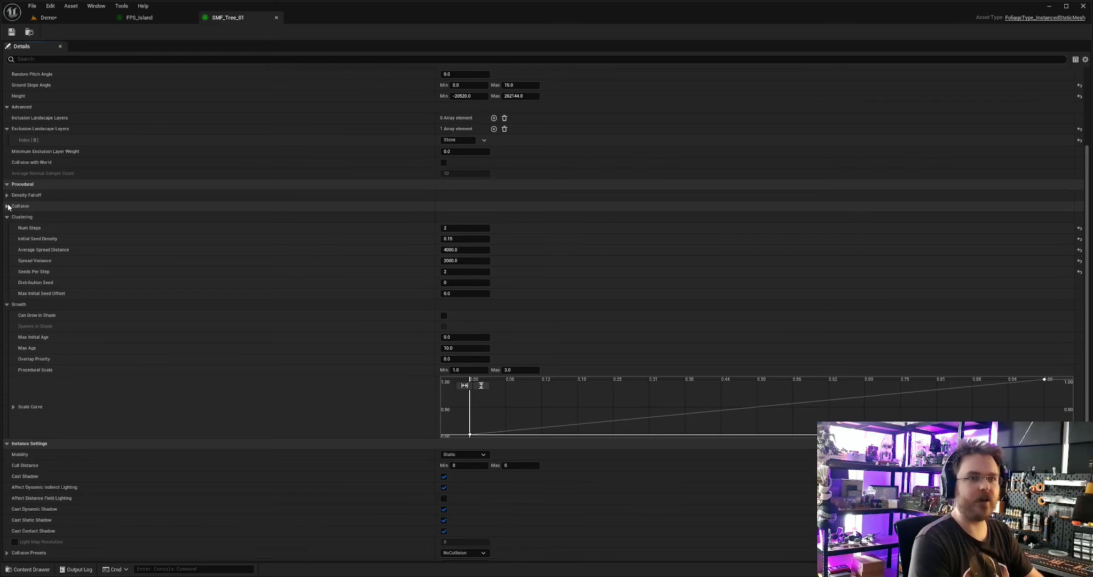
{"action": "left_click", "coordinate": [7, 206]}
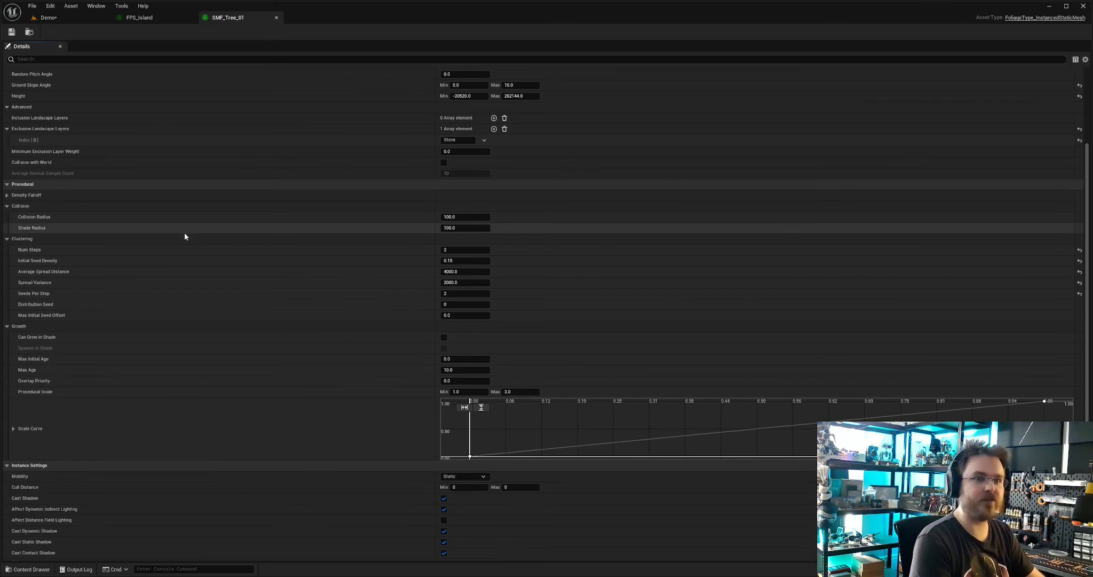
{"action": "left_click", "coordinate": [49, 18]}
{"action": "key", "text": "w"}
{"action": "right_click_drag", "start_coordinate": [534, 210], "coordinate": [416, 206]}
{"action": "key", "text": "s"}
{"action": "key", "text": "d"}
{"action": "key", "text": "w"}
{"action": "key", "text": "s"}
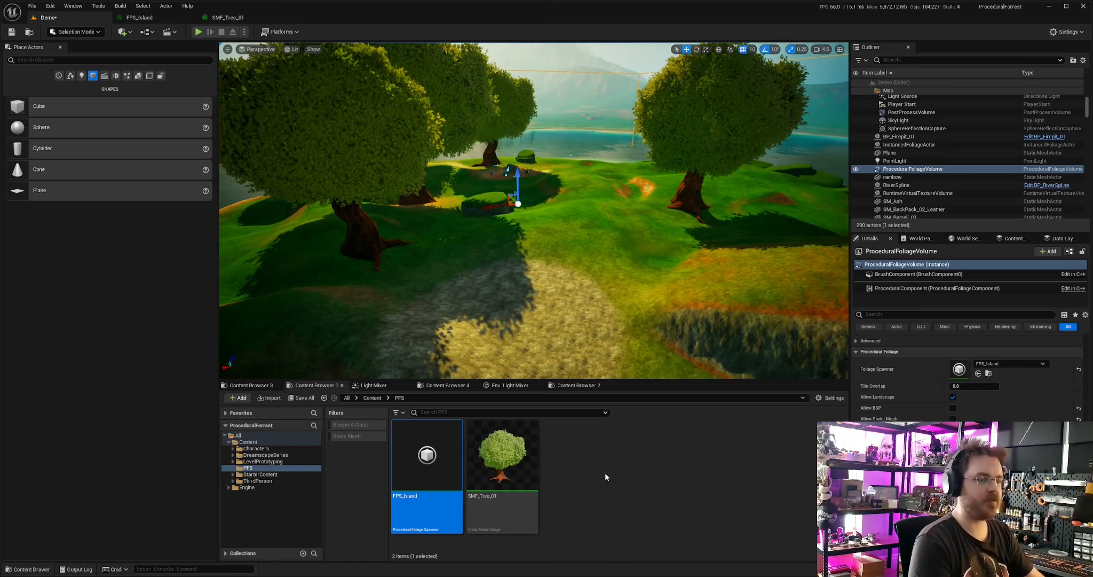
- Create a Static Mesh Foliage asset named SMF_Grass_01 in the PFS folder, assign the SM_Grass_Clump_01 mesh and save it
{"action": "left_click", "coordinate": [609, 472]}
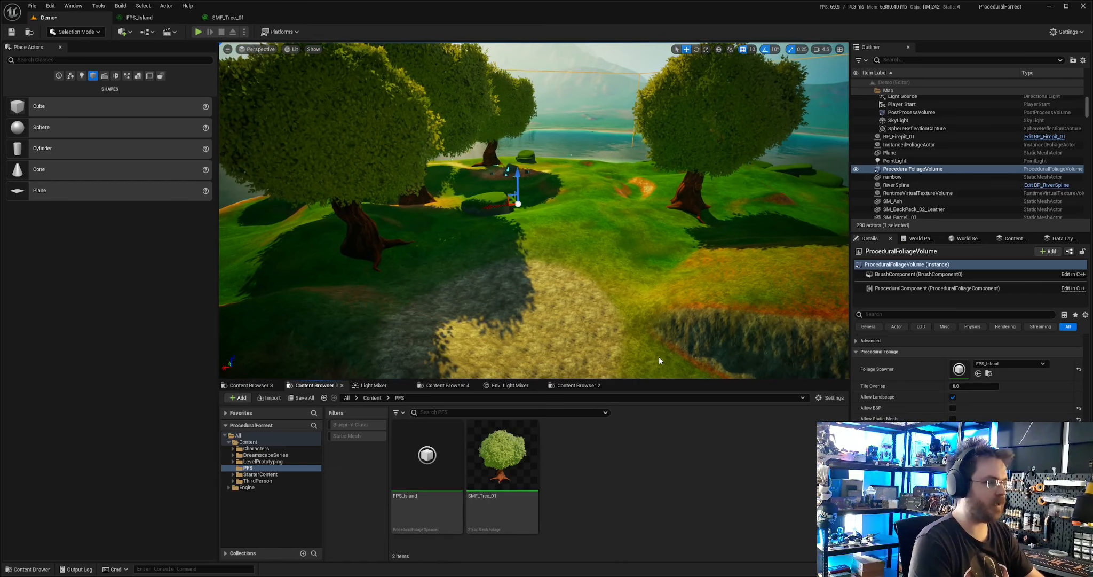
{"action": "left_click", "coordinate": [776, 420]}
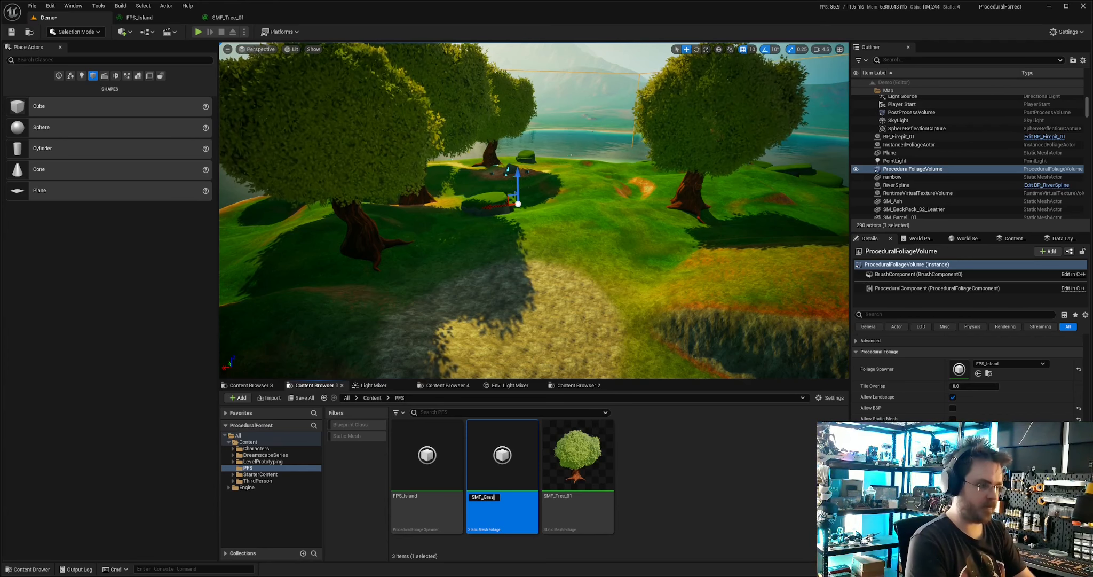
{"action": "key", "text": "Return"}
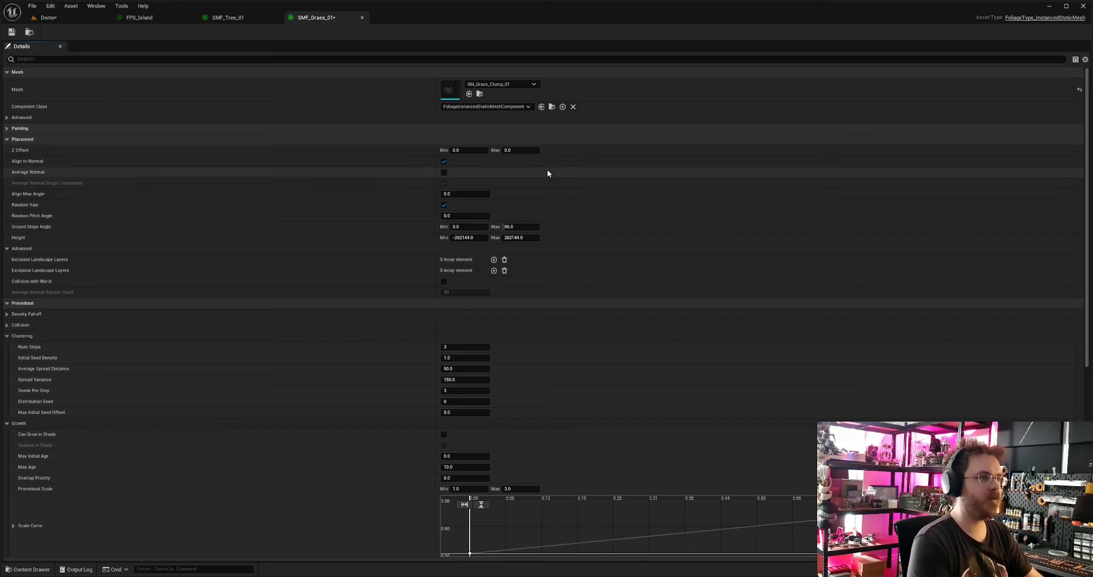
{"action": "left_click", "coordinate": [11, 31]}
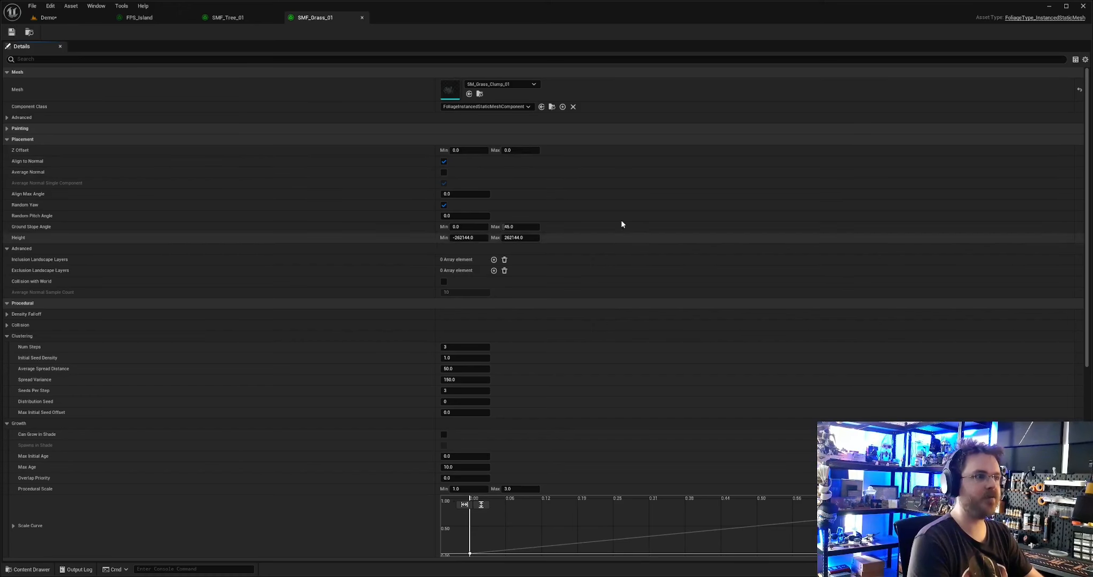
- Assign SMF_Grass_01 as the second foliage type of FPS_Island, save, and resimulate the Demo level to inspect the grass
{"action": "left_click", "coordinate": [162, 19]}
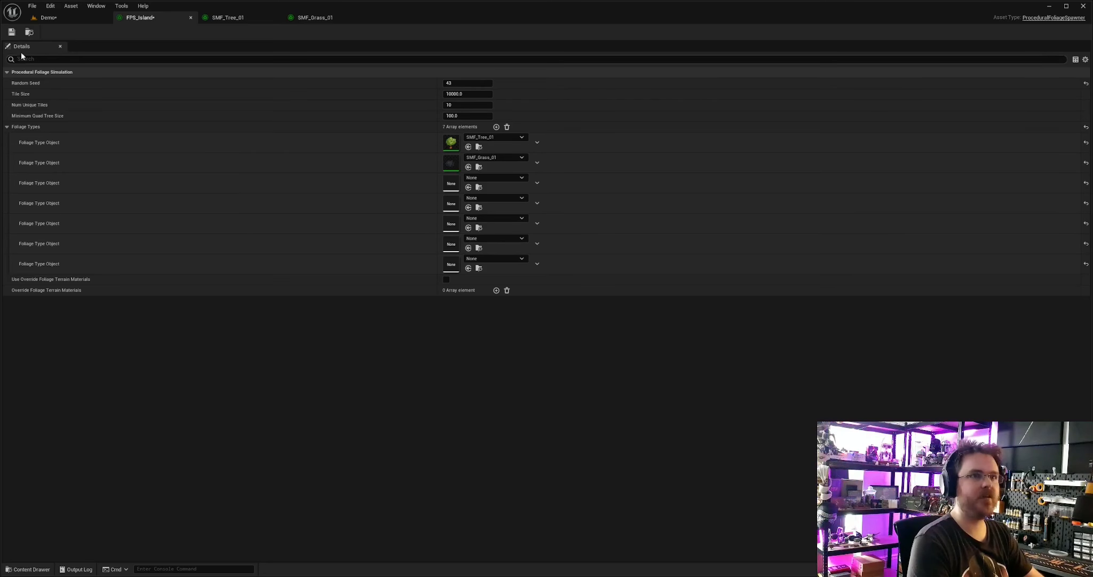
{"action": "left_click", "coordinate": [59, 21]}
{"action": "key", "text": "s"}
{"action": "right_click_drag", "start_coordinate": [510, 241], "coordinate": [506, 248]}
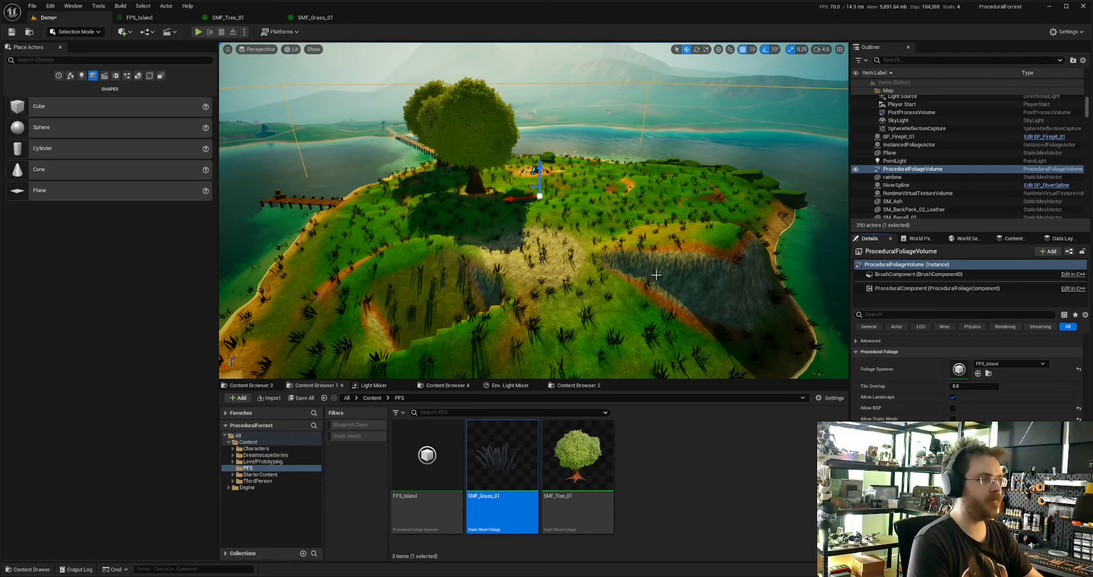
{"action": "key", "text": "d"}
{"action": "mouse_move", "coordinate": [534, 213]}
{"action": "right_mouse_down"}
{"action": "mouse_move", "coordinate": [406, 227]}
{"action": "mouse_move", "coordinate": [592, 213]}
{"action": "mouse_move", "coordinate": [520, 200]}
{"action": "mouse_move", "coordinate": [530, 203]}
{"action": "right_mouse_up"}
{"action": "key", "text": "s"}
{"action": "key", "text": "w"}
{"action": "key", "text": "s"}
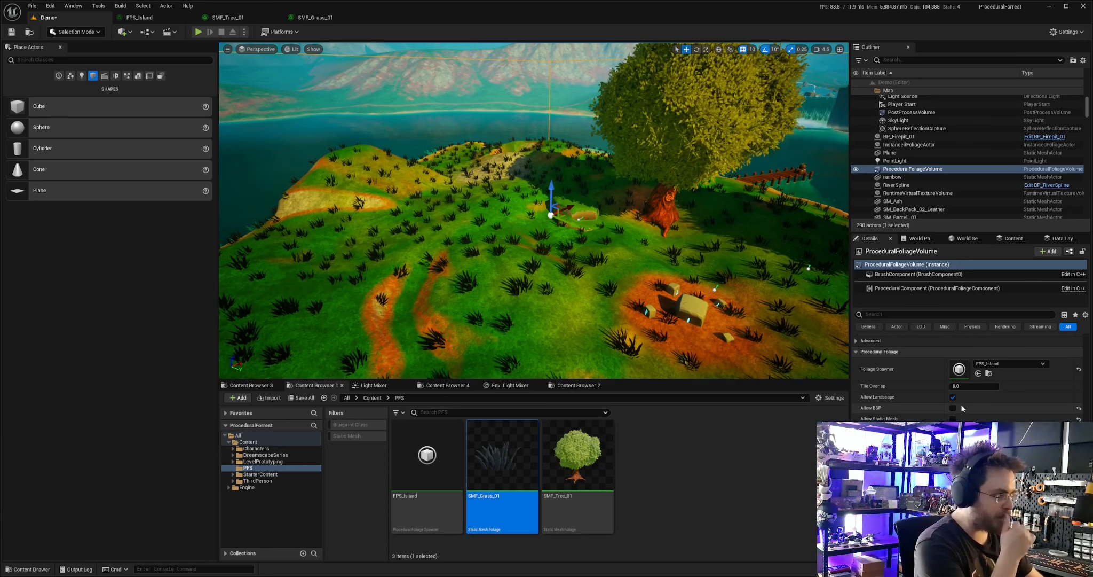
- Set SMF_Grass_01's Average Spread Distance and Spread Variance both to 10
{"action": "left_click", "coordinate": [310, 18]}
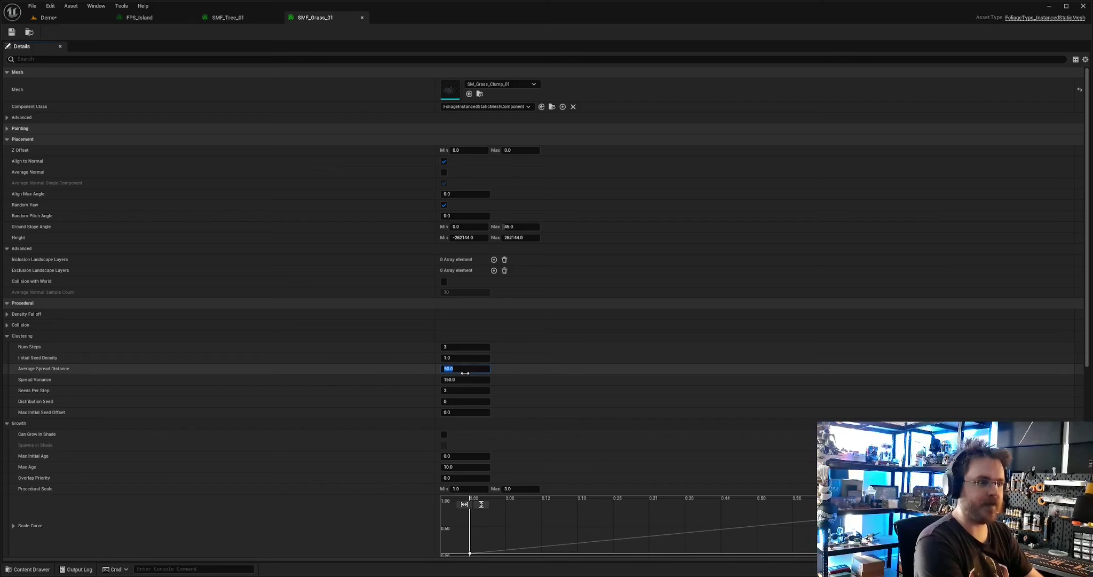
{"action": "type", "text": "1"}
{"action": "key", "text": "Return"}
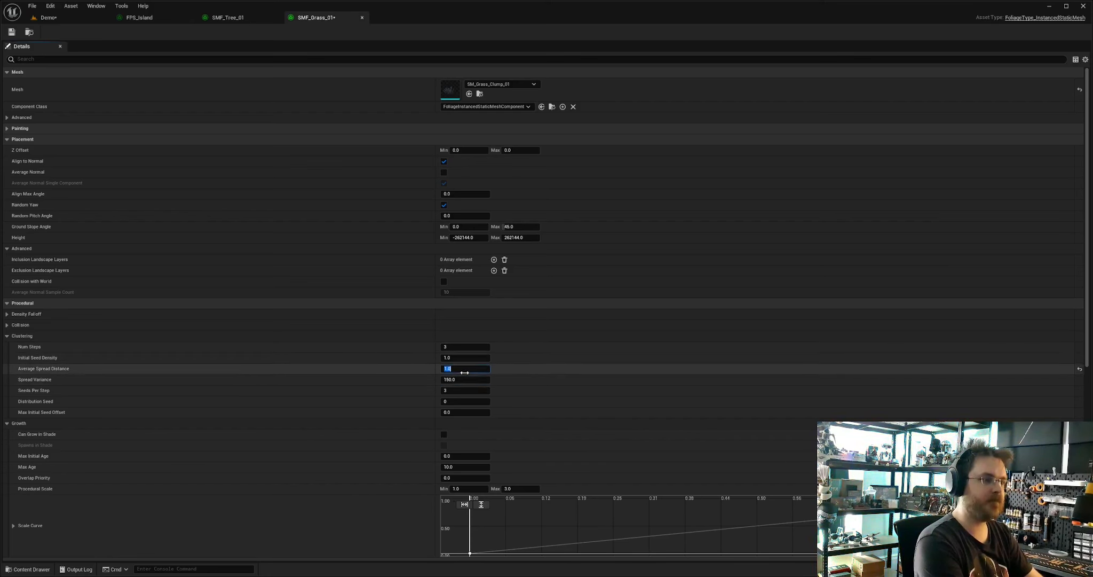
{"action": "type", "text": "10"}
{"action": "key", "text": "Tab"}
{"action": "type", "text": "10"}
{"action": "key", "text": "Return"}
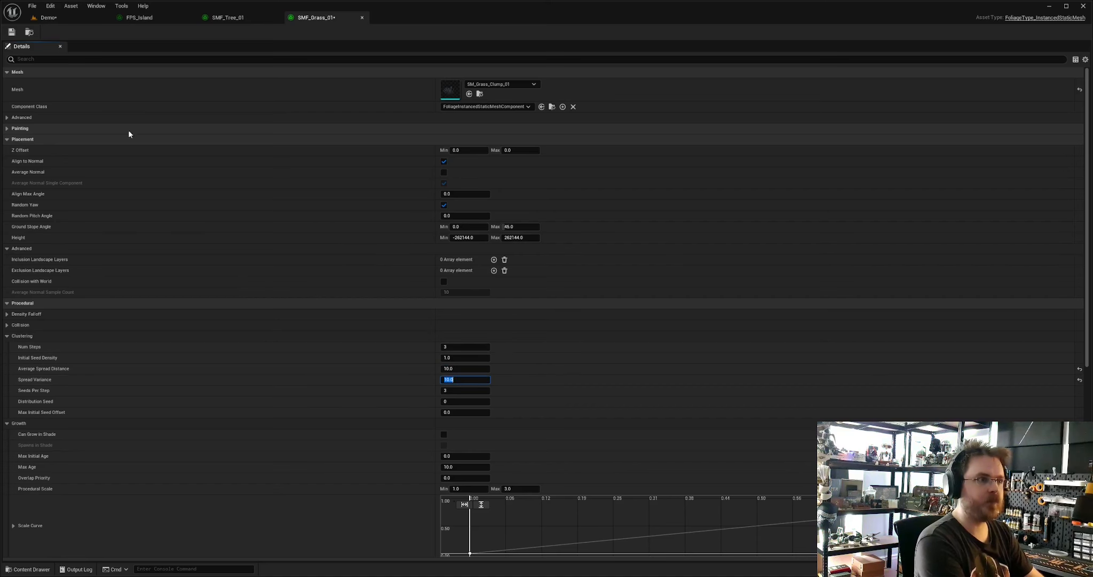
- Save SMF_Grass_01, resimulate the foliage in the Demo level and inspect the grass coverage across the island
{"action": "left_click", "coordinate": [228, 22]}
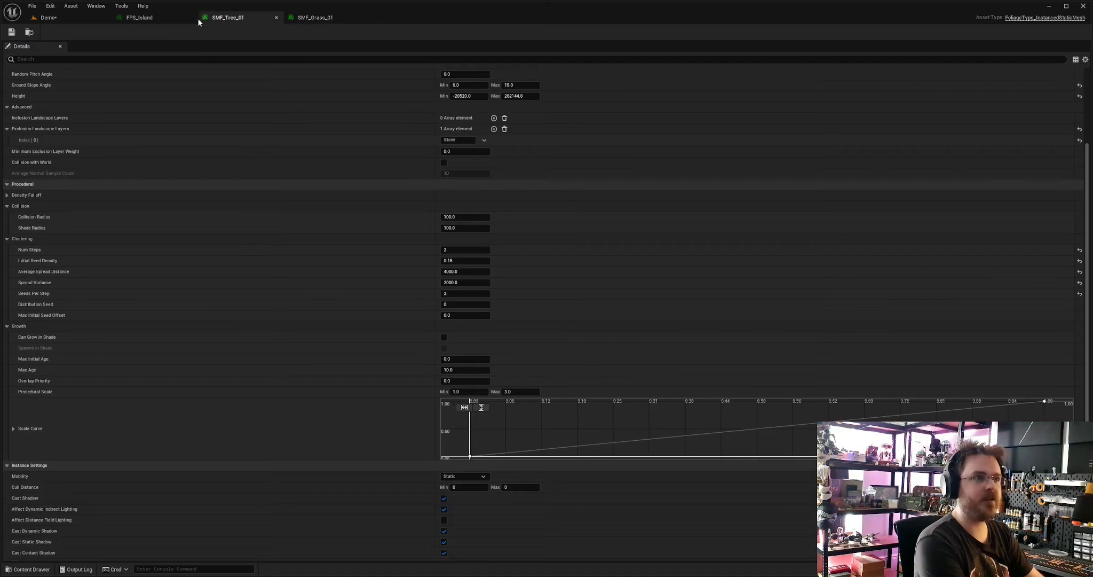
{"action": "left_click", "coordinate": [163, 17]}
{"action": "left_click", "coordinate": [72, 19]}
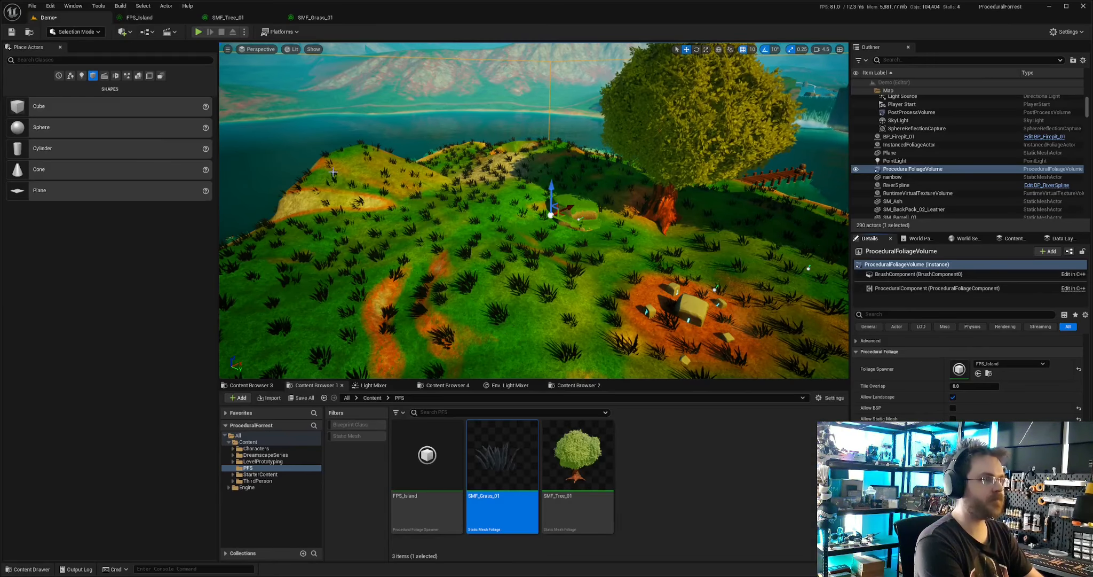
{"action": "key", "text": "s"}
{"action": "right_click_drag", "start_coordinate": [333, 172], "coordinate": [262, 172]}
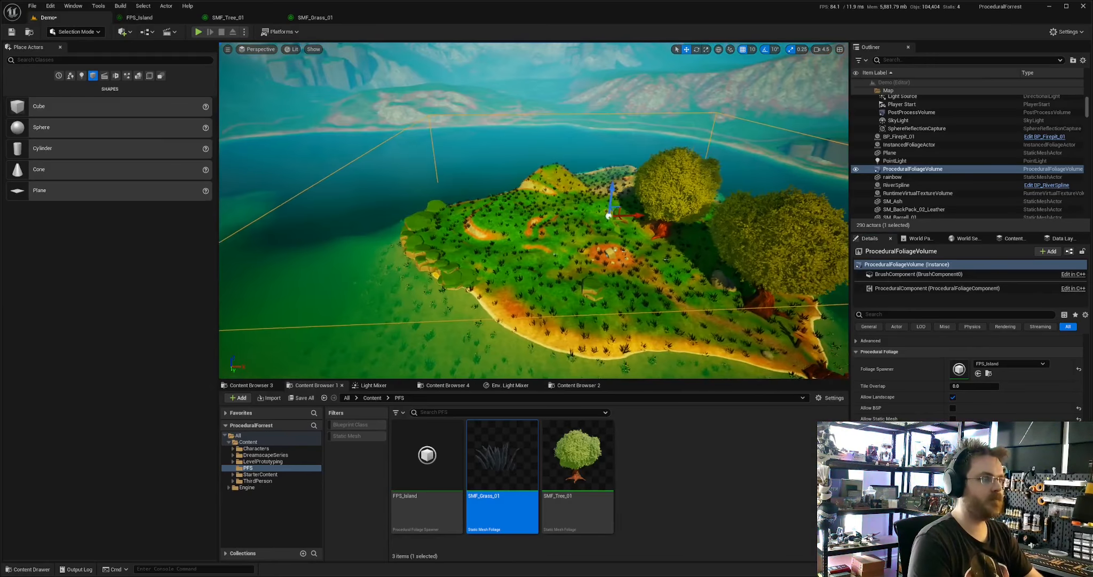
{"action": "right_click_drag", "start_coordinate": [242, 58], "coordinate": [243, 86]}
- Set SMF_Grass_01's Num Steps and Seeds Per Step both to 5
{"action": "left_click", "coordinate": [289, 19]}
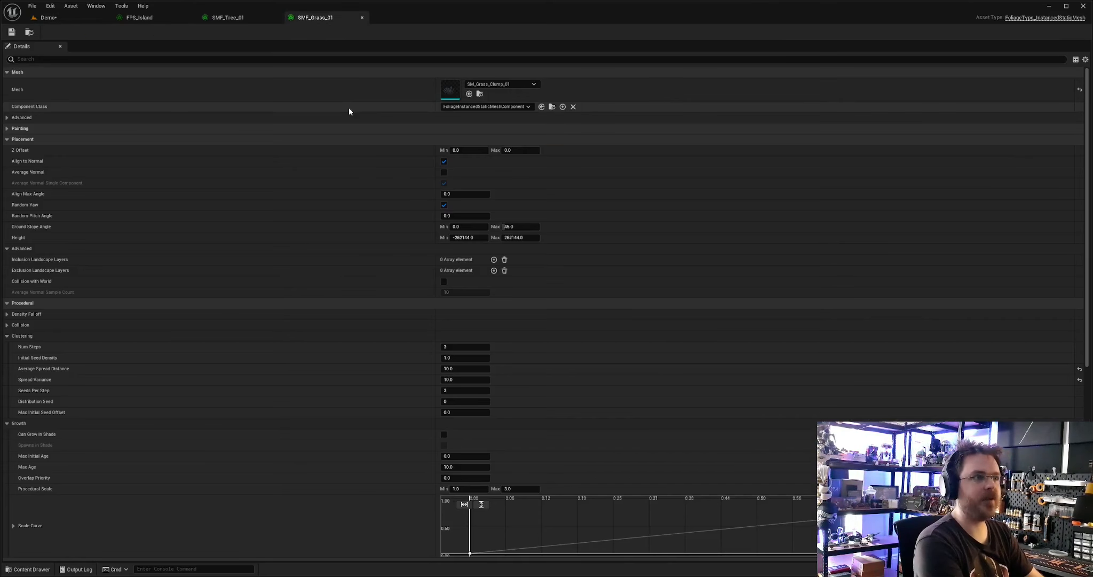
{"action": "type", "text": "5"}
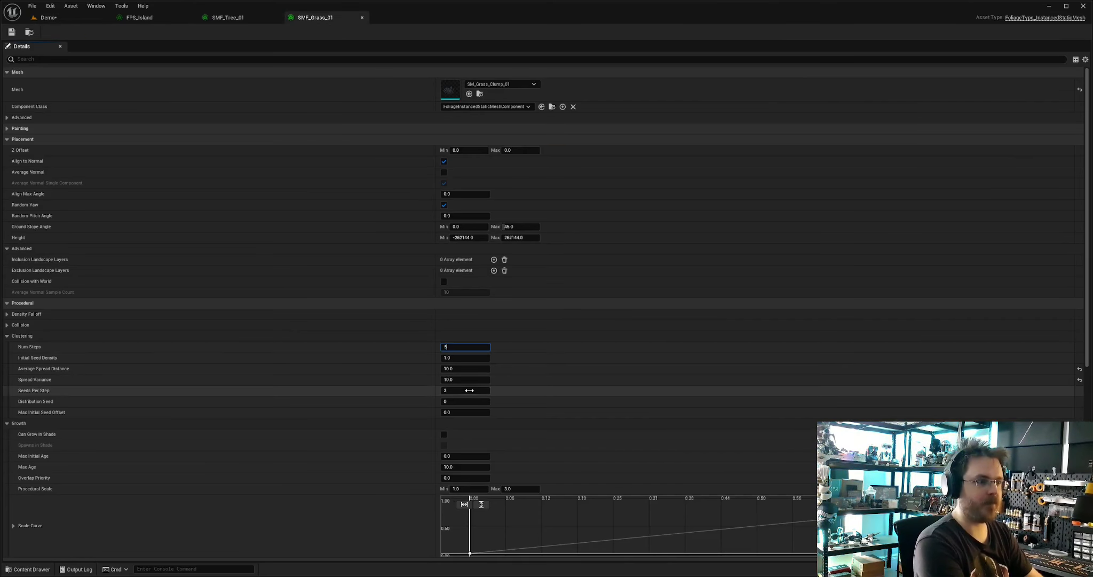
{"action": "key", "text": "Return"}
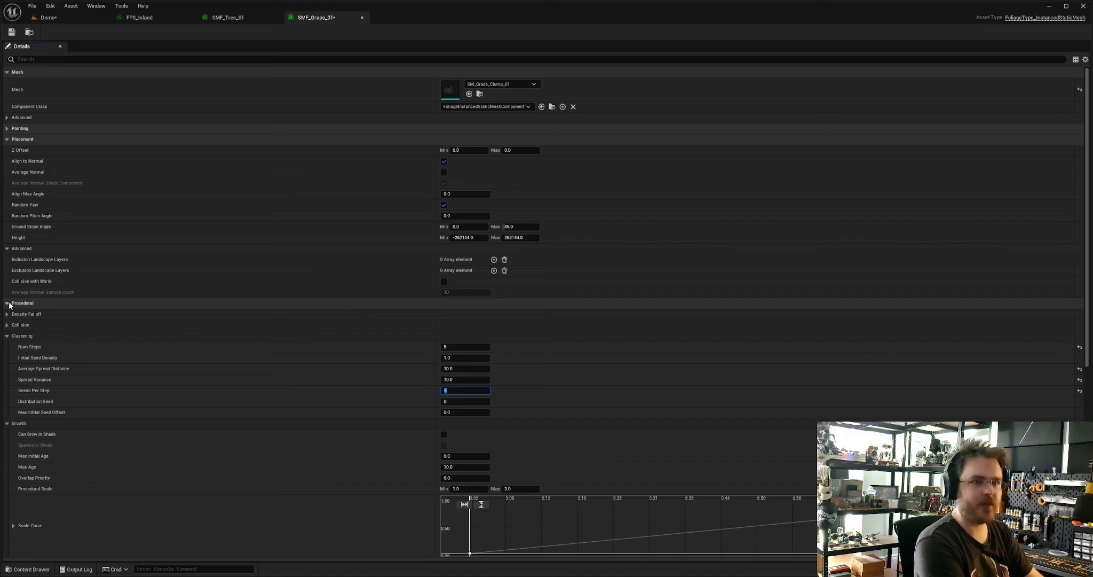
- Set the Collision Radius and Shade Radius of SMF_Grass_01 both to 10
{"action": "left_click", "coordinate": [16, 326]}
{"action": "left_click", "coordinate": [465, 338]}
{"action": "type", "text": "10"}
{"action": "left_click", "coordinate": [464, 346]}
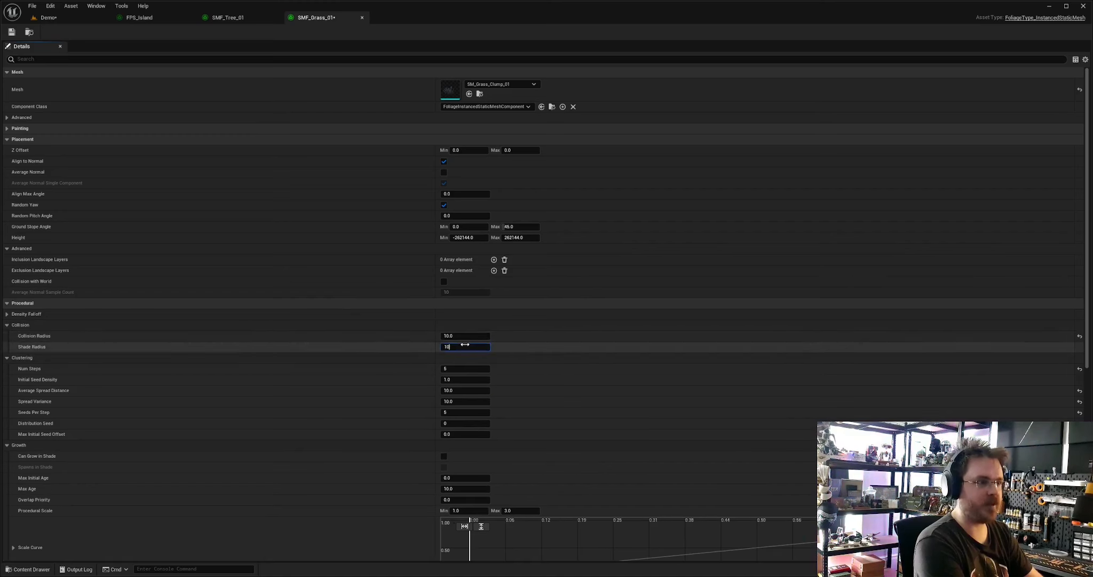
{"action": "type", "text": "10"}
{"action": "key", "text": "Return"}
- Save SMF_Grass_01, resimulate and inspect the grass in the Demo level, and compare its settings with SMF_Tree_01's
{"action": "left_click", "coordinate": [47, 18]}
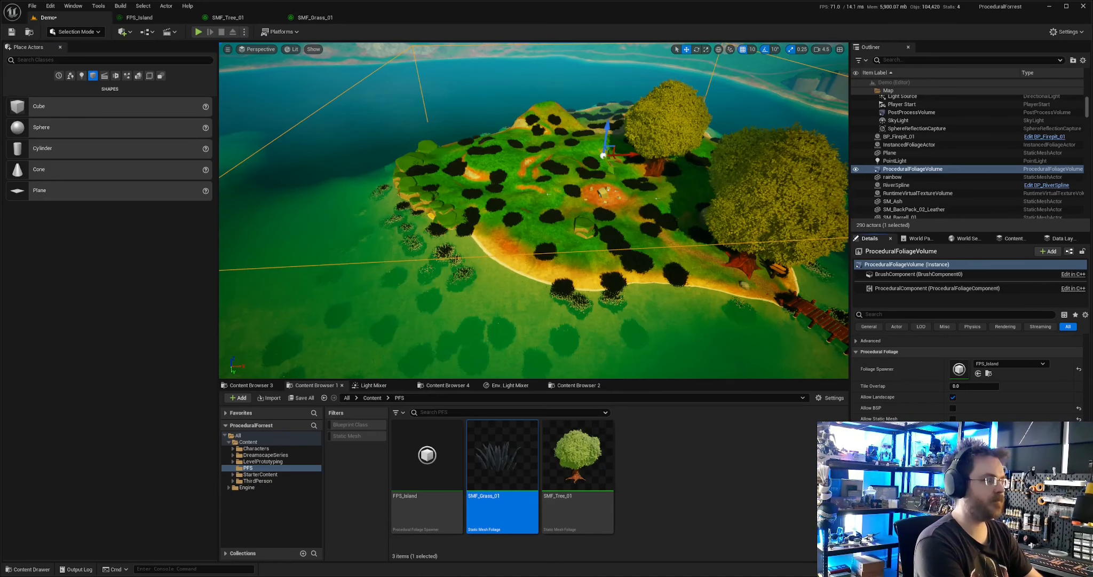
{"action": "right_click_drag", "start_coordinate": [680, 319], "coordinate": [748, 315]}
{"action": "key", "text": "w"}
{"action": "left_click", "coordinate": [228, 18]}
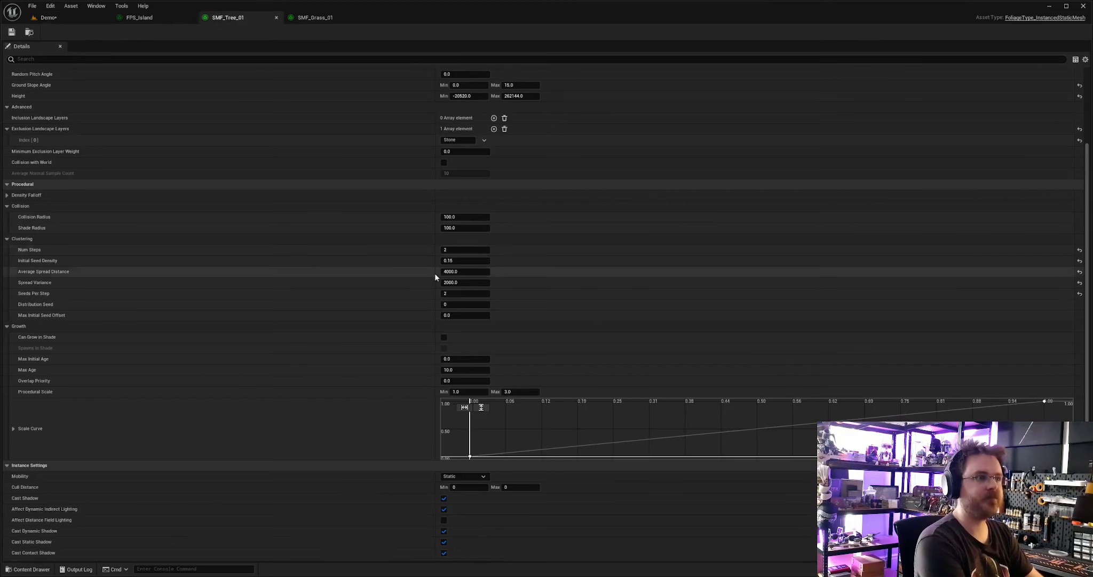
{"action": "left_click", "coordinate": [315, 18]}
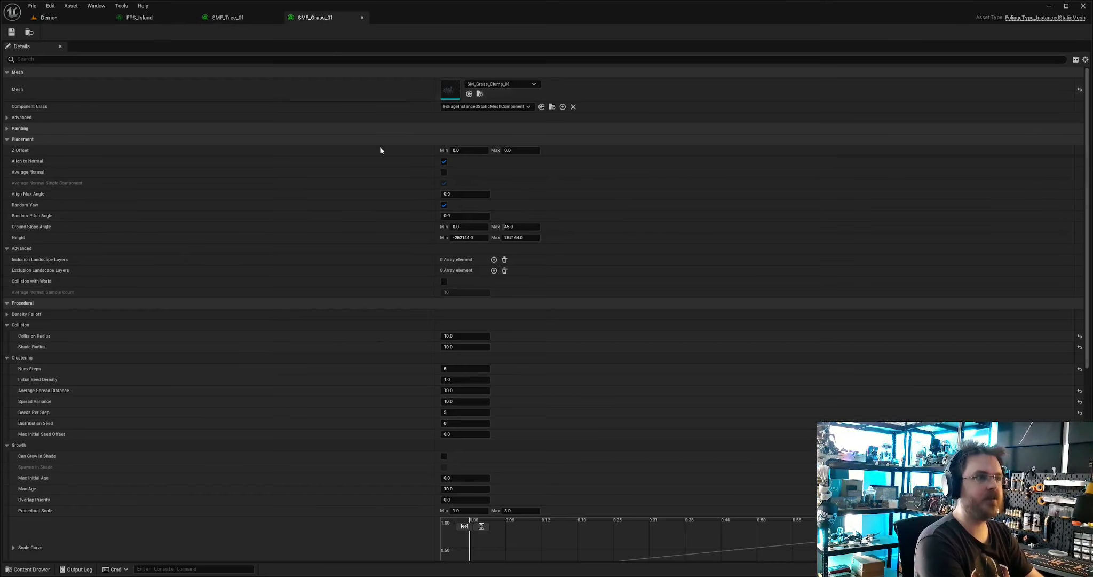
- Set SMF_Grass_01's Collision Radius and Shade Radius to 20, and its Average Spread Distance and Spread Variance to 100
{"action": "left_click", "coordinate": [466, 336]}
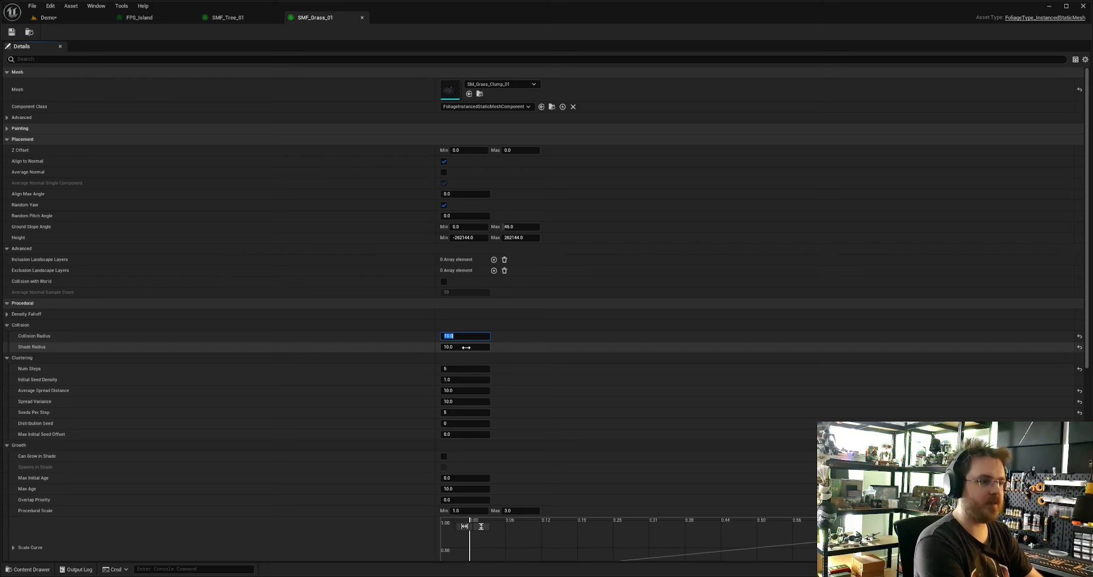
{"action": "type", "text": "20"}
{"action": "key", "text": "Tab"}
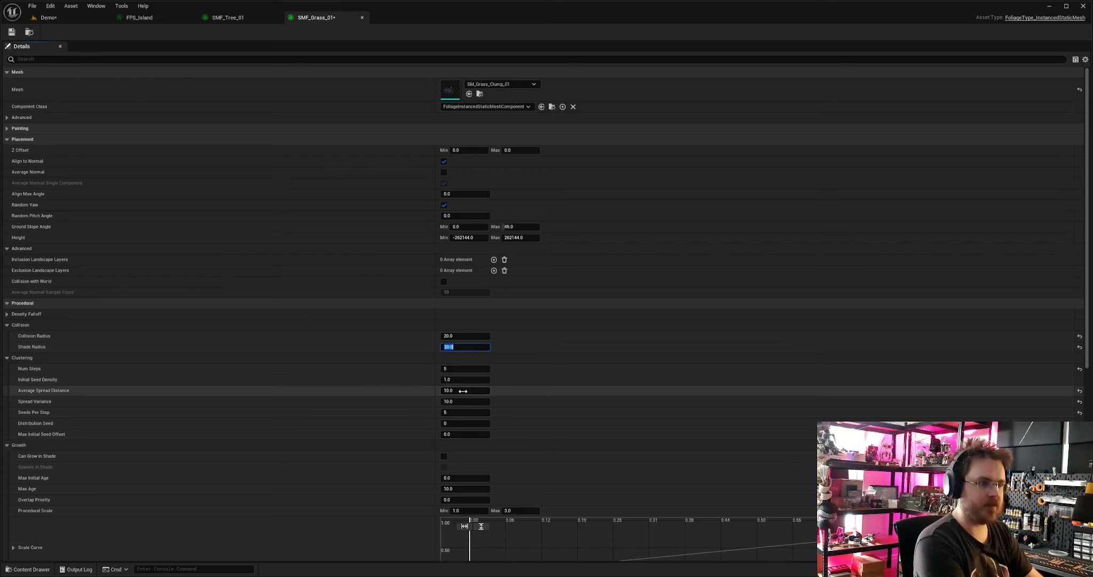
{"action": "type", "text": "10"}
{"action": "left_click", "coordinate": [466, 404]}
{"action": "type", "text": "1"}
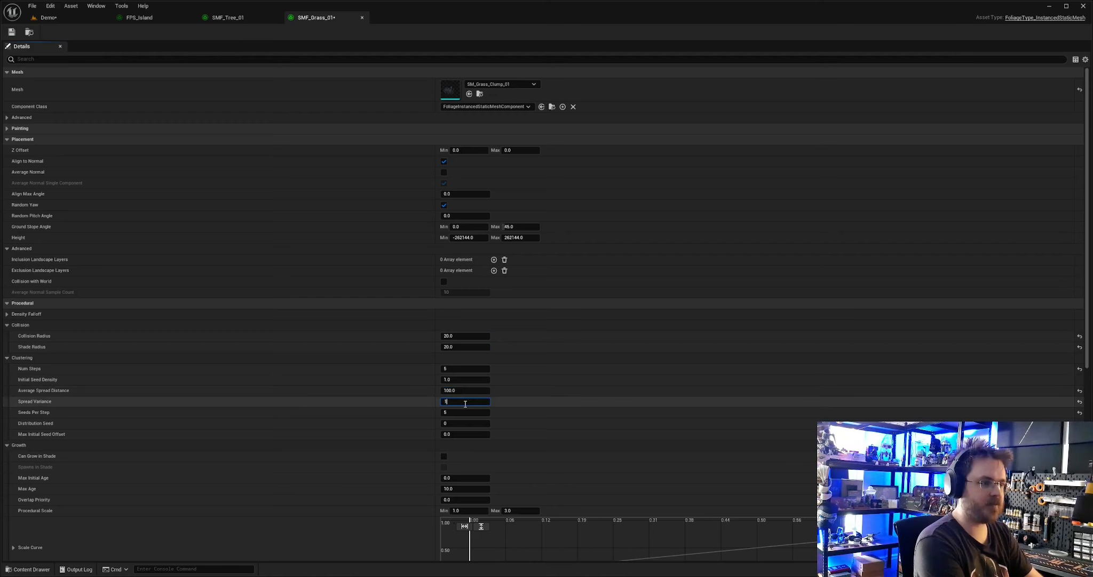
{"action": "type", "text": "00"}
{"action": "key", "text": "Return"}
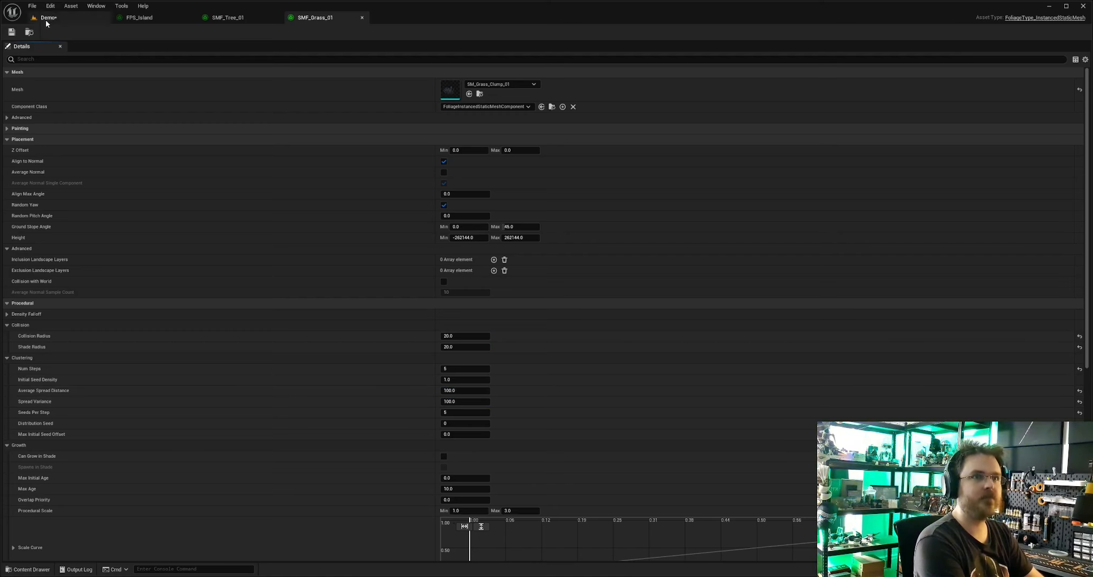
- Inspect the grass coverage across the island and beneath the trees in the Demo level
{"action": "left_click", "coordinate": [46, 20]}
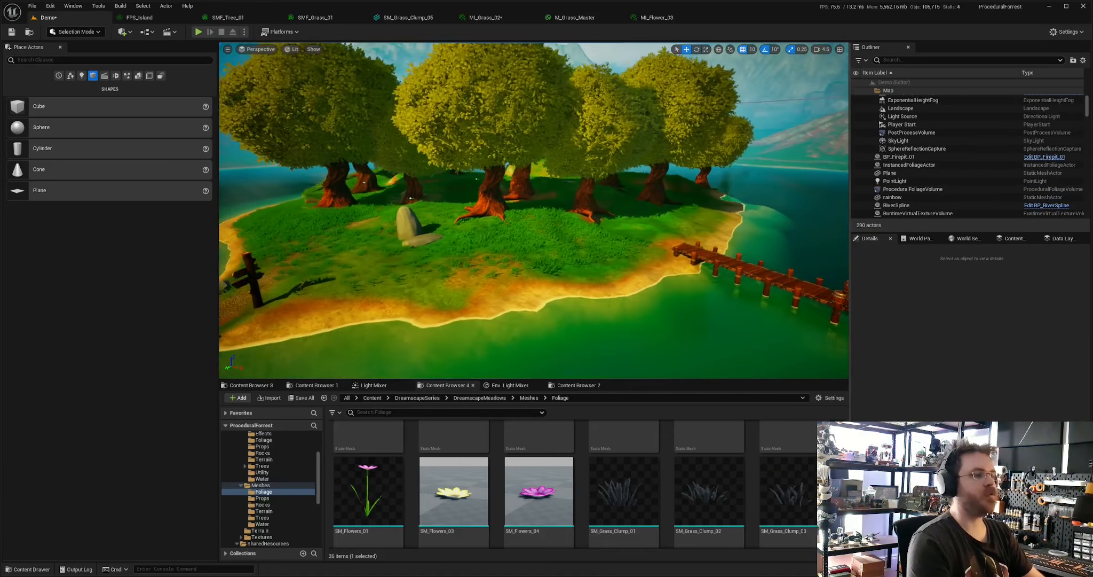
{"action": "key", "text": "s"}
{"action": "right_click_drag", "start_coordinate": [684, 218], "coordinate": [684, 218]}
{"action": "key", "text": "d"}
{"action": "key", "text": "w"}
{"action": "key", "text": "s"}
{"action": "key", "text": "w"}
{"action": "key", "text": "s"}
{"action": "key", "text": "w"}
{"action": "right_click_drag", "start_coordinate": [617, 185], "coordinate": [617, 186]}
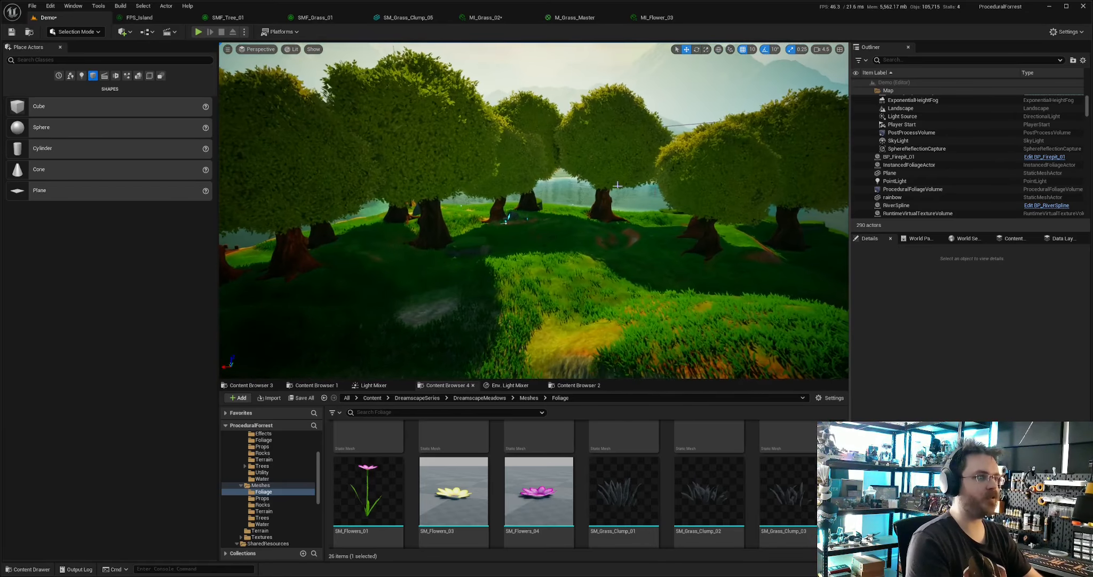
- Close the leftover grass and flower asset editors and compare SMF_Grass_01's and SMF_Tree_01's settings with the foliage on the island
{"action": "left_click", "coordinate": [448, 17]}
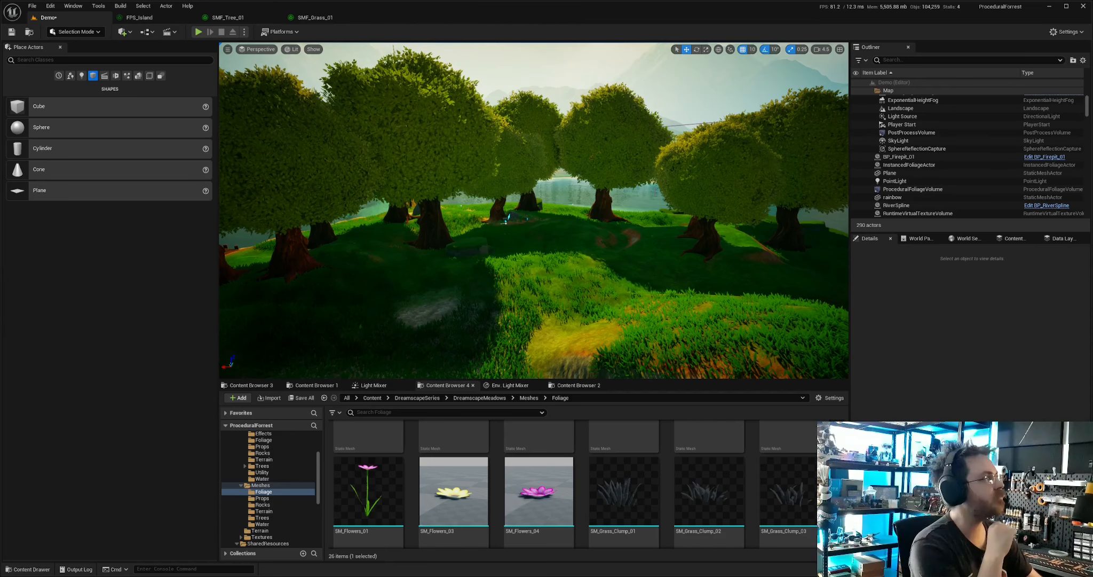
{"action": "left_click", "coordinate": [318, 17]}
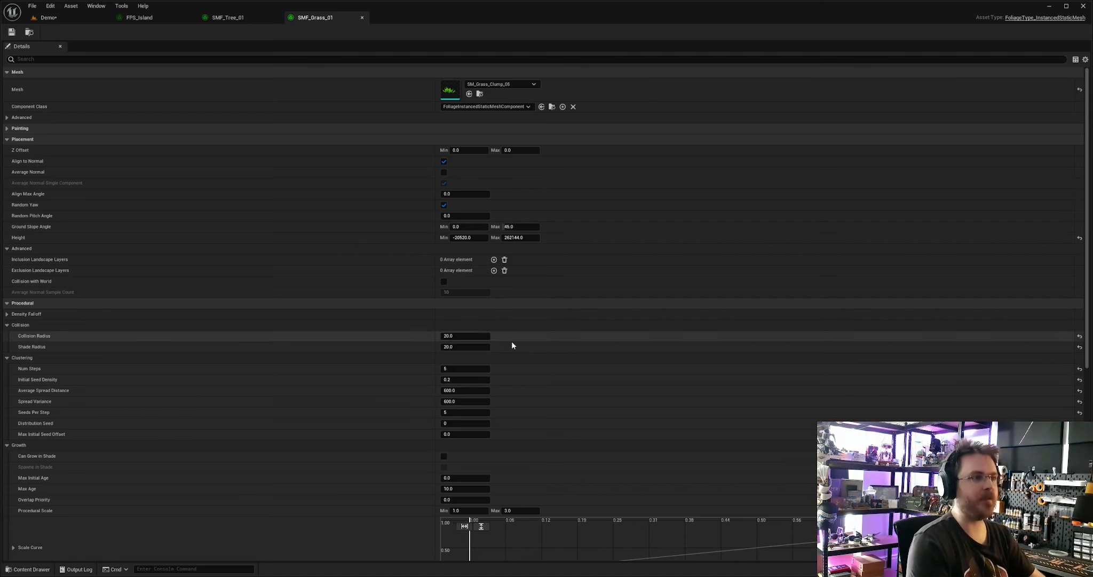
{"action": "left_click", "coordinate": [243, 18]}
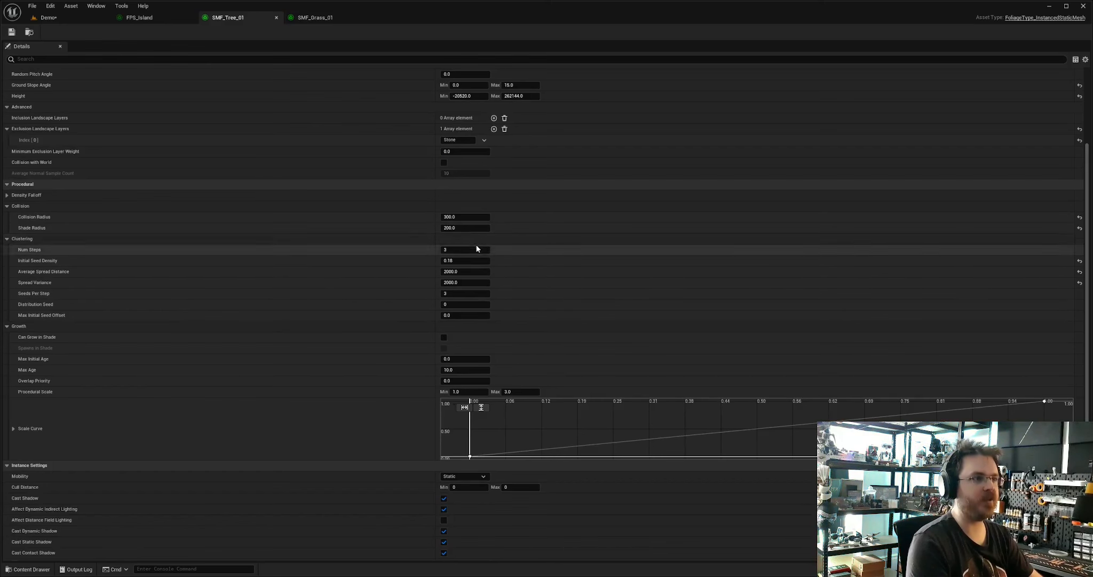
{"action": "left_click", "coordinate": [151, 19]}
{"action": "left_click", "coordinate": [75, 19]}
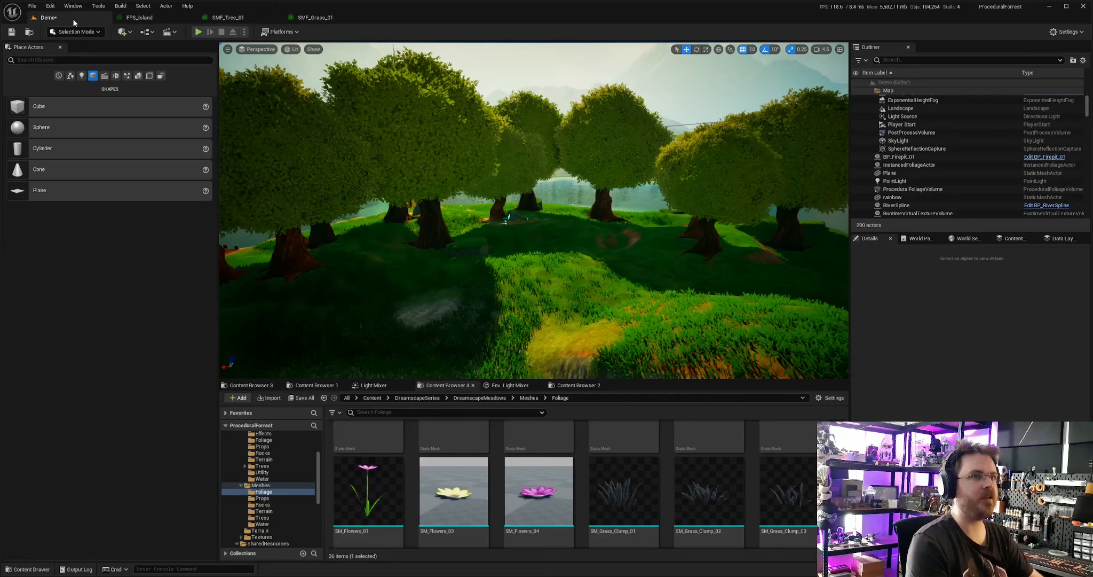
{"action": "right_click_drag", "start_coordinate": [534, 211], "coordinate": [529, 267]}
{"action": "right_click_drag", "start_coordinate": [564, 330], "coordinate": [592, 299]}
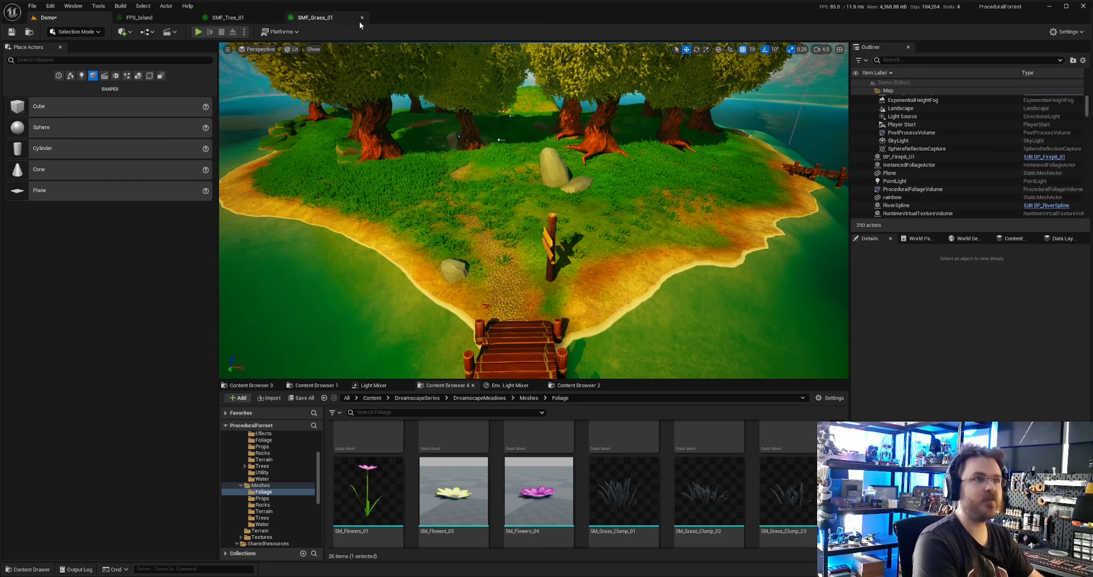
- Add Stone as an exclusion landscape layer of SMF_Grass_01 and check the paint layer names of the Demo level's landscape
{"action": "left_click", "coordinate": [335, 20]}
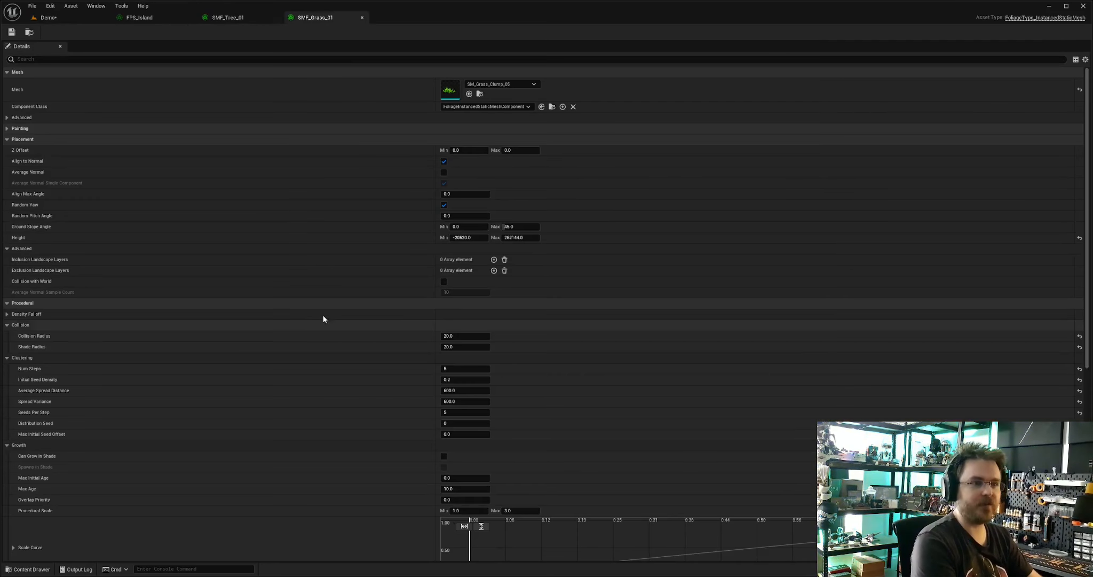
{"action": "left_click", "coordinate": [494, 270]}
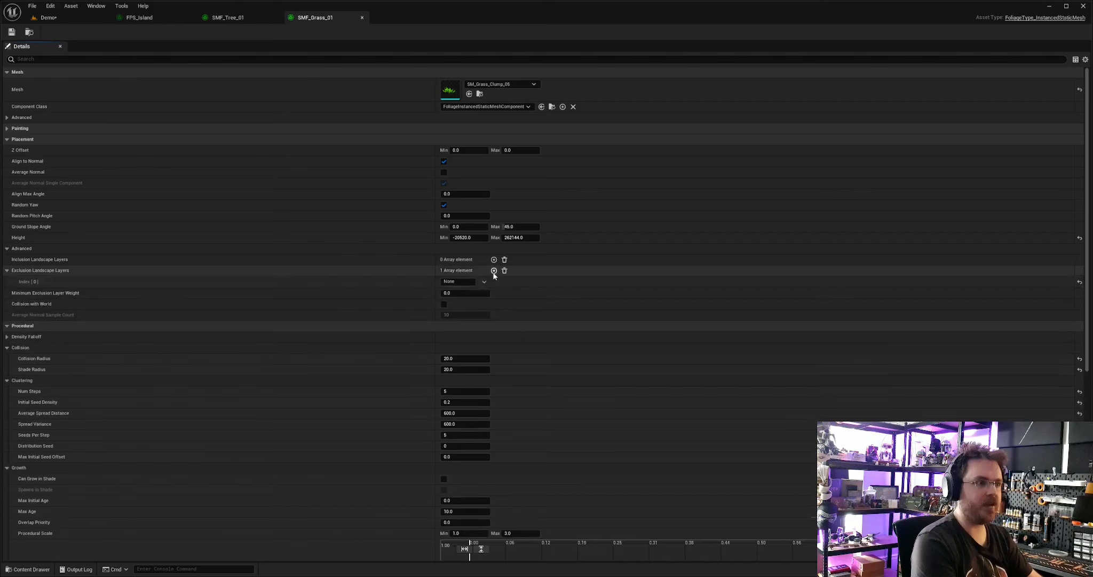
{"action": "left_click", "coordinate": [70, 18]}
{"action": "right_click_drag", "start_coordinate": [509, 282], "coordinate": [488, 262]}
{"action": "key", "text": "shift+2"}
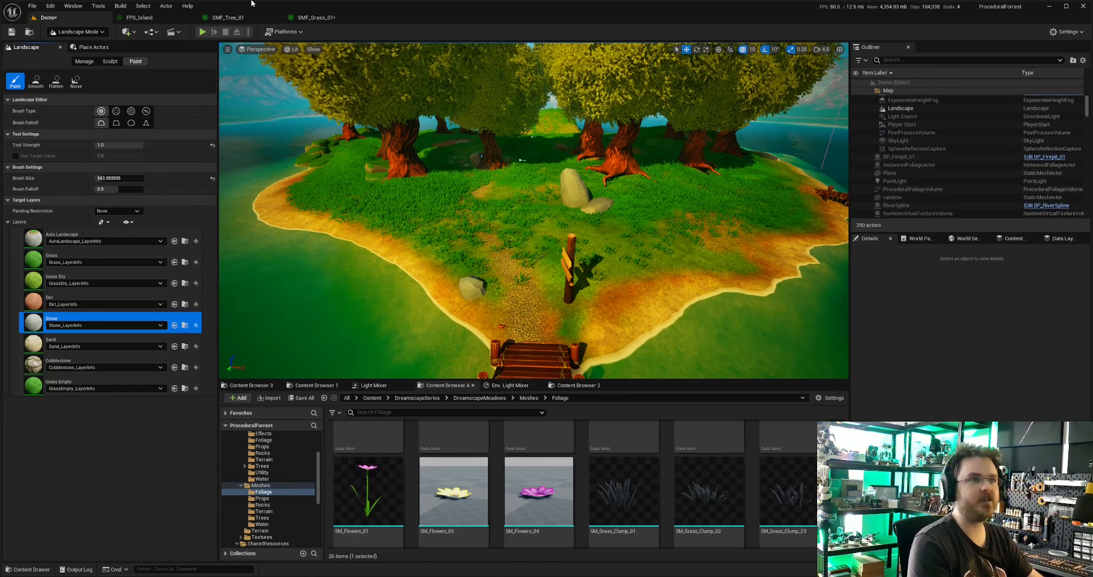
- Add Cobblestone and Sand to SMF_Grass_01's exclusion landscape layers and save the asset
{"action": "left_click", "coordinate": [323, 17]}
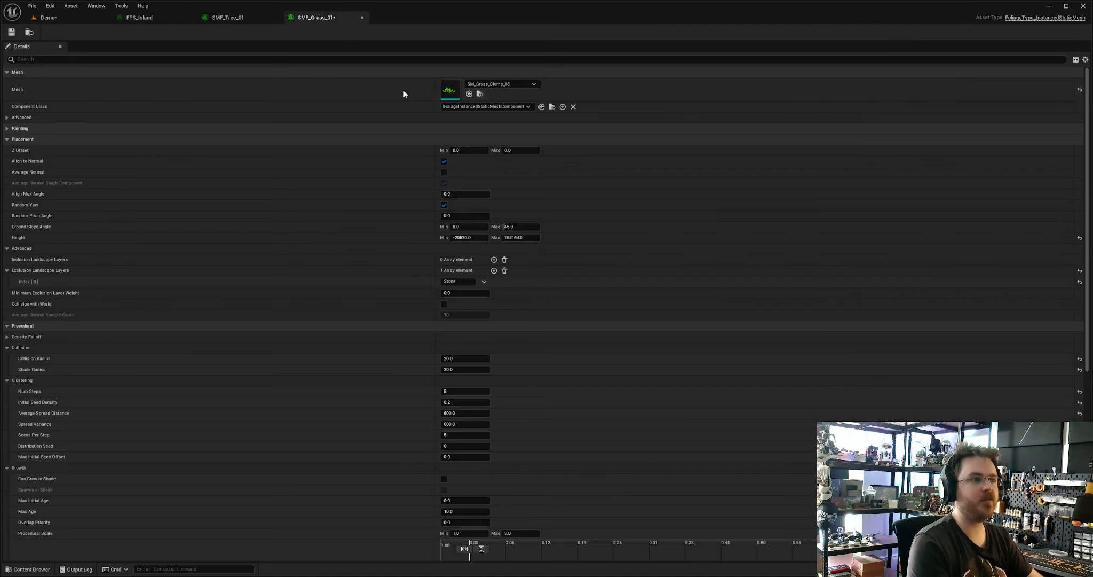
{"action": "left_click", "coordinate": [469, 293]}
{"action": "left_click", "coordinate": [494, 271]}
{"action": "left_click", "coordinate": [494, 271]}
{"action": "left_click", "coordinate": [448, 292]}
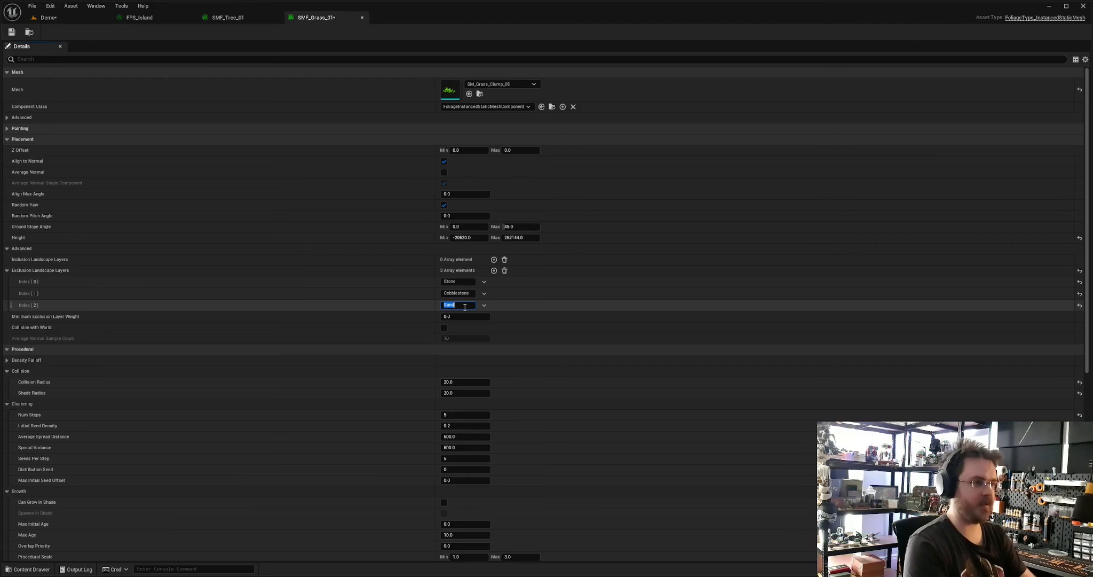
{"action": "left_click", "coordinate": [11, 32]}
- Select the ProceduralFoliageVolume in the Demo level, resimulate the foliage and inspect the grass along the path and on the mound
{"action": "left_click", "coordinate": [73, 16]}
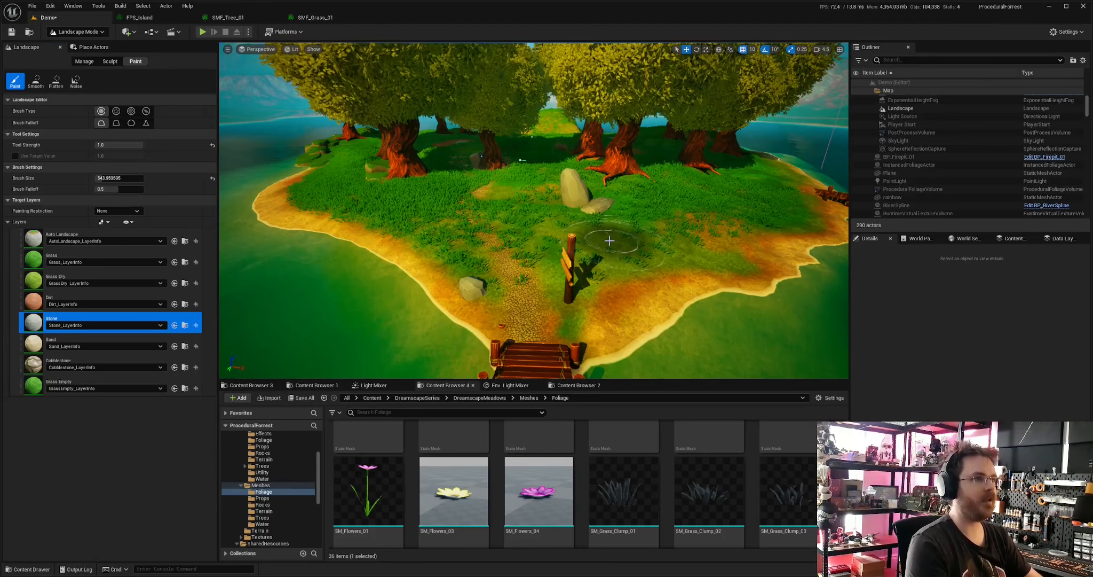
{"action": "right_click_drag", "start_coordinate": [609, 241], "coordinate": [657, 206]}
{"action": "key", "text": "shift+1"}
{"action": "left_click", "coordinate": [658, 228]}
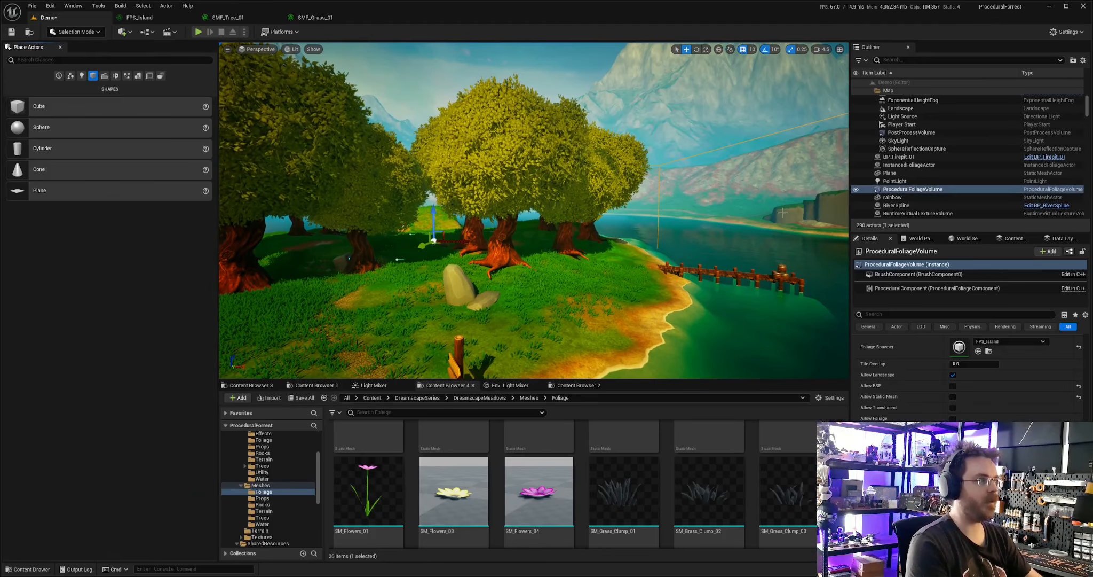
{"action": "right_click_drag", "start_coordinate": [614, 285], "coordinate": [526, 315]}
{"action": "key", "text": "s"}
{"action": "key", "text": "w"}
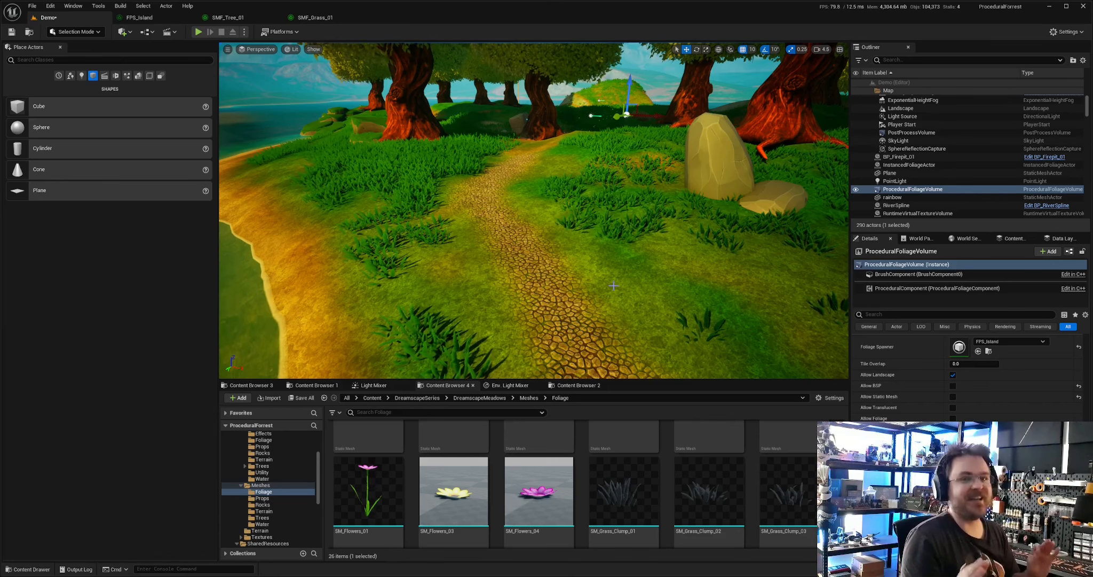
{"action": "key", "text": "w"}
{"action": "right_click_drag", "start_coordinate": [613, 278], "coordinate": [611, 218]}
- Set SMF_Grass_01's maximum Ground Slope Angle to 10 and save the asset
{"action": "left_click", "coordinate": [303, 19]}
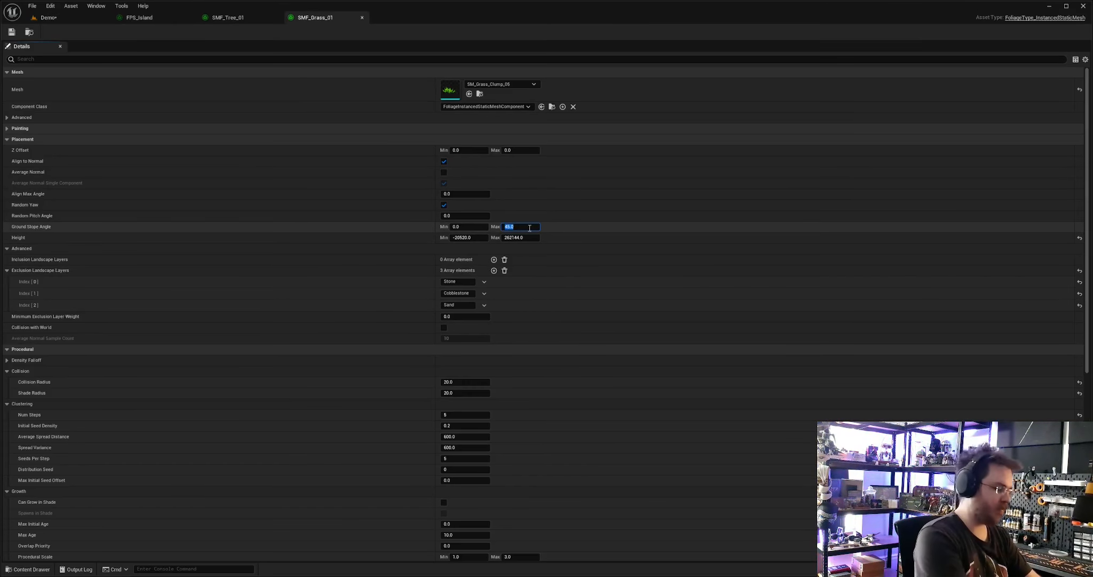
{"action": "type", "text": "10"}
{"action": "key", "text": "Return"}
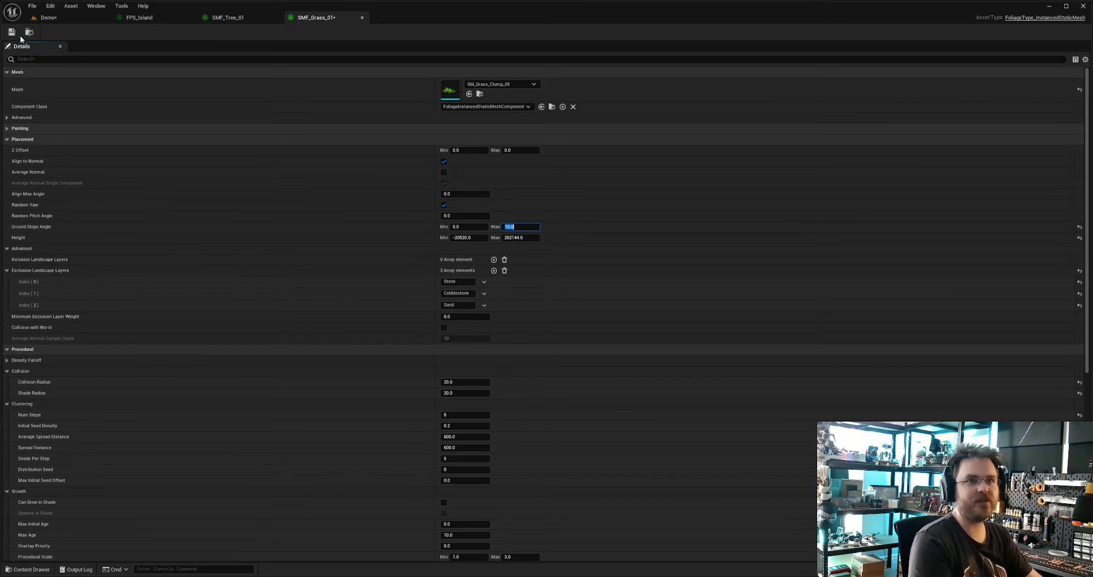
- Resimulate the foliage in the Demo level and inspect the grass on the mound's slopes and under the trees
{"action": "left_click", "coordinate": [48, 17]}
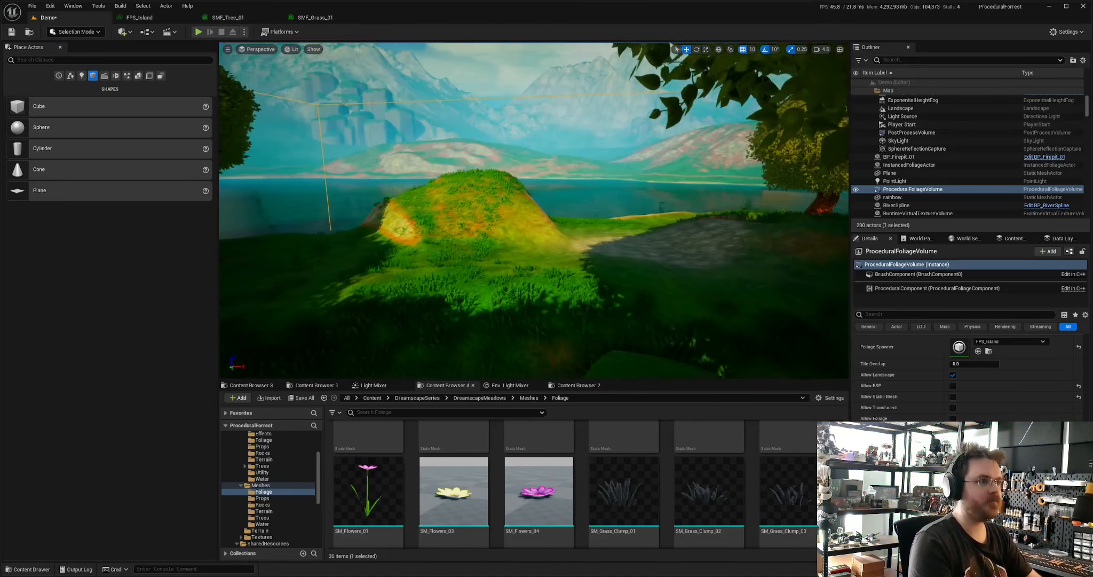
{"action": "key", "text": "w"}
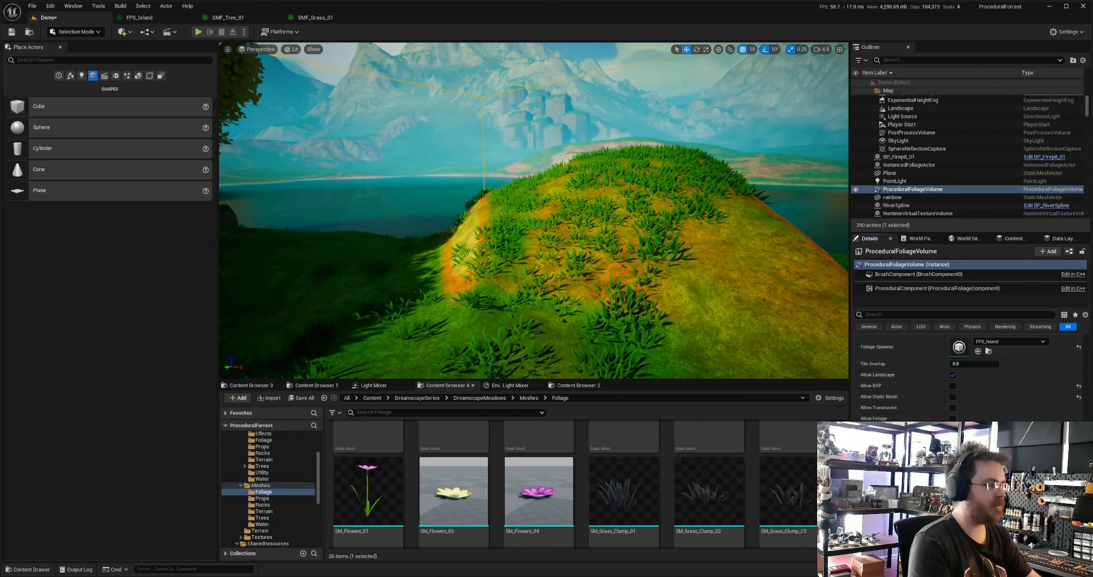
{"action": "right_click_drag", "start_coordinate": [534, 211], "coordinate": [470, 243]}
{"action": "right_click_drag", "start_coordinate": [534, 211], "coordinate": [364, 220]}
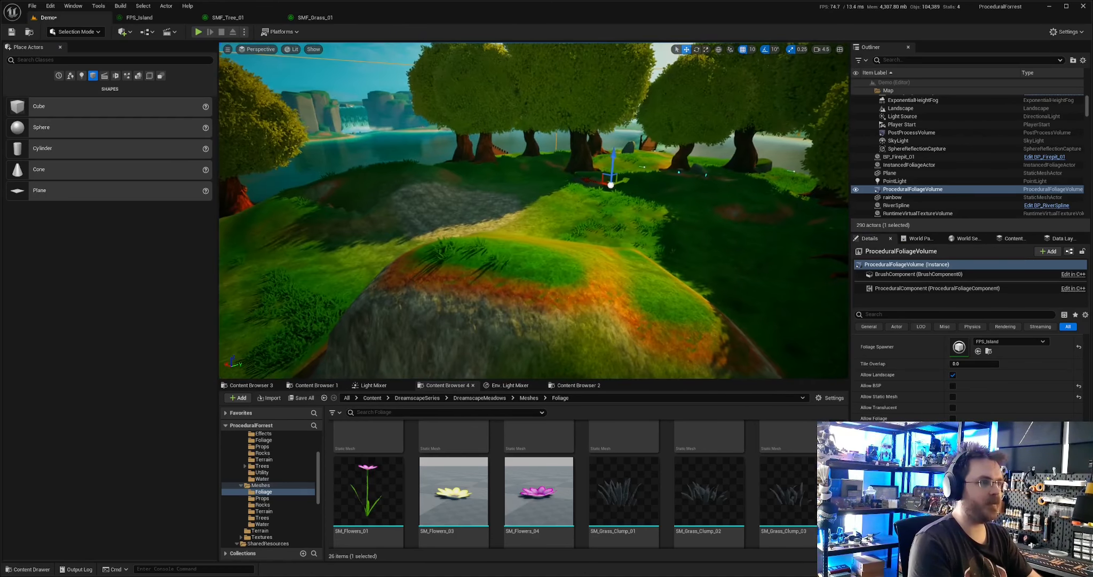
{"action": "mouse_move", "coordinate": [558, 277]}
{"action": "right_mouse_down"}
{"action": "mouse_move", "coordinate": [492, 278]}
{"action": "mouse_move", "coordinate": [550, 278]}
{"action": "right_mouse_up"}
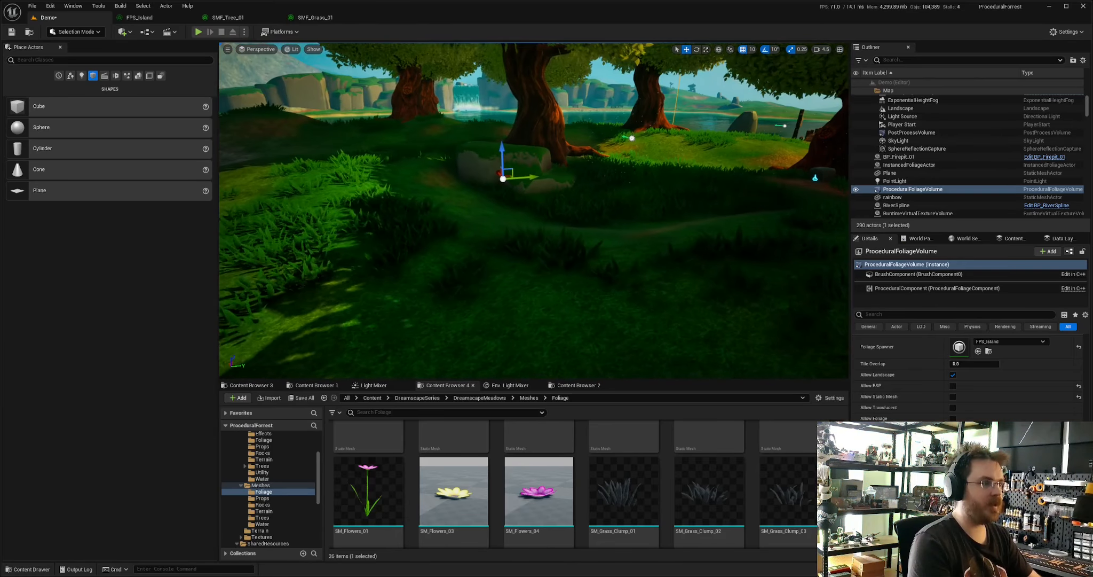
- Review SMF_Grass_01's growth settings and inspect the shaded ground beneath the island's trees
{"action": "left_click", "coordinate": [320, 18]}
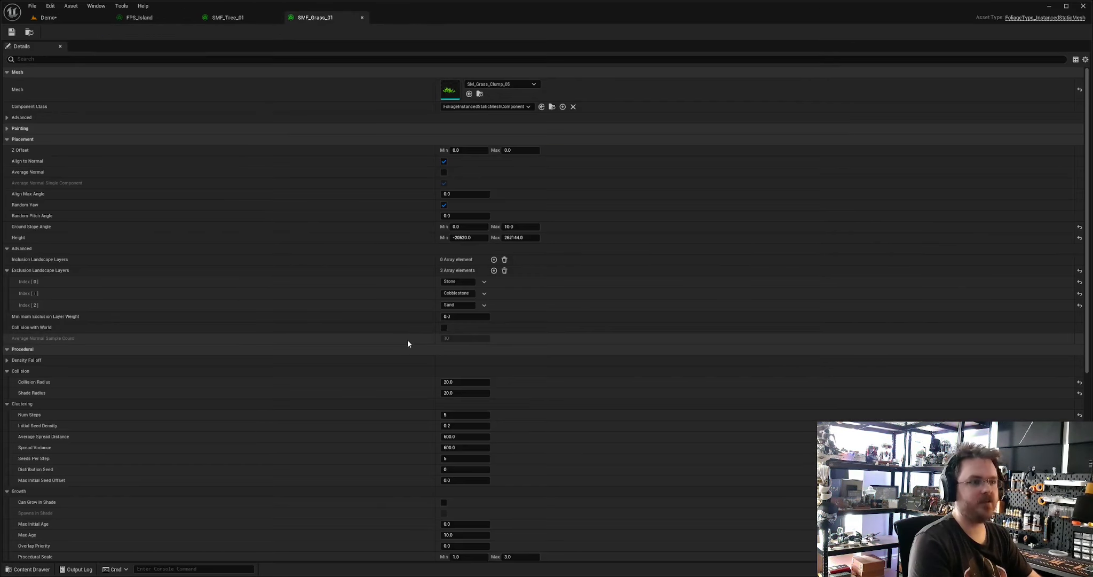
{"action": "scroll", "coordinate": [350, 334], "scroll_direction": "down", "scroll_amount": 4}
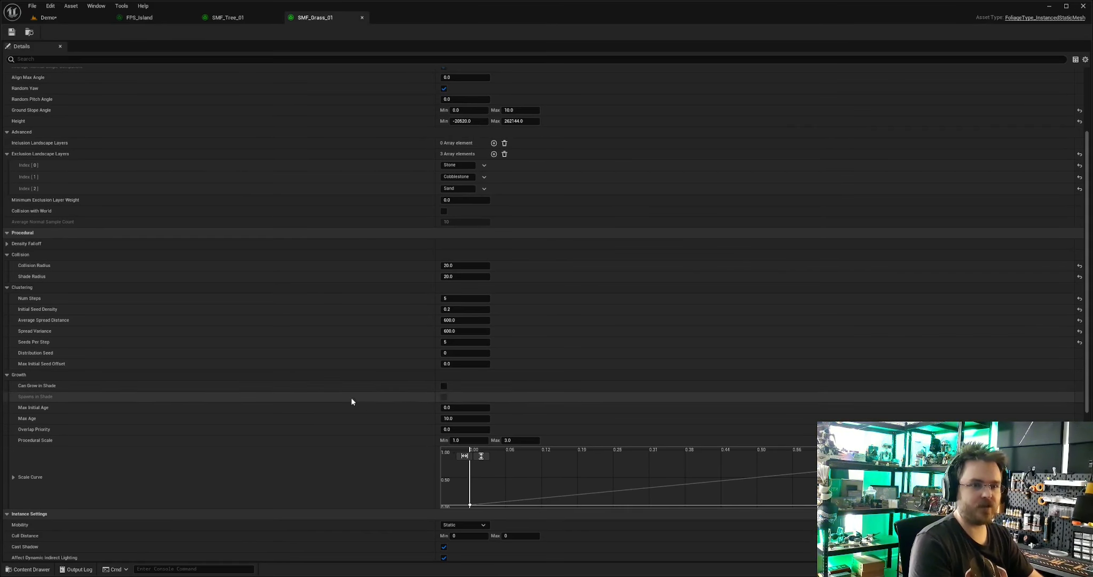
{"action": "left_click", "coordinate": [64, 21]}
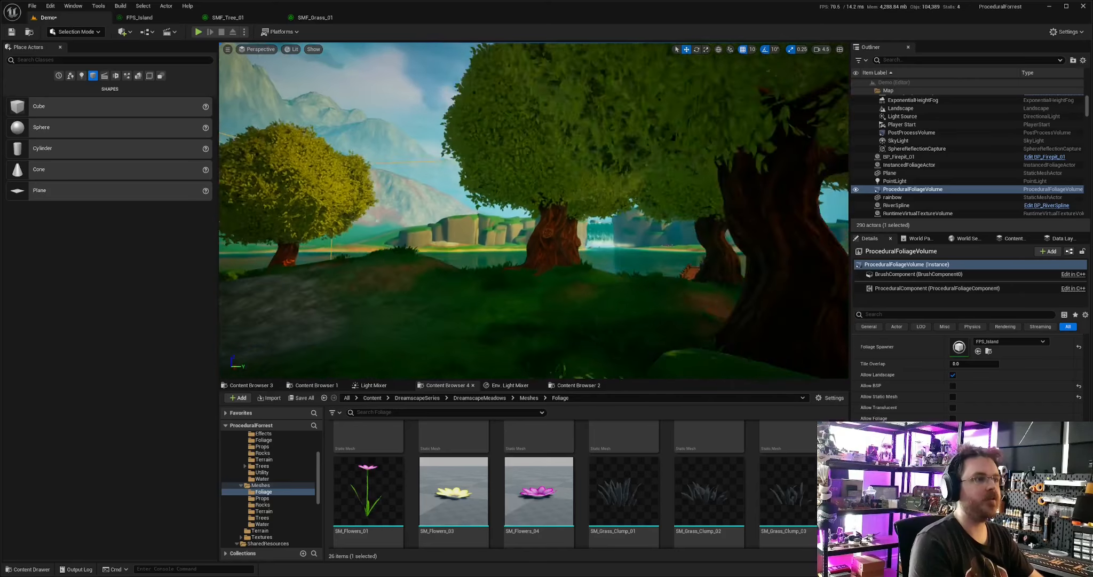
{"action": "mouse_move", "coordinate": [510, 218]}
{"action": "right_mouse_down"}
{"action": "mouse_move", "coordinate": [521, 218]}
{"action": "mouse_move", "coordinate": [510, 218]}
{"action": "right_mouse_up"}
{"action": "right_click_drag", "start_coordinate": [598, 246], "coordinate": [622, 235]}
{"action": "mouse_move", "coordinate": [293, 86]}
{"action": "right_mouse_down"}
{"action": "mouse_move", "coordinate": [300, 74]}
{"action": "mouse_move", "coordinate": [293, 86]}
{"action": "right_mouse_up"}
- Enable Can Grow in Shade for SMF_Grass_01, save it, resimulate and inspect the grass under the trees
{"action": "left_click", "coordinate": [332, 17]}
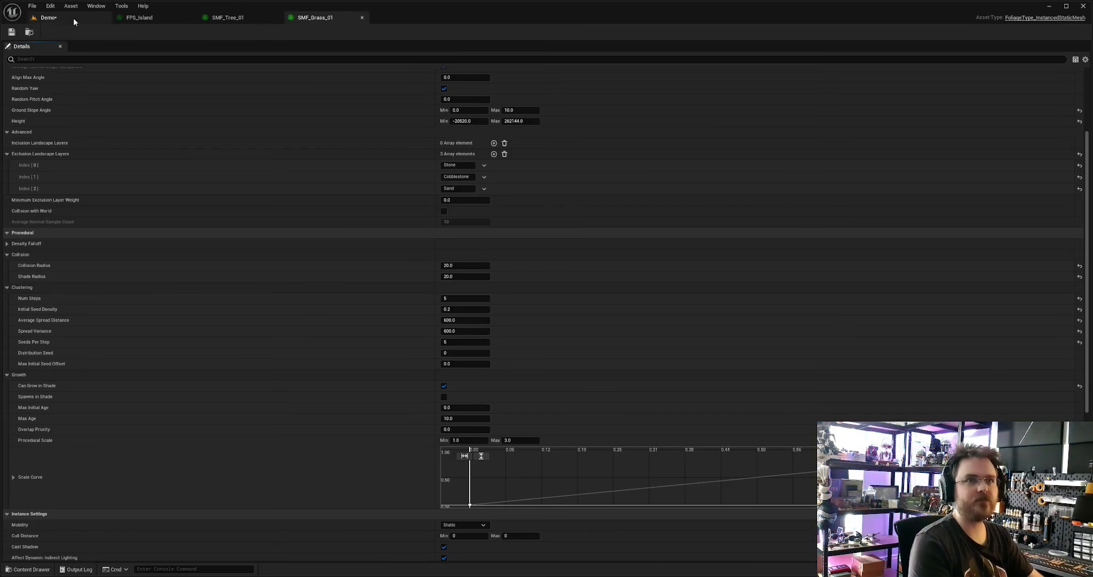
{"action": "left_click", "coordinate": [74, 21]}
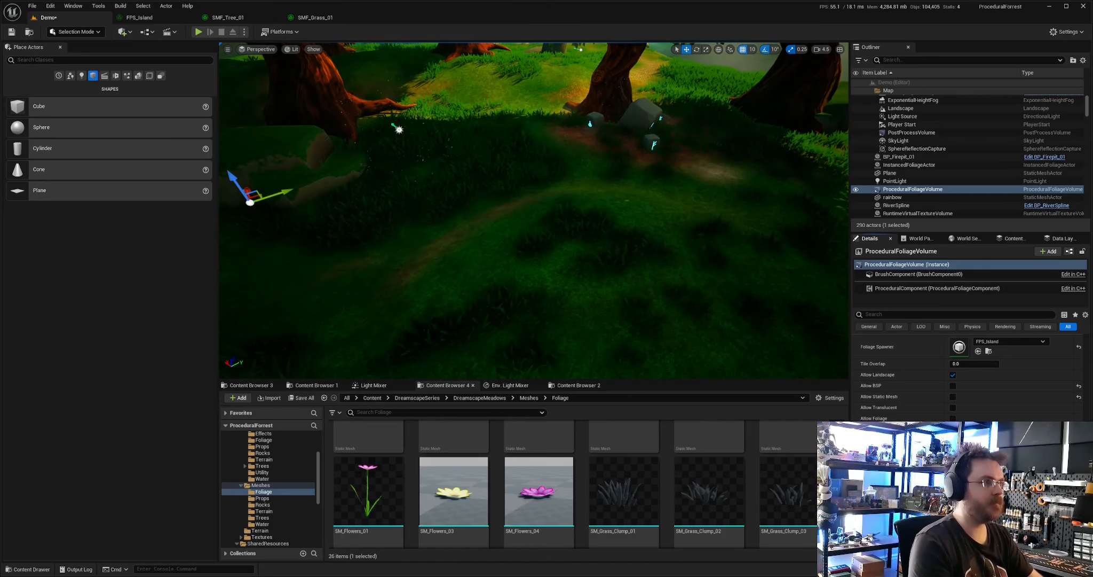
{"action": "right_click_drag", "start_coordinate": [627, 201], "coordinate": [502, 187]}
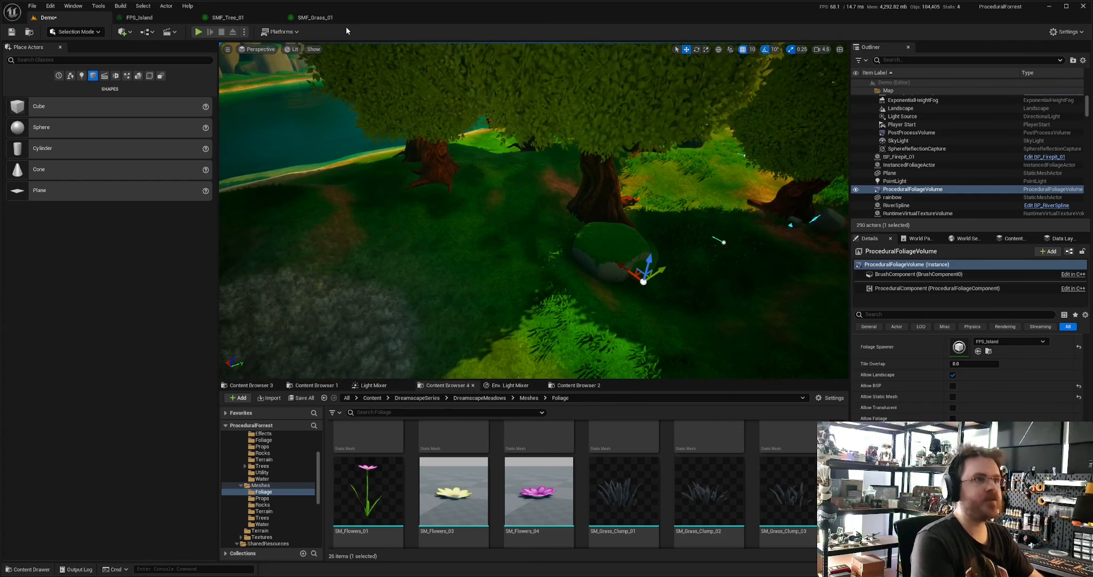
- Set SMF_Tree_01's Shade Radius to 1000, save the asset and return to the Demo level
{"action": "left_click", "coordinate": [334, 20]}
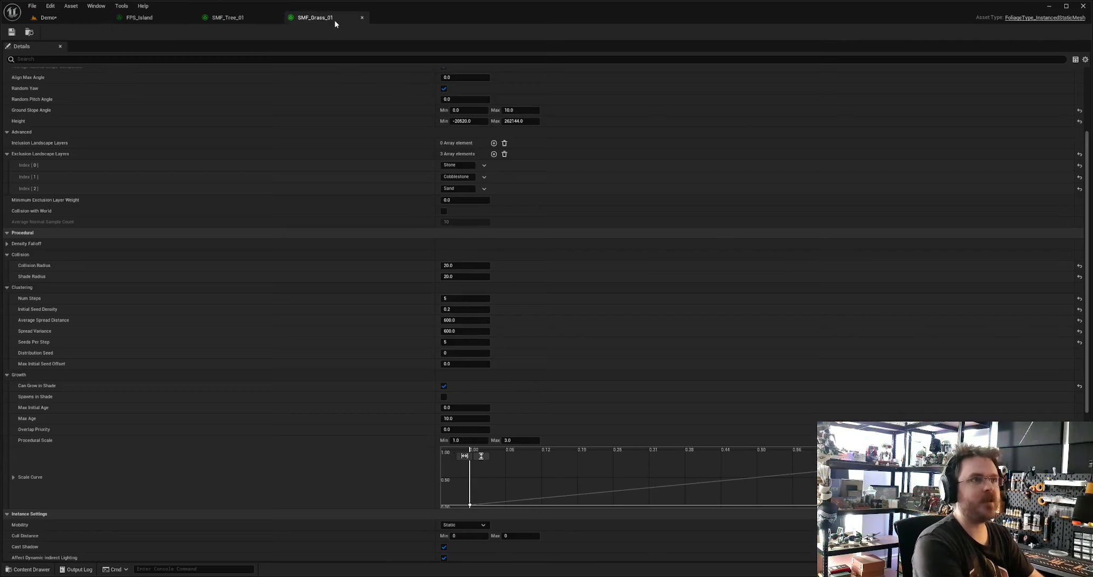
{"action": "left_click", "coordinate": [236, 22]}
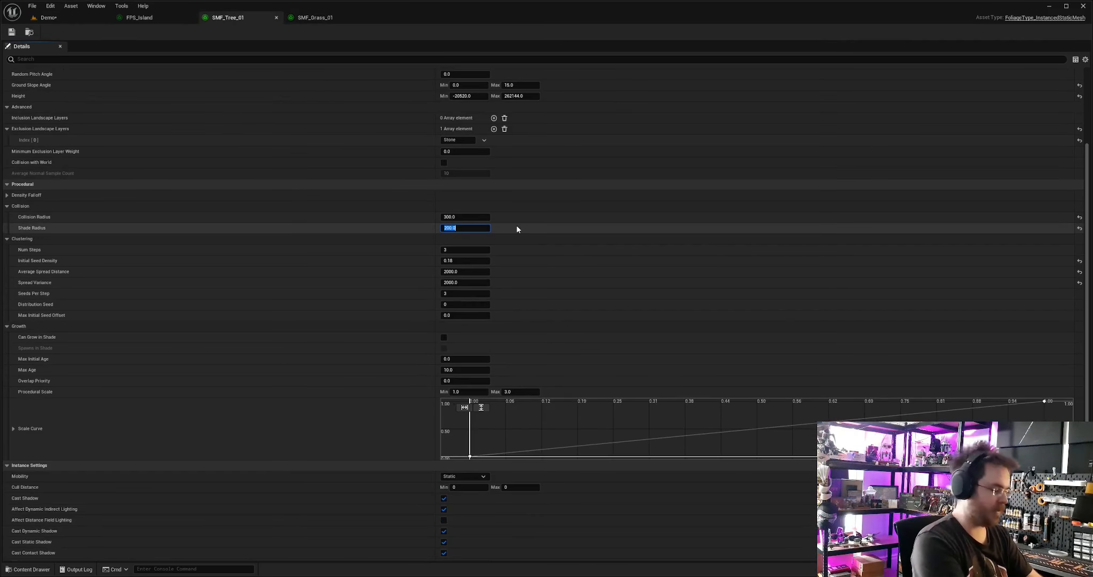
{"action": "type", "text": "1000"}
{"action": "key", "text": "Return"}
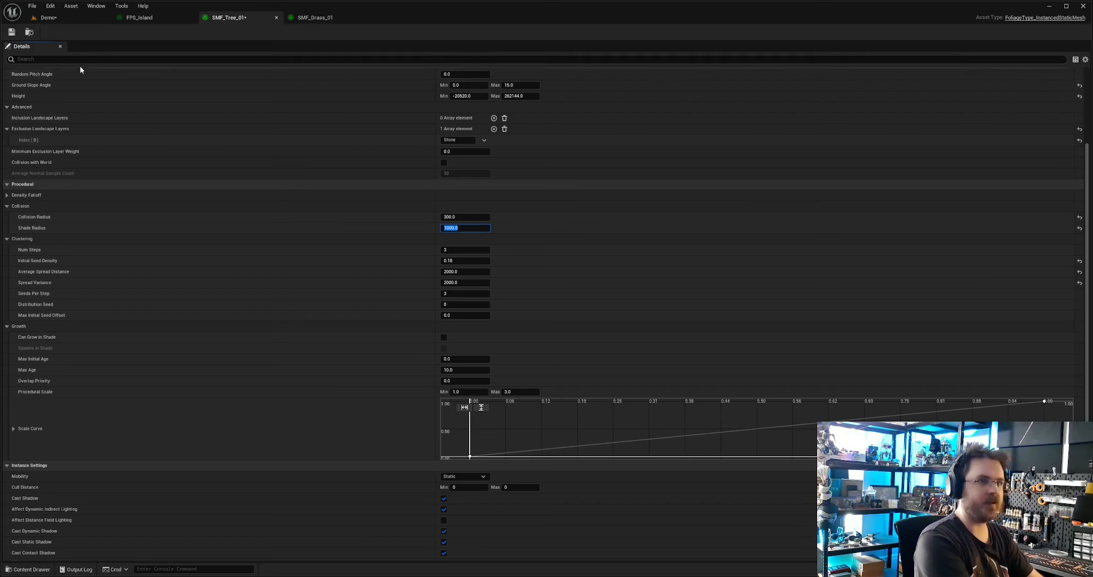
{"action": "left_click", "coordinate": [11, 33]}
{"action": "left_click", "coordinate": [59, 17]}
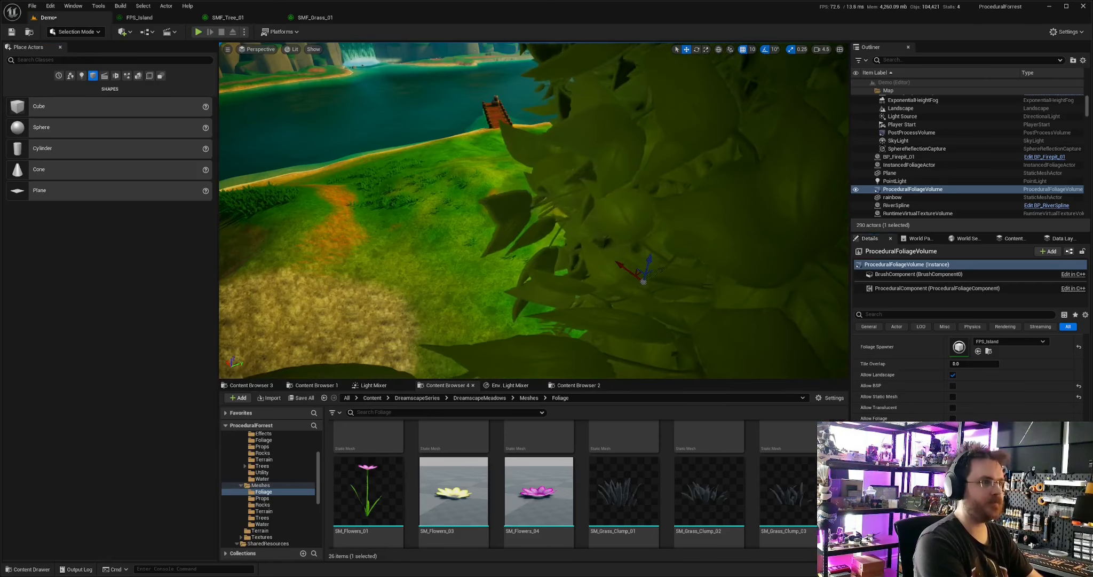
- Enable Can Grow in Shade for SMF_Tree_01, save the asset and return to the Demo level
{"action": "mouse_move", "coordinate": [533, 211]}
{"action": "right_mouse_down"}
{"action": "mouse_move", "coordinate": [544, 240]}
{"action": "mouse_move", "coordinate": [534, 224]}
{"action": "mouse_move", "coordinate": [560, 208]}
{"action": "mouse_move", "coordinate": [526, 211]}
{"action": "right_mouse_up"}
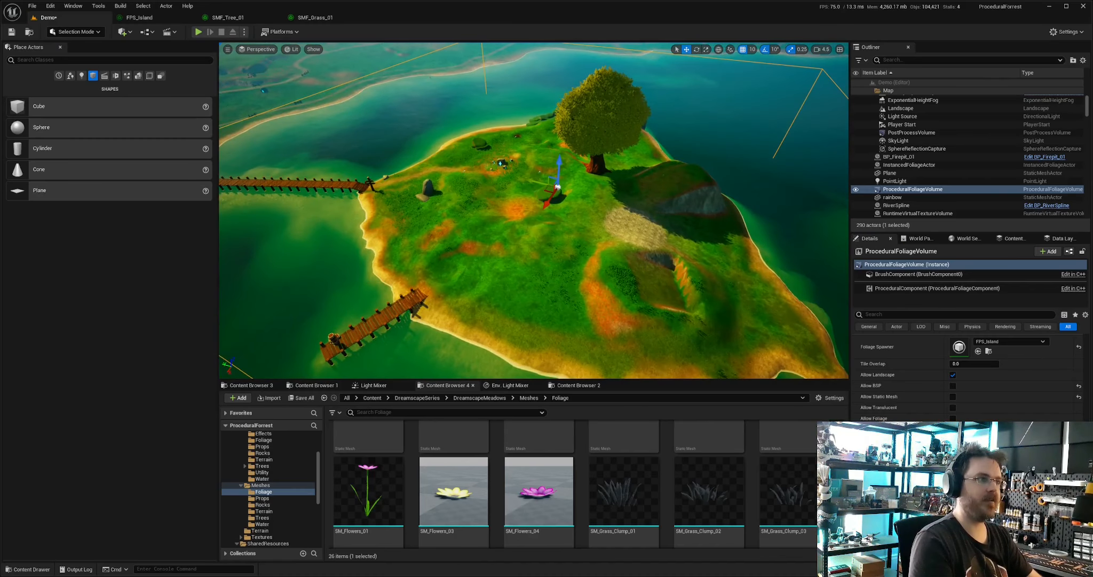
{"action": "key", "text": "w"}
{"action": "right_click_drag", "start_coordinate": [599, 326], "coordinate": [599, 327]}
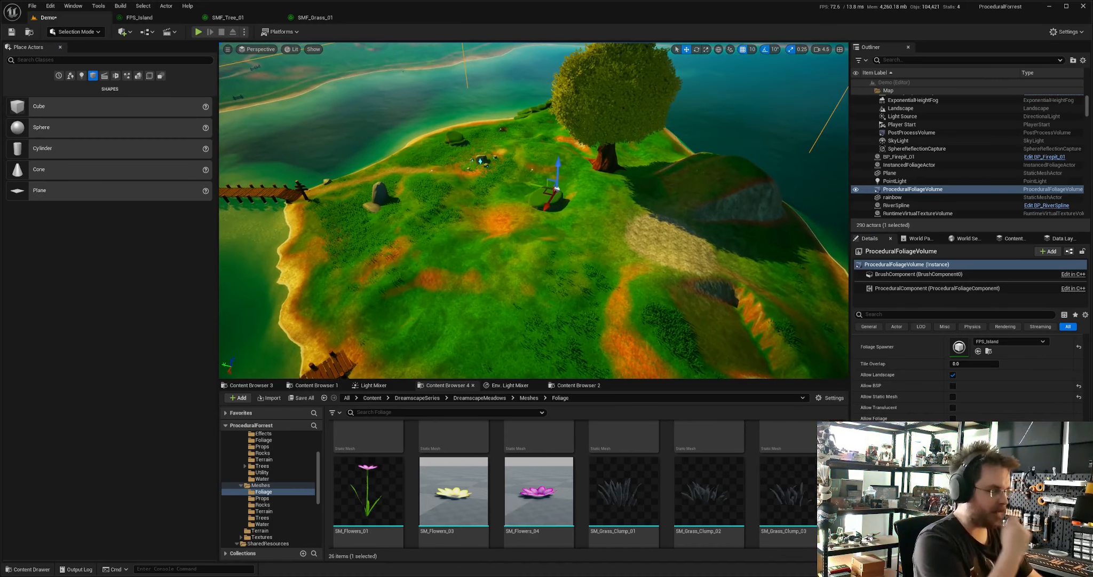
{"action": "left_click", "coordinate": [242, 21]}
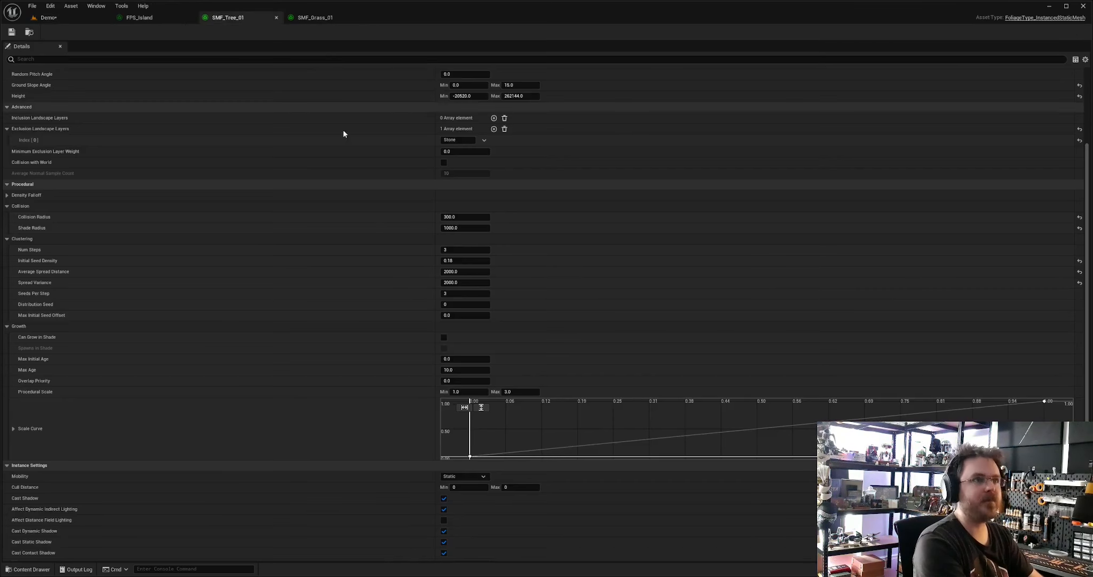
{"action": "scroll", "coordinate": [352, 321], "scroll_direction": "down", "scroll_amount": 2}
{"action": "left_click", "coordinate": [444, 286]}
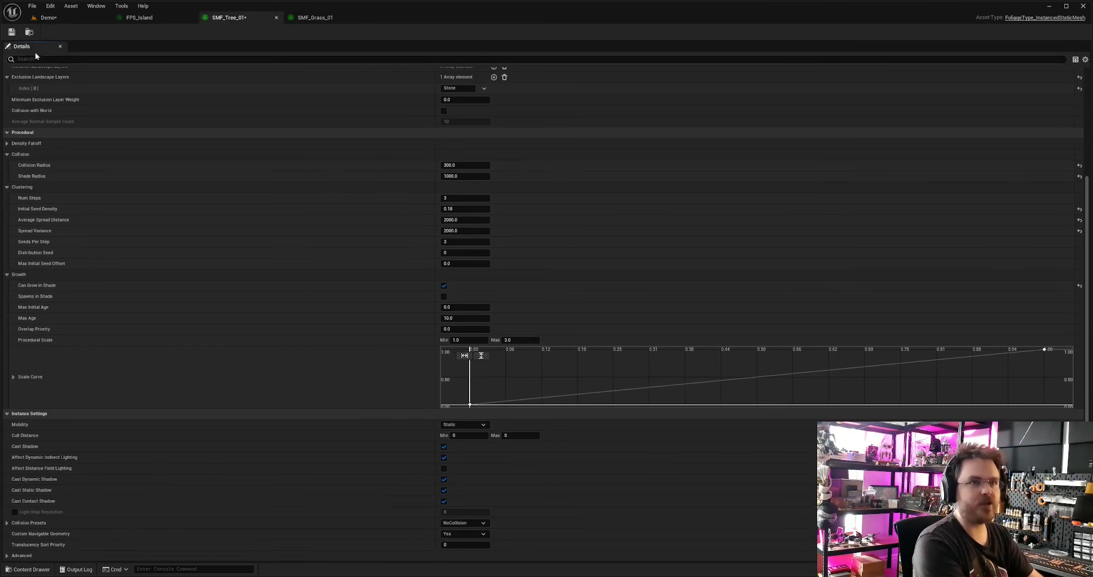
{"action": "left_click", "coordinate": [12, 32]}
{"action": "left_click", "coordinate": [35, 17]}
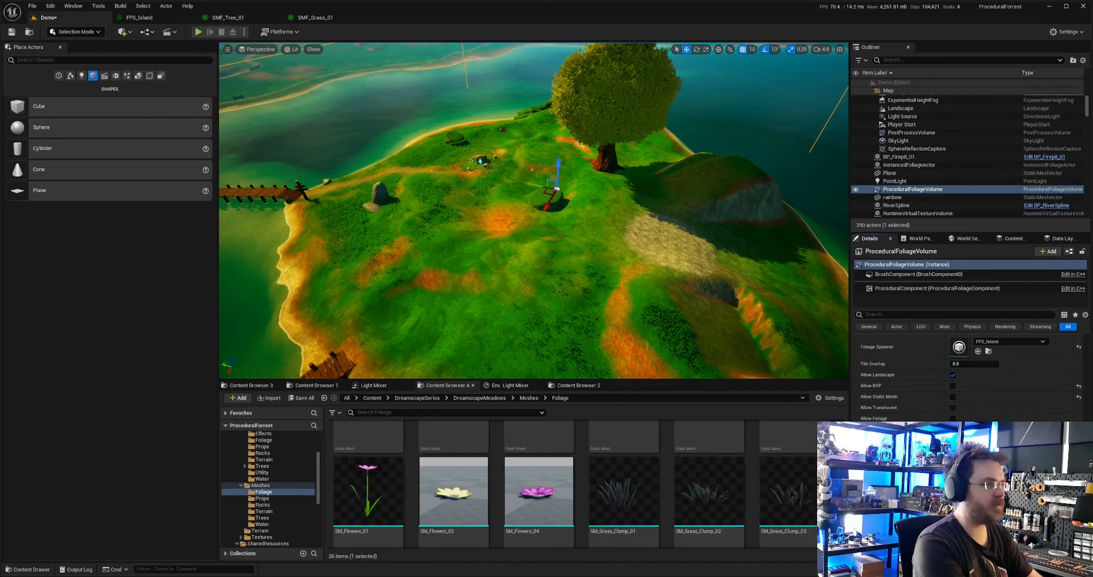
- Disable Can Grow in Shade for SMF_Grass_01, save it, resimulate and inspect the island's trees and grass
{"action": "mouse_move", "coordinate": [616, 299]}
{"action": "right_mouse_down"}
{"action": "mouse_move", "coordinate": [606, 344]}
{"action": "mouse_move", "coordinate": [621, 307]}
{"action": "right_mouse_up"}
{"action": "key", "text": "w"}
{"action": "key", "text": "s"}
{"action": "key", "text": "w"}
{"action": "left_click", "coordinate": [330, 18]}
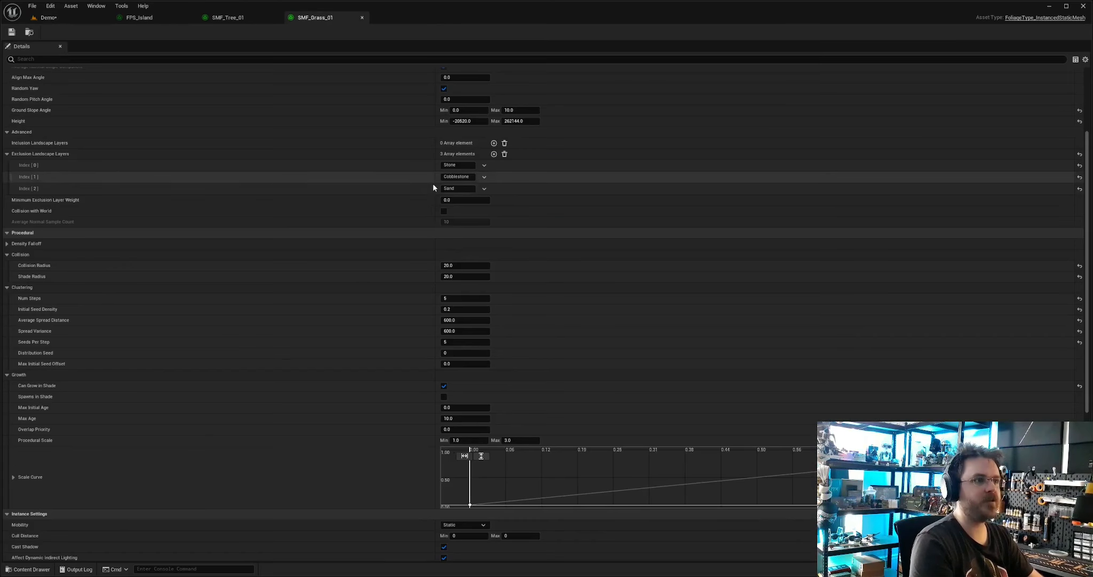
{"action": "left_click", "coordinate": [444, 385]}
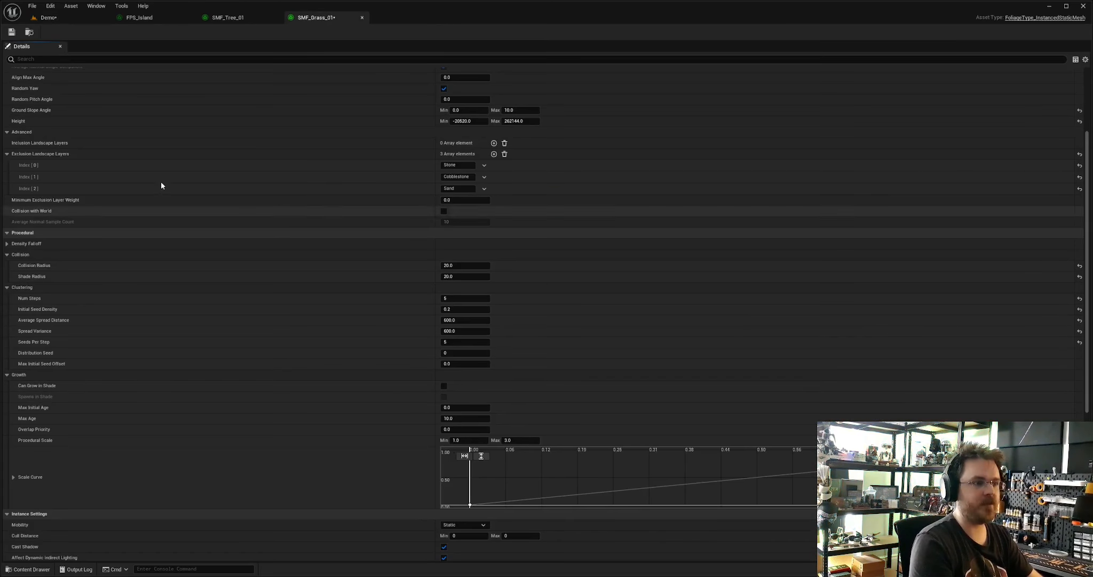
{"action": "left_click", "coordinate": [53, 19]}
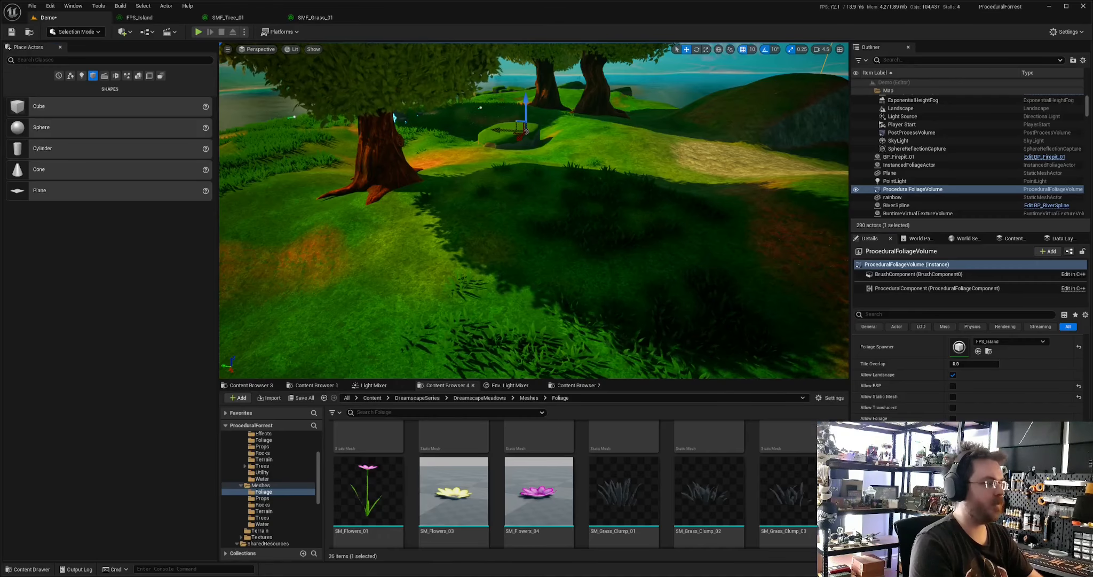
{"action": "right_click_drag", "start_coordinate": [394, 116], "coordinate": [390, 115]}
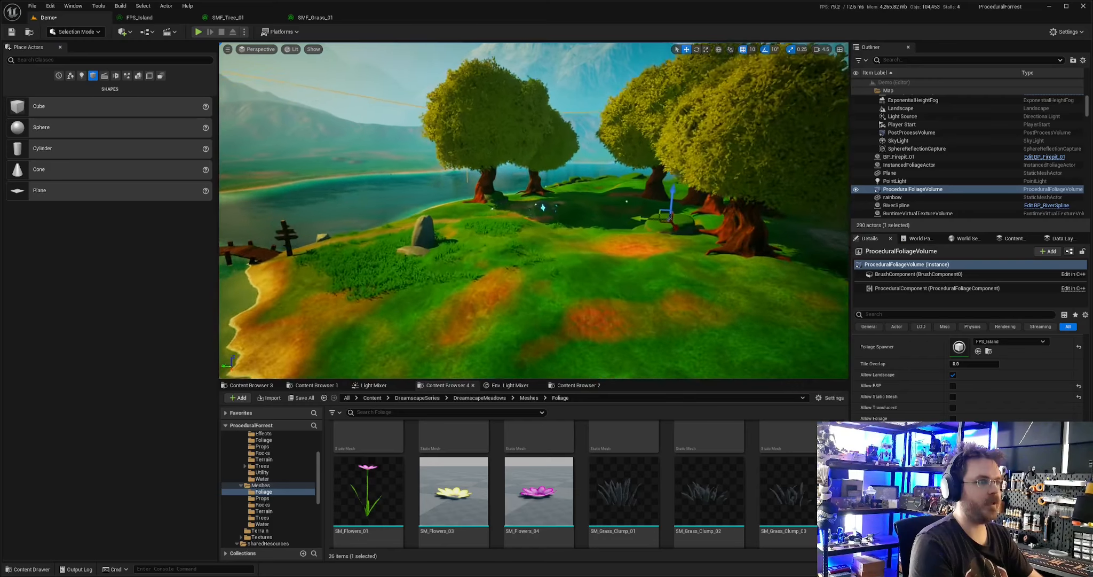
{"action": "right_click_drag", "start_coordinate": [646, 282], "coordinate": [646, 282]}
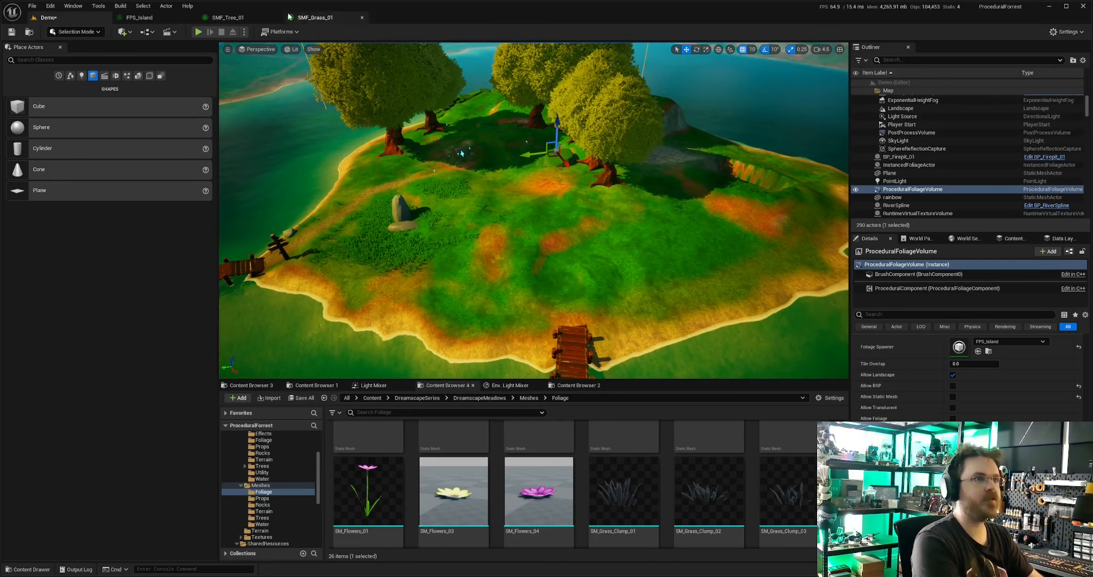
- Set SMF_Tree_01's Shade Radius to 500, save it, resimulate and inspect the tree coverage
{"action": "left_click", "coordinate": [267, 17]}
{"action": "left_click", "coordinate": [452, 176]}
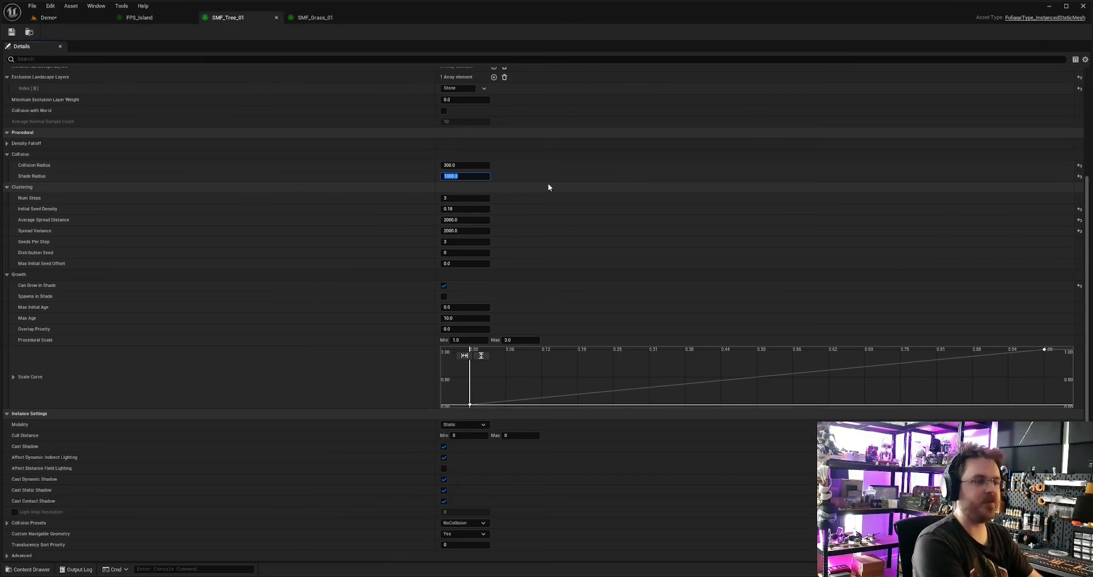
{"action": "type", "text": "500"}
{"action": "key", "text": "Return"}
{"action": "left_click", "coordinate": [11, 34]}
{"action": "left_click", "coordinate": [59, 19]}
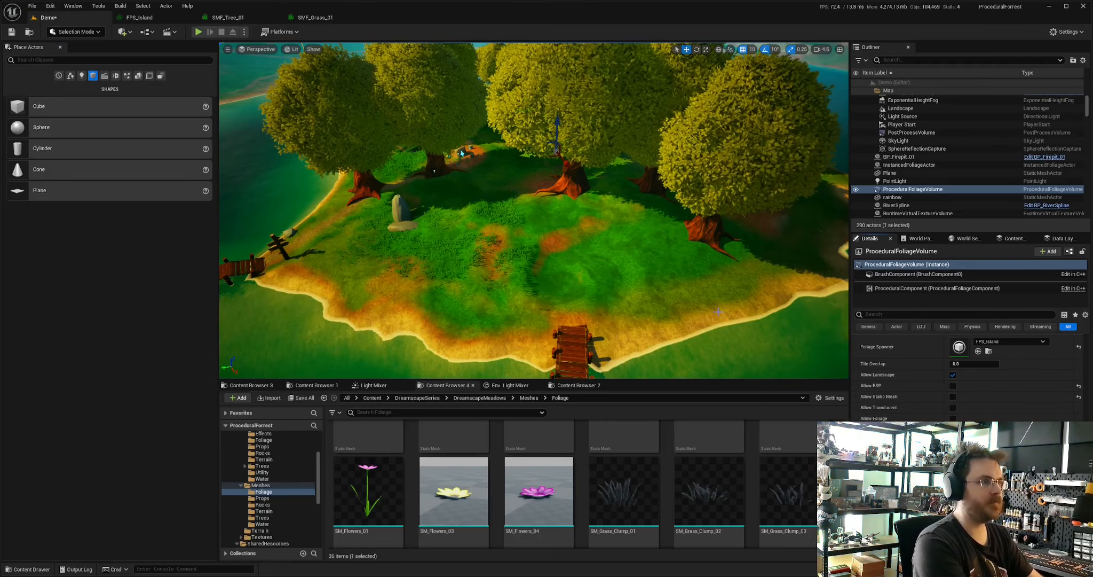
{"action": "right_click_drag", "start_coordinate": [718, 311], "coordinate": [598, 288]}
{"action": "key", "text": "w"}
{"action": "key", "text": "f"}
- Set SMF_Tree_01's Num Steps to 2, Seeds Per Step to 2 and Initial Seed Density to 0.15, save and resimulate
{"action": "left_click", "coordinate": [231, 18]}
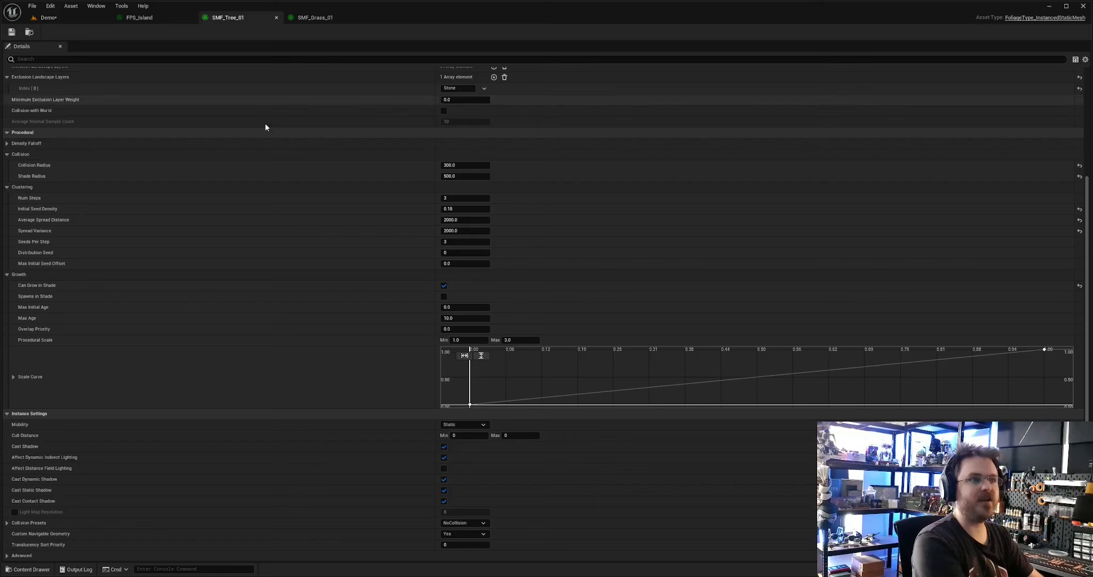
{"action": "left_click", "coordinate": [462, 199]}
{"action": "type", "text": "2"}
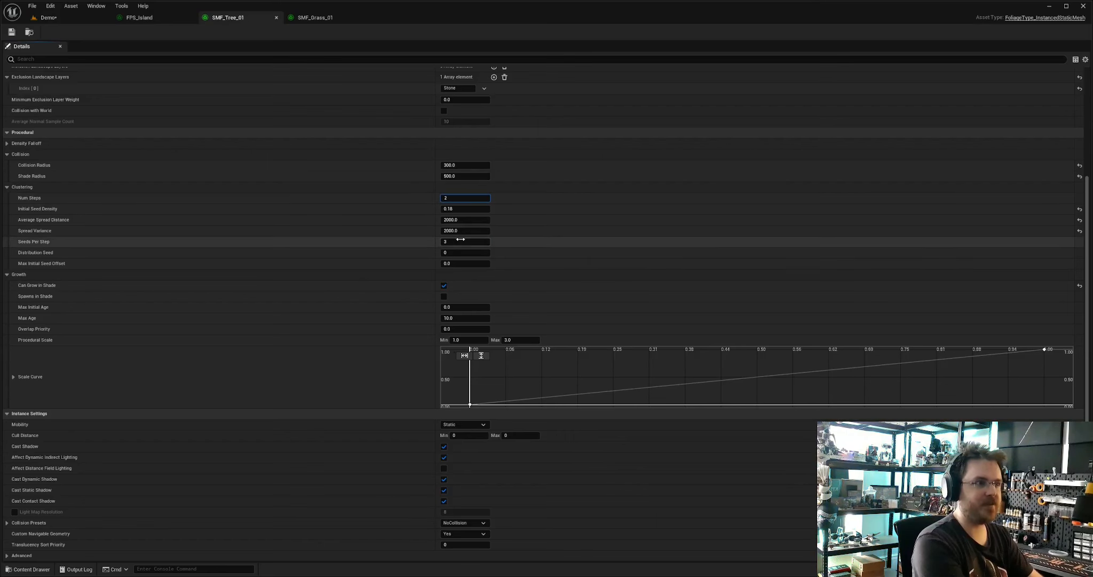
{"action": "left_click", "coordinate": [457, 241]}
{"action": "type", "text": "2"}
{"action": "key", "text": "Return"}
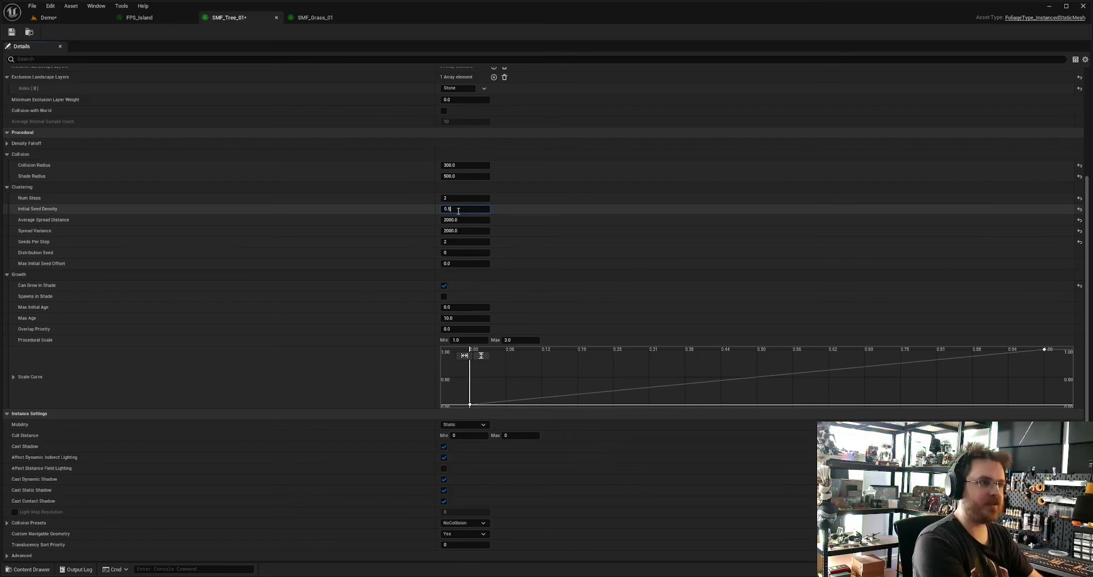
{"action": "left_click", "coordinate": [12, 31]}
{"action": "left_click", "coordinate": [58, 20]}
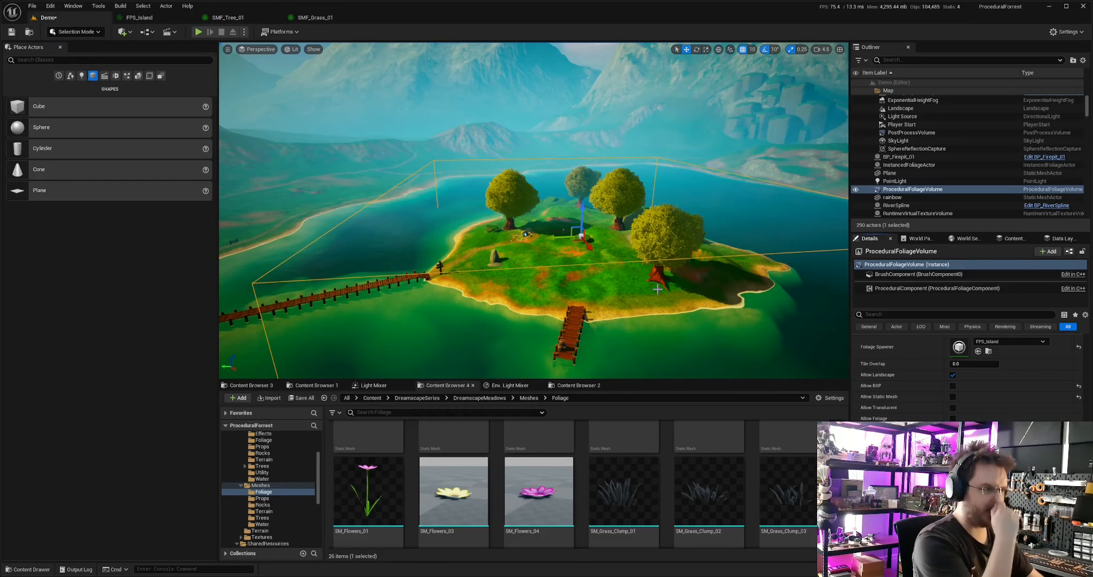
- Set SMF_Tree_01's Num Steps to 3, save the asset and resimulate the foliage in the Demo level
{"action": "left_click", "coordinate": [238, 20]}
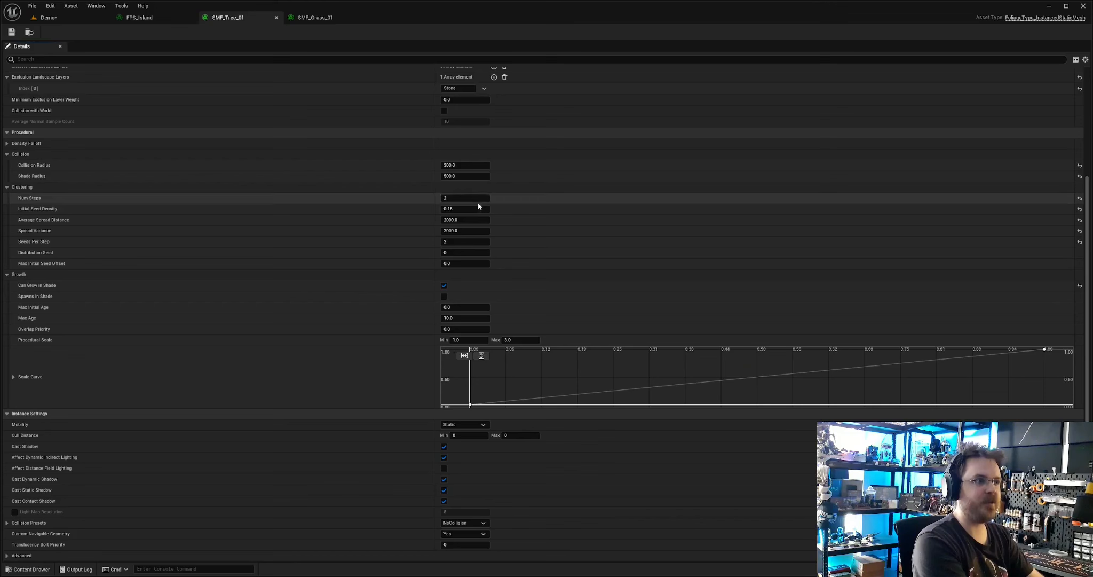
{"action": "left_click", "coordinate": [477, 200]}
{"action": "type", "text": "3"}
{"action": "key", "text": "Return"}
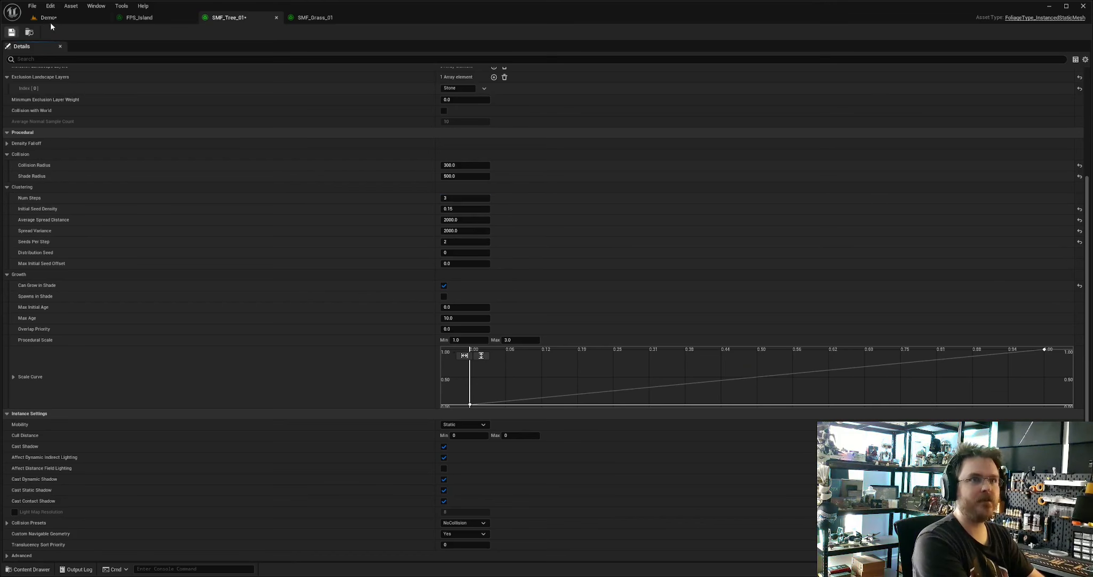
{"action": "left_click", "coordinate": [49, 18]}
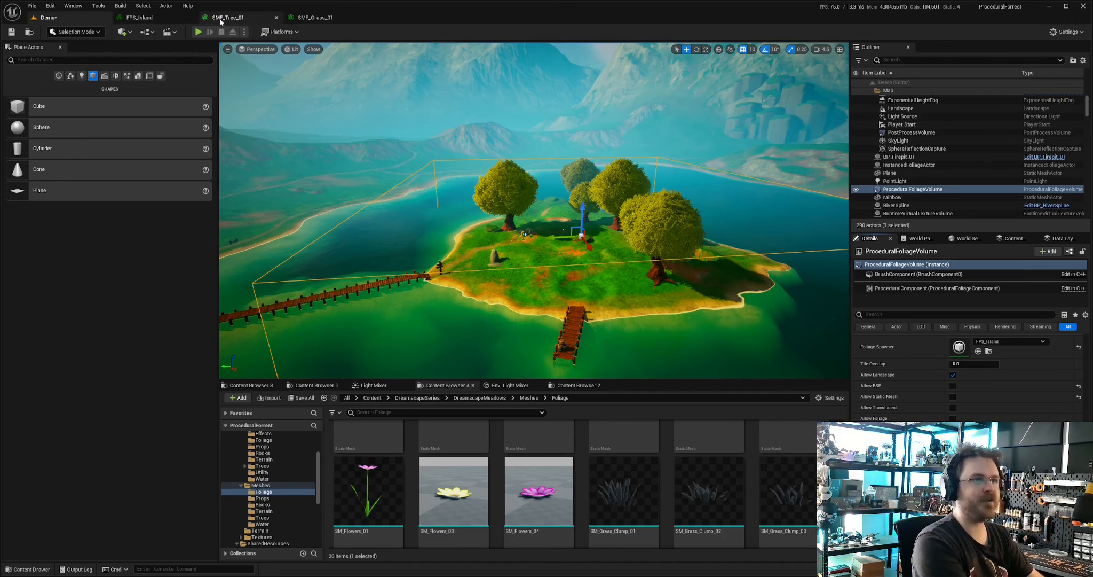
- Set SMF_Tree_01's Initial Seed Density to 0.18, save the asset and resimulate the foliage in the Demo level
{"action": "left_click", "coordinate": [225, 17]}
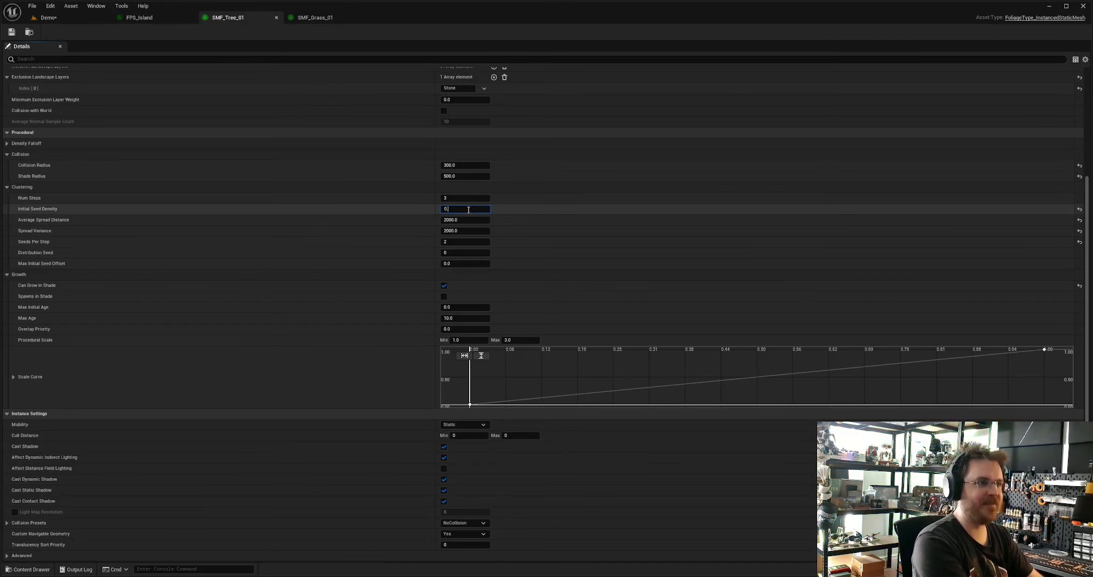
{"action": "key", "text": "Return"}
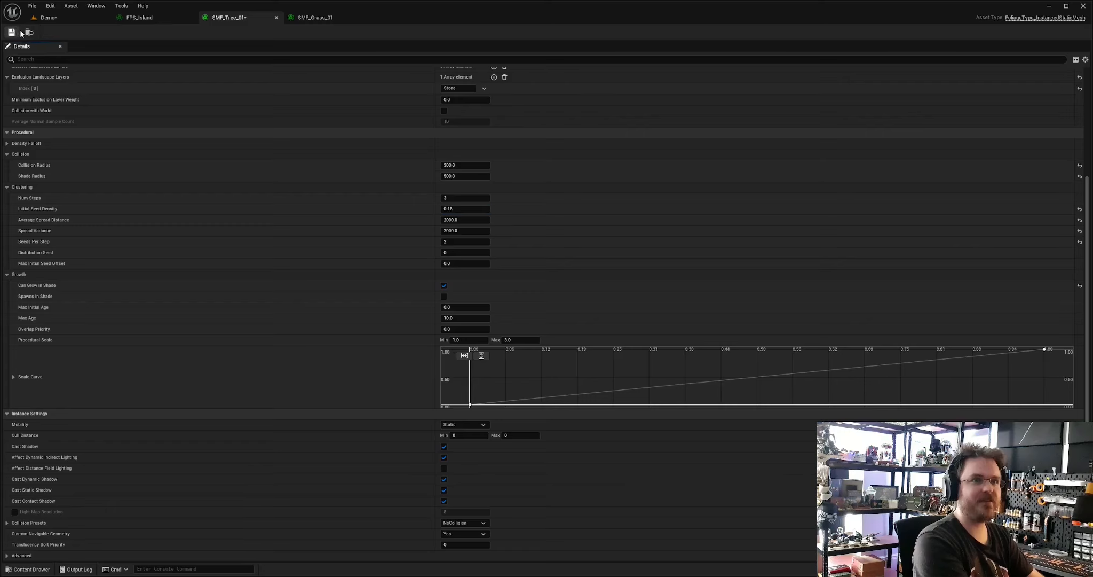
{"action": "left_click", "coordinate": [11, 32]}
{"action": "left_click", "coordinate": [48, 17]}
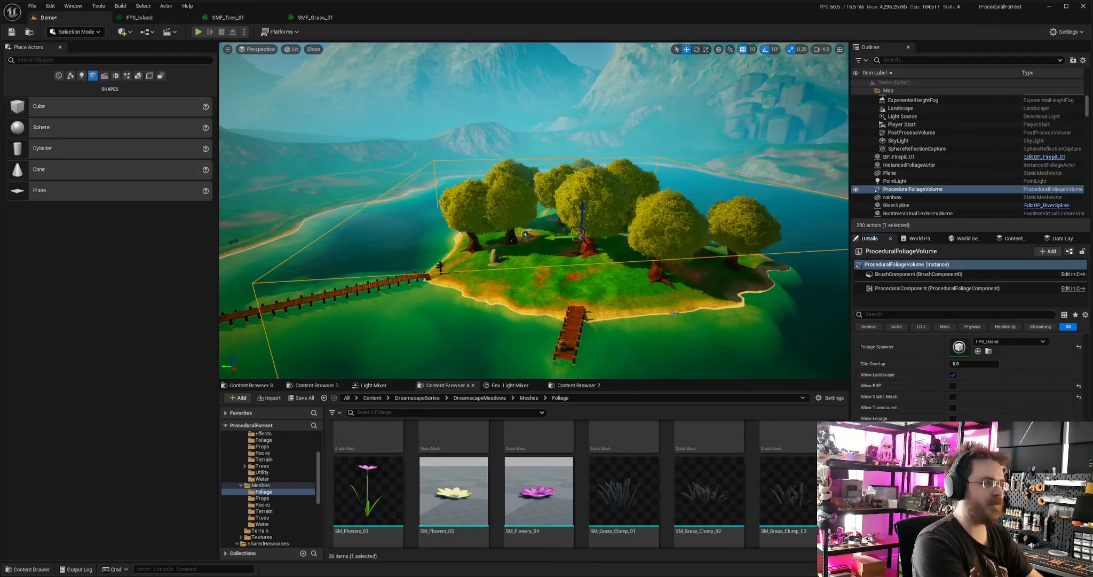
- Examine how the trees are placed across the island and on the mound's slopes
{"action": "key", "text": "w"}
{"action": "right_click_drag", "start_coordinate": [670, 312], "coordinate": [634, 307]}
{"action": "key", "text": "s"}
{"action": "key", "text": "w"}
{"action": "key", "text": "s"}
{"action": "key", "text": "w"}
{"action": "key", "text": "s"}
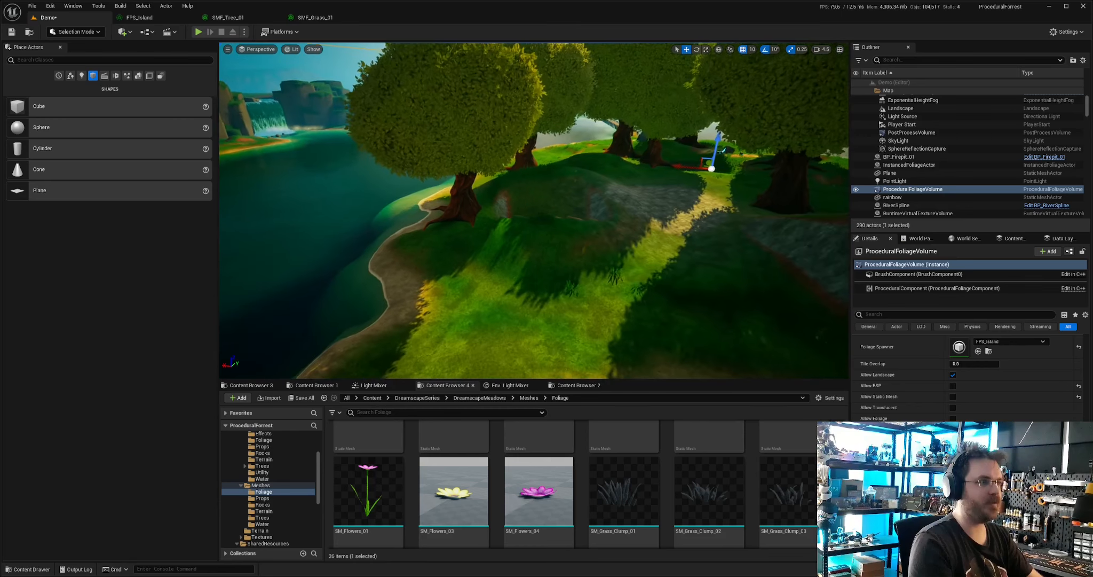
- Set SMF_Tree_01's maximum Ground Slope Angle to 12, save the asset and return to the Demo level
{"action": "left_click", "coordinate": [249, 21]}
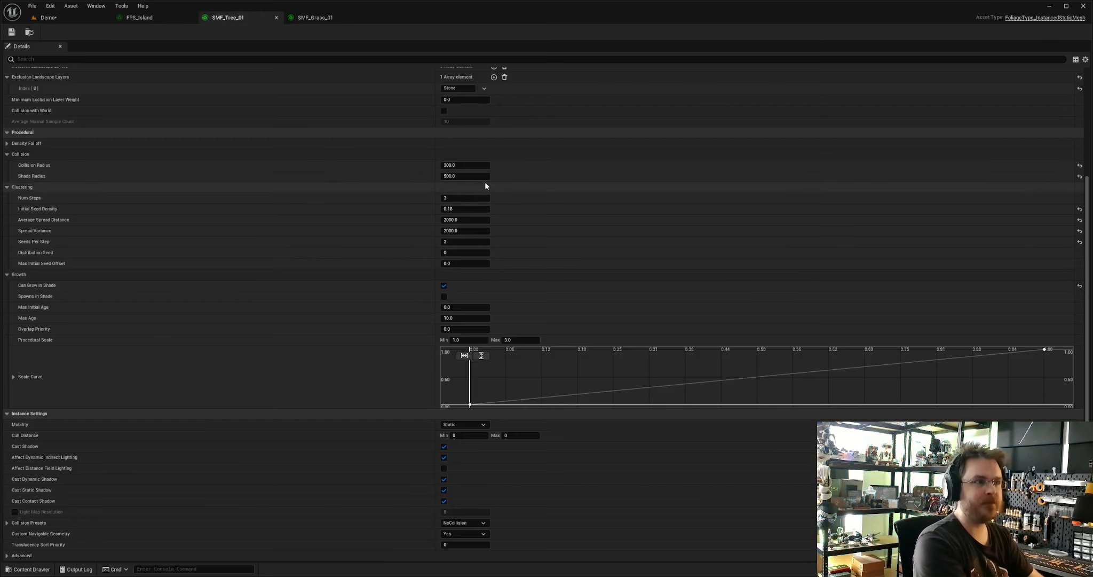
{"action": "scroll", "coordinate": [481, 209], "scroll_direction": "up", "scroll_amount": 3}
{"action": "left_click", "coordinate": [525, 125]}
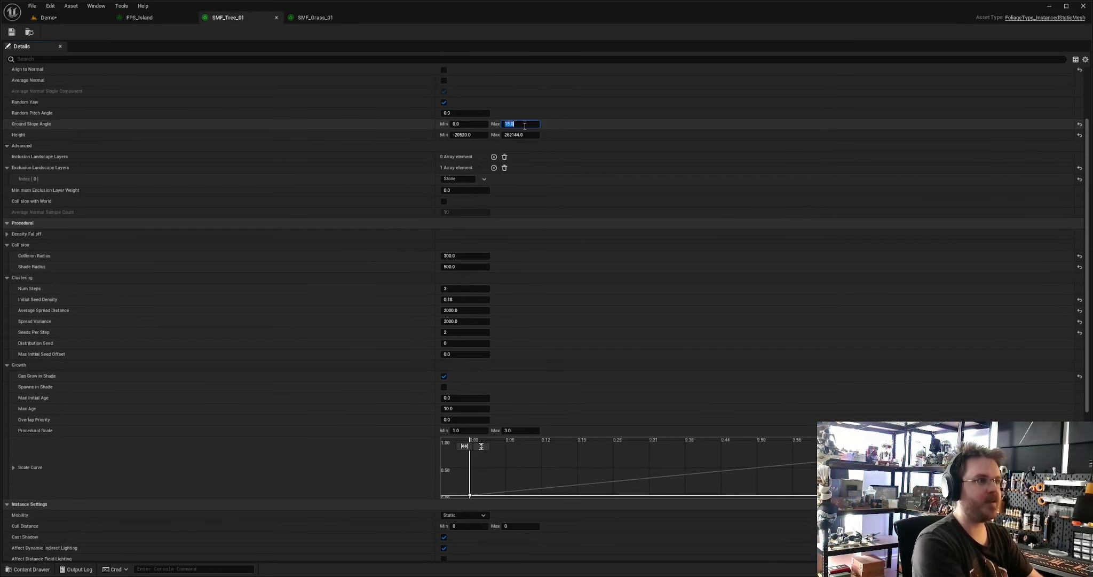
{"action": "type", "text": "12"}
{"action": "key", "text": "Return"}
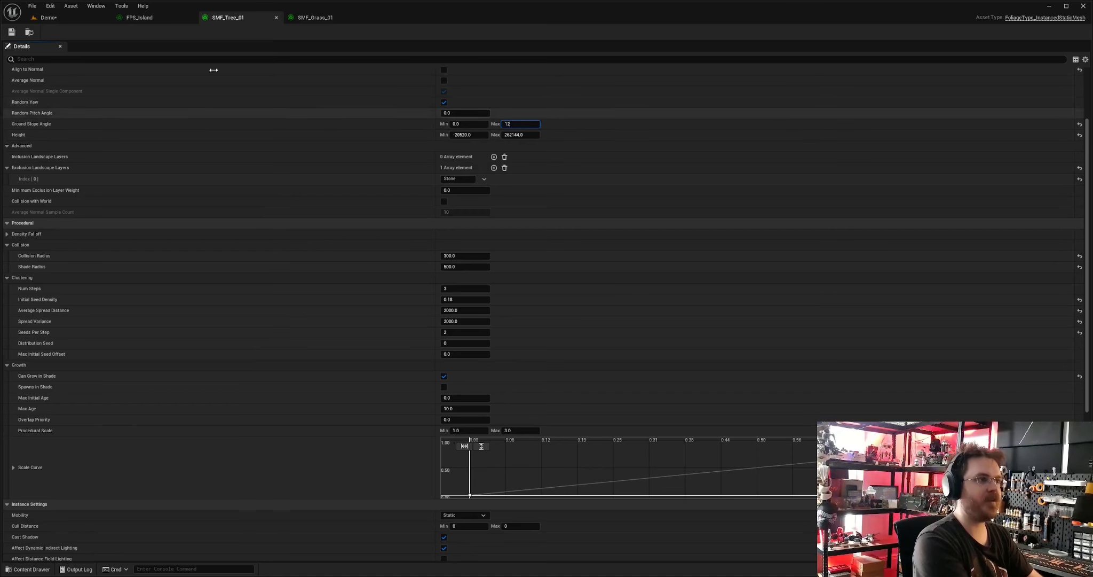
{"action": "left_click", "coordinate": [12, 33]}
{"action": "left_click", "coordinate": [48, 18]}
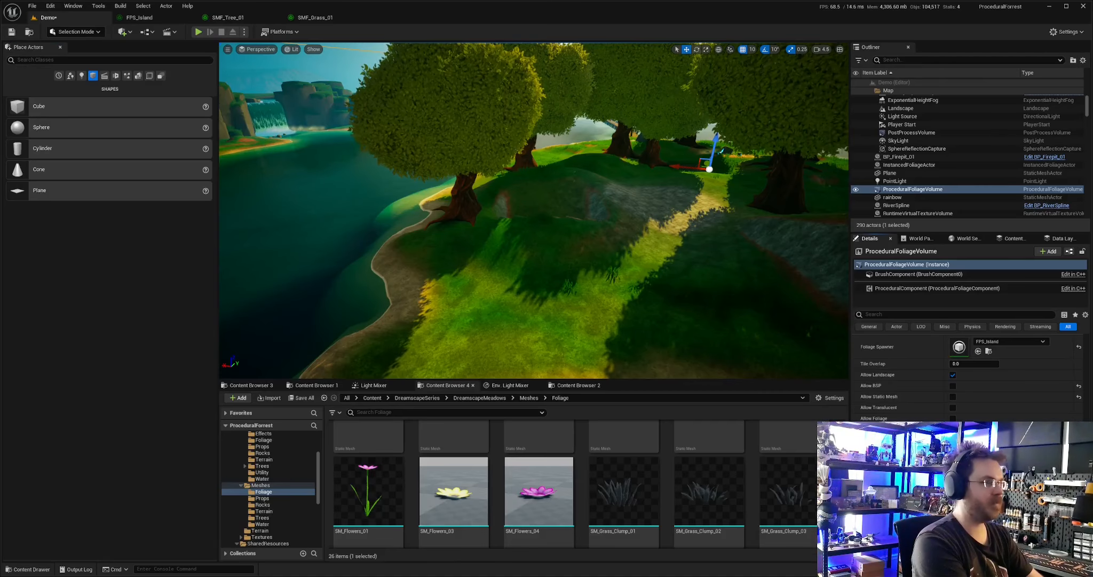
- Inspect the tree distribution and the grass beneath the trees from several sides of the island
{"action": "key", "text": "f"}
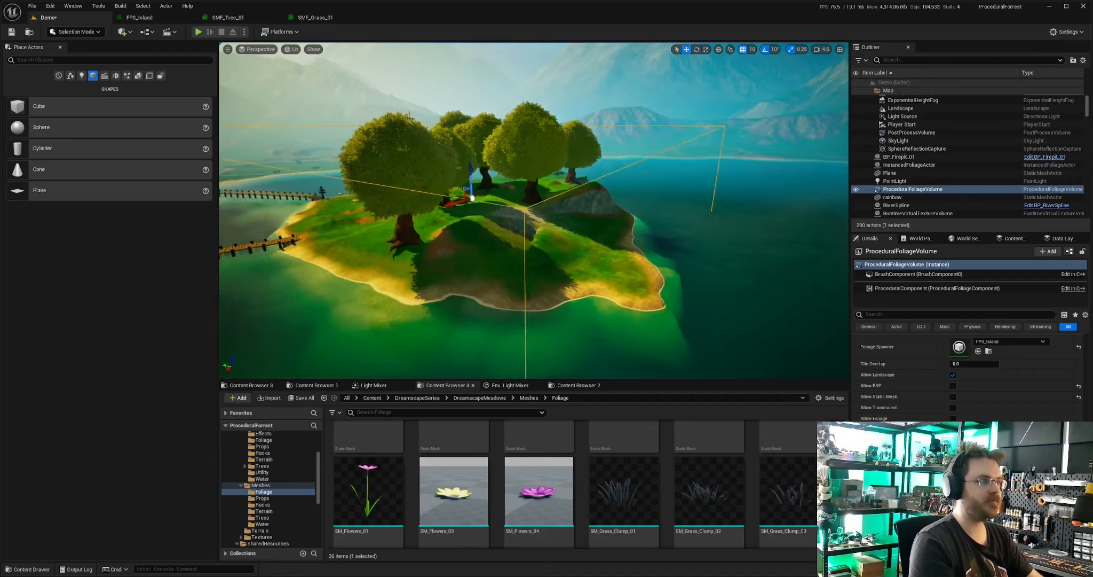
{"action": "key", "text": "w"}
{"action": "right_click_drag", "start_coordinate": [534, 210], "coordinate": [657, 200]}
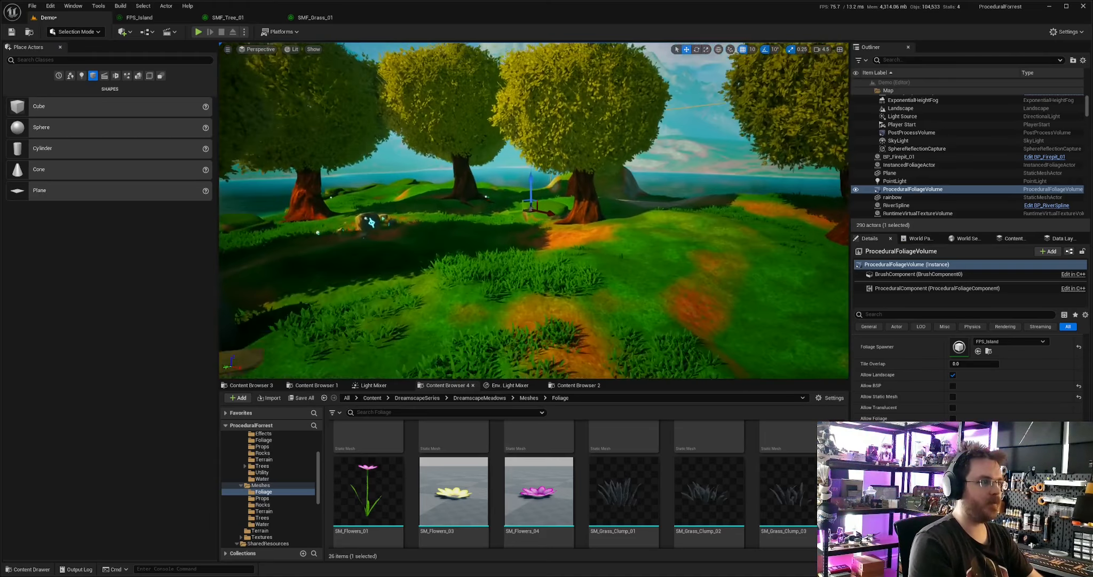
{"action": "key", "text": "f"}
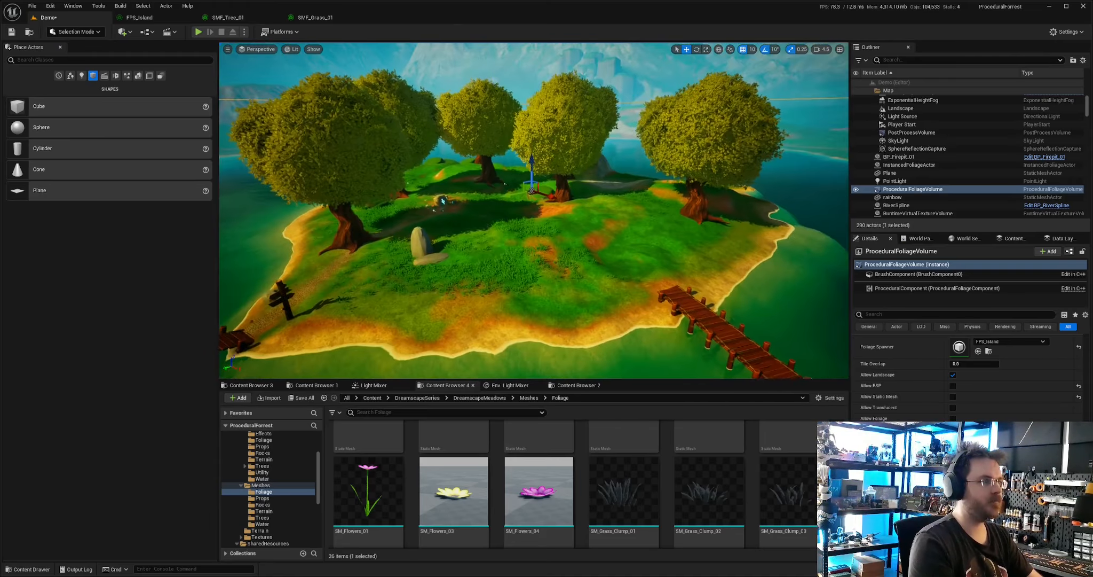
{"action": "key", "text": "w"}
{"action": "right_click_drag", "start_coordinate": [533, 211], "coordinate": [486, 198]}
{"action": "key", "text": "w"}
{"action": "key", "text": "s"}
{"action": "key", "text": "w"}
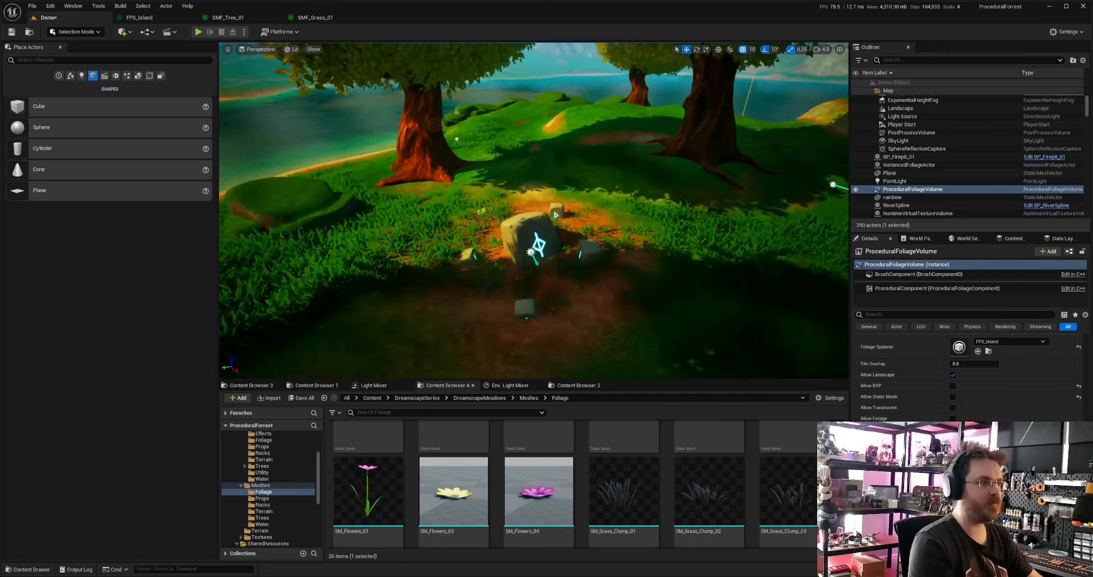
- Inspect the grass growing on the dirt patch around the glowing rune stones
{"action": "key", "text": "w"}
{"action": "right_click_drag", "start_coordinate": [669, 299], "coordinate": [669, 329]}
{"action": "key", "text": "s"}
{"action": "key", "text": "w"}
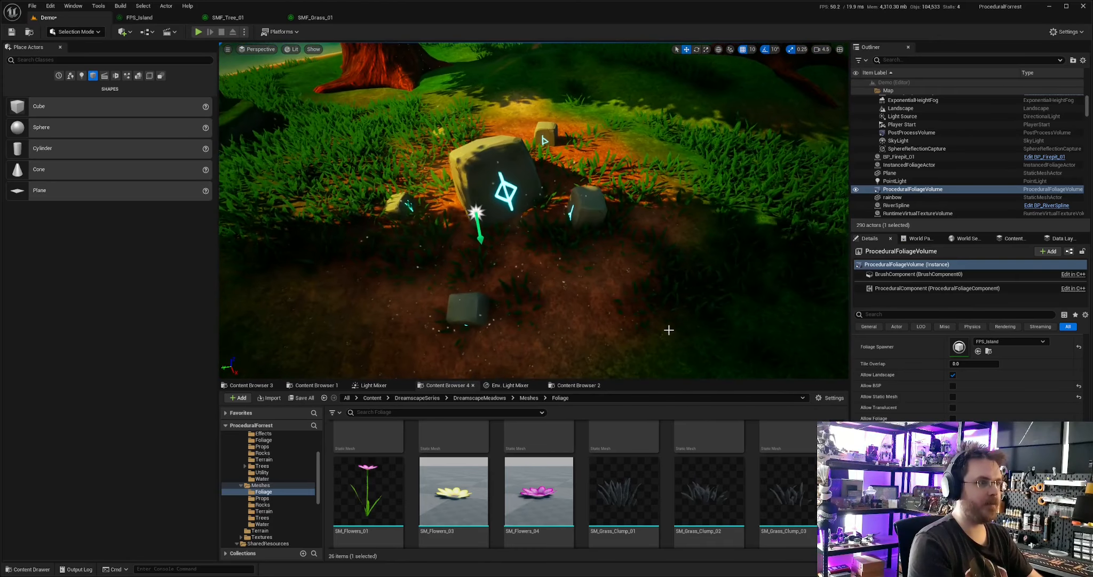
{"action": "key", "text": "s"}
{"action": "mouse_move", "coordinate": [434, 251]}
{"action": "right_mouse_down"}
{"action": "mouse_move", "coordinate": [411, 229]}
{"action": "mouse_move", "coordinate": [424, 237]}
{"action": "right_mouse_up"}
{"action": "key", "text": "s"}
- Add Dirt to SMF_Grass_01's Exclusion Landscape Layers, save the asset and return to the Demo level
{"action": "key", "text": "shift+2"}
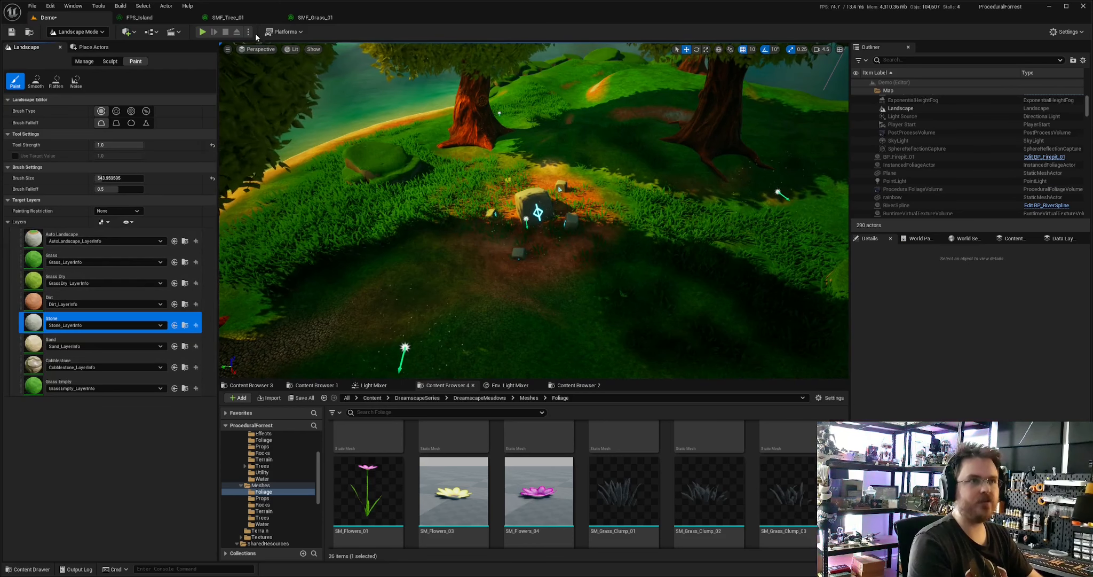
{"action": "left_click", "coordinate": [307, 18]}
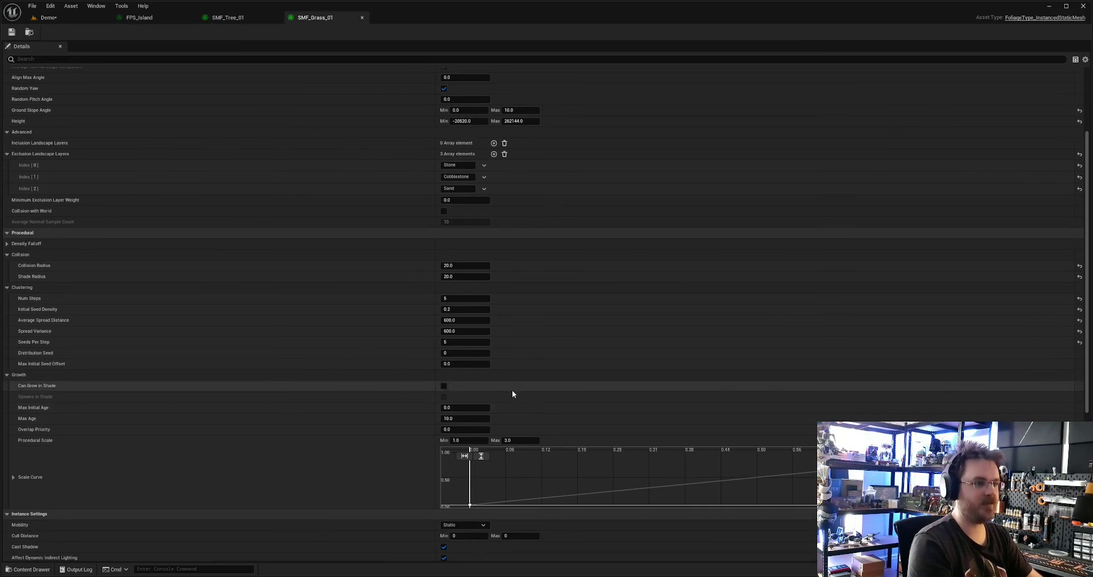
{"action": "left_click", "coordinate": [494, 154]}
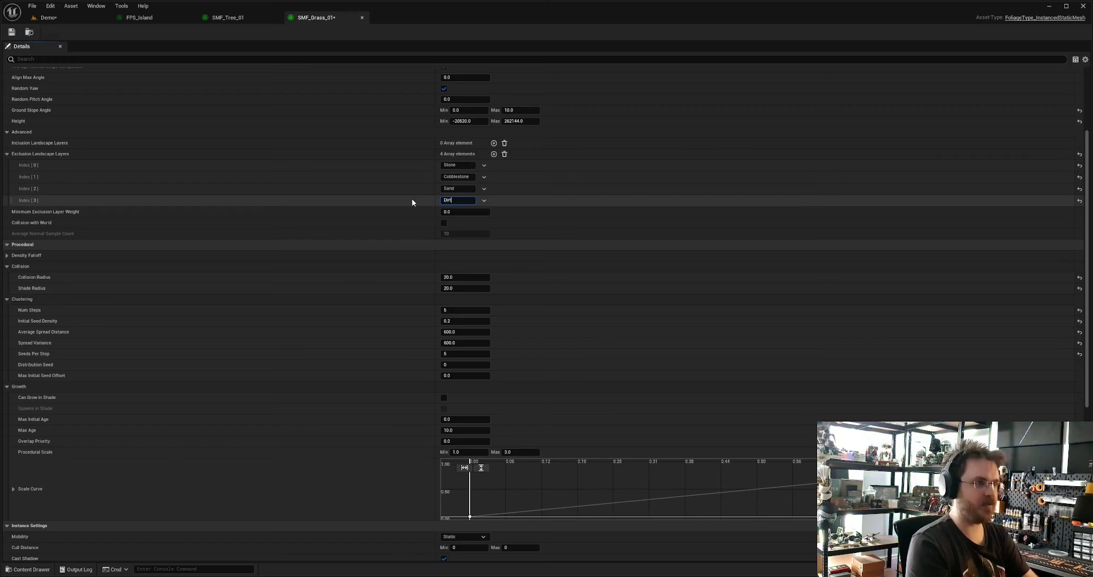
{"action": "left_click", "coordinate": [9, 31]}
{"action": "left_click", "coordinate": [53, 18]}
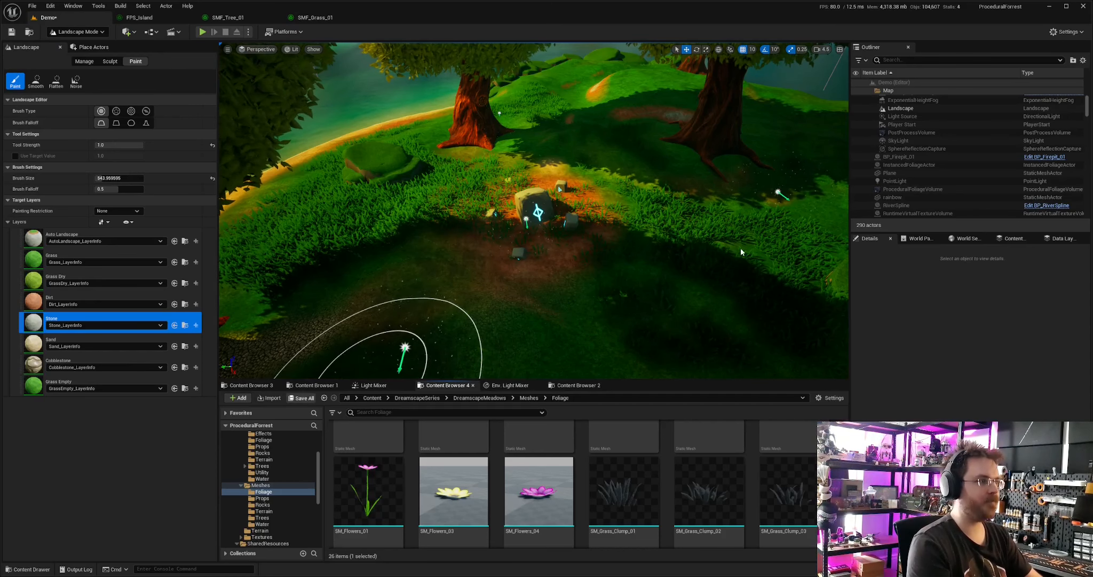
- Return to Selection mode and select the ProceduralFoliageVolume near the rune stones
{"action": "right_click_drag", "start_coordinate": [634, 245], "coordinate": [635, 216]}
{"action": "key", "text": "s"}
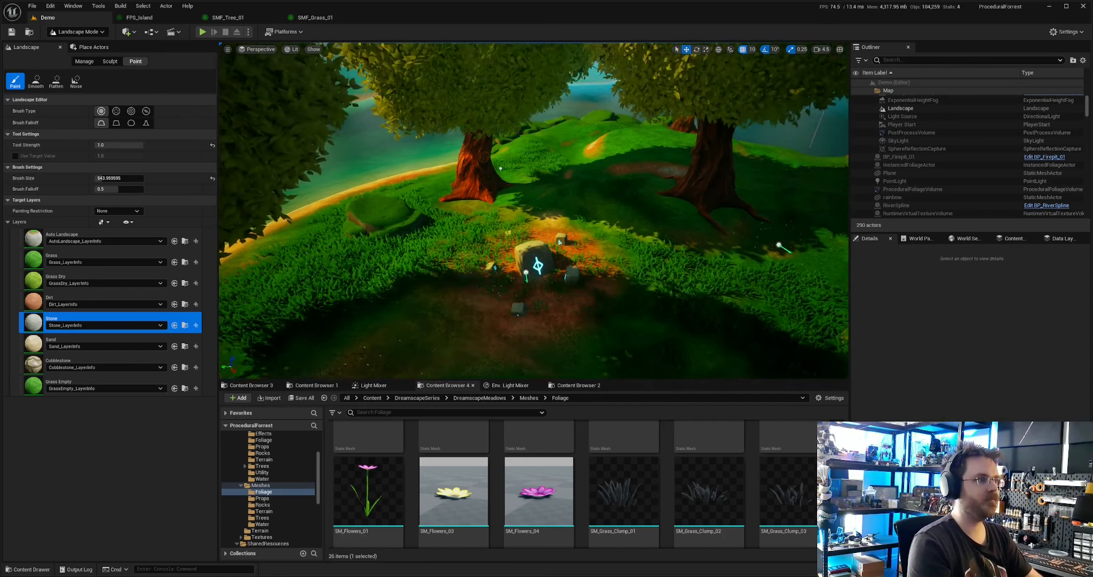
{"action": "key", "text": "shift+1"}
{"action": "key", "text": "s"}
{"action": "right_click_drag", "start_coordinate": [662, 155], "coordinate": [664, 123]}
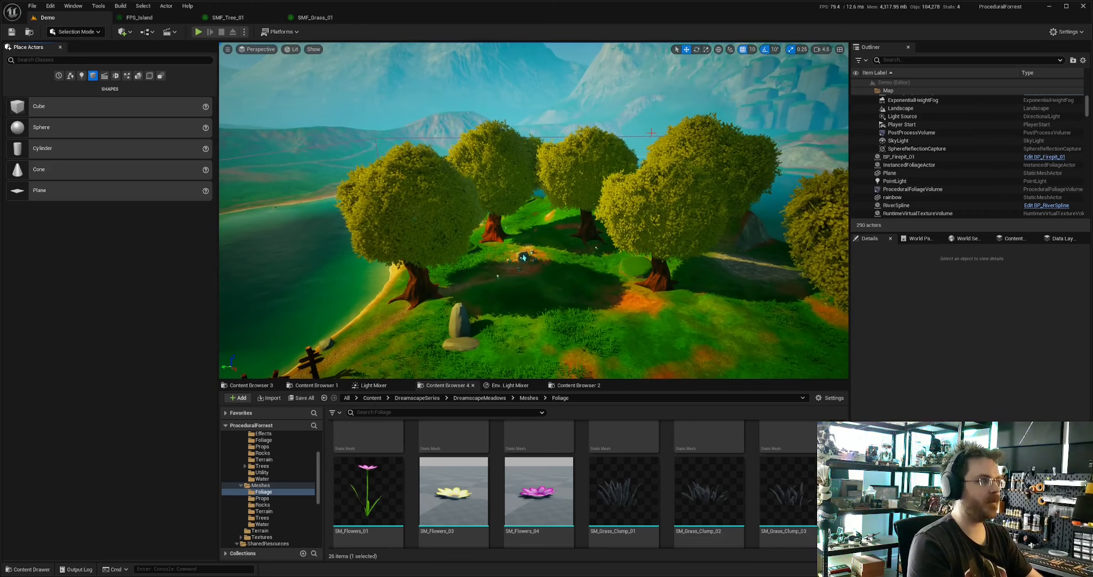
{"action": "left_click", "coordinate": [524, 258]}
{"action": "key", "text": "f"}
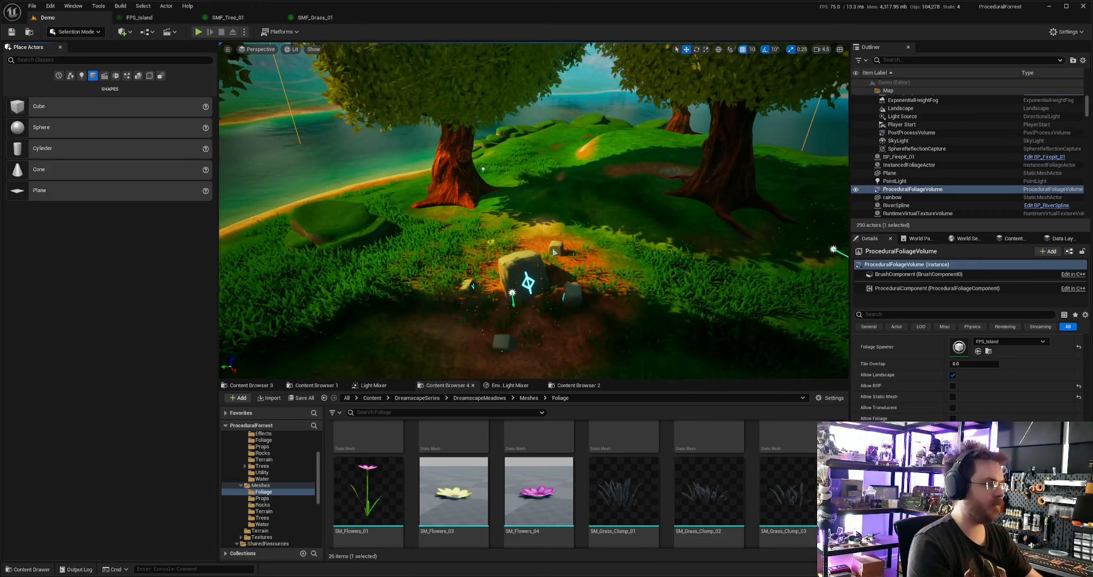
- Inspect the grass around the rune stones and the foliage across the whole island from farther away
{"action": "key", "text": "s"}
{"action": "mouse_move", "coordinate": [523, 258]}
{"action": "right_mouse_down"}
{"action": "mouse_move", "coordinate": [521, 284]}
{"action": "mouse_move", "coordinate": [533, 289]}
{"action": "mouse_move", "coordinate": [523, 248]}
{"action": "right_mouse_up"}
{"action": "key", "text": "s"}
{"action": "key", "text": "w"}
{"action": "key", "text": "s"}
{"action": "key", "text": "s"}
{"action": "mouse_move", "coordinate": [646, 278]}
{"action": "right_mouse_down"}
{"action": "mouse_move", "coordinate": [636, 297]}
{"action": "mouse_move", "coordinate": [647, 278]}
{"action": "right_mouse_up"}
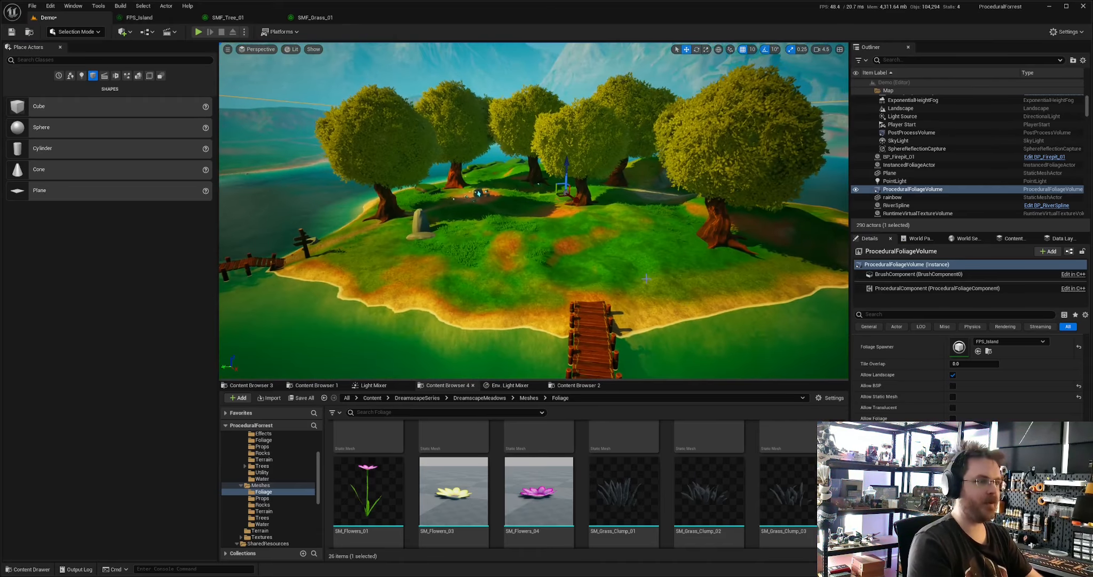
- Duplicate the SMF_Grass_01 foliage asset in the PFS folder and name the copy SMF_Flowers_01
{"action": "scroll", "coordinate": [582, 446], "scroll_direction": "up", "scroll_amount": 2}
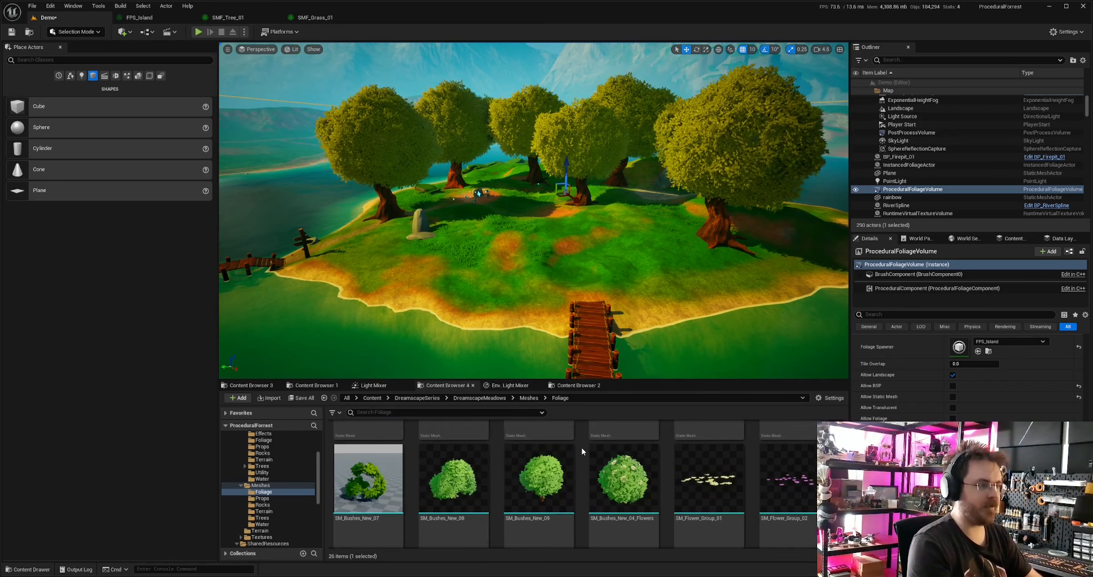
{"action": "left_click", "coordinate": [373, 385]}
{"action": "left_click", "coordinate": [315, 385]}
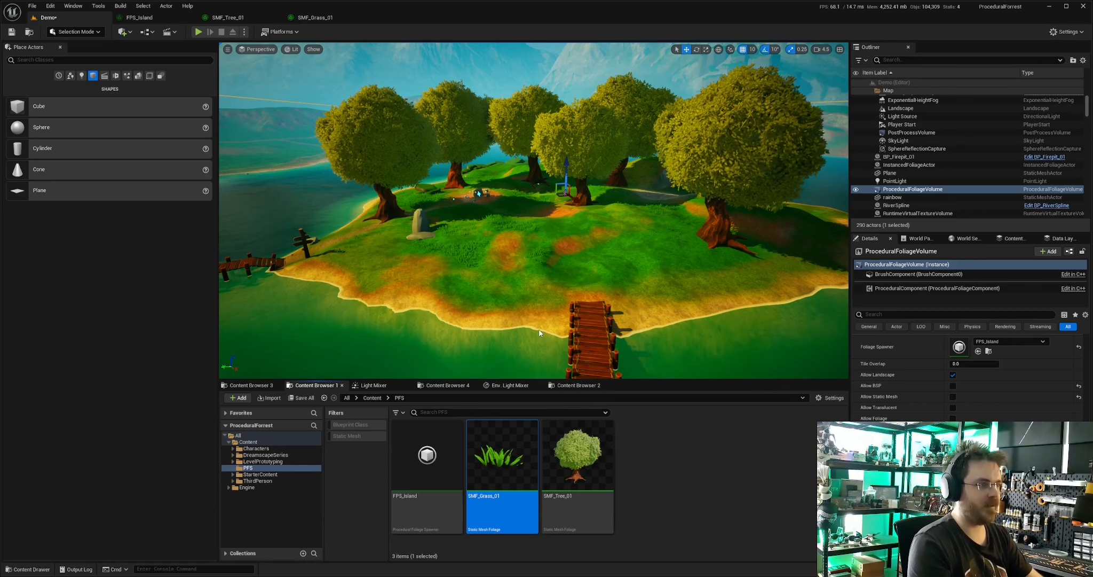
{"action": "key", "text": "ctrl+d"}
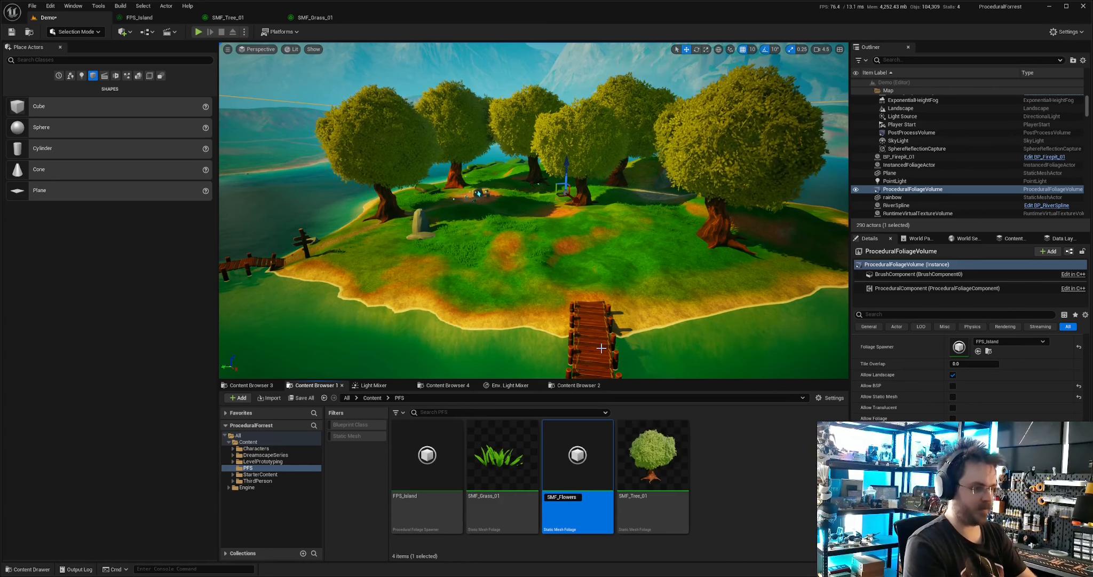
{"action": "type", "text": "SMF_Flowers_01"}
{"action": "key", "text": "Return"}
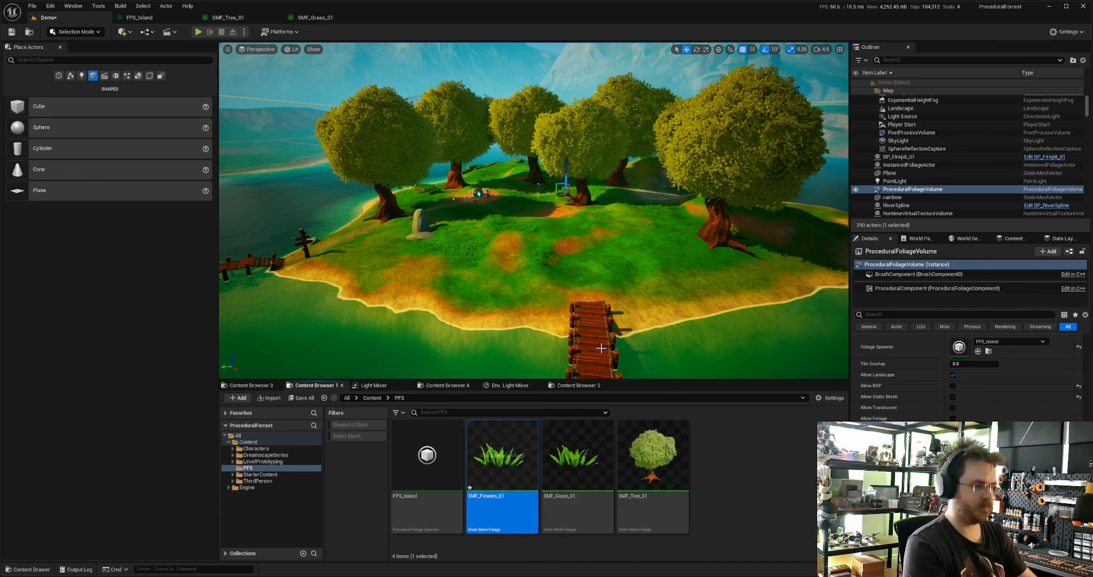
- Set SMF_Flowers_01's mesh to SM_Flower_Group_02, add it to FPS_Island's foliage types, and save the assets
{"action": "double_click", "coordinate": [502, 453]}
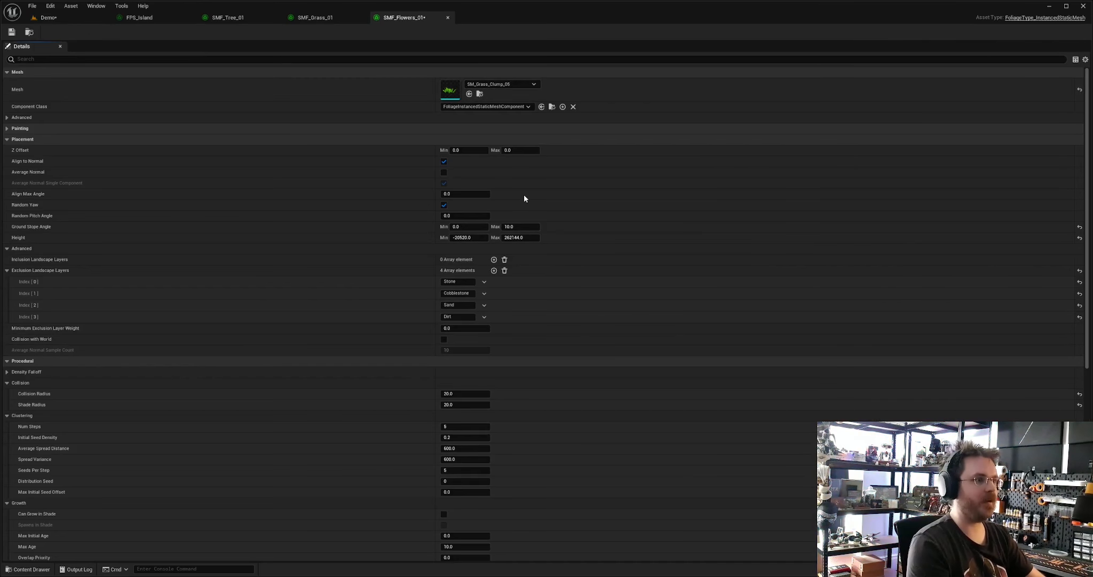
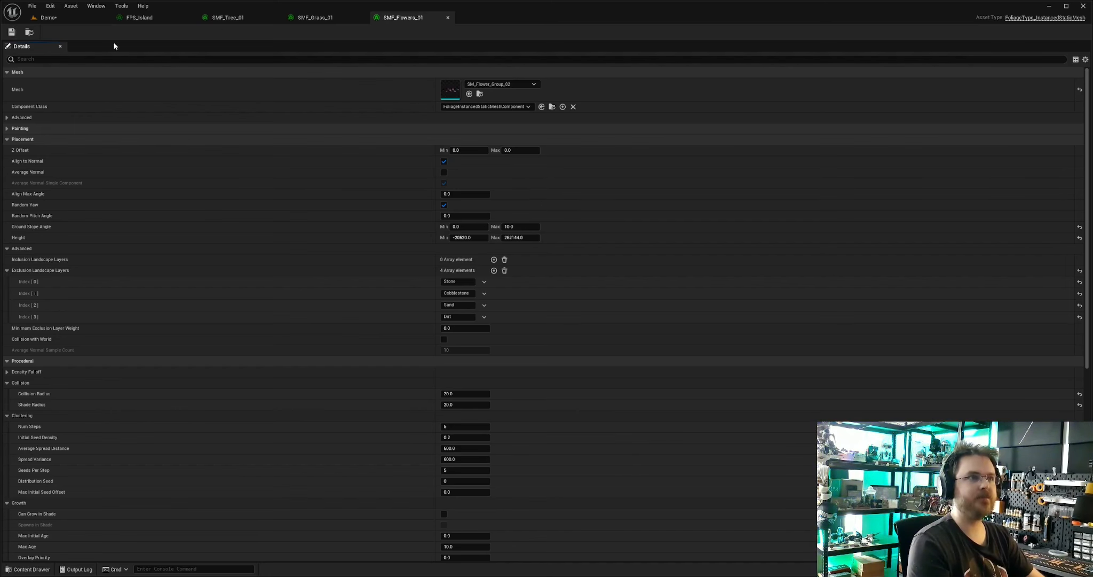
{"action": "left_click", "coordinate": [148, 23]}
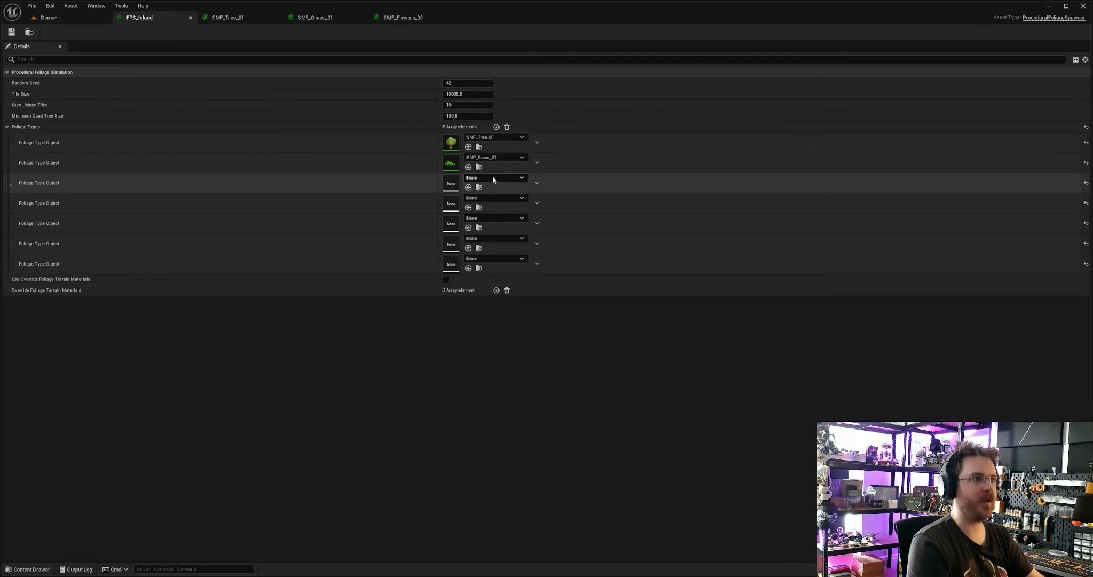
{"action": "left_click", "coordinate": [13, 32]}
{"action": "left_click", "coordinate": [59, 19]}
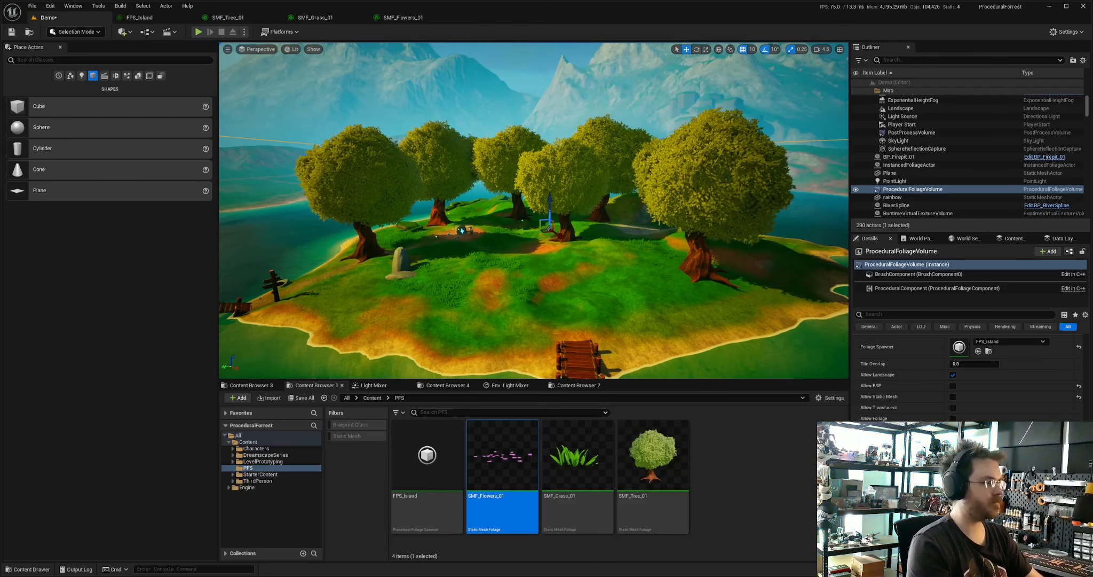
{"action": "mouse_move", "coordinate": [649, 284]}
{"action": "right_mouse_down"}
{"action": "mouse_move", "coordinate": [650, 320]}
{"action": "mouse_move", "coordinate": [649, 284]}
{"action": "right_mouse_up"}
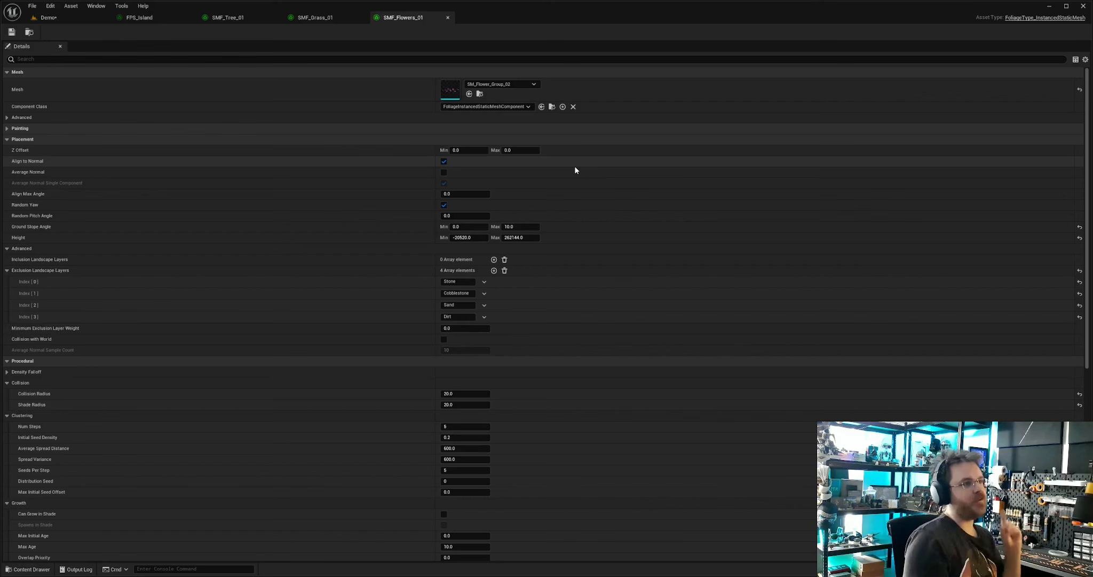
- Set SMF_Flowers_01's Initial Seed Density to 0.5 and its Num Steps to 3
{"action": "scroll", "coordinate": [492, 433], "scroll_direction": "down", "scroll_amount": 1}
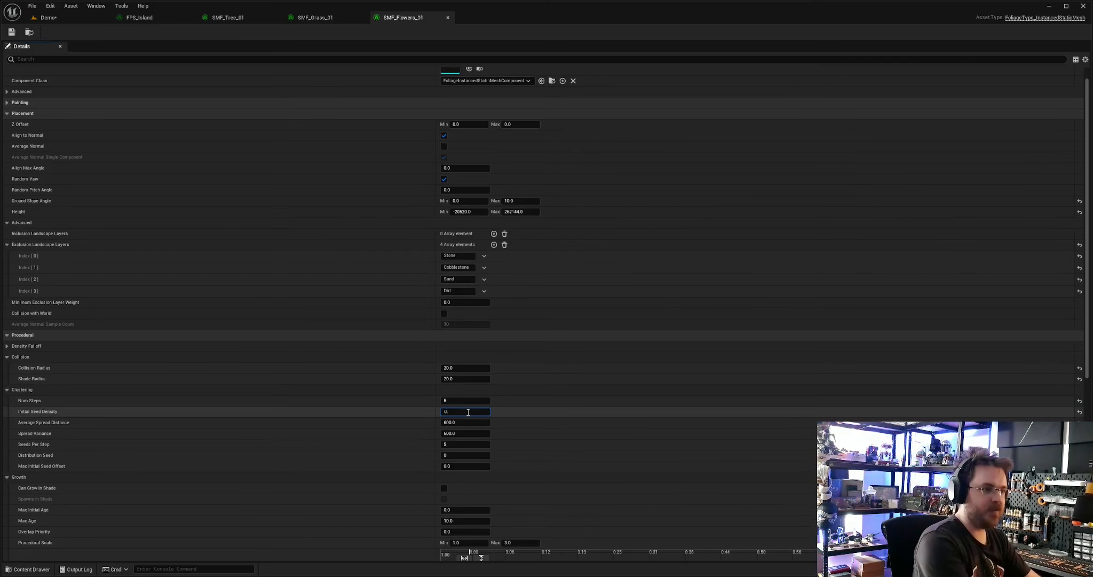
{"action": "type", "text": ".5"}
{"action": "key", "text": "shift+Tab"}
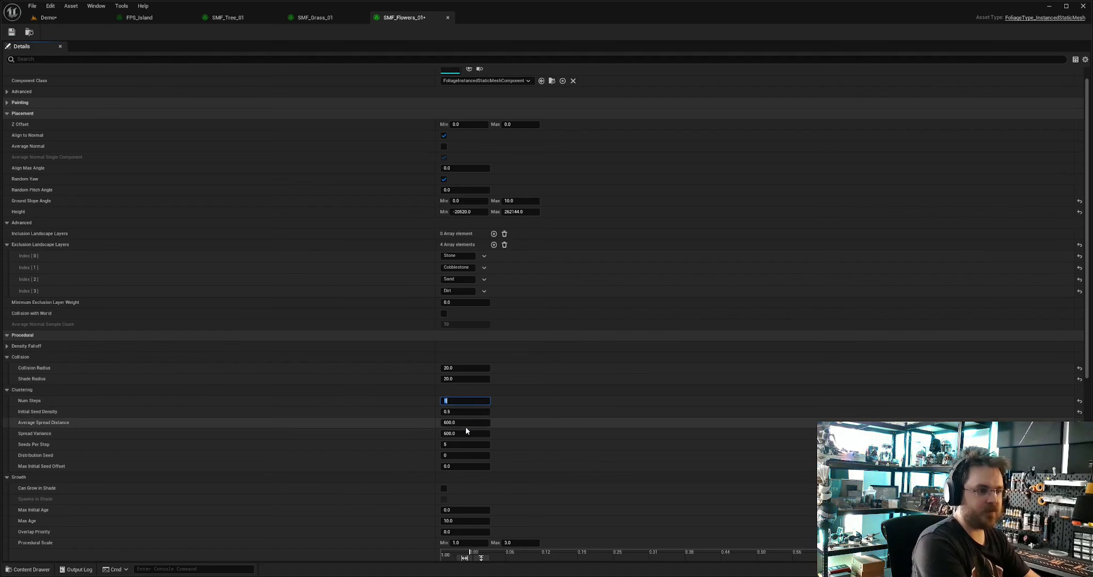
{"action": "type", "text": "3"}
- Set SMF_Flowers_01's Average Spread Distance and Spread Variance to 200, save the asset and check the flower patches on the island
{"action": "left_click", "coordinate": [465, 443]}
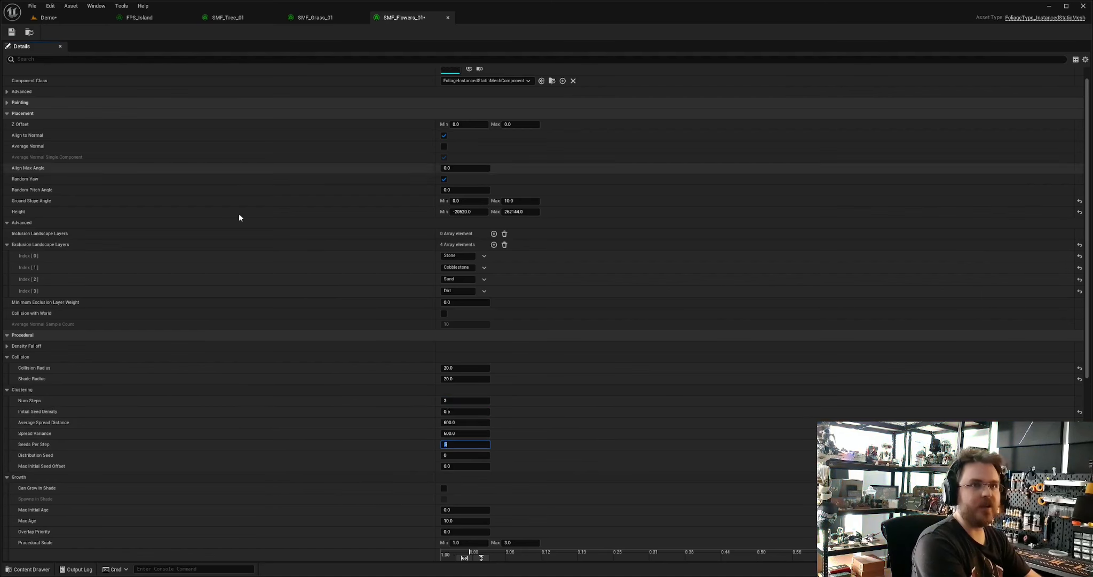
{"action": "type", "text": "200"}
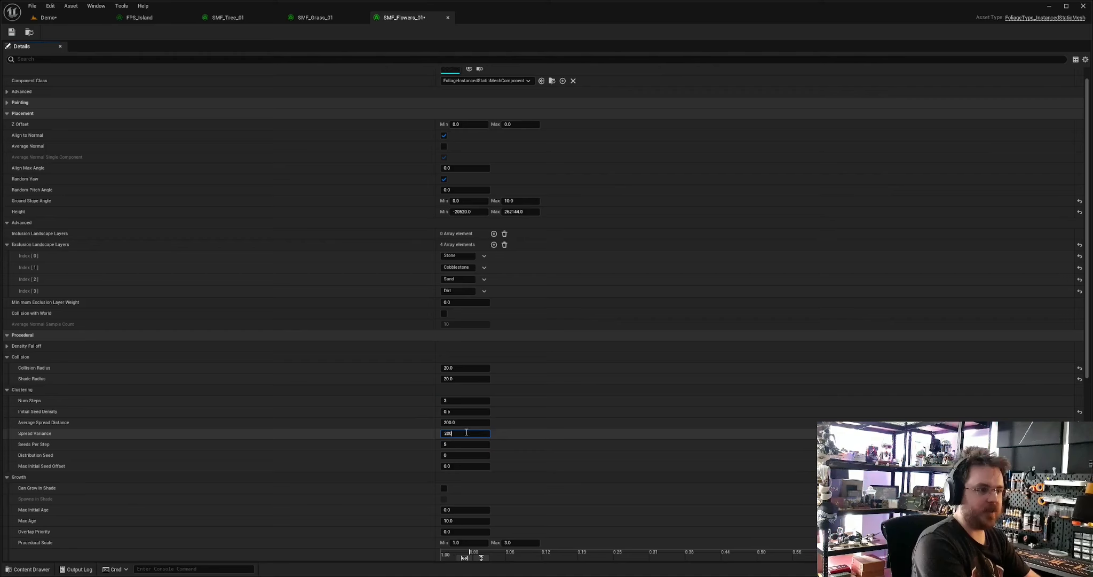
{"action": "key", "text": "Return"}
{"action": "left_click", "coordinate": [12, 32]}
{"action": "left_click", "coordinate": [49, 18]}
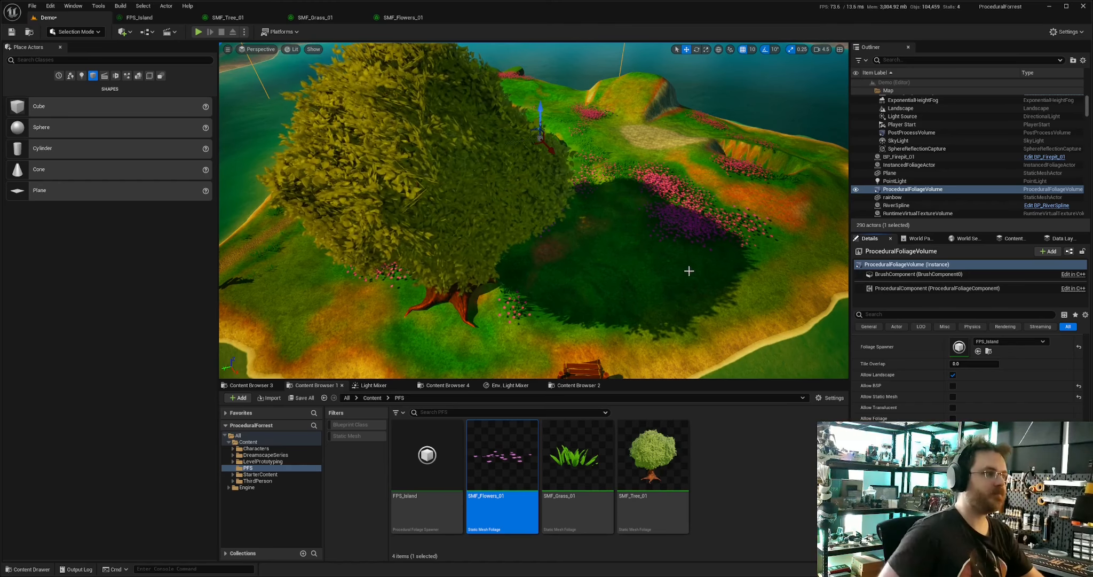
{"action": "right_click_drag", "start_coordinate": [689, 269], "coordinate": [518, 251]}
{"action": "left_click_drag", "start_coordinate": [518, 251], "coordinate": [433, 265], "text": "alt"}
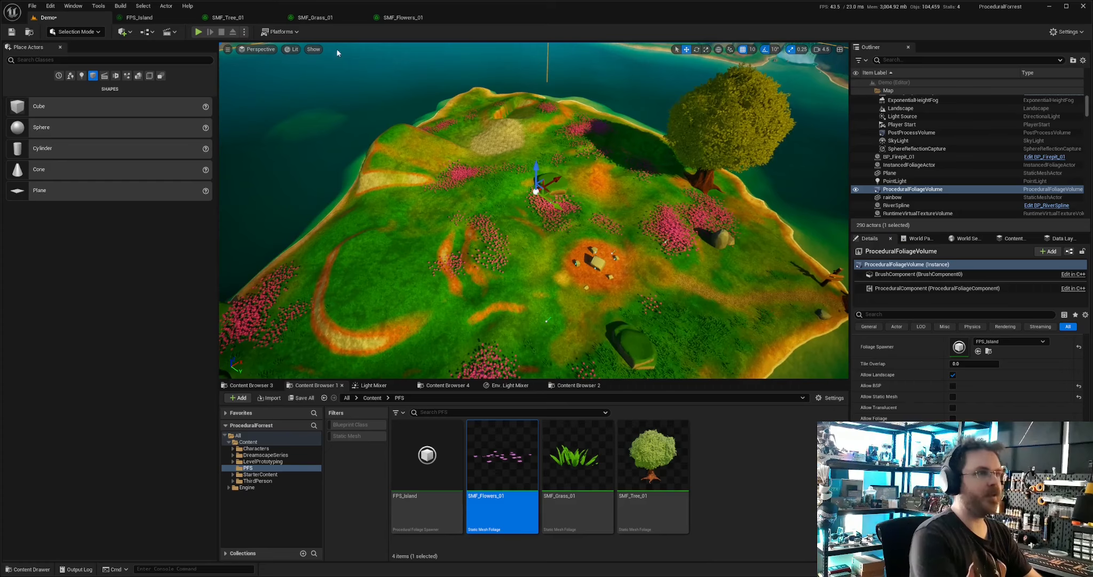
- Set SMF_Flowers_01's Initial Seed Density to 0.1, save the asset and return to the Demo level
{"action": "left_click", "coordinate": [394, 16]}
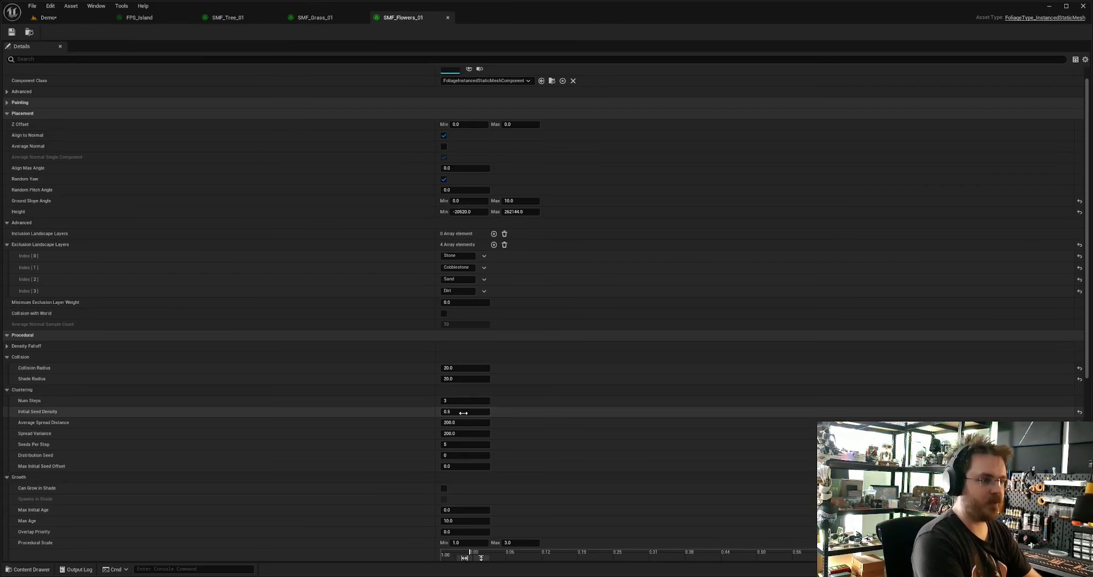
{"action": "key", "text": "Return"}
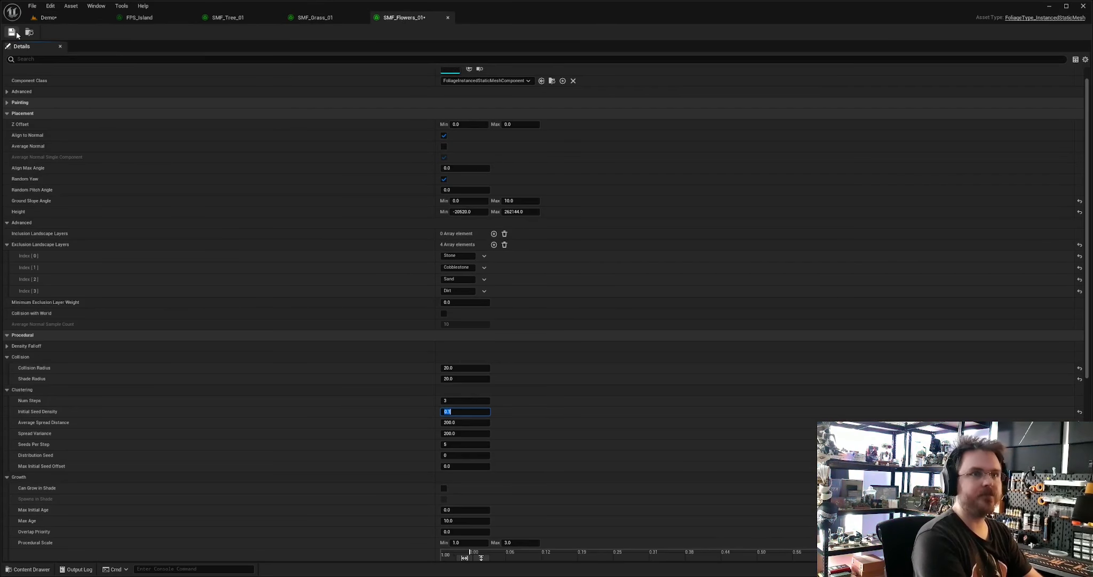
{"action": "left_click", "coordinate": [72, 21]}
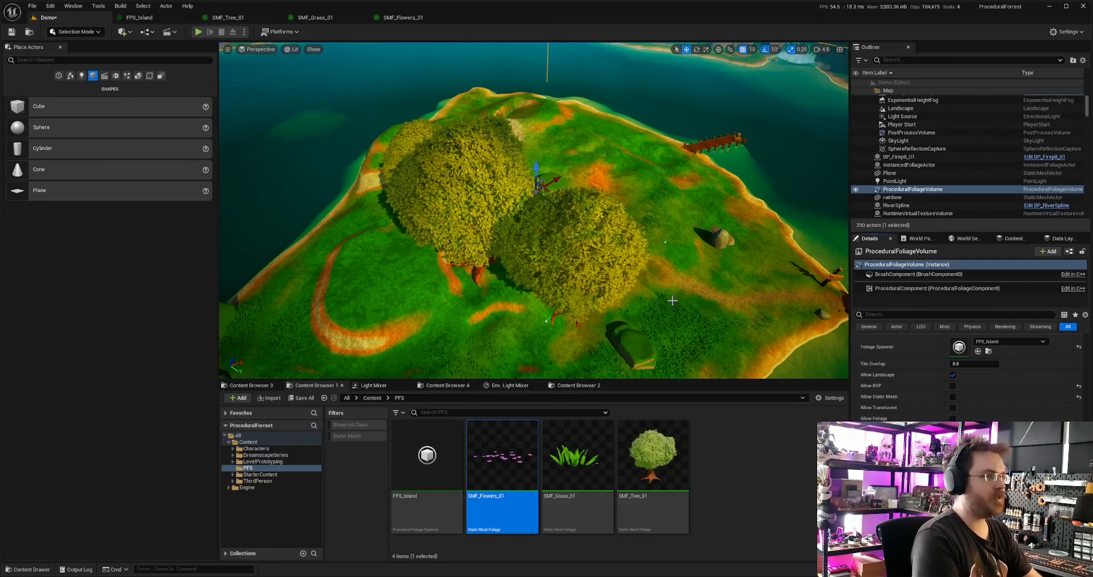
- Inspect the island's ground for flowers from low and high viewpoints
{"action": "right_click_drag", "start_coordinate": [534, 211], "coordinate": [424, 174]}
{"action": "key", "text": "w"}
{"action": "key", "text": "s"}
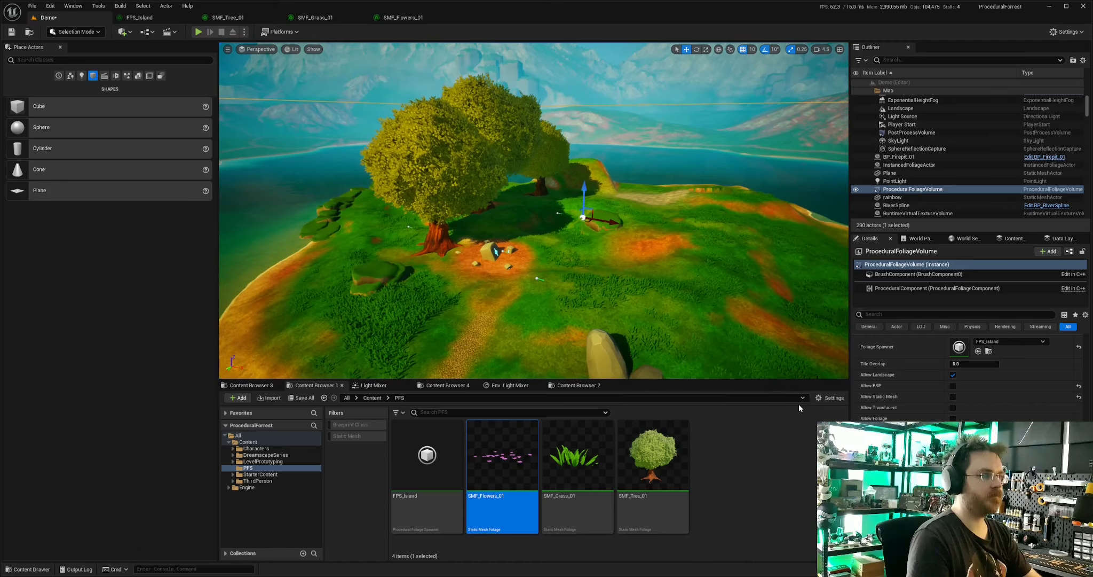
{"action": "key", "text": "s"}
{"action": "right_click_drag", "start_coordinate": [580, 281], "coordinate": [579, 305]}
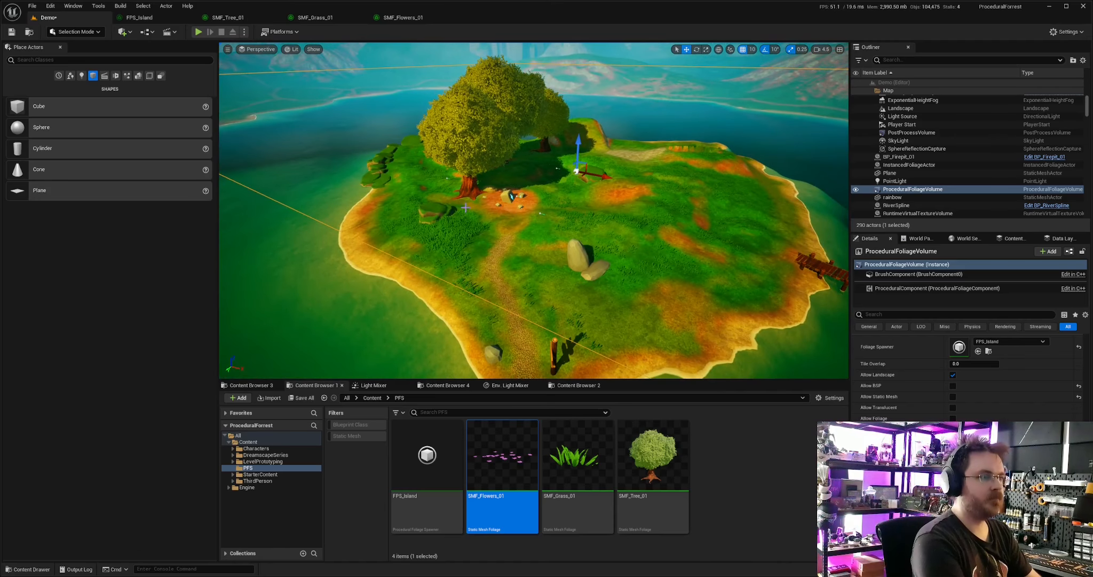
{"action": "right_click_drag", "start_coordinate": [563, 268], "coordinate": [572, 271]}
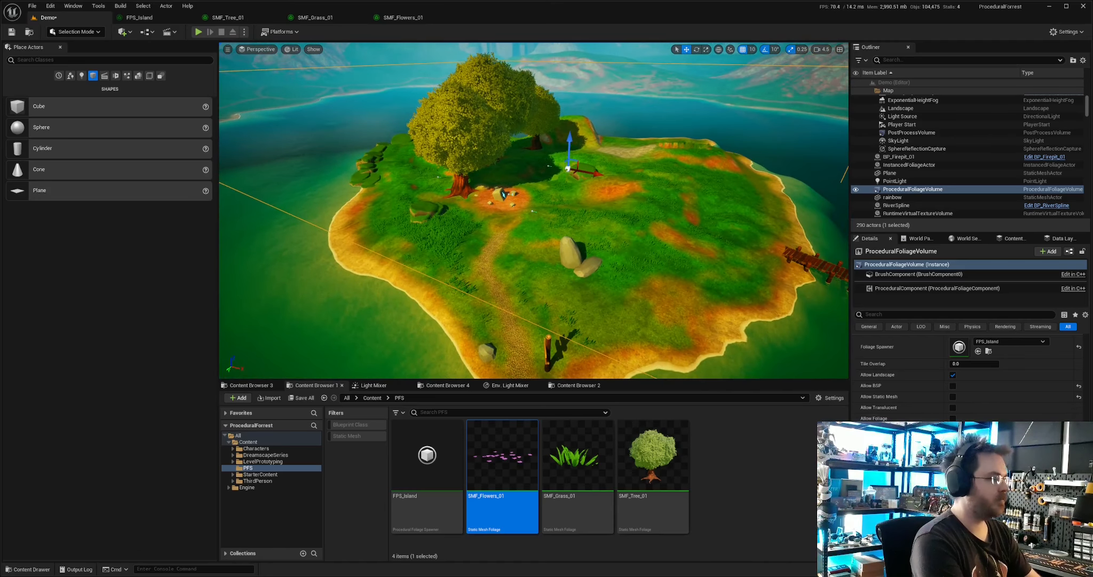
- Review SMF_Flowers_01's clustering settings, re-enter 0.1 as the Initial Seed Density and return to the Demo level
{"action": "left_click", "coordinate": [402, 20]}
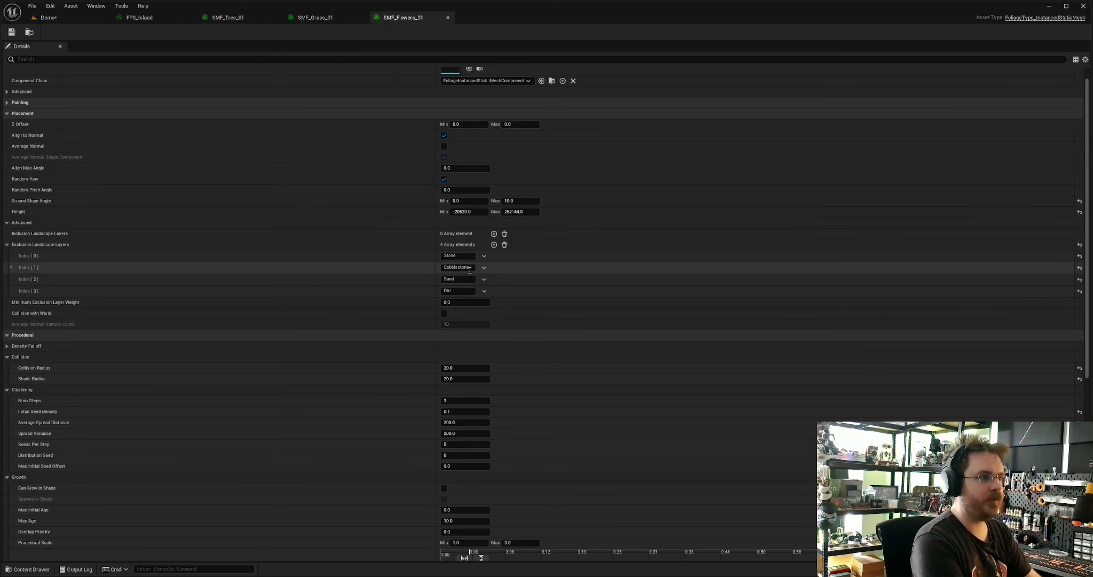
{"action": "left_click", "coordinate": [465, 402]}
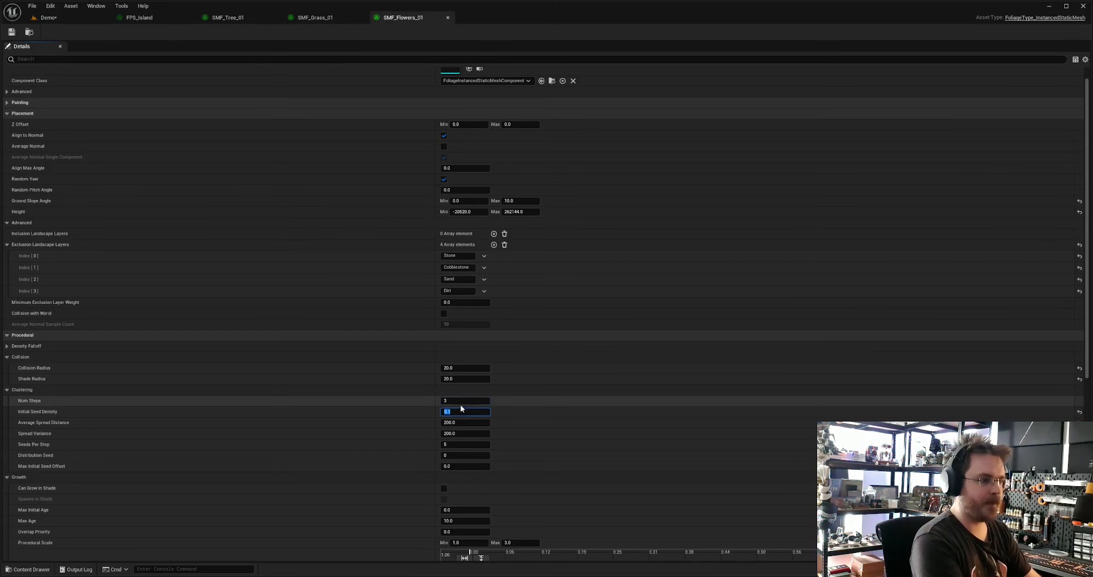
{"action": "left_click", "coordinate": [463, 412]}
{"action": "type", "text": "0."}
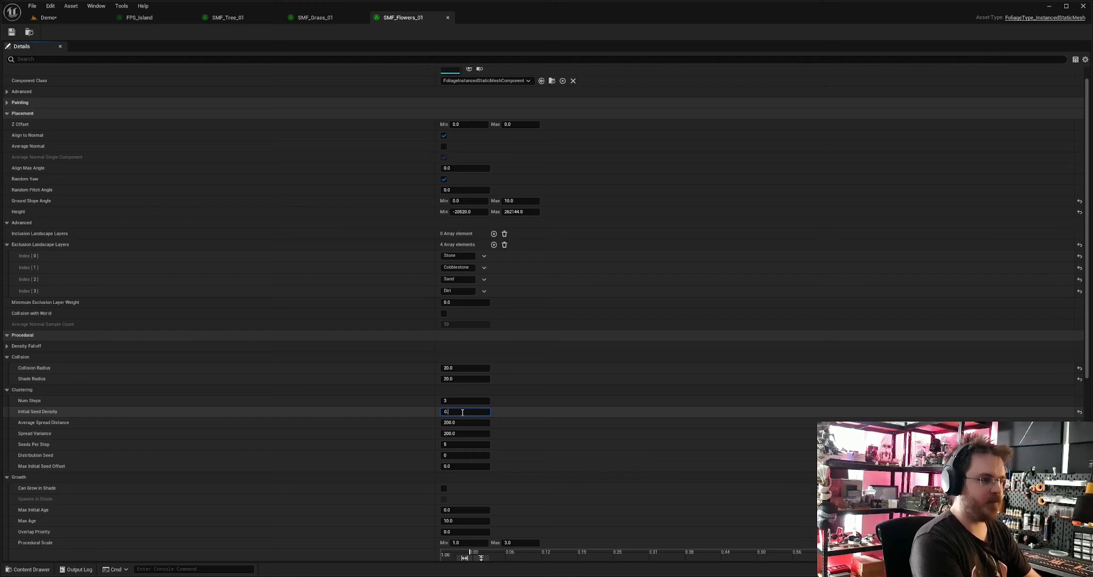
{"action": "type", "text": "1"}
{"action": "key", "text": "Return"}
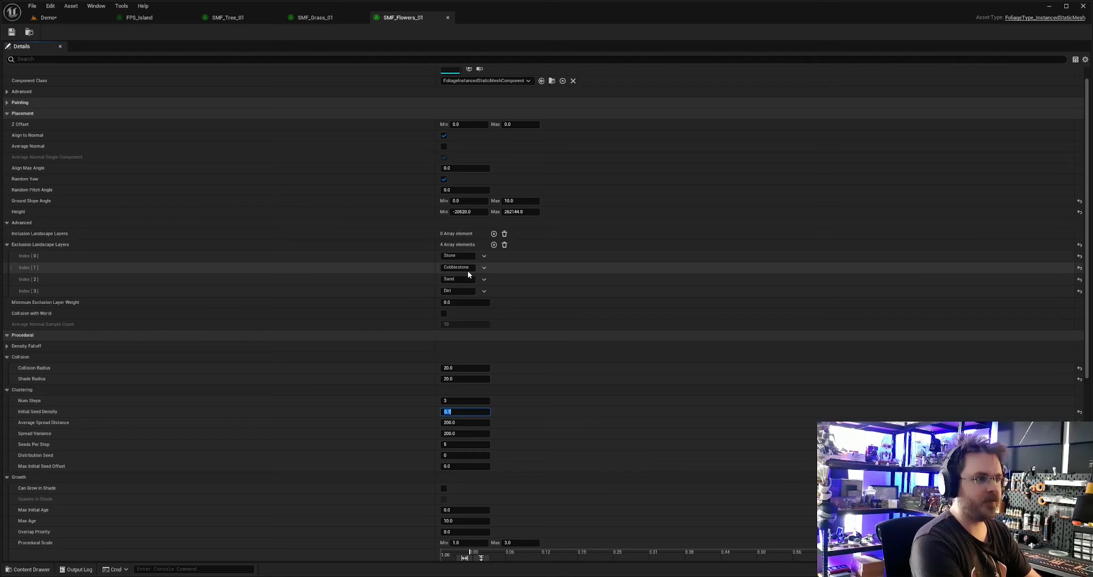
{"action": "left_click", "coordinate": [47, 17]}
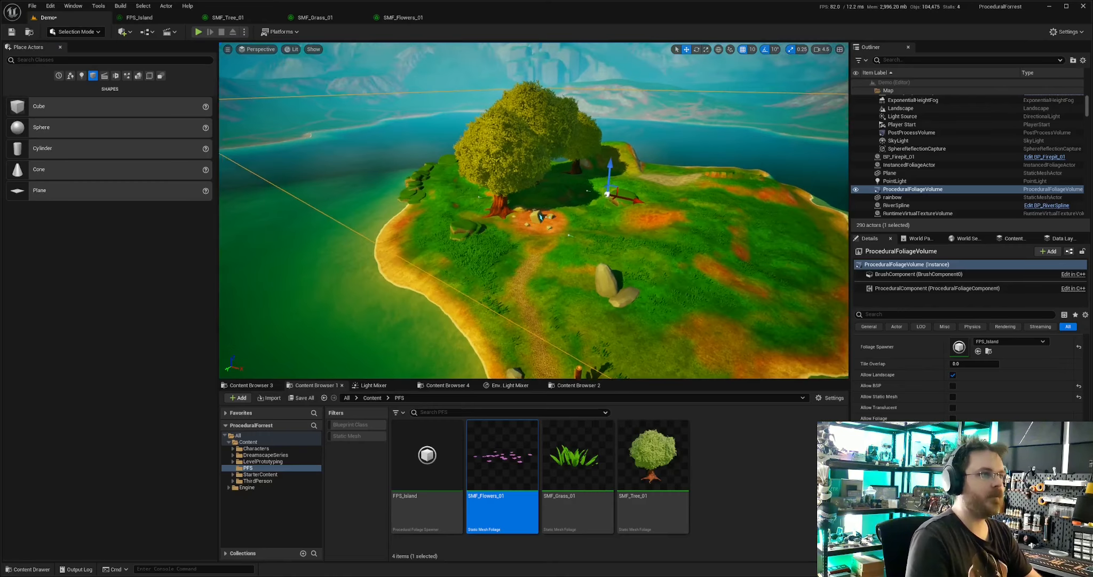
- Look over the island's foliage coverage from above and close up, and bring up SMF_Flowers_01's settings
{"action": "right_click_drag", "start_coordinate": [534, 214], "coordinate": [516, 265]}
{"action": "key", "text": "s"}
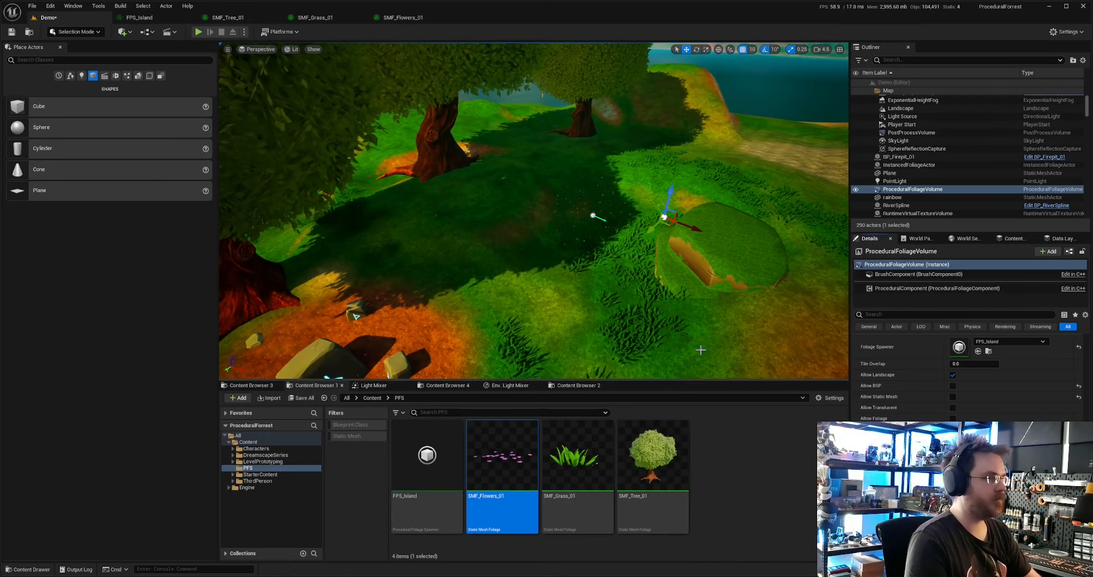
{"action": "key", "text": "s"}
{"action": "right_click_drag", "start_coordinate": [630, 305], "coordinate": [643, 312]}
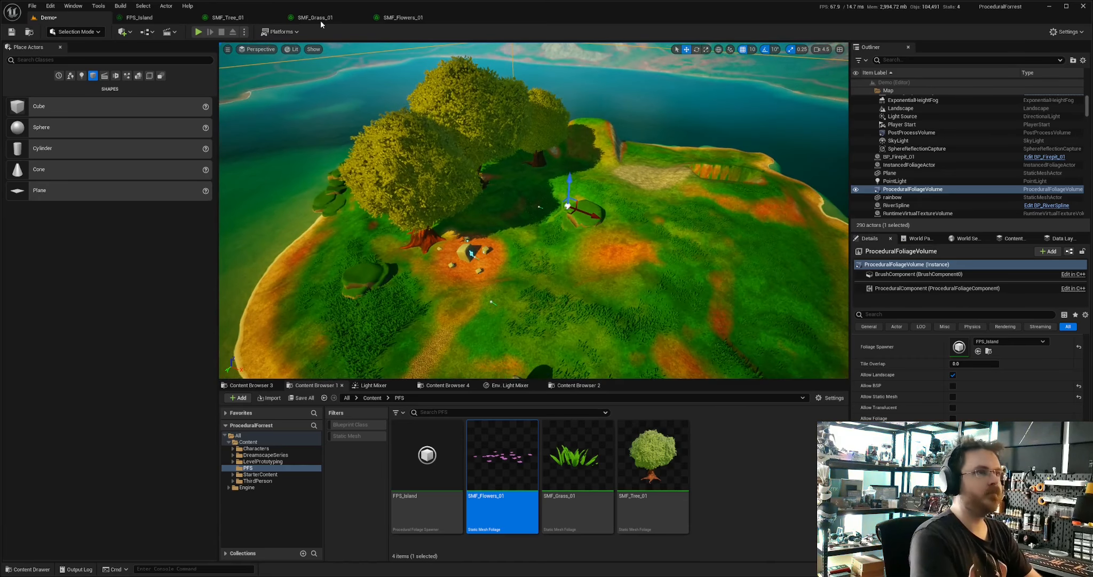
{"action": "left_click", "coordinate": [247, 17]}
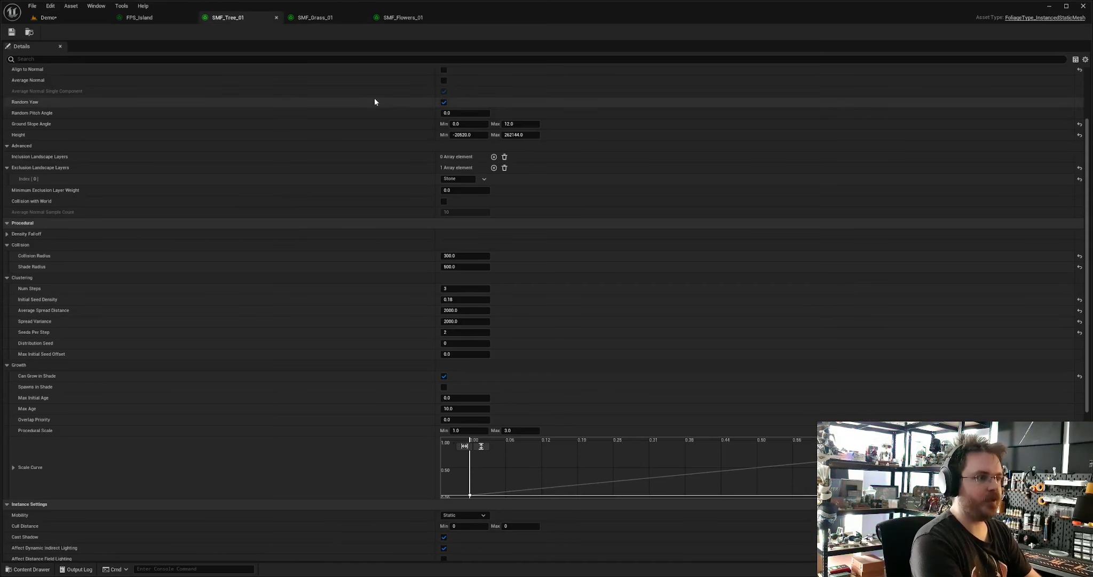
{"action": "left_click", "coordinate": [330, 20]}
{"action": "left_click", "coordinate": [394, 21]}
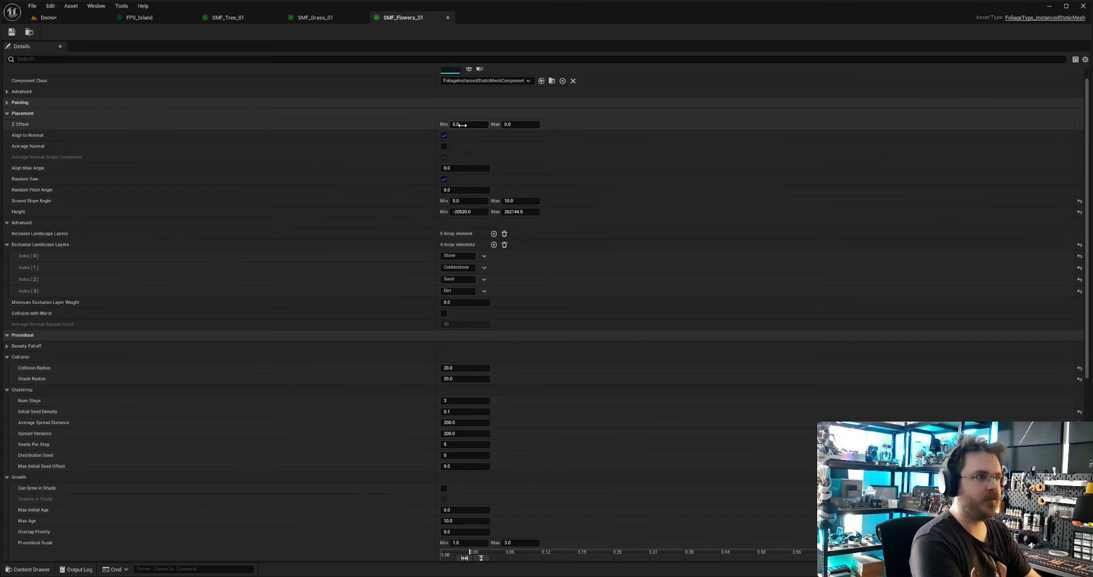
- Set SMF_Flowers_01's Num Steps and Seeds Per Step to 2, save the asset and return to the Demo level
{"action": "left_click", "coordinate": [465, 409]}
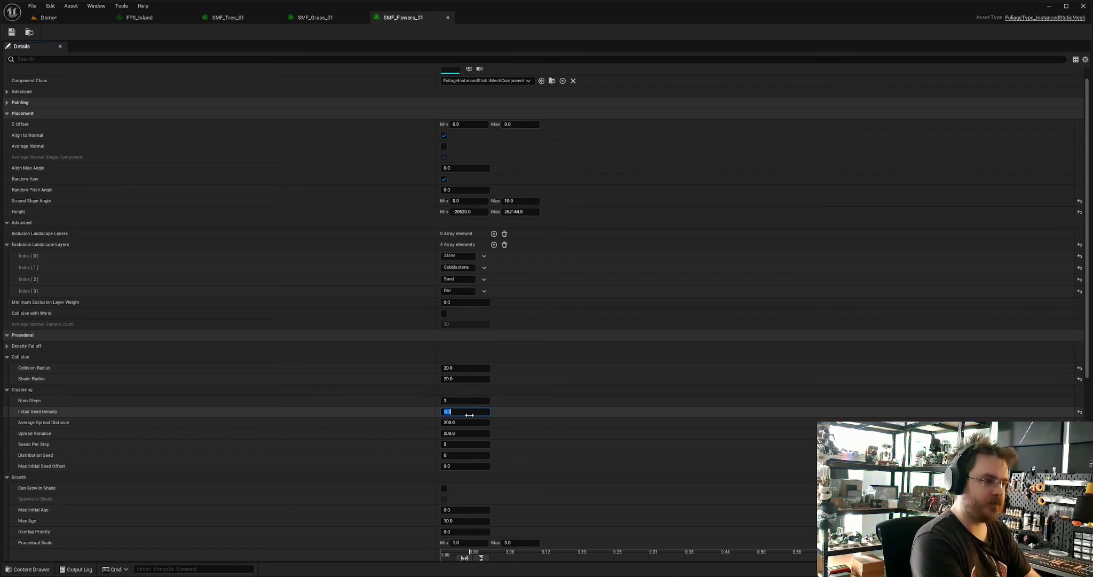
{"action": "left_click", "coordinate": [465, 401]}
{"action": "type", "text": "2"}
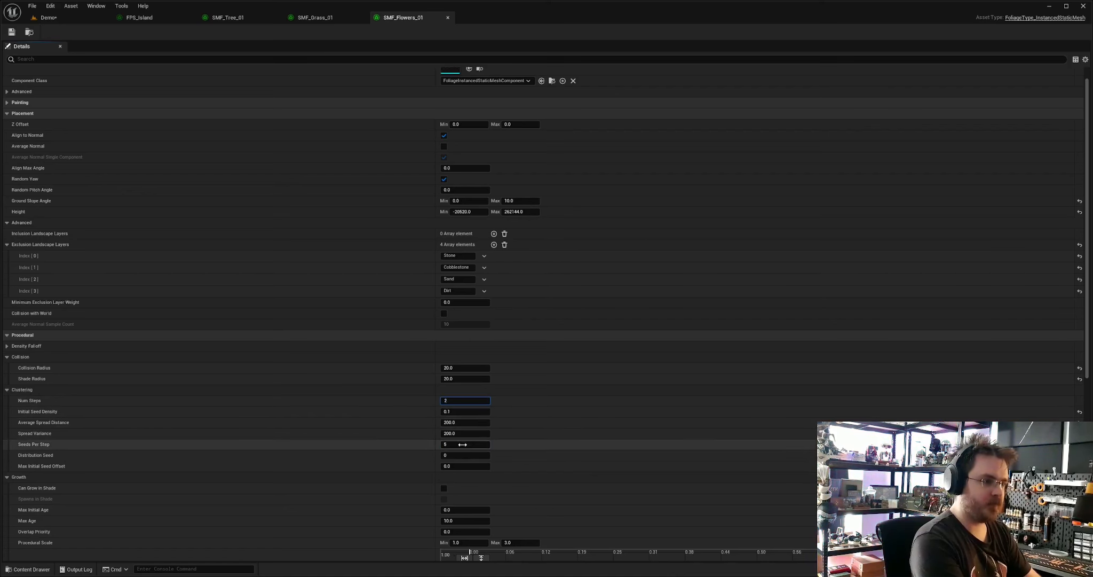
{"action": "left_click", "coordinate": [462, 444]}
{"action": "type", "text": "2"}
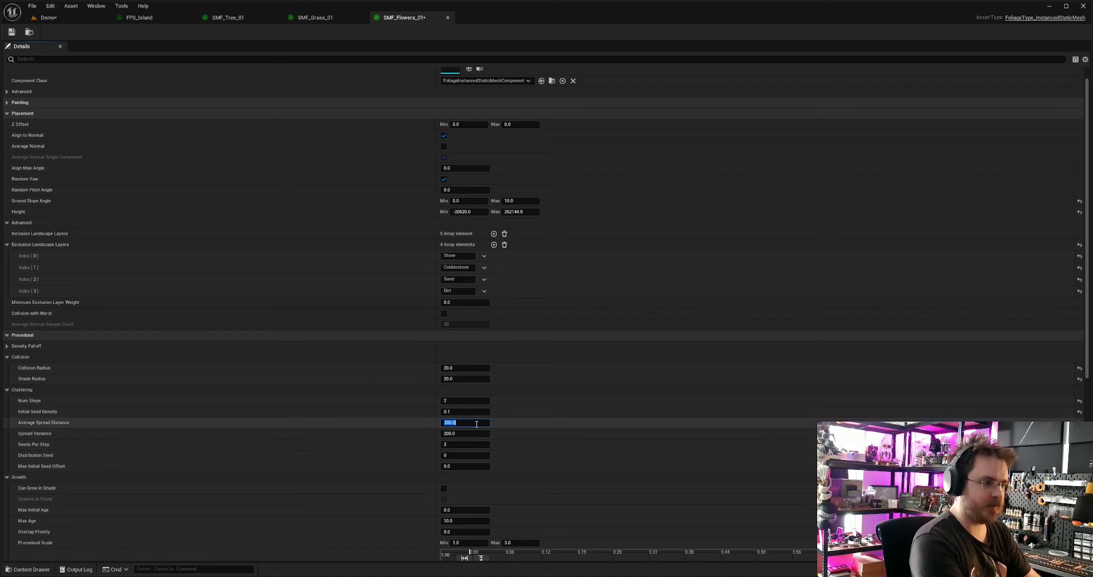
{"action": "left_click", "coordinate": [468, 412]}
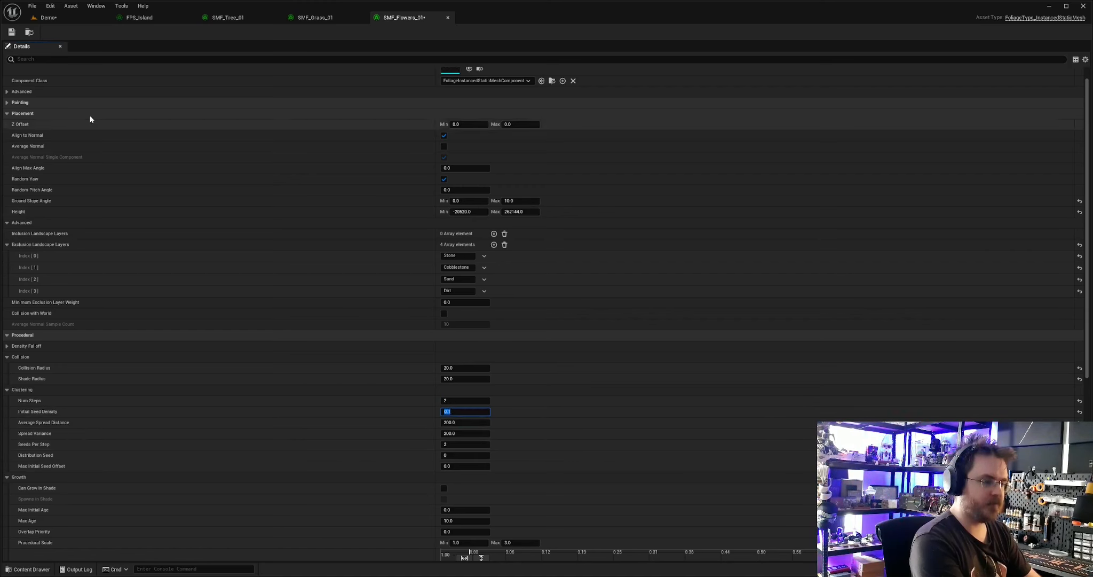
{"action": "left_click", "coordinate": [59, 19]}
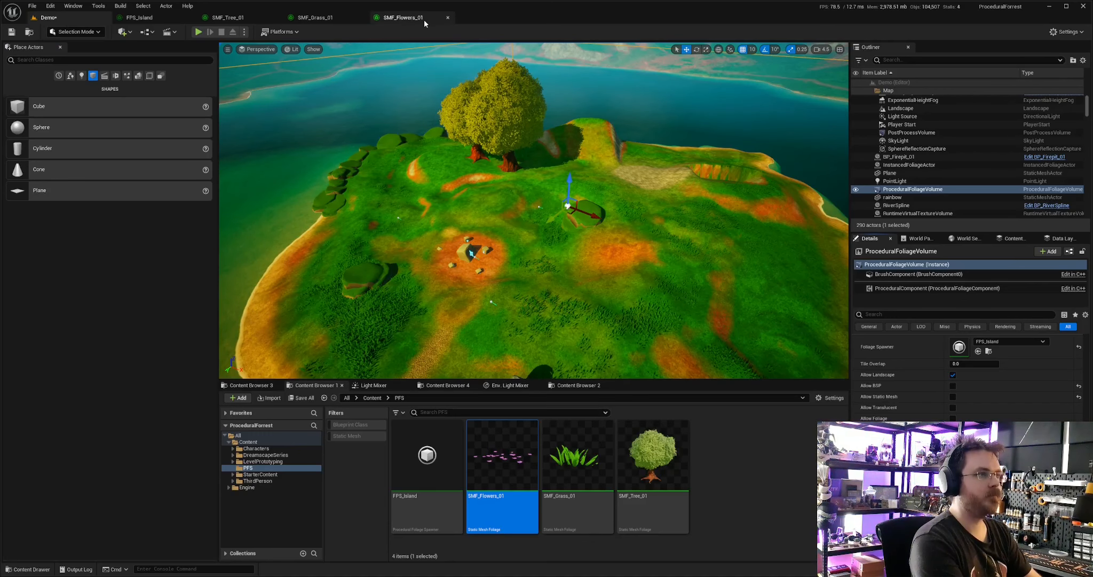
- Set SMF_Tree_01's Initial Seed Density to 0.3 and return to the Demo level
{"action": "right_click_drag", "start_coordinate": [437, 134], "coordinate": [459, 179]}
{"action": "left_click", "coordinate": [250, 14]}
{"action": "left_click", "coordinate": [249, 14]}
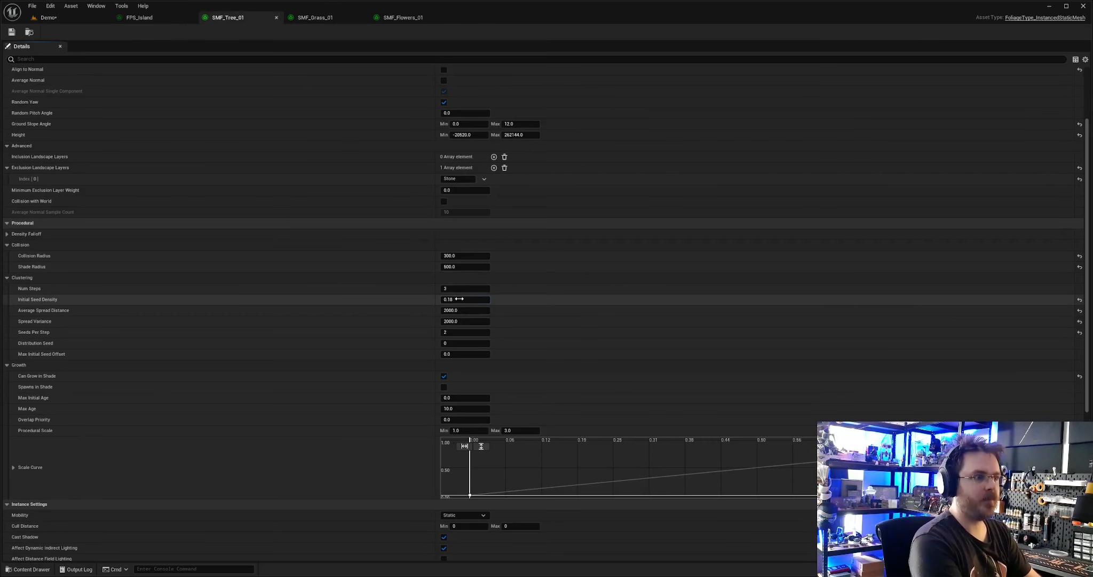
{"action": "left_click", "coordinate": [48, 18]}
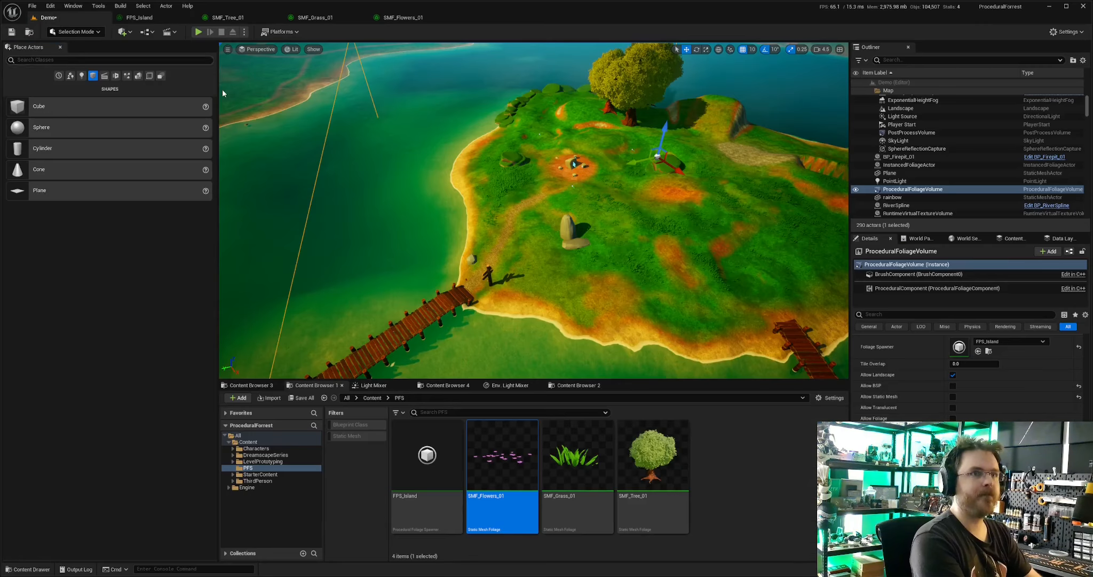
- Adjust SMF_Flowers_01's Initial Seed Density and return to the Demo level
{"action": "right_click_drag", "start_coordinate": [759, 326], "coordinate": [684, 286]}
{"action": "left_click", "coordinate": [398, 21]}
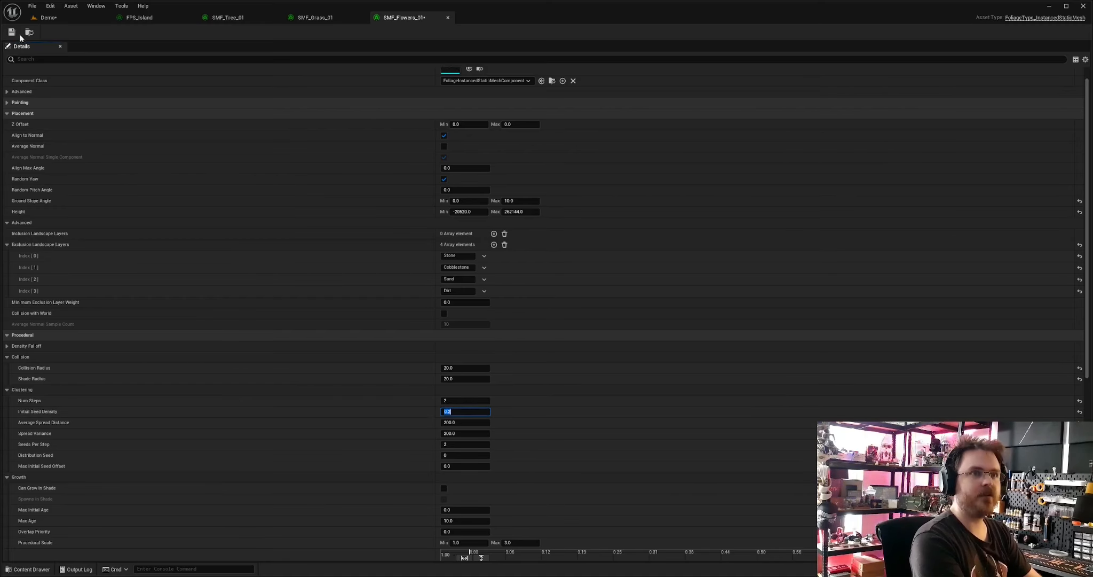
{"action": "left_click", "coordinate": [63, 18]}
- Inspect the trees and grass along the island's shoreline and dirt path from close viewpoints
{"action": "right_click_drag", "start_coordinate": [694, 307], "coordinate": [539, 294]}
{"action": "key", "text": "s"}
{"action": "key", "text": "w"}
{"action": "key", "text": "w"}
{"action": "key", "text": "s"}
{"action": "key", "text": "w"}
{"action": "key", "text": "w"}
{"action": "key", "text": "s"}
{"action": "right_click_drag", "start_coordinate": [494, 252], "coordinate": [468, 208]}
{"action": "key", "text": "w"}
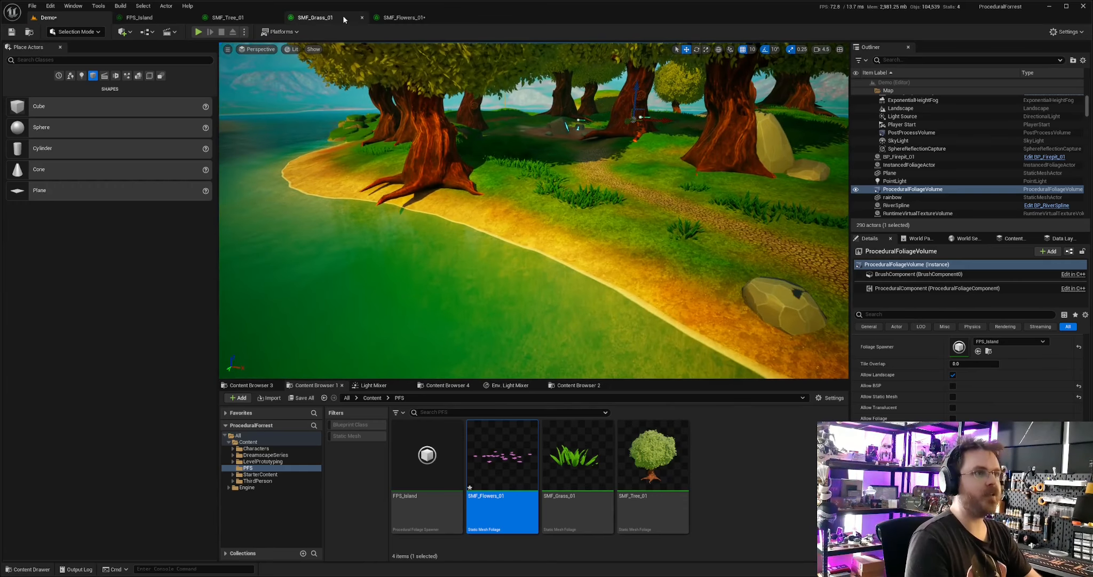
{"action": "key", "text": "s"}
{"action": "key", "text": "d"}
{"action": "mouse_move", "coordinate": [443, 99]}
{"action": "right_mouse_down"}
{"action": "mouse_move", "coordinate": [446, 77]}
{"action": "mouse_move", "coordinate": [539, 78]}
{"action": "mouse_move", "coordinate": [542, 99]}
{"action": "mouse_move", "coordinate": [433, 91]}
{"action": "right_mouse_up"}
{"action": "key", "text": "s"}
{"action": "key", "text": "w"}
- Set the maximum Ground Slope Angle to 8 in SMF_Grass_01 and SMF_Tree_01, save the tree asset and return to the Demo level
{"action": "left_click", "coordinate": [315, 17]}
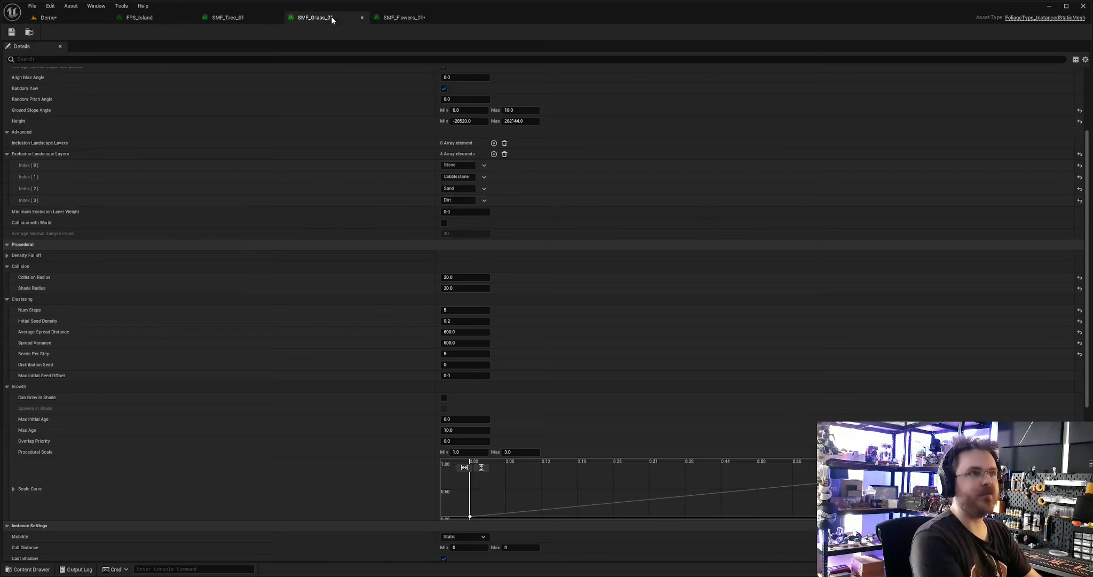
{"action": "scroll", "coordinate": [526, 151], "scroll_direction": "up", "scroll_amount": 1}
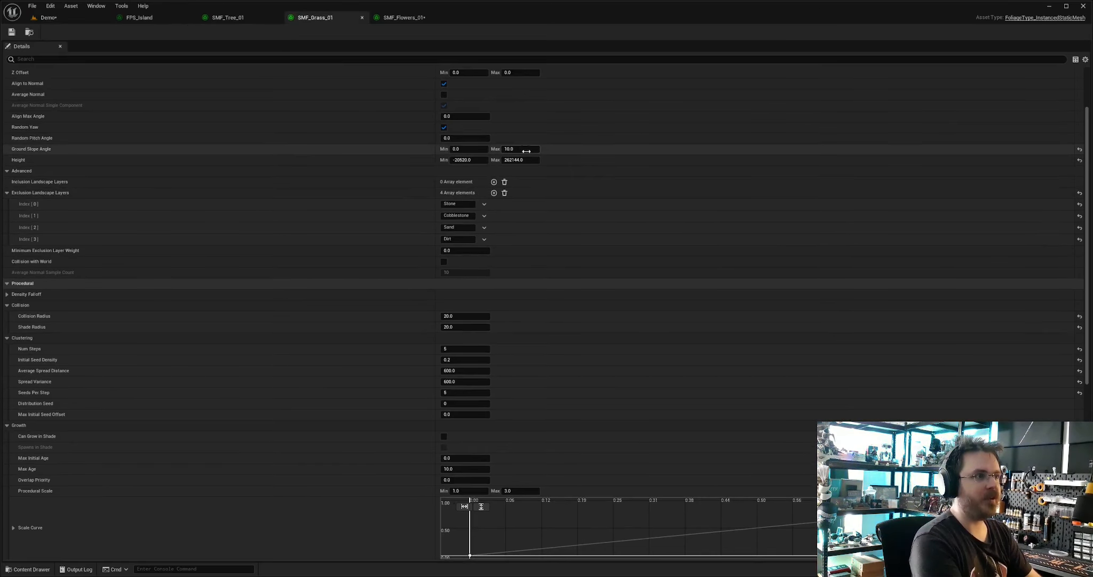
{"action": "type", "text": "10"}
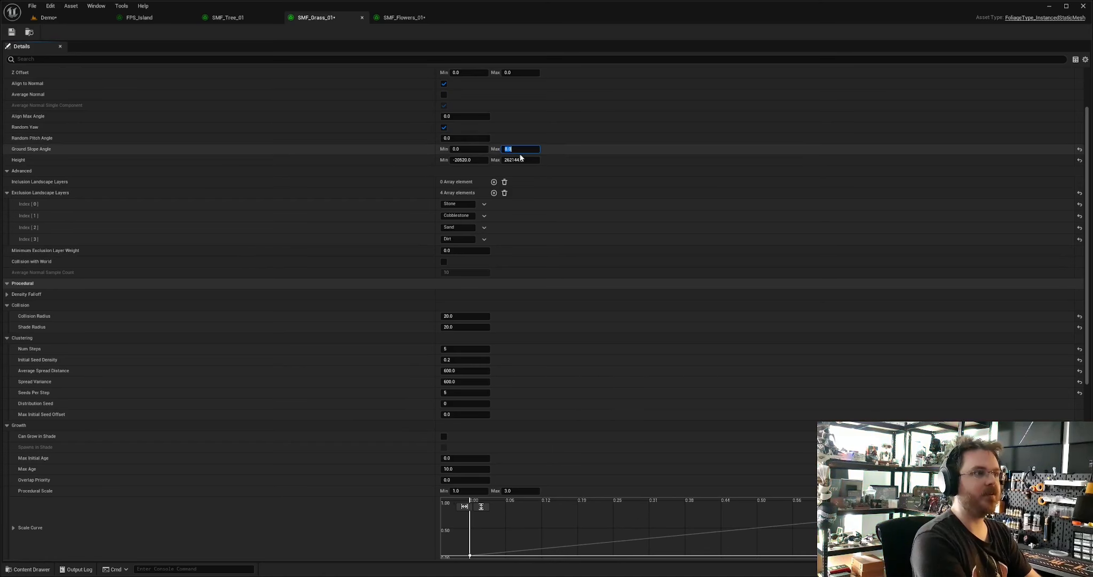
{"action": "left_click", "coordinate": [228, 17]}
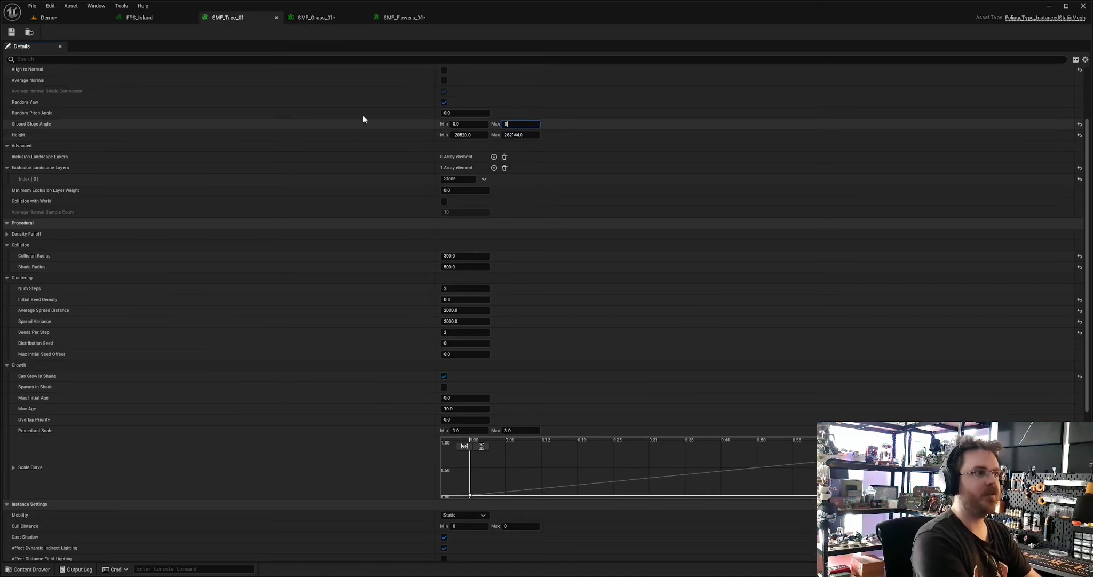
{"action": "key", "text": "Return"}
{"action": "left_click", "coordinate": [11, 33]}
{"action": "left_click", "coordinate": [56, 19]}
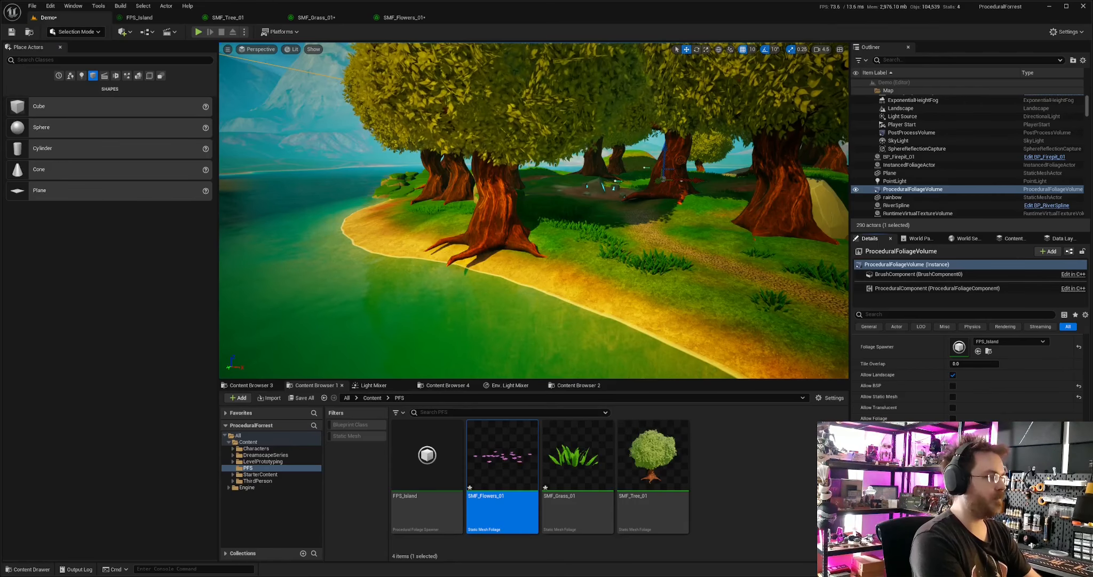
- Examine how trees and grass are distributed around the fire pit and across the island
{"action": "right_click_drag", "start_coordinate": [534, 210], "coordinate": [507, 224]}
{"action": "key", "text": "w"}
{"action": "key", "text": "s"}
{"action": "key", "text": "d"}
{"action": "key", "text": "w"}
{"action": "key", "text": "s"}
{"action": "key", "text": "w"}
{"action": "key", "text": "s"}
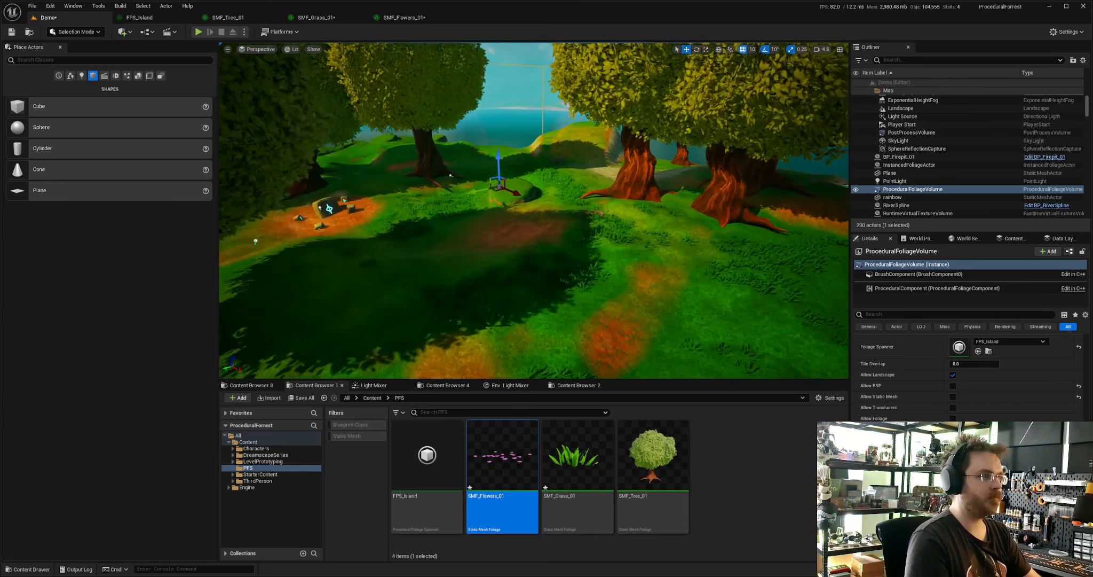
{"action": "right_click_drag", "start_coordinate": [495, 318], "coordinate": [490, 323]}
{"action": "key", "text": "s"}
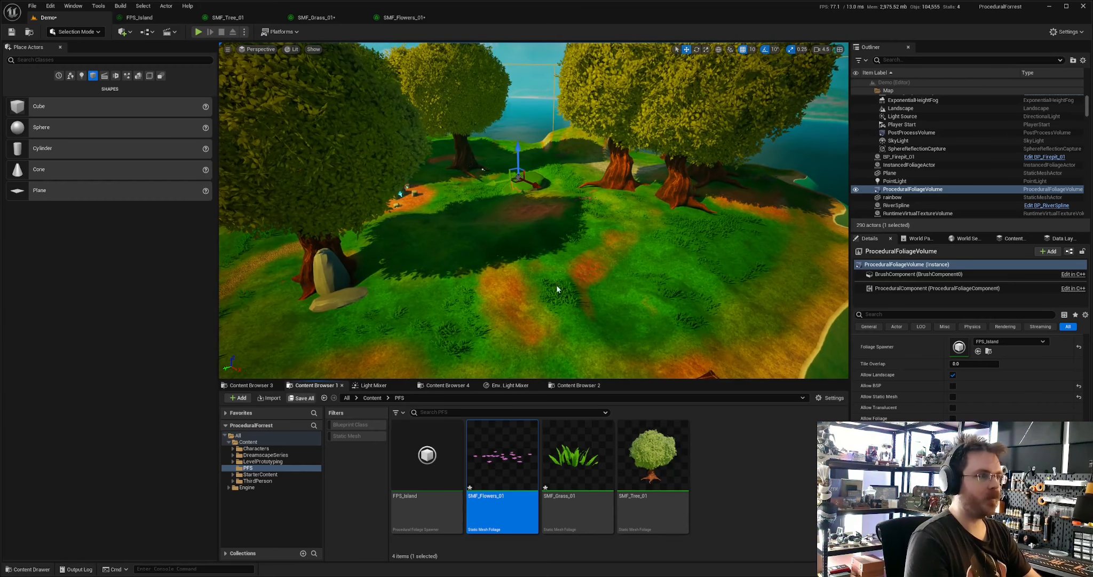
- Save all modified foliage assets and the Demo level, and view the whole island from above
{"action": "key", "text": "s"}
{"action": "right_click_drag", "start_coordinate": [684, 260], "coordinate": [677, 280]}
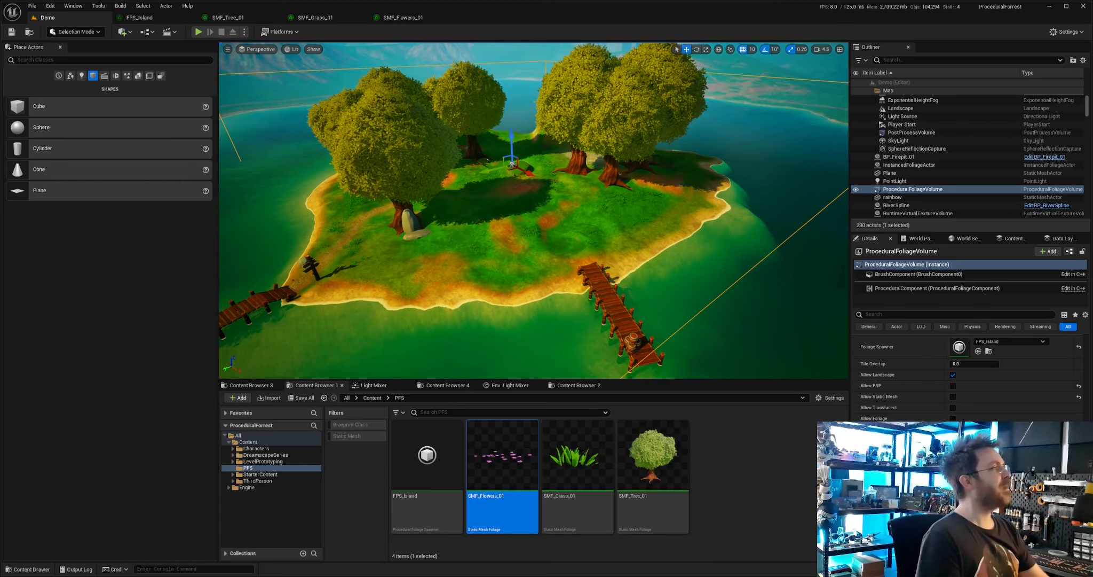
{"action": "key", "text": "s"}
{"action": "mouse_move", "coordinate": [677, 279]}
{"action": "right_mouse_down"}
{"action": "mouse_move", "coordinate": [662, 256]}
{"action": "mouse_move", "coordinate": [661, 292]}
{"action": "mouse_move", "coordinate": [662, 283]}
{"action": "right_mouse_up"}
{"action": "key", "text": "w"}
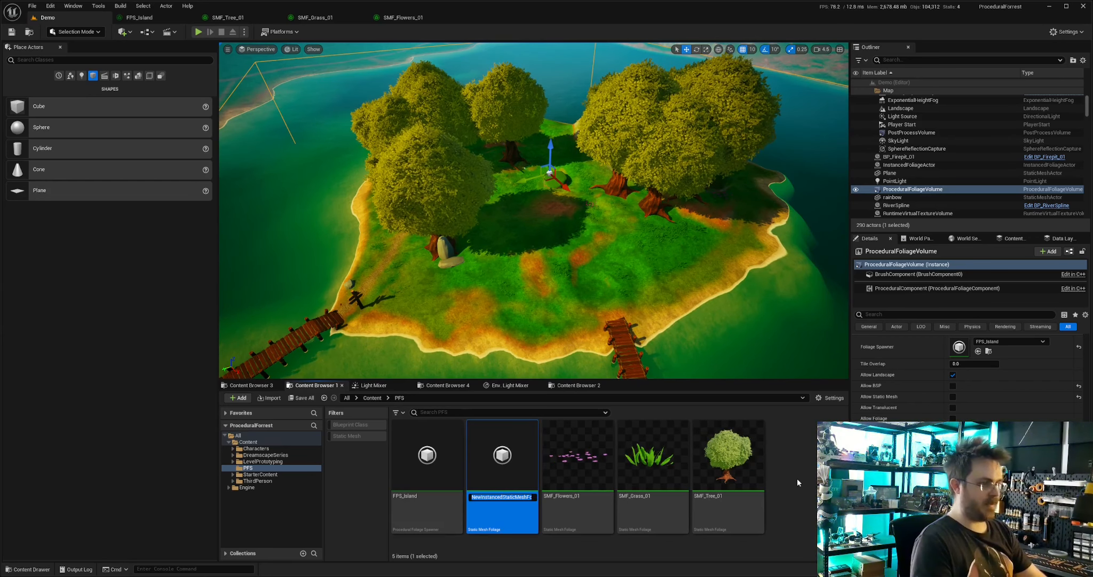
- Name the new static mesh foliage asset SMF_Rocks_01, assign it the SM_RocksRound_Three mesh, save it and return to the Demo level
{"action": "type", "text": "SMF_"}
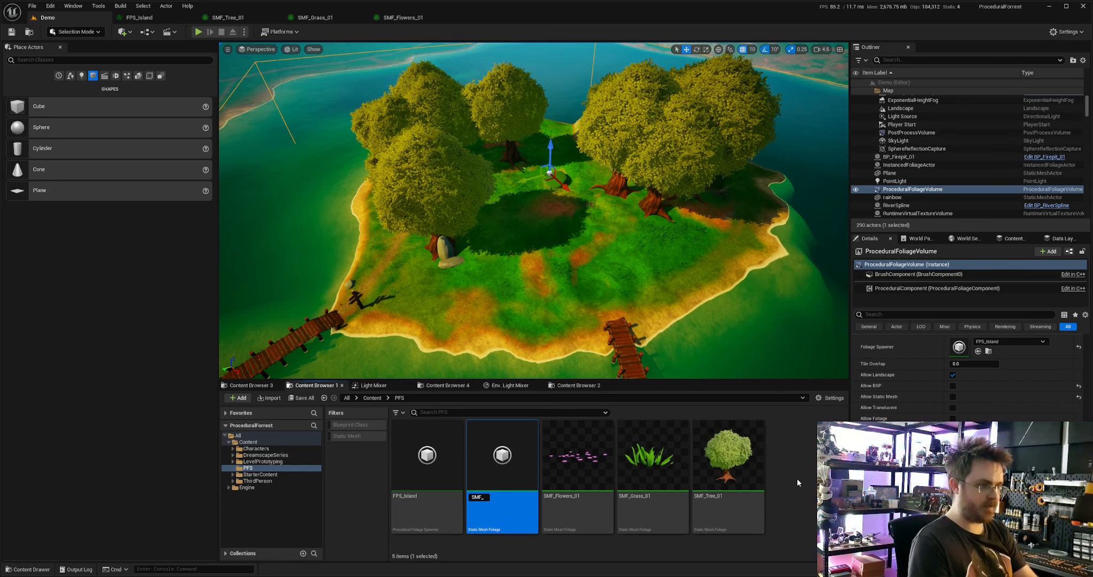
{"action": "type", "text": "Rocks_01"}
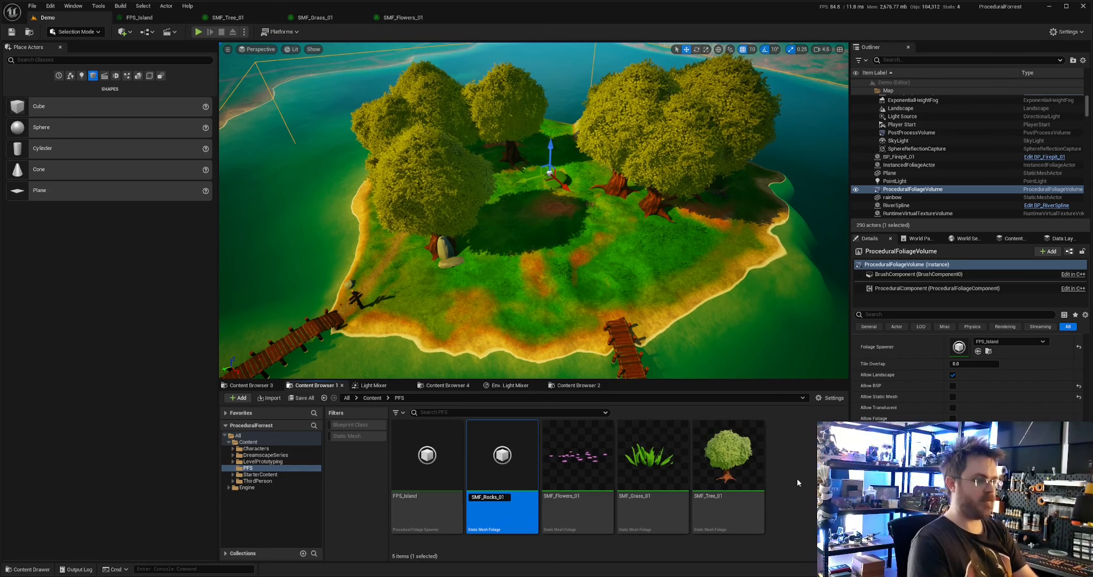
{"action": "key", "text": "Return"}
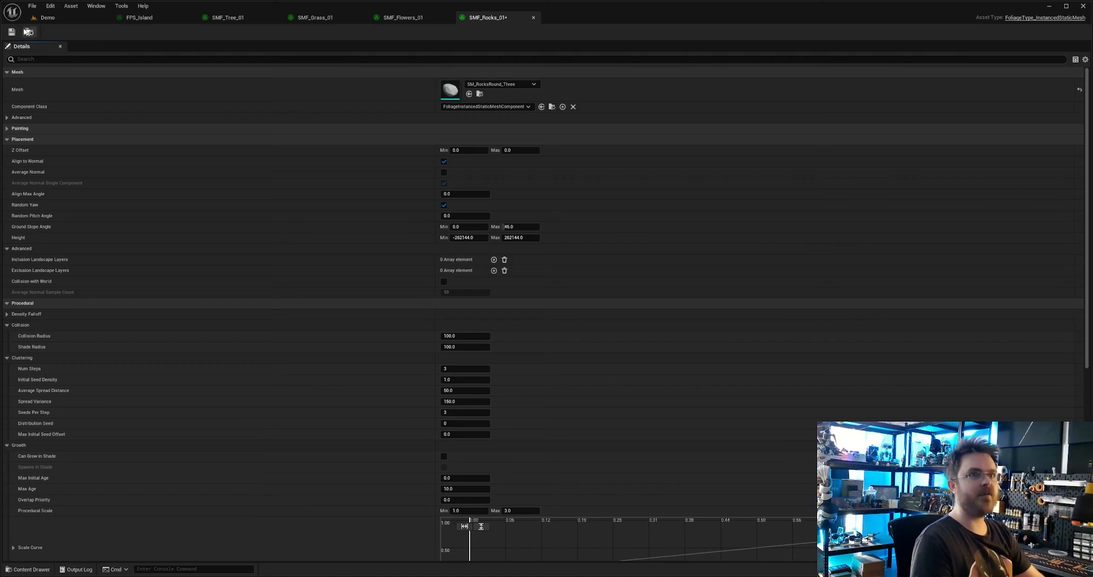
{"action": "left_click", "coordinate": [66, 22]}
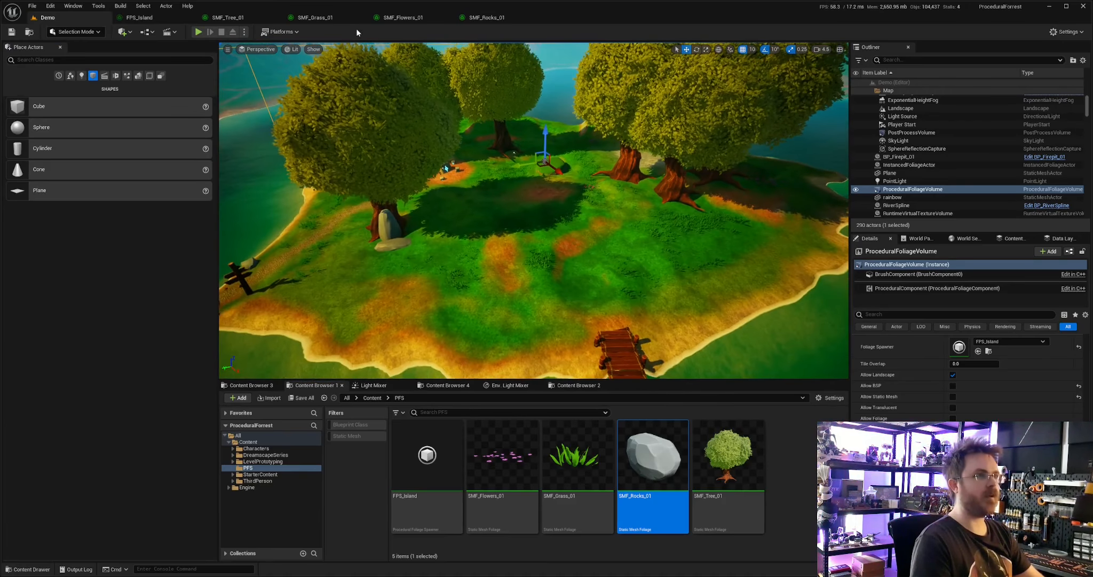
- Assign SMF_Rocks_01 to FPS_Island's fourth Foliage Type Object and resimulate the procedural foliage on the island
{"action": "left_click", "coordinate": [228, 18]}
{"action": "scroll", "coordinate": [433, 250], "scroll_direction": "up", "scroll_amount": 3}
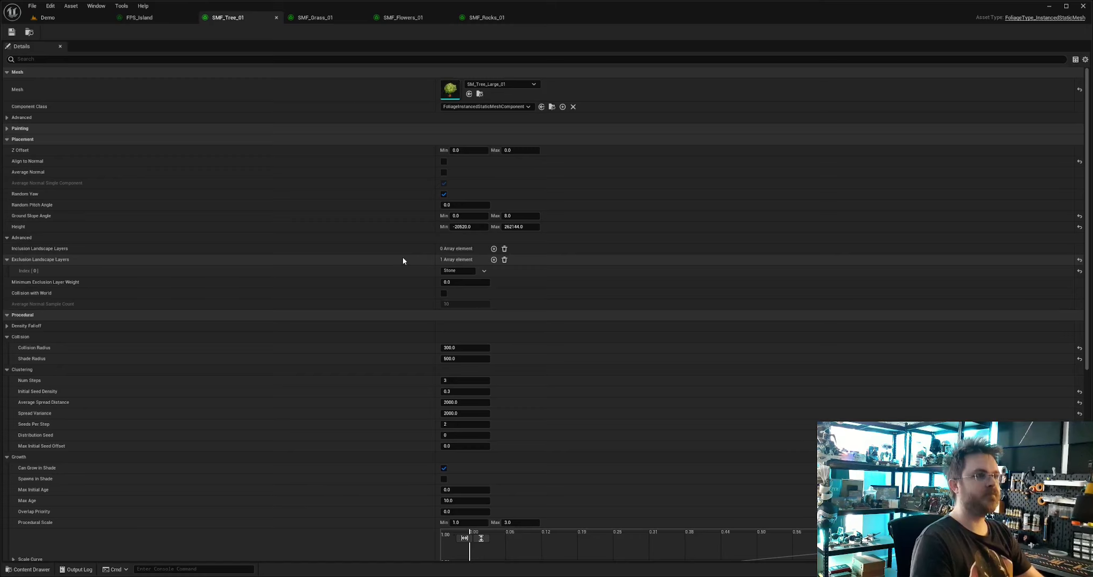
{"action": "left_click", "coordinate": [172, 18]}
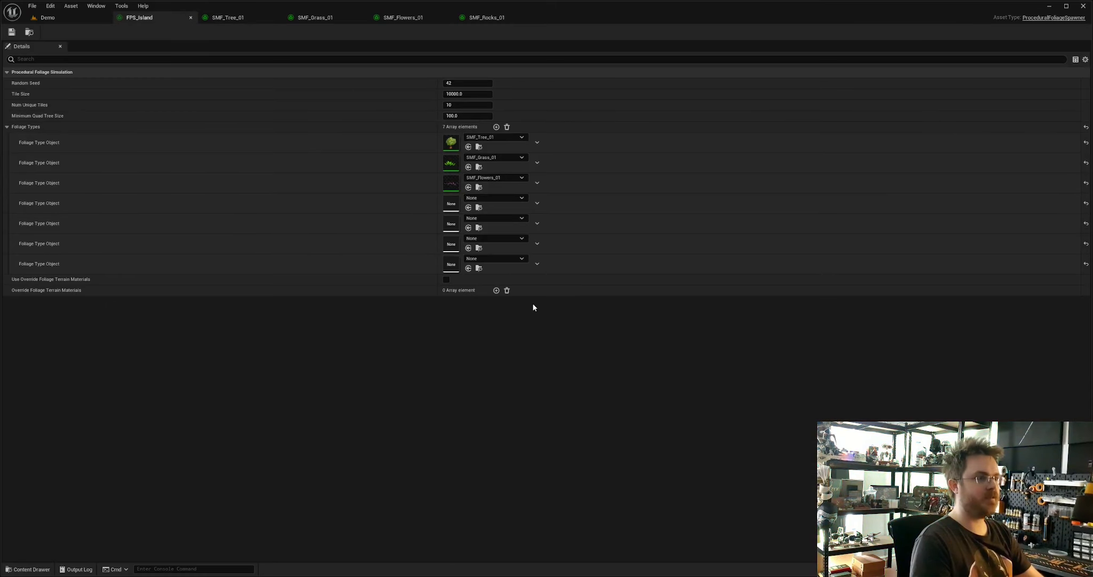
{"action": "left_click", "coordinate": [548, 346]}
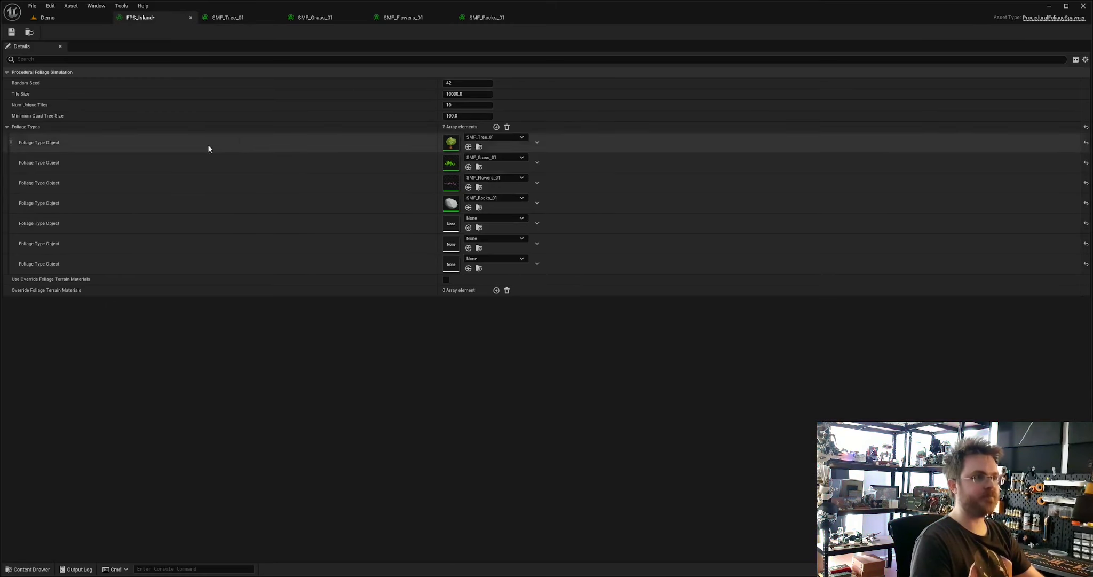
{"action": "left_click", "coordinate": [58, 19]}
{"action": "left_click", "coordinate": [969, 431]}
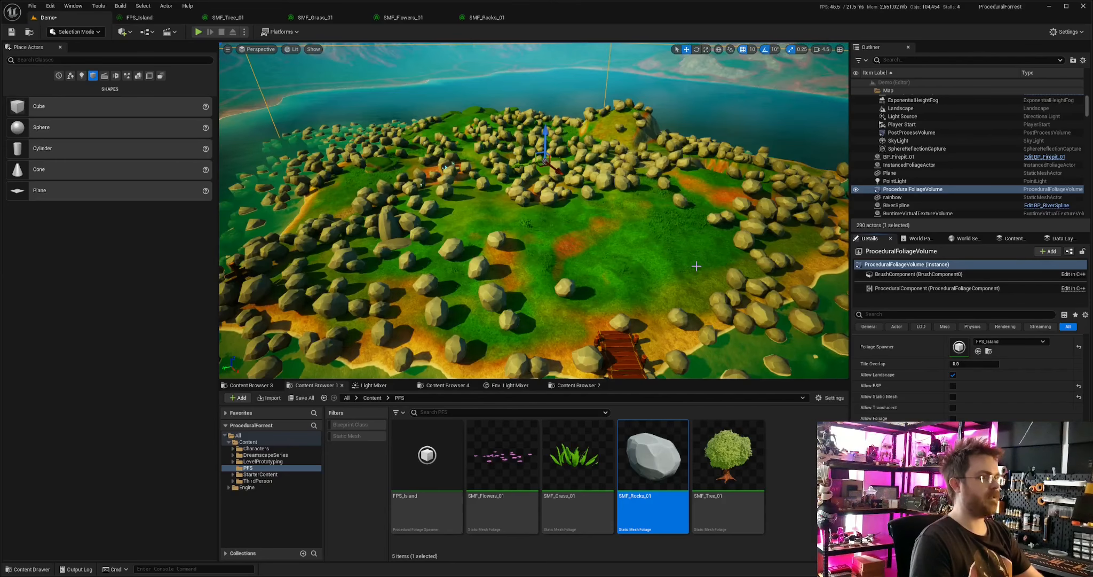
- Copy the minimum height of -20520 from the SMF_Flowers_01 foliage type into the minimum height of SMF_Rocks_01
{"action": "key", "text": "s"}
{"action": "mouse_move", "coordinate": [668, 270]}
{"action": "right_mouse_down"}
{"action": "mouse_move", "coordinate": [671, 260]}
{"action": "mouse_move", "coordinate": [668, 270]}
{"action": "right_mouse_up"}
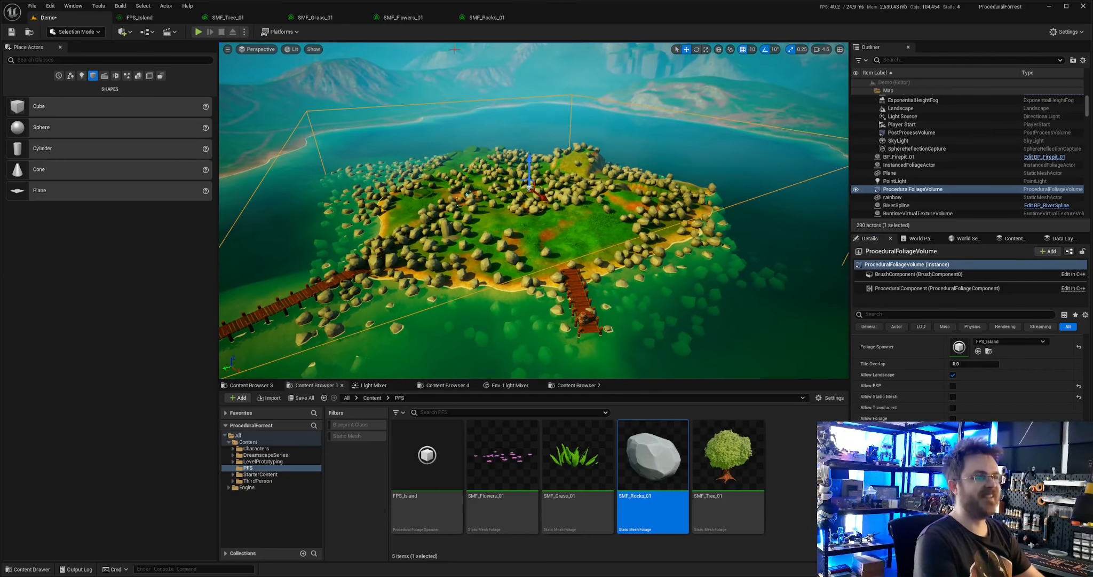
{"action": "left_click", "coordinate": [494, 17]}
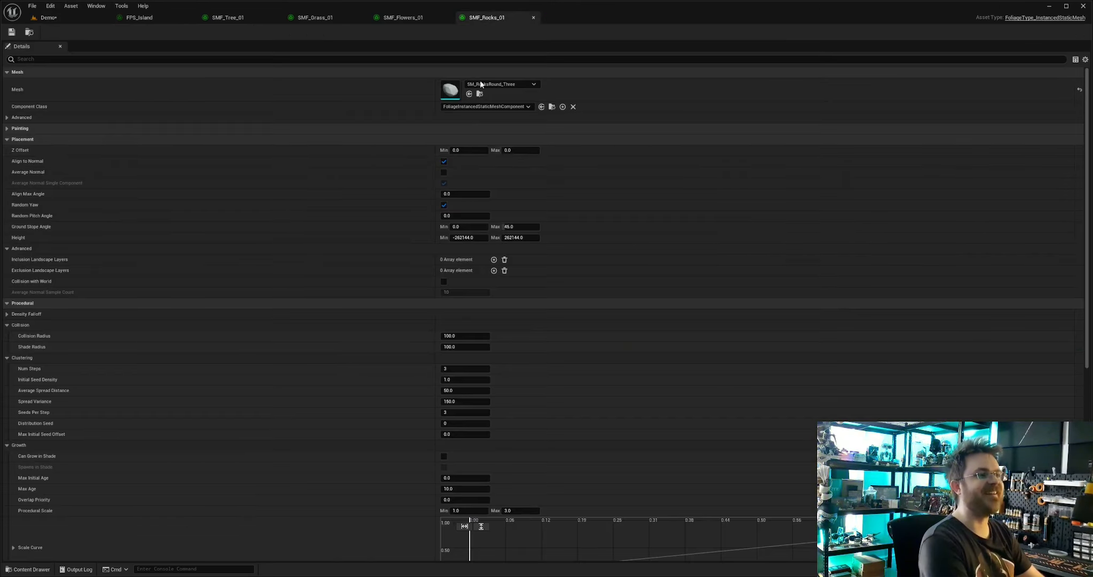
{"action": "left_click", "coordinate": [401, 18]}
{"action": "left_click", "coordinate": [464, 212]}
{"action": "key", "text": "ctrl+c"}
{"action": "left_click", "coordinate": [487, 18]}
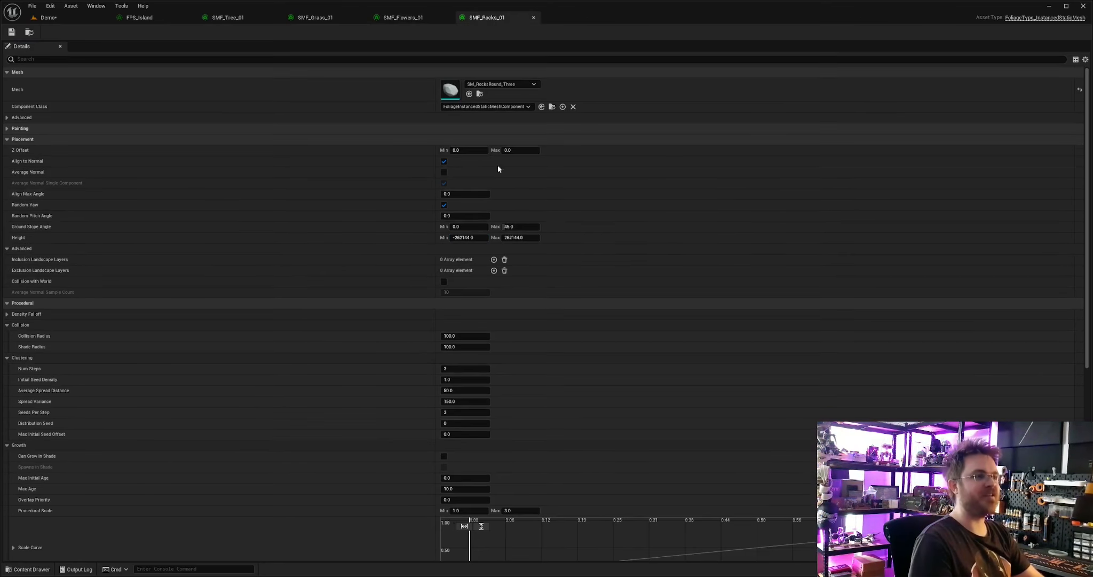
{"action": "left_click", "coordinate": [479, 238]}
{"action": "key", "text": "ctrl+v"}
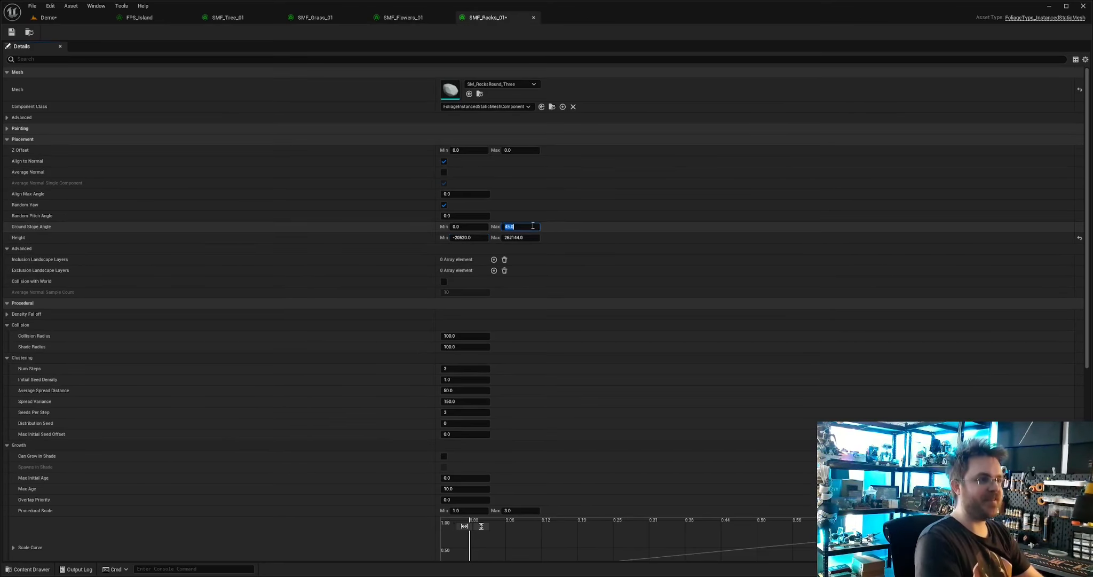
- Set both Num Steps and Seeds Per Step to 1 in the rocks' clustering settings
{"action": "scroll", "coordinate": [462, 347], "scroll_direction": "down", "scroll_amount": 1}
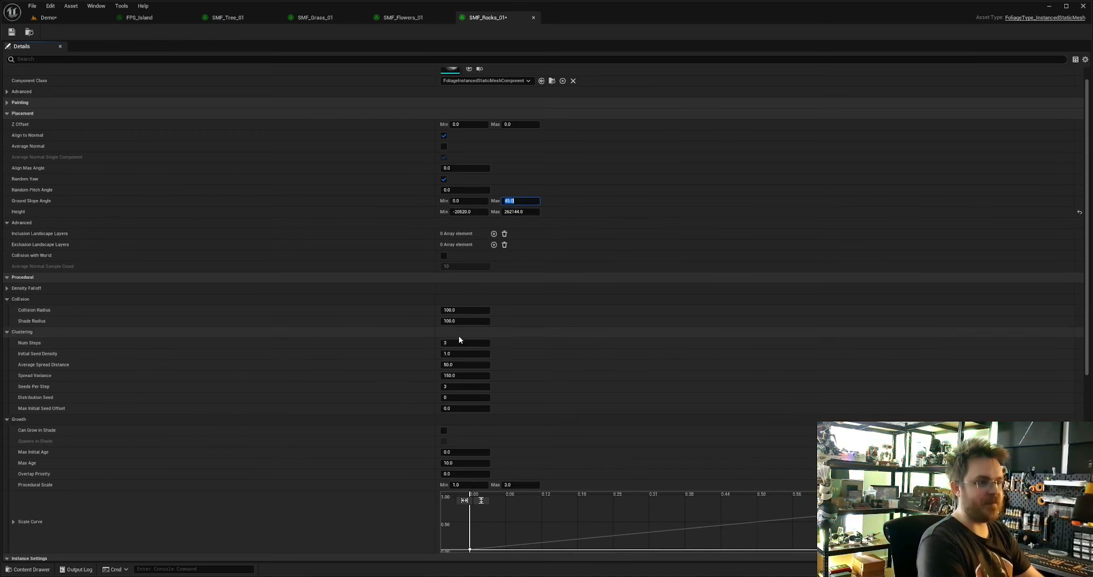
{"action": "left_click", "coordinate": [463, 341]}
{"action": "left_click", "coordinate": [463, 384]}
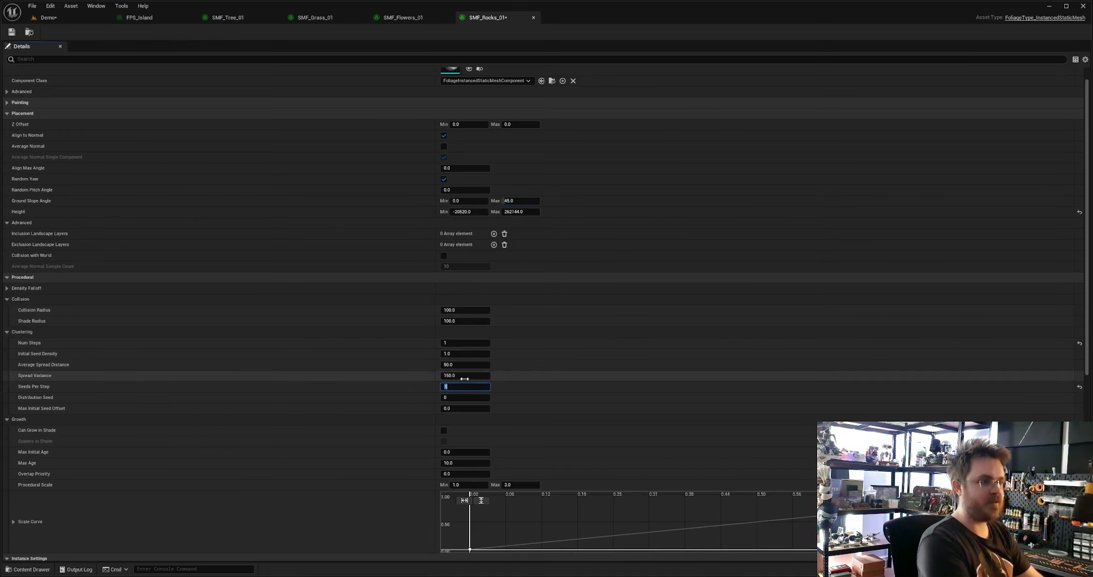
{"action": "type", "text": "1"}
{"action": "key", "text": "Return"}
- Set the rocks' average spread distance to 200, spread variance to 500 and initial seed density to 0.01, and save the asset
{"action": "left_click", "coordinate": [467, 368]}
{"action": "type", "text": "200"}
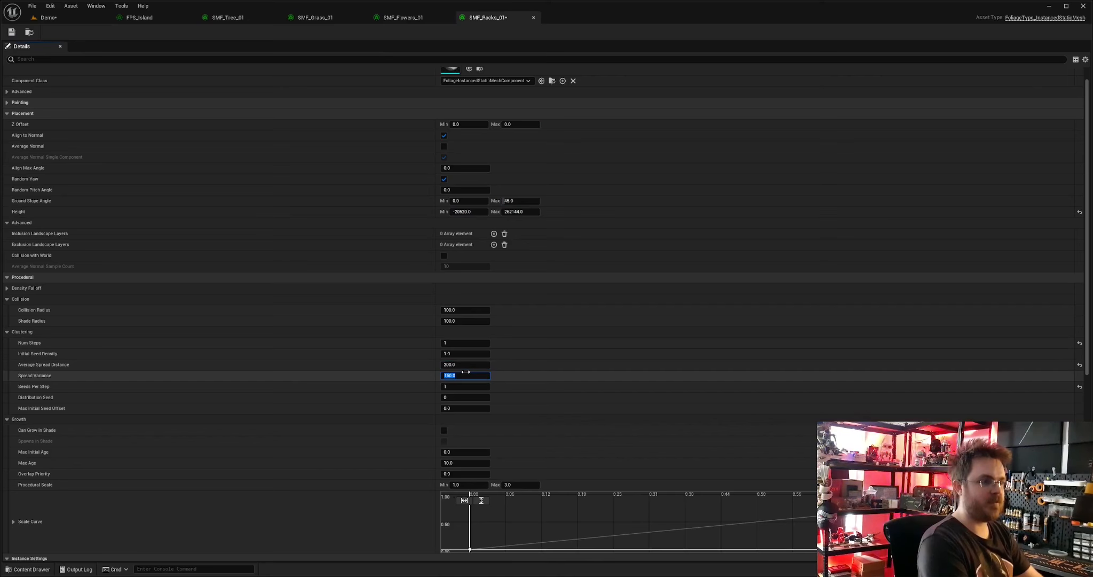
{"action": "left_click", "coordinate": [466, 371]}
{"action": "type", "text": "500"}
{"action": "left_click", "coordinate": [462, 354]}
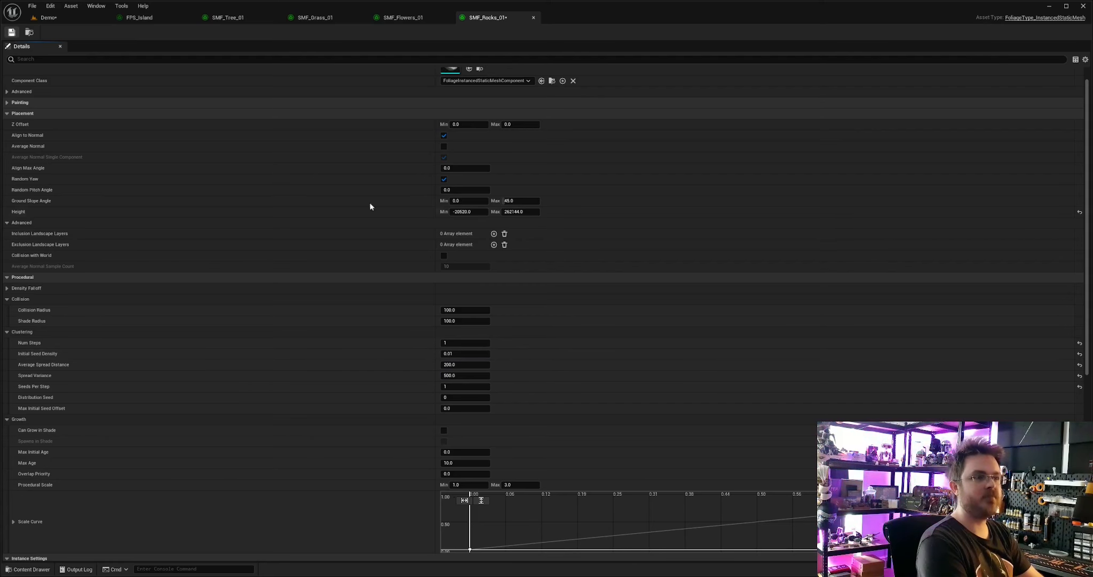
{"action": "key", "text": "ctrl+s"}
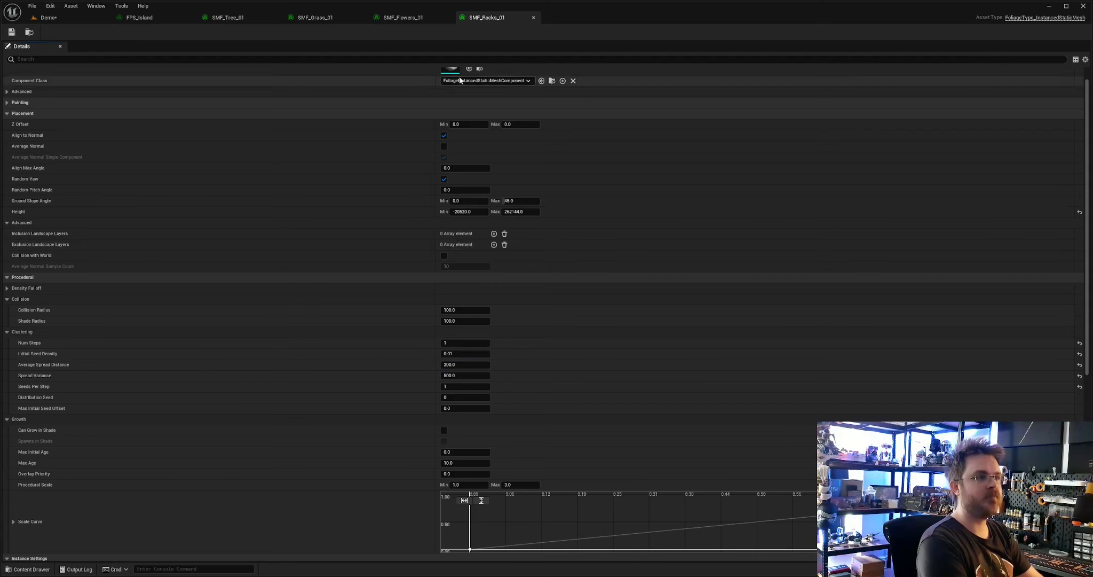
- Resimulate the procedural foliage volume in the Demo level and inspect the rock coverage across the island
{"action": "left_click", "coordinate": [95, 21]}
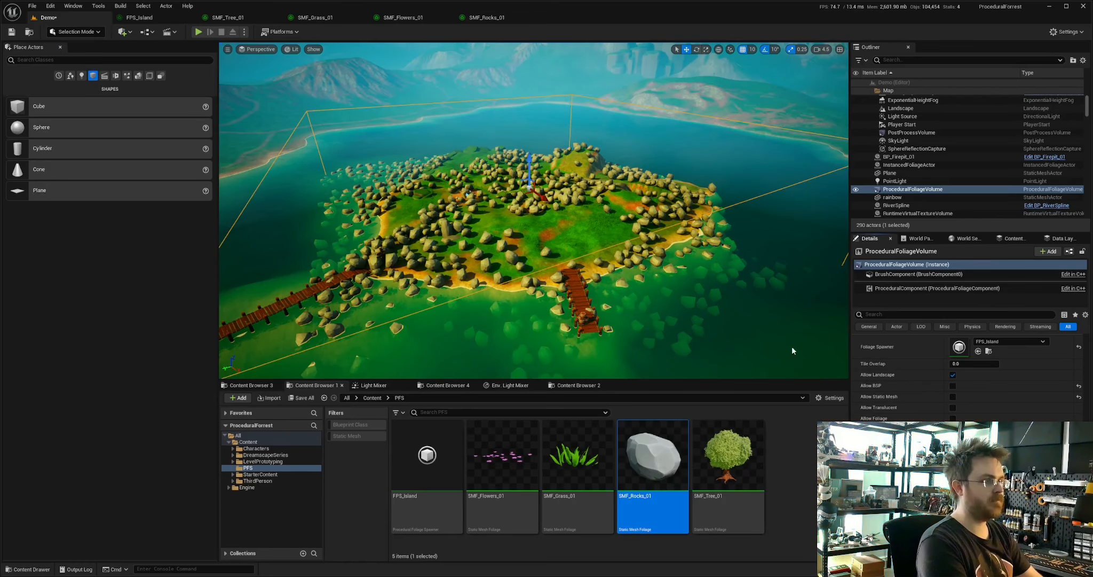
{"action": "key", "text": "w"}
{"action": "right_click_drag", "start_coordinate": [793, 351], "coordinate": [641, 320]}
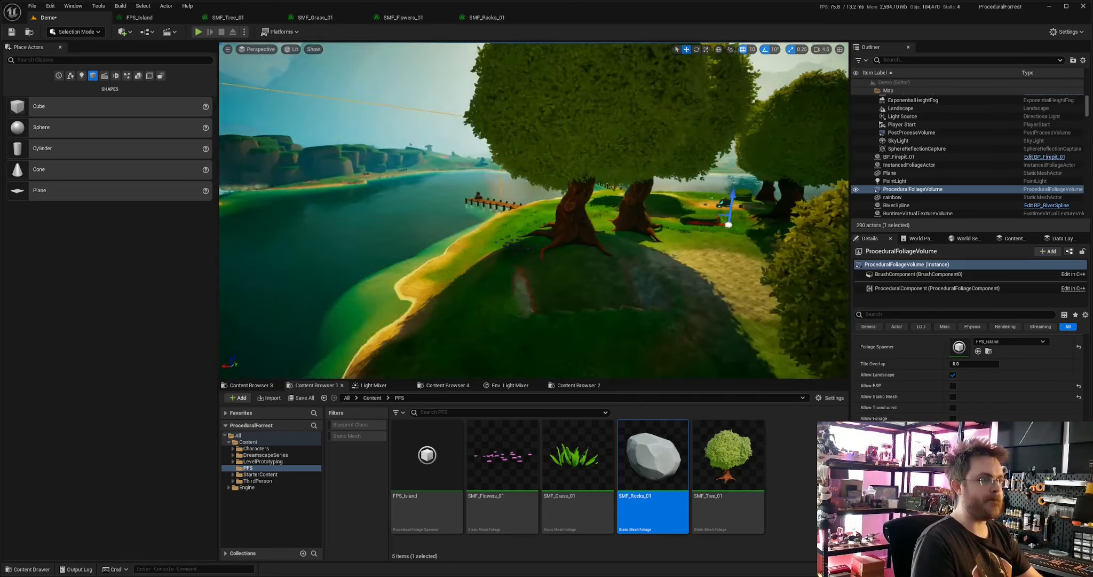
{"action": "key", "text": "s"}
{"action": "mouse_move", "coordinate": [353, 113]}
{"action": "right_mouse_down"}
{"action": "mouse_move", "coordinate": [410, 117]}
{"action": "mouse_move", "coordinate": [395, 144]}
{"action": "mouse_move", "coordinate": [354, 113]}
{"action": "right_mouse_up"}
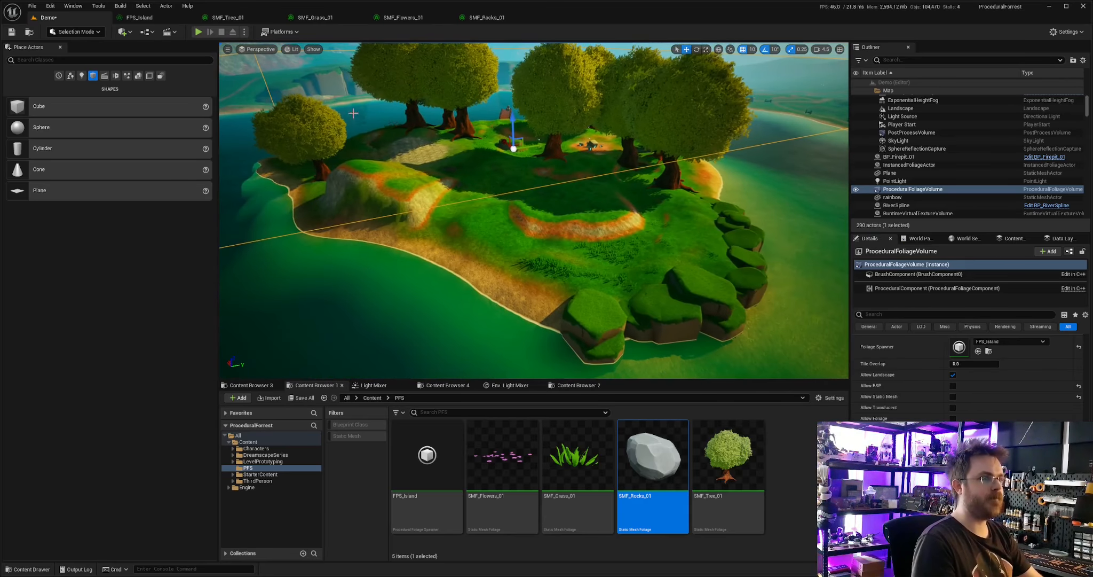
- Set the initial seed density of SMF_Rocks_01 to 0.08 and save the asset
{"action": "left_click", "coordinate": [470, 20]}
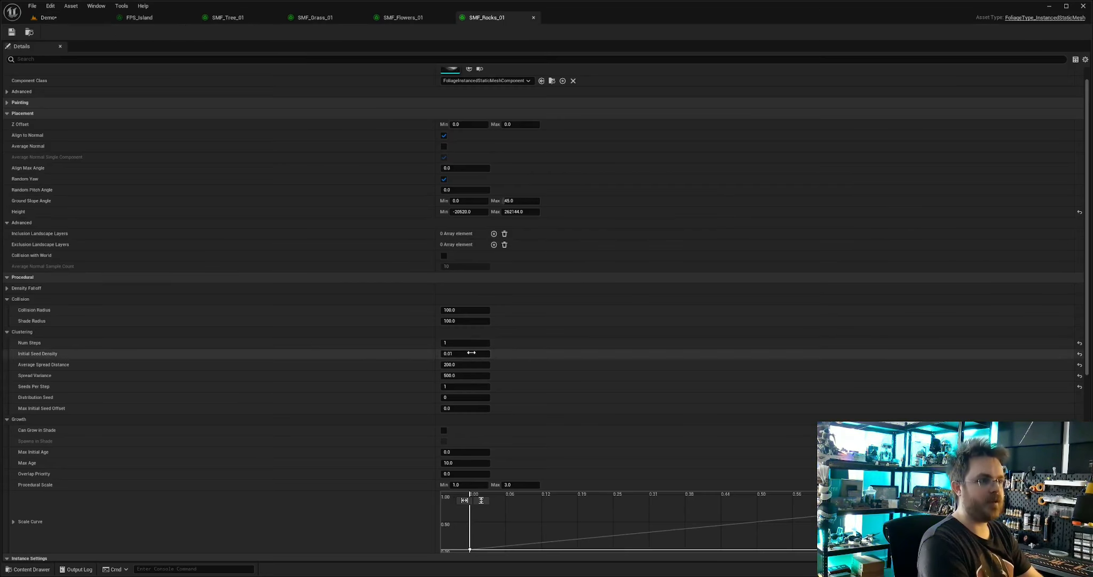
{"action": "key", "text": "Return"}
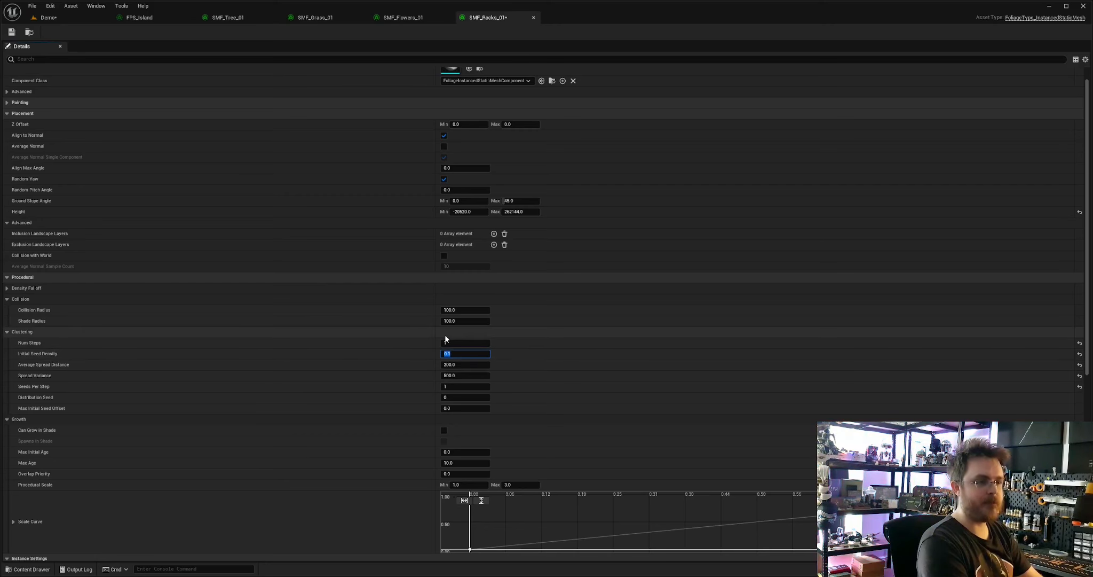
{"action": "type", "text": "0.08"}
{"action": "key", "text": "Return"}
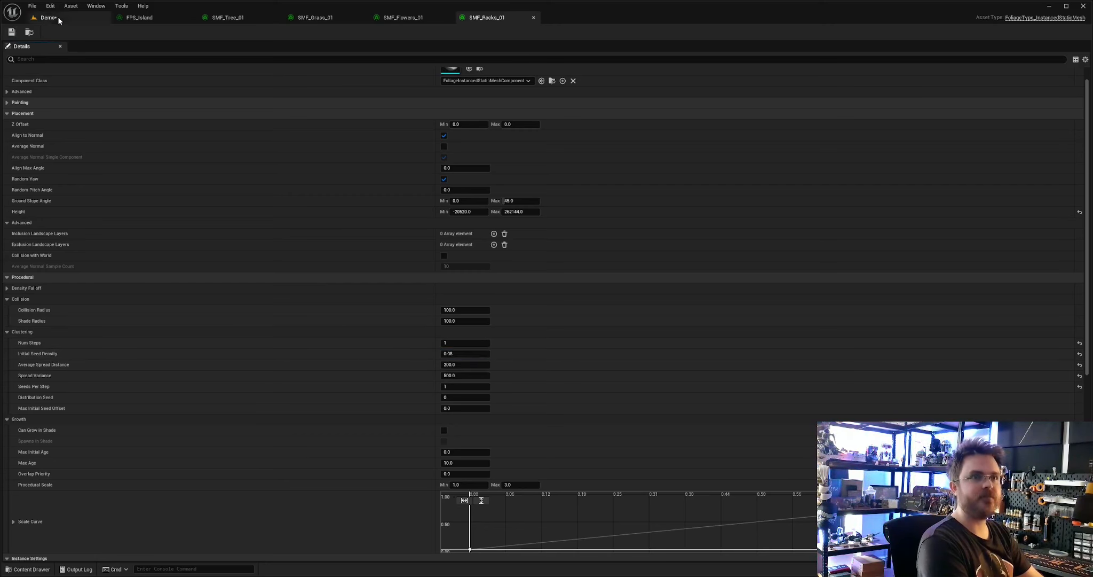
- Resimulate the foliage in the Demo level and examine the island for rocks from several angles
{"action": "left_click", "coordinate": [59, 16]}
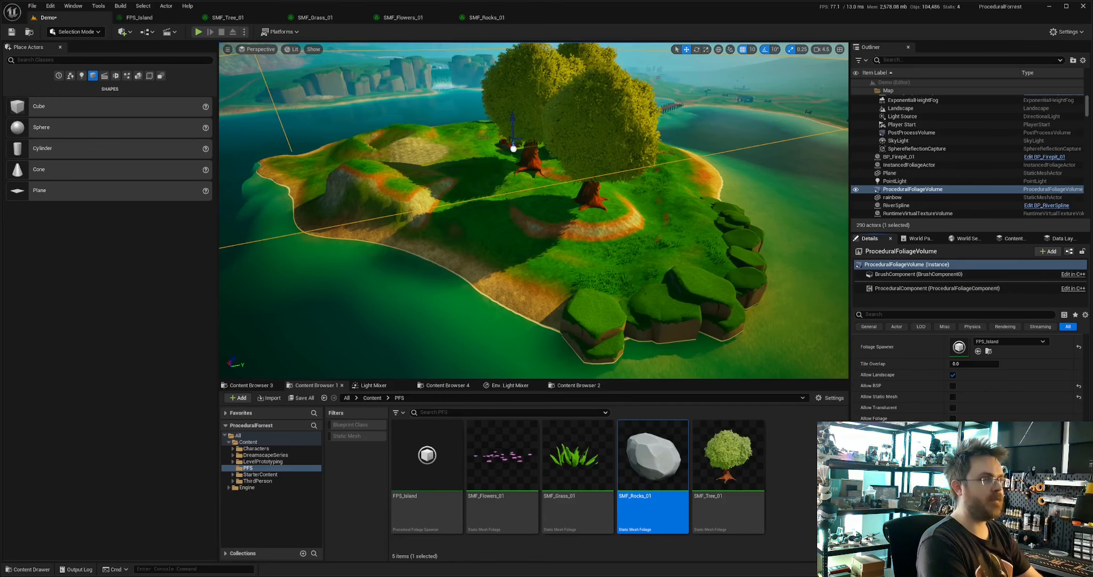
{"action": "right_click_drag", "start_coordinate": [534, 211], "coordinate": [243, 195]}
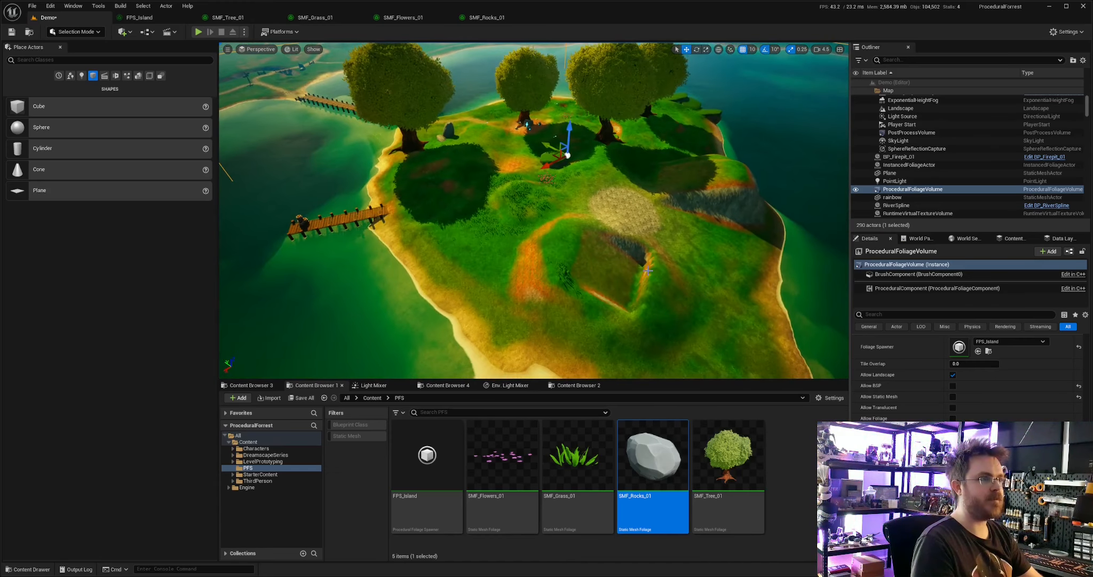
{"action": "mouse_move", "coordinate": [465, 229]}
{"action": "right_mouse_down"}
{"action": "mouse_move", "coordinate": [468, 242]}
{"action": "mouse_move", "coordinate": [470, 229]}
{"action": "right_mouse_up"}
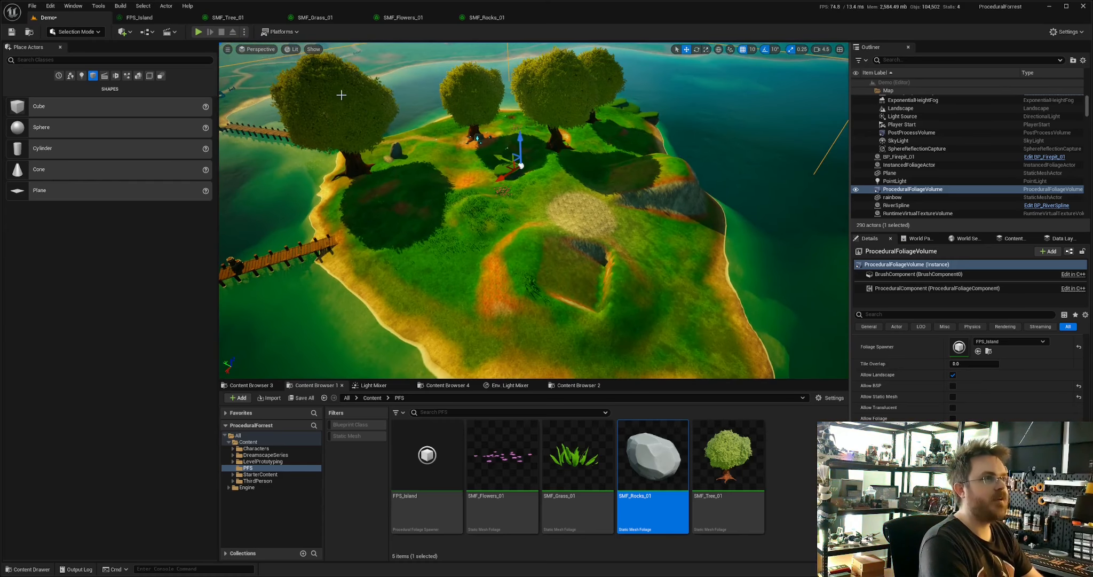
- Disable Align to Normal for SMF_Rocks_01, save the asset and review its remaining settings
{"action": "left_click", "coordinate": [470, 20]}
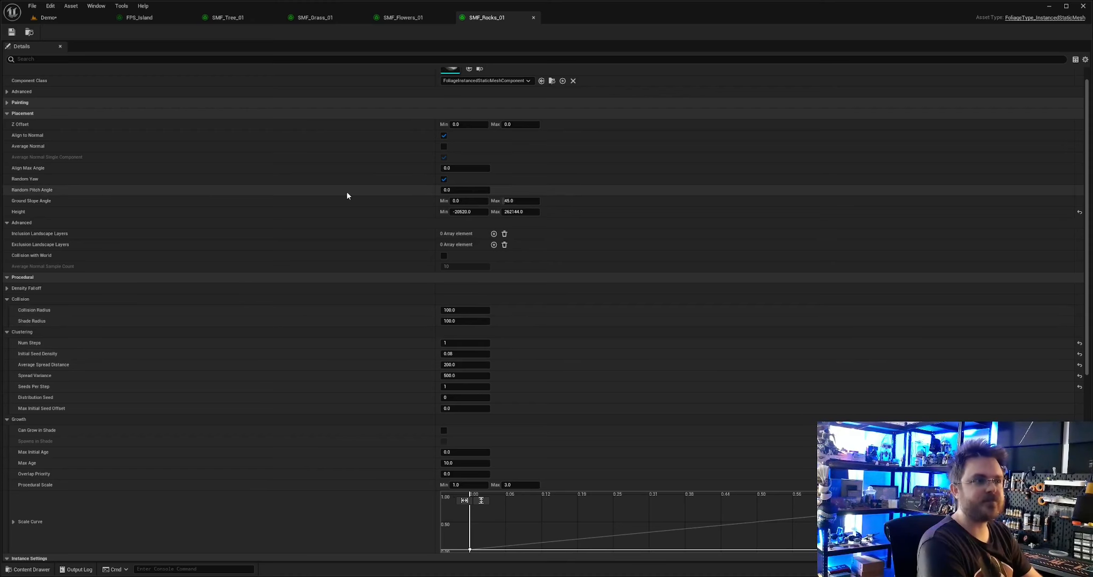
{"action": "left_click", "coordinate": [444, 135]}
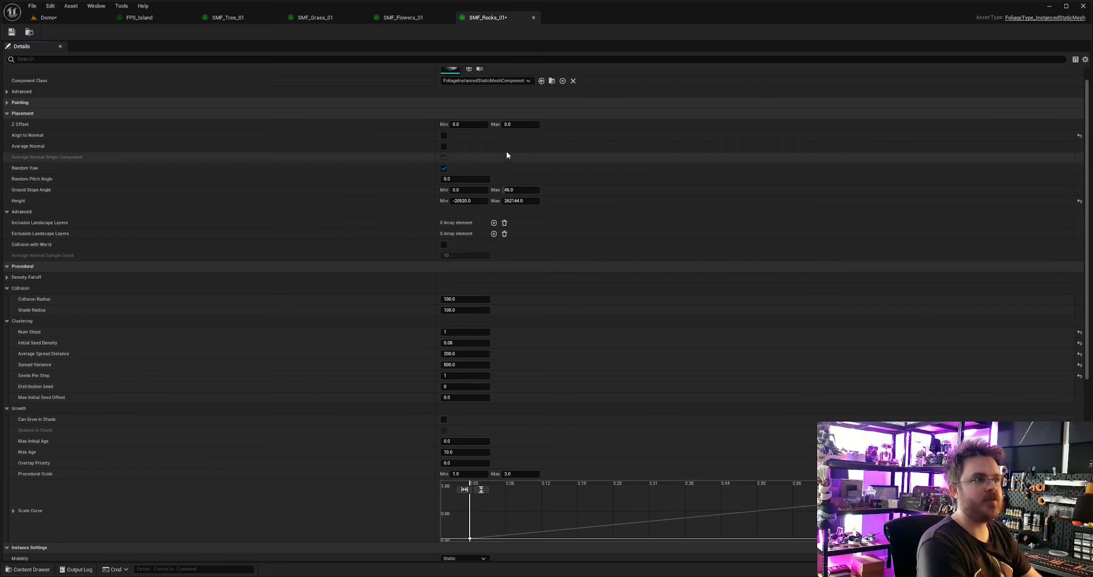
{"action": "left_click", "coordinate": [12, 33]}
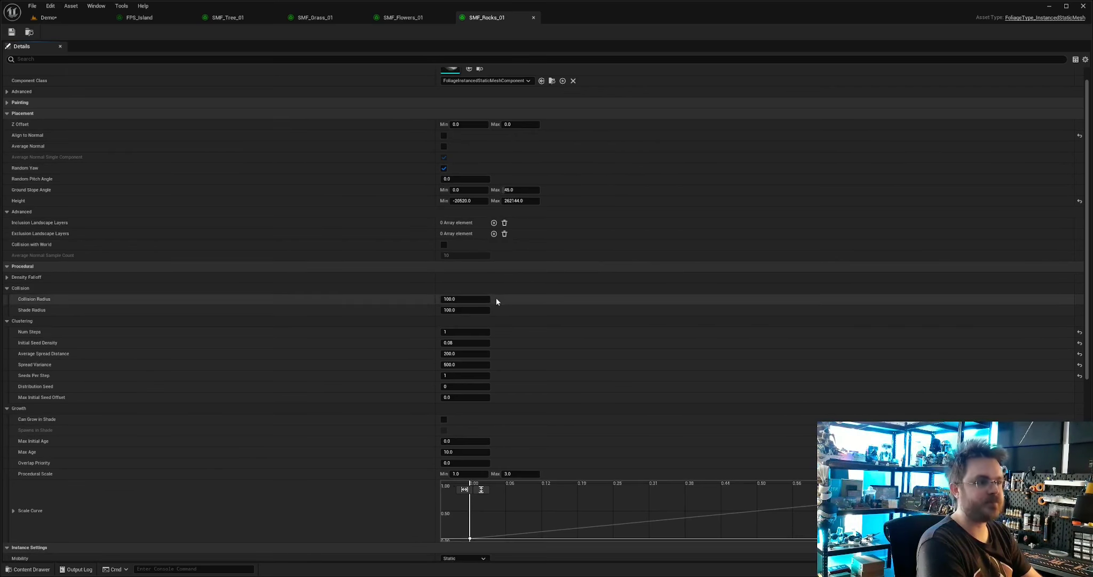
{"action": "scroll", "coordinate": [406, 374], "scroll_direction": "down", "scroll_amount": 4}
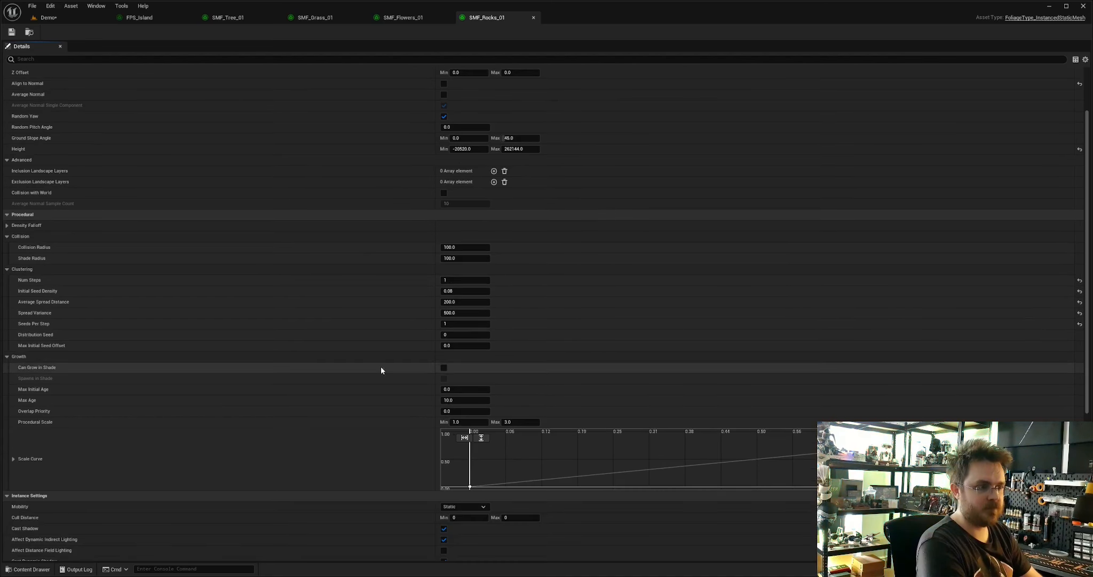
{"action": "scroll", "coordinate": [358, 368], "scroll_direction": "down", "scroll_amount": 2}
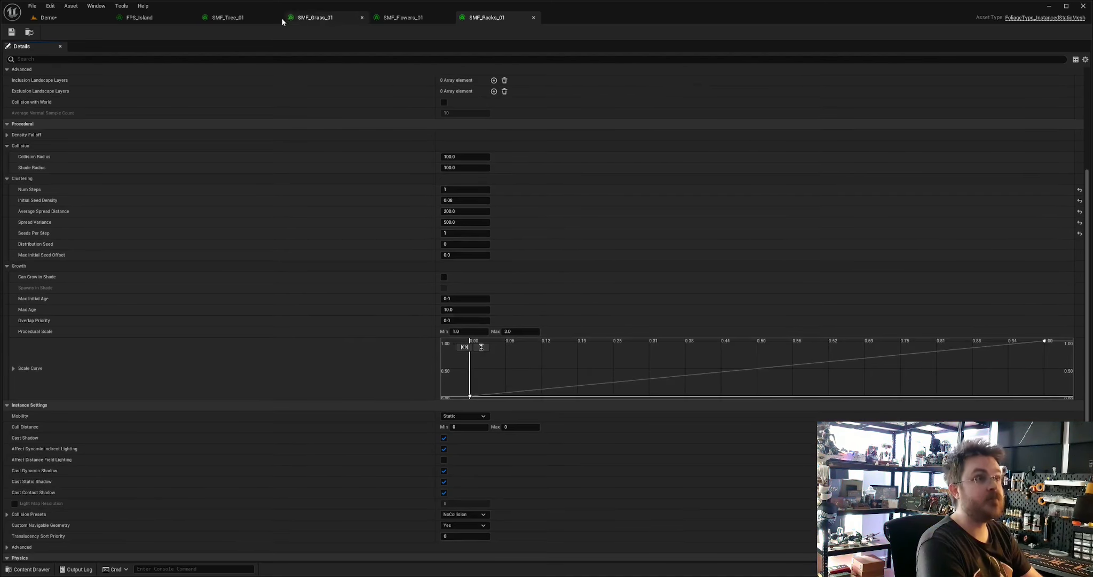
- Delete the three empty foliage type entries from the FPS_Island spawner, save it and return to the Demo level
{"action": "left_click", "coordinate": [166, 17]}
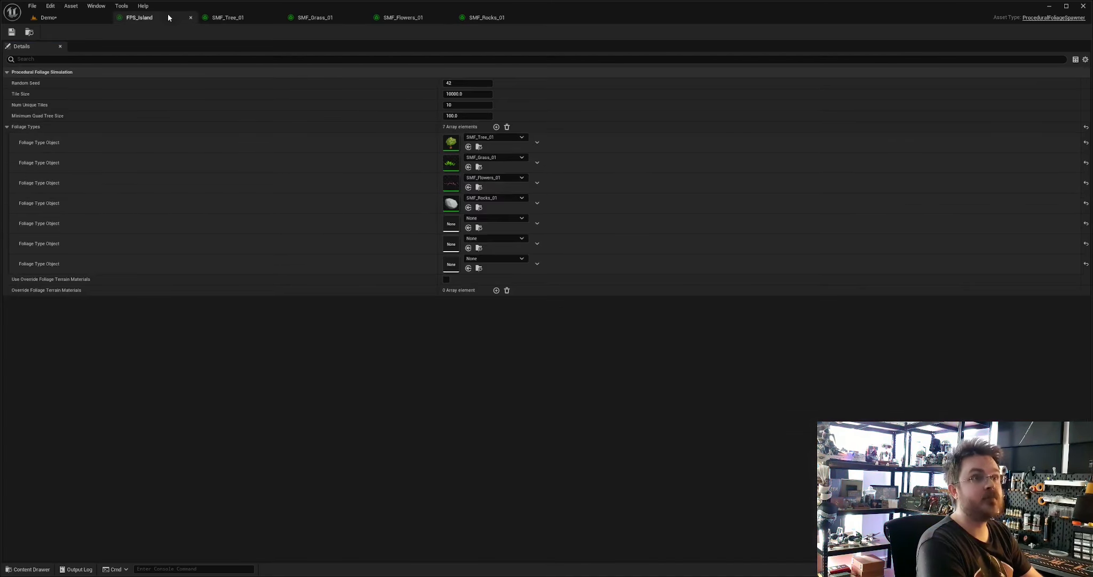
{"action": "left_click", "coordinate": [537, 224]}
{"action": "left_click", "coordinate": [548, 236]}
{"action": "left_click", "coordinate": [537, 224]}
{"action": "left_click", "coordinate": [548, 229]}
{"action": "left_click", "coordinate": [537, 224]}
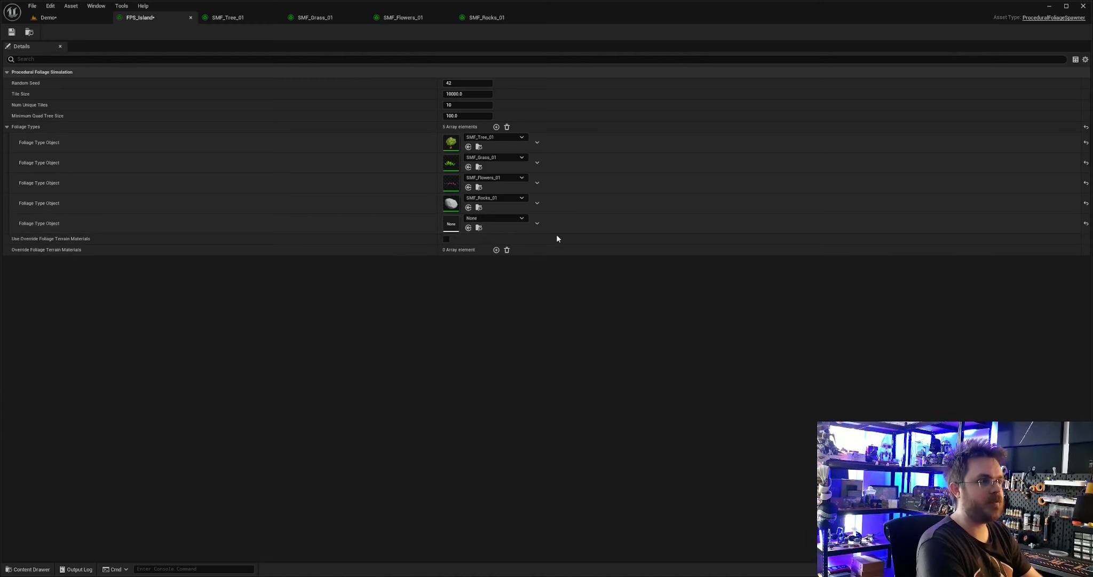
{"action": "left_click", "coordinate": [555, 234]}
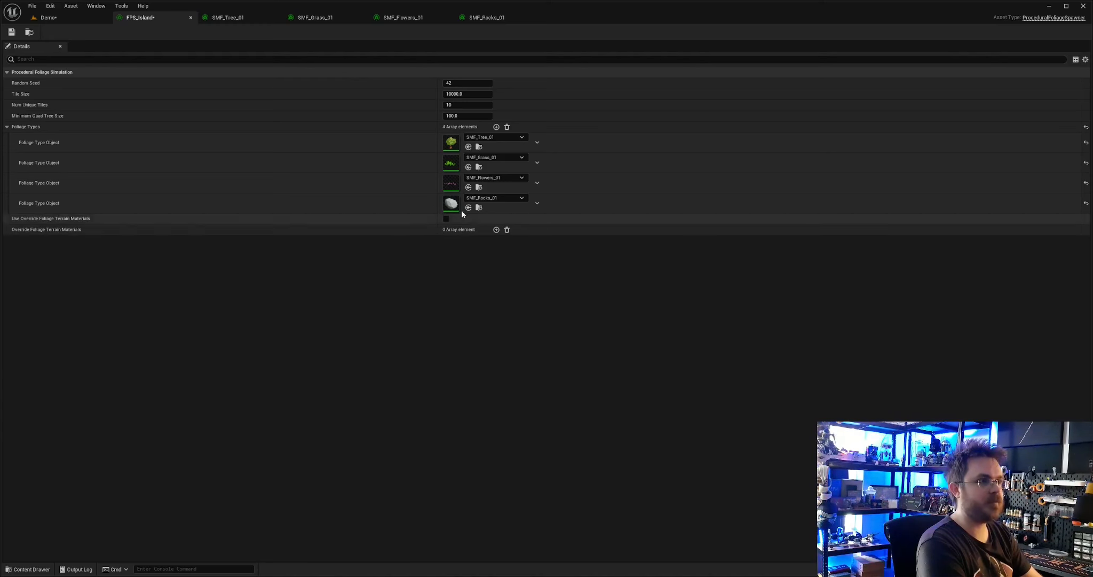
{"action": "left_click", "coordinate": [91, 16]}
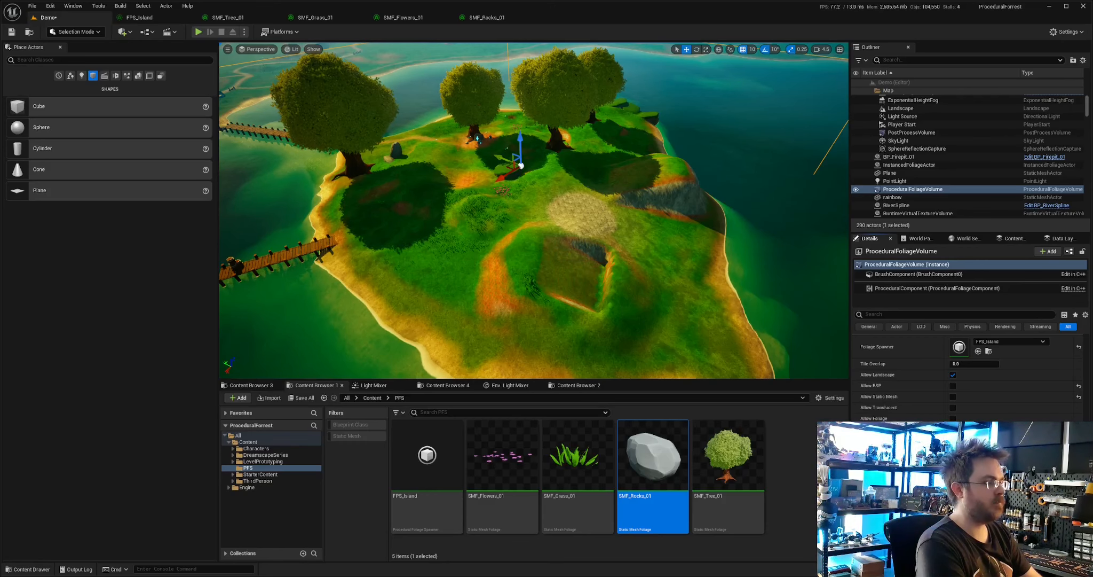
- Review the SMF_Rocks_01 settings, set the initial seed density to 0.2 and save the asset
{"action": "left_click", "coordinate": [500, 18]}
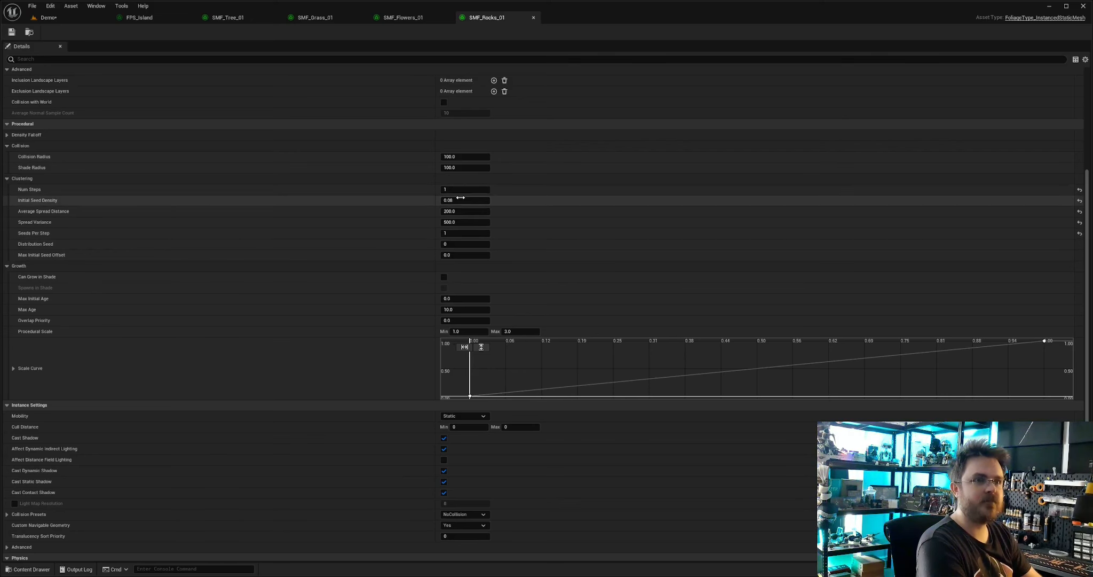
{"action": "scroll", "coordinate": [460, 198], "scroll_direction": "up", "scroll_amount": 5}
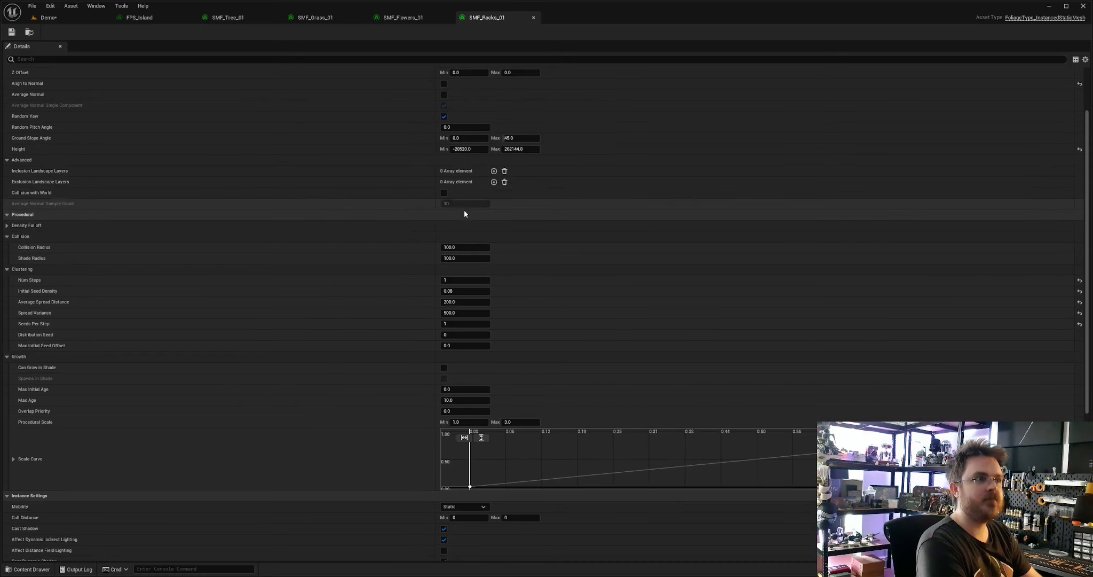
{"action": "scroll", "coordinate": [465, 224], "scroll_direction": "up", "scroll_amount": 4}
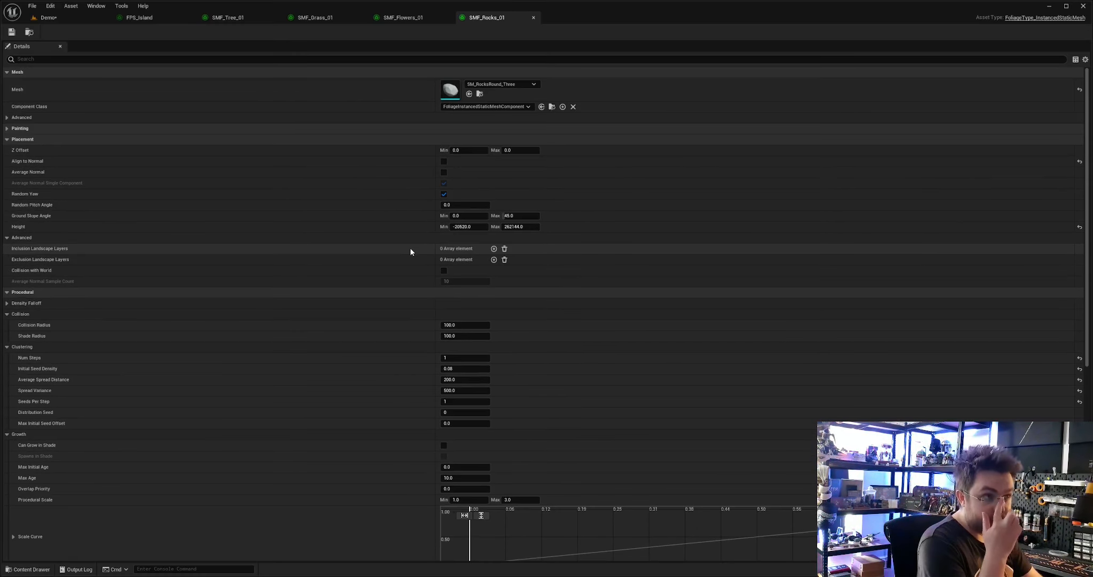
{"action": "scroll", "coordinate": [412, 255], "scroll_direction": "down", "scroll_amount": 16}
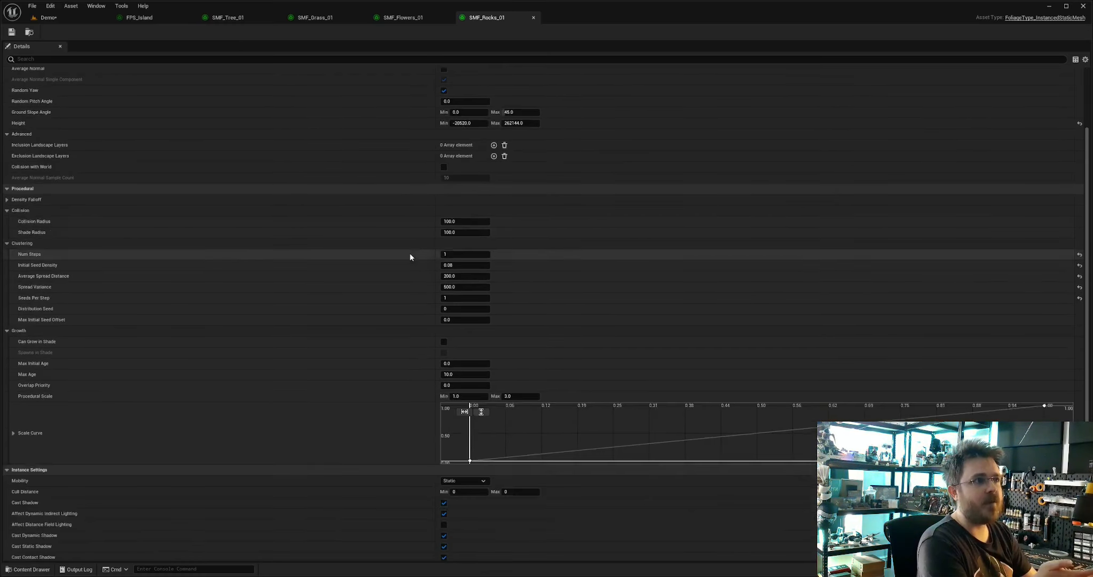
{"action": "scroll", "coordinate": [407, 275], "scroll_direction": "up", "scroll_amount": 11}
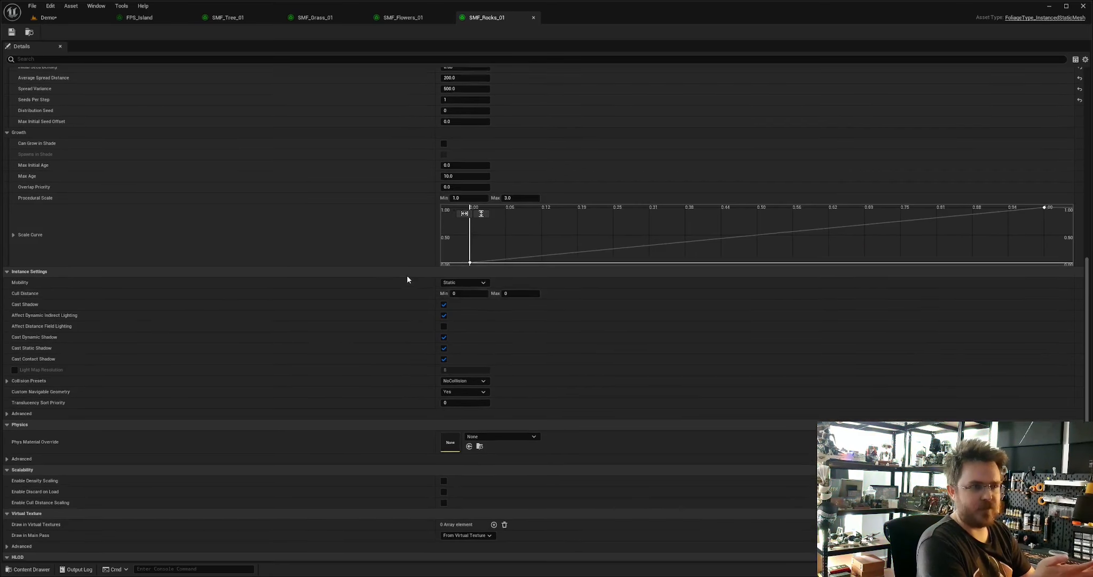
{"action": "scroll", "coordinate": [443, 264], "scroll_direction": "up", "scroll_amount": 1}
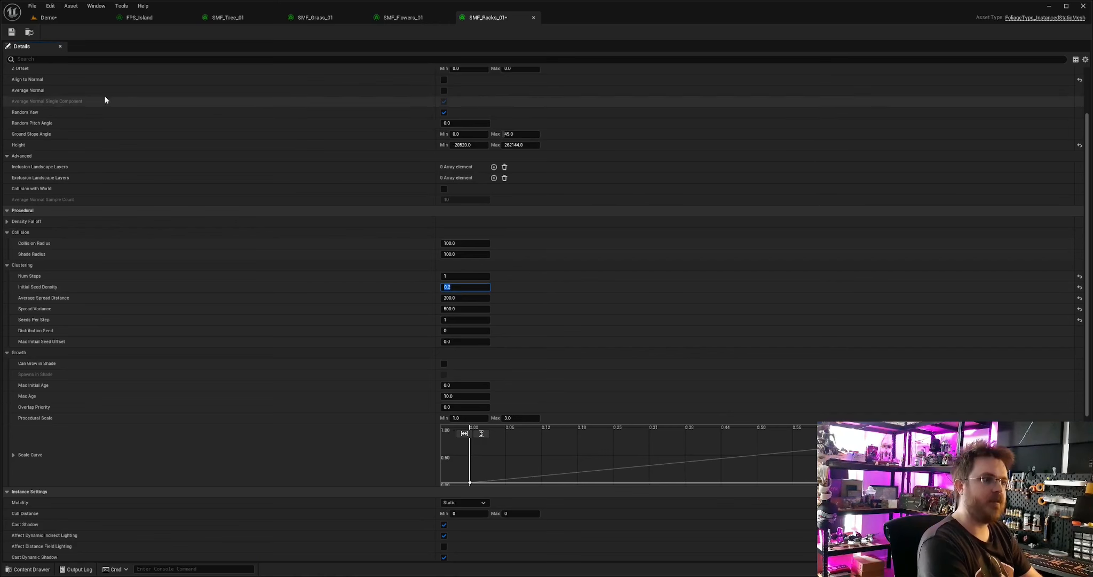
- Resimulate the procedural foliage in the Demo level and inspect a spawned rock up close near the trees
{"action": "left_click", "coordinate": [63, 22]}
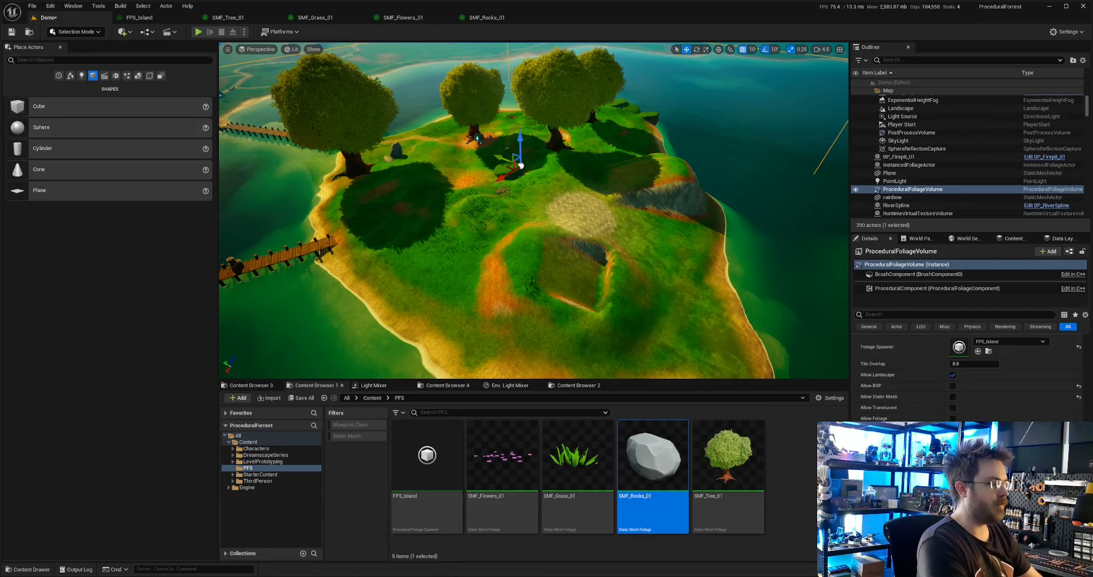
{"action": "right_click_drag", "start_coordinate": [674, 298], "coordinate": [670, 262]}
{"action": "key", "text": "w"}
{"action": "key", "text": "w"}
{"action": "key", "text": "s"}
{"action": "key", "text": "d"}
{"action": "key", "text": "w"}
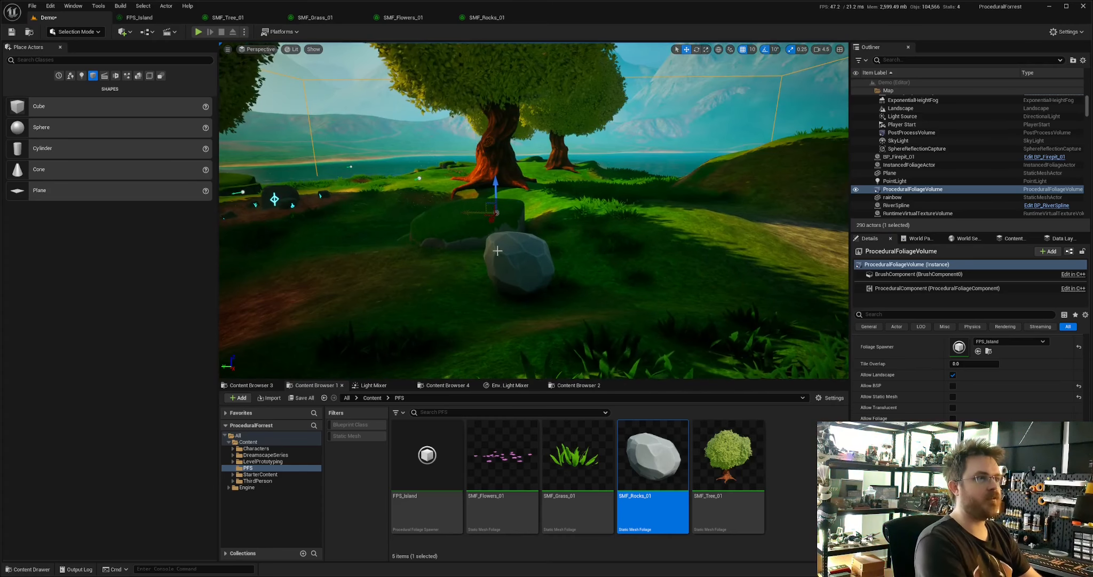
- Set the minimum Z offset of SMF_Rocks_01 to -100, save the asset and return to the Demo level
{"action": "left_click", "coordinate": [504, 18]}
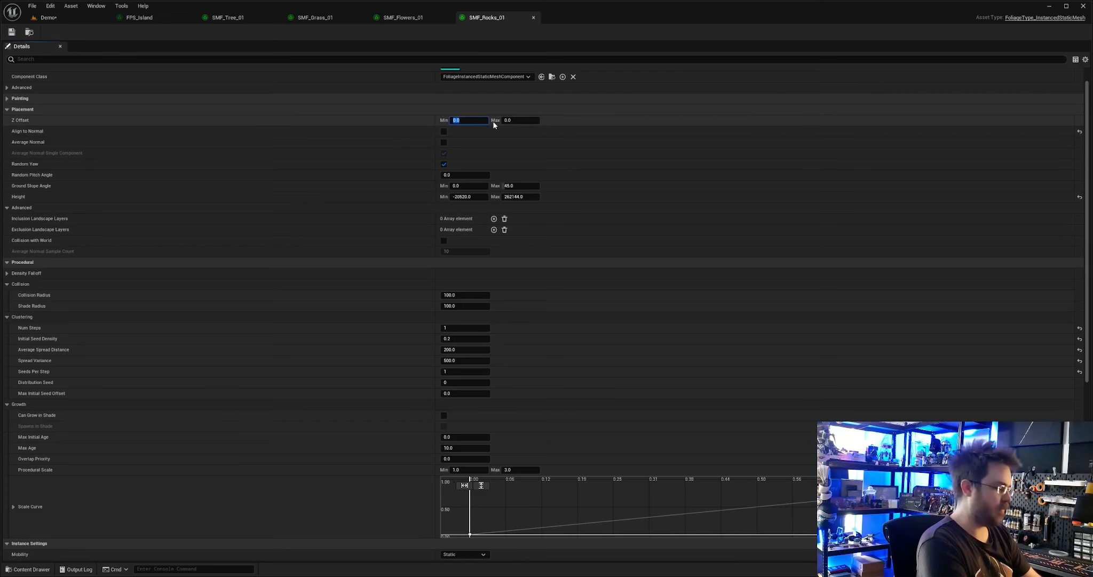
{"action": "type", "text": "-1"}
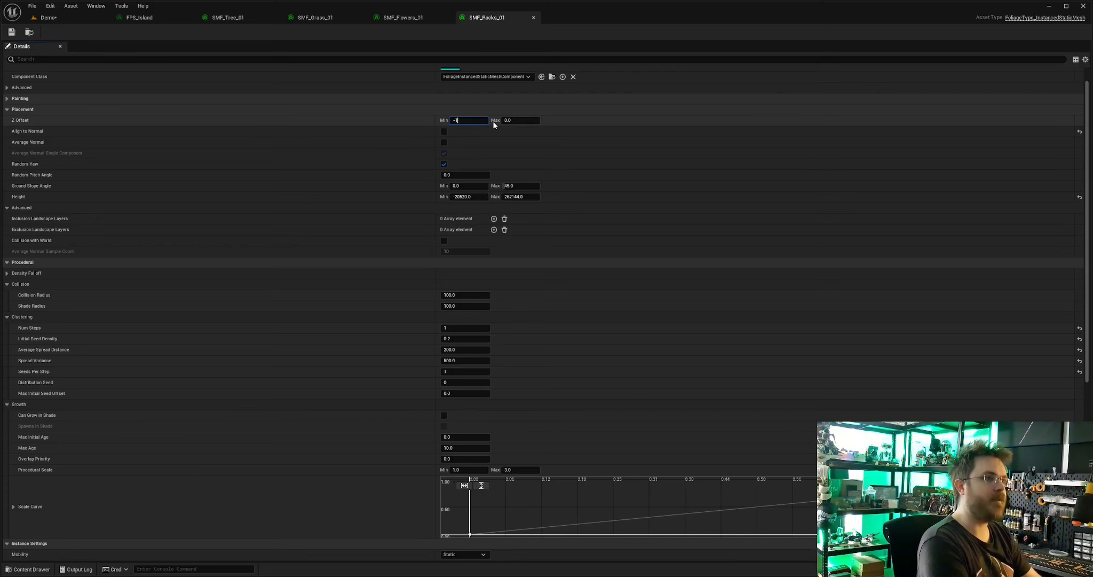
{"action": "type", "text": "00"}
{"action": "key", "text": "Return"}
{"action": "left_click", "coordinate": [11, 32]}
{"action": "left_click", "coordinate": [53, 18]}
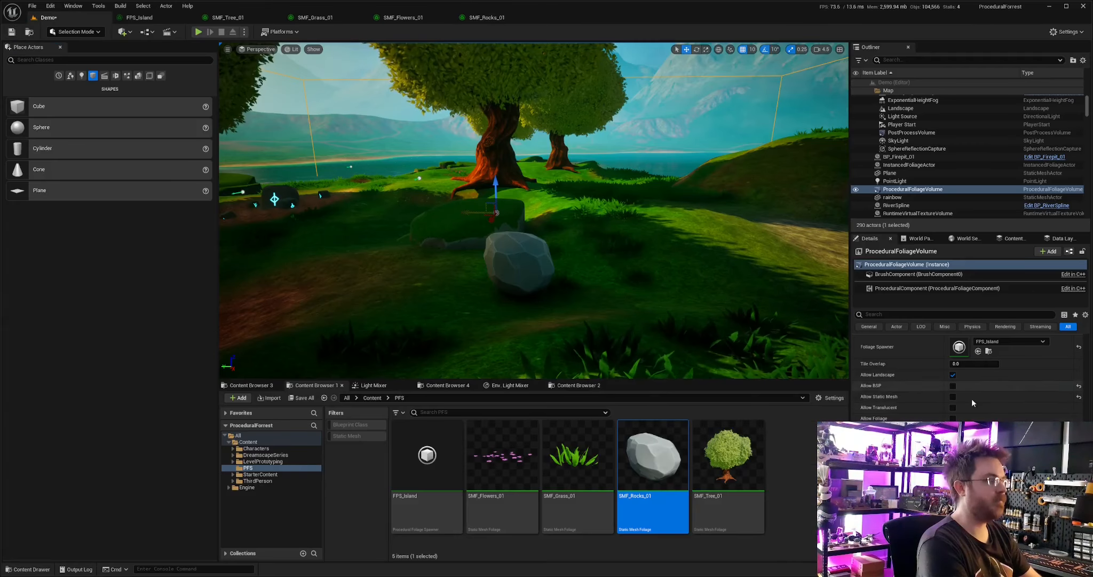
- Examine how the rocks, grass and flowers are distributed around the trees in the Demo level
{"action": "right_click_drag", "start_coordinate": [677, 281], "coordinate": [841, 289]}
{"action": "key", "text": "s"}
{"action": "key", "text": "a"}
{"action": "key", "text": "w"}
{"action": "right_click_drag", "start_coordinate": [652, 267], "coordinate": [653, 282]}
{"action": "key", "text": "s"}
{"action": "key", "text": "w"}
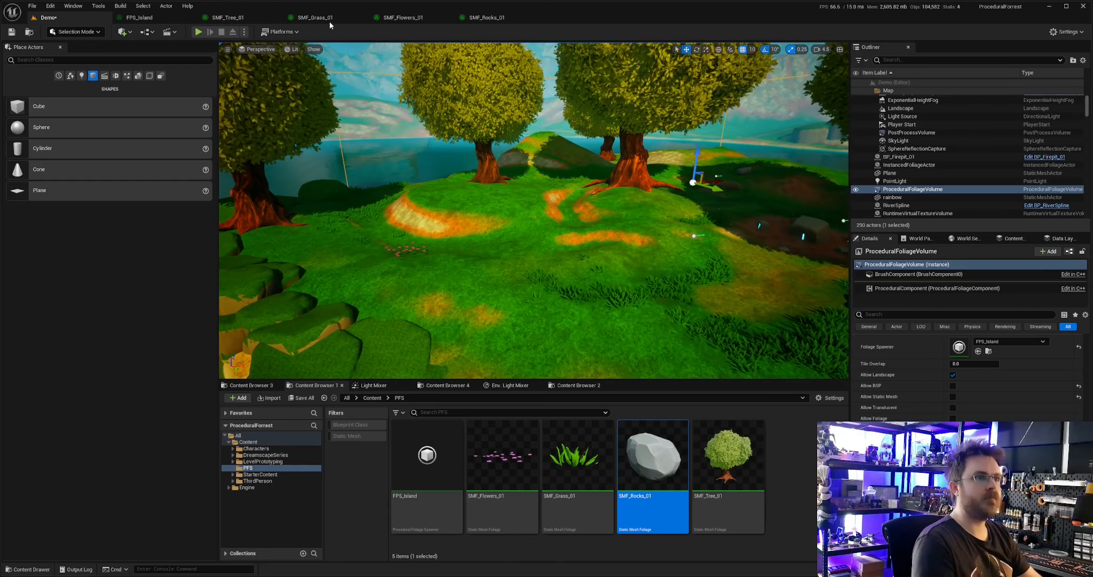
- Review the placement, clustering, growth and instance settings of SMF_Flowers_01
{"action": "left_click", "coordinate": [419, 20]}
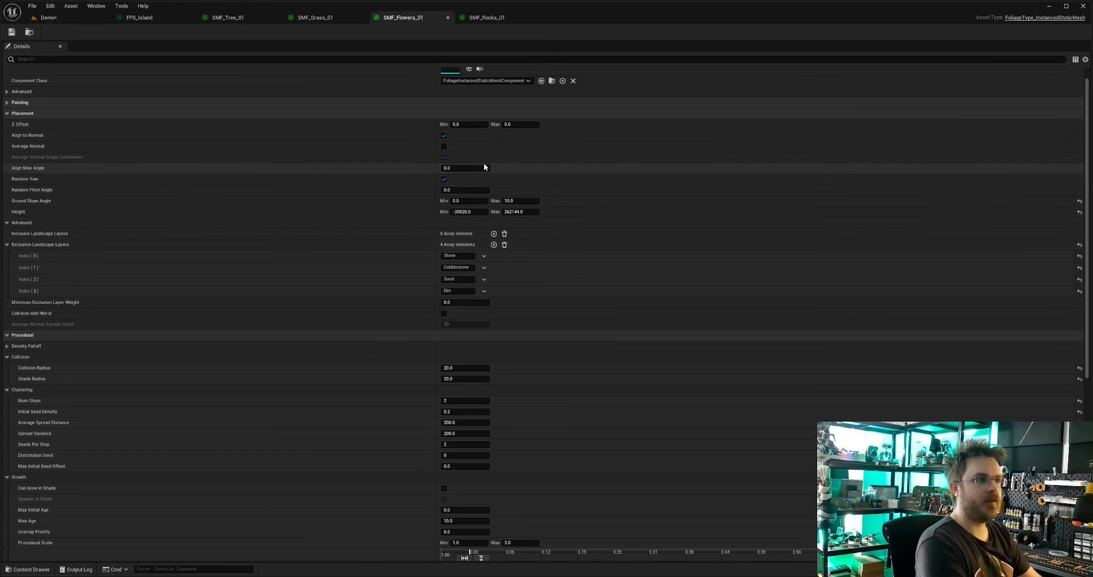
{"action": "scroll", "coordinate": [484, 162], "scroll_direction": "down", "scroll_amount": 3}
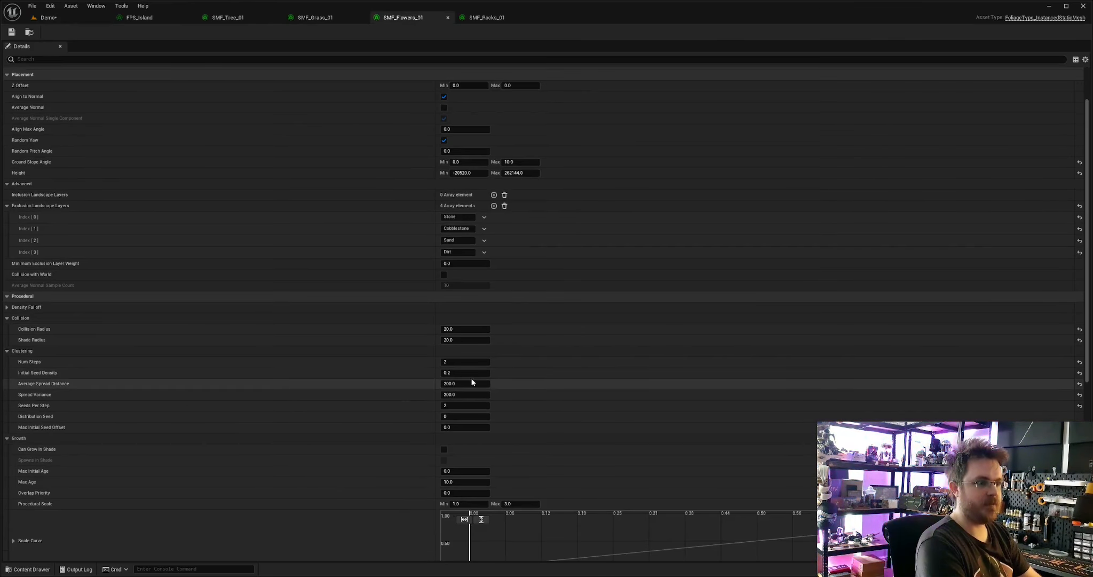
{"action": "left_click", "coordinate": [467, 375]}
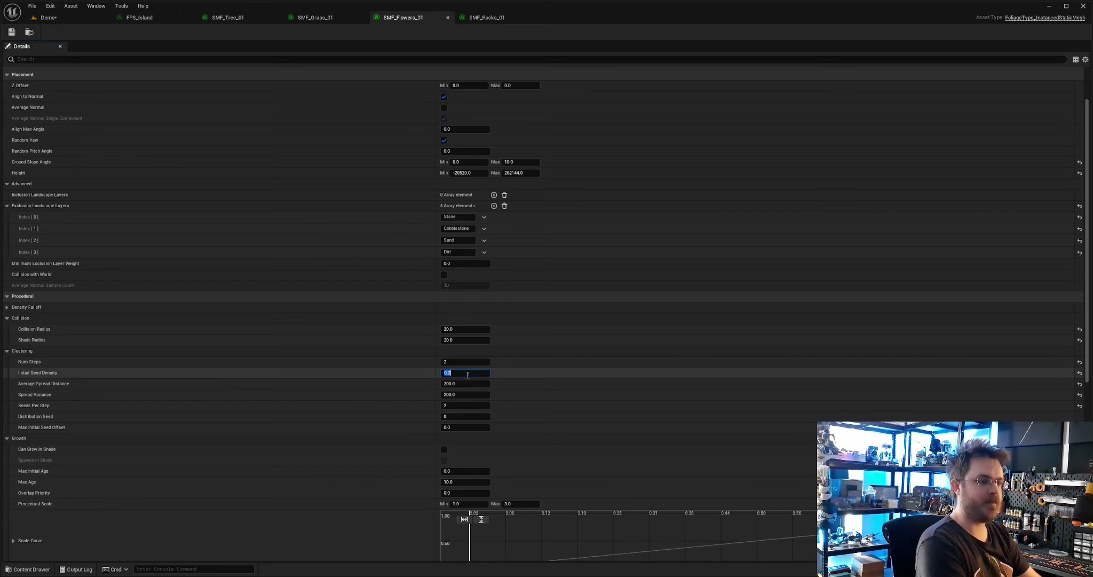
{"action": "scroll", "coordinate": [435, 372], "scroll_direction": "down", "scroll_amount": 3}
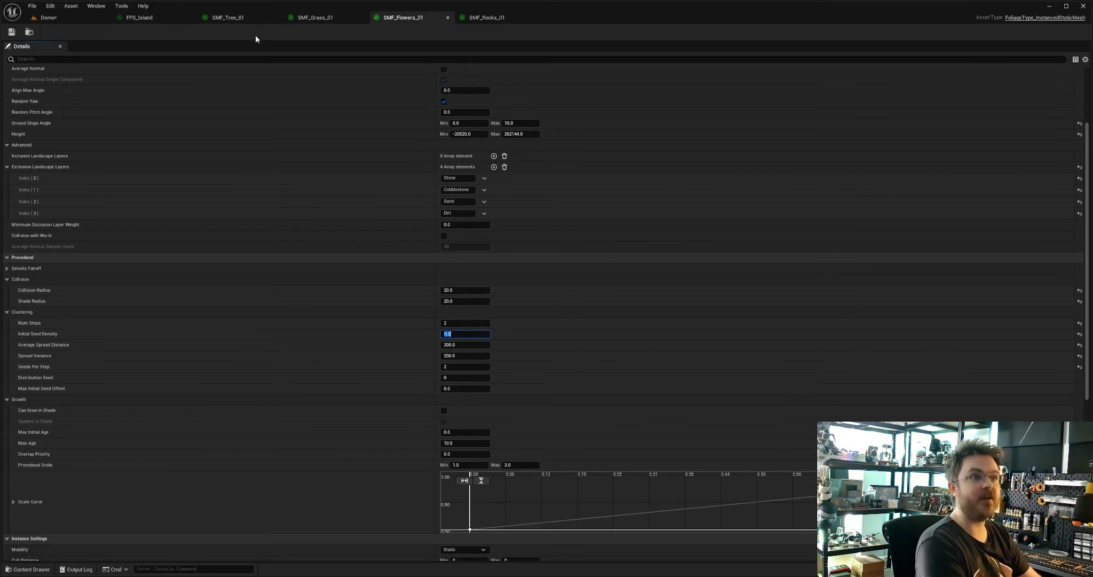
{"action": "scroll", "coordinate": [346, 362], "scroll_direction": "down", "scroll_amount": 6}
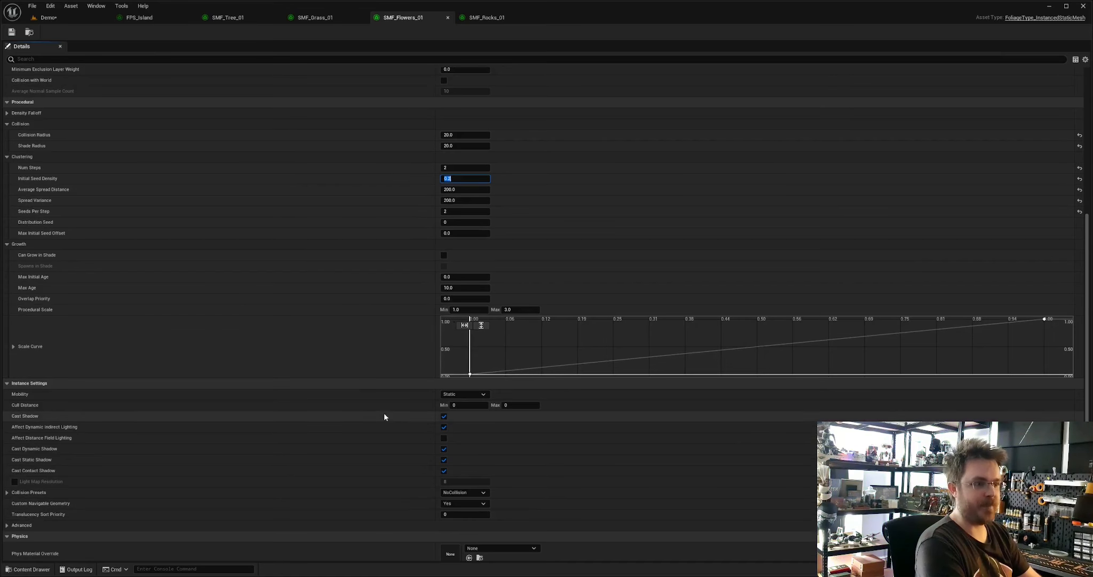
{"action": "scroll", "coordinate": [395, 415], "scroll_direction": "down", "scroll_amount": 4}
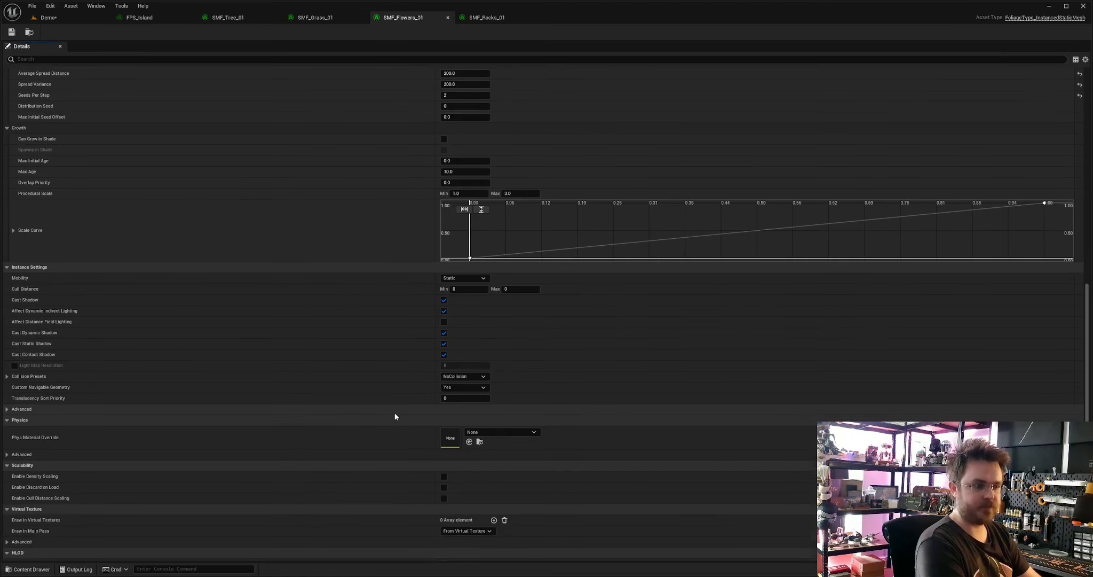
{"action": "scroll", "coordinate": [395, 416], "scroll_direction": "down", "scroll_amount": 1}
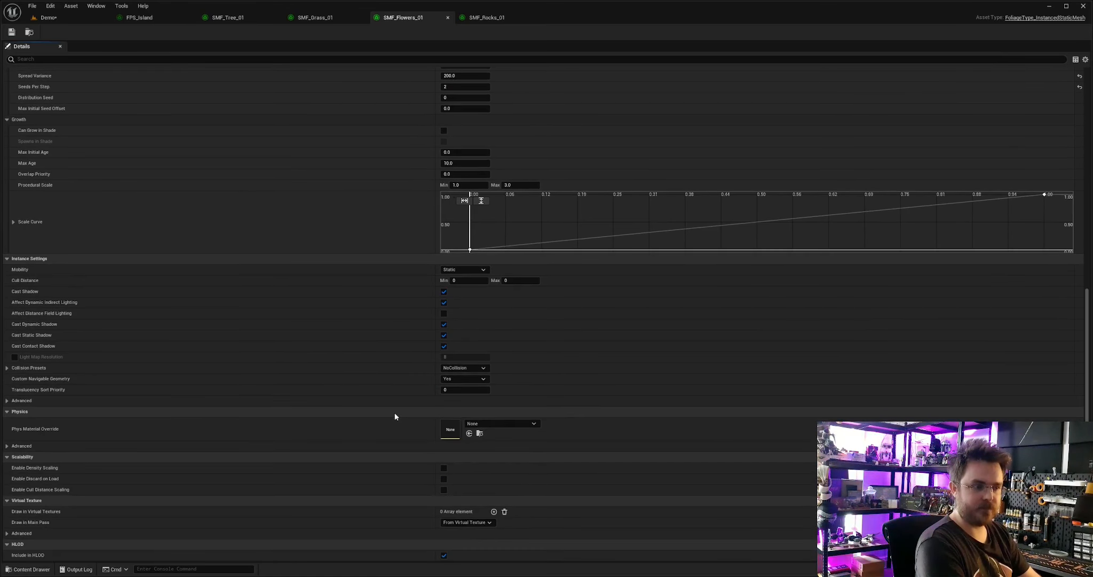
{"action": "scroll", "coordinate": [406, 398], "scroll_direction": "up", "scroll_amount": 2}
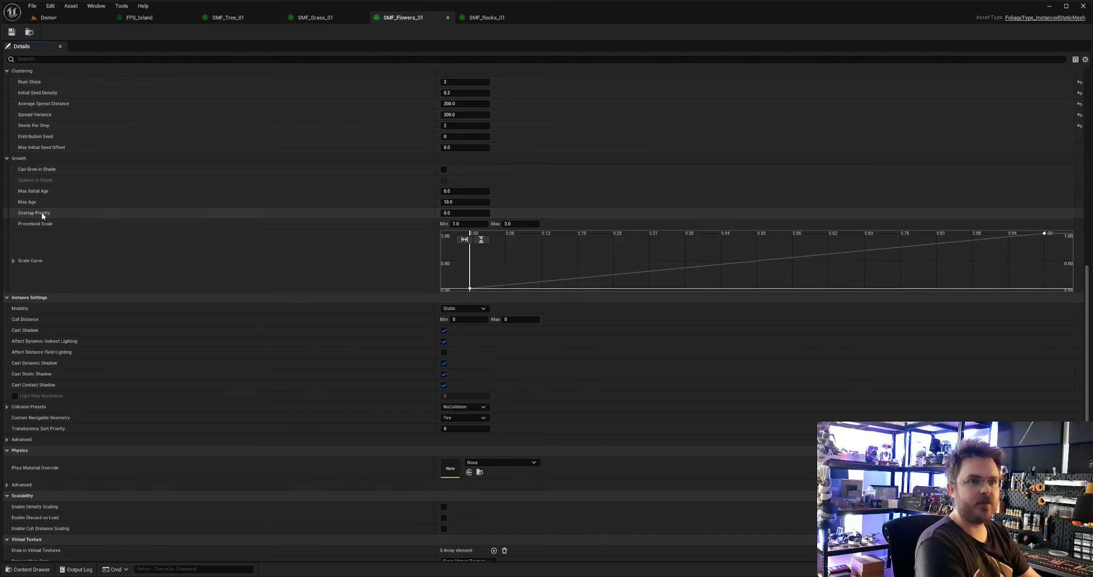
- Set the collision radius and shade radius of SMF_Flowers_01 to 10, save the asset and return to the Demo level
{"action": "scroll", "coordinate": [148, 319], "scroll_direction": "up", "scroll_amount": 5}
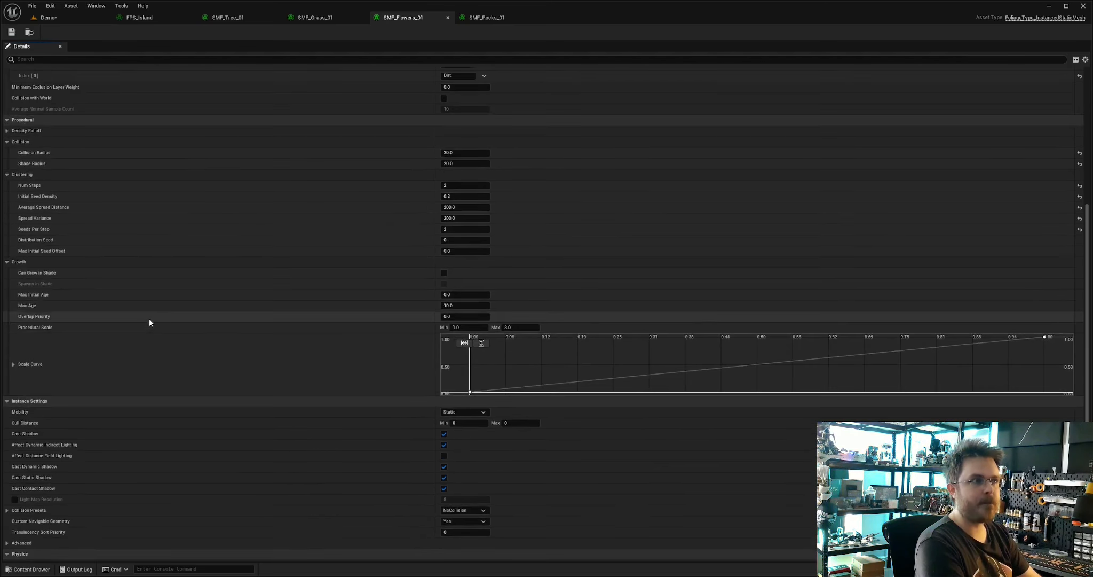
{"action": "scroll", "coordinate": [149, 317], "scroll_direction": "up", "scroll_amount": 3}
{"action": "left_click", "coordinate": [457, 204]}
{"action": "type", "text": "10"}
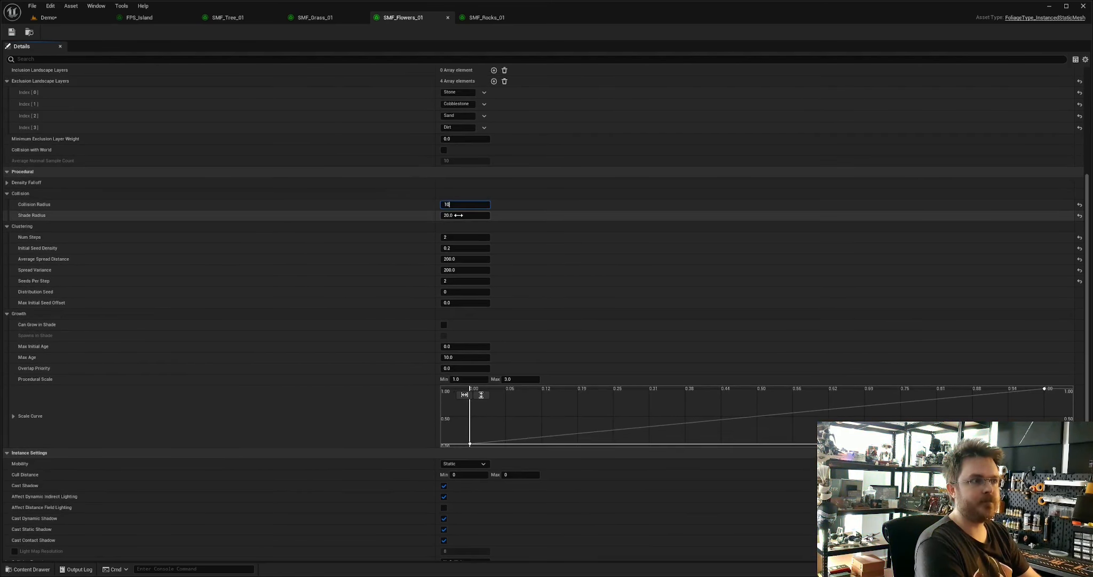
{"action": "left_click", "coordinate": [458, 215]}
{"action": "type", "text": "10"}
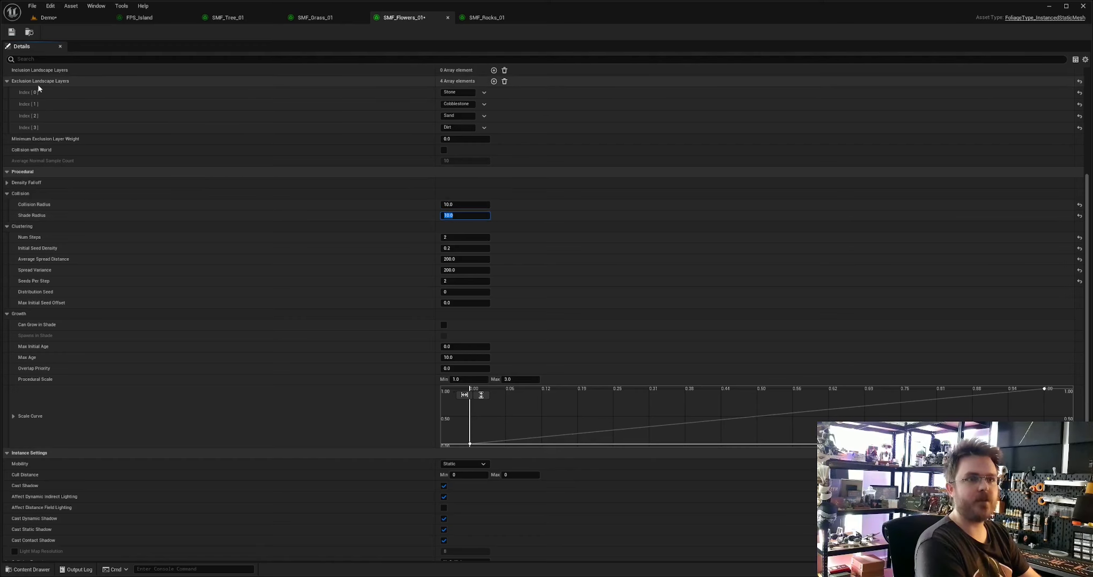
{"action": "left_click", "coordinate": [11, 31]}
{"action": "left_click", "coordinate": [48, 17]}
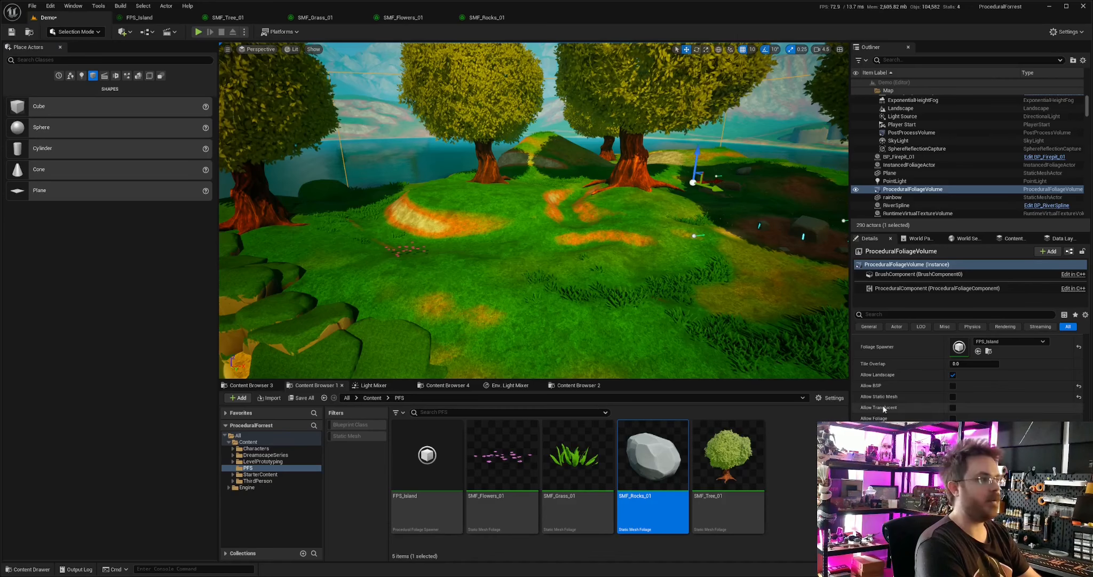
- Check the foliage in the level against the collision and clustering settings of SMF_Grass_01
{"action": "right_click_drag", "start_coordinate": [565, 303], "coordinate": [558, 300]}
{"action": "left_click", "coordinate": [337, 16]}
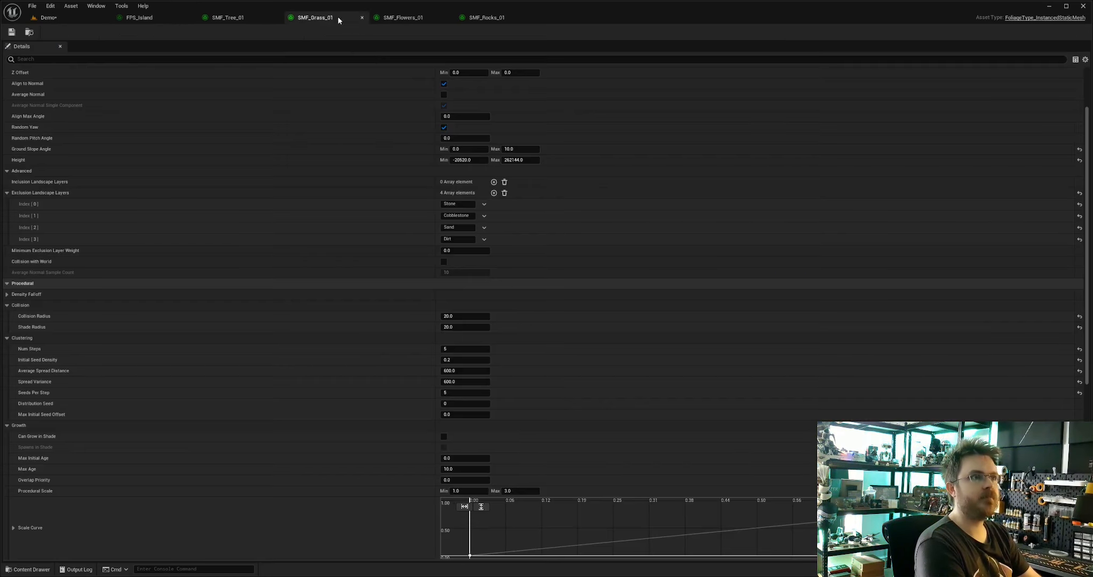
{"action": "scroll", "coordinate": [377, 240], "scroll_direction": "down", "scroll_amount": 2}
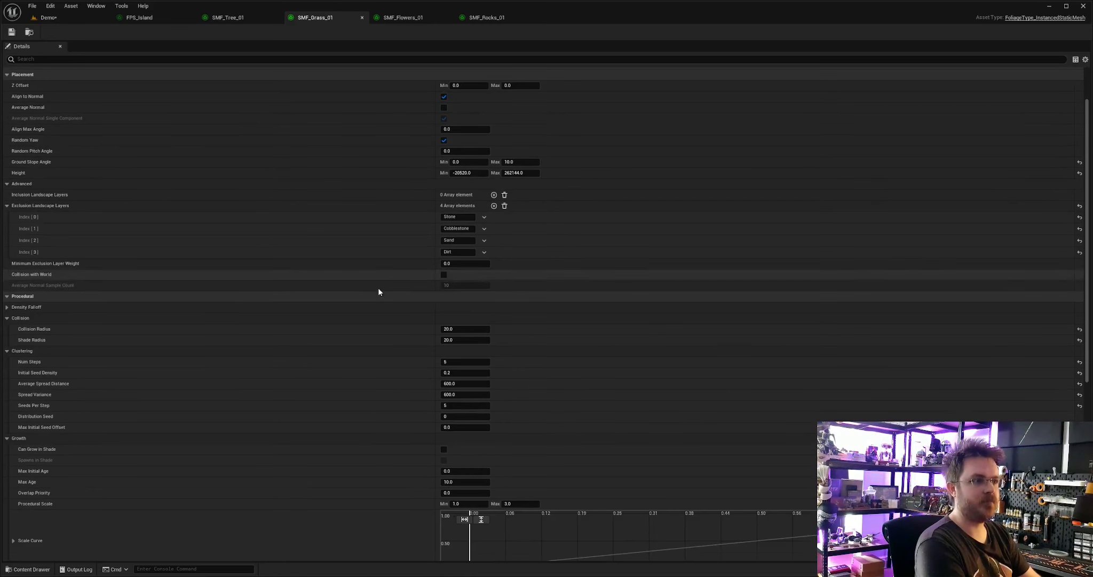
- Set the collision radius and shade radius of SMF_Tree_01 to 200, save it and inspect the trees in the Demo level
{"action": "left_click", "coordinate": [219, 18]}
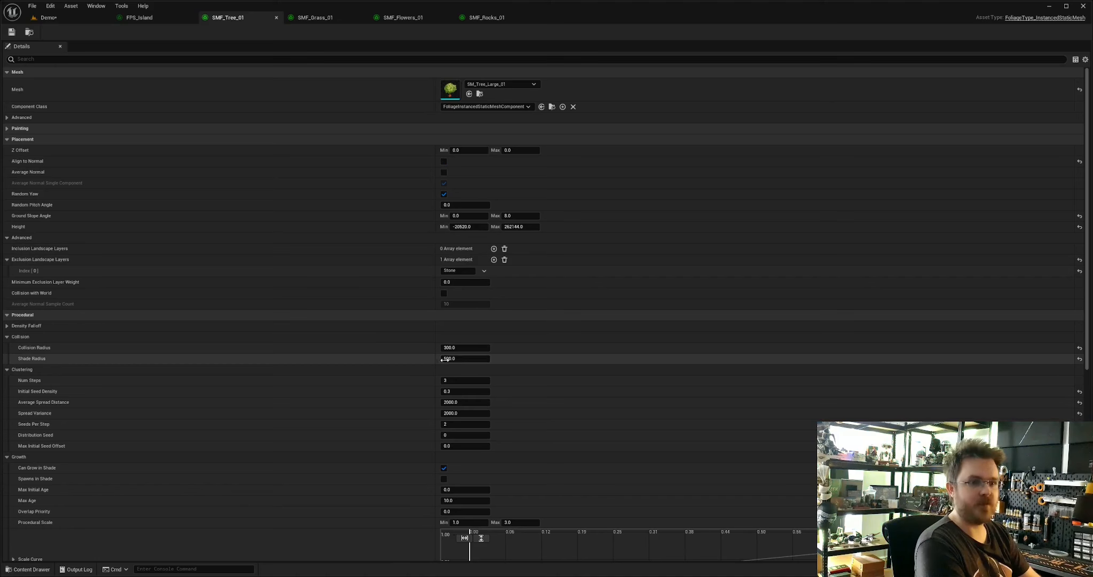
{"action": "left_click", "coordinate": [469, 348]}
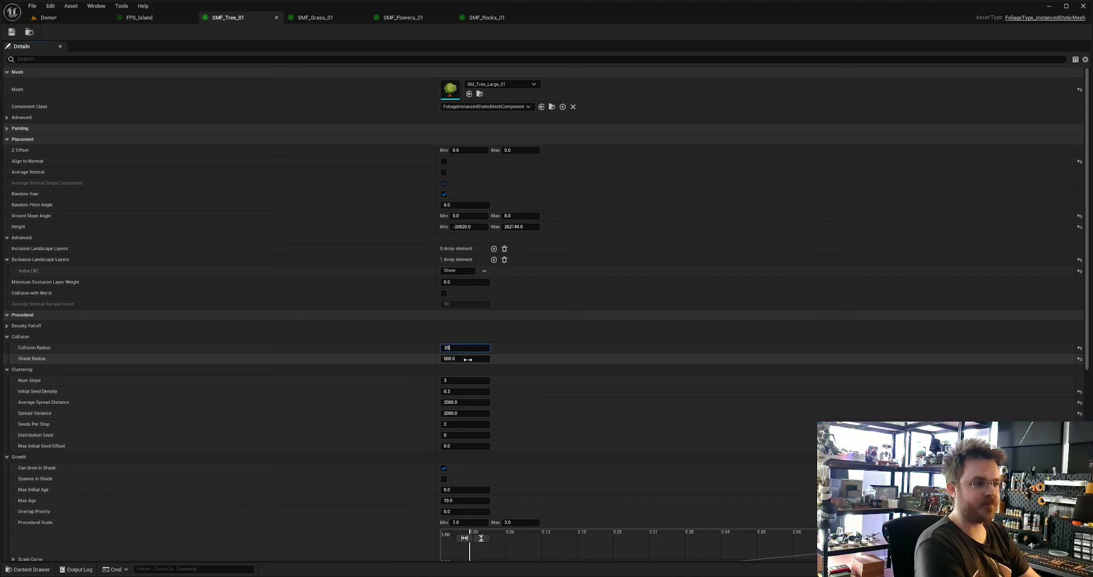
{"action": "type", "text": "200"}
{"action": "key", "text": "Return"}
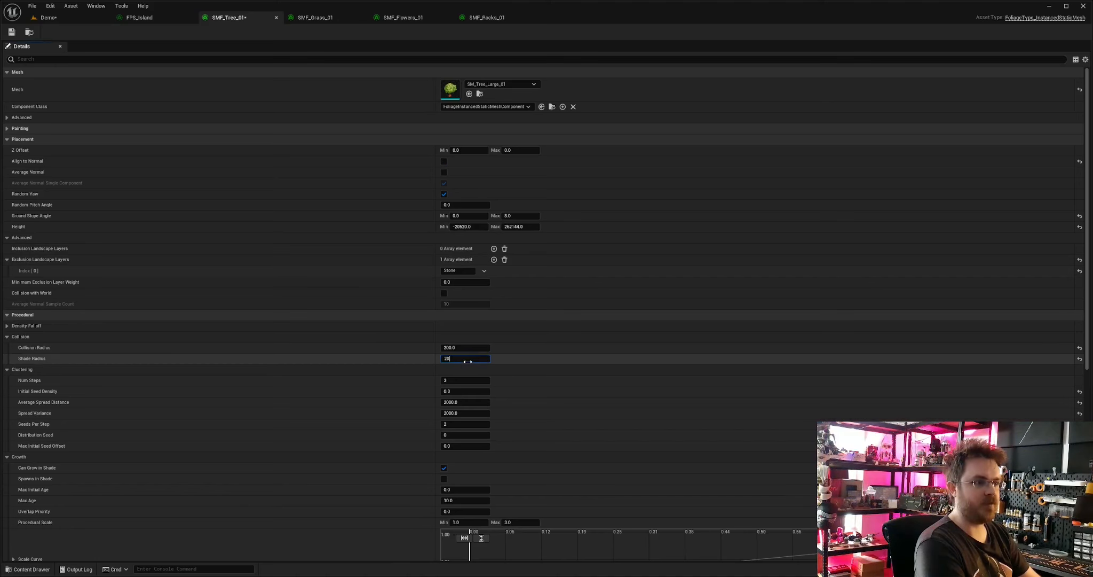
{"action": "left_click", "coordinate": [12, 31]}
{"action": "left_click", "coordinate": [71, 18]}
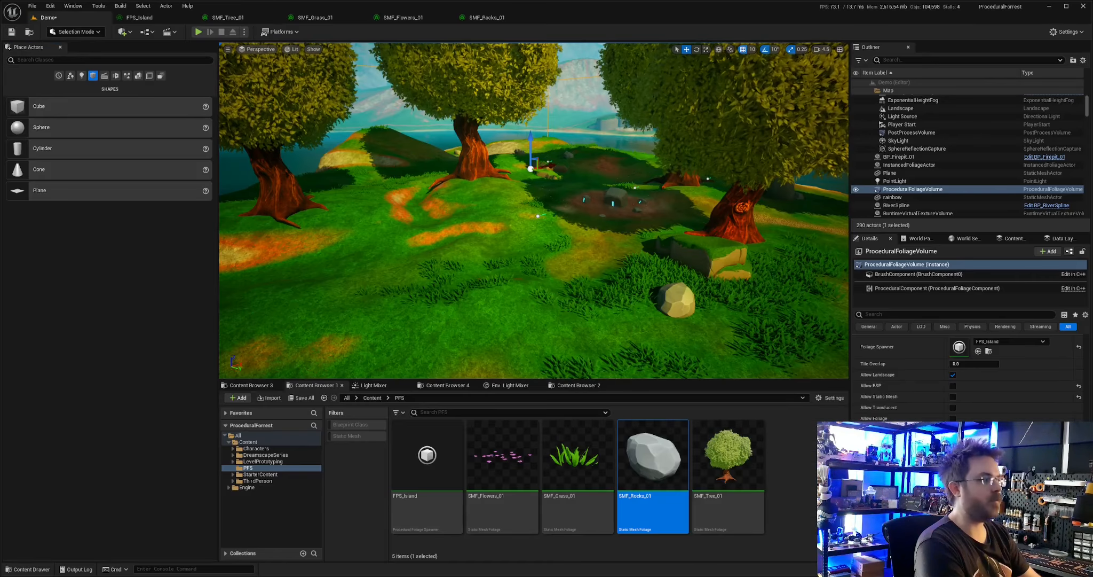
{"action": "right_click_drag", "start_coordinate": [534, 214], "coordinate": [507, 208]}
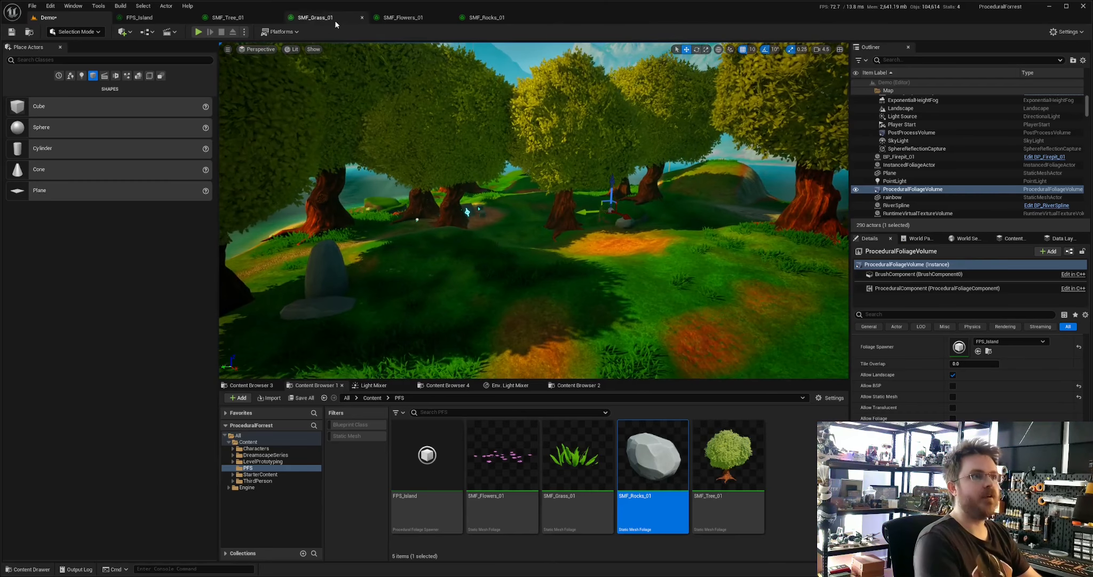
- Set the collision radius and shade radius of SMF_Tree_01 to 300, save the asset and return to the Demo level
{"action": "left_click", "coordinate": [225, 21]}
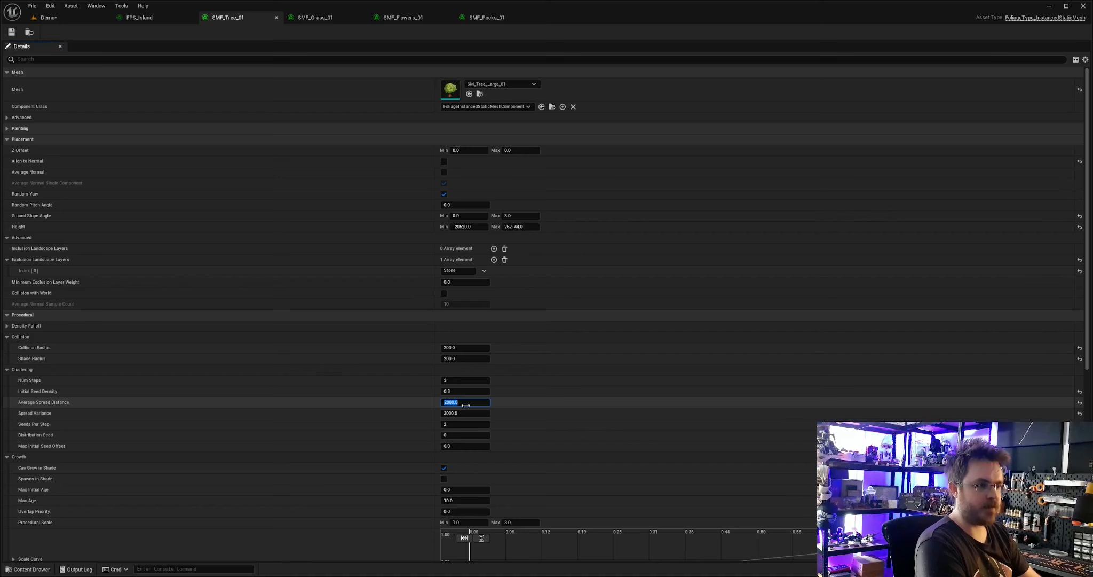
{"action": "left_click", "coordinate": [462, 347]}
{"action": "type", "text": "300"}
{"action": "left_click", "coordinate": [462, 360]}
{"action": "type", "text": "30"}
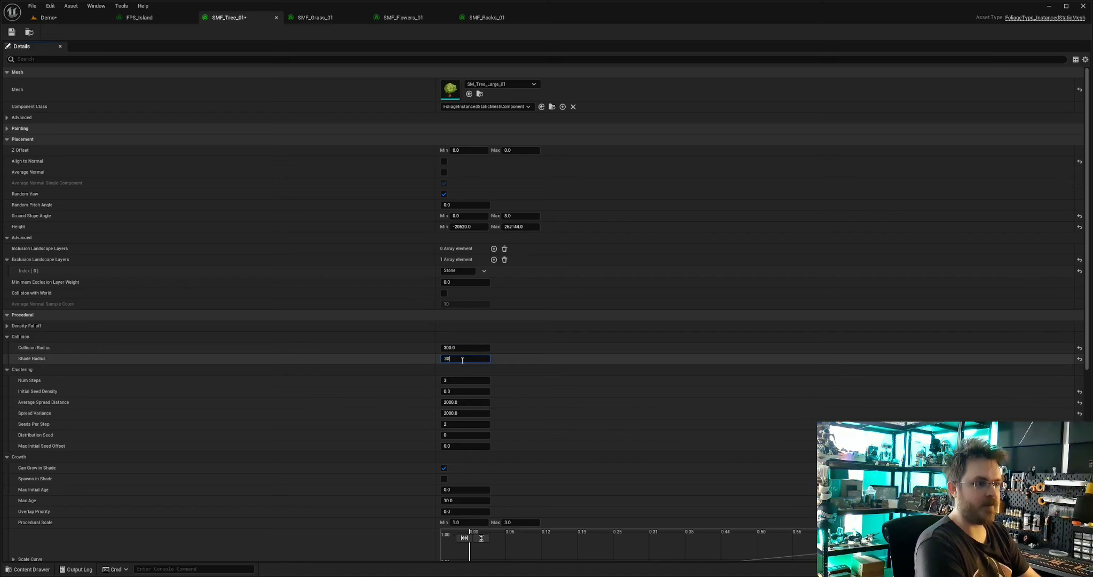
{"action": "type", "text": "0"}
{"action": "key", "text": "Return"}
{"action": "left_click", "coordinate": [44, 19]}
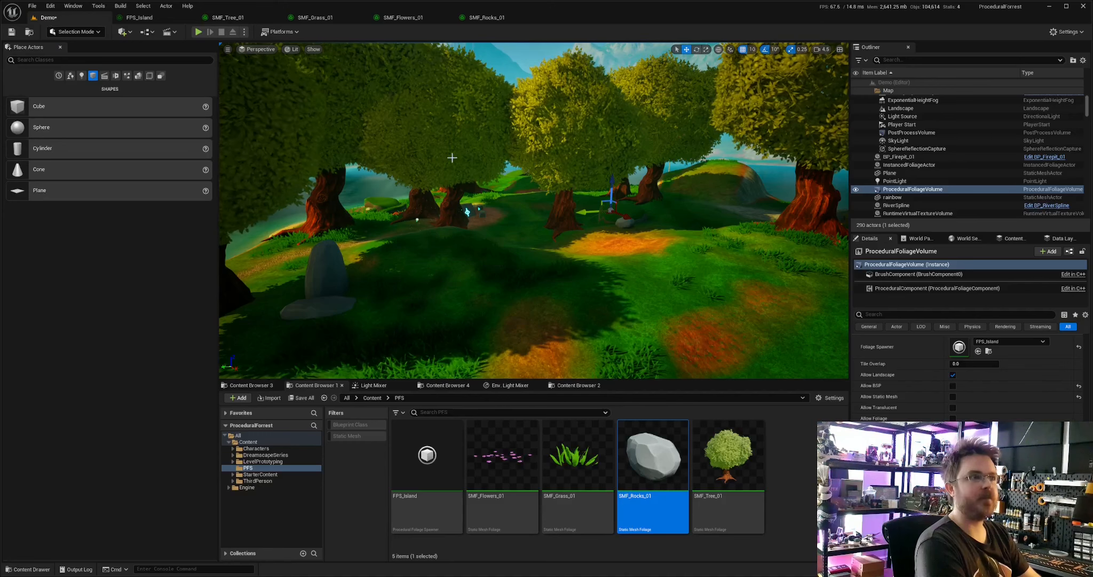
- Inspect the tree spacing and grass coverage across the island and along its rocky shoreline
{"action": "key", "text": "s"}
{"action": "right_click_drag", "start_coordinate": [720, 334], "coordinate": [667, 330]}
{"action": "key", "text": "s"}
{"action": "key", "text": "d"}
{"action": "key", "text": "w"}
{"action": "key", "text": "a"}
{"action": "key", "text": "w"}
{"action": "key", "text": "s"}
{"action": "right_click_drag", "start_coordinate": [559, 326], "coordinate": [606, 339]}
{"action": "key", "text": "a"}
- Increase the maximum ground slope angle of SMF_Grass_01, save the asset and return to the Demo level
{"action": "left_click", "coordinate": [332, 21]}
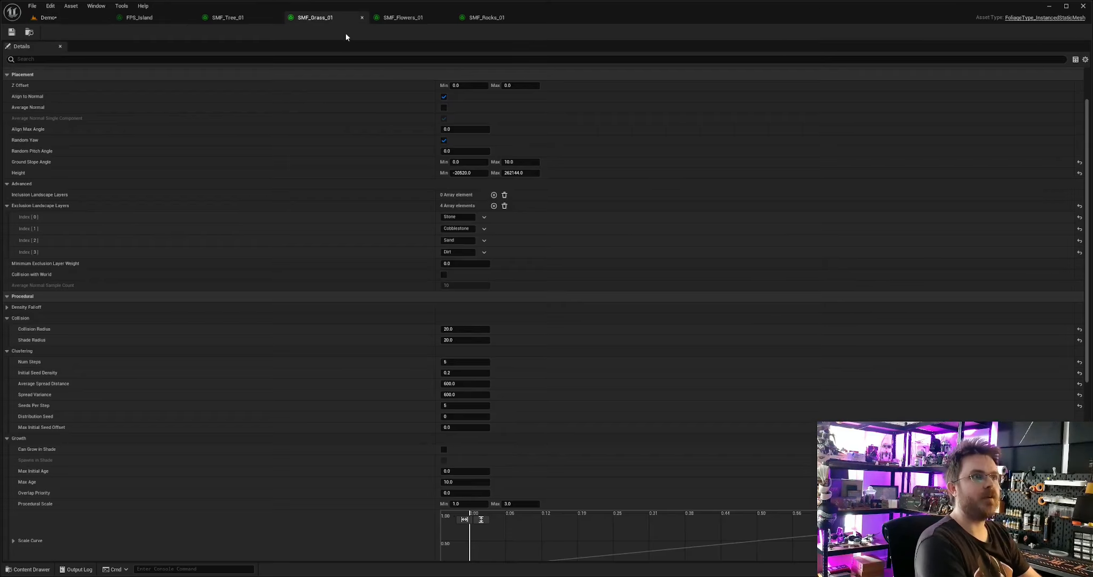
{"action": "left_click", "coordinate": [525, 160]}
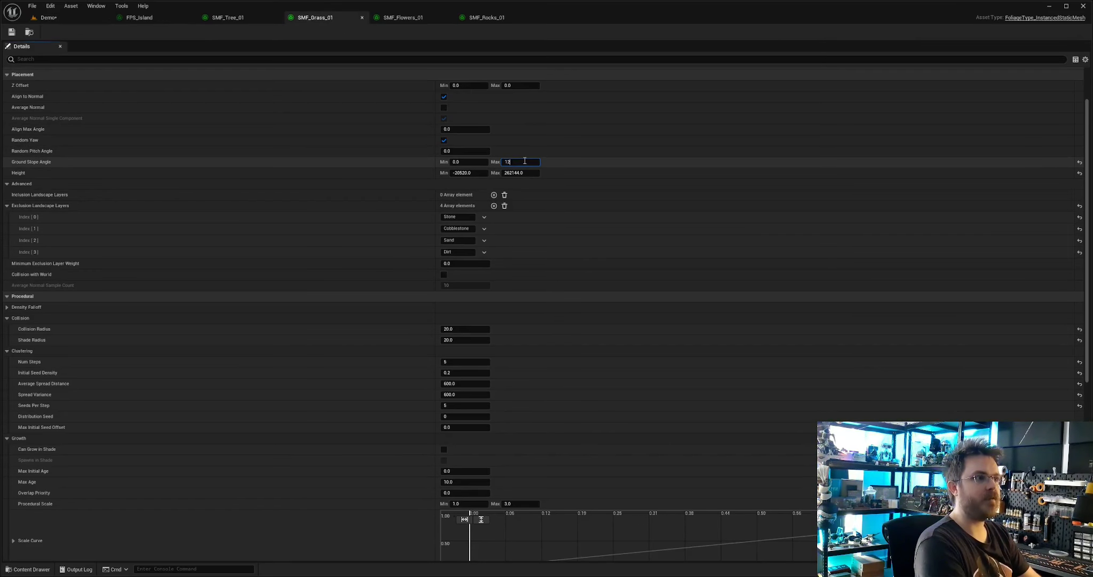
{"action": "key", "text": "Return"}
{"action": "left_click", "coordinate": [12, 32]}
{"action": "left_click", "coordinate": [51, 19]}
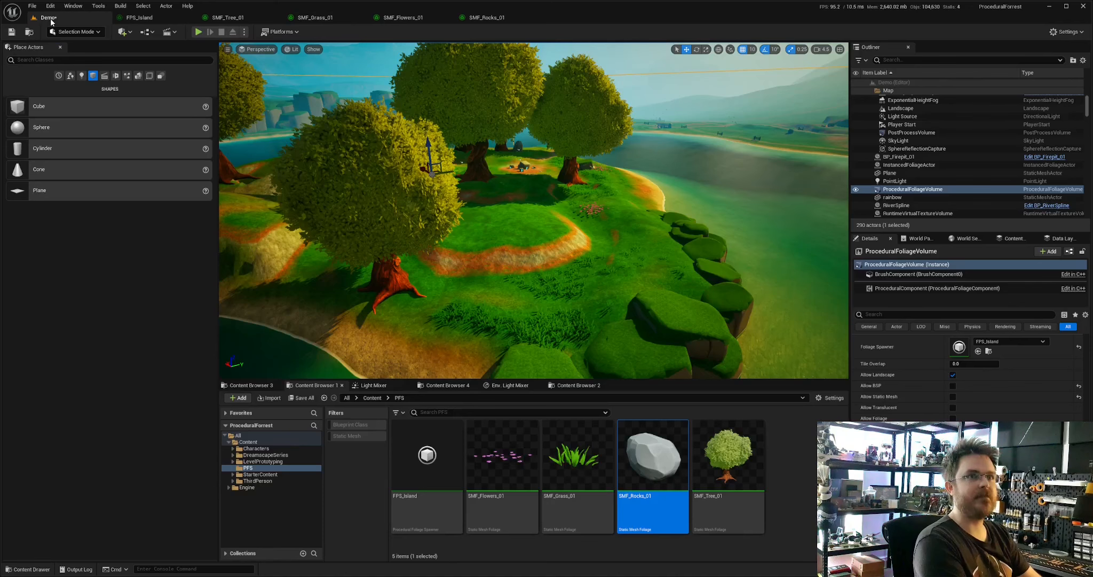
- Examine the grass coverage on the slopes and the ground beneath the tree near the shore
{"action": "key", "text": "a"}
{"action": "mouse_move", "coordinate": [553, 271]}
{"action": "right_mouse_down"}
{"action": "mouse_move", "coordinate": [539, 270]}
{"action": "mouse_move", "coordinate": [553, 264]}
{"action": "right_mouse_up"}
{"action": "key", "text": "w"}
{"action": "mouse_move", "coordinate": [558, 240]}
{"action": "right_mouse_down"}
{"action": "mouse_move", "coordinate": [611, 237]}
{"action": "mouse_move", "coordinate": [696, 264]}
{"action": "mouse_move", "coordinate": [700, 251]}
{"action": "right_mouse_up"}
- Smooth the uneven terrain near the shoreline tree in landscape sculpting, and reselect the procedural foliage volume in selection mode
{"action": "key", "text": "shift+2"}
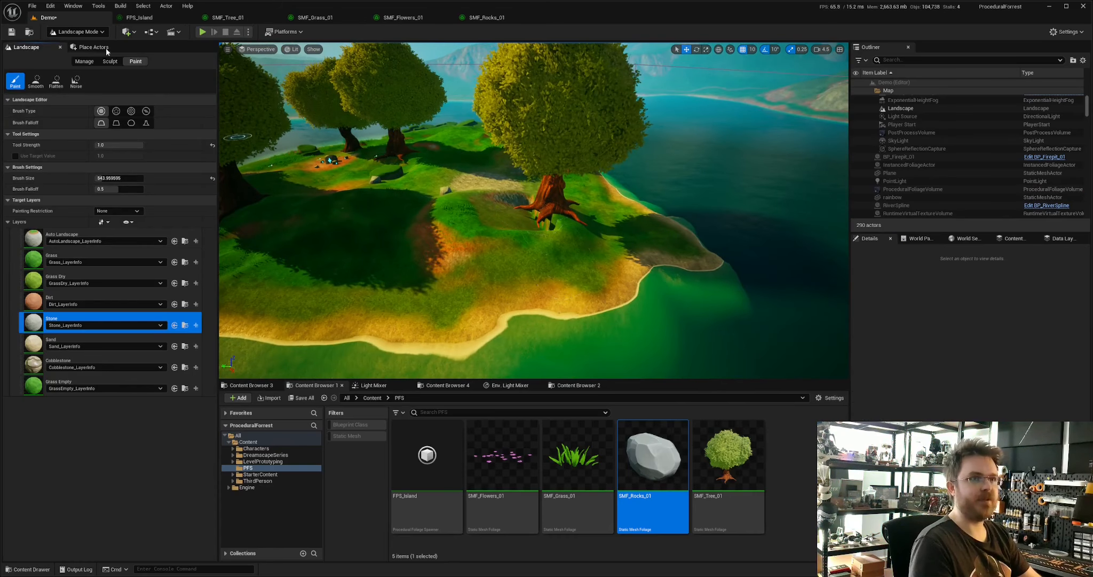
{"action": "left_click", "coordinate": [37, 81]}
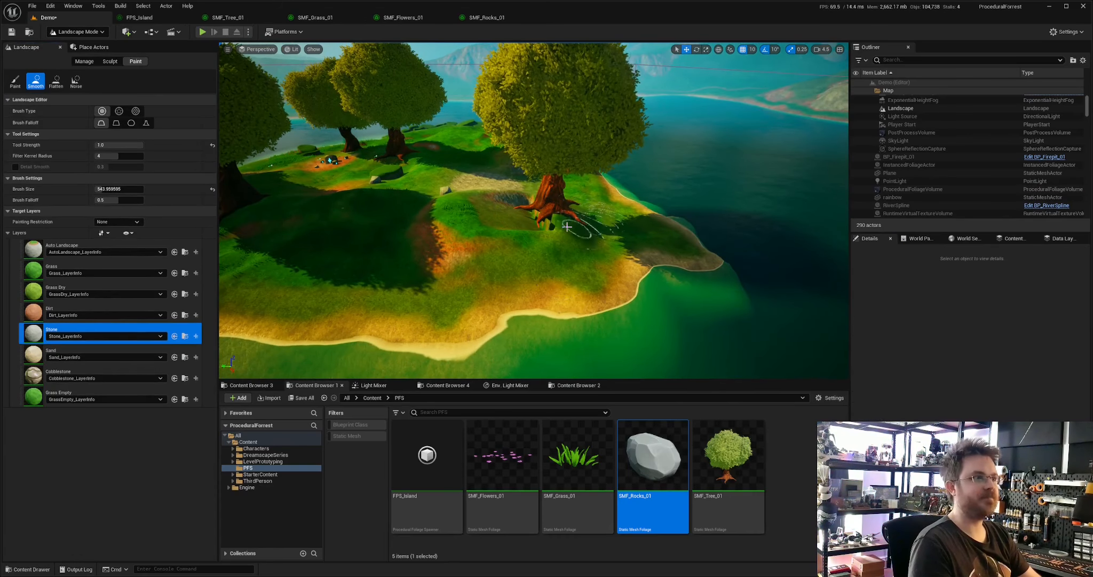
{"action": "left_click", "coordinate": [83, 61]}
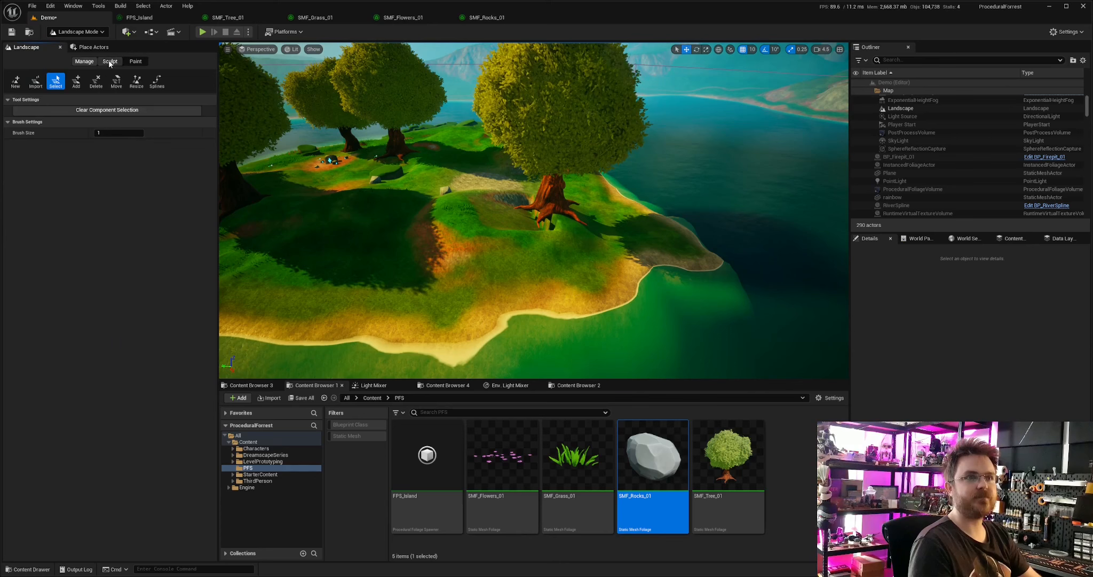
{"action": "left_click", "coordinate": [110, 60]}
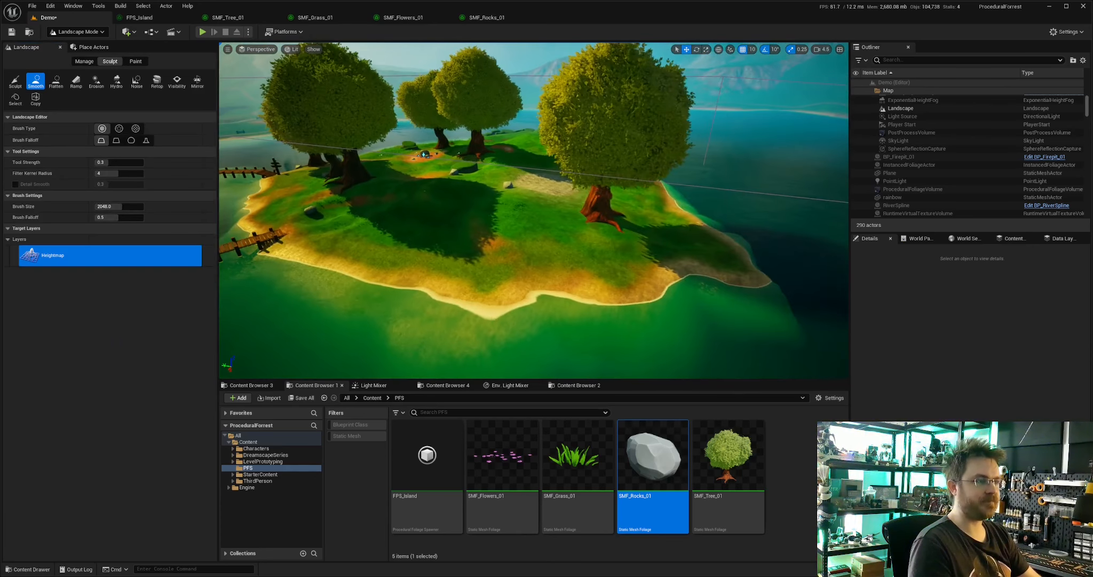
{"action": "key", "text": "shift+1"}
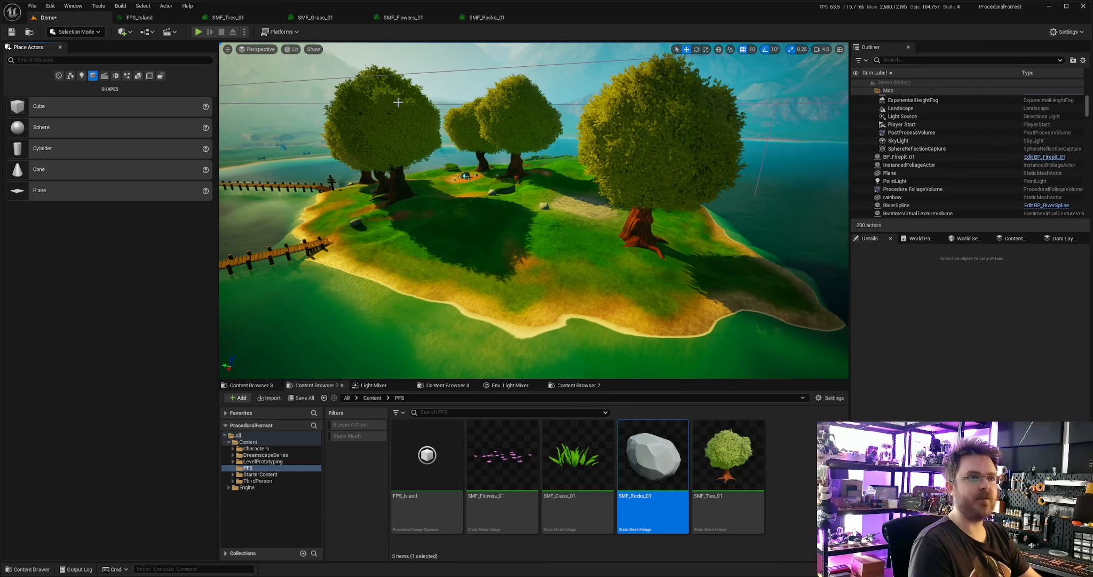
{"action": "left_click", "coordinate": [433, 72]}
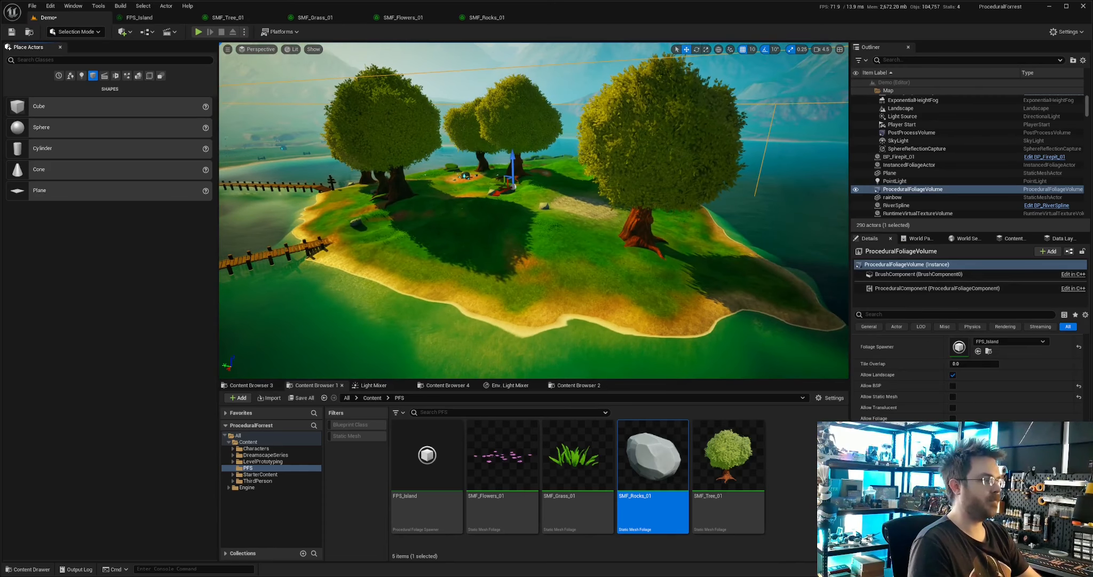
- Examine the tree and rock placement around the island's shoreline and at the path leading from the wooden bridge
{"action": "key", "text": "w"}
{"action": "right_click_drag", "start_coordinate": [534, 211], "coordinate": [309, 198]}
{"action": "key", "text": "d"}
{"action": "key", "text": "s"}
{"action": "key", "text": "w"}
{"action": "key", "text": "s"}
{"action": "key", "text": "s"}
{"action": "key", "text": "d"}
{"action": "key", "text": "w"}
{"action": "key", "text": "s"}
{"action": "key", "text": "w"}
{"action": "key", "text": "d"}
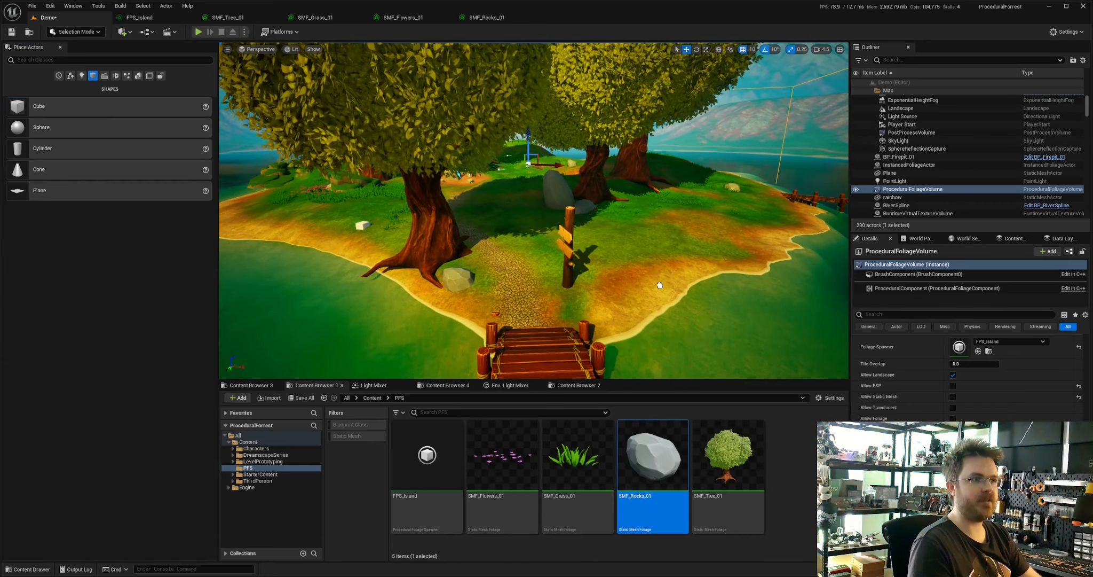
- Place a temporary cube on the shoreline beside the tree, copy its Z location and delete the cube
{"action": "left_click_drag", "start_coordinate": [39, 106], "coordinate": [364, 225]}
{"action": "scroll", "coordinate": [974, 357], "scroll_direction": "up", "scroll_amount": 15}
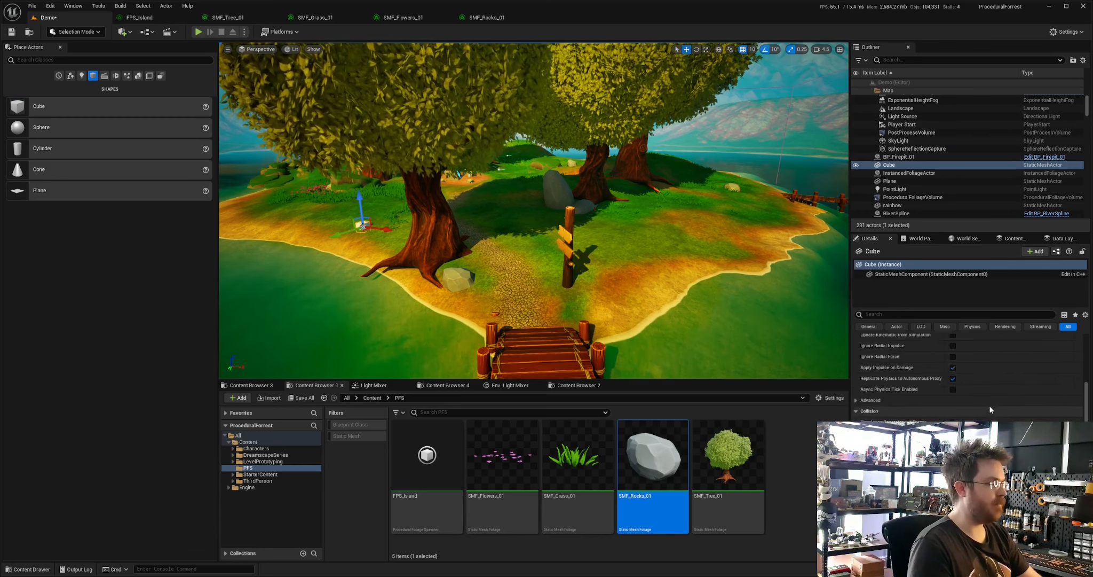
{"action": "scroll", "coordinate": [990, 410], "scroll_direction": "up", "scroll_amount": 10}
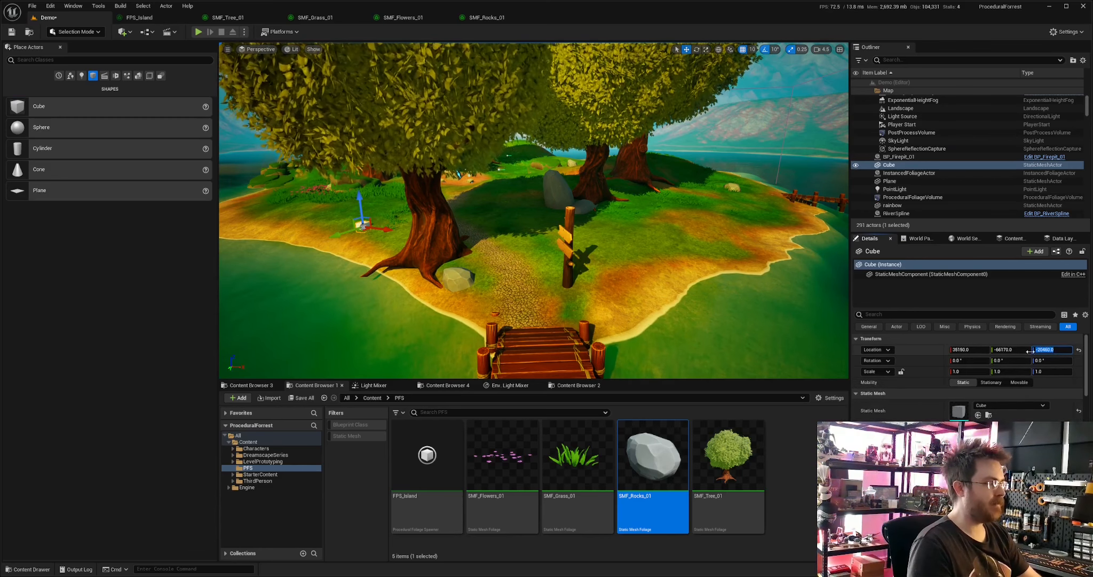
{"action": "right_click_drag", "start_coordinate": [310, 209], "coordinate": [247, 206]}
{"action": "key", "text": "Delete"}
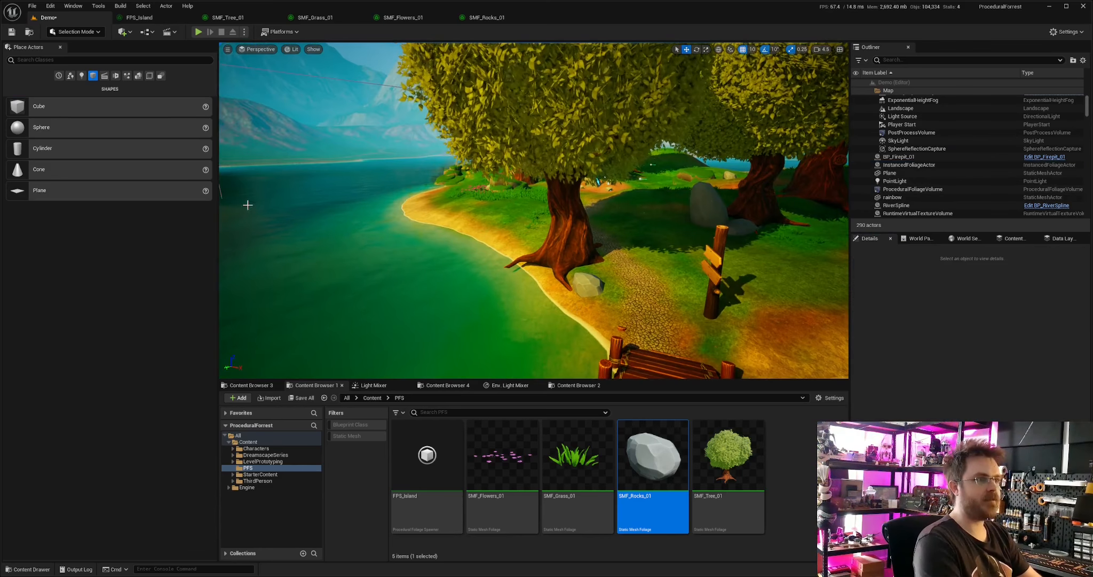
- Set the minimum placement height of SMF_Tree_01 to the copied Z location, save the asset and return to the Demo level
{"action": "left_click", "coordinate": [244, 18]}
{"action": "left_click", "coordinate": [478, 226]}
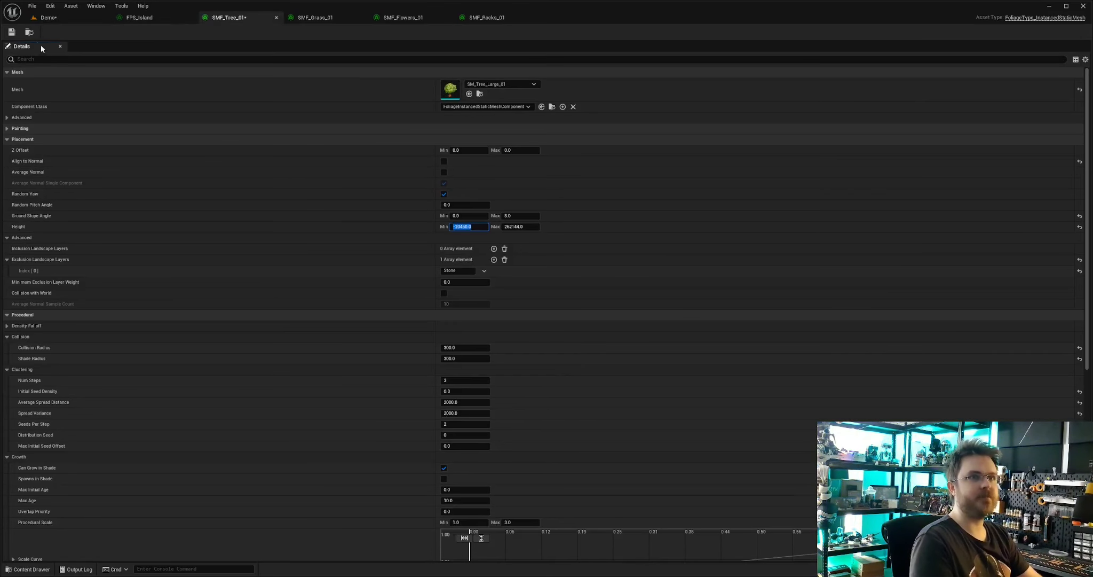
{"action": "left_click", "coordinate": [56, 19]}
- Reselect the procedural foliage volume and bring up its foliage spawner settings
{"action": "right_click_drag", "start_coordinate": [381, 147], "coordinate": [384, 137]}
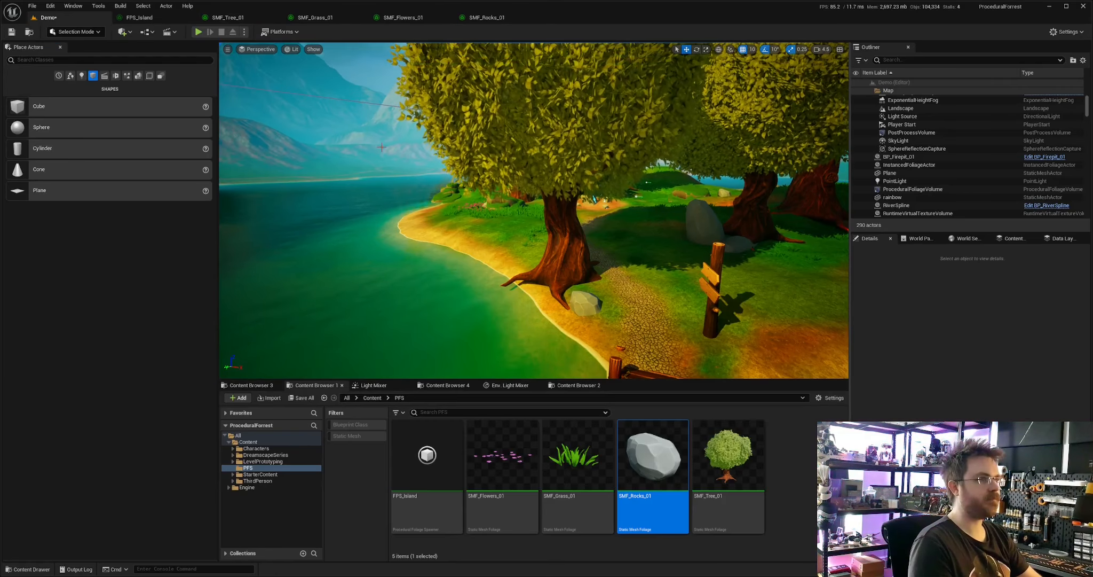
{"action": "left_click", "coordinate": [373, 104]}
{"action": "scroll", "coordinate": [969, 403], "scroll_direction": "down", "scroll_amount": 10}
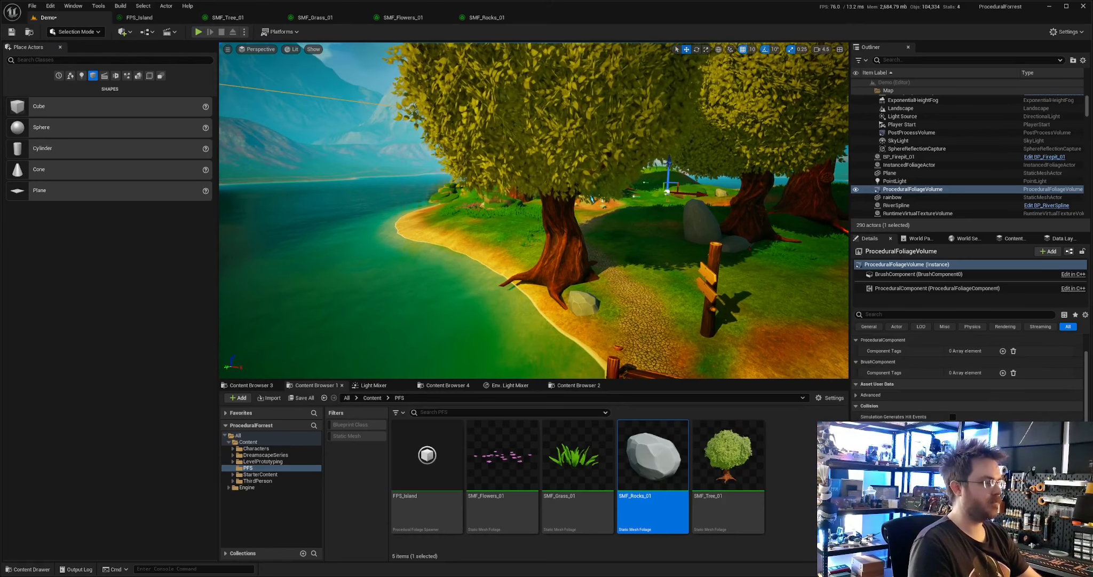
{"action": "scroll", "coordinate": [969, 374], "scroll_direction": "down", "scroll_amount": 4}
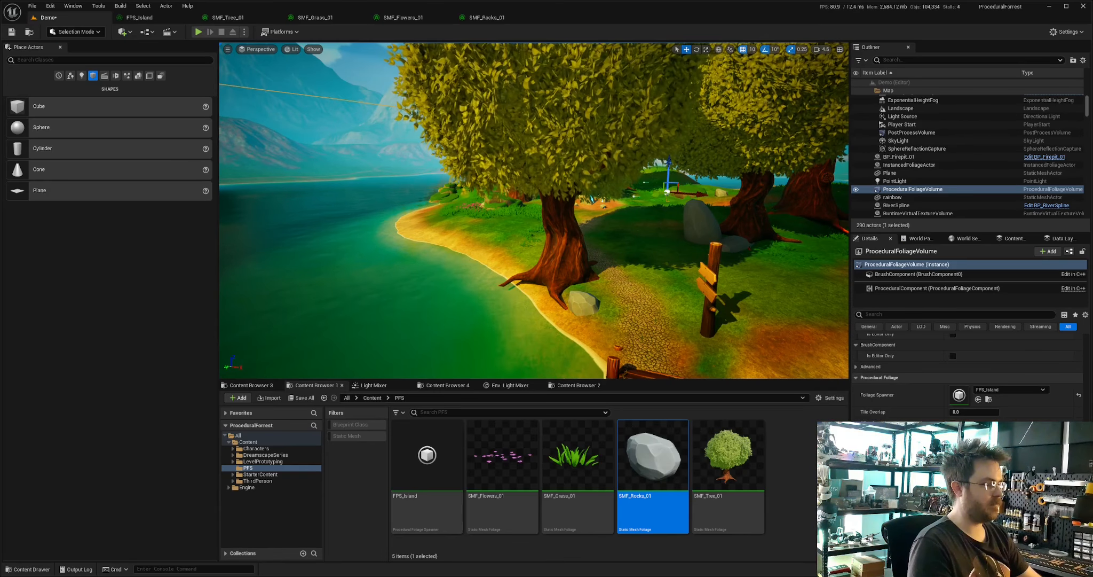
- Examine the foliage distribution across the island, ending at the bare sandy patch in the grass
{"action": "key", "text": "s"}
{"action": "right_click_drag", "start_coordinate": [694, 309], "coordinate": [769, 350]}
{"action": "key", "text": "a"}
{"action": "key", "text": "s"}
{"action": "key", "text": "w"}
{"action": "key", "text": "s"}
{"action": "key", "text": "Escape"}
{"action": "key", "text": "w"}
{"action": "right_click_drag", "start_coordinate": [642, 329], "coordinate": [288, 307]}
{"action": "key", "text": "d"}
{"action": "key", "text": "w"}
{"action": "key", "text": "d"}
{"action": "key", "text": "d"}
{"action": "key", "text": "w"}
{"action": "key", "text": "w"}
{"action": "key", "text": "s"}
{"action": "right_click_drag", "start_coordinate": [538, 275], "coordinate": [538, 268]}
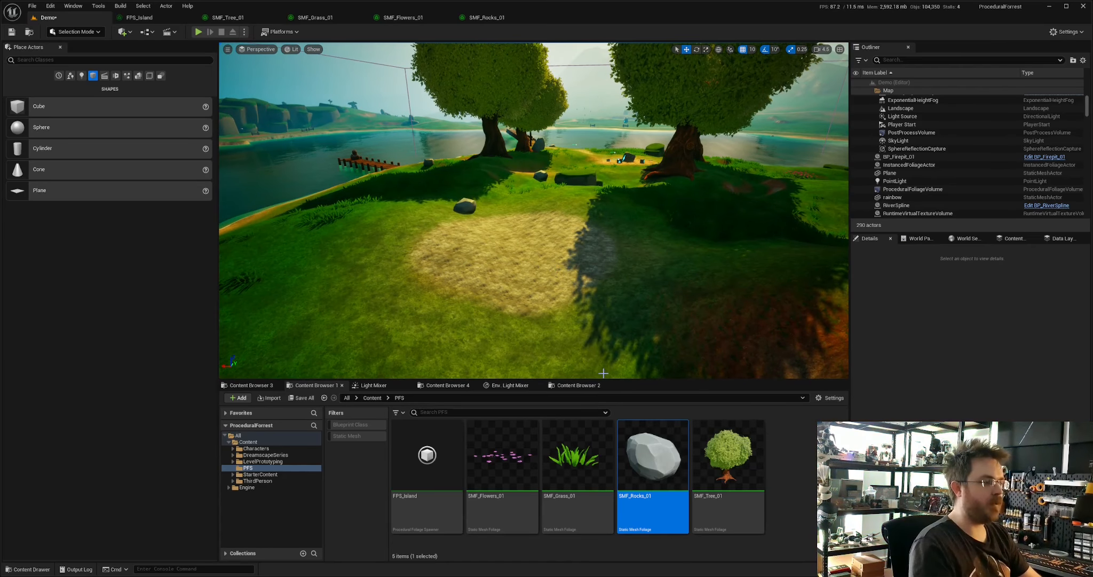
- Switch to landscape painting, choose the Paint tool and set the brush size to about 750
{"action": "key", "text": "shift+2"}
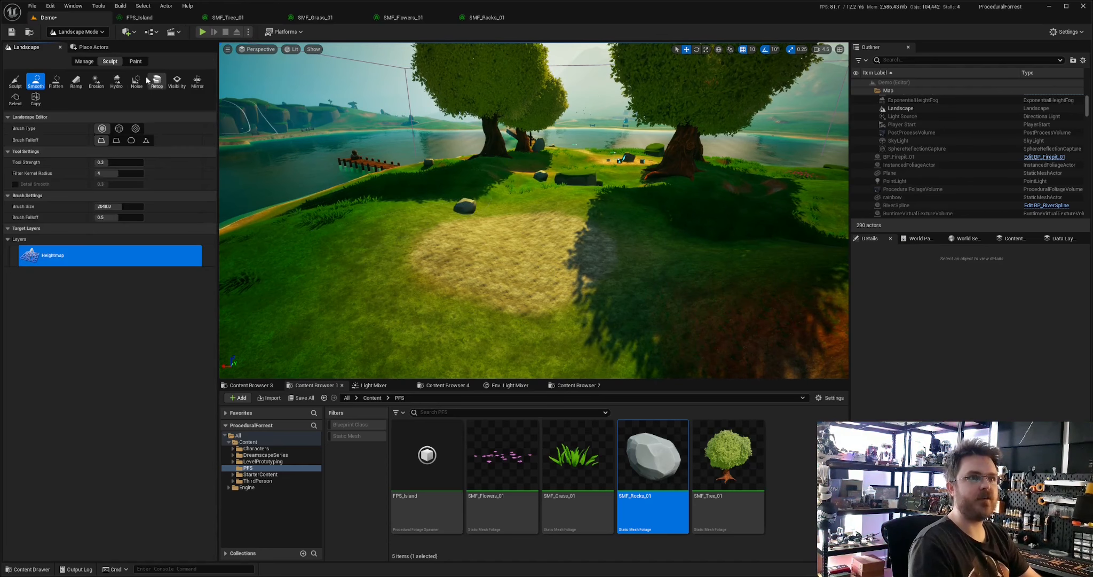
{"action": "left_click", "coordinate": [136, 63]}
{"action": "left_click", "coordinate": [80, 269]}
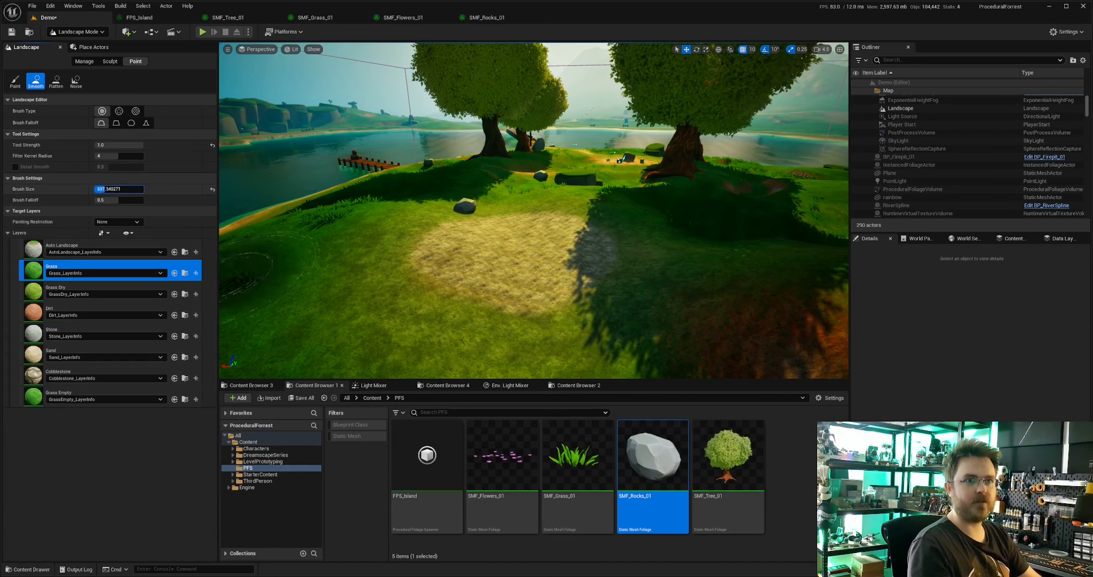
{"action": "left_click_drag", "start_coordinate": [106, 189], "coordinate": [107, 189]}
{"action": "right_click_drag", "start_coordinate": [512, 256], "coordinate": [507, 304]}
{"action": "left_click", "coordinate": [20, 82]}
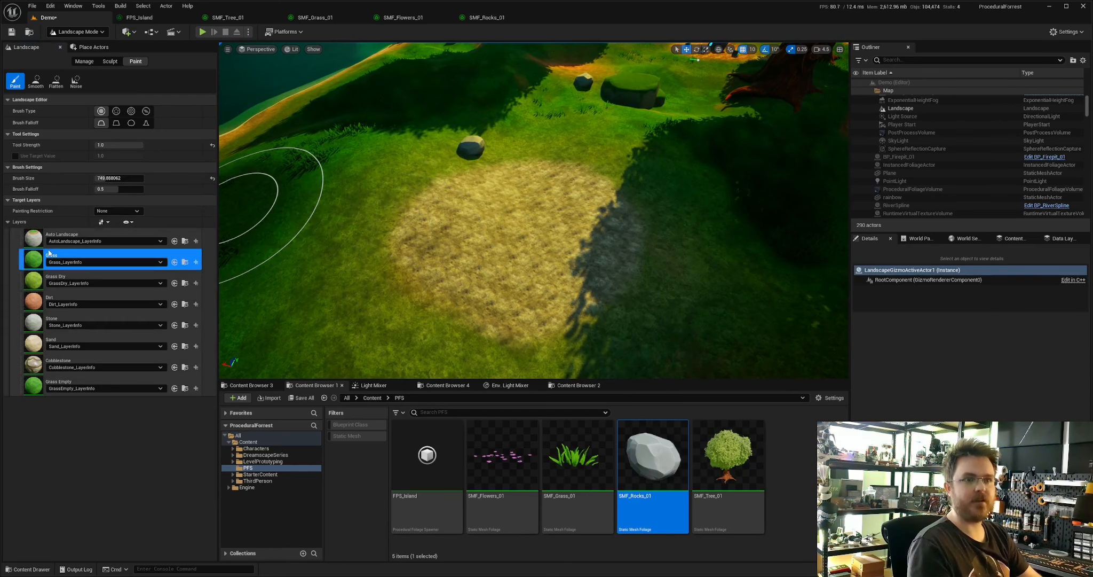
- Reduce the tool strength to about 0.59 and try painting the Auto Landscape layer over the sandy patch, undoing the strokes
{"action": "left_click", "coordinate": [62, 235]}
{"action": "left_click_drag", "start_coordinate": [369, 208], "coordinate": [410, 266]}
{"action": "key", "text": "ctrl+z"}
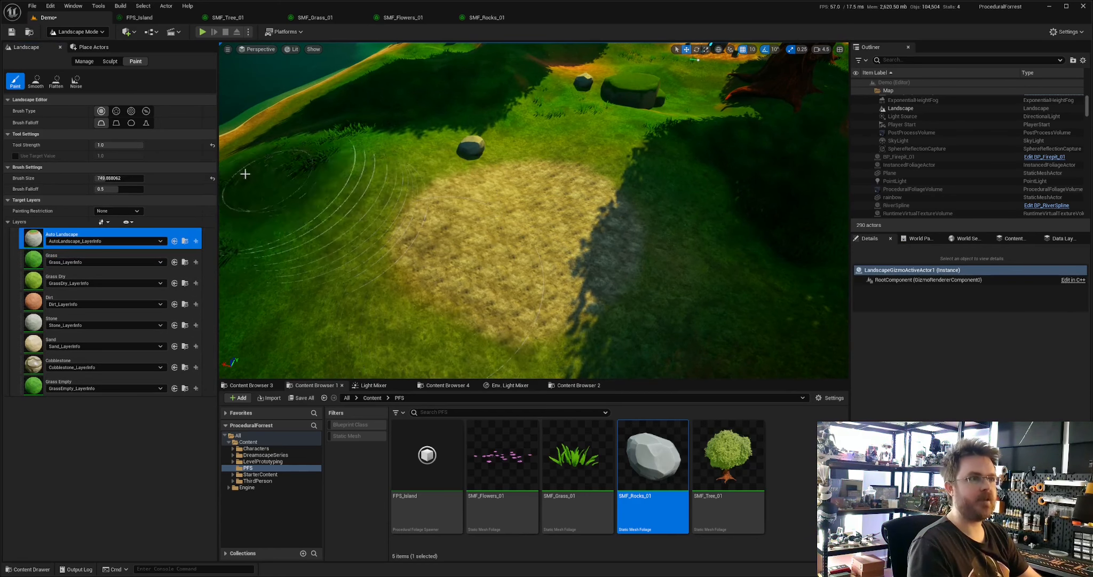
{"action": "left_click_drag", "start_coordinate": [120, 145], "coordinate": [123, 145]}
{"action": "mouse_move", "coordinate": [404, 217]}
{"action": "left_mouse_down"}
{"action": "mouse_move", "coordinate": [417, 291]}
{"action": "mouse_move", "coordinate": [614, 341]}
{"action": "mouse_move", "coordinate": [670, 248]}
{"action": "left_mouse_up"}
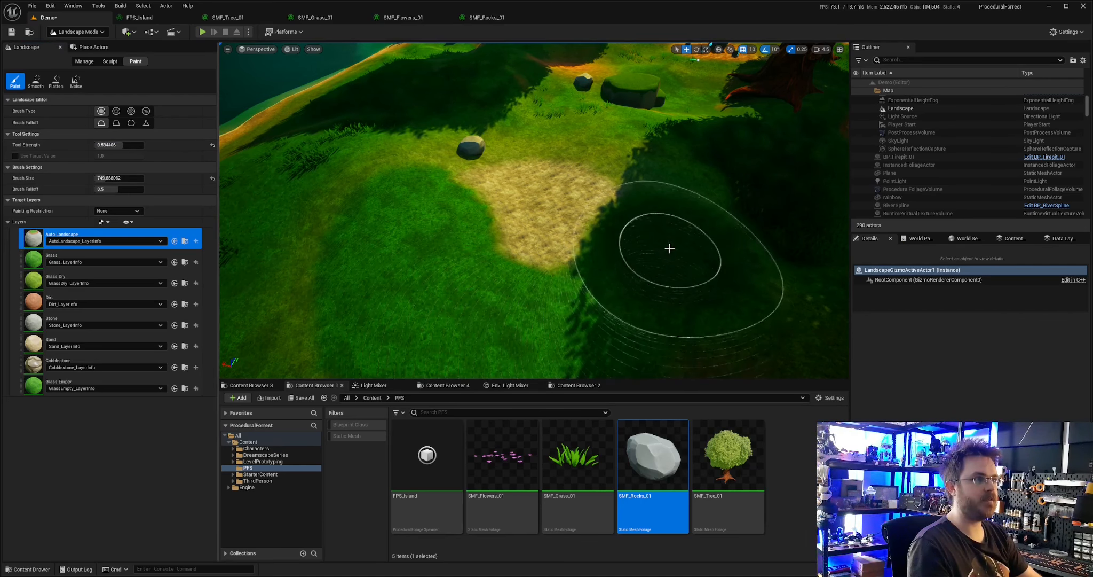
{"action": "key", "text": "ctrl+z"}
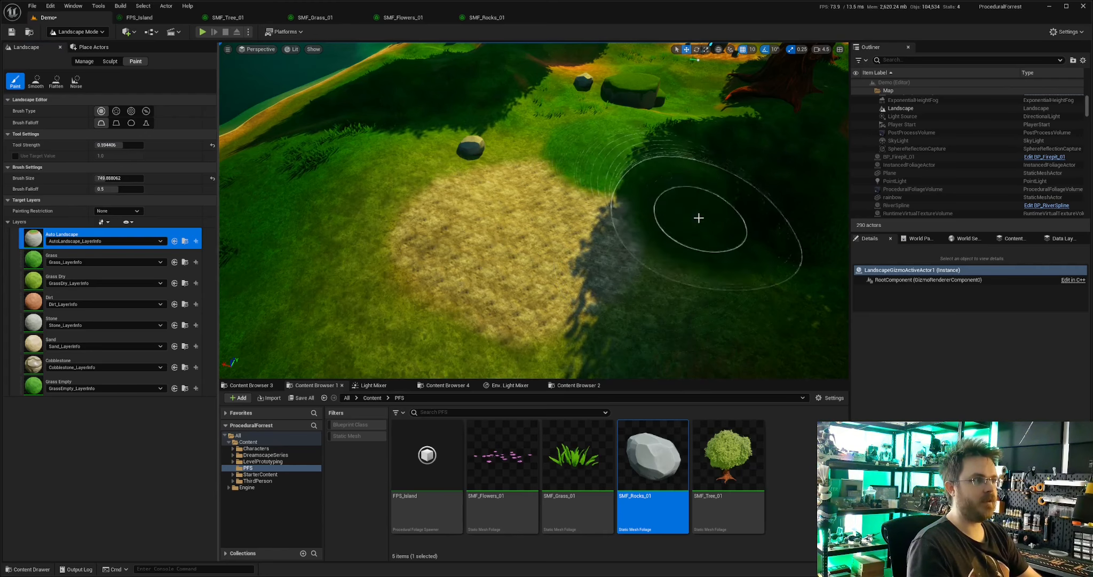
- Choose the Dirt layer and try painting it onto the sandy patch, undoing the stroke
{"action": "key", "text": "s"}
{"action": "right_click_drag", "start_coordinate": [706, 257], "coordinate": [683, 271]}
{"action": "left_click", "coordinate": [77, 298]}
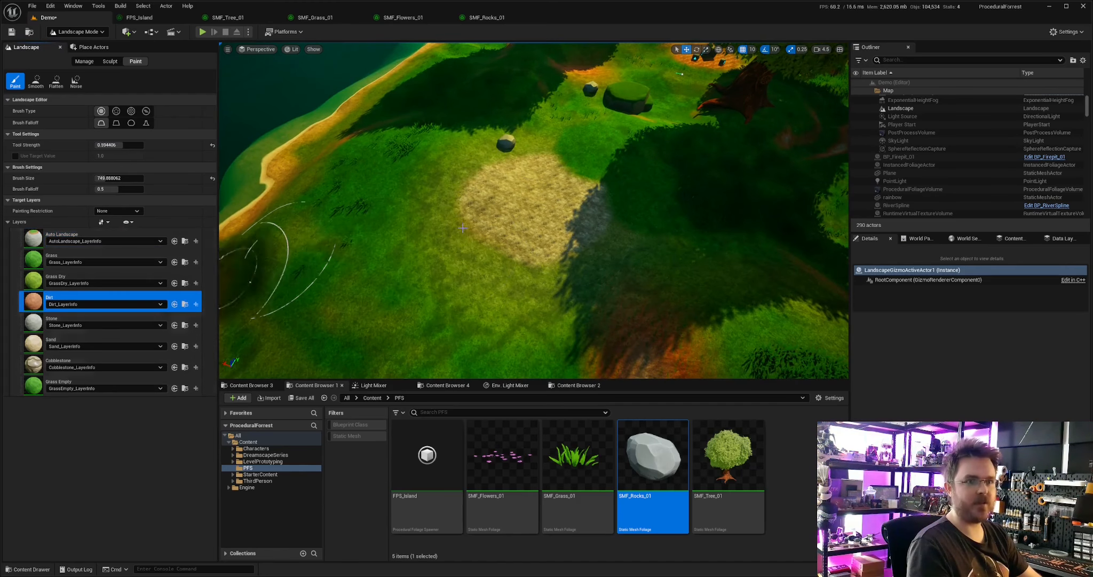
{"action": "left_click_drag", "start_coordinate": [512, 199], "coordinate": [542, 209]}
{"action": "mouse_move", "coordinate": [542, 210]}
{"action": "right_mouse_down"}
{"action": "mouse_move", "coordinate": [587, 199]}
{"action": "mouse_move", "coordinate": [427, 194]}
{"action": "right_mouse_up"}
{"action": "key", "text": "w"}
{"action": "key", "text": "ctrl+z"}
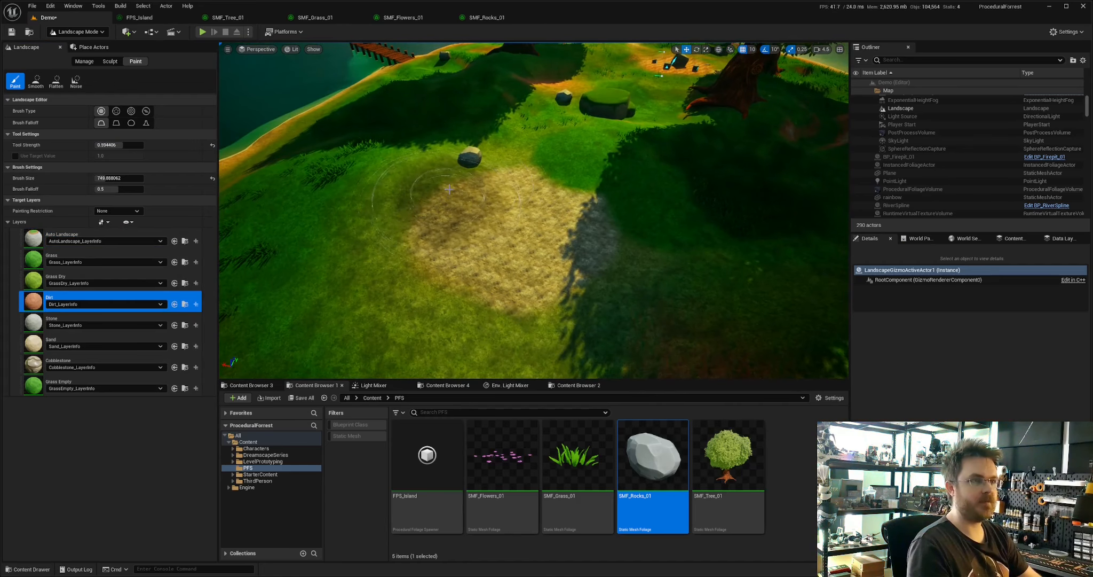
- Shrink the brush to about 425 and paint dirt along both sides of the sandy patch
{"action": "key", "text": "bracketleft"}
{"action": "key", "text": "bracketleft"}
{"action": "key", "text": "bracketleft"}
{"action": "key", "text": "bracketleft"}
{"action": "key", "text": "bracketleft"}
{"action": "key", "text": "bracketleft"}
{"action": "key", "text": "bracketleft"}
{"action": "key", "text": "bracketleft"}
{"action": "key", "text": "bracketleft"}
{"action": "key", "text": "bracketleft"}
{"action": "mouse_move", "coordinate": [464, 193]}
{"action": "left_mouse_down"}
{"action": "mouse_move", "coordinate": [454, 247]}
{"action": "mouse_move", "coordinate": [447, 236]}
{"action": "left_mouse_up"}
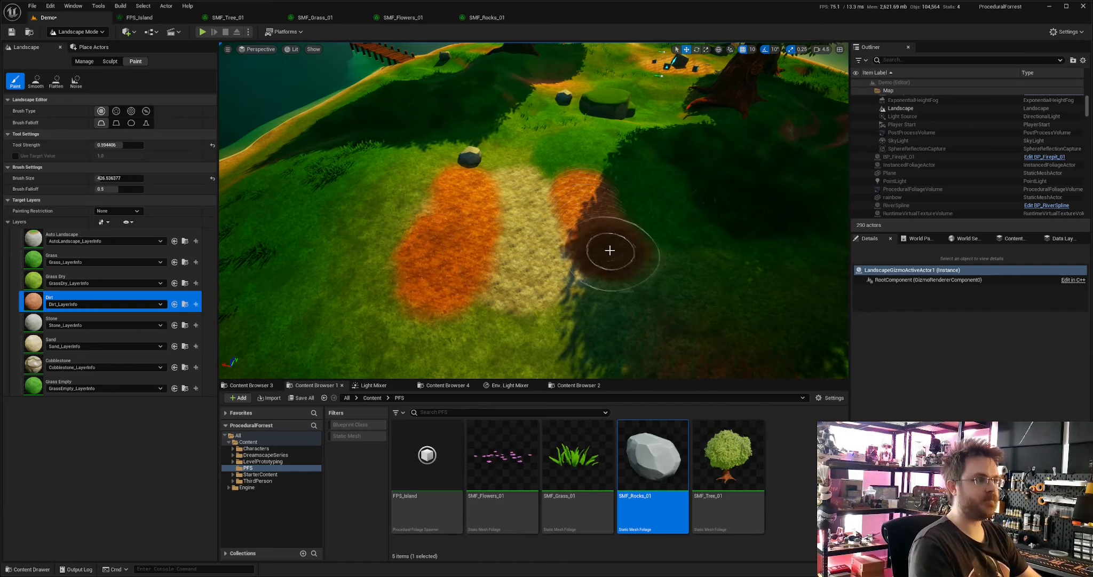
- Choose the Auto Landscape layer, lower the tool strength to about 0.39 and blend it over the edges of the dirt patches
{"action": "right_click_drag", "start_coordinate": [610, 251], "coordinate": [610, 250]}
{"action": "left_click", "coordinate": [96, 234]}
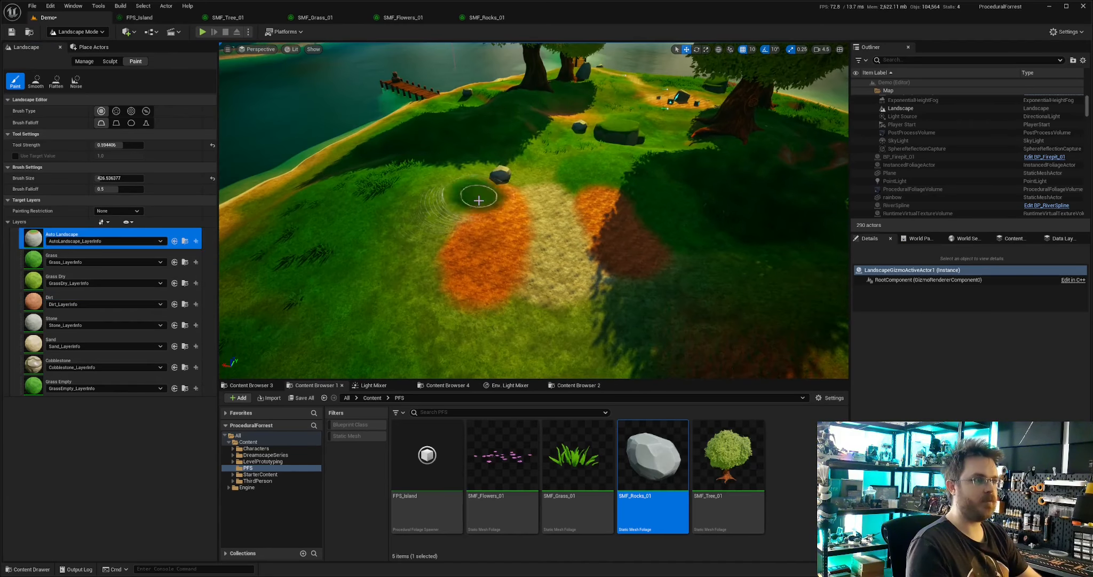
{"action": "key", "text": "ctrl+z"}
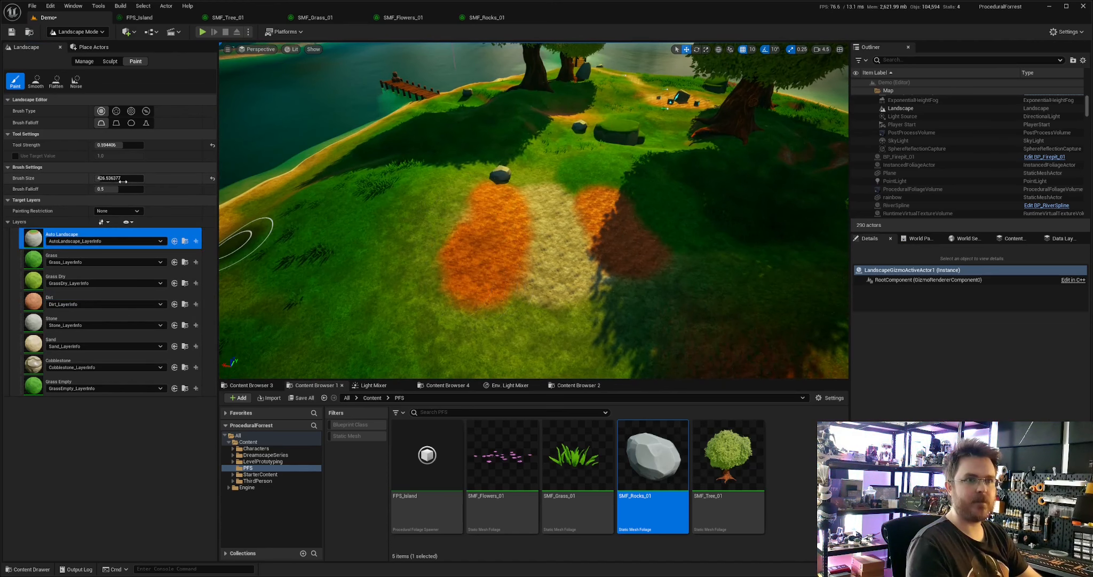
{"action": "left_click_drag", "start_coordinate": [98, 178], "coordinate": [97, 179]}
{"action": "left_click_drag", "start_coordinate": [128, 145], "coordinate": [125, 144]}
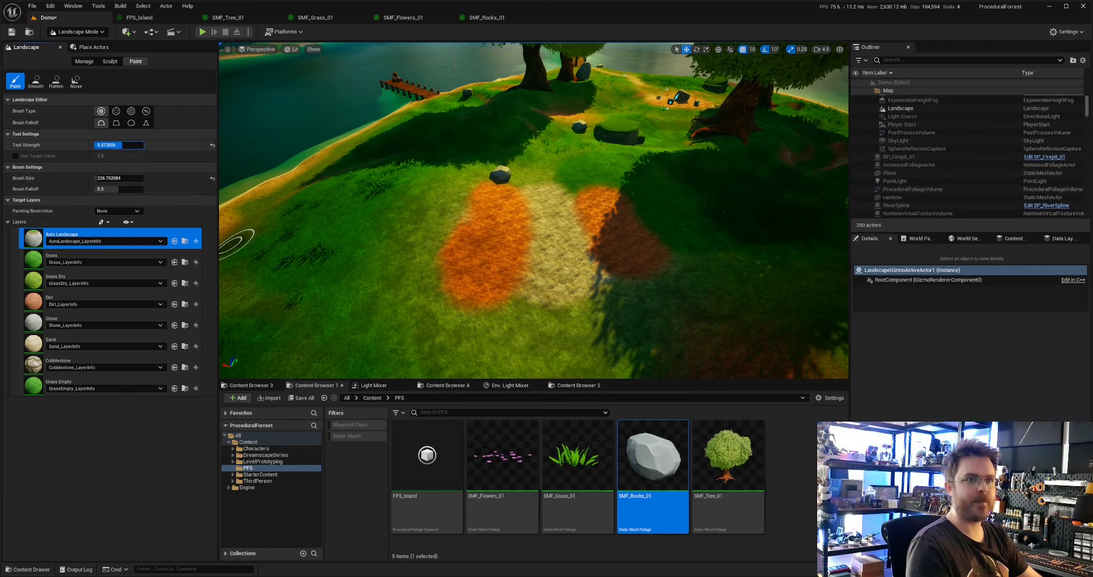
{"action": "left_click_drag", "start_coordinate": [132, 179], "coordinate": [160, 180]}
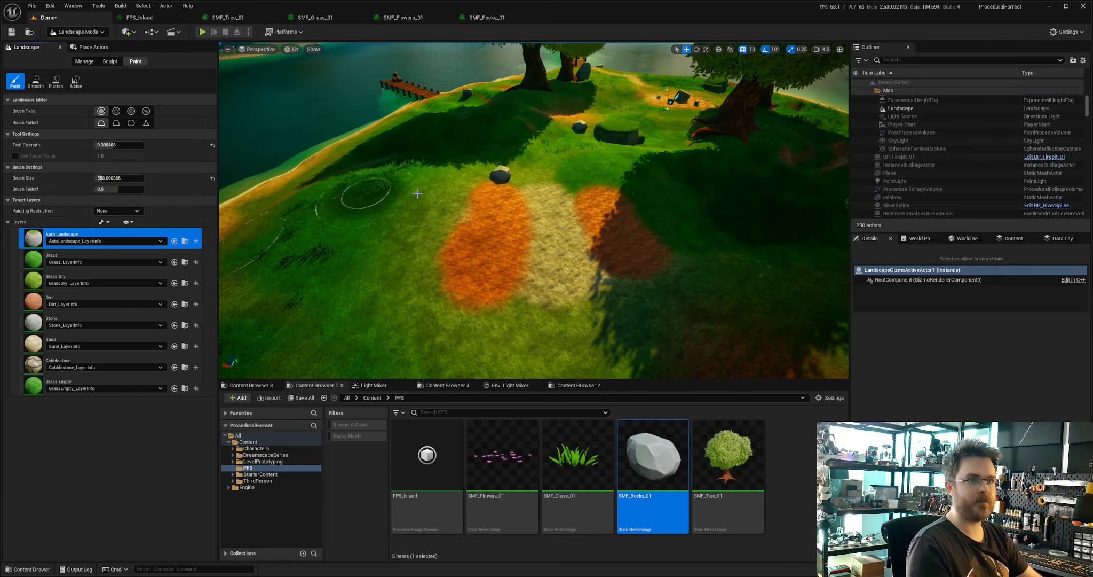
{"action": "mouse_move", "coordinate": [448, 214]}
{"action": "left_mouse_down"}
{"action": "mouse_move", "coordinate": [465, 262]}
{"action": "mouse_move", "coordinate": [533, 197]}
{"action": "left_mouse_up"}
{"action": "mouse_move", "coordinate": [644, 191]}
{"action": "left_mouse_down"}
{"action": "mouse_move", "coordinate": [631, 187]}
{"action": "mouse_move", "coordinate": [661, 247]}
{"action": "mouse_move", "coordinate": [631, 193]}
{"action": "mouse_move", "coordinate": [654, 197]}
{"action": "left_mouse_up"}
- Return to selection mode and view the repainted patch together with the steep rocky mound
{"action": "mouse_move", "coordinate": [654, 198]}
{"action": "right_mouse_down"}
{"action": "mouse_move", "coordinate": [673, 218]}
{"action": "mouse_move", "coordinate": [513, 224]}
{"action": "mouse_move", "coordinate": [618, 244]}
{"action": "right_mouse_up"}
{"action": "key", "text": "shift+1"}
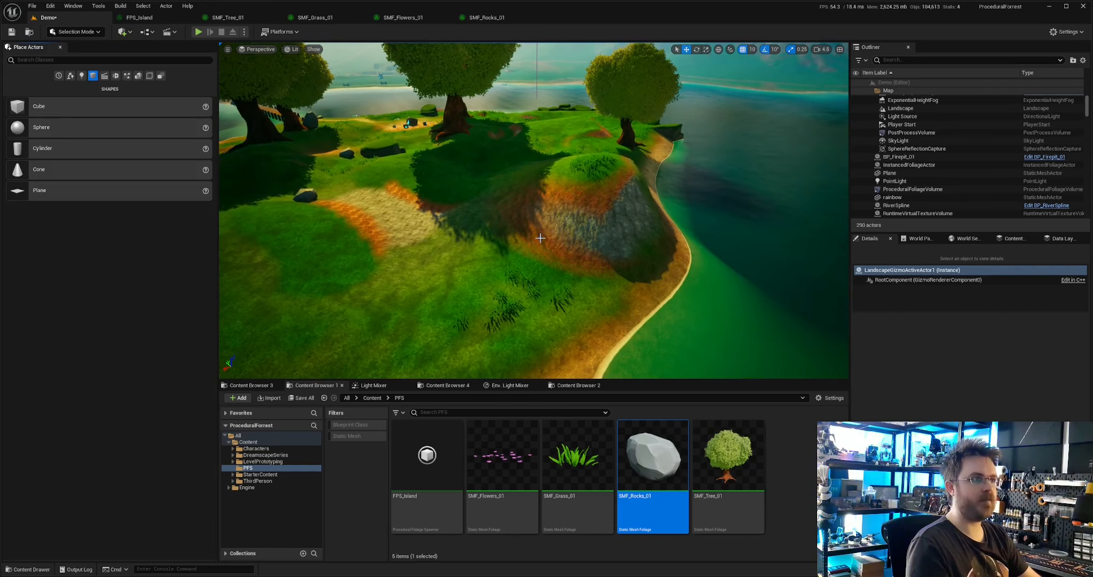
{"action": "mouse_move", "coordinate": [541, 238]}
{"action": "right_mouse_down"}
{"action": "mouse_move", "coordinate": [561, 241]}
{"action": "mouse_move", "coordinate": [538, 238]}
{"action": "right_mouse_up"}
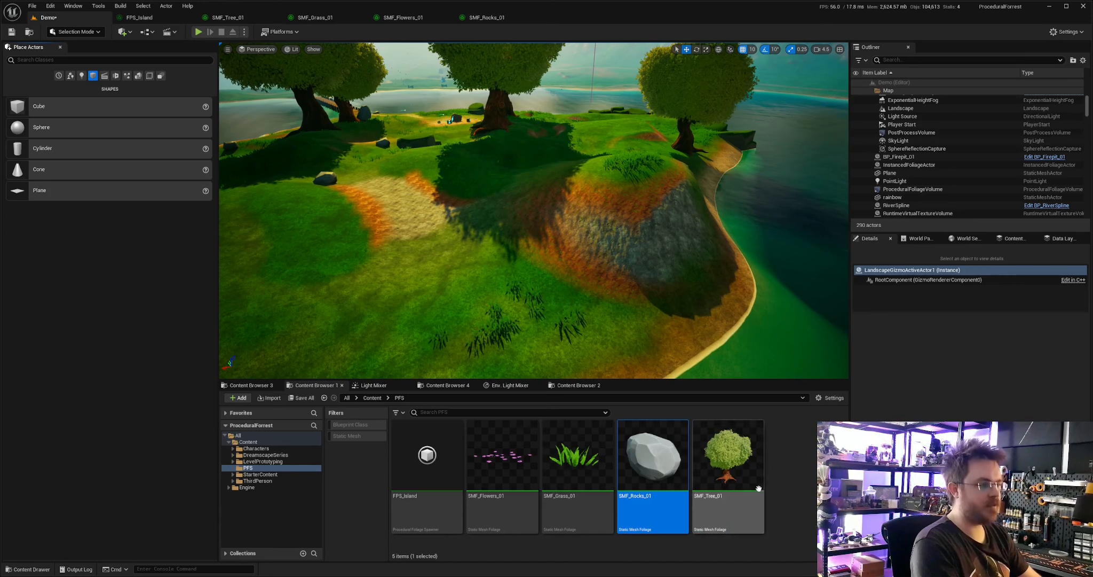
- Browse the DreamscapeMeadows foliage meshes in an enlarged content browser
{"action": "left_click", "coordinate": [442, 386]}
{"action": "scroll", "coordinate": [556, 502], "scroll_direction": "down", "scroll_amount": 5}
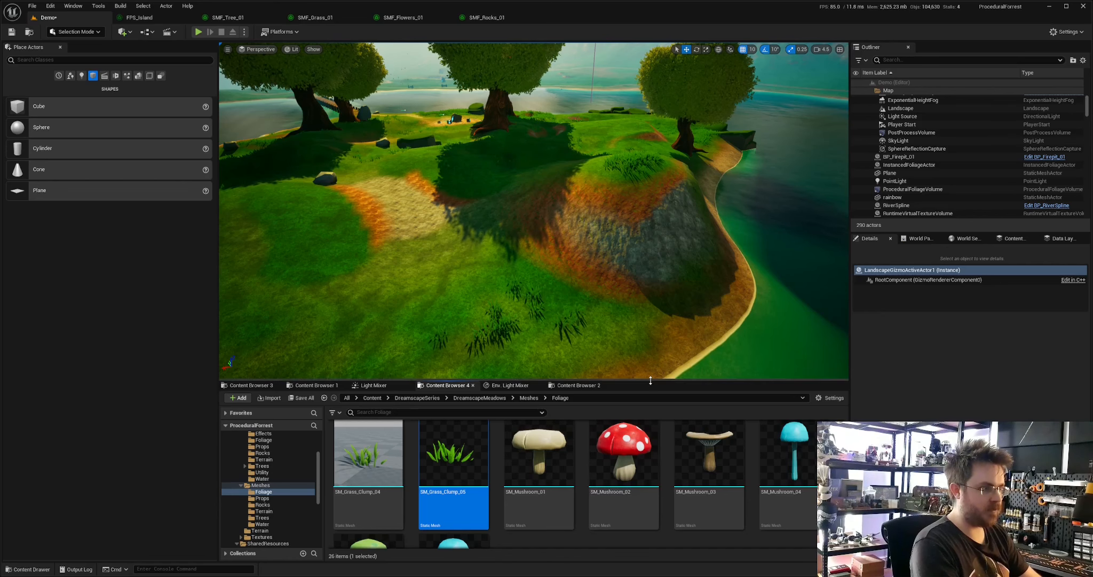
{"action": "left_click_drag", "start_coordinate": [649, 384], "coordinate": [632, 324]}
{"action": "scroll", "coordinate": [615, 475], "scroll_direction": "up", "scroll_amount": 5}
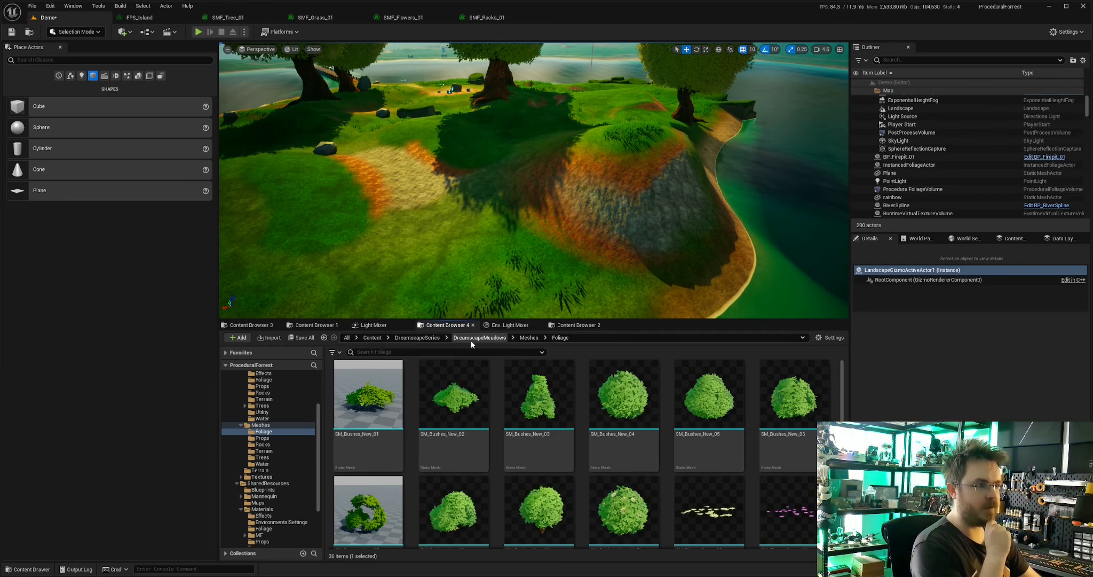
- Browse the DreamscapeMeadows Rocks meshes and select SM_RockFormation_01
{"action": "left_click", "coordinate": [529, 338]}
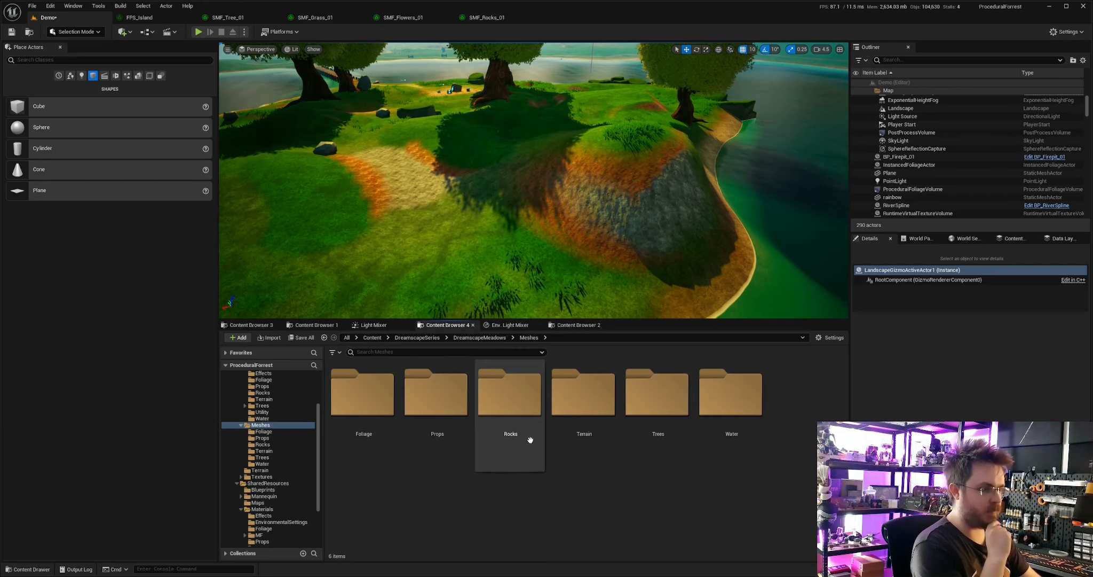
{"action": "left_click", "coordinate": [513, 443]}
{"action": "double_click", "coordinate": [513, 443]}
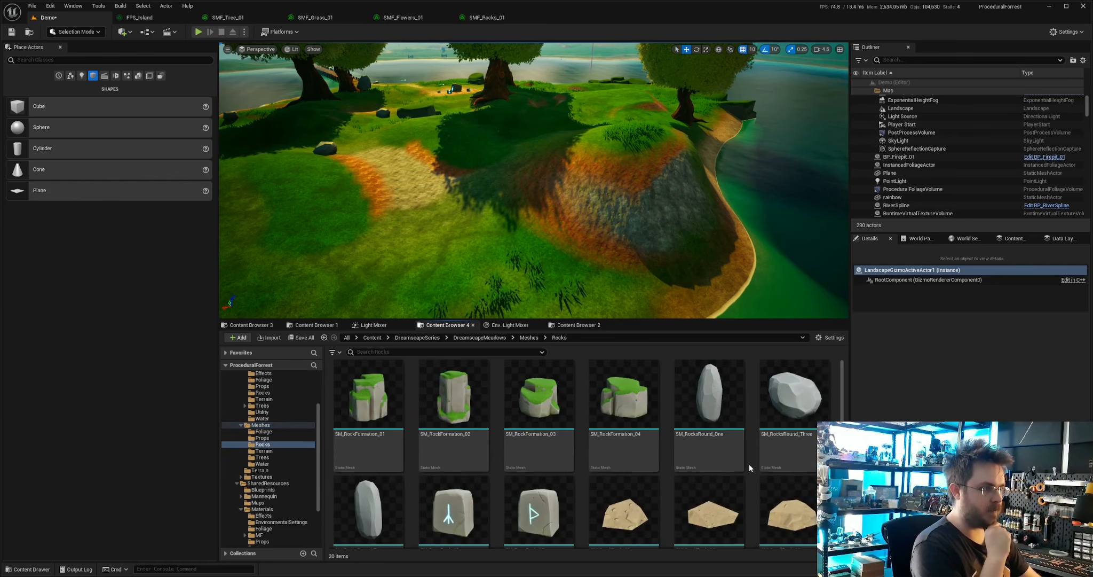
{"action": "scroll", "coordinate": [749, 463], "scroll_direction": "down", "scroll_amount": 5}
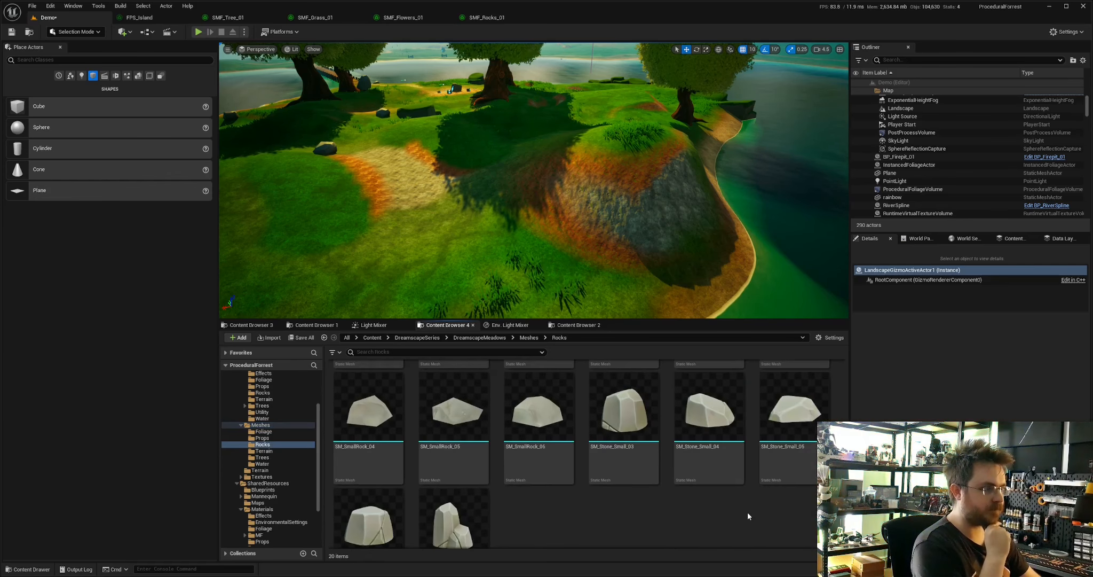
{"action": "scroll", "coordinate": [745, 510], "scroll_direction": "down", "scroll_amount": 1}
{"action": "scroll", "coordinate": [666, 490], "scroll_direction": "up", "scroll_amount": 4}
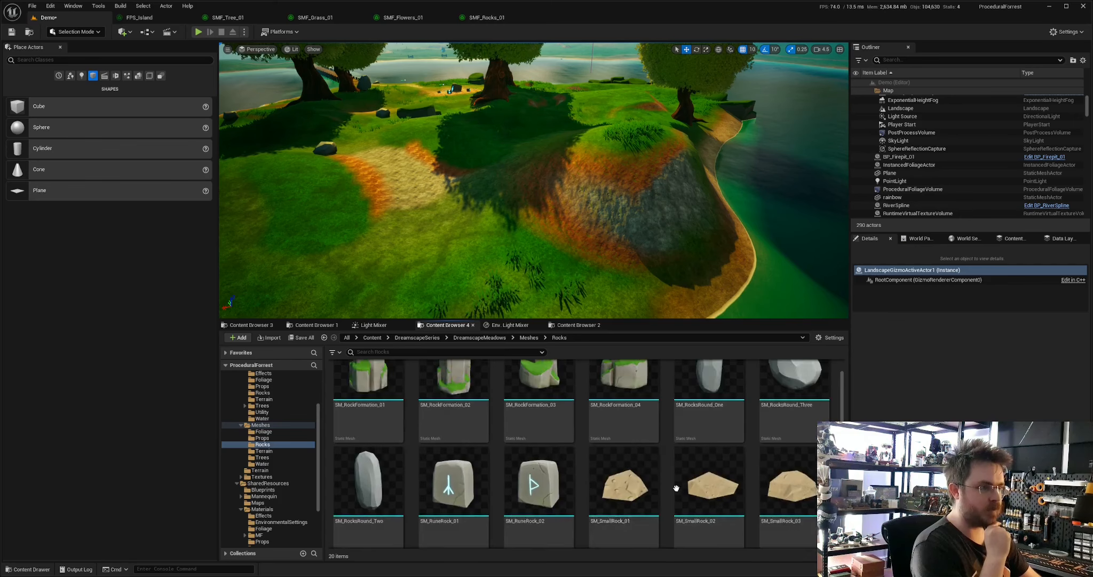
{"action": "left_click", "coordinate": [465, 433]}
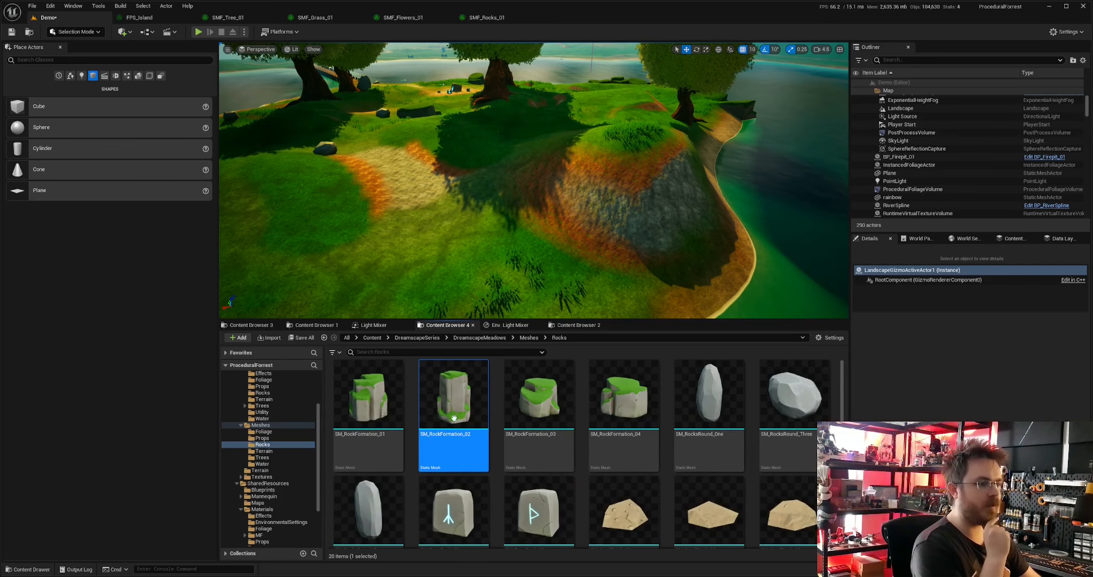
{"action": "left_click", "coordinate": [394, 397]}
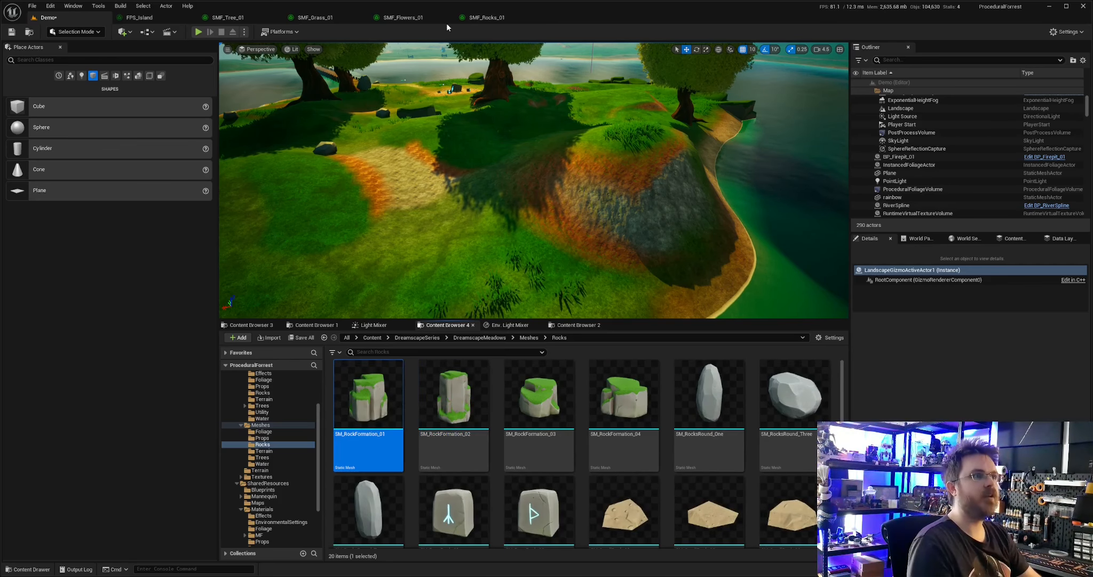
- Create a static mesh foliage type named SMF_Rocks_02 in the PFS folder, assign it the SM_RockFormation_01 mesh and save it
{"action": "left_click", "coordinate": [315, 325]}
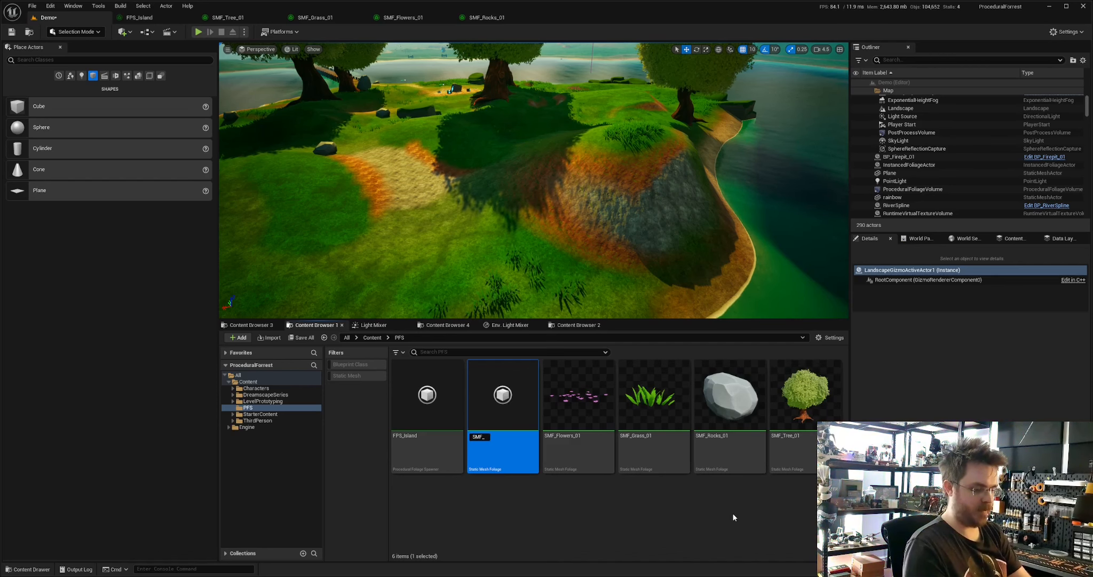
{"action": "type", "text": "ock"}
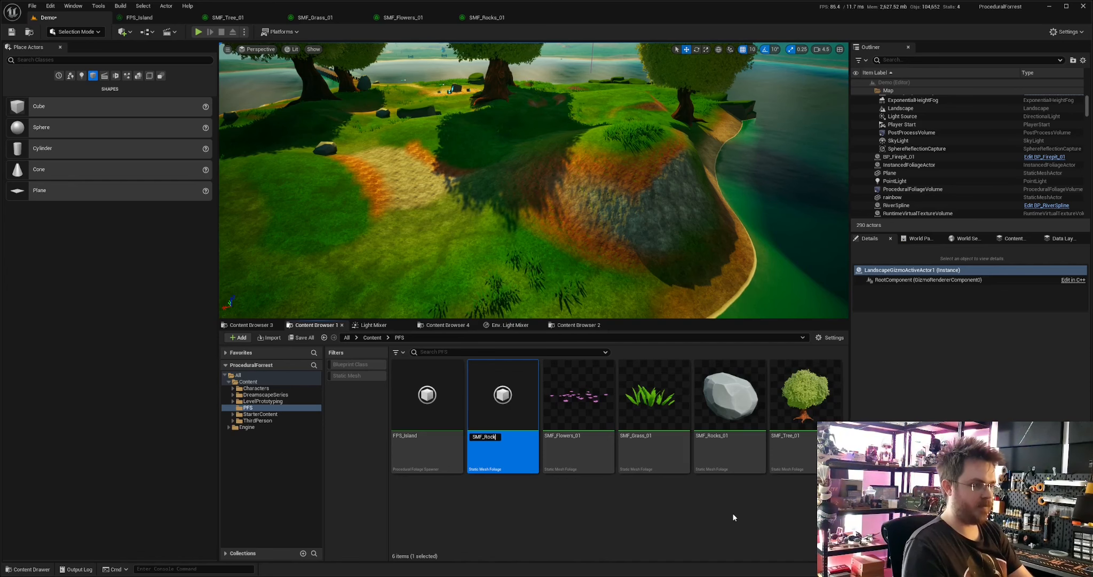
{"action": "type", "text": "s_)2"}
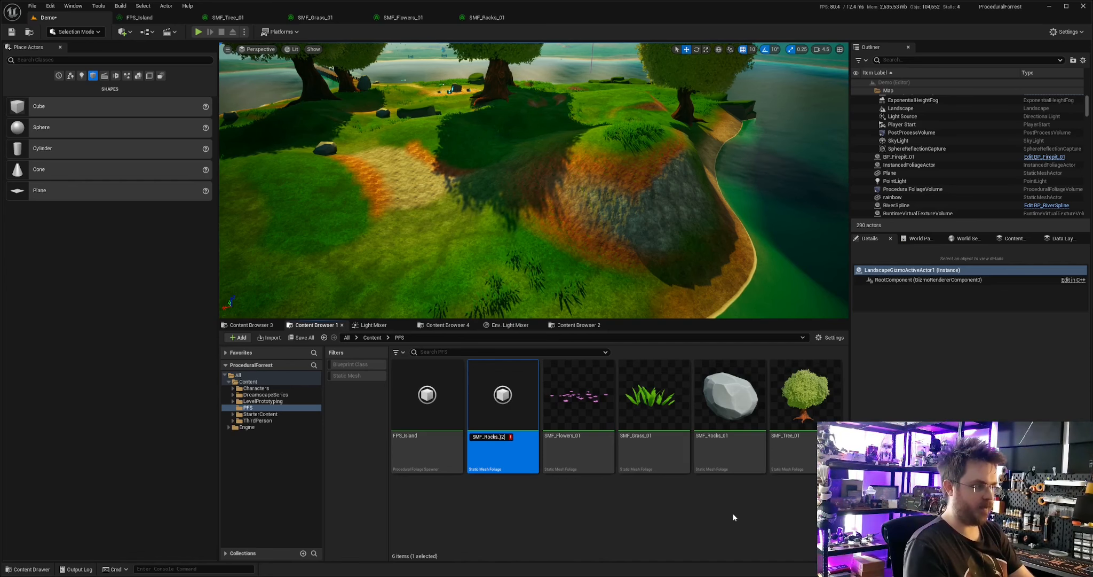
{"action": "key", "text": "BackSpace"}
{"action": "key", "text": "BackSpace"}
{"action": "type", "text": "02"}
{"action": "key", "text": "Return"}
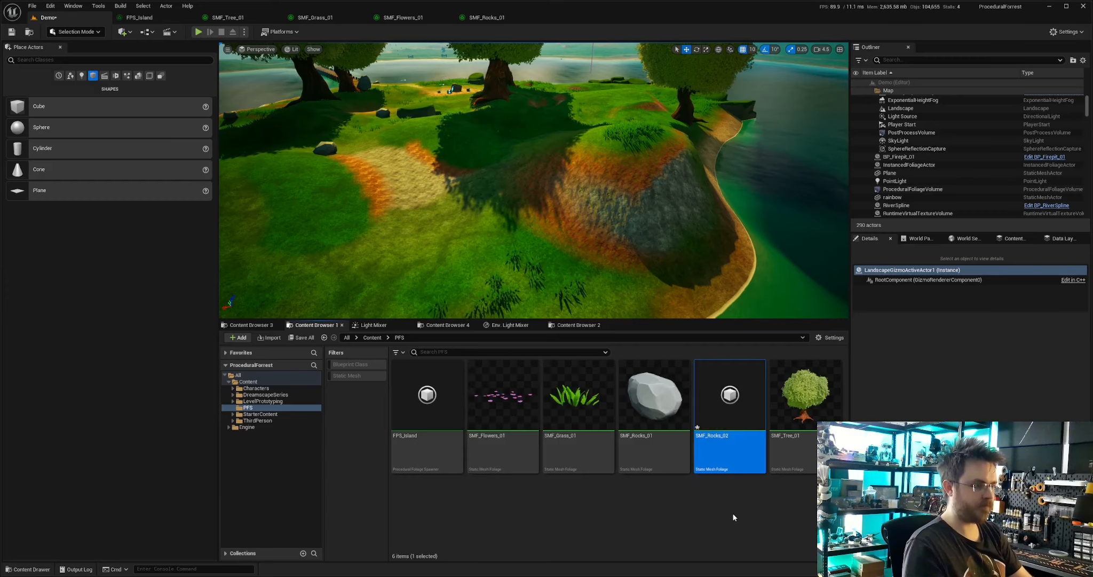
{"action": "key", "text": "Return"}
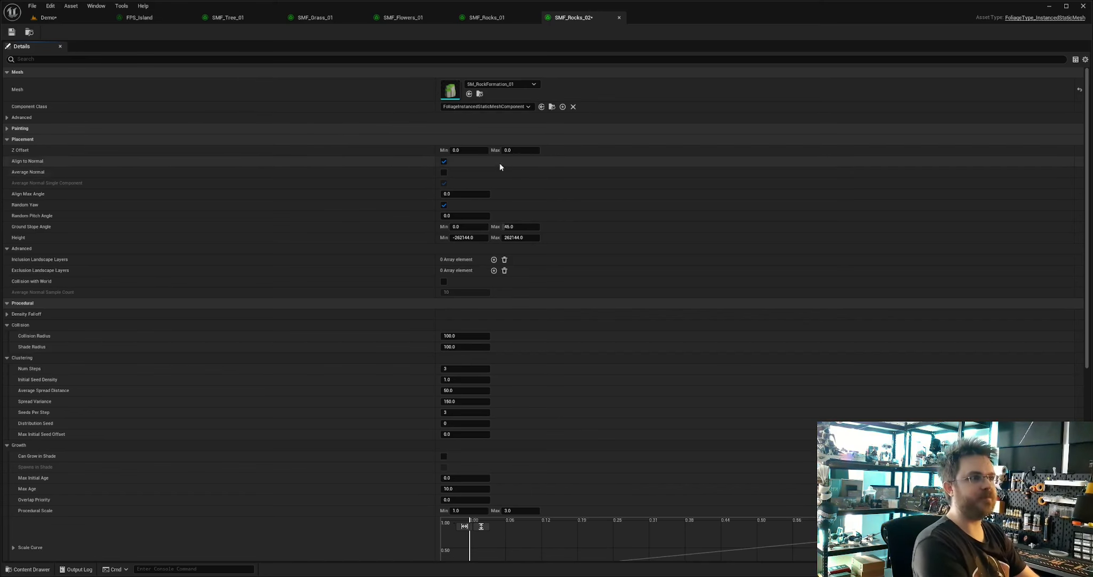
{"action": "key", "text": "ctrl+s"}
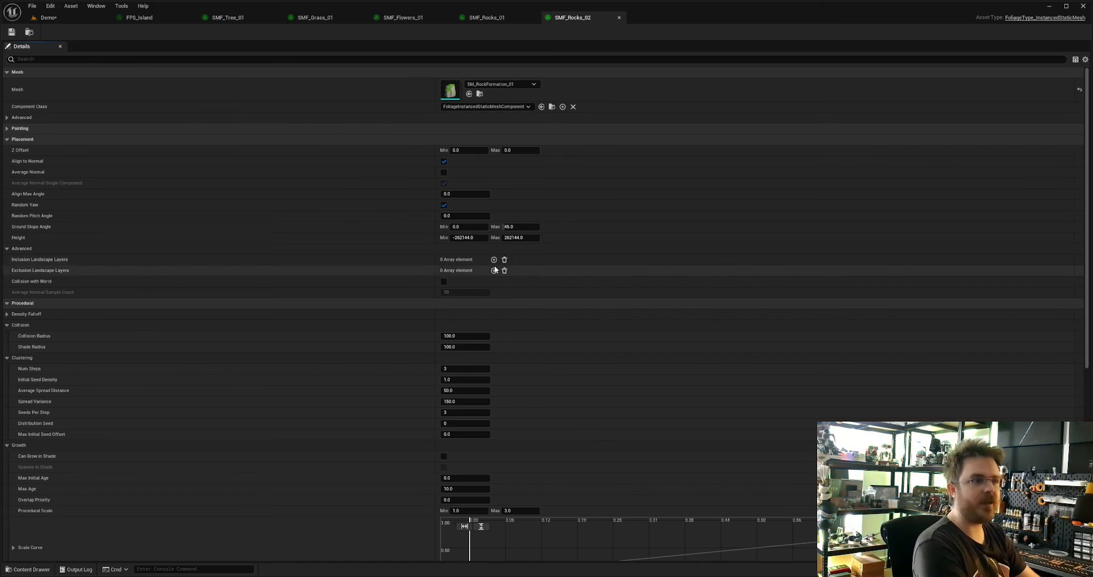
- Set SMF_Rocks_02's clustering to 1 Num Steps and 0 Seeds Per Step, with an Initial Seed Density of 1
{"action": "left_click", "coordinate": [464, 368]}
{"action": "type", "text": "1"}
{"action": "left_click", "coordinate": [467, 415]}
{"action": "type", "text": "0"}
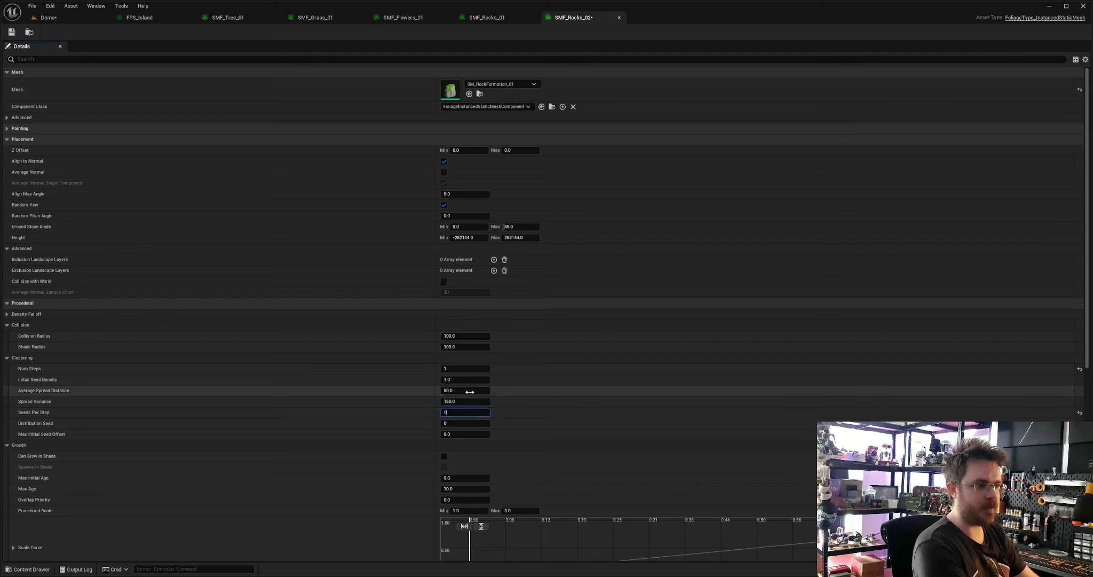
{"action": "left_click", "coordinate": [468, 380]}
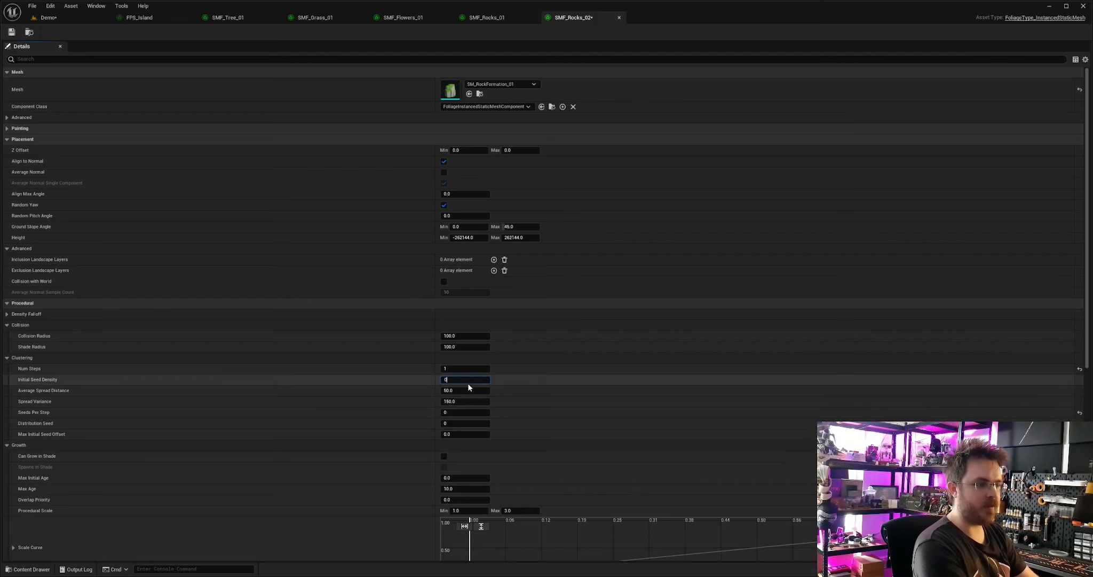
{"action": "type", "text": "0."}
{"action": "left_click_drag", "start_coordinate": [466, 381], "coordinate": [431, 380]}
{"action": "type", "text": "1"}
{"action": "key", "text": "Return"}
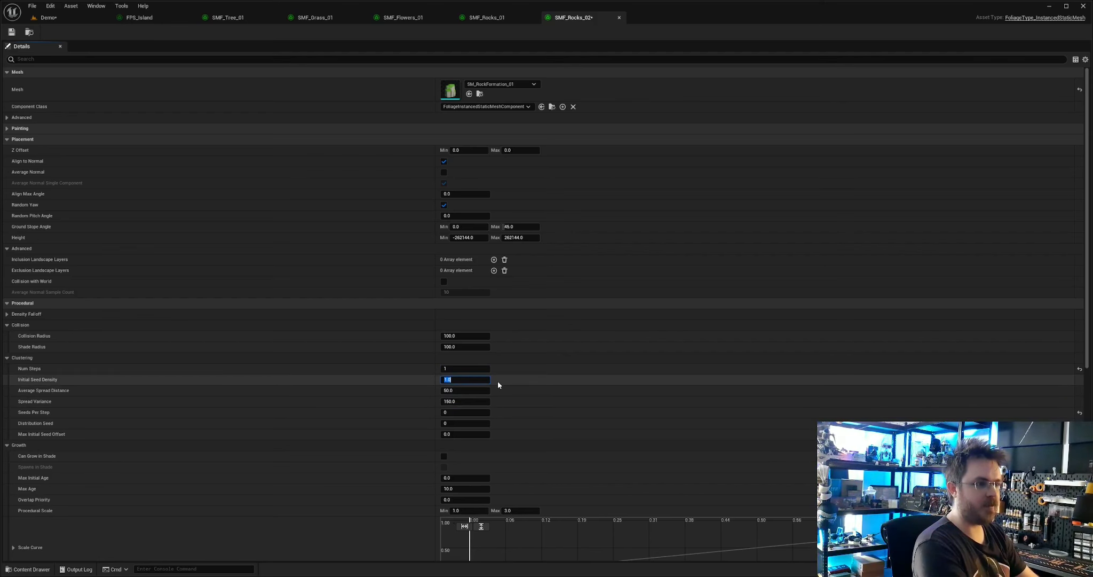
- Add Stone as an inclusion landscape layer for SMF_Rocks_02 and set the Minimum Inclusion Landscape Weight to about 0.7
{"action": "left_click", "coordinate": [494, 259]}
{"action": "left_click", "coordinate": [471, 270]}
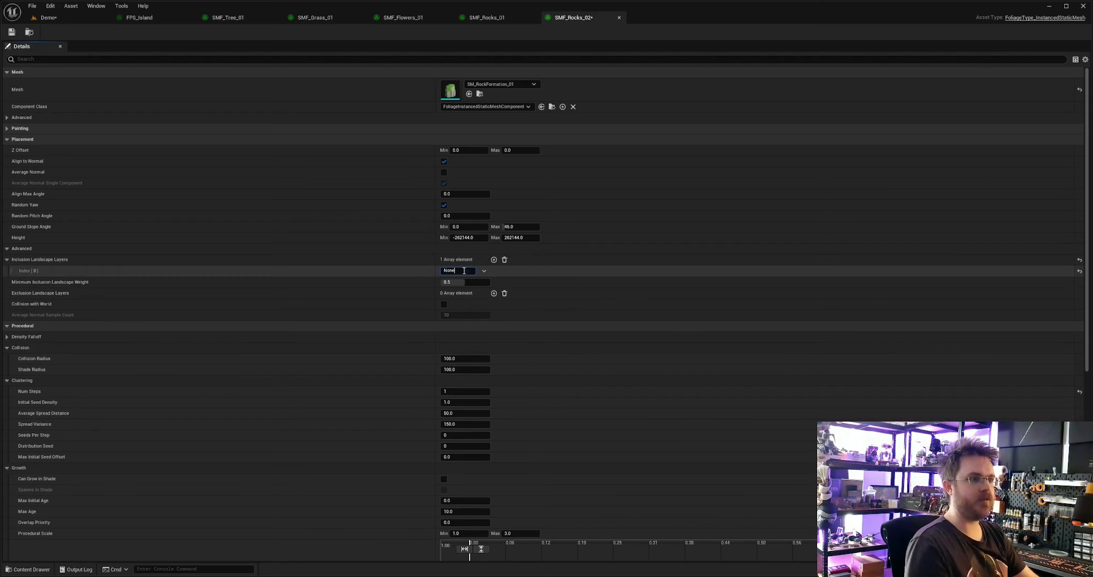
{"action": "left_click", "coordinate": [315, 17]}
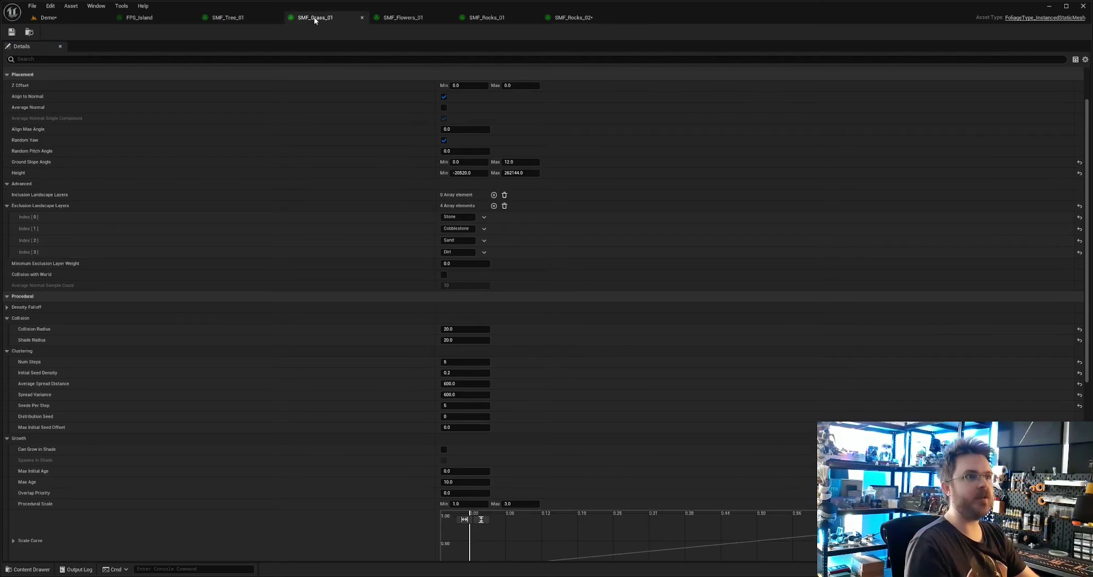
{"action": "left_click", "coordinate": [458, 228]}
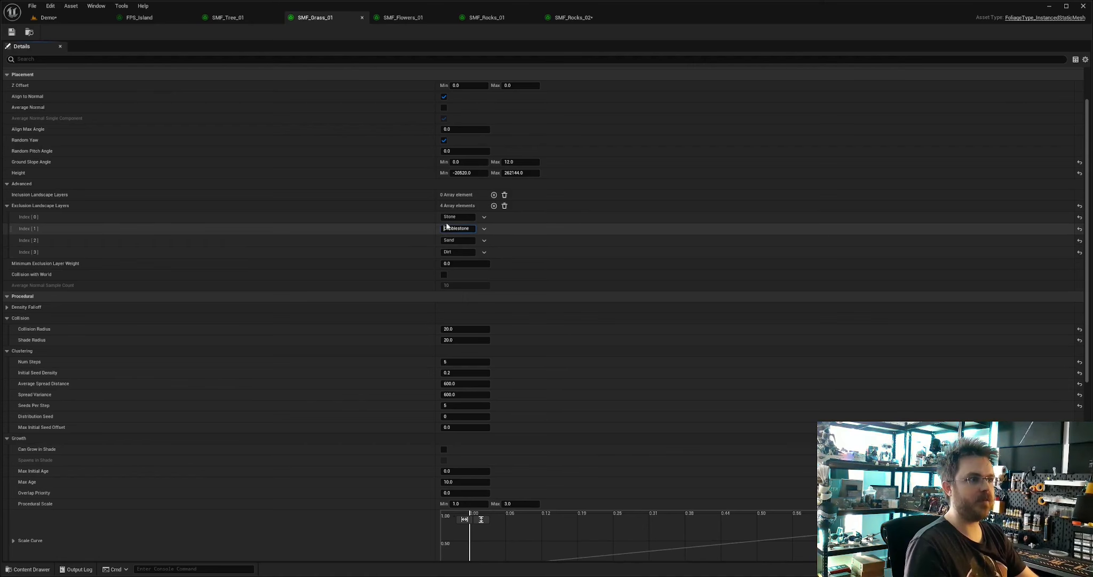
{"action": "left_click", "coordinate": [555, 19]}
{"action": "left_click", "coordinate": [468, 270]}
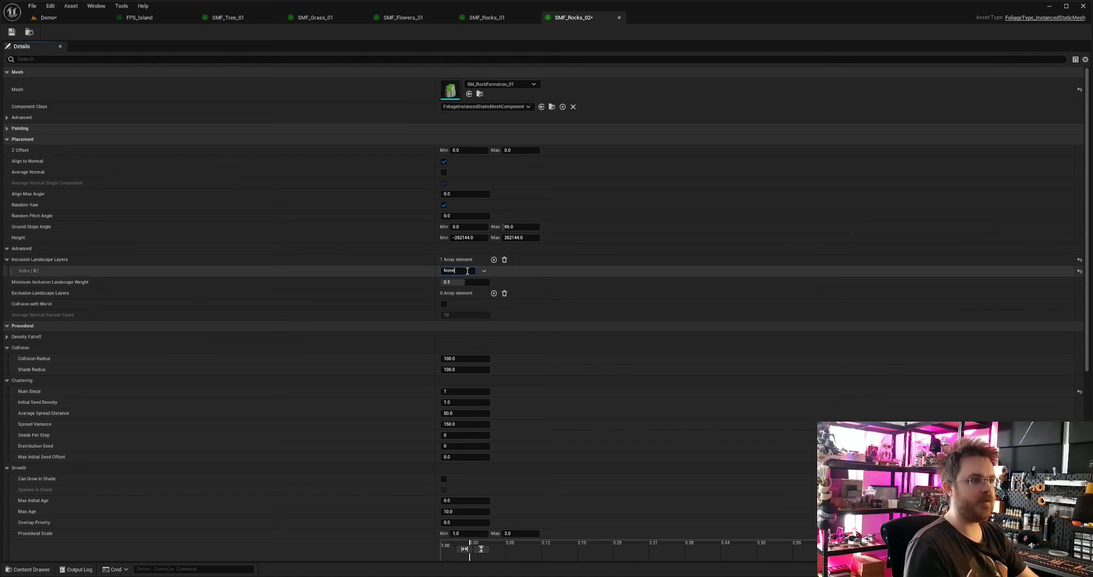
{"action": "key", "text": "Return"}
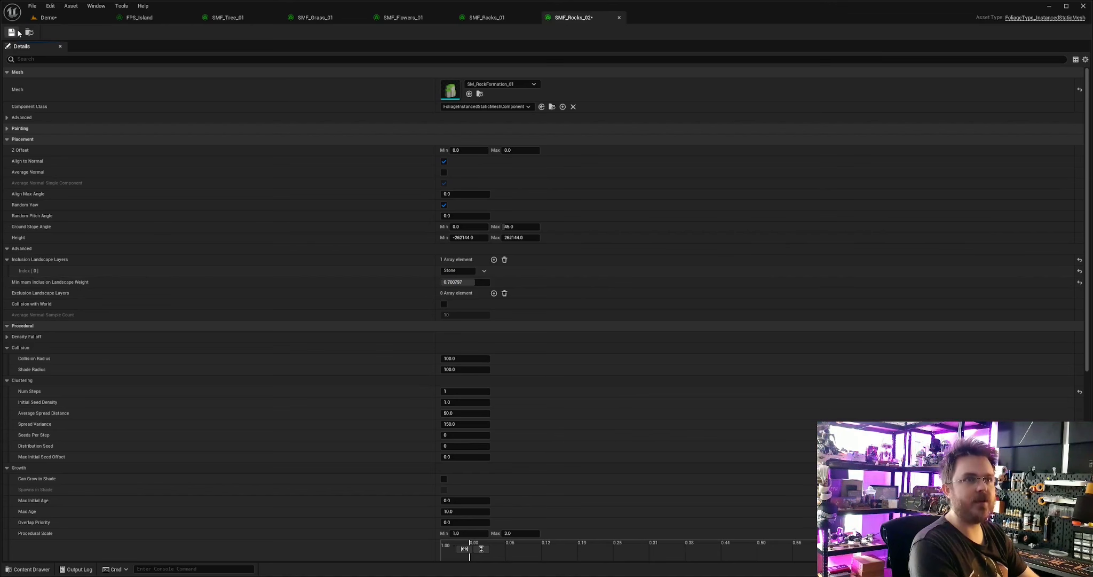
- Add SMF_Rocks_02 as a fifth foliage type in the FPS_Island spawner
{"action": "left_click", "coordinate": [59, 20]}
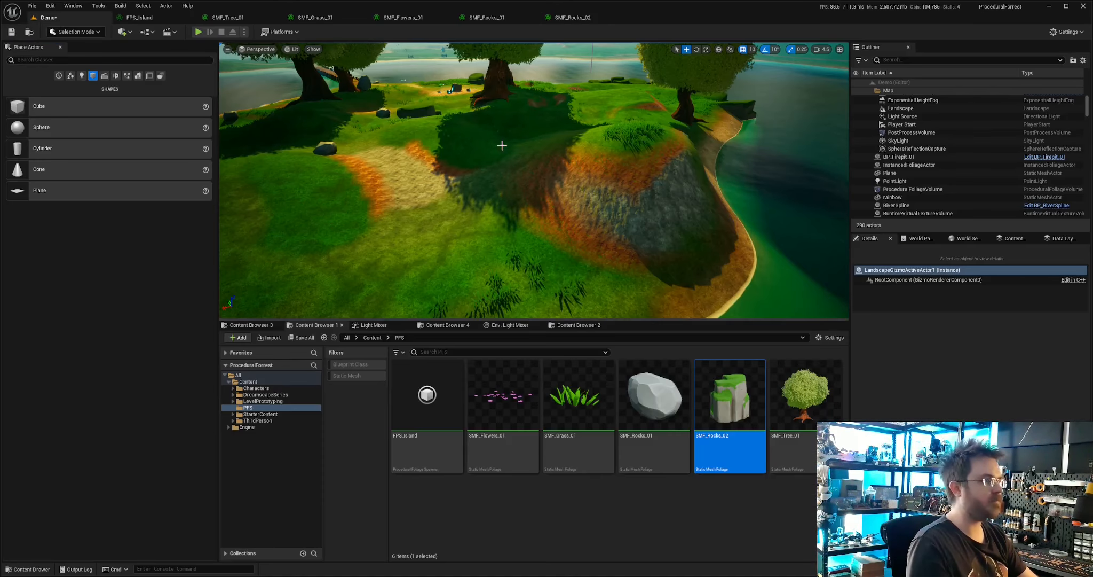
{"action": "left_click", "coordinate": [181, 20]}
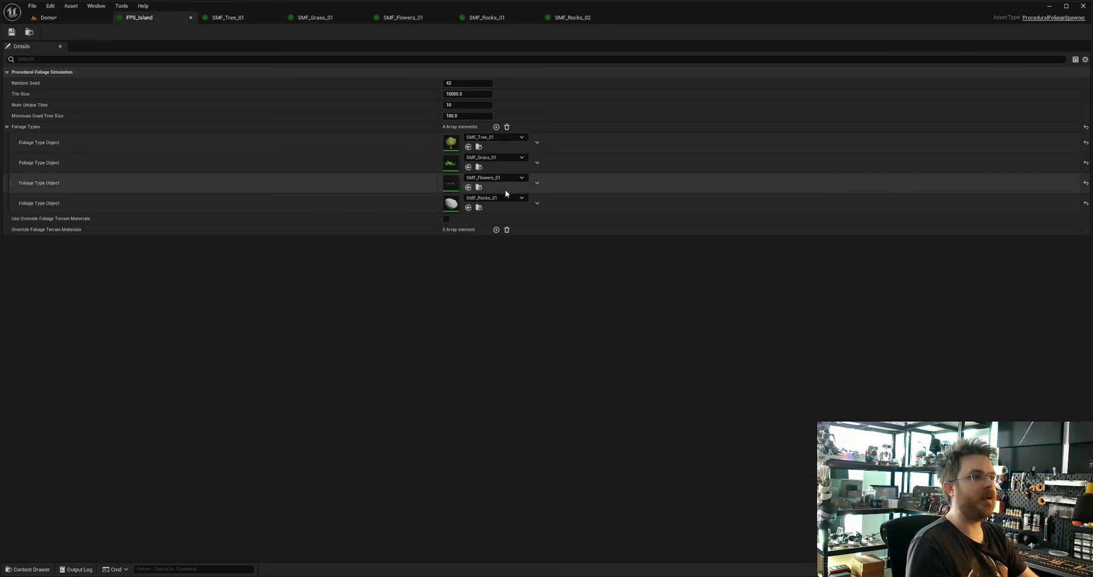
{"action": "left_click", "coordinate": [496, 126]}
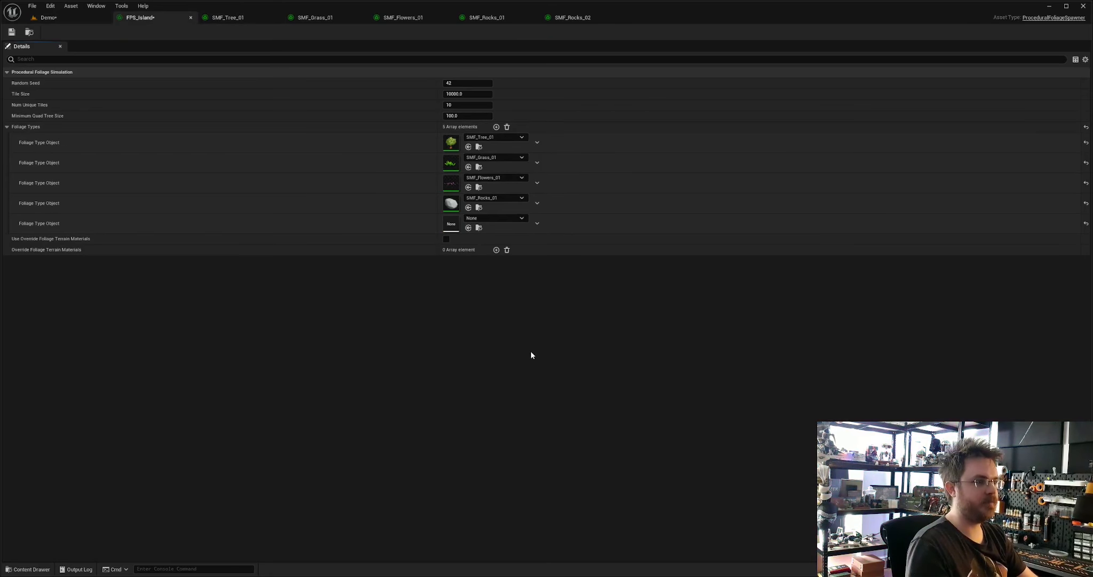
- Select the ProceduralFoliageVolume in the Demo level and resimulate its foliage
{"action": "left_click", "coordinate": [66, 17]}
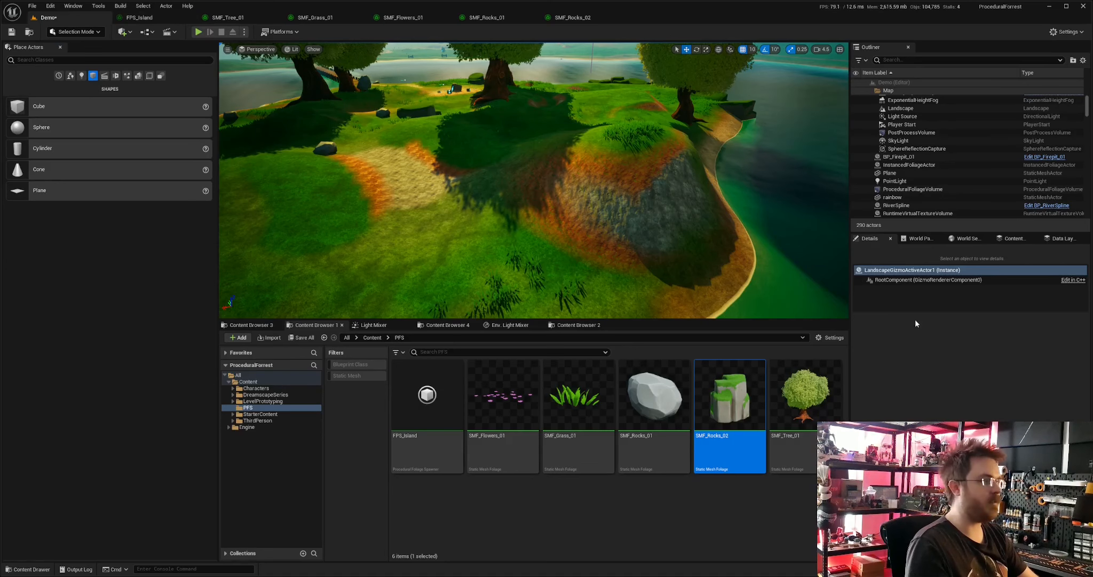
{"action": "key", "text": "s"}
{"action": "right_click_drag", "start_coordinate": [716, 236], "coordinate": [709, 199]}
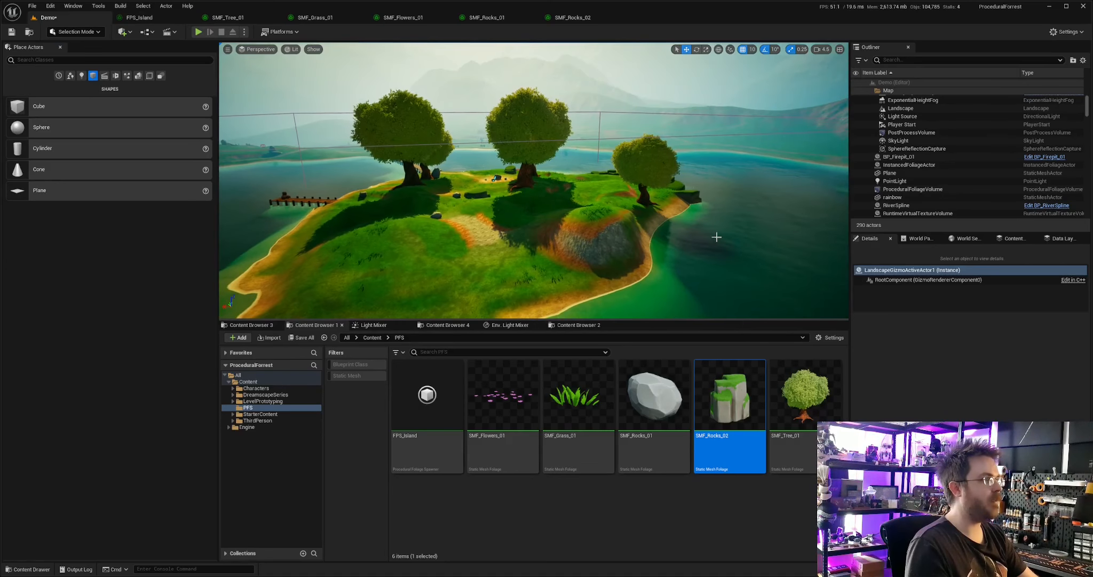
{"action": "left_click", "coordinate": [698, 138]}
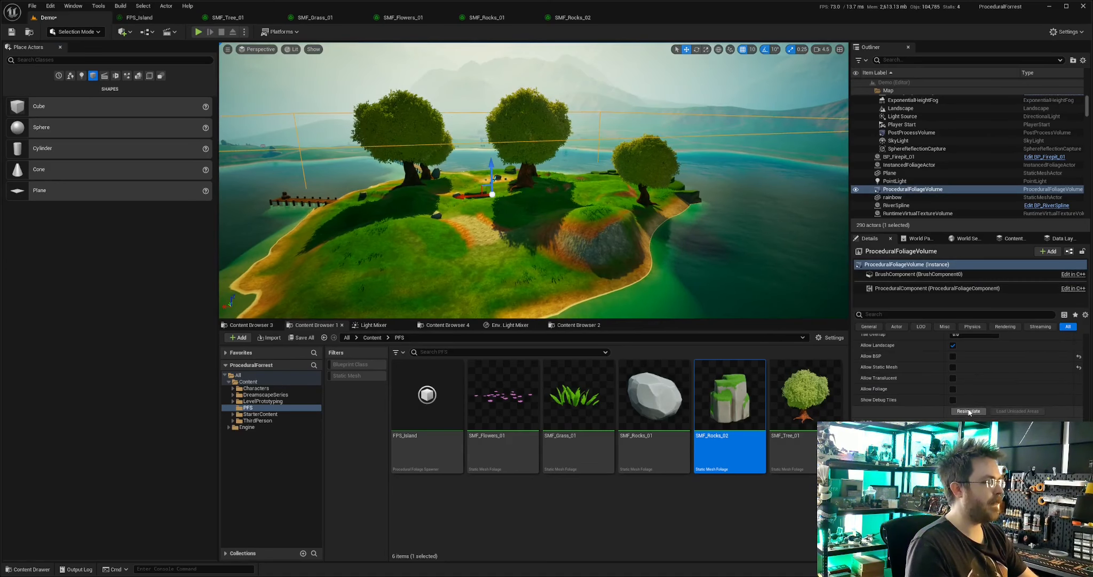
{"action": "left_click", "coordinate": [969, 411]}
- Examine where the rock formations landed around the painted stone and dirt patch
{"action": "key", "text": "w"}
{"action": "right_click_drag", "start_coordinate": [534, 182], "coordinate": [542, 224]}
{"action": "key", "text": "s"}
{"action": "key", "text": "d"}
{"action": "key", "text": "s"}
{"action": "key", "text": "s"}
{"action": "key", "text": "w"}
{"action": "key", "text": "a"}
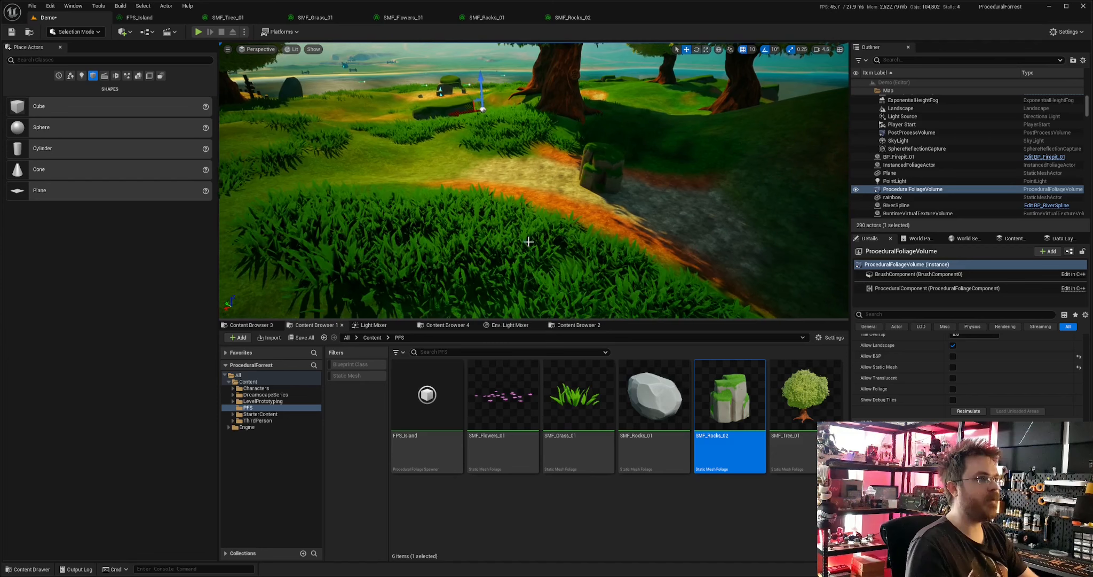
- Set SMF_Rocks_02's Num Steps to 2, Average Spread Distance to 150 and Seeds Per Step to 2, and save it
{"action": "left_click", "coordinate": [506, 17]}
{"action": "left_click", "coordinate": [566, 17]}
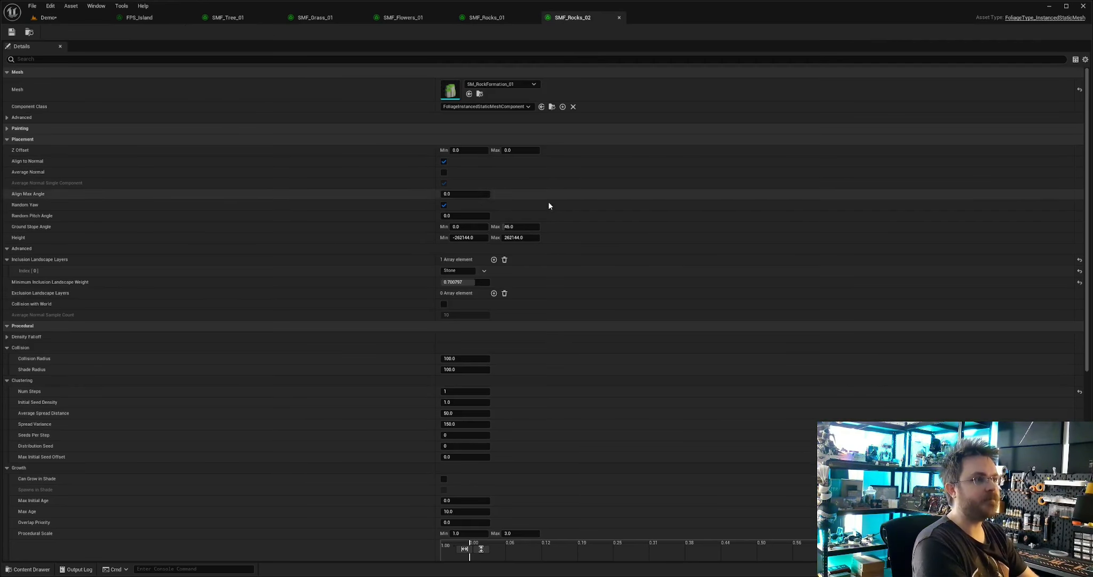
{"action": "scroll", "coordinate": [610, 358], "scroll_direction": "down", "scroll_amount": 3}
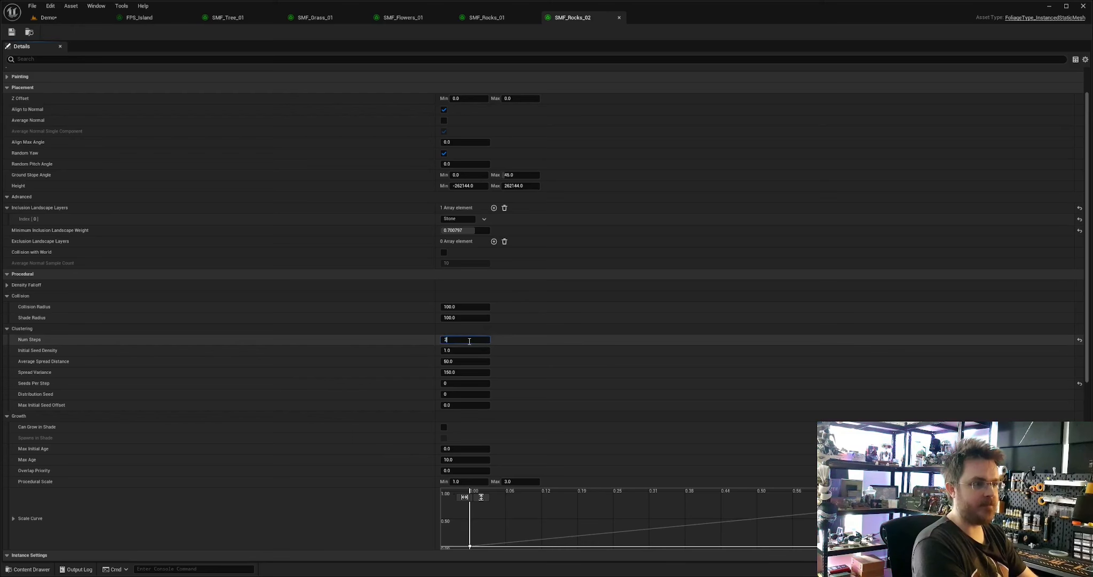
{"action": "key", "text": "Return"}
{"action": "type", "text": "150"}
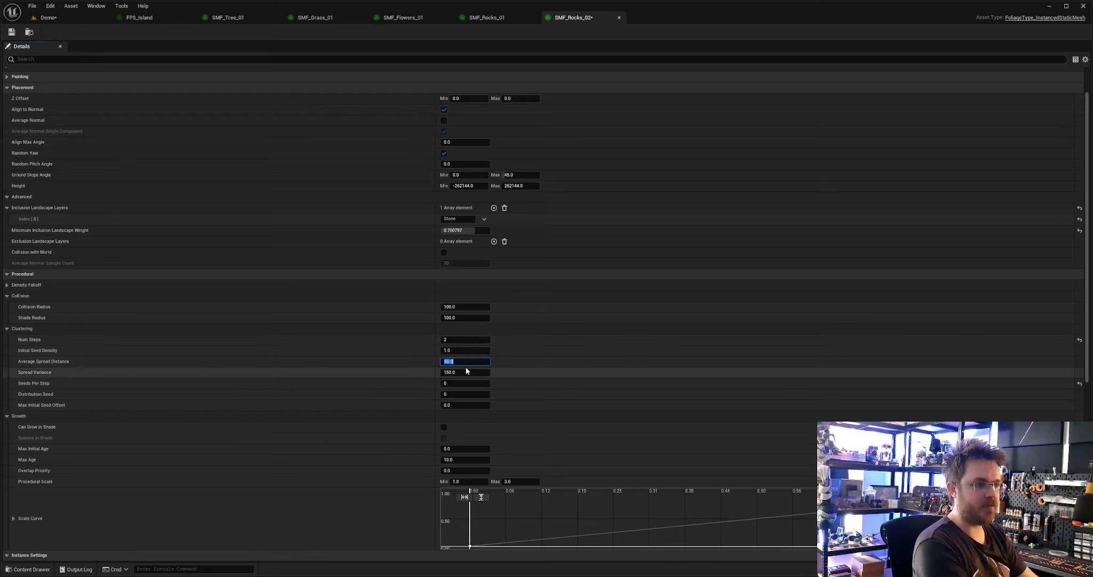
{"action": "key", "text": "Return"}
{"action": "left_click", "coordinate": [465, 361]}
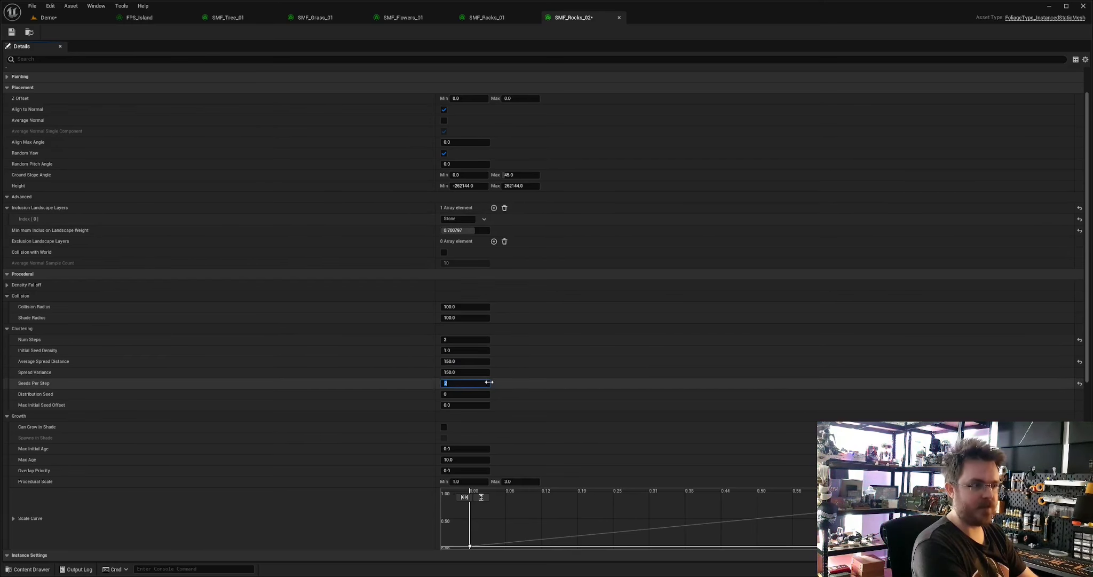
{"action": "left_click", "coordinate": [12, 32]}
- Resimulate the foliage volume in the Demo level and check the rock formations on the stone patch
{"action": "left_click", "coordinate": [48, 17]}
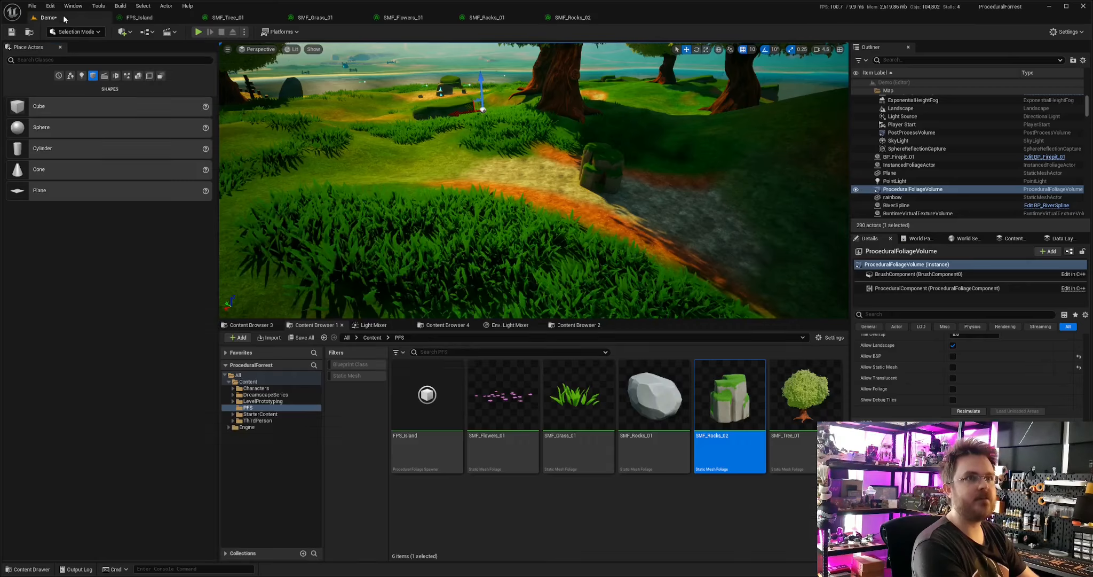
{"action": "left_click", "coordinate": [974, 413]}
{"action": "key", "text": "s"}
{"action": "right_click_drag", "start_coordinate": [689, 203], "coordinate": [680, 225]}
{"action": "key", "text": "w"}
{"action": "key", "text": "w"}
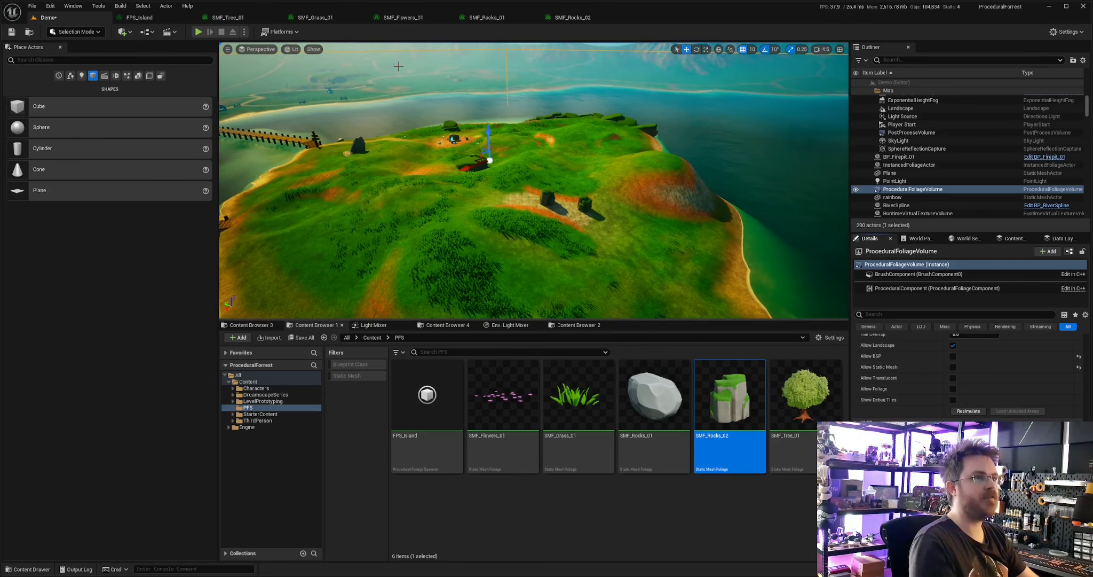
- Set SMF_Rocks_02's Collision Radius to 10 and Shade Radius to 1, and save it
{"action": "left_click", "coordinate": [569, 17]}
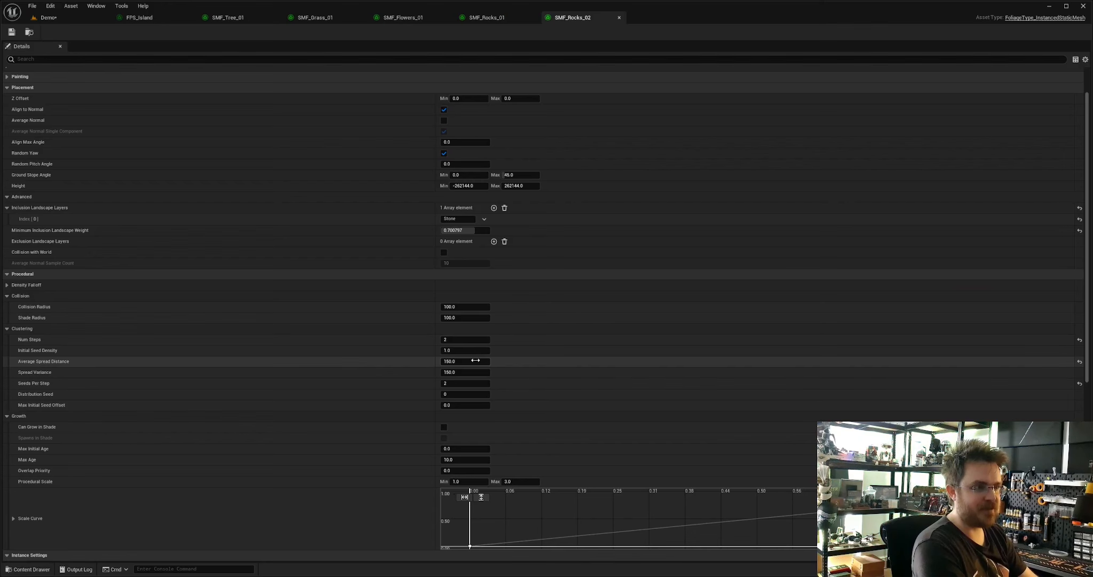
{"action": "left_click", "coordinate": [473, 308]}
{"action": "type", "text": "100"}
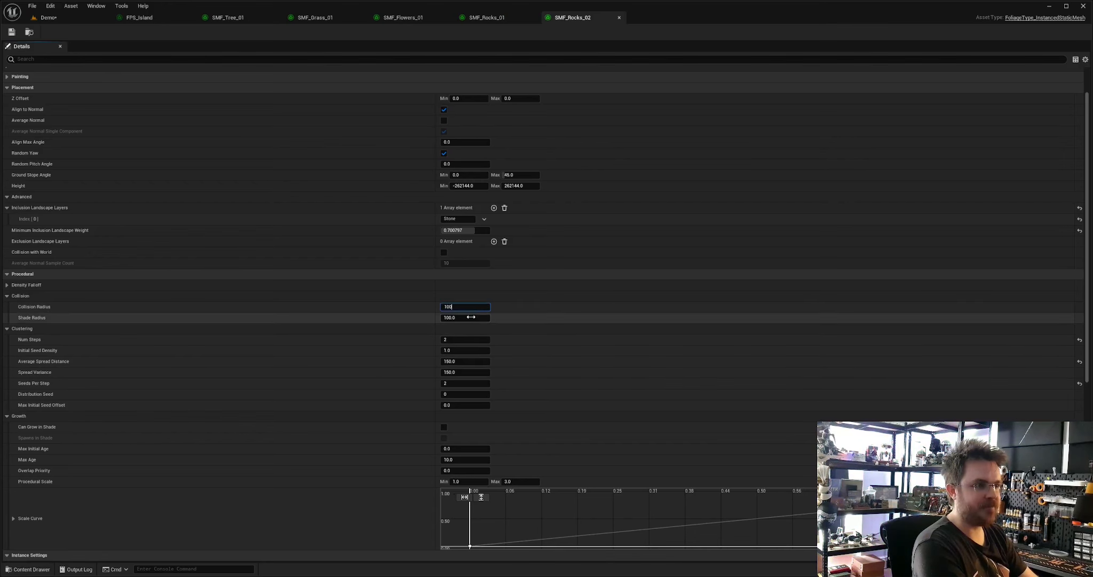
{"action": "left_click", "coordinate": [470, 317]}
{"action": "left_click", "coordinate": [471, 308]}
{"action": "type", "text": "10"}
{"action": "left_click", "coordinate": [471, 318]}
{"action": "type", "text": "0"}
{"action": "key", "text": "Return"}
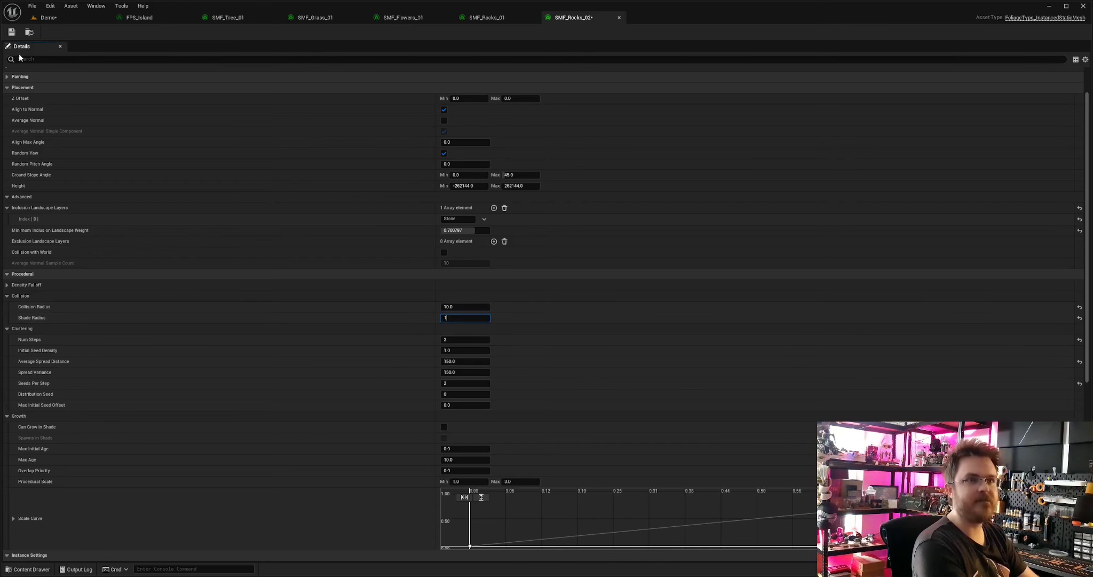
{"action": "left_click", "coordinate": [11, 32]}
- Resimulate the foliage with the reduced rock radii, deselect the volume and examine the scatter across the whole island
{"action": "left_click", "coordinate": [48, 18]}
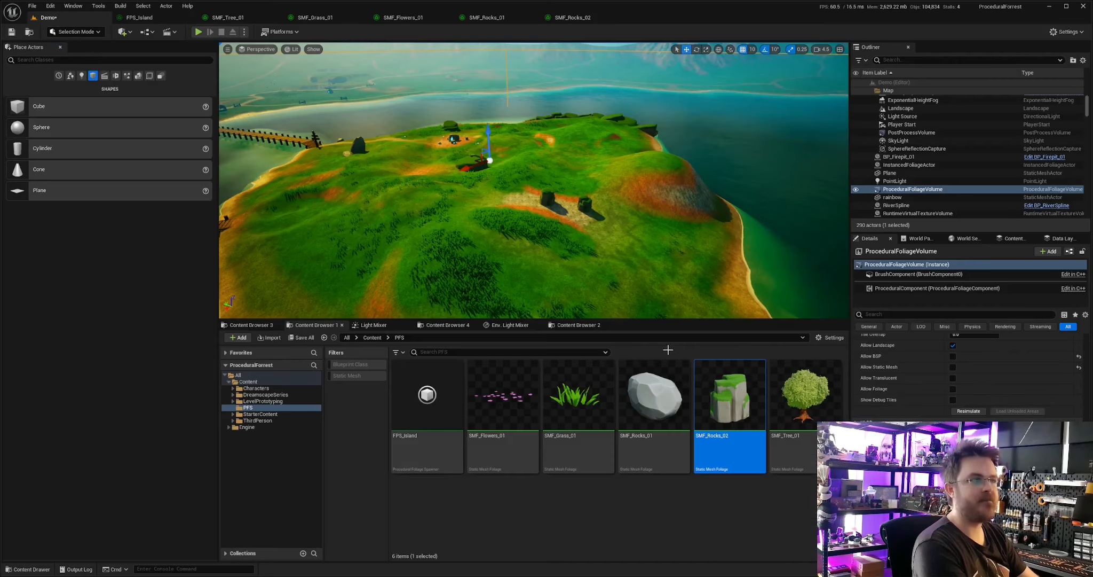
{"action": "left_click", "coordinate": [968, 411]}
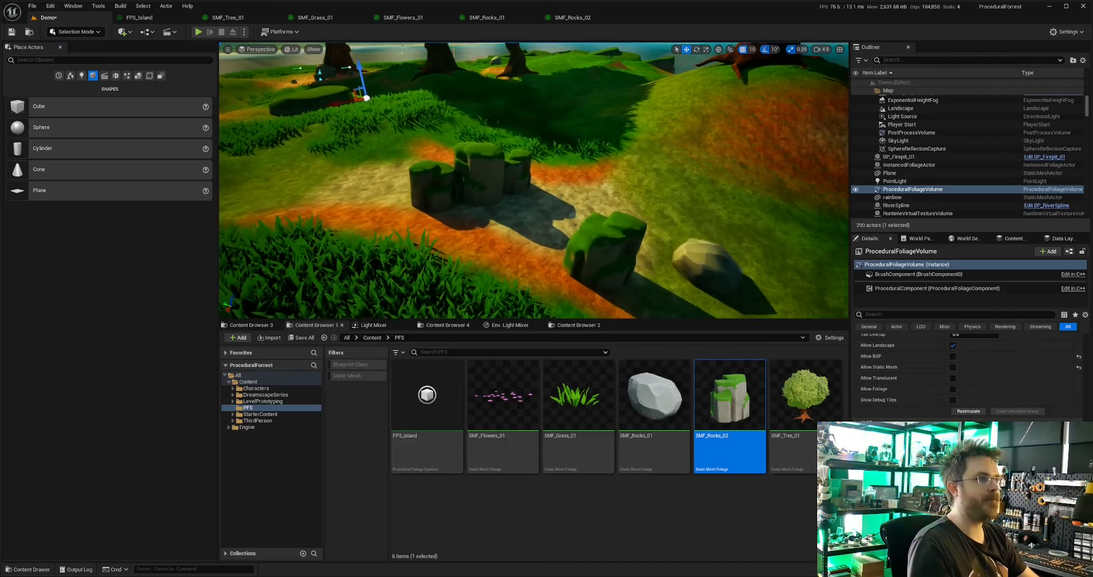
{"action": "key", "text": "s"}
{"action": "right_click_drag", "start_coordinate": [534, 182], "coordinate": [481, 208]}
{"action": "key", "text": "s"}
{"action": "key", "text": "Escape"}
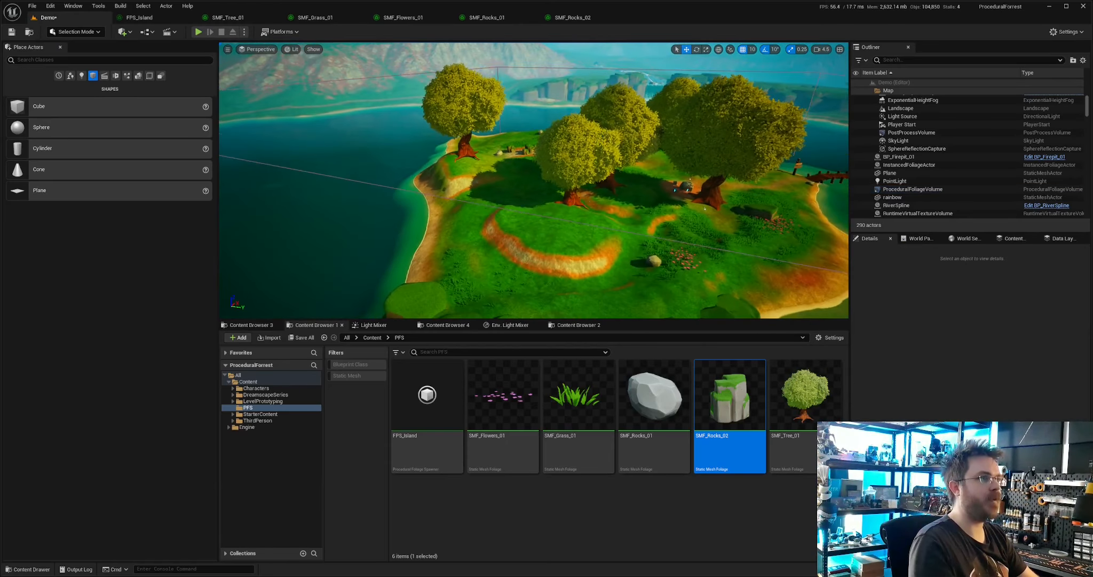
{"action": "key", "text": "d"}
{"action": "right_click_drag", "start_coordinate": [534, 182], "coordinate": [373, 206]}
{"action": "key", "text": "w"}
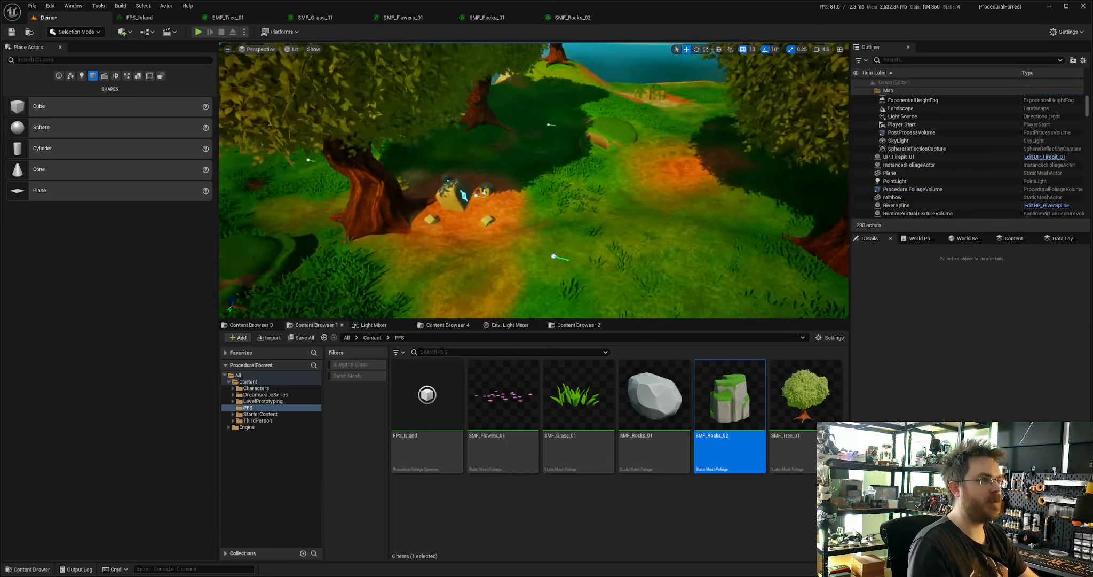
{"action": "right_click_drag", "start_coordinate": [641, 176], "coordinate": [673, 141]}
{"action": "key", "text": "s"}
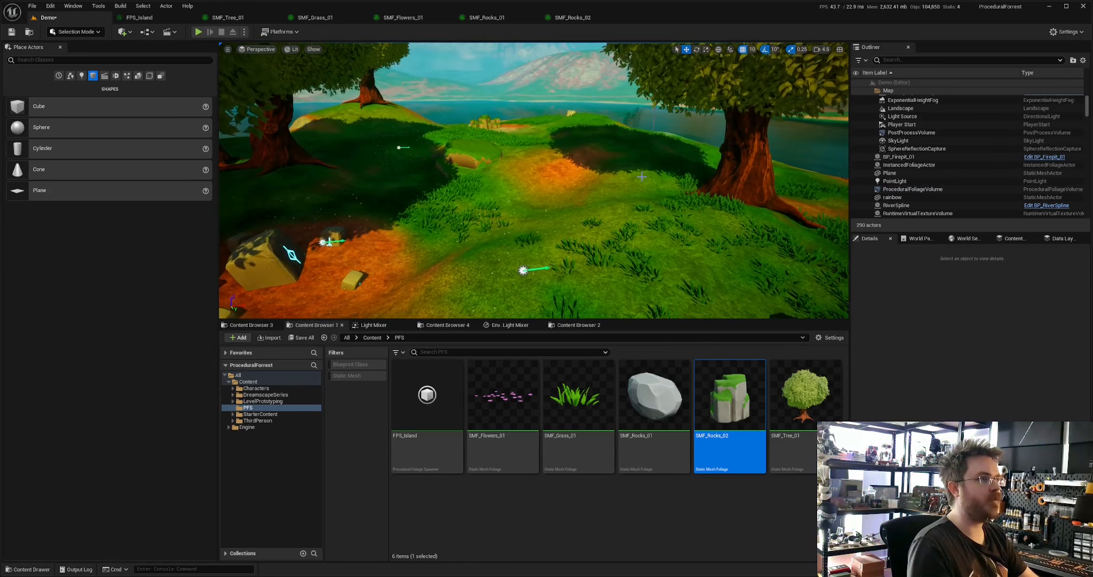
- Create a Static Mesh Foliage asset named SMF_Mushrooms_01 in the PFS folder and assign it the SM_Mushroom_02 mesh
{"action": "right_click_drag", "start_coordinate": [642, 176], "coordinate": [622, 163]}
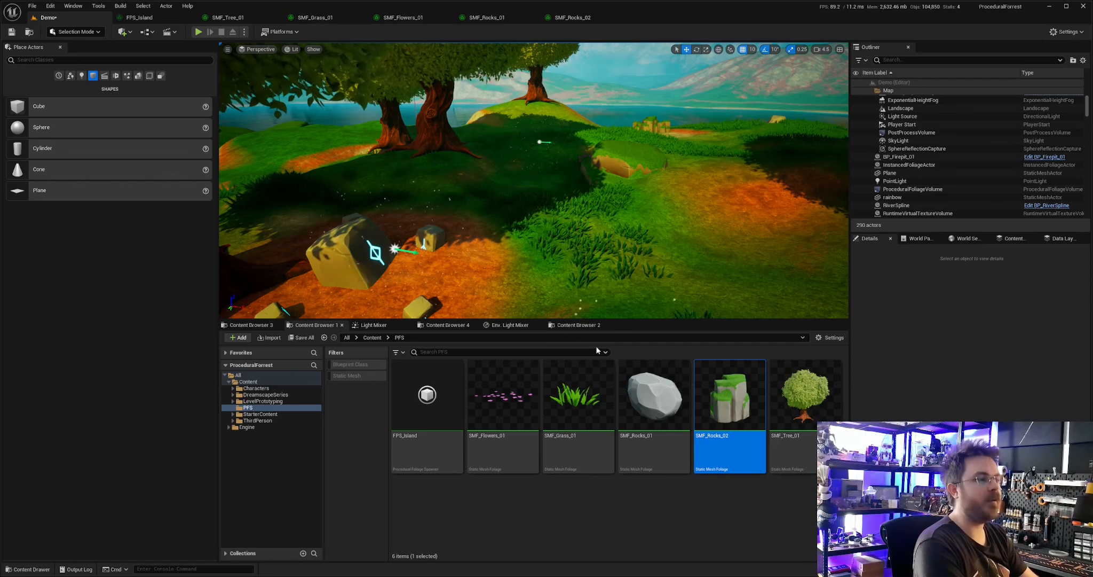
{"action": "left_click", "coordinate": [666, 502]}
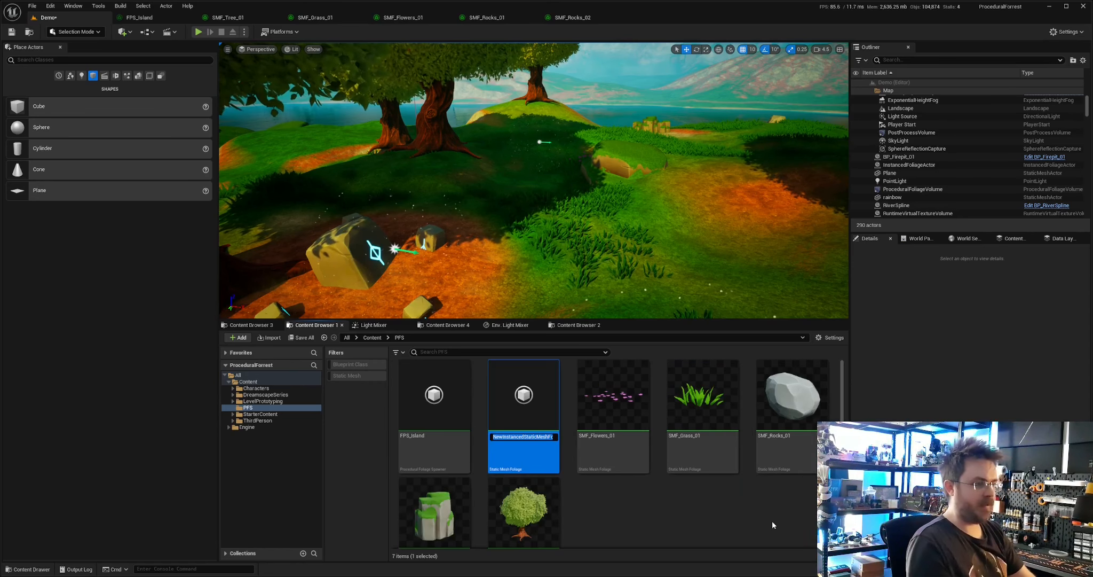
{"action": "type", "text": "SMF_Mu"}
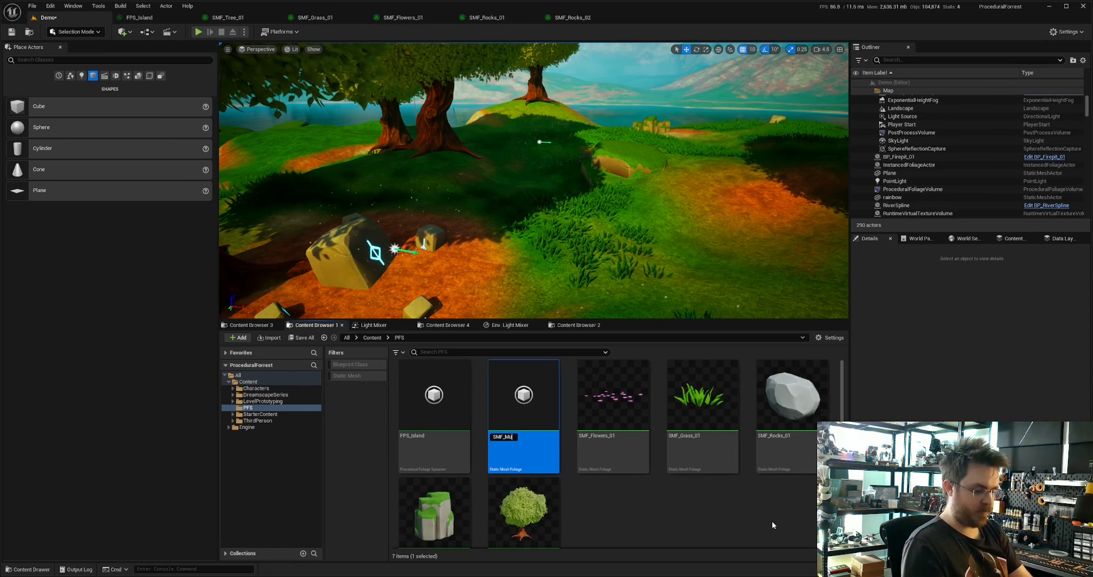
{"action": "type", "text": "shrooms"}
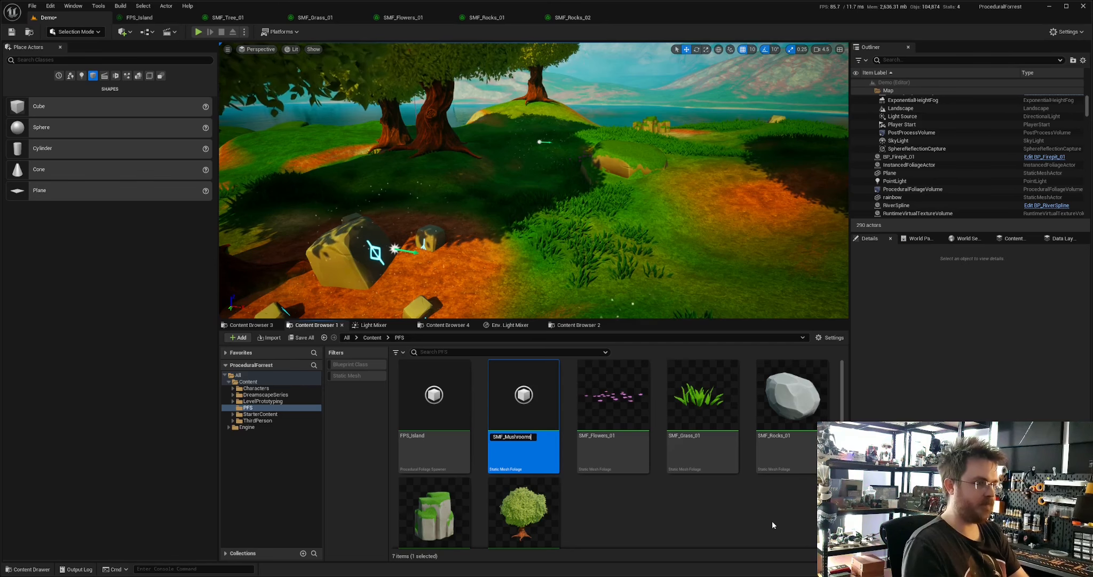
{"action": "type", "text": "_01"}
{"action": "key", "text": "Return"}
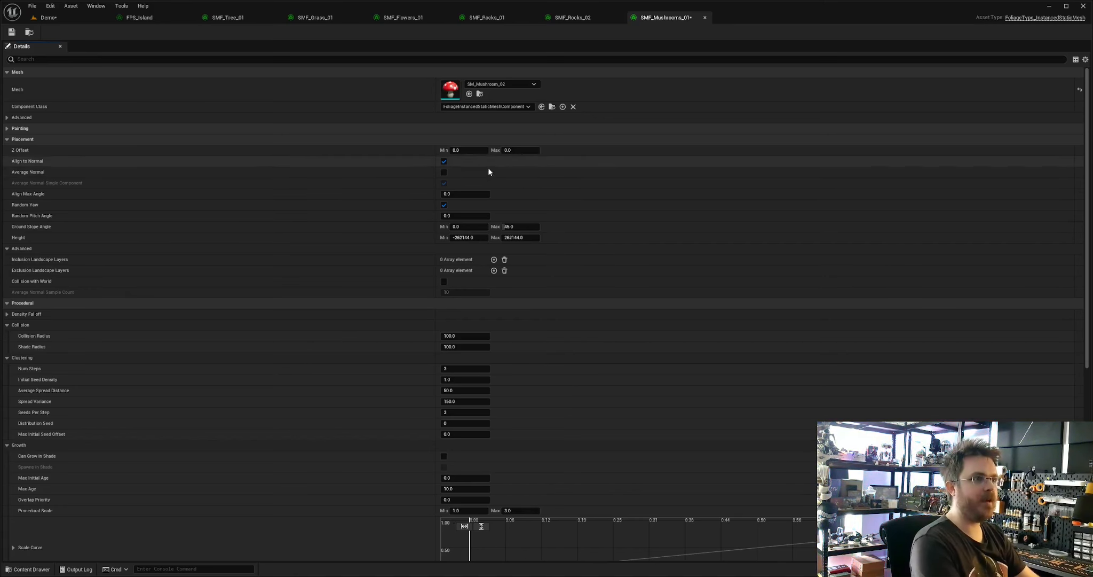
- Add Grass as SMF_Mushrooms_01's inclusion landscape layer and raise its minimum inclusion weight to about 0.66
{"action": "scroll", "coordinate": [494, 240], "scroll_direction": "down", "scroll_amount": 2}
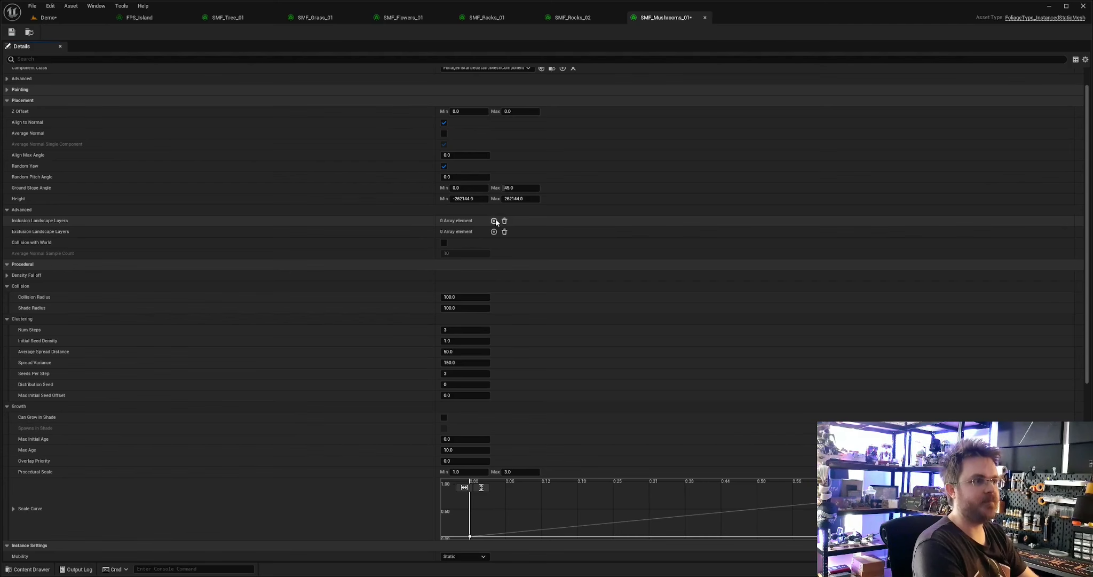
{"action": "left_click", "coordinate": [494, 221]}
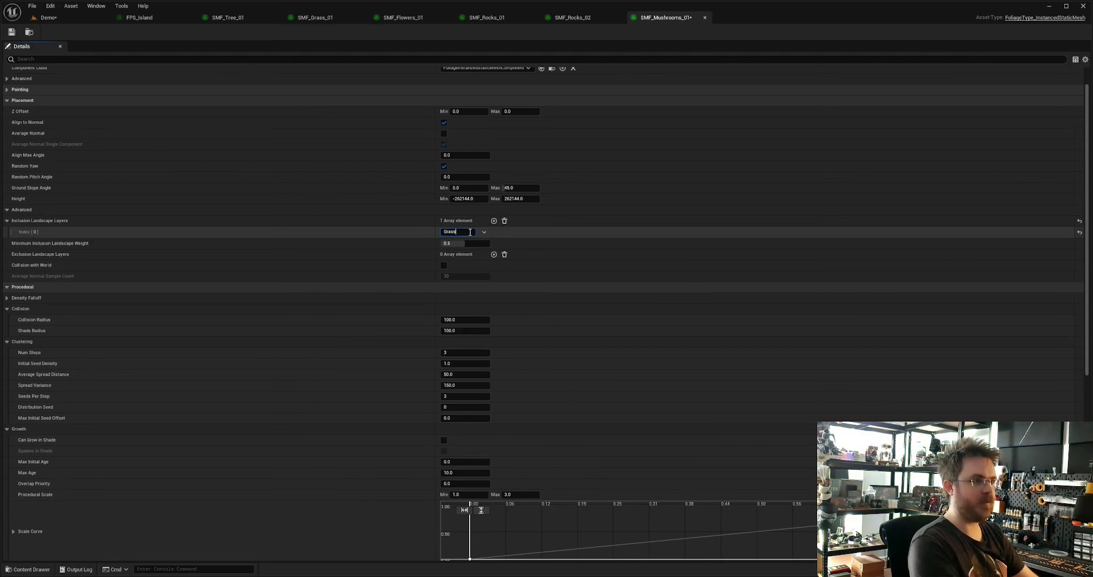
{"action": "key", "text": "Return"}
{"action": "scroll", "coordinate": [511, 251], "scroll_direction": "down", "scroll_amount": 3}
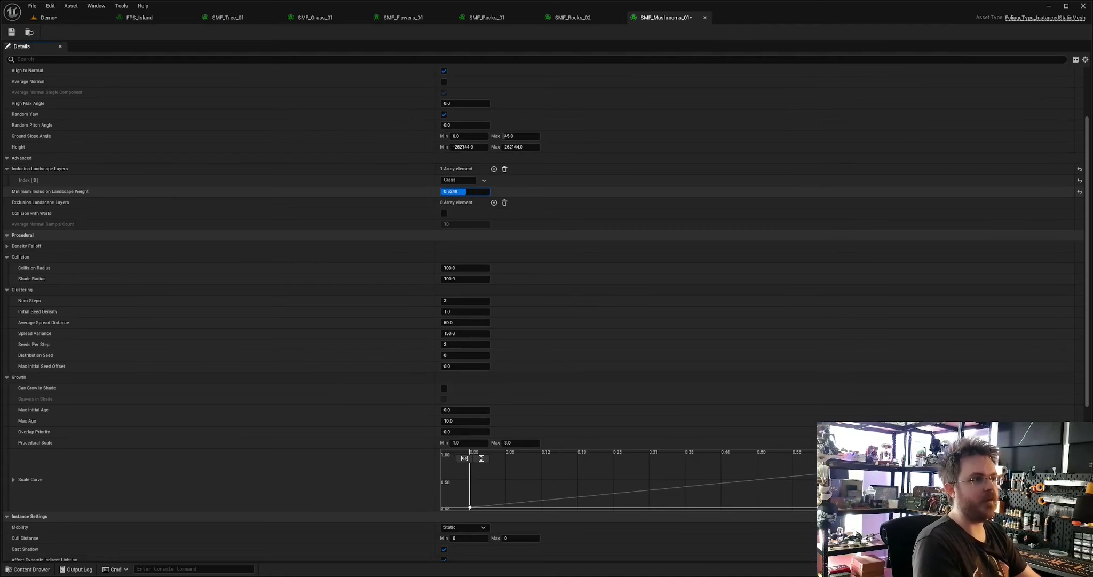
{"action": "scroll", "coordinate": [556, 272], "scroll_direction": "down", "scroll_amount": 8}
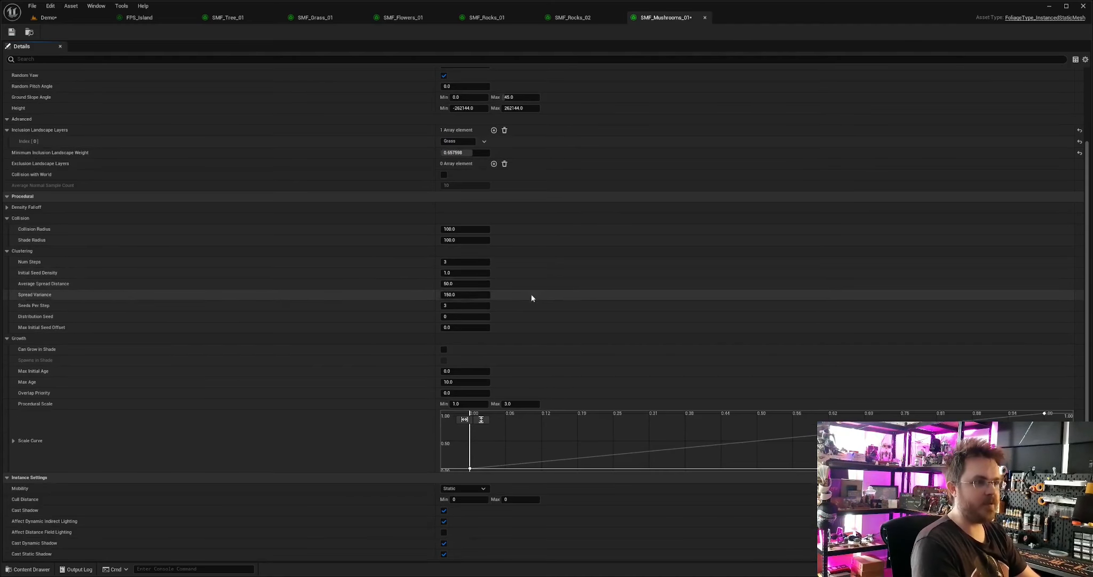
- Enable Can Grow in Shade and Spawns in Shade for the mushrooms, and save the foliage type
{"action": "scroll", "coordinate": [326, 416], "scroll_direction": "down", "scroll_amount": 8}
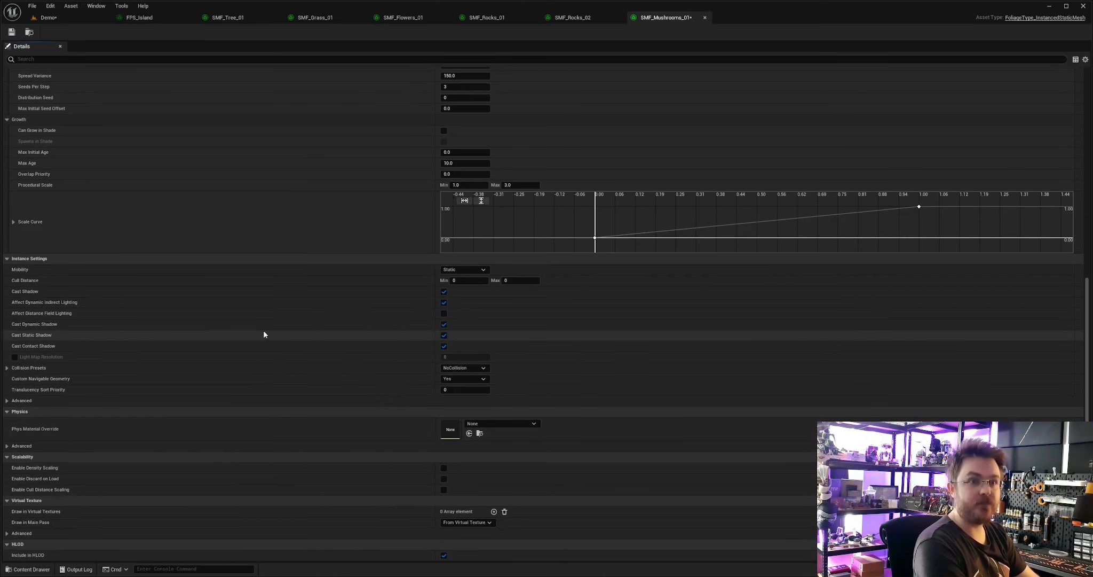
{"action": "left_click", "coordinate": [445, 131]}
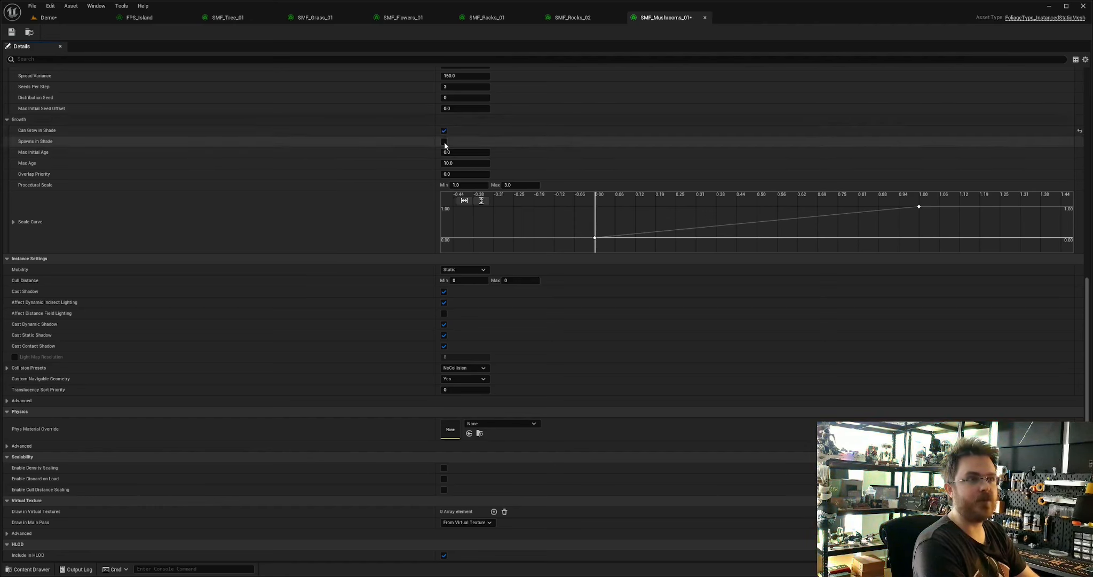
{"action": "left_click", "coordinate": [444, 142]}
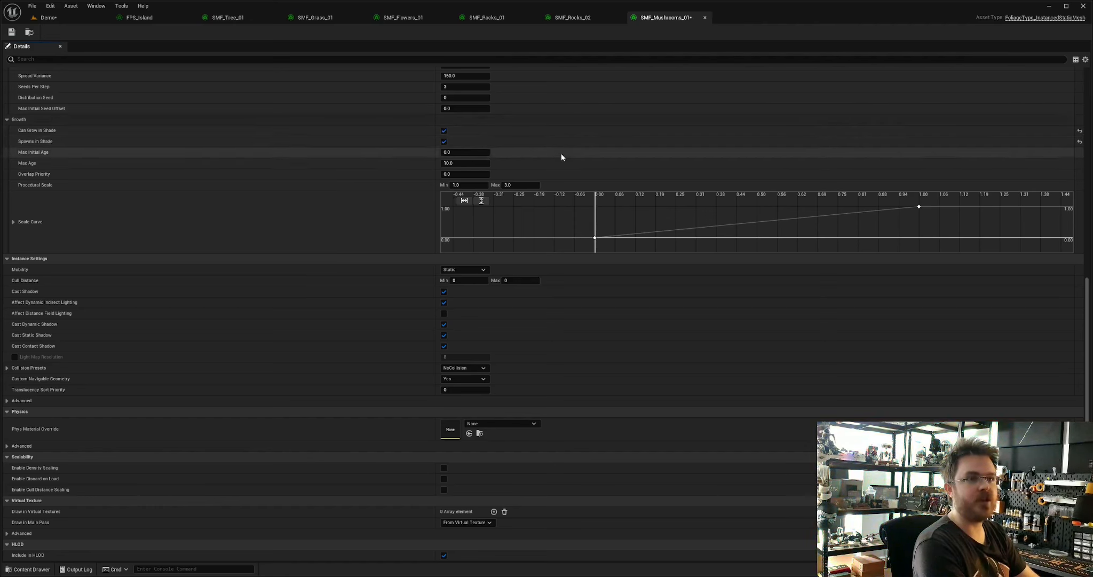
{"action": "left_click", "coordinate": [11, 33]}
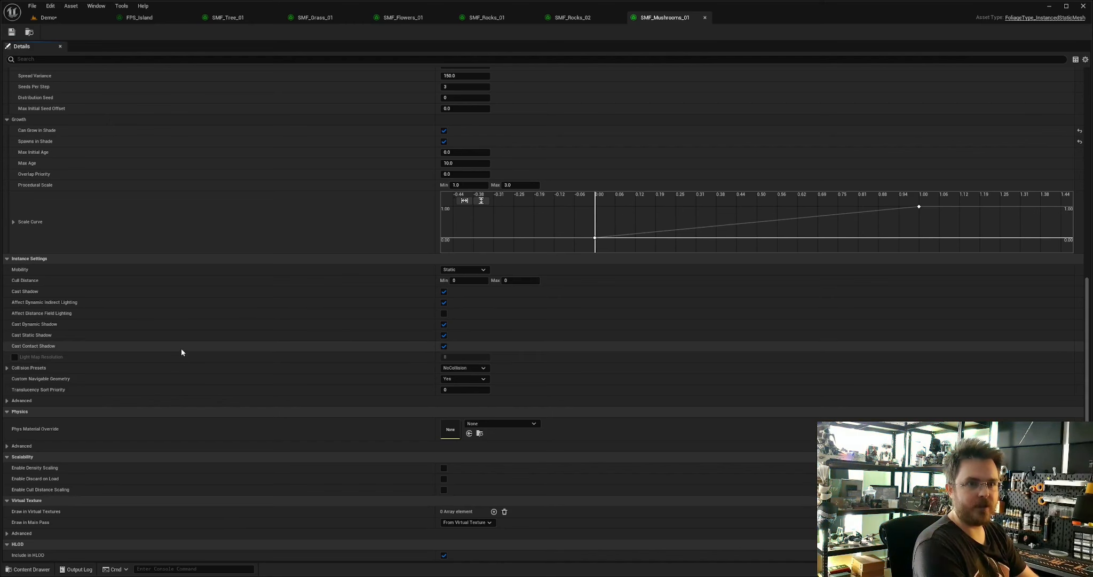
- Set SMF_Mushrooms_01's Initial Seed Density to 0.1 and both Collision Radius and Shade Radius to 1, and save it
{"action": "scroll", "coordinate": [178, 347], "scroll_direction": "up", "scroll_amount": 3}
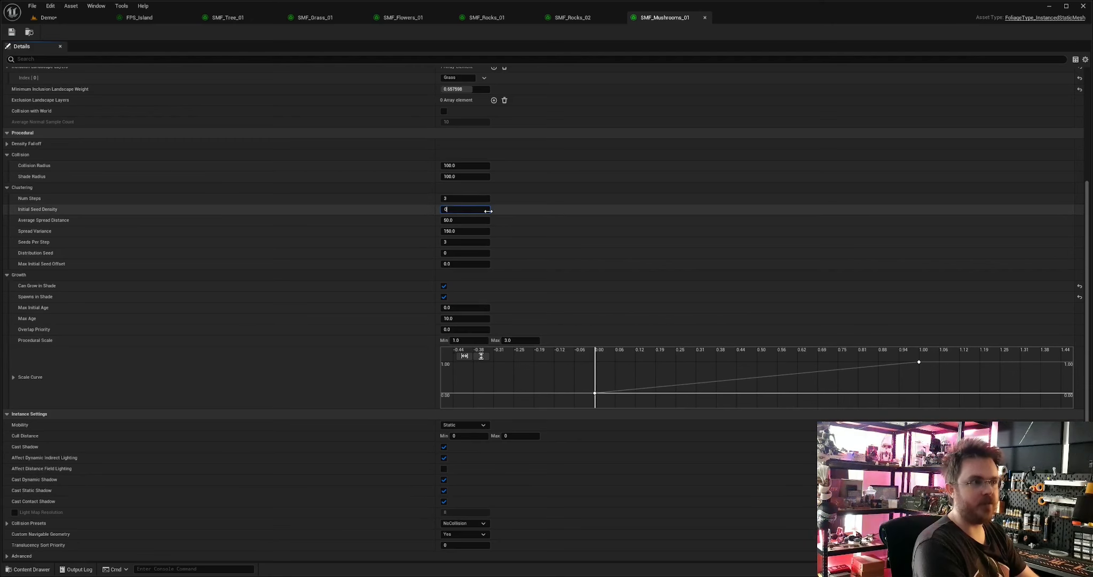
{"action": "scroll", "coordinate": [342, 221], "scroll_direction": "up", "scroll_amount": 1}
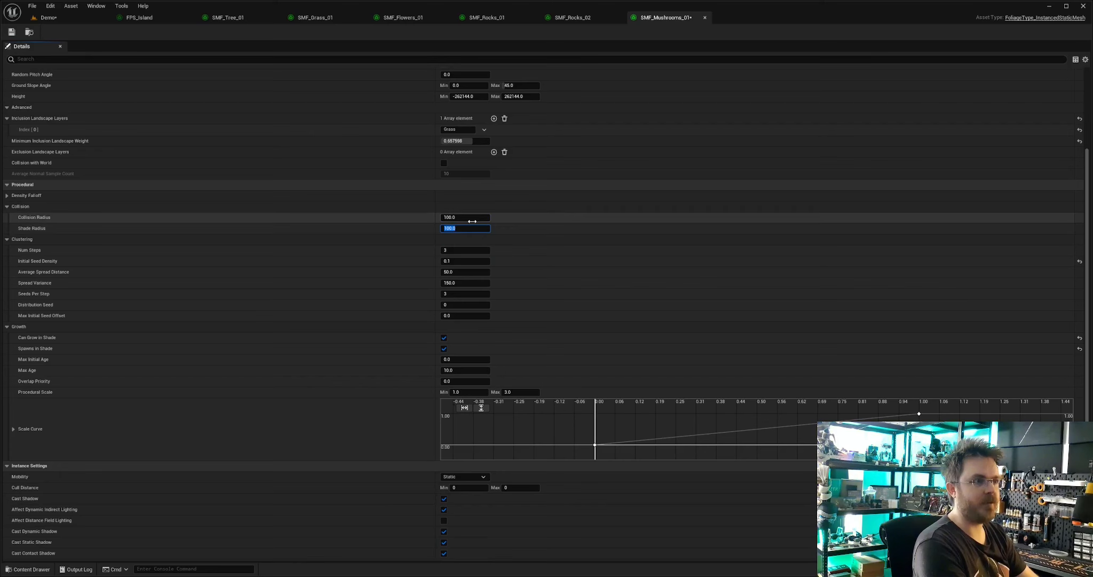
{"action": "key", "text": "Return"}
{"action": "scroll", "coordinate": [364, 237], "scroll_direction": "up", "scroll_amount": 8}
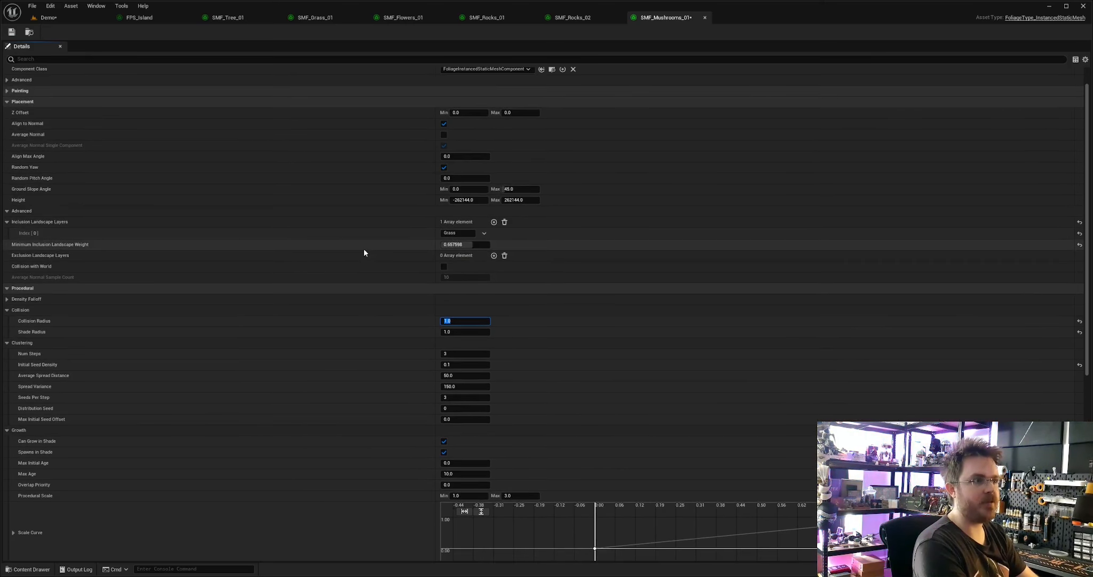
{"action": "left_click", "coordinate": [11, 33]}
- Resimulate the ProceduralFoliageVolume in the Demo level and check the area around the trees and fire pit
{"action": "left_click", "coordinate": [63, 17]}
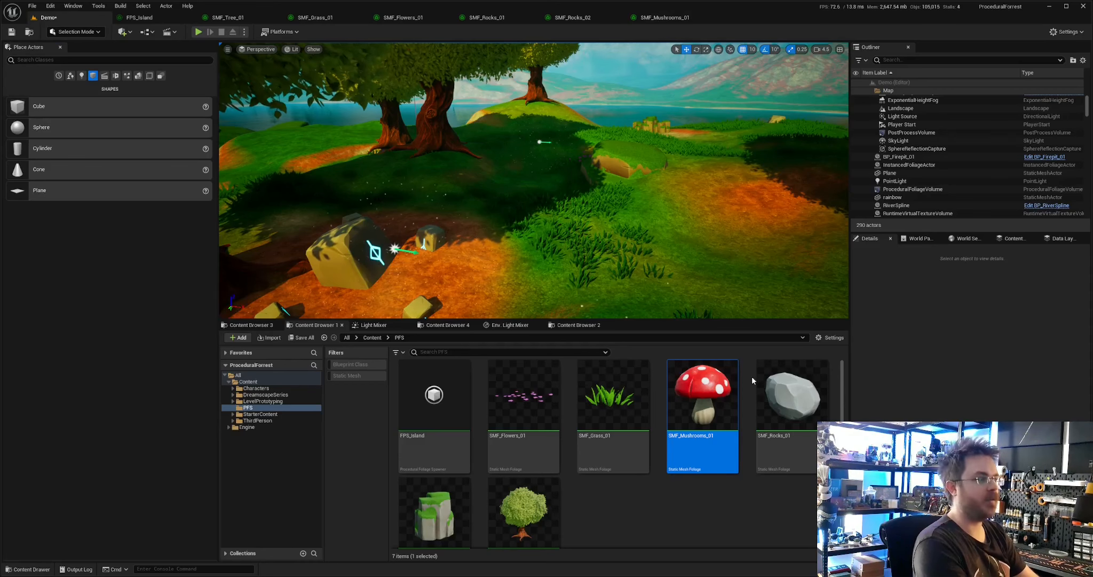
{"action": "right_click_drag", "start_coordinate": [572, 110], "coordinate": [577, 104]}
{"action": "key", "text": "s"}
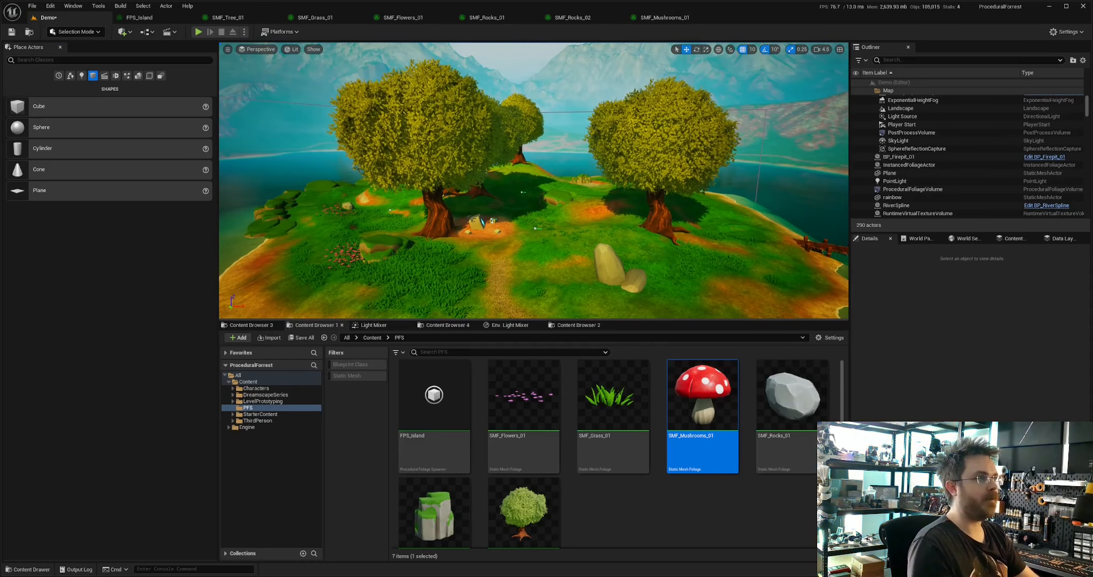
{"action": "left_click", "coordinate": [913, 189]}
{"action": "scroll", "coordinate": [972, 374], "scroll_direction": "down", "scroll_amount": 5}
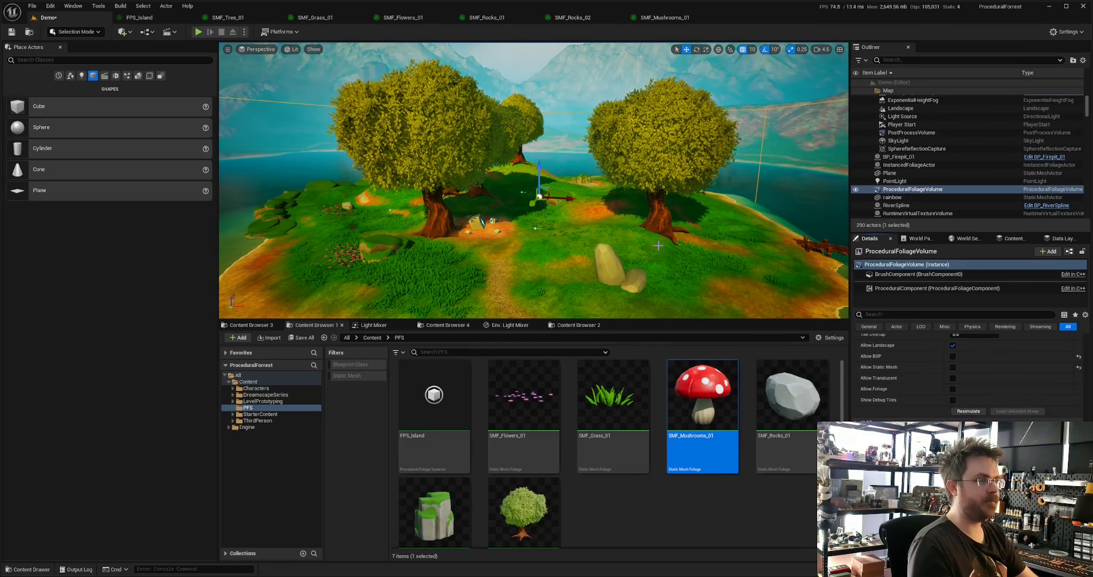
{"action": "key", "text": "w"}
{"action": "mouse_move", "coordinate": [658, 245]}
{"action": "right_mouse_down"}
{"action": "mouse_move", "coordinate": [550, 257]}
{"action": "mouse_move", "coordinate": [614, 270]}
{"action": "right_mouse_up"}
{"action": "key", "text": "s"}
{"action": "left_click", "coordinate": [969, 411]}
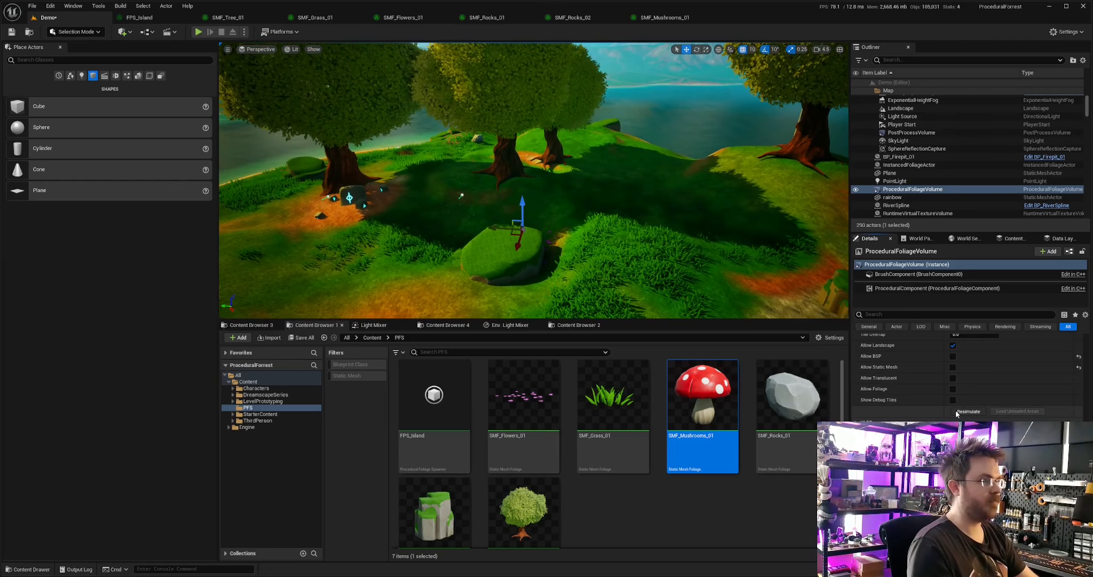
{"action": "right_click_drag", "start_coordinate": [687, 228], "coordinate": [687, 229]}
- Add SMF_Mushrooms_01 as a new foliage type in the FPS_Island spawner, save it and return to the Demo level
{"action": "left_click", "coordinate": [140, 17]}
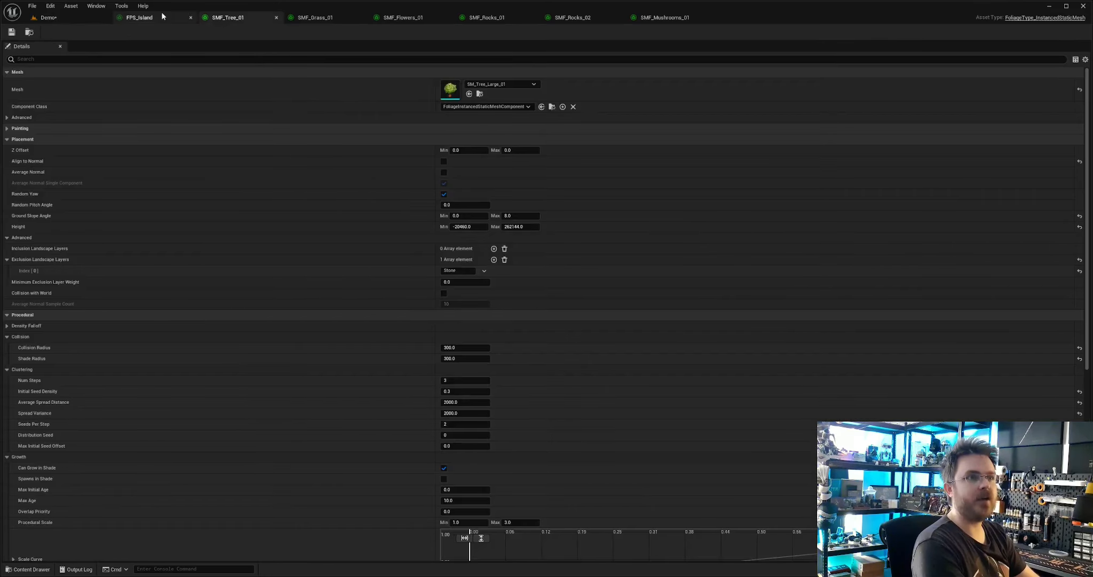
{"action": "left_click", "coordinate": [496, 126]}
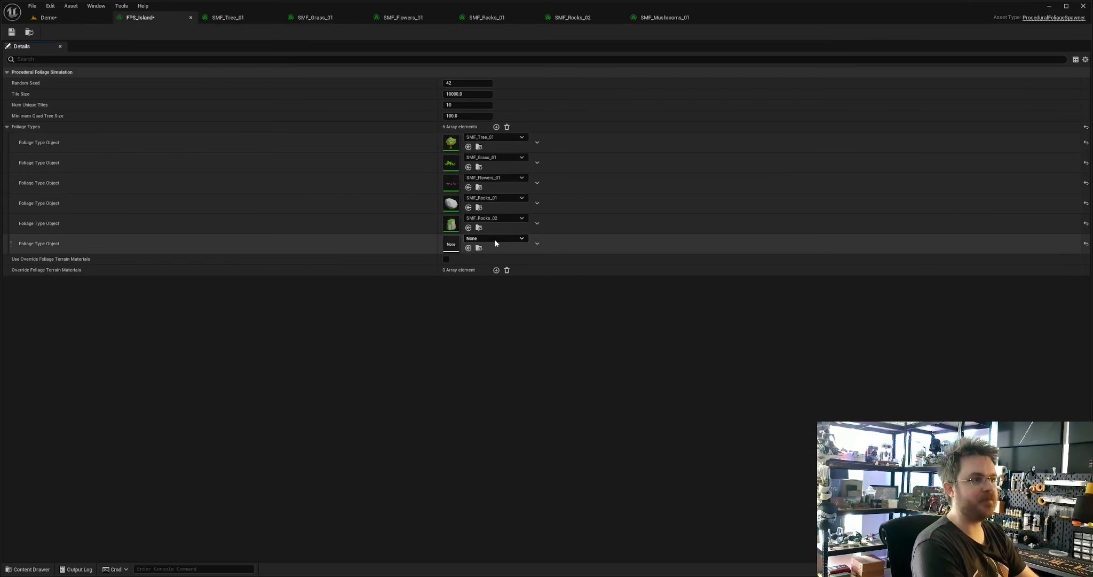
{"action": "left_click", "coordinate": [42, 18]}
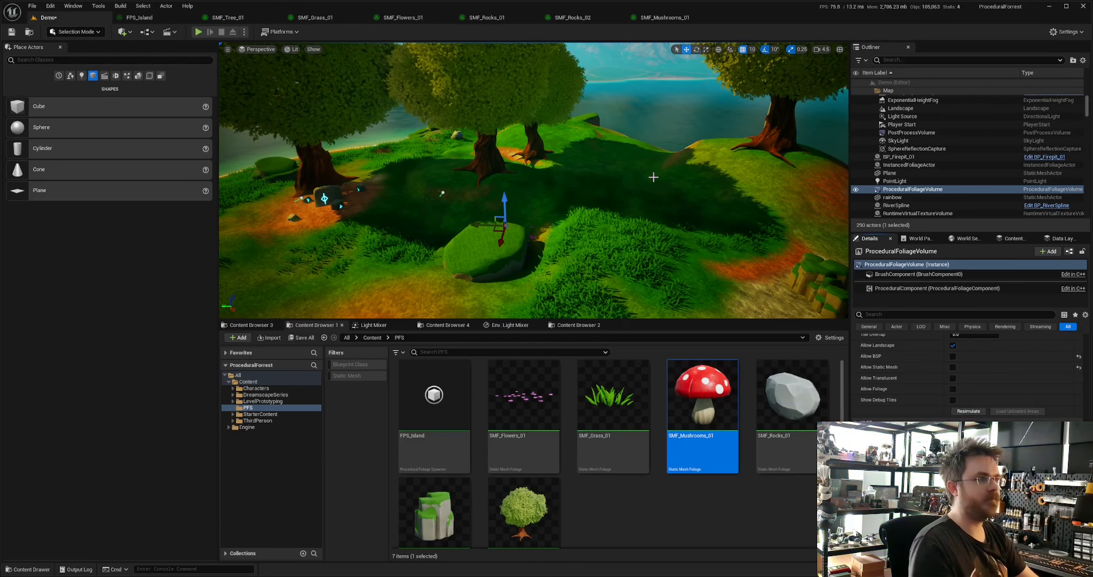
- Examine the shaded ground under the trees and around the fire pit for mushrooms
{"action": "right_click_drag", "start_coordinate": [719, 300], "coordinate": [667, 299]}
{"action": "key", "text": "w"}
{"action": "key", "text": "w"}
{"action": "key", "text": "s"}
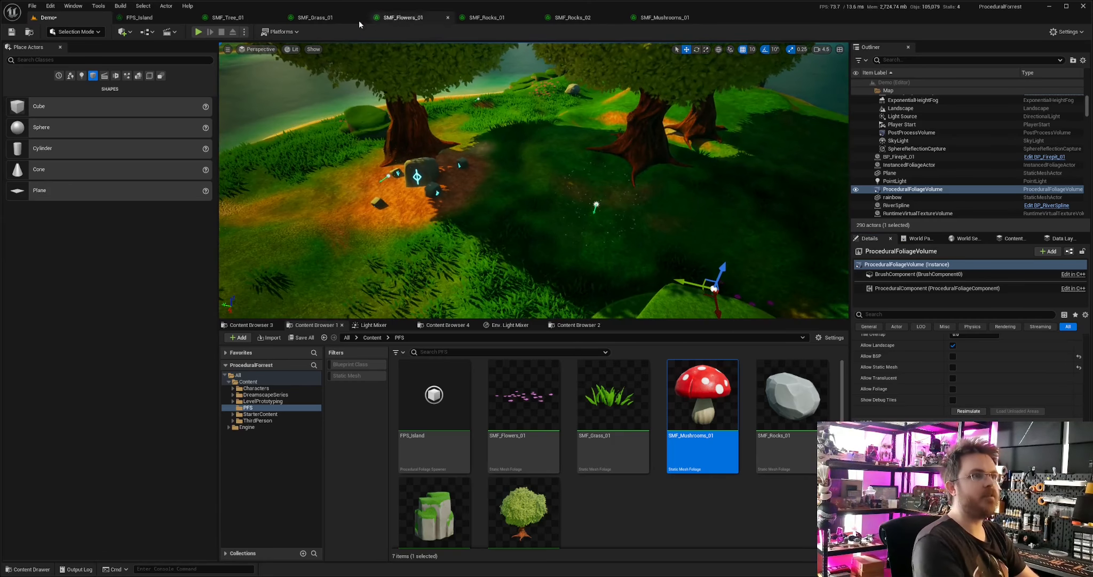
- Set SMF_Mushrooms_01's Initial Seed Density to 0.2 and resimulate the foliage volume in the Demo level
{"action": "left_click", "coordinate": [667, 17]}
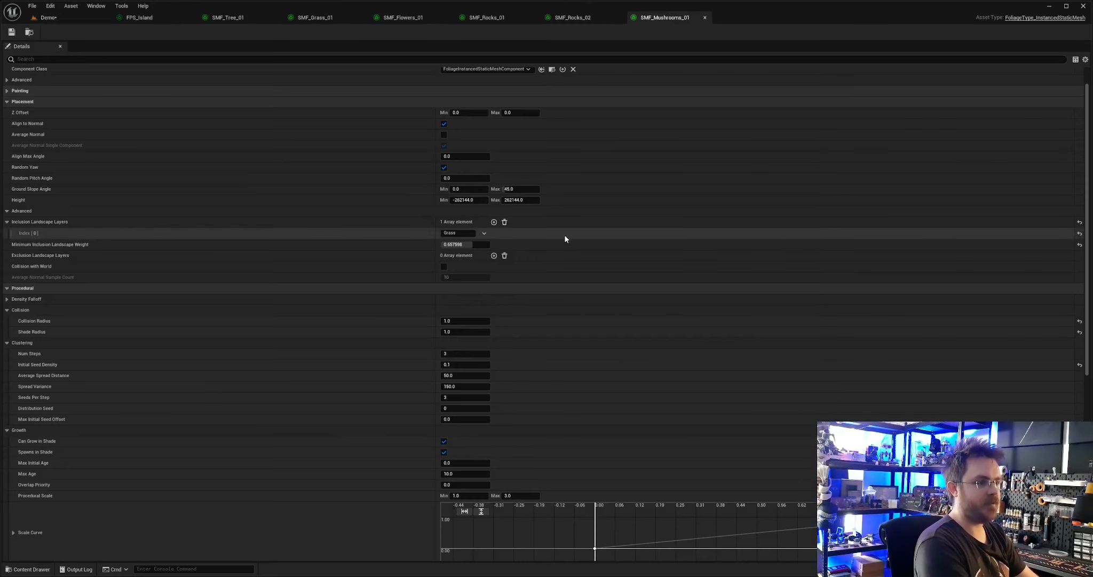
{"action": "left_click", "coordinate": [465, 364]}
{"action": "type", "text": "0.2"}
{"action": "key", "text": "Return"}
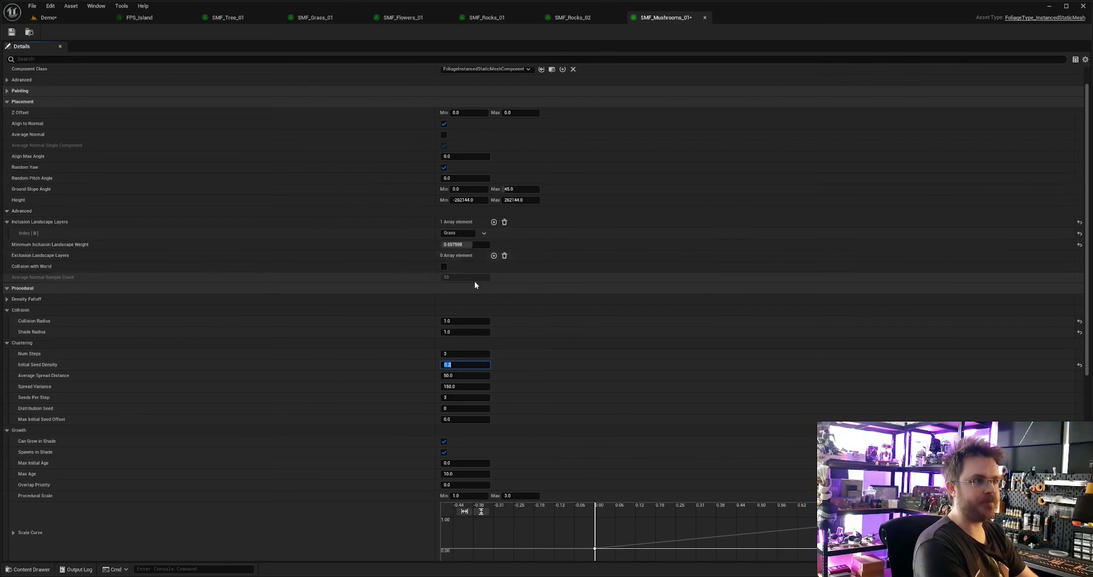
{"action": "left_click", "coordinate": [57, 21]}
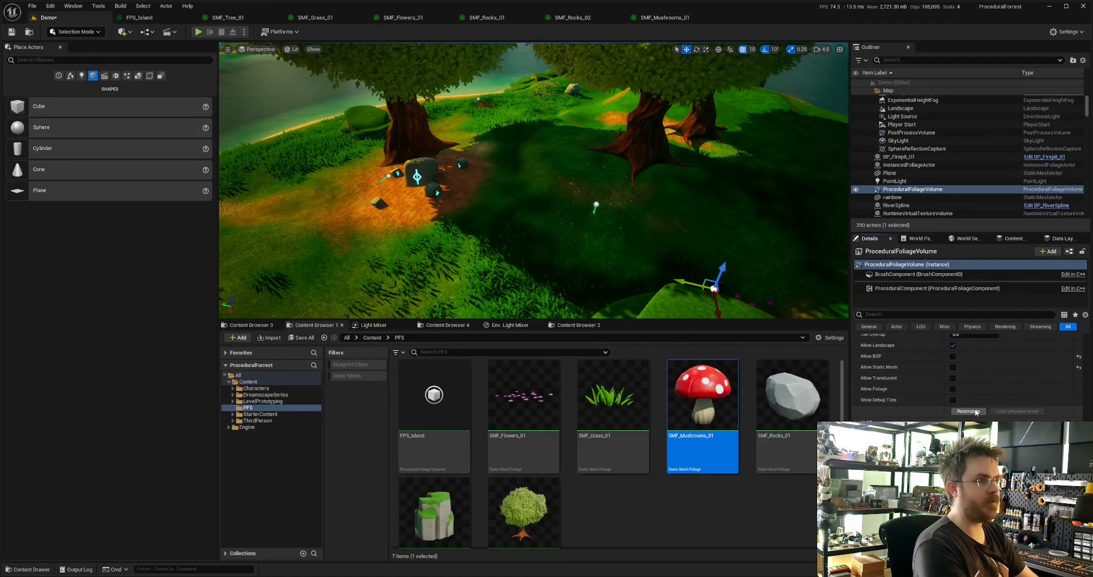
- Set SMF_Mushrooms_01's Initial Seed Density to 1.0, then resimulate the foliage volume and examine the mushroom clusters across the island
{"action": "left_click", "coordinate": [674, 19]}
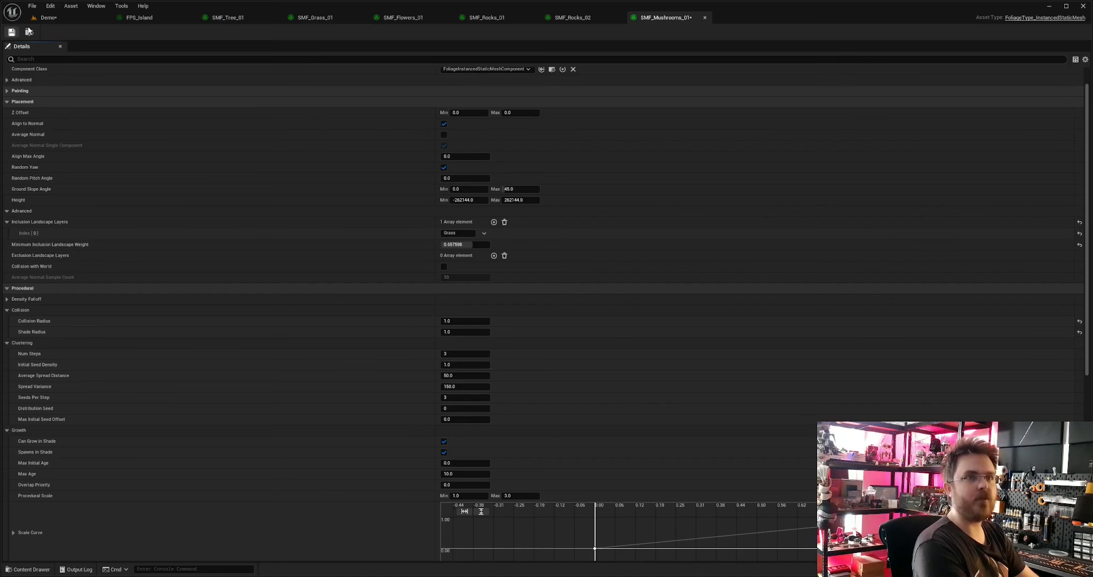
{"action": "left_click", "coordinate": [57, 17]}
{"action": "left_click", "coordinate": [968, 411]}
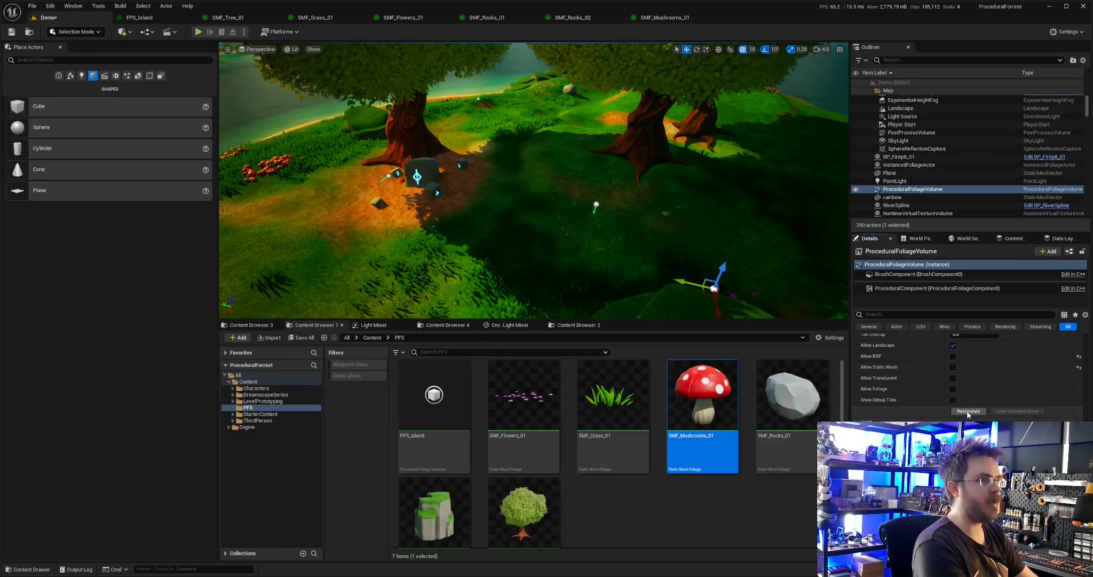
{"action": "right_click_drag", "start_coordinate": [694, 213], "coordinate": [812, 224]}
{"action": "key", "text": "s"}
{"action": "key", "text": "w"}
{"action": "right_click_drag", "start_coordinate": [487, 227], "coordinate": [493, 196]}
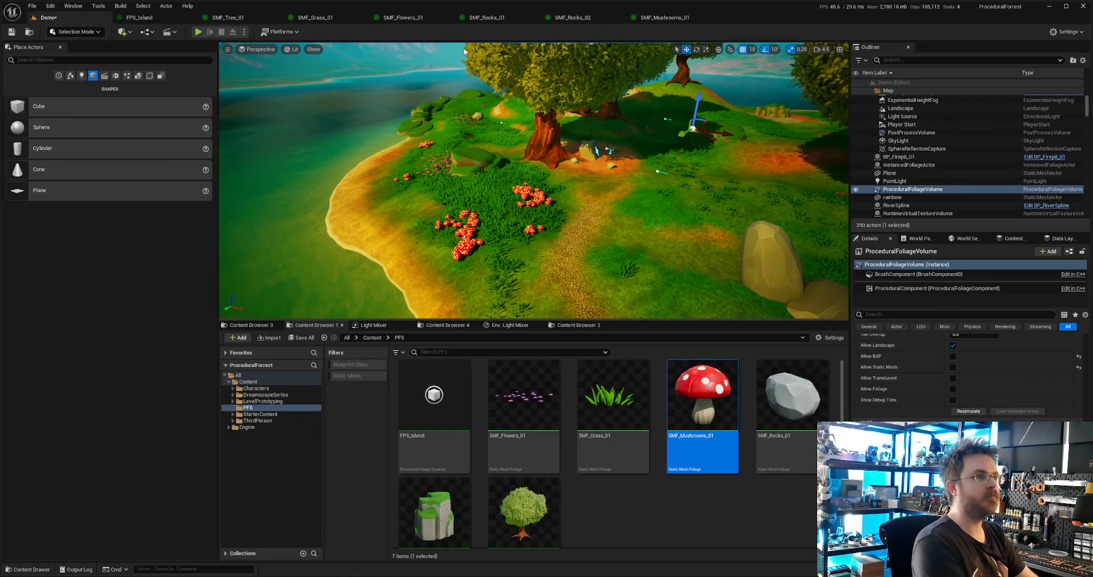
- Try to add Auto Landscape as a second inclusion landscape layer for SMF_Rocks_02
{"action": "left_click", "coordinate": [597, 19]}
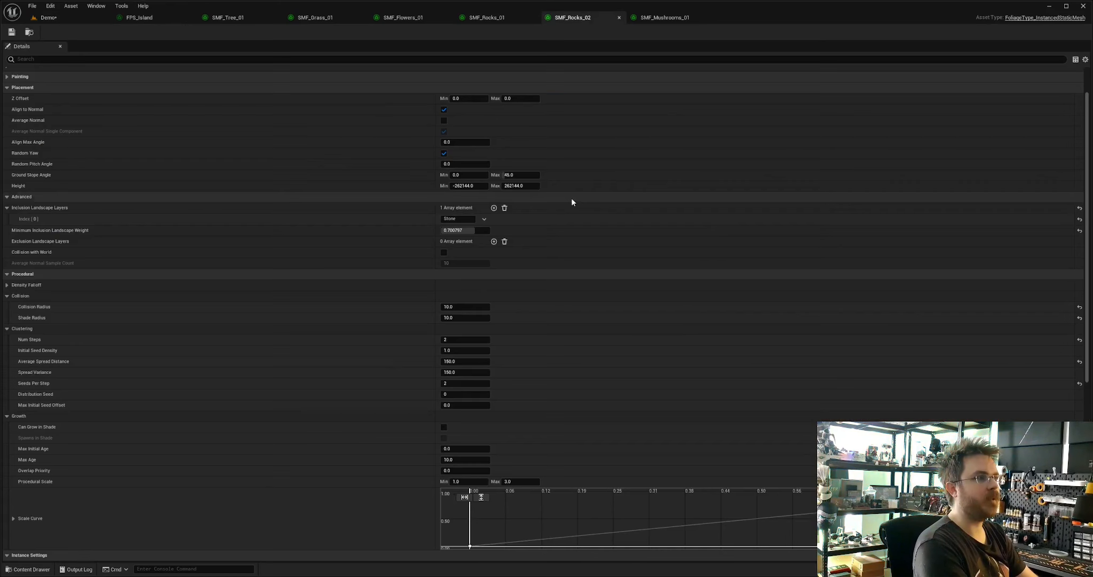
{"action": "left_click", "coordinate": [493, 208]}
{"action": "left_click", "coordinate": [465, 230]}
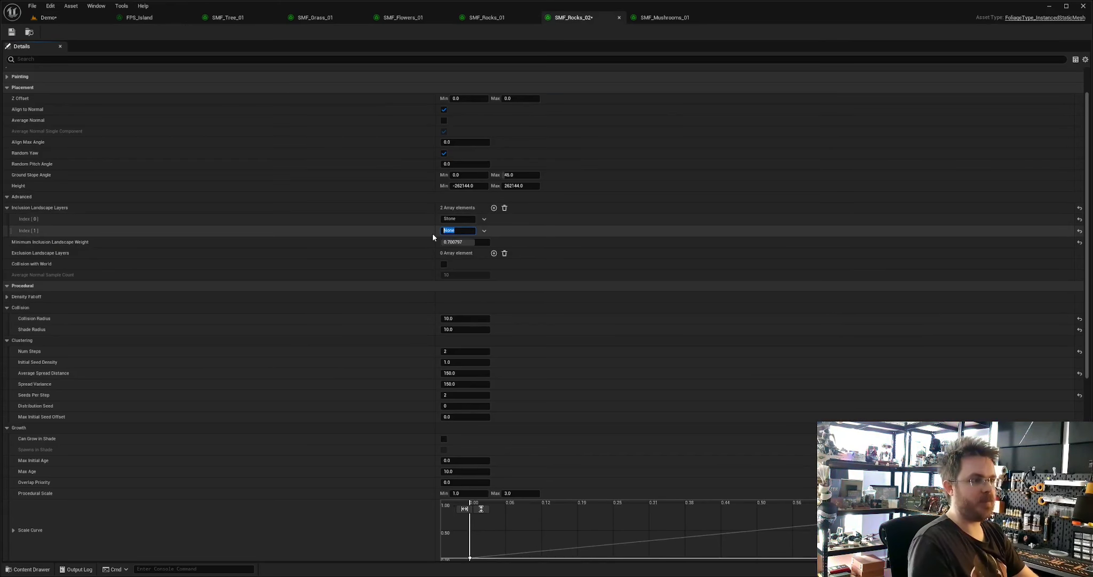
{"action": "type", "text": "Auto Landscape"}
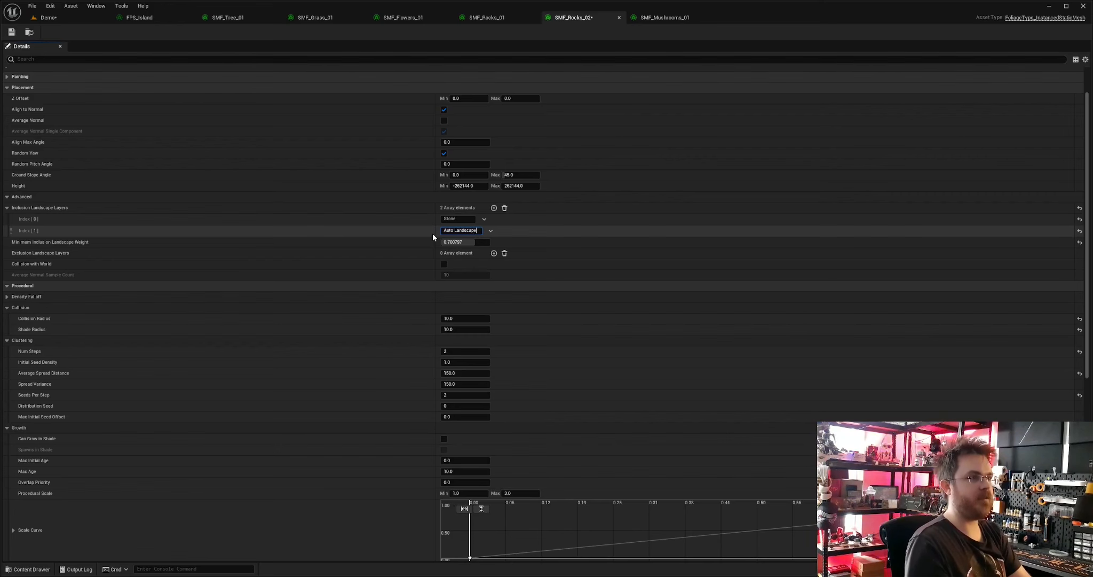
{"action": "key", "text": "Return"}
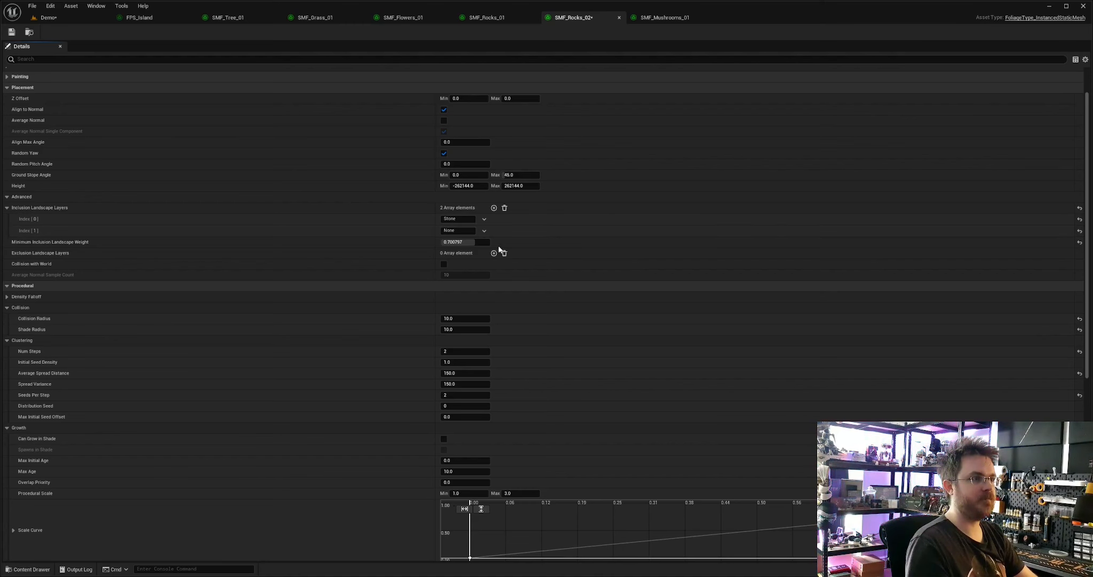
- Add Auto Landscape as a second inclusion landscape layer for SMF_Mushrooms_01, save it, and resimulate the foliage volume in the Demo level
{"action": "left_click", "coordinate": [630, 19]}
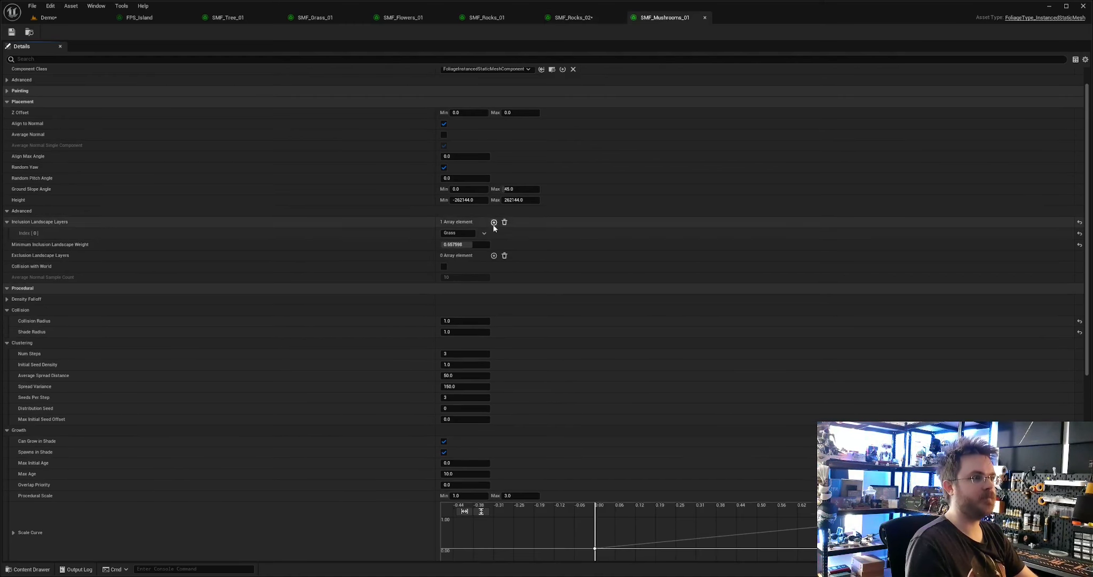
{"action": "left_click", "coordinate": [494, 222]}
{"action": "left_click", "coordinate": [467, 245]}
{"action": "key", "text": "Return"}
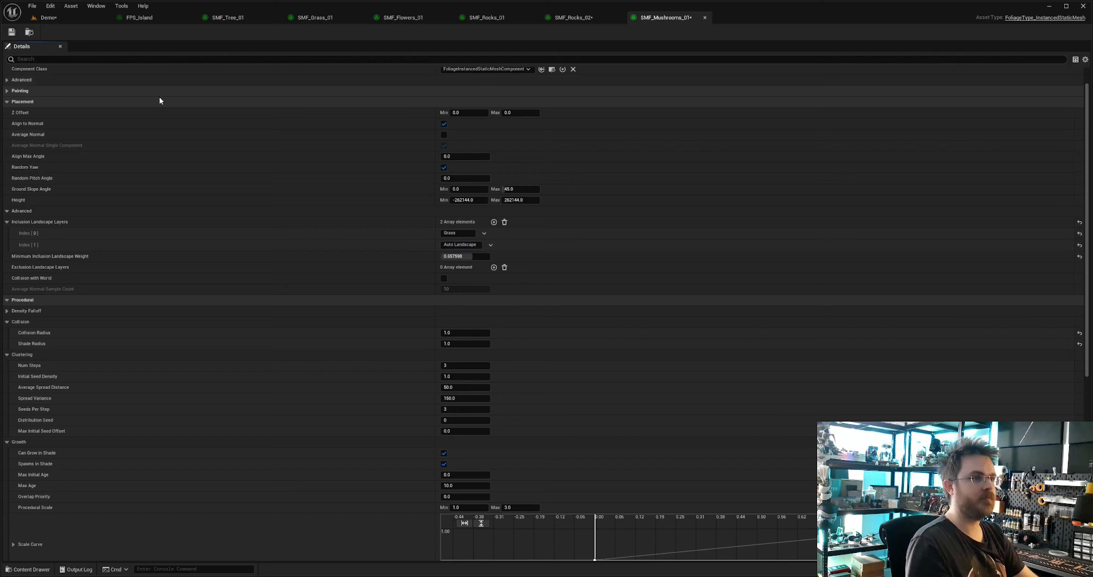
{"action": "left_click", "coordinate": [11, 32]}
{"action": "left_click", "coordinate": [48, 18]}
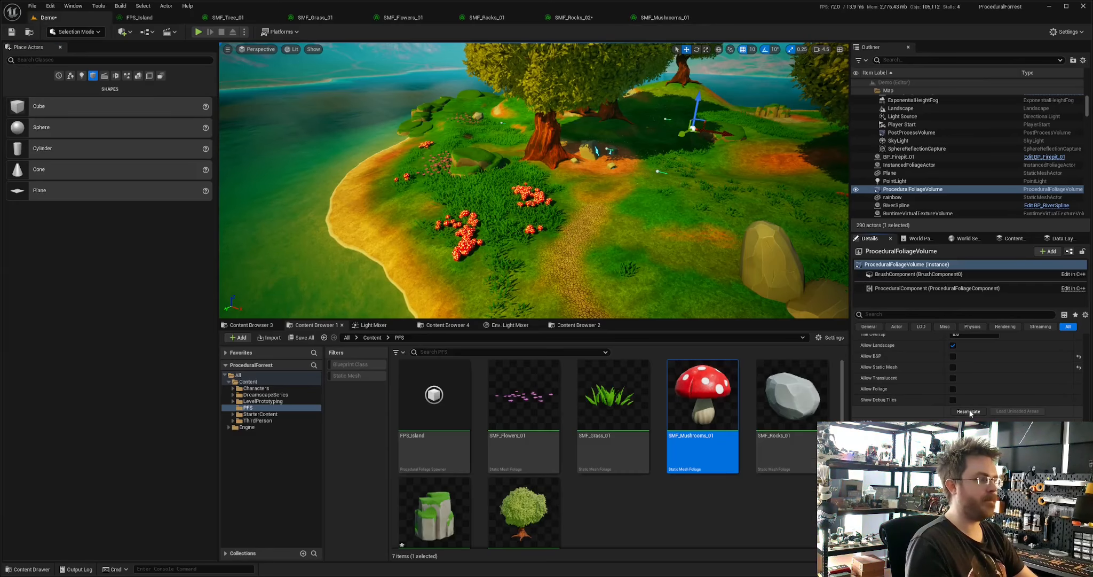
{"action": "key", "text": "s"}
{"action": "right_click_drag", "start_coordinate": [605, 172], "coordinate": [500, 101]}
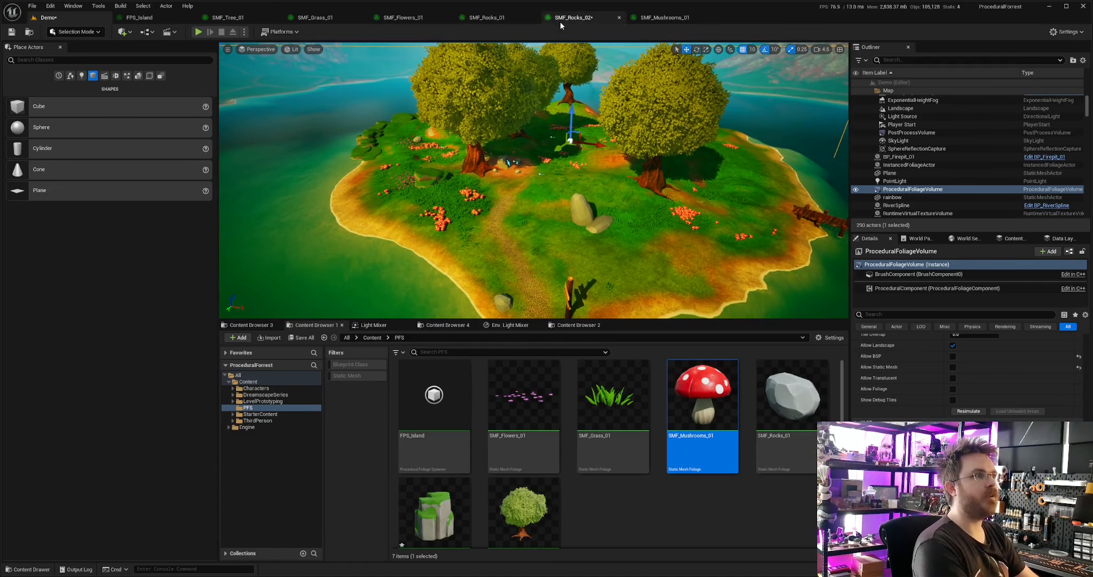
- Set SMF_Mushrooms_01's Initial Seed Density to 0.2, save it, then resimulate the foliage volume and examine the mushroom clusters on the island
{"action": "left_click", "coordinate": [664, 18]}
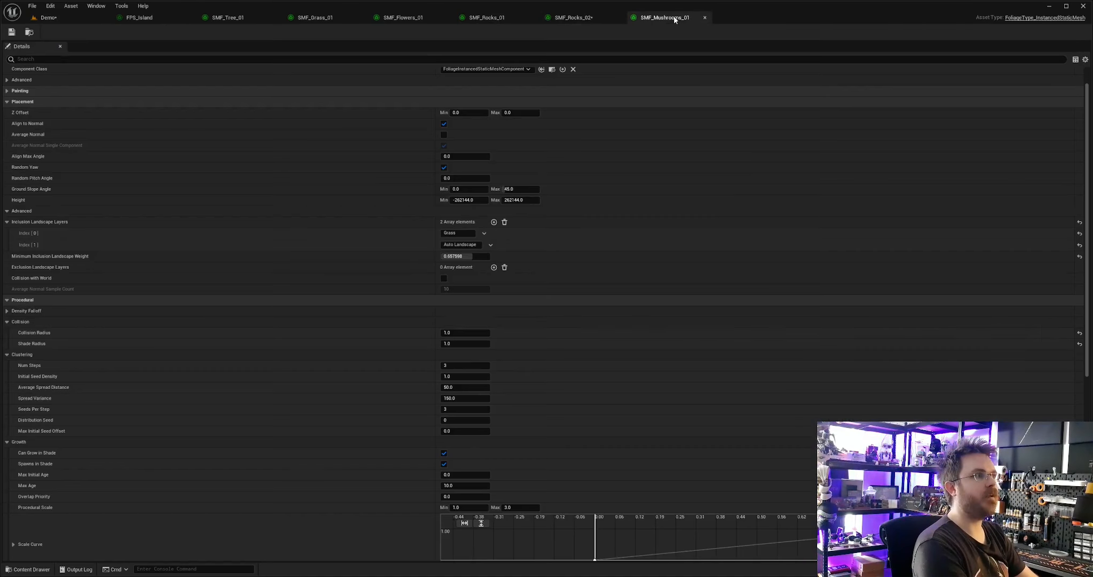
{"action": "left_click", "coordinate": [465, 376]}
{"action": "type", "text": "0.2"}
{"action": "key", "text": "Return"}
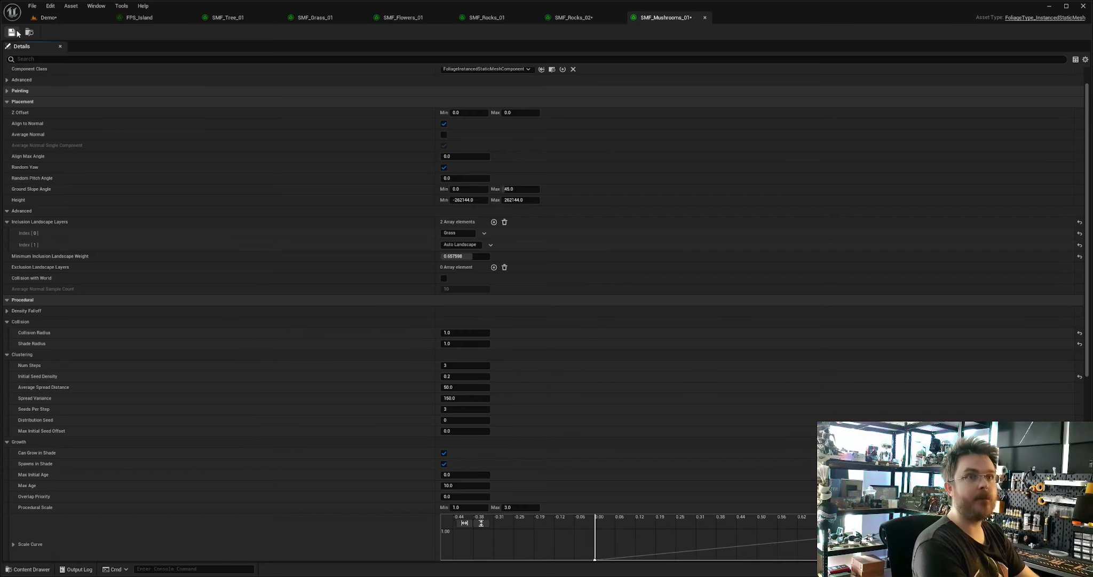
{"action": "left_click", "coordinate": [11, 32]}
{"action": "left_click", "coordinate": [48, 17]}
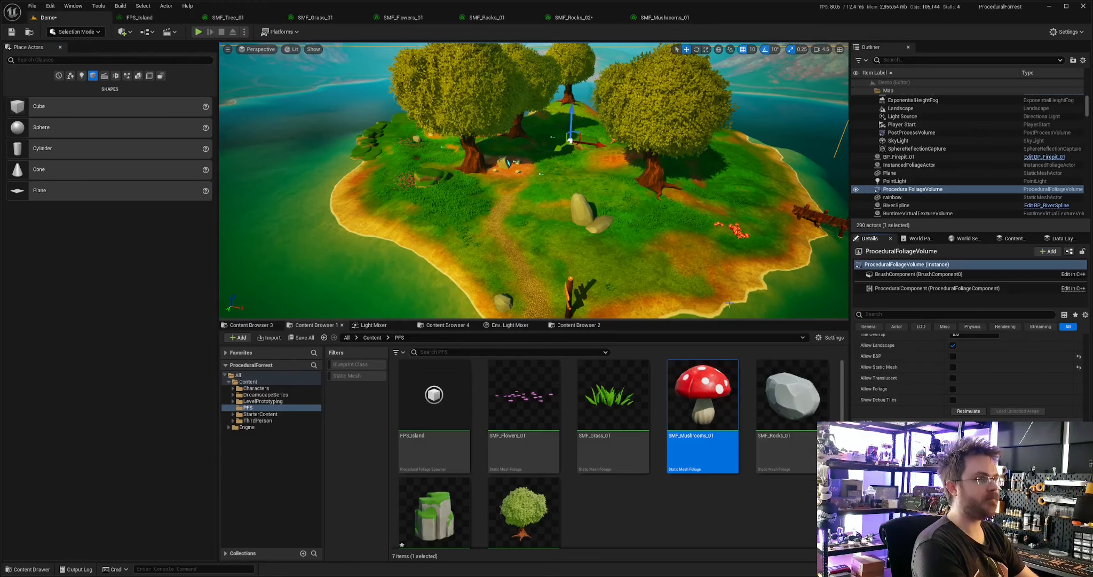
{"action": "key", "text": "d"}
{"action": "right_click_drag", "start_coordinate": [730, 304], "coordinate": [496, 289]}
{"action": "key", "text": "w"}
{"action": "key", "text": "s"}
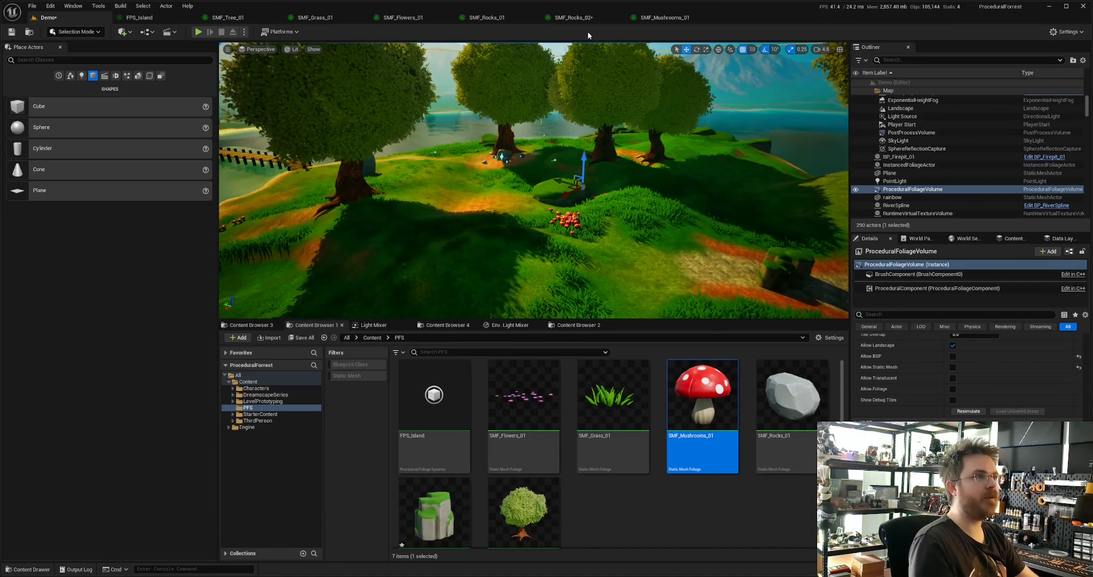
- Set SMF_Mushrooms_01's Average Spread Distance and Spread Variance to 200, with Num Steps and Seeds Per Step at 2
{"action": "left_click", "coordinate": [662, 18]}
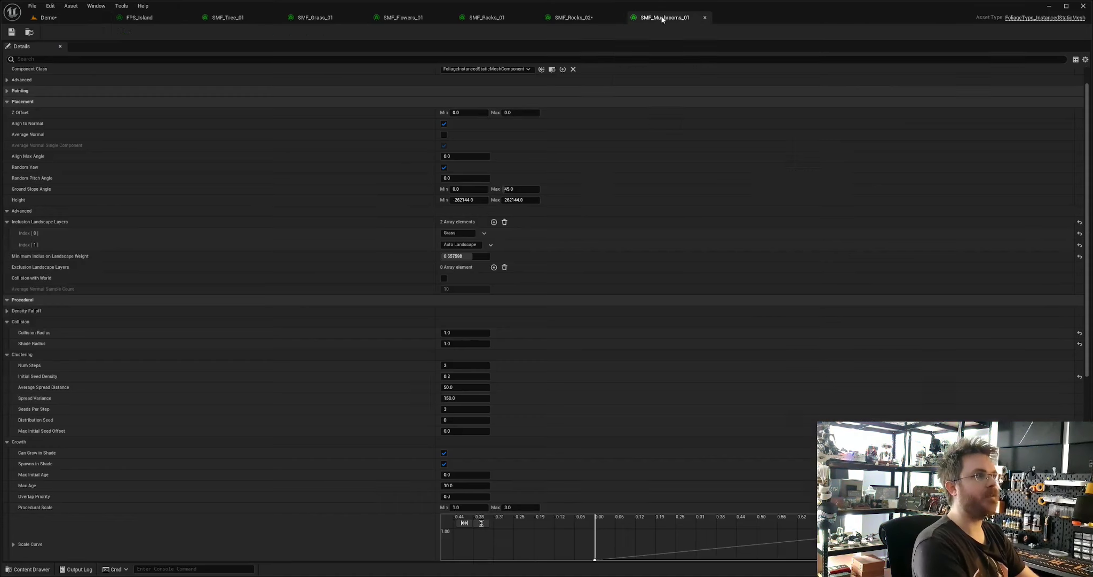
{"action": "type", "text": "200"}
{"action": "left_click", "coordinate": [466, 395]}
{"action": "type", "text": "20"}
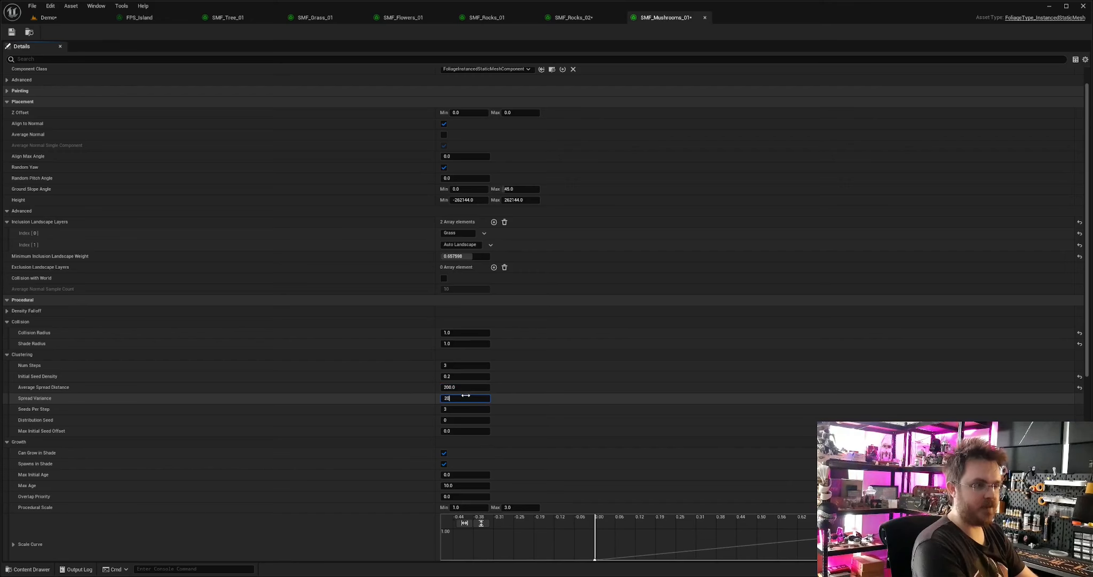
{"action": "type", "text": "0"}
{"action": "key", "text": "Return"}
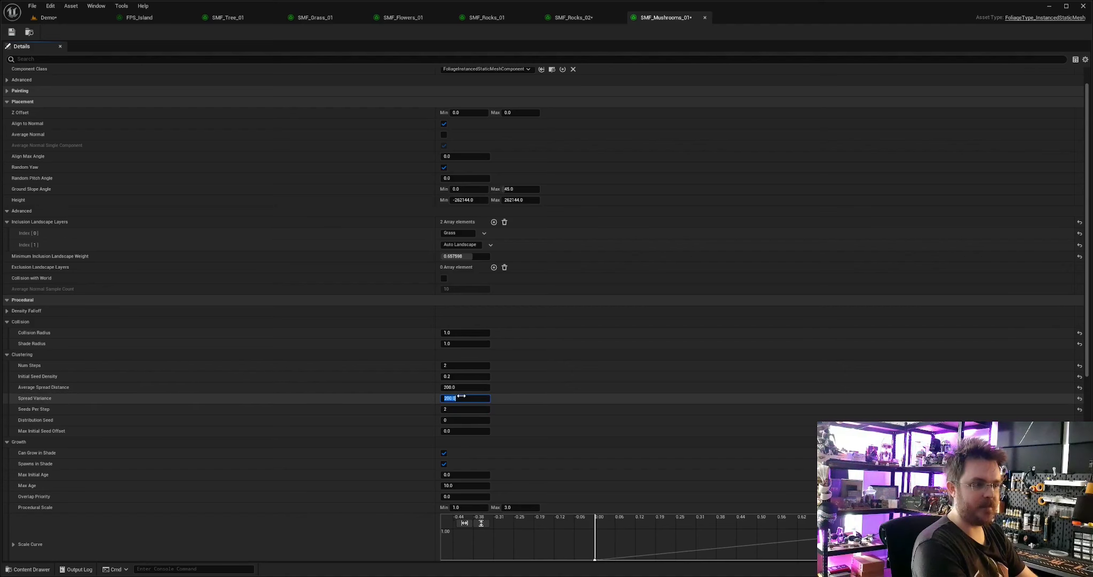
- Set SMF_Mushrooms_01's Average Spread Distance to 100, save it, then resimulate and deselect the foliage volume
{"action": "left_click", "coordinate": [460, 387]}
{"action": "type", "text": "100"}
{"action": "left_click", "coordinate": [459, 397]}
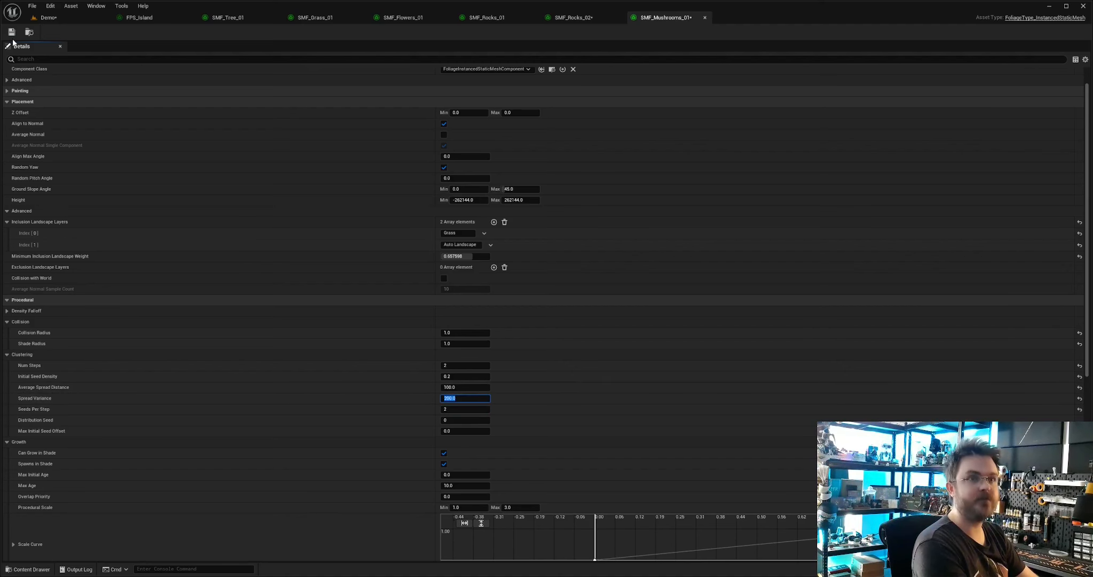
{"action": "left_click", "coordinate": [11, 32]}
{"action": "left_click", "coordinate": [60, 18]}
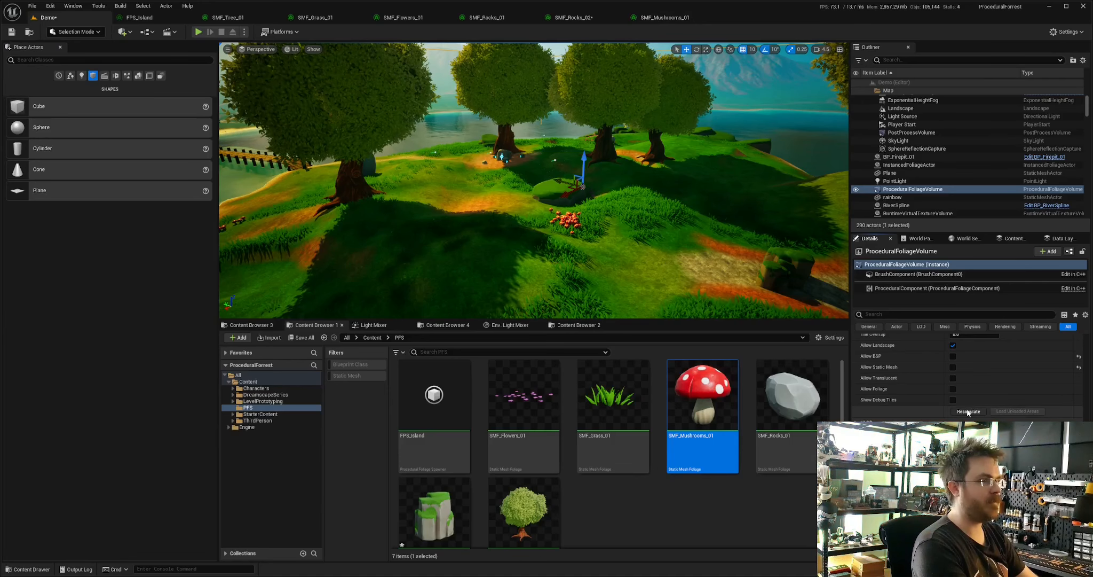
{"action": "right_click_drag", "start_coordinate": [690, 300], "coordinate": [656, 319]}
{"action": "key", "text": "Escape"}
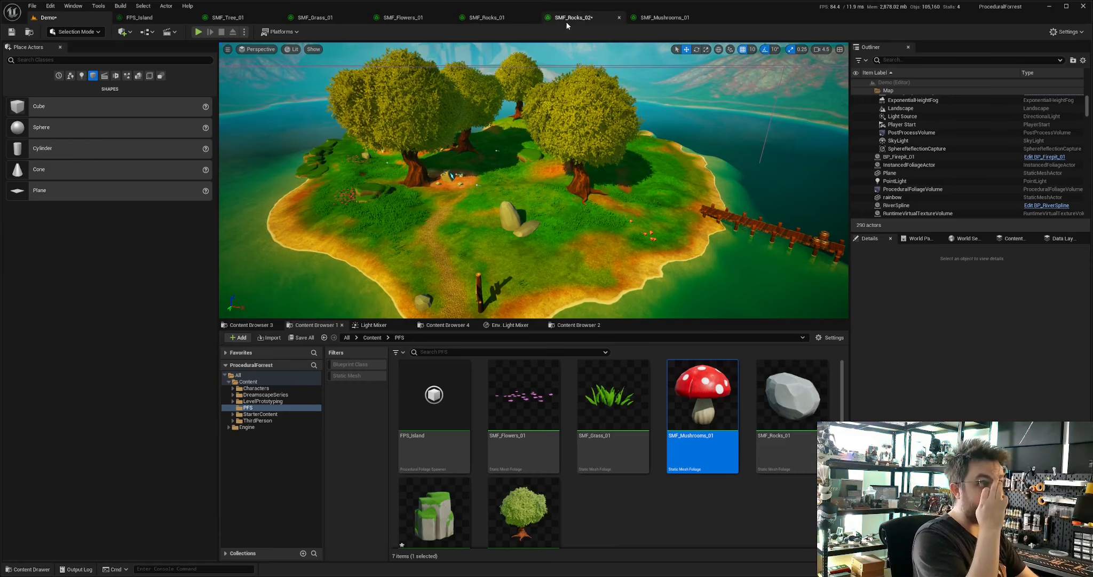
- Review the growth and instance settings of SMF_Mushrooms_01, then return to the Demo level
{"action": "left_click", "coordinate": [664, 17]}
{"action": "scroll", "coordinate": [341, 347], "scroll_direction": "down", "scroll_amount": 5}
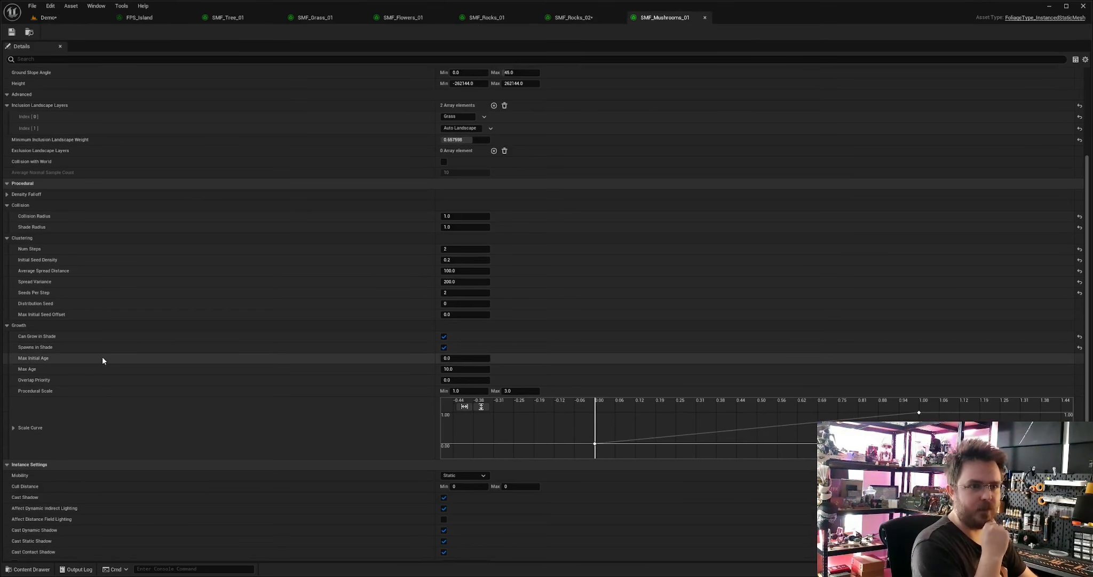
{"action": "scroll", "coordinate": [103, 361], "scroll_direction": "down", "scroll_amount": 2}
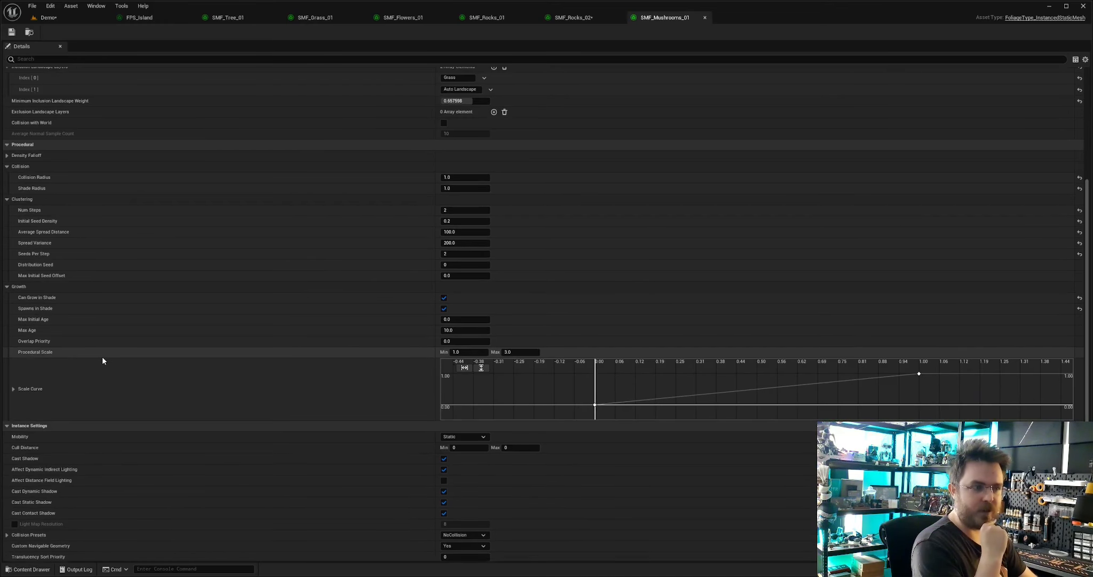
{"action": "scroll", "coordinate": [104, 361], "scroll_direction": "down", "scroll_amount": 4}
{"action": "left_click", "coordinate": [67, 22]}
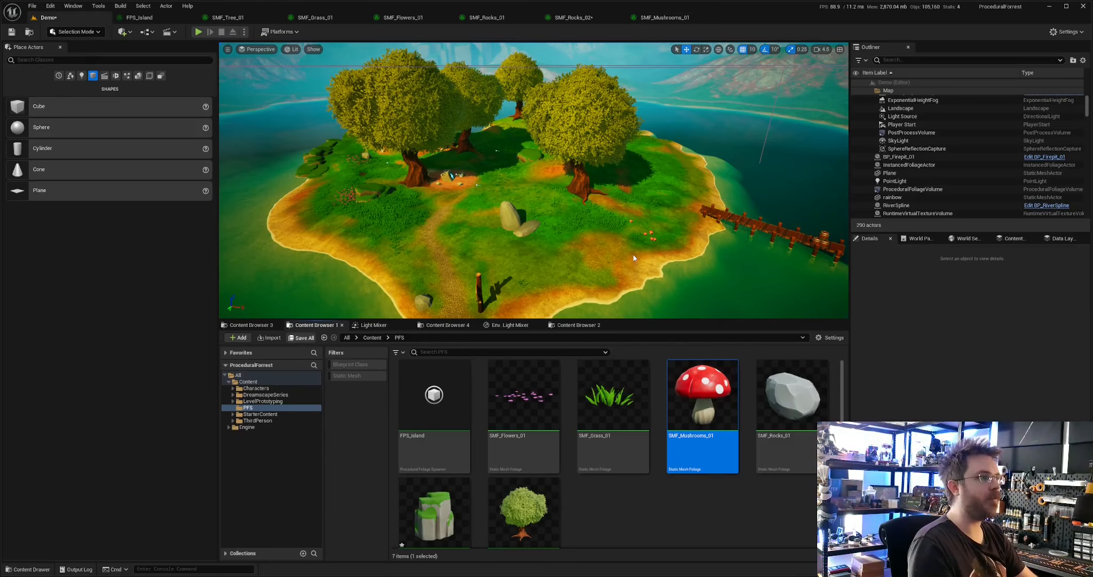
- Survey the island from above, select the Player Start, and move in close to the trees
{"action": "right_click_drag", "start_coordinate": [685, 264], "coordinate": [782, 266]}
{"action": "right_click_drag", "start_coordinate": [520, 130], "coordinate": [520, 129]}
{"action": "left_click", "coordinate": [442, 114]}
{"action": "right_click_drag", "start_coordinate": [573, 151], "coordinate": [573, 151]}
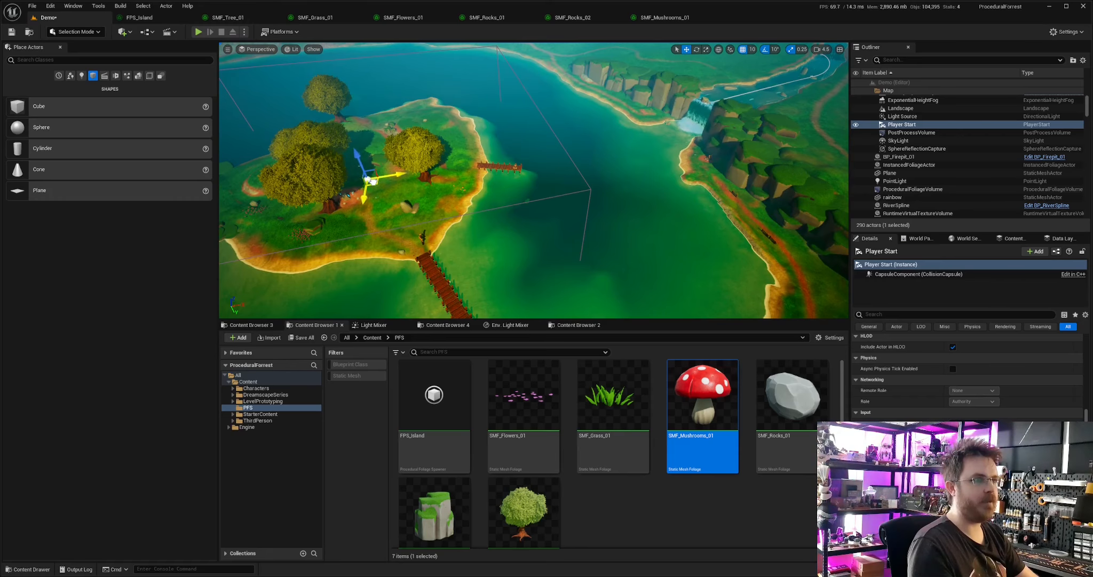
{"action": "right_click_drag", "start_coordinate": [373, 182], "coordinate": [373, 181]}
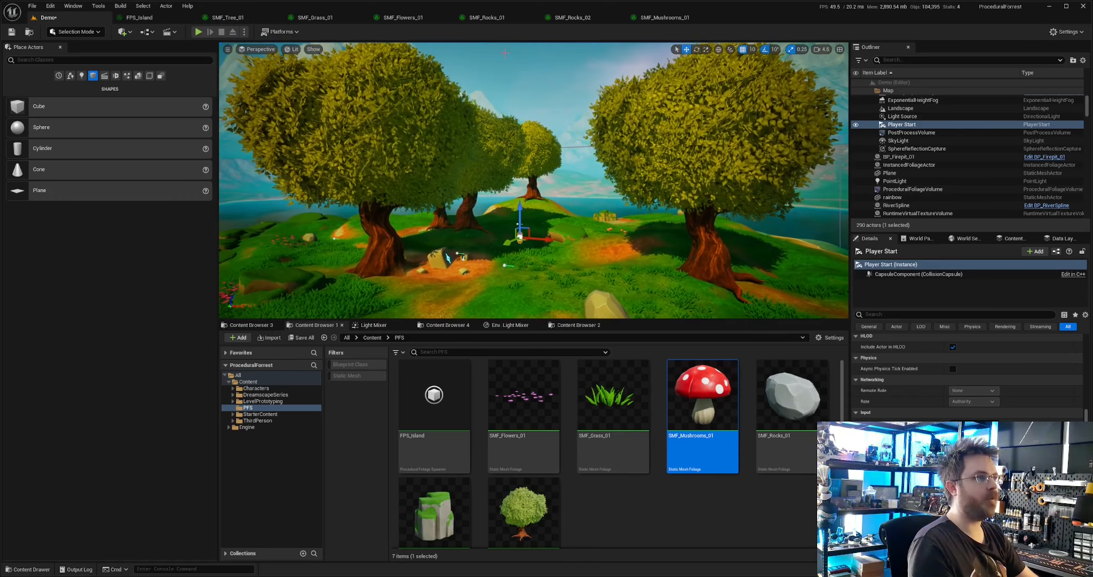
- Play the level and run the character through the grass to a tree trunk to test its collision, then stop
{"action": "left_click", "coordinate": [198, 32]}
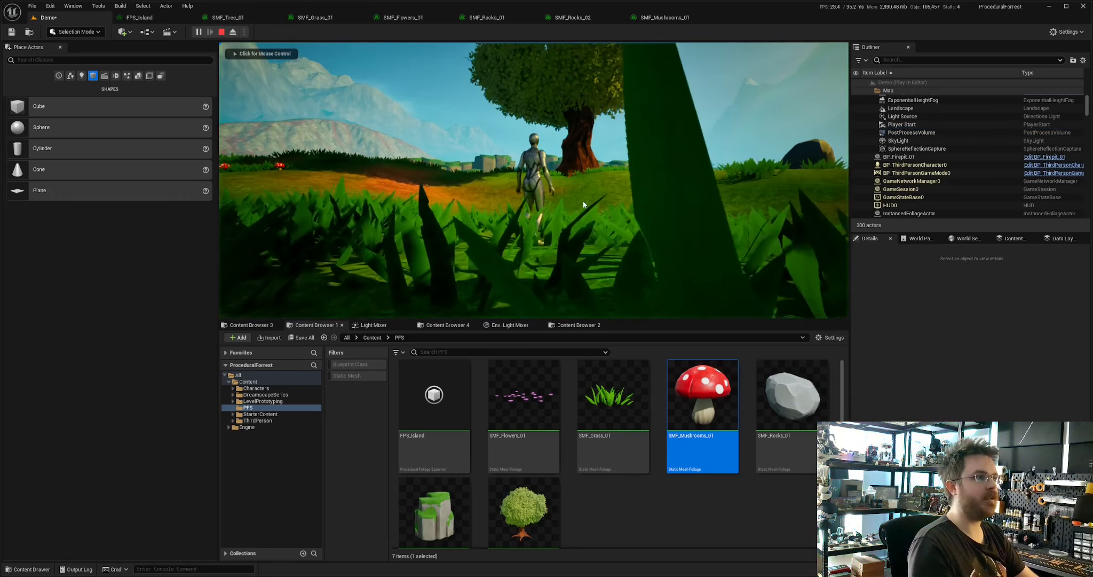
{"action": "key", "text": "d"}
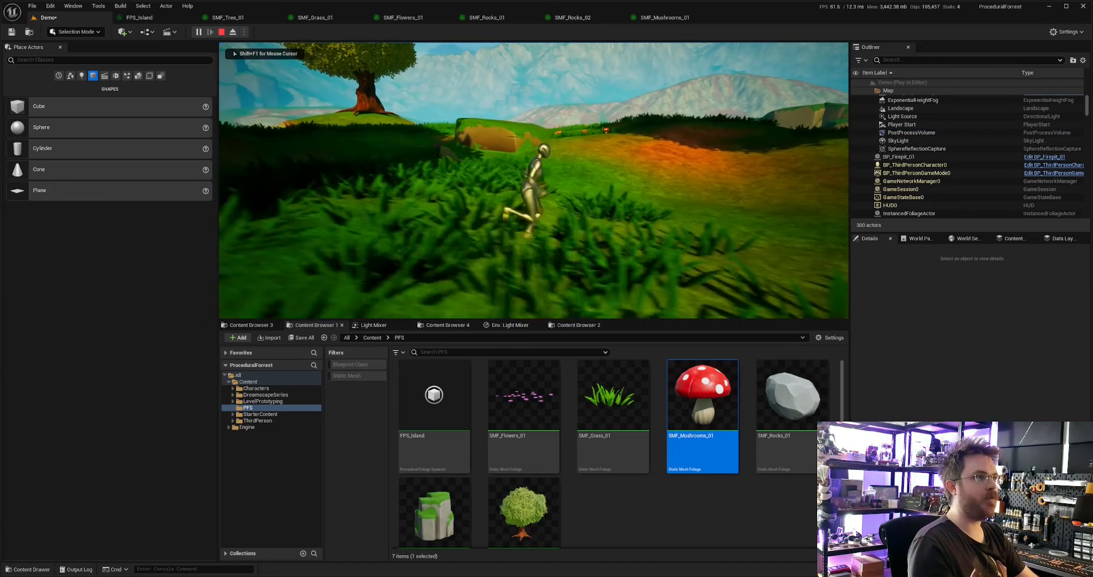
{"action": "key", "text": "w"}
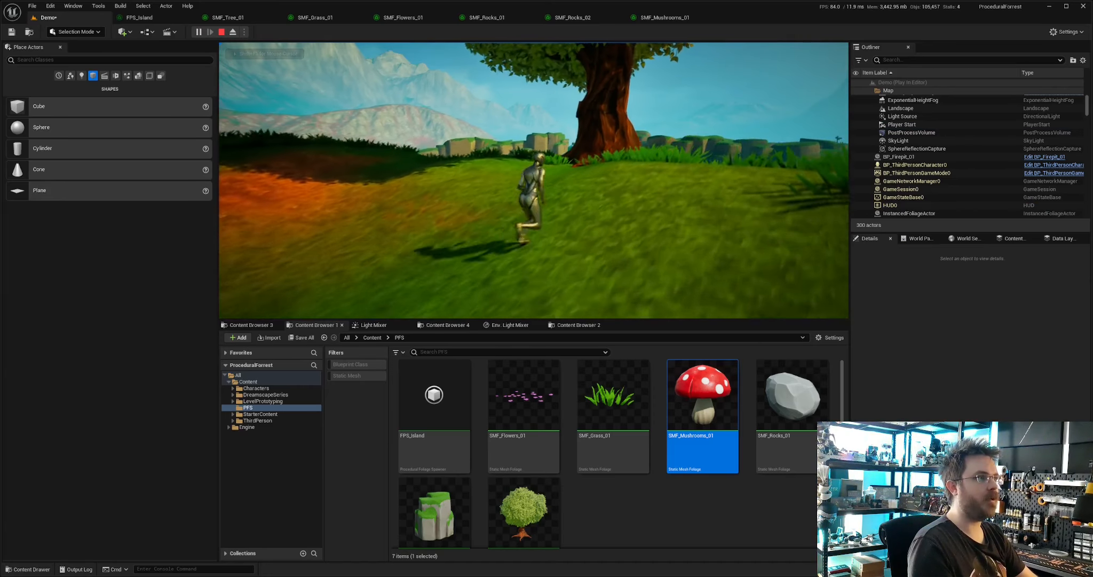
{"action": "key", "text": "w"}
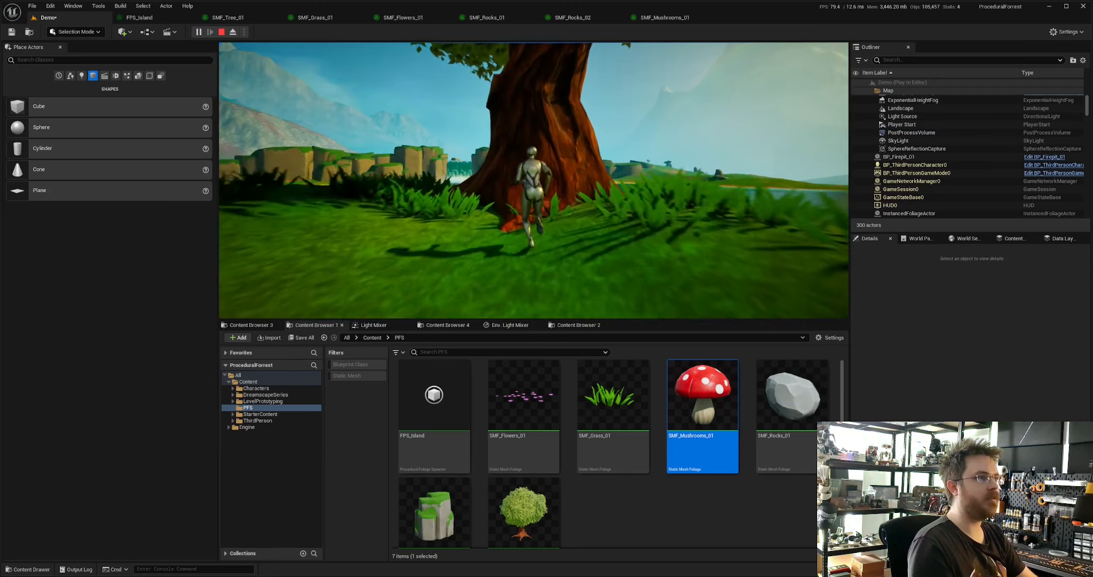
{"action": "key", "text": "a"}
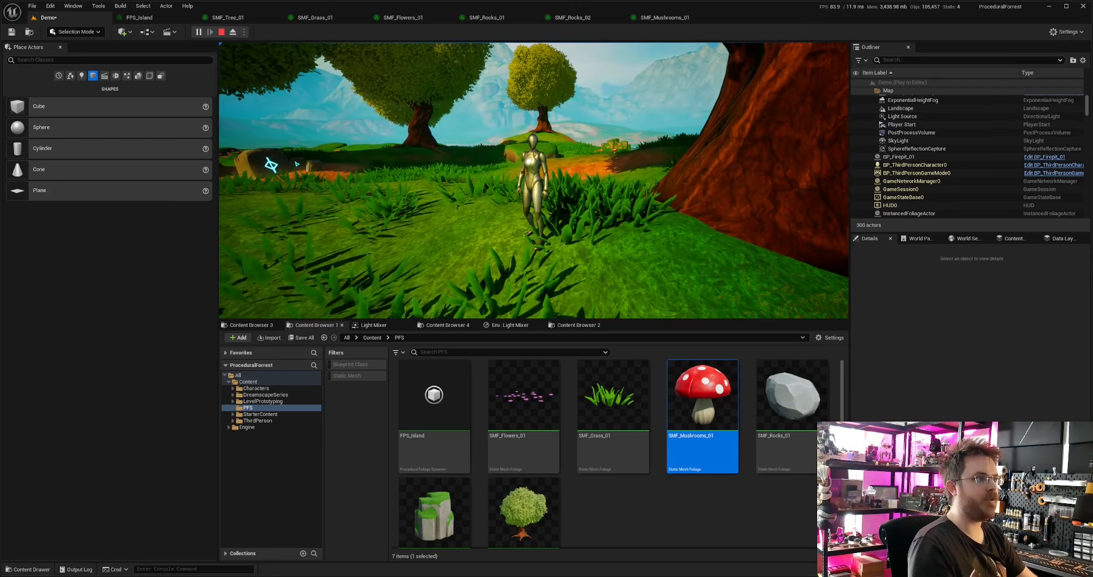
{"action": "key", "text": "Escape"}
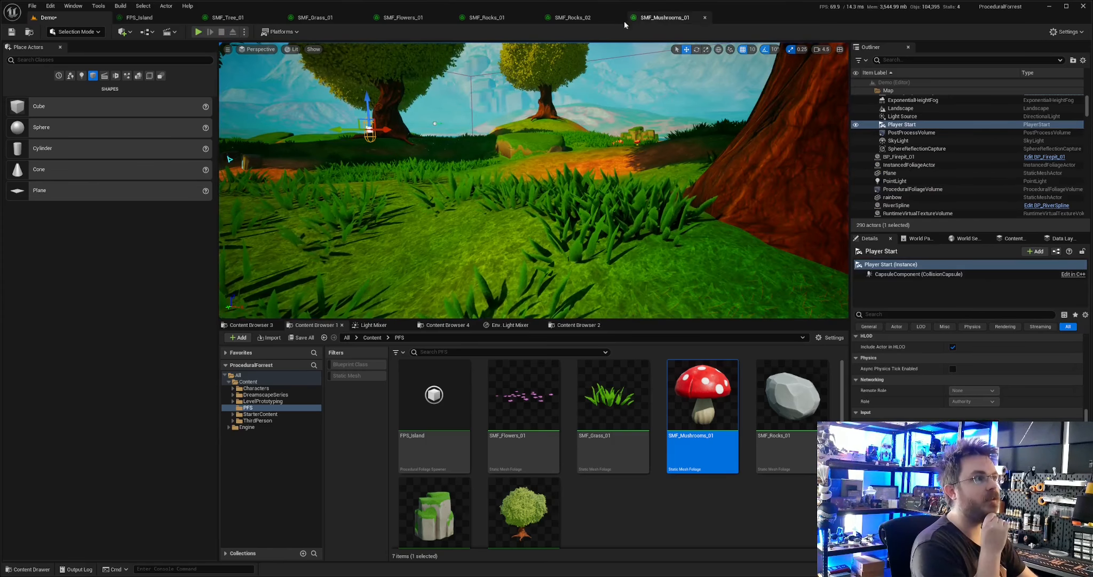
- Set SMF_Tree_01's Collision Presets to BlockAll and check the preset's collision responses
{"action": "left_click", "coordinate": [224, 17]}
{"action": "scroll", "coordinate": [363, 273], "scroll_direction": "down", "scroll_amount": 10}
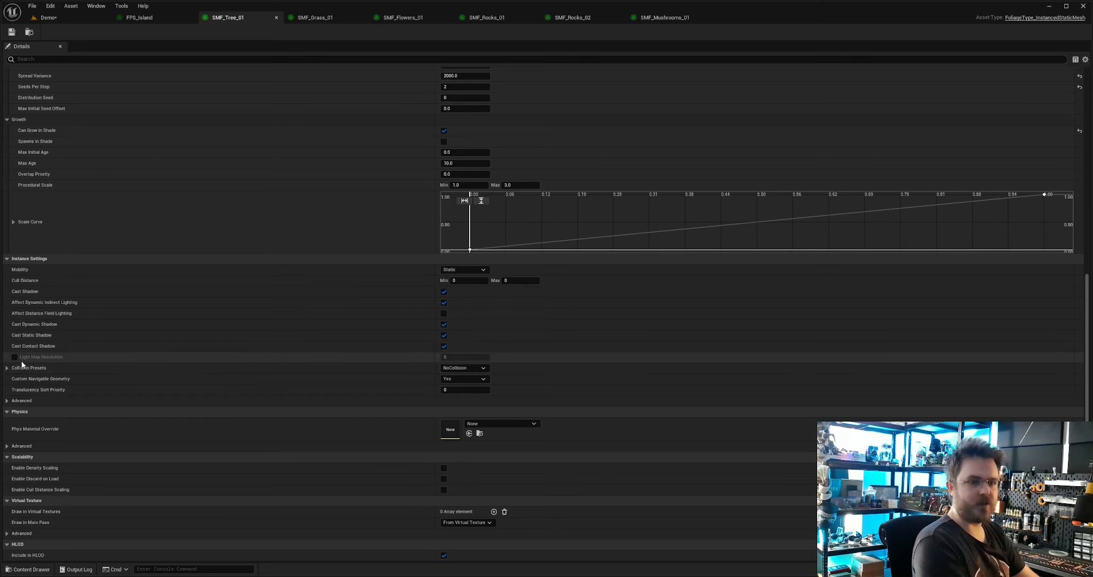
{"action": "left_click", "coordinate": [467, 390]}
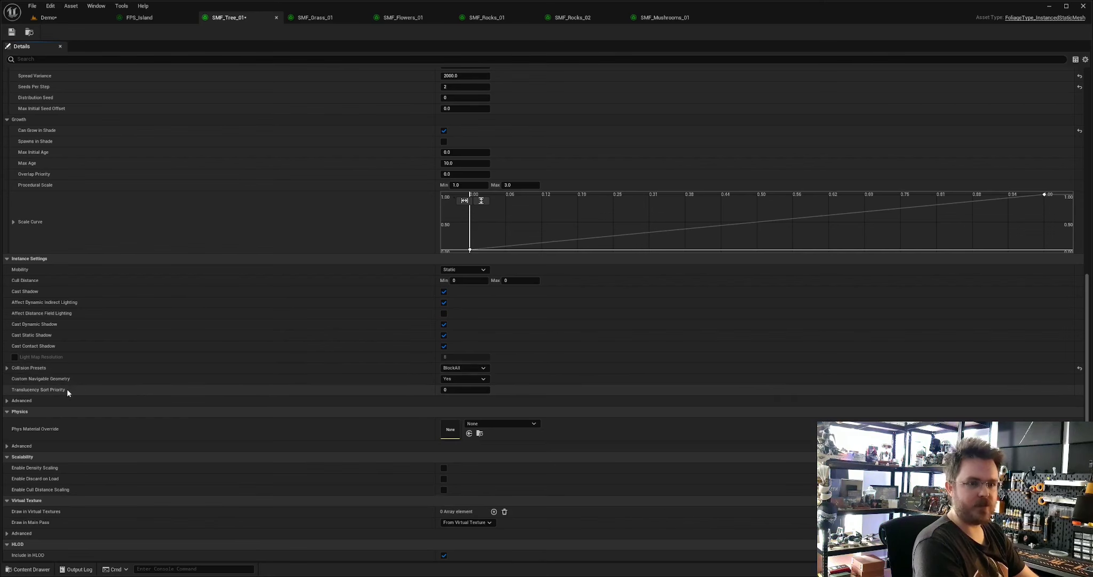
{"action": "left_click", "coordinate": [6, 367]}
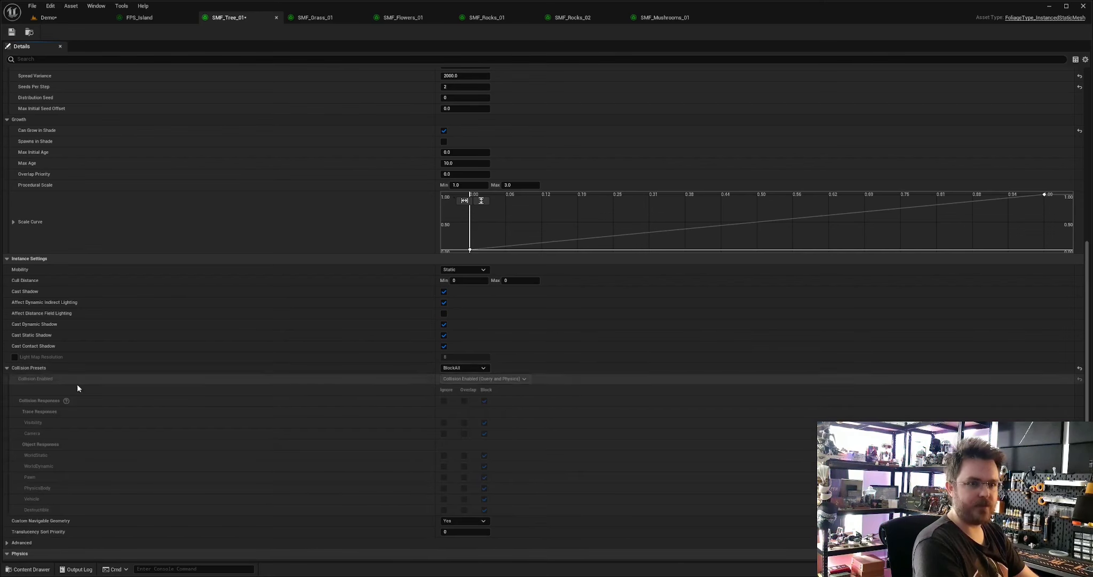
{"action": "left_click", "coordinate": [7, 367]}
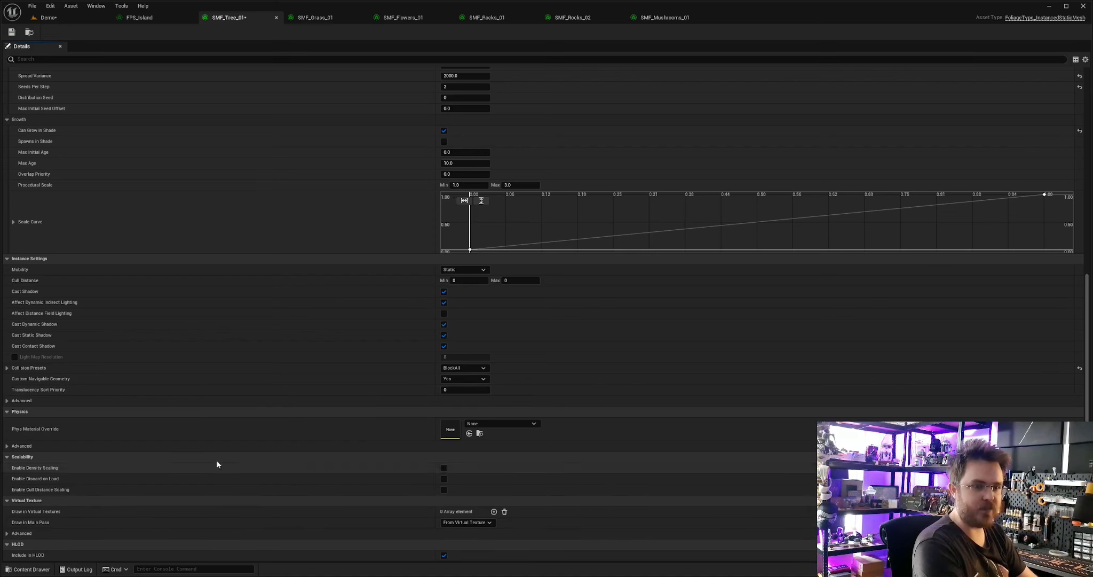
- Play the Demo level again, run the character against the tree trunk to test the new collision, and stop
{"action": "left_click", "coordinate": [66, 18]}
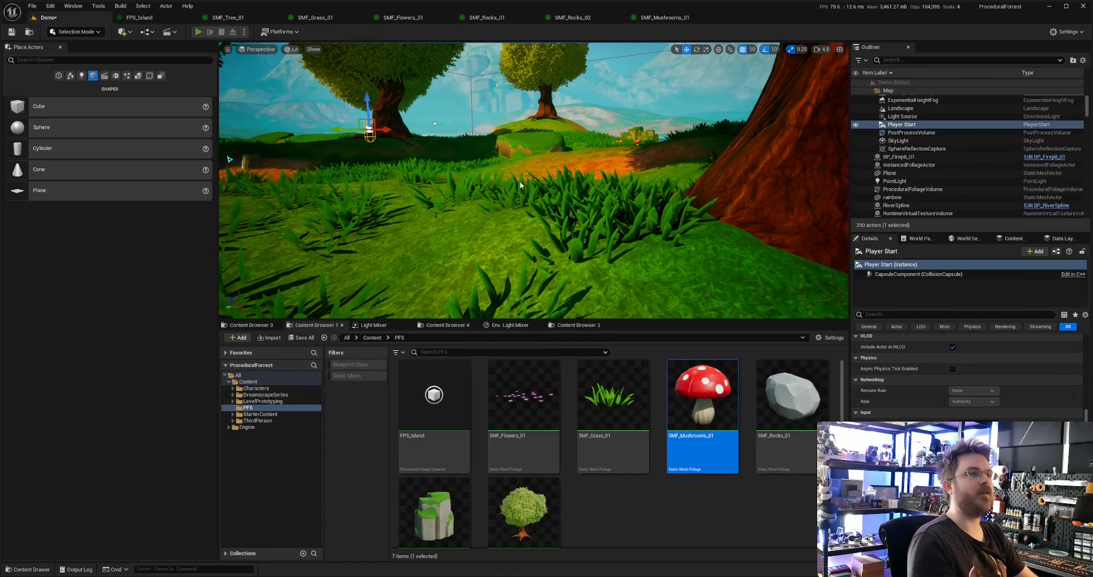
{"action": "key", "text": "alt+p"}
{"action": "key", "text": "w"}
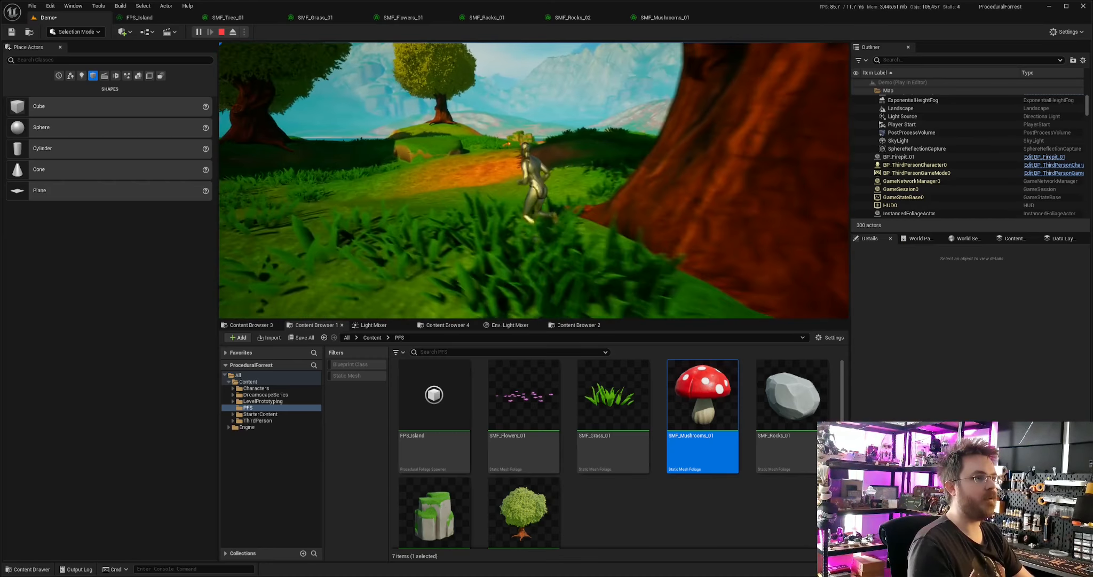
{"action": "key", "text": "Escape"}
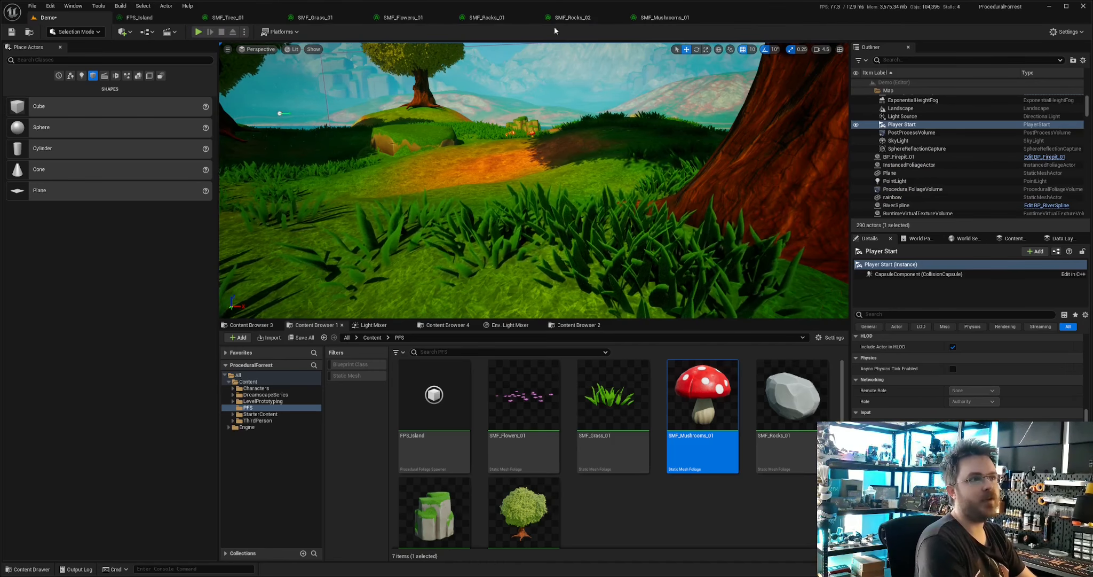
- Lower SMF_Grass_01's minimum Procedural Scale to about 0.6 and save the foliage type
{"action": "left_click", "coordinate": [312, 20]}
{"action": "scroll", "coordinate": [360, 279], "scroll_direction": "down", "scroll_amount": 2}
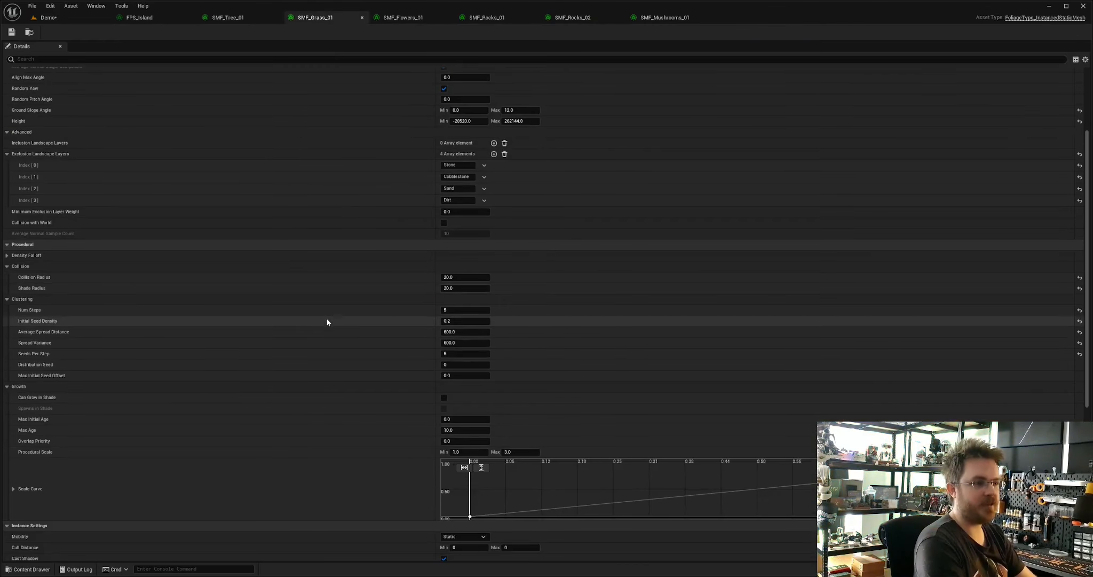
{"action": "scroll", "coordinate": [322, 322], "scroll_direction": "down", "scroll_amount": 2}
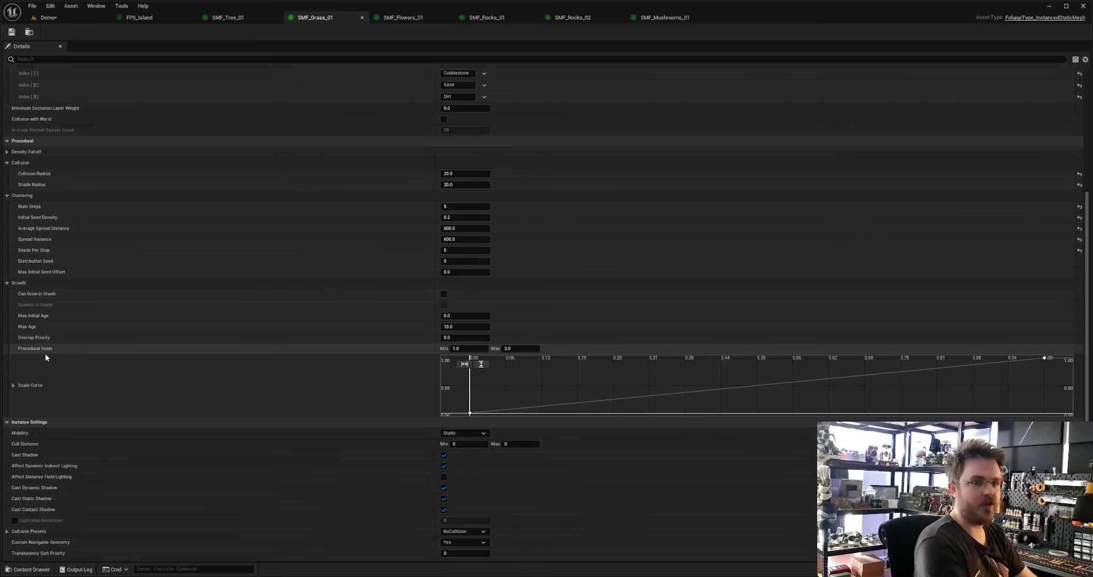
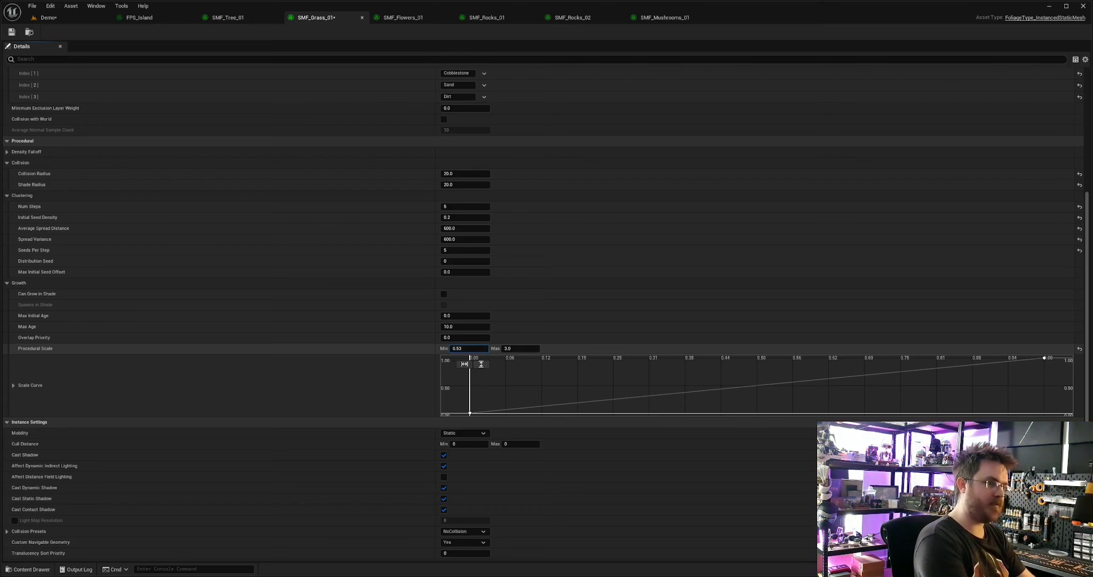
{"action": "left_click", "coordinate": [506, 347]}
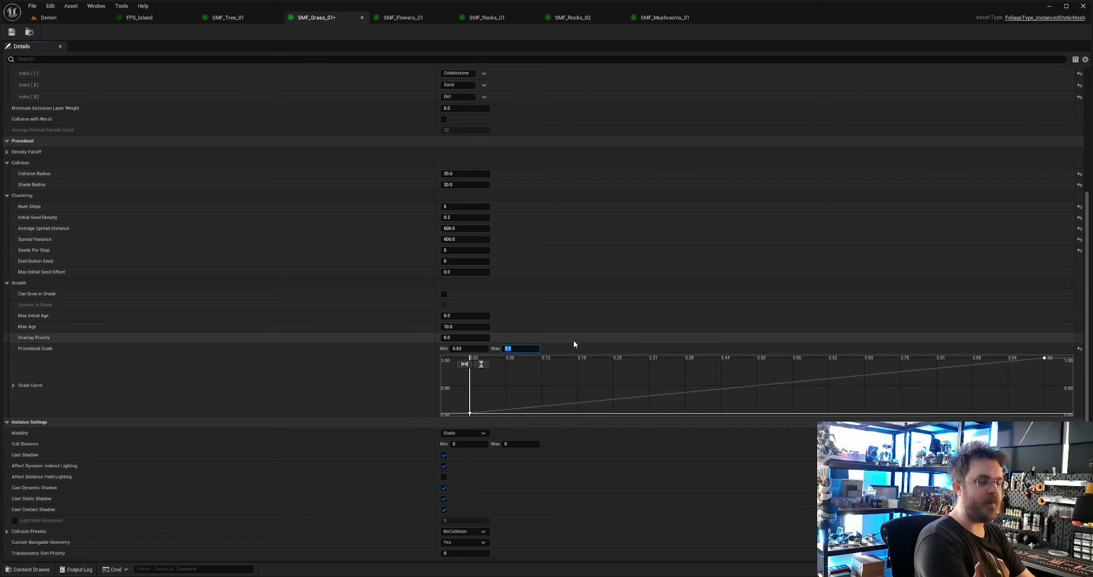
{"action": "left_click", "coordinate": [11, 31]}
- Select the island's ProceduralFoliageVolume in the Demo level, resimulate its foliage, and inspect the regenerated grass
{"action": "left_click", "coordinate": [42, 19]}
{"action": "mouse_move", "coordinate": [754, 128]}
{"action": "right_mouse_down"}
{"action": "mouse_move", "coordinate": [625, 117]}
{"action": "mouse_move", "coordinate": [625, 227]}
{"action": "right_mouse_up"}
{"action": "left_click", "coordinate": [624, 124]}
{"action": "scroll", "coordinate": [969, 377], "scroll_direction": "down", "scroll_amount": 5}
{"action": "scroll", "coordinate": [969, 376], "scroll_direction": "down", "scroll_amount": 3}
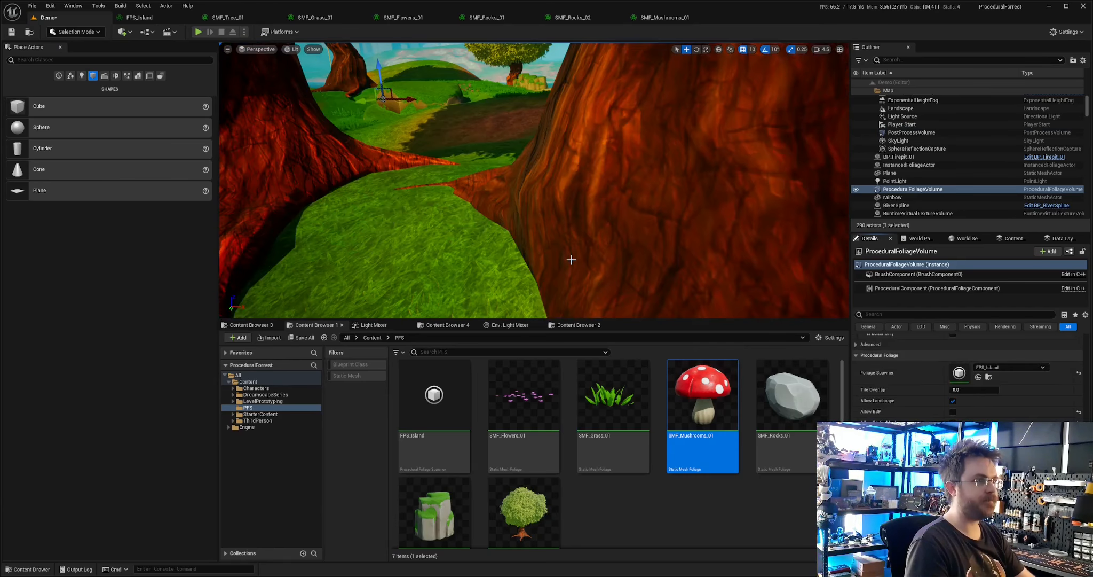
{"action": "right_click_drag", "start_coordinate": [571, 259], "coordinate": [481, 256]}
{"action": "mouse_move", "coordinate": [562, 235]}
{"action": "right_mouse_down"}
{"action": "mouse_move", "coordinate": [582, 265]}
{"action": "mouse_move", "coordinate": [562, 235]}
{"action": "right_mouse_up"}
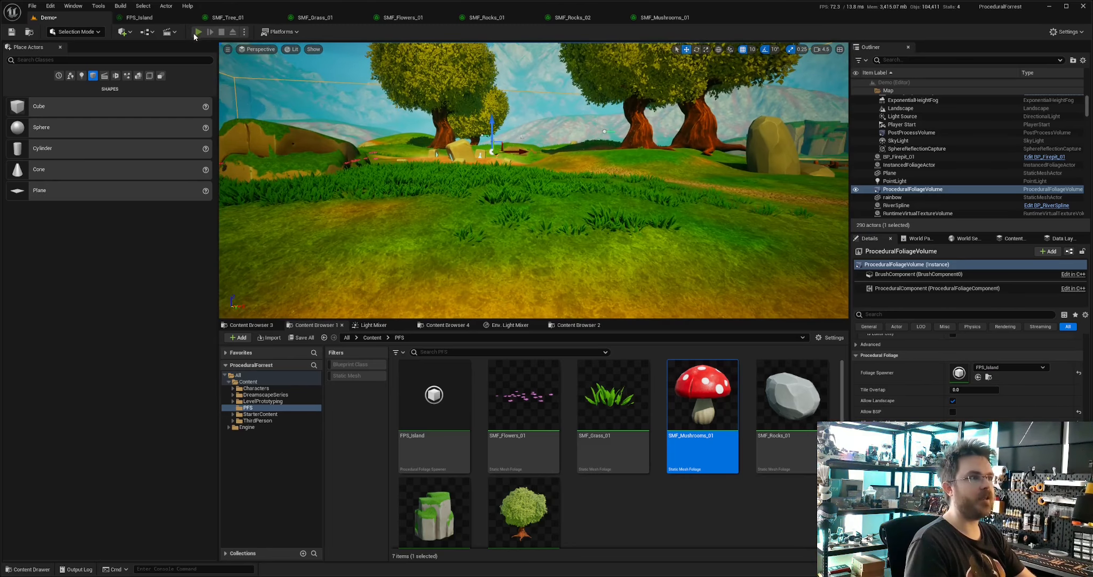
- Play the level and run the character past the rocks, flowers and trees to check the grass height, then stop
{"action": "left_click", "coordinate": [197, 33]}
{"action": "key", "text": "w"}
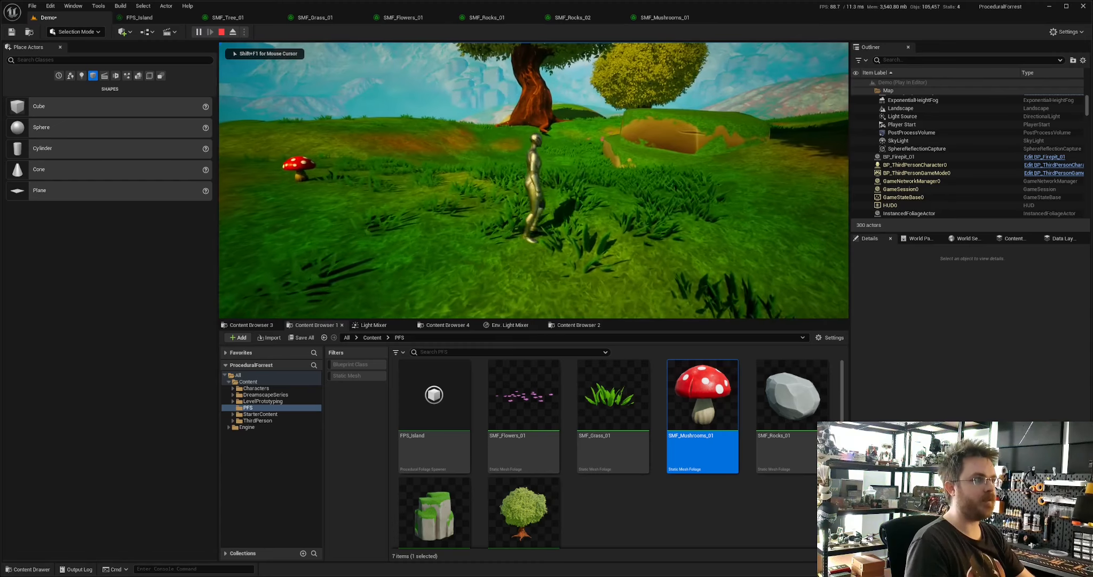
{"action": "key", "text": "w"}
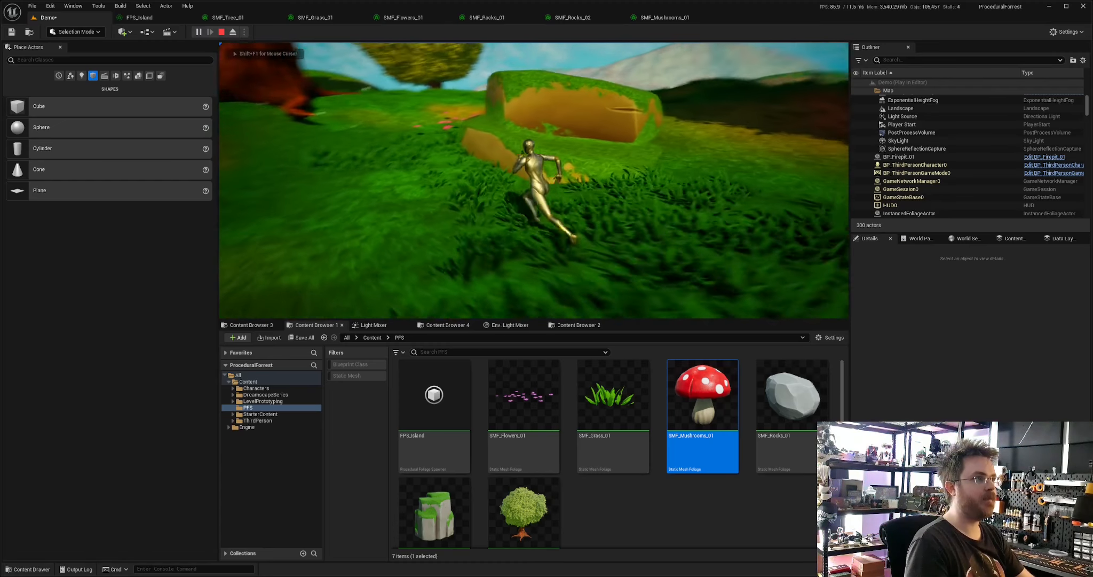
{"action": "key", "text": "w"}
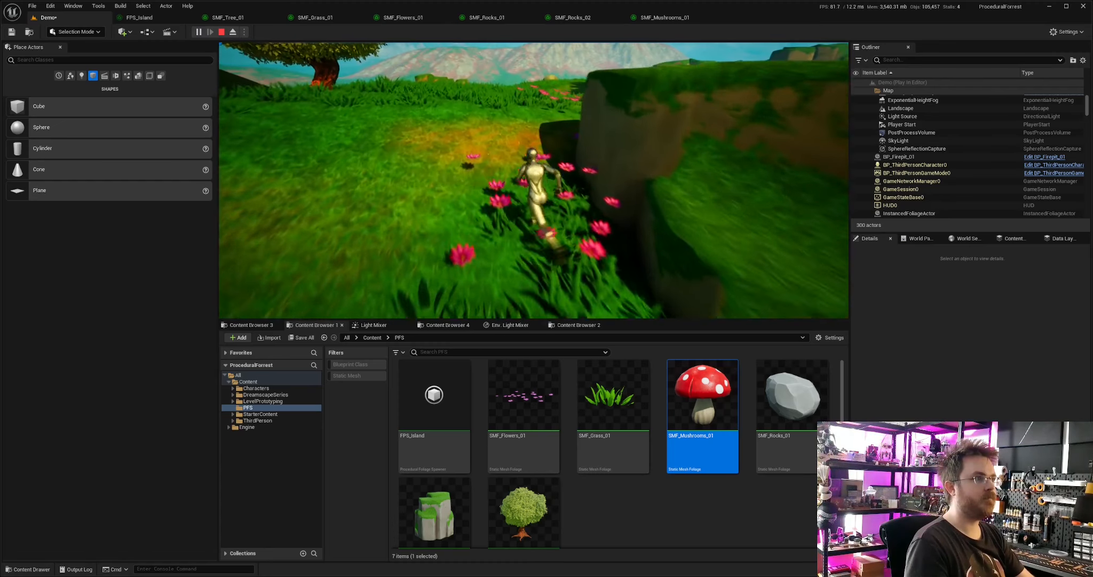
{"action": "key", "text": "w"}
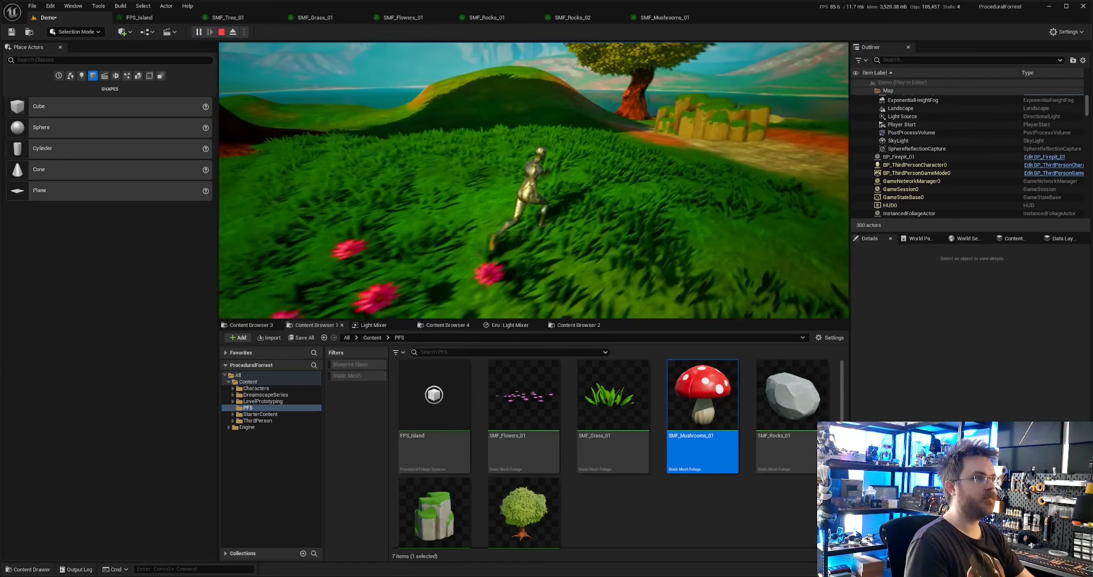
{"action": "key", "text": "w"}
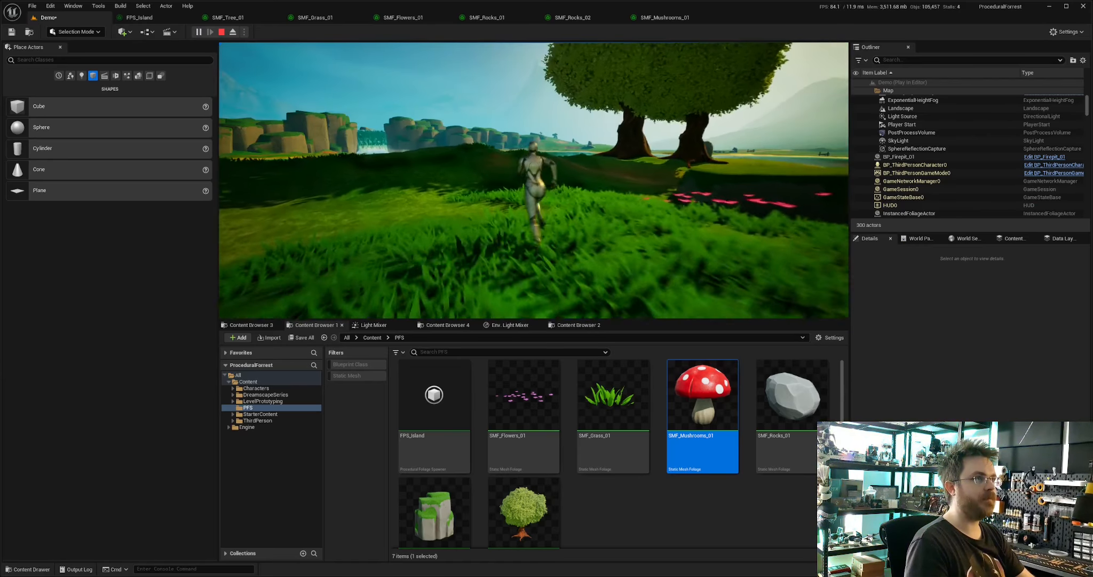
{"action": "key", "text": "w"}
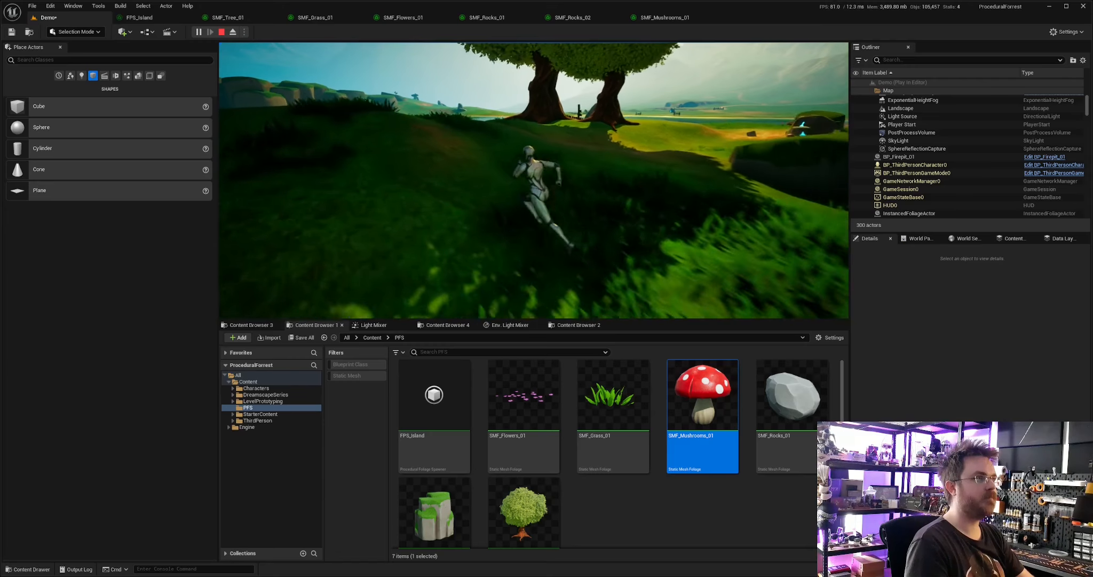
{"action": "key", "text": "w"}
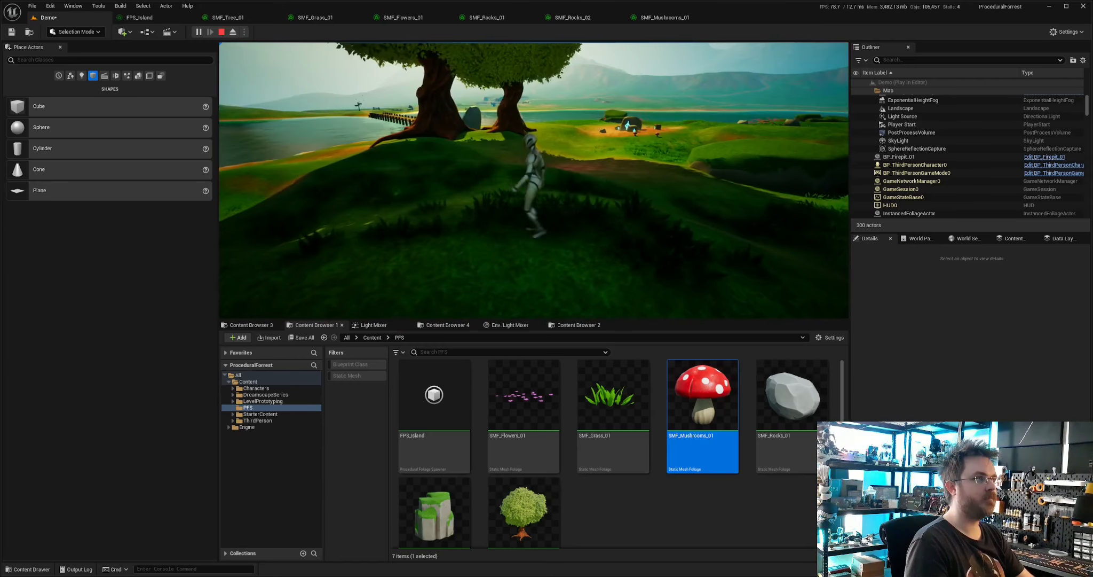
{"action": "key", "text": "Escape"}
- Duplicate the ProceduralFoliageVolume, place the copy over the mainland beyond the bridge, and generate foliage there
{"action": "right_click_drag", "start_coordinate": [534, 182], "coordinate": [534, 245]}
{"action": "key", "text": "s"}
{"action": "right_click_drag", "start_coordinate": [441, 189], "coordinate": [465, 208]}
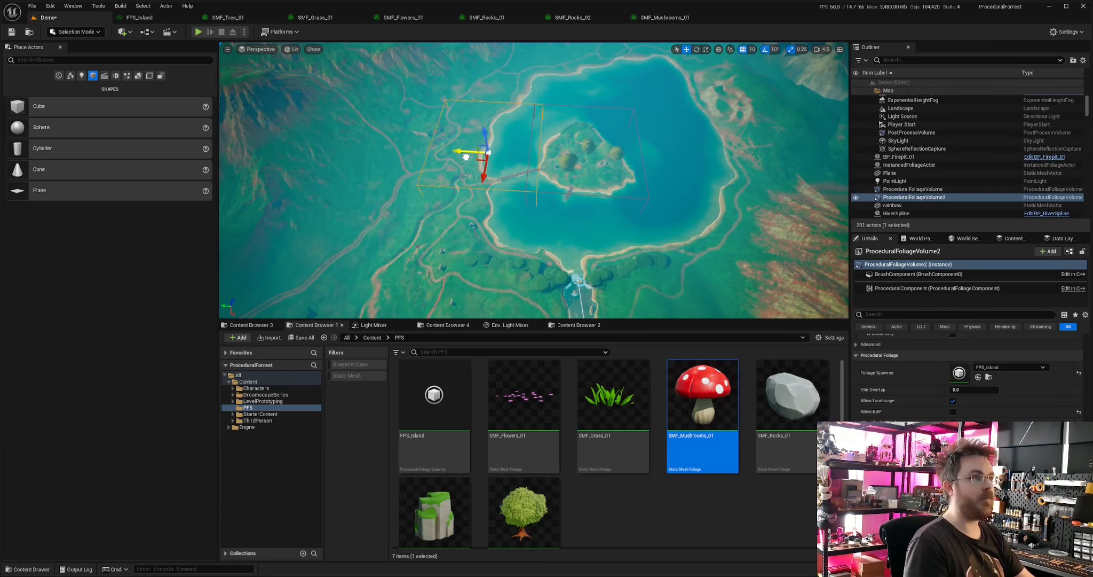
{"action": "right_click_drag", "start_coordinate": [466, 156], "coordinate": [477, 176]}
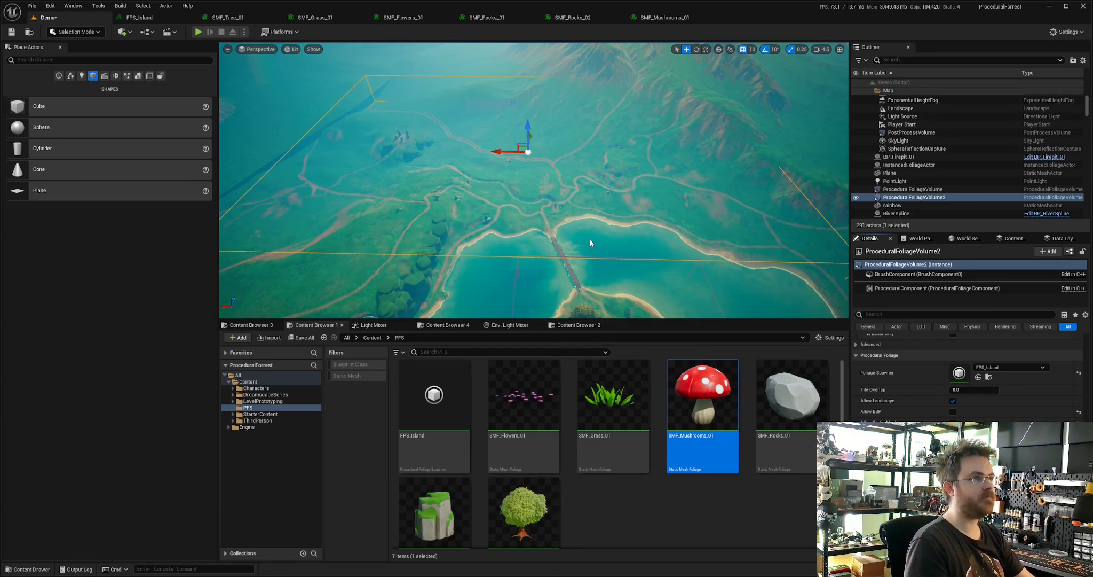
{"action": "key", "text": "w"}
{"action": "right_click_drag", "start_coordinate": [592, 234], "coordinate": [633, 168]}
{"action": "mouse_move", "coordinate": [604, 237]}
{"action": "right_mouse_down"}
{"action": "mouse_move", "coordinate": [545, 230]}
{"action": "mouse_move", "coordinate": [538, 241]}
{"action": "mouse_move", "coordinate": [610, 241]}
{"action": "right_mouse_up"}
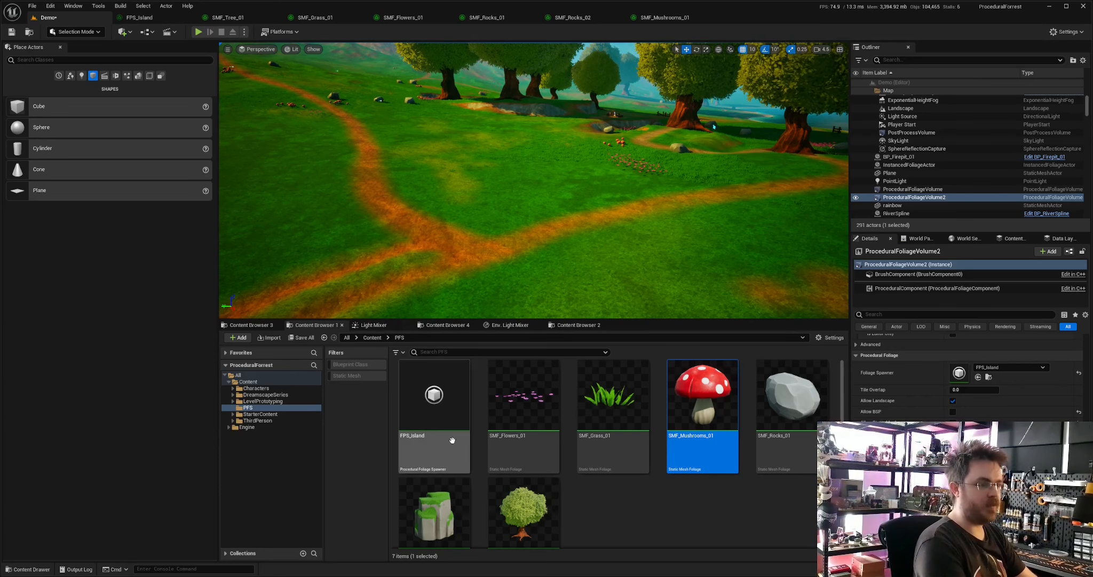
- Duplicate the FPS_Island spawner as FPS_Mountain and the SMF_Grass_01 foliage type as SMF_Grass_01_Dense
{"action": "left_click", "coordinate": [435, 414]}
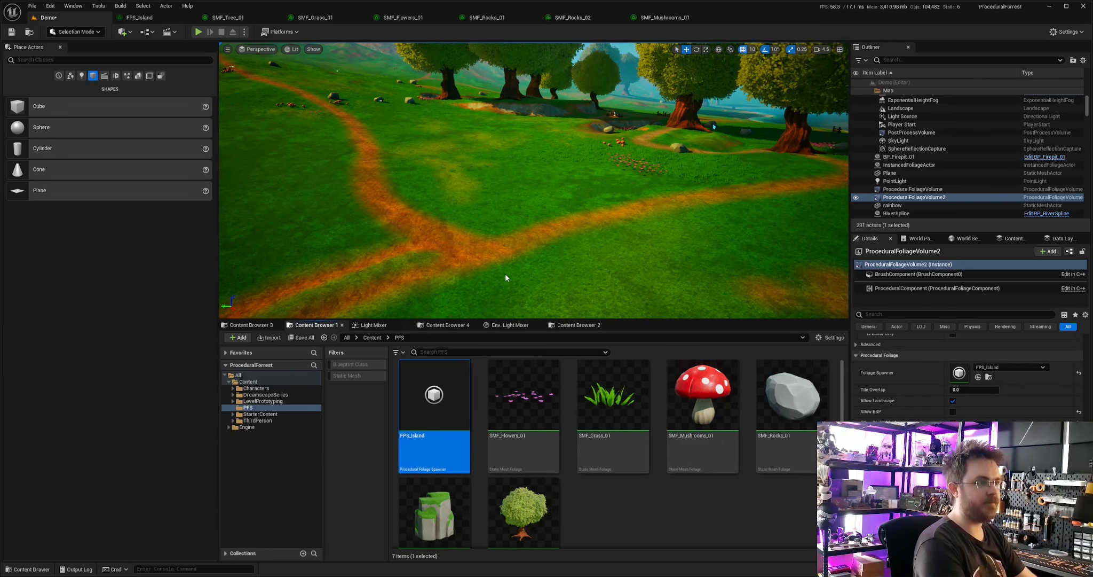
{"action": "key", "text": "ctrl+d"}
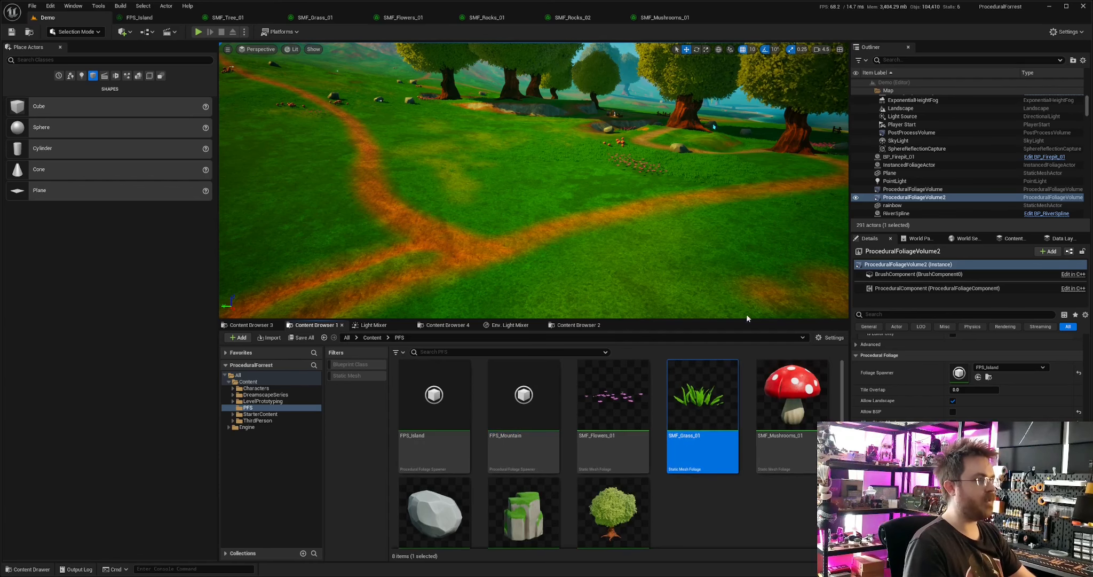
{"action": "key", "text": "ctrl+d"}
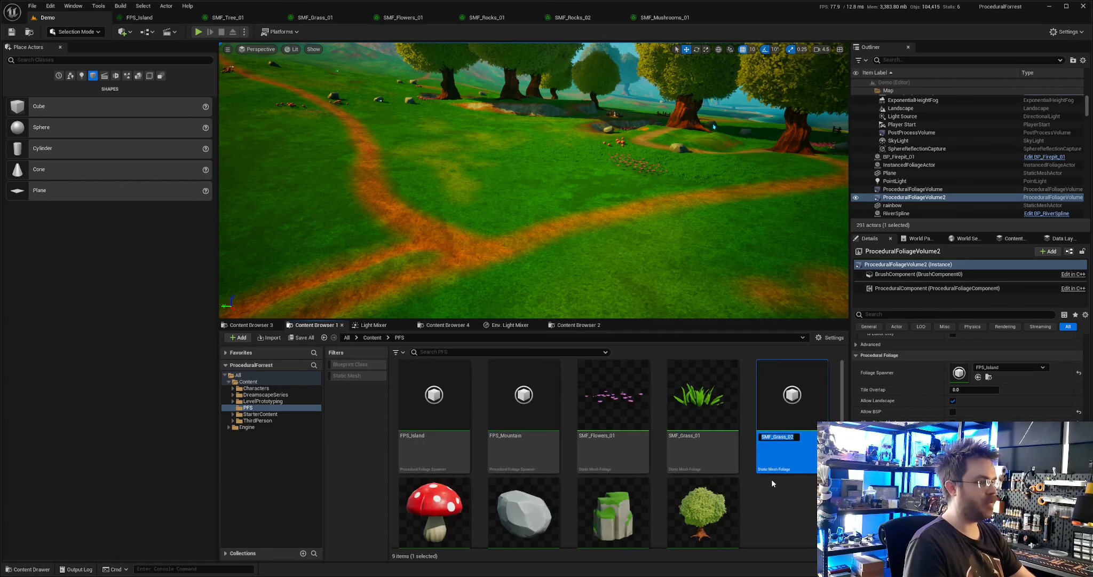
{"action": "key", "text": "BackSpace"}
{"action": "type", "text": "1_De"}
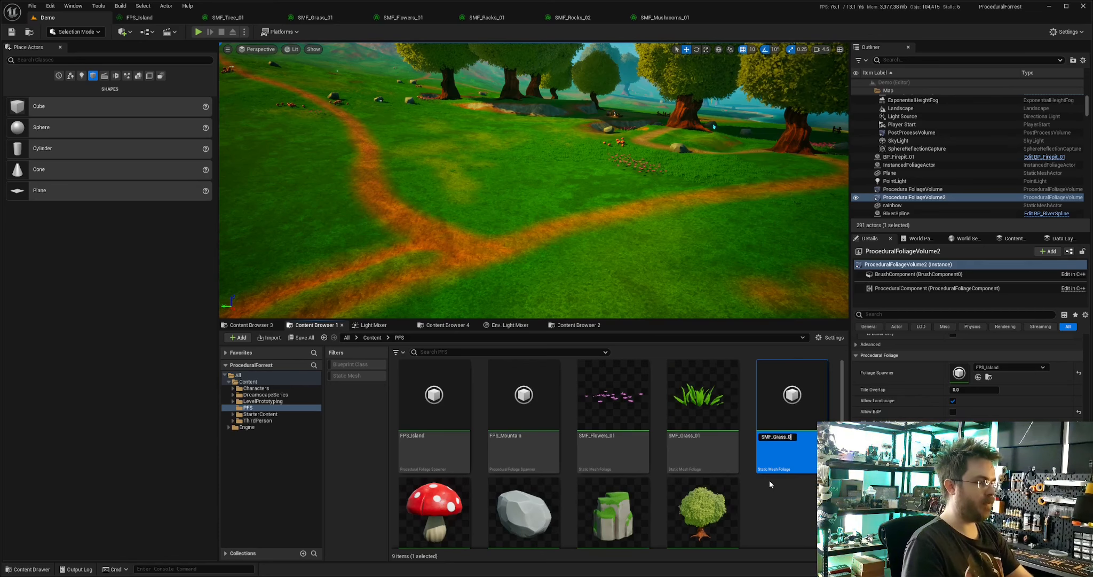
{"action": "type", "text": "nse"}
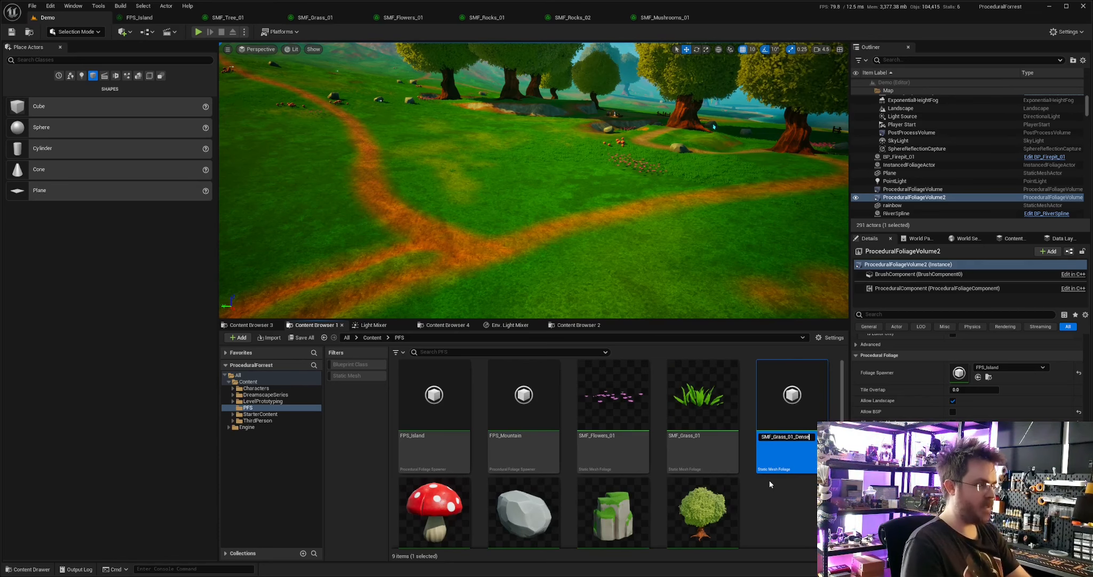
{"action": "key", "text": "Return"}
- Set SMF_Grass_01_Dense's Initial Seed Density to 0.5 and save it
{"action": "key", "text": "w"}
{"action": "right_click_drag", "start_coordinate": [640, 273], "coordinate": [688, 304]}
{"action": "double_click", "coordinate": [785, 374]}
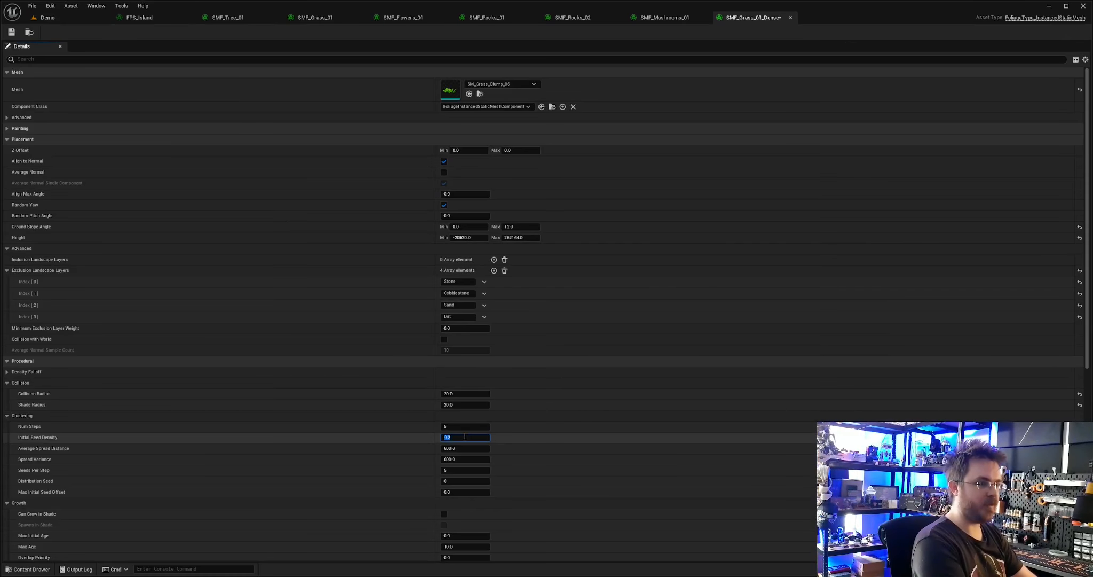
{"action": "left_click", "coordinate": [467, 437]}
{"action": "type", "text": "0."}
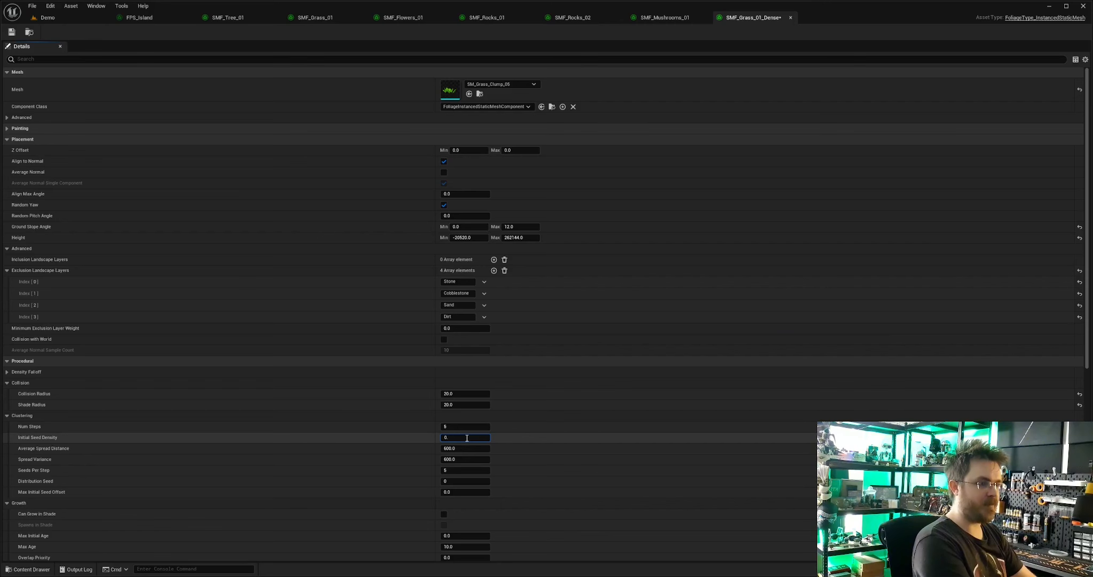
{"action": "type", "text": "5"}
{"action": "key", "text": "Return"}
{"action": "key", "text": "ctrl+s"}
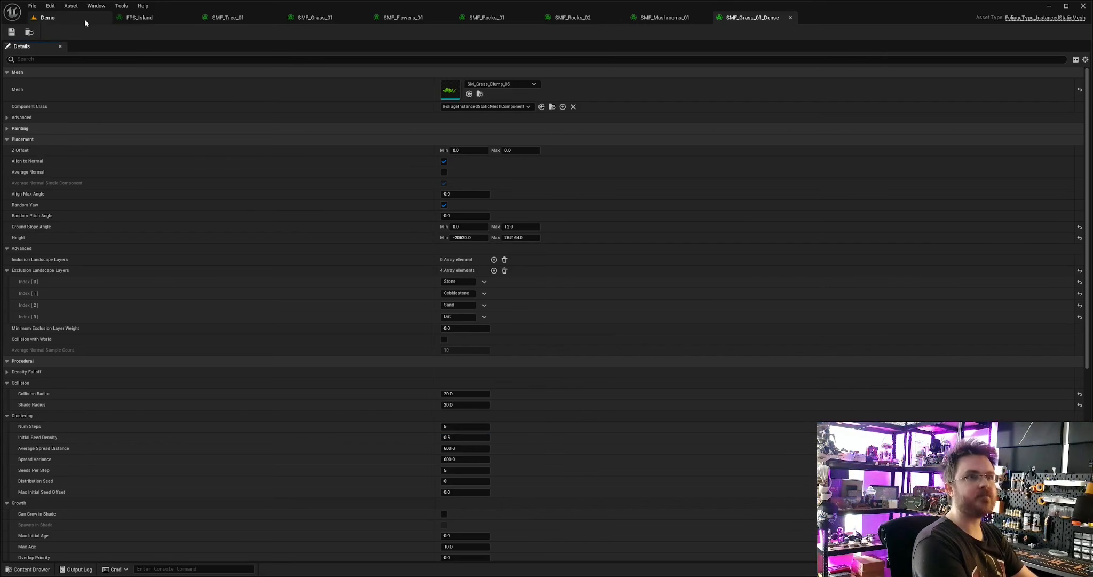
- Replace SMF_Grass_01 with SMF_Grass_01_Dense in FPS_Mountain's Foliage Types
{"action": "left_click", "coordinate": [84, 18]}
{"action": "double_click", "coordinate": [558, 431]}
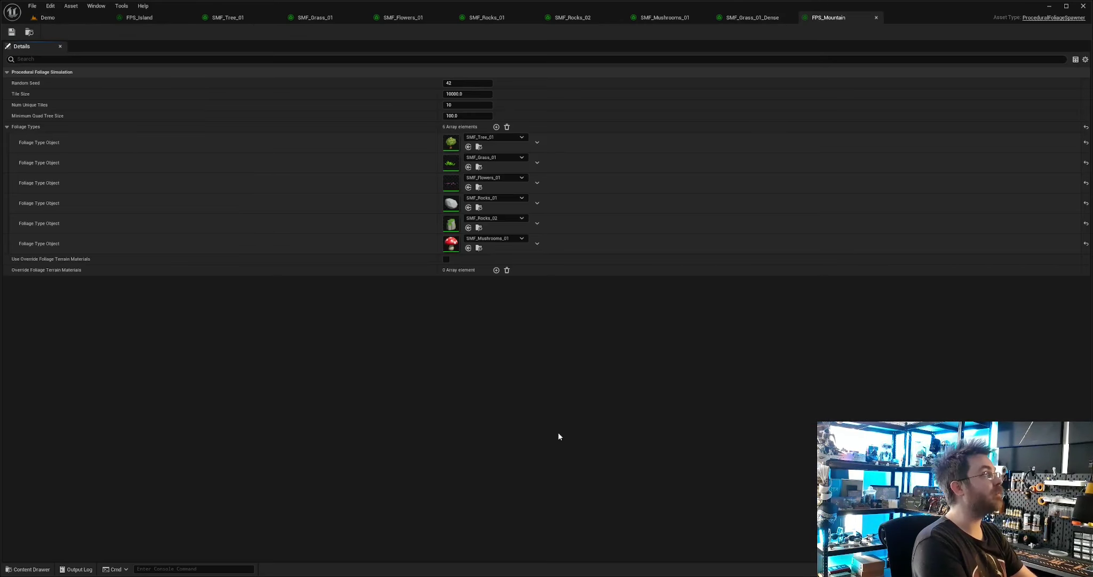
{"action": "left_click", "coordinate": [491, 160]}
{"action": "left_click", "coordinate": [542, 306]}
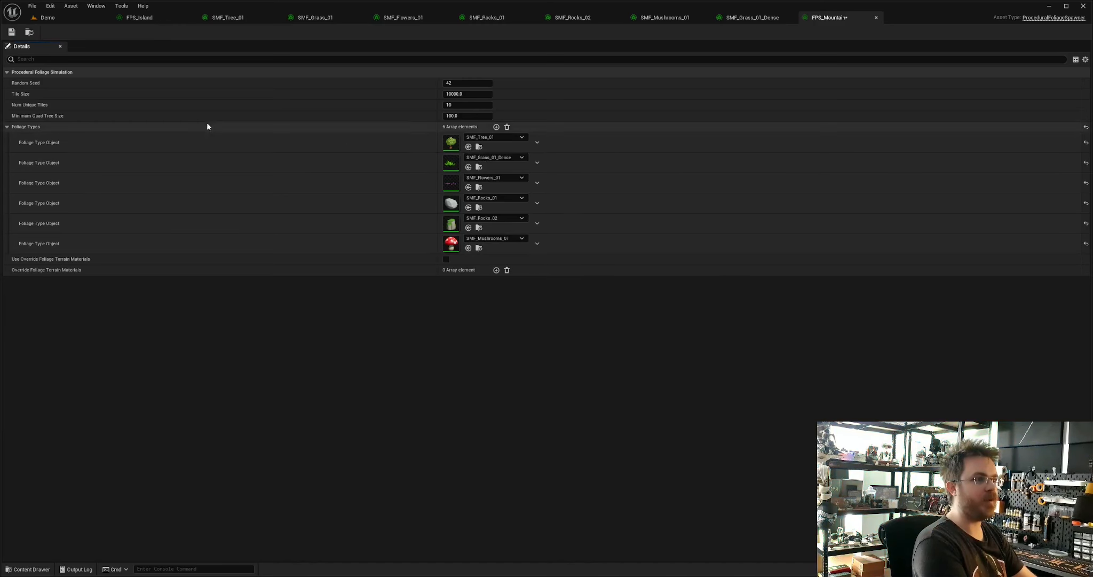
- Assign FPS_Mountain as ProceduralFoliageVolume2's Foliage Spawner in the Demo level and inspect the mainland slopes for grass
{"action": "left_click", "coordinate": [49, 19]}
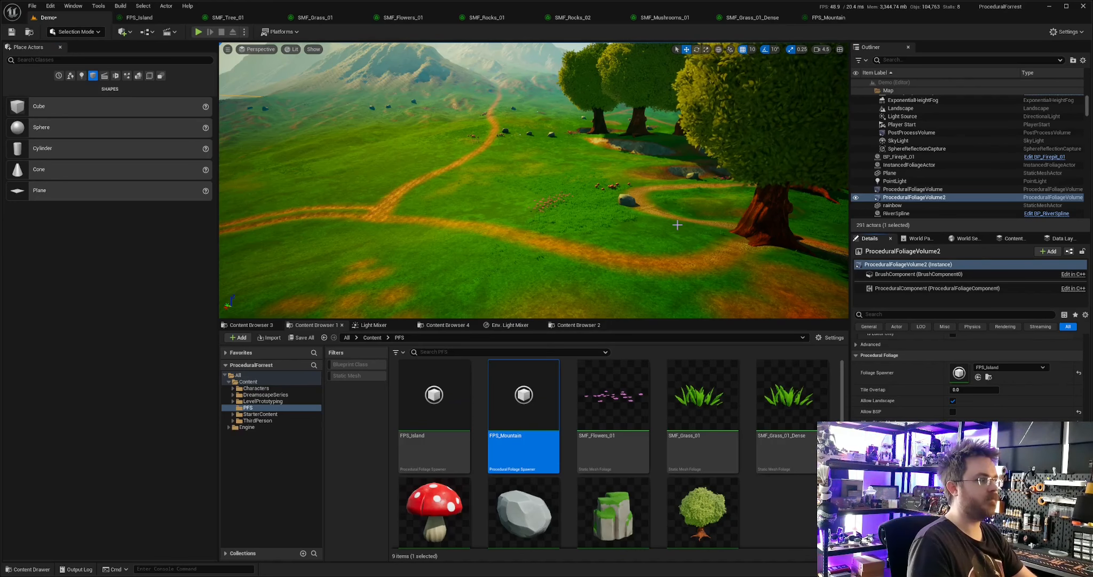
{"action": "right_click_drag", "start_coordinate": [678, 226], "coordinate": [601, 245]}
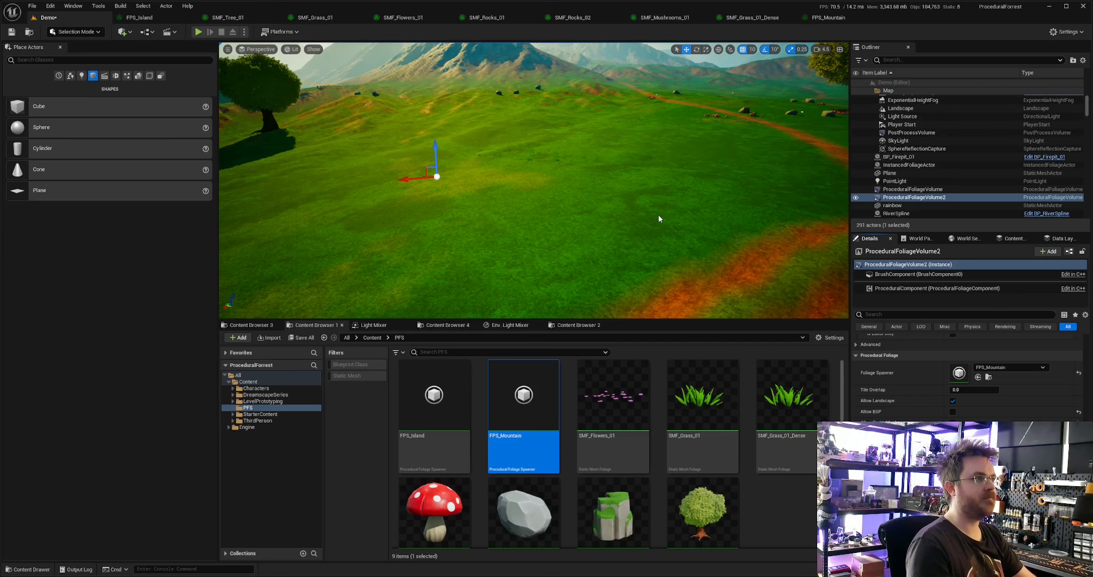
{"action": "right_click_drag", "start_coordinate": [534, 180], "coordinate": [811, 192]}
{"action": "right_click_drag", "start_coordinate": [741, 196], "coordinate": [588, 40]}
{"action": "left_click", "coordinate": [678, 182]}
- Check FPS_Mountain's foliage types, lower SMF_Grass_01_Dense's minimum placement Height to about -40767, and save
{"action": "left_click", "coordinate": [833, 18]}
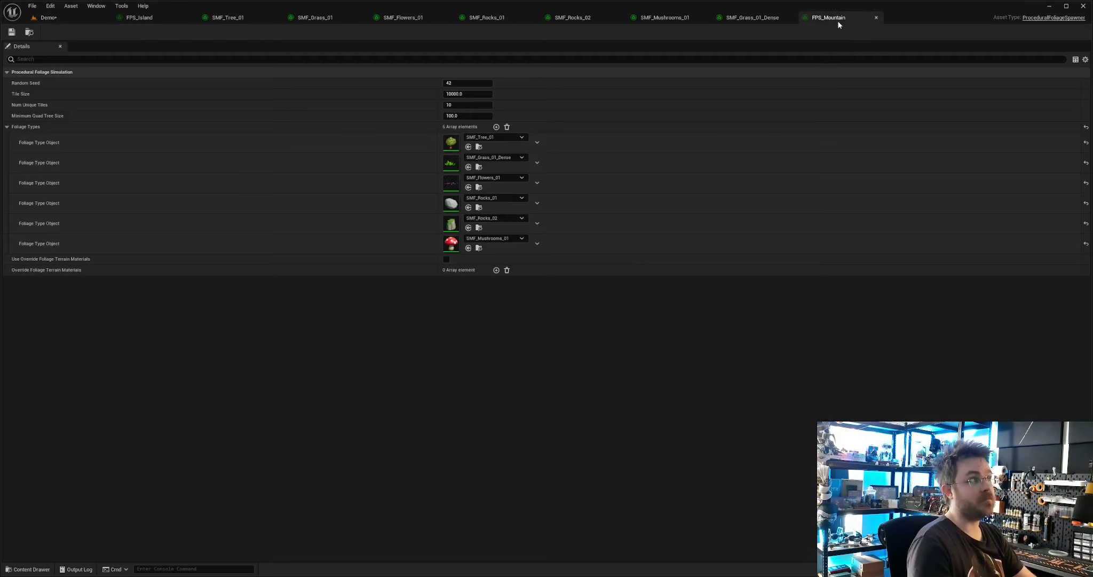
{"action": "left_click", "coordinate": [766, 19]}
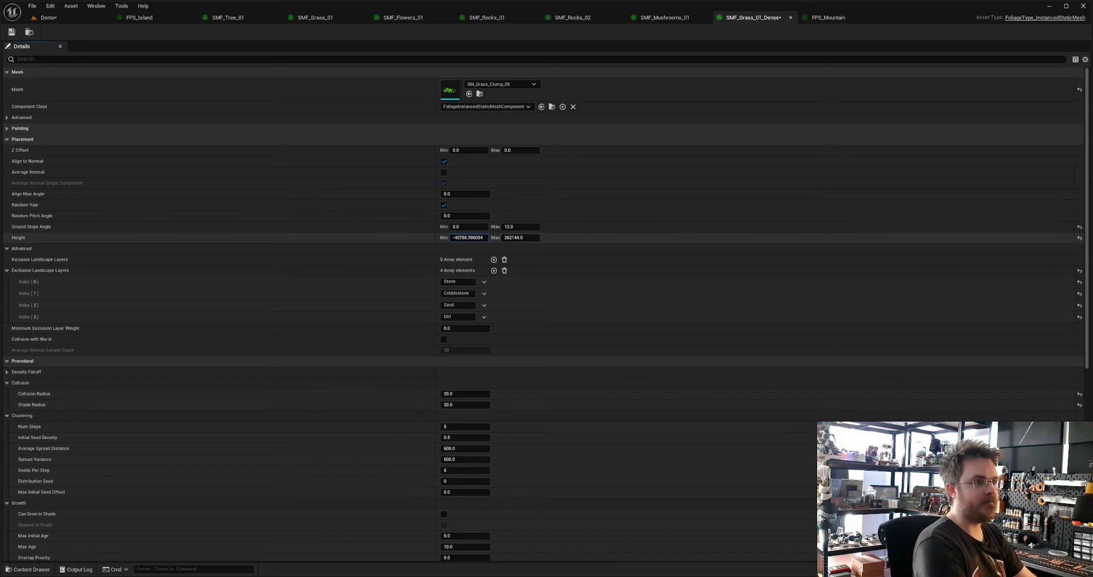
{"action": "left_click_drag", "start_coordinate": [469, 238], "coordinate": [472, 238]}
{"action": "left_click", "coordinate": [15, 33]}
- Select ProceduralFoliageVolume2 over the mainland, increase its brush Z size to about 20979, and resimulate its foliage
{"action": "left_click", "coordinate": [58, 19]}
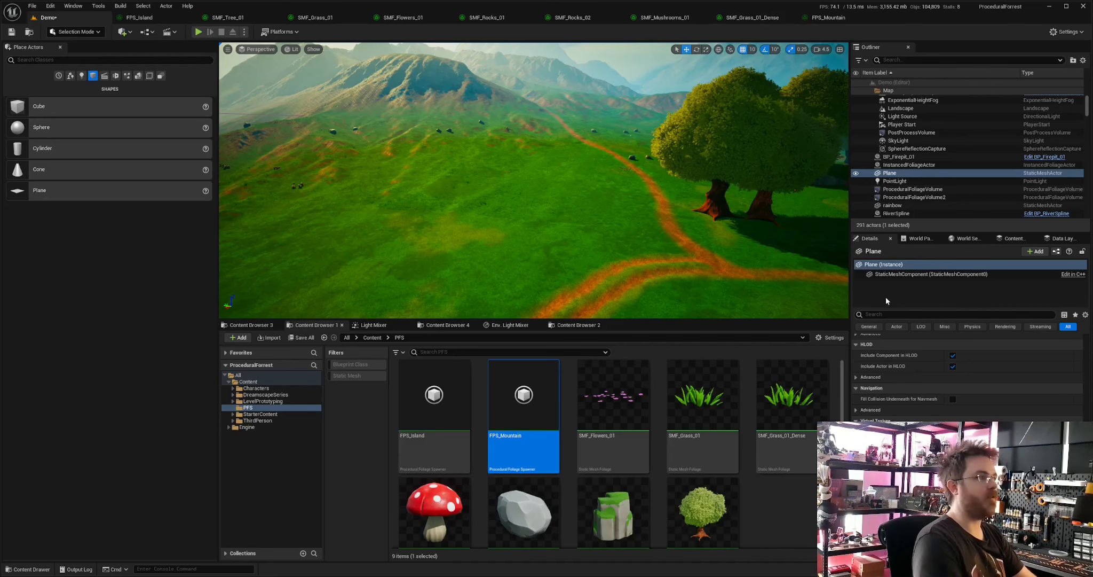
{"action": "right_click_drag", "start_coordinate": [645, 178], "coordinate": [634, 201]}
{"action": "right_click_drag", "start_coordinate": [390, 222], "coordinate": [385, 172]}
{"action": "left_click", "coordinate": [347, 211]}
{"action": "right_click_drag", "start_coordinate": [348, 210], "coordinate": [354, 246]}
{"action": "scroll", "coordinate": [923, 374], "scroll_direction": "down", "scroll_amount": 6}
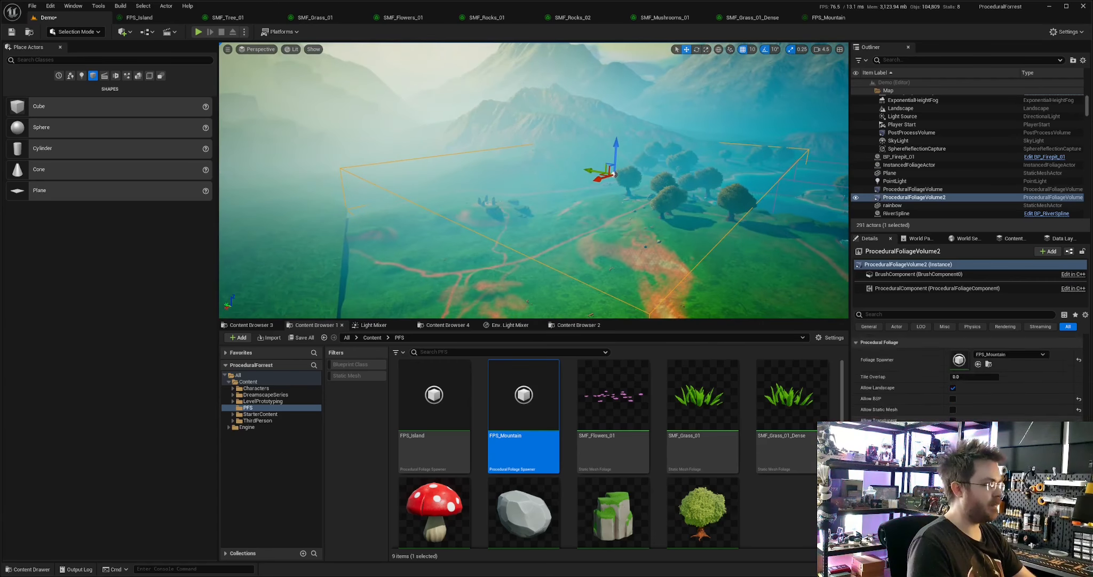
{"action": "scroll", "coordinate": [923, 374], "scroll_direction": "up", "scroll_amount": 8}
{"action": "scroll", "coordinate": [950, 415], "scroll_direction": "down", "scroll_amount": 4}
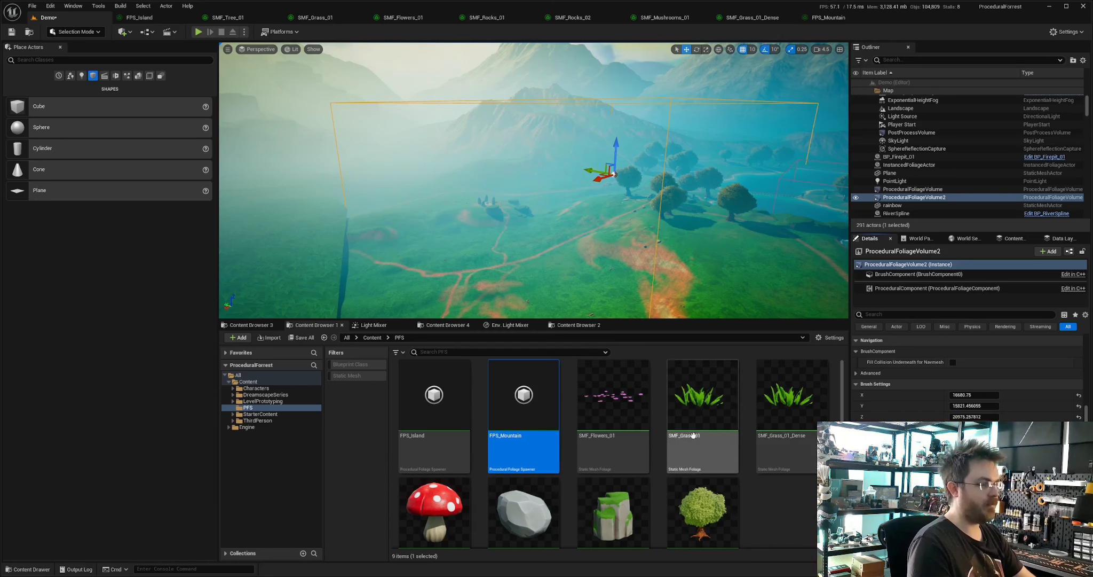
{"action": "scroll", "coordinate": [968, 376], "scroll_direction": "up", "scroll_amount": 1}
{"action": "scroll", "coordinate": [968, 377], "scroll_direction": "up", "scroll_amount": 4}
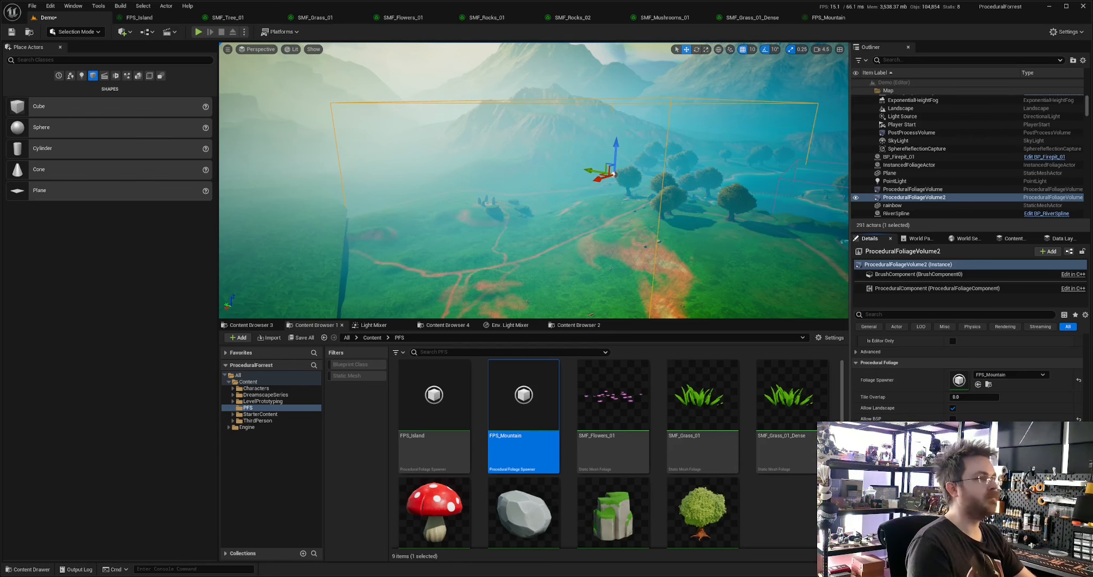
- Fly across the mainland and along the water to examine the regenerated foliage coverage
{"action": "key", "text": "w"}
{"action": "right_click_drag", "start_coordinate": [534, 180], "coordinate": [599, 199]}
{"action": "key", "text": "w"}
{"action": "key", "text": "w"}
{"action": "key", "text": "w"}
{"action": "key", "text": "w"}
{"action": "key", "text": "s"}
{"action": "key", "text": "w"}
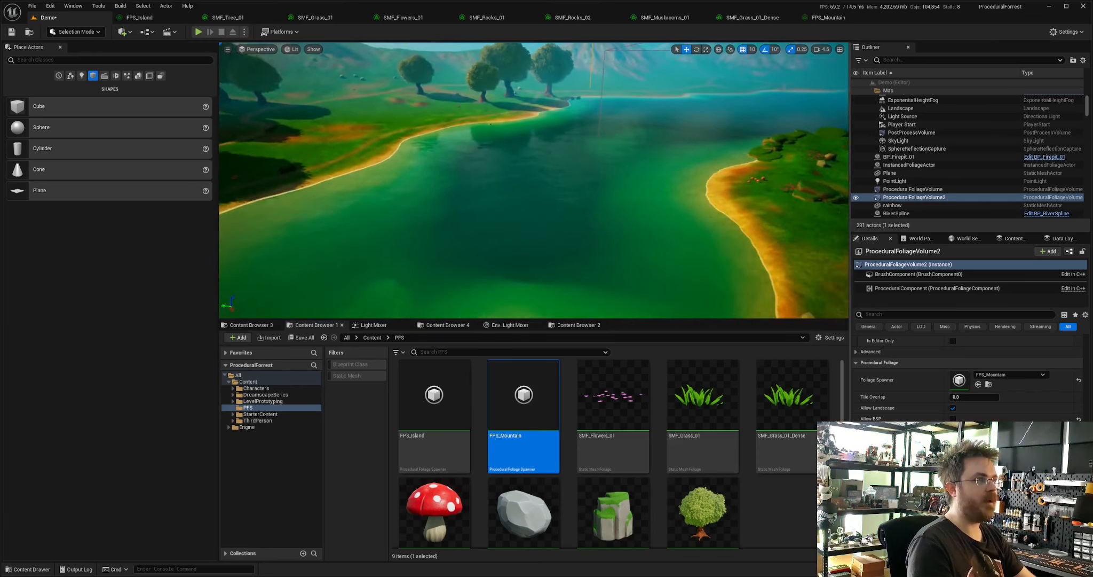
- Switch to landscape painting, select the Sand layer, and compare it with the lakebed and shorelines
{"action": "key", "text": "w"}
{"action": "right_click_drag", "start_coordinate": [454, 175], "coordinate": [458, 184]}
{"action": "key", "text": "shift+2"}
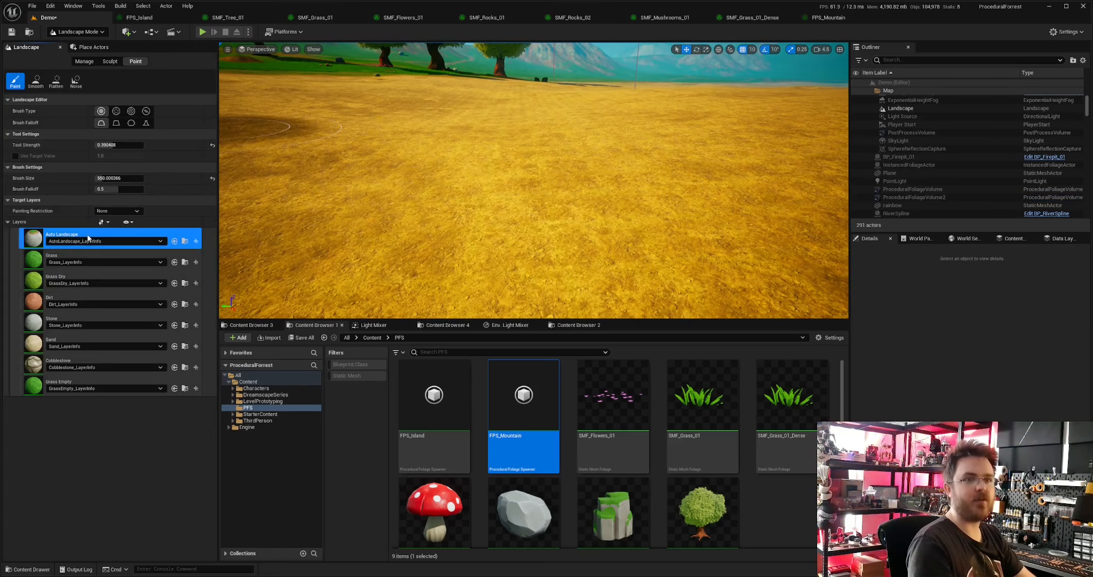
{"action": "left_click", "coordinate": [36, 344]}
{"action": "key", "text": "s"}
{"action": "right_click_drag", "start_coordinate": [478, 202], "coordinate": [470, 217]}
{"action": "key", "text": "w"}
{"action": "mouse_move", "coordinate": [529, 142]}
{"action": "right_mouse_down"}
{"action": "mouse_move", "coordinate": [526, 131]}
{"action": "mouse_move", "coordinate": [499, 171]}
{"action": "right_mouse_up"}
{"action": "key", "text": "s"}
{"action": "right_click_drag", "start_coordinate": [534, 235], "coordinate": [598, 217]}
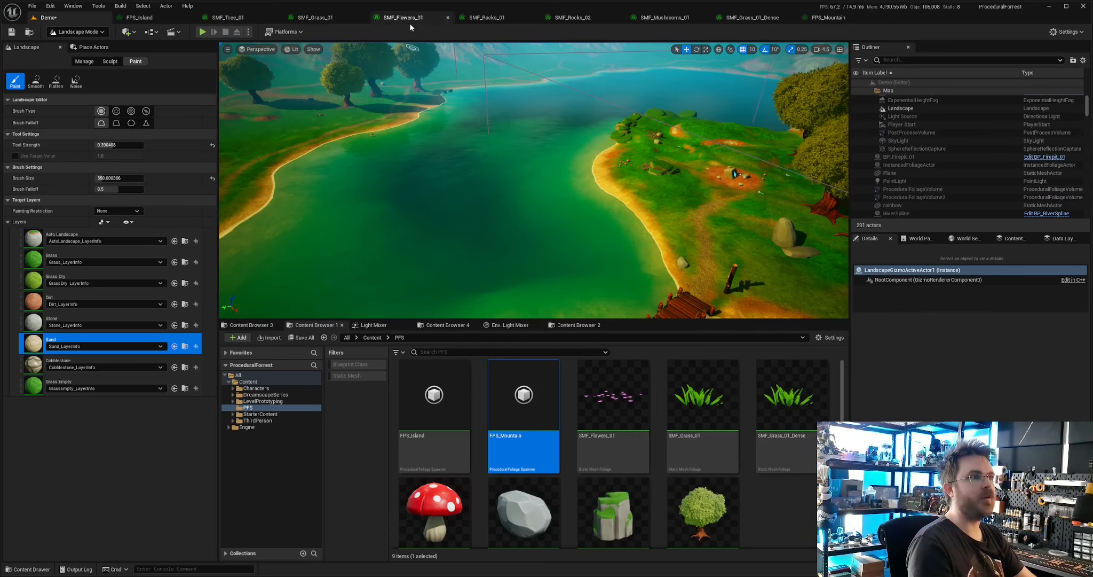
- Set SMF_Tree_01's placement Height to a minimum of -262144 and a maximum of 262144, and save it
{"action": "left_click", "coordinate": [237, 18]}
{"action": "scroll", "coordinate": [437, 173], "scroll_direction": "up", "scroll_amount": 4}
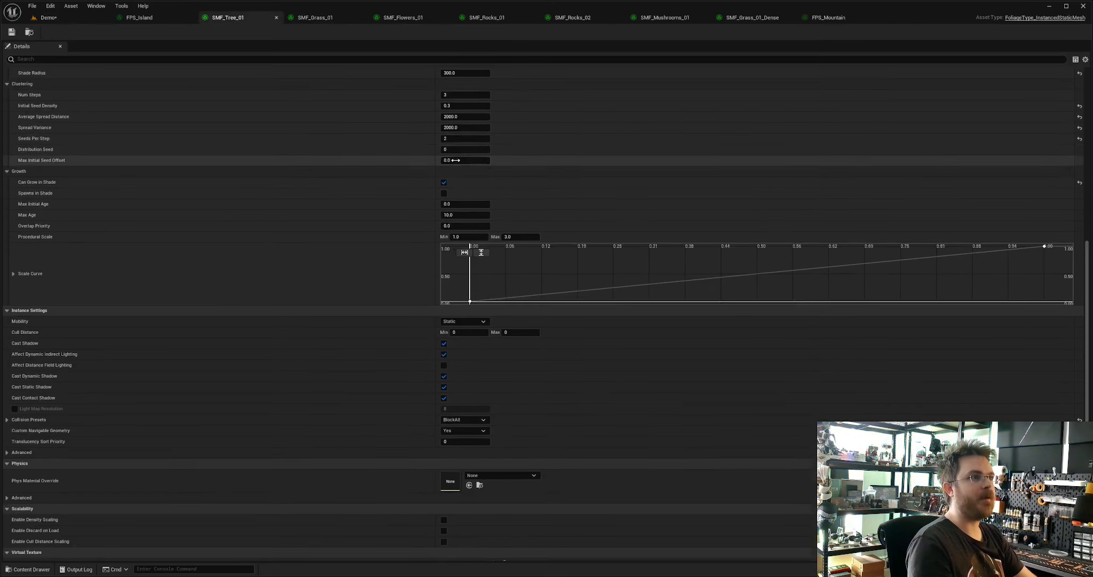
{"action": "scroll", "coordinate": [438, 172], "scroll_direction": "up", "scroll_amount": 4}
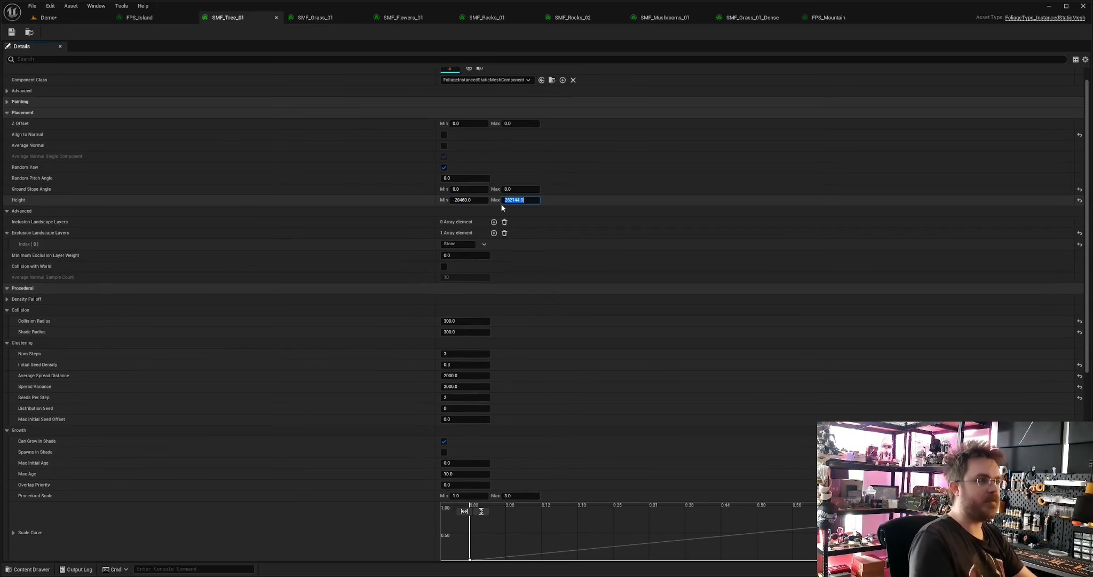
{"action": "type", "text": "262144.0"}
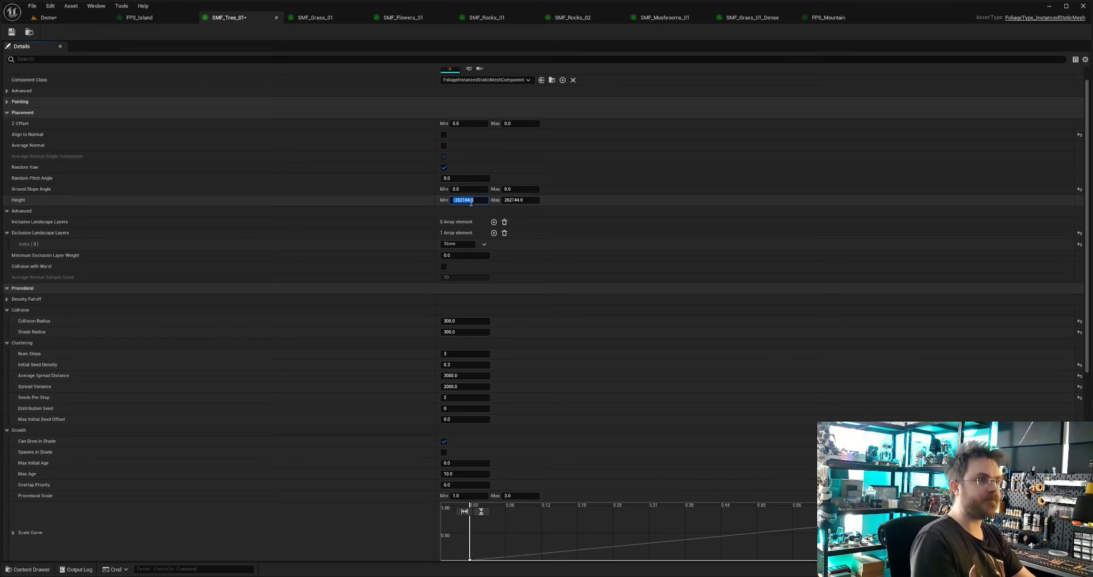
{"action": "left_click", "coordinate": [11, 33]}
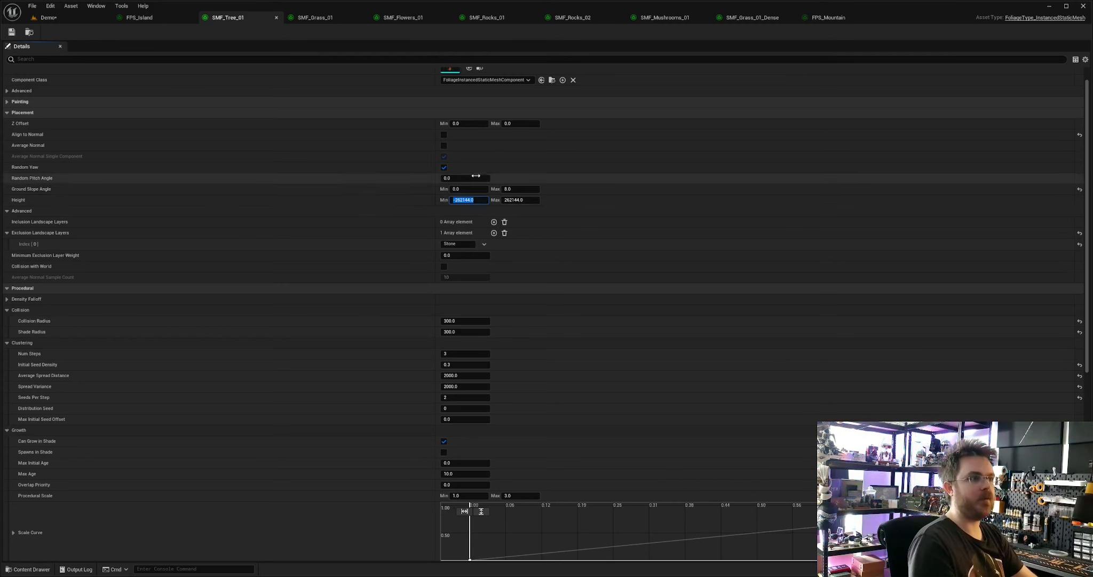
- Review SMF_Grass_01's placement settings and set the minimum placement Height of SMF_Flowers_01 and SMF_Rocks_01 to -262144
{"action": "left_click", "coordinate": [336, 19]}
{"action": "scroll", "coordinate": [450, 184], "scroll_direction": "up", "scroll_amount": 5}
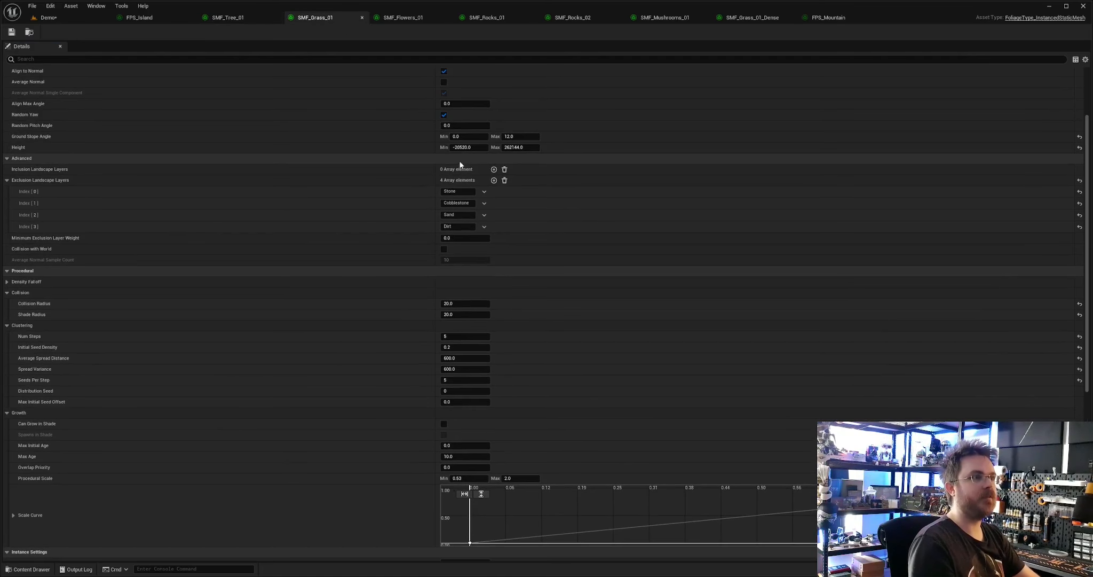
{"action": "left_click", "coordinate": [416, 18]}
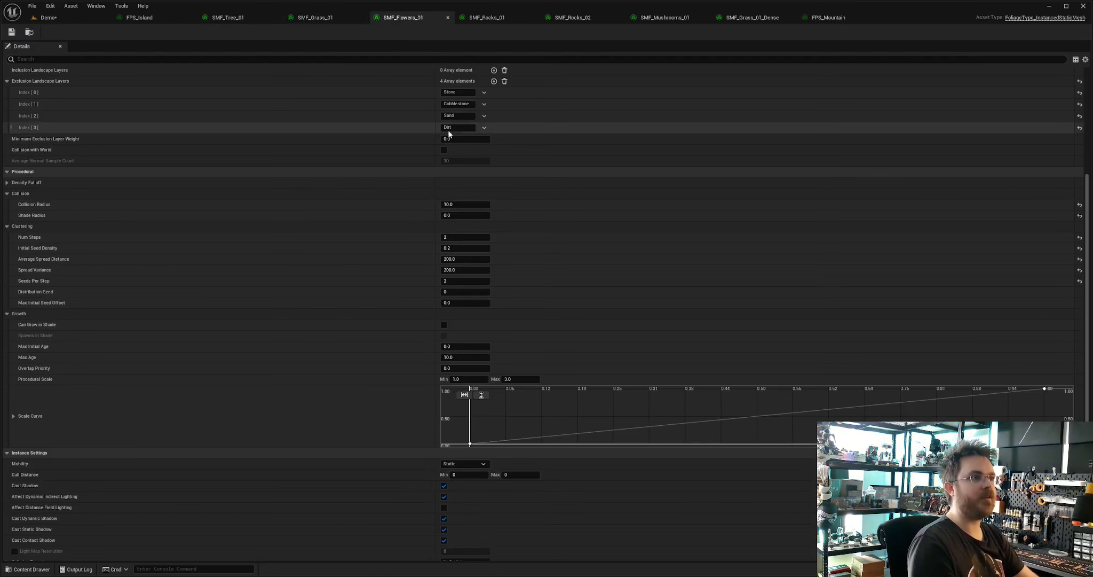
{"action": "scroll", "coordinate": [406, 160], "scroll_direction": "up", "scroll_amount": 5}
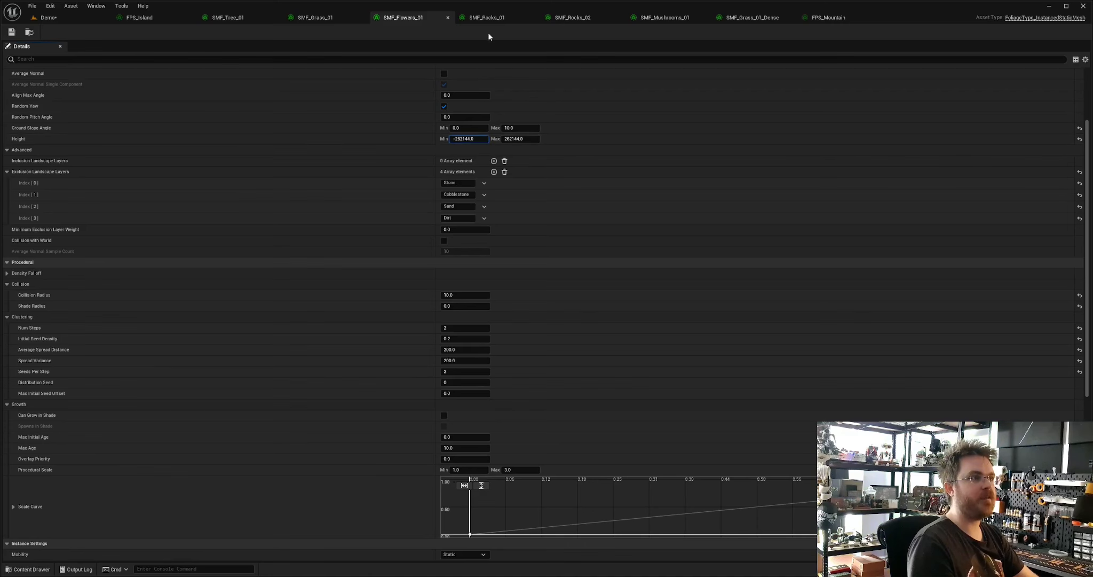
{"action": "left_click", "coordinate": [486, 17]}
{"action": "left_click", "coordinate": [465, 197]}
- Set the minimum placement Height of SMF_Rocks_02 and SMF_Mushrooms_01 to -262144, and check SMF_Grass_01_Dense's placement settings
{"action": "left_click", "coordinate": [566, 19]}
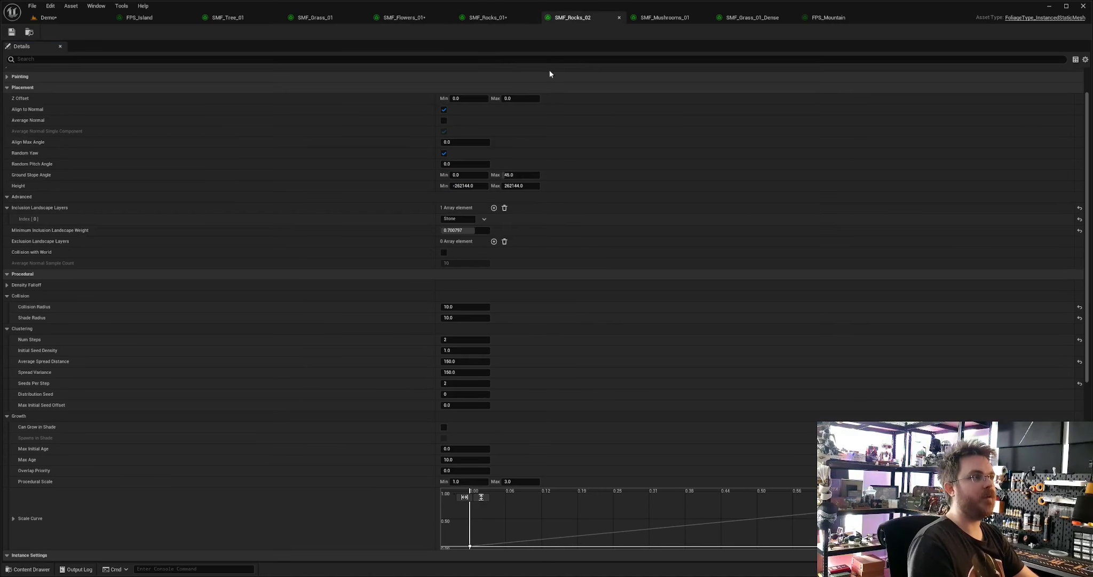
{"action": "left_click", "coordinate": [474, 186]}
{"action": "type", "text": "-262144.0"}
{"action": "left_click", "coordinate": [655, 20]}
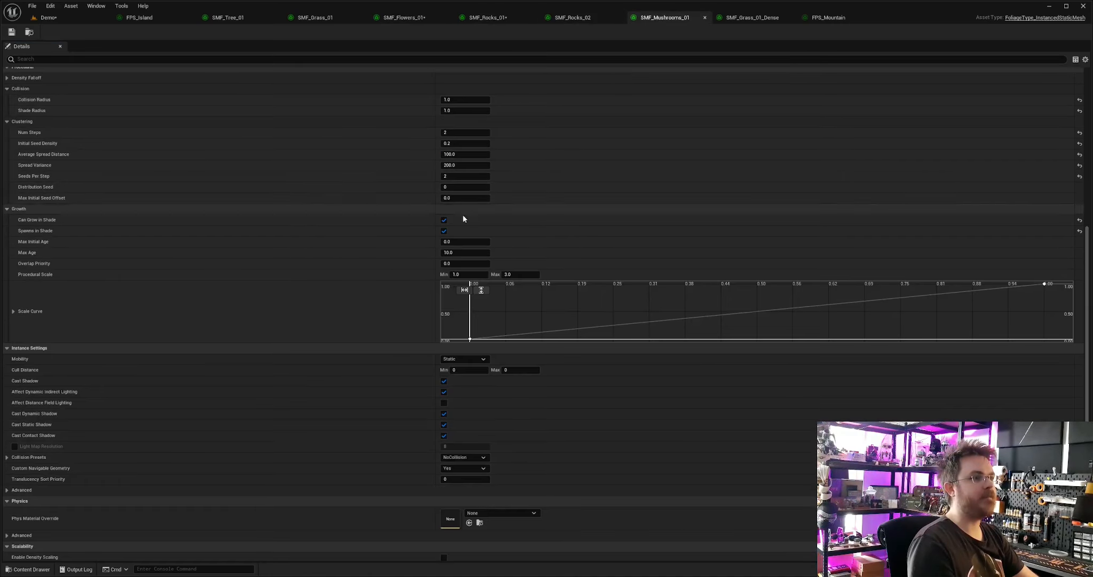
{"action": "scroll", "coordinate": [463, 214], "scroll_direction": "up", "scroll_amount": 5}
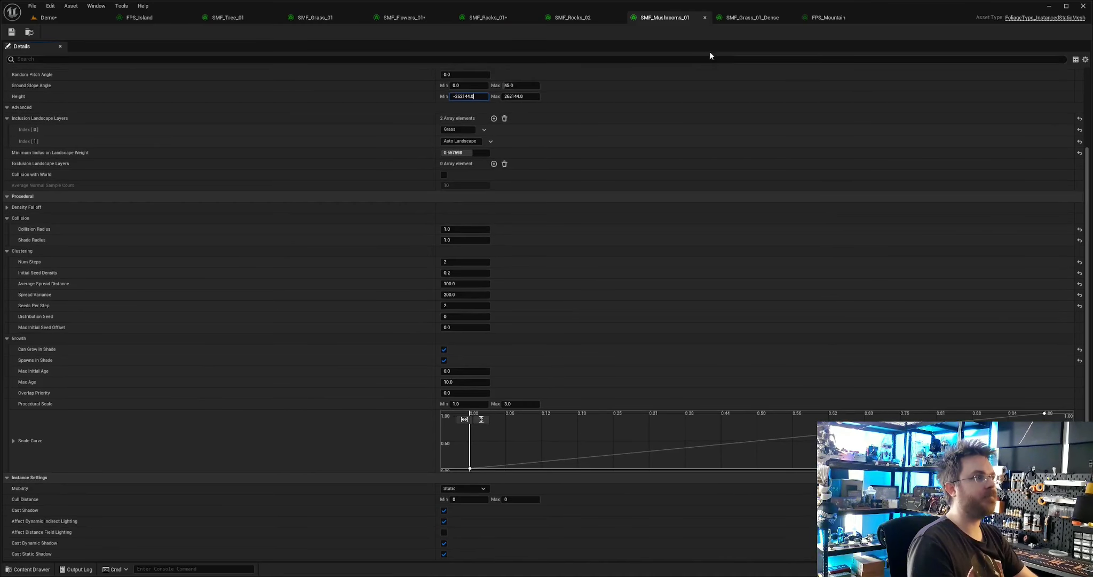
{"action": "left_click", "coordinate": [752, 21]}
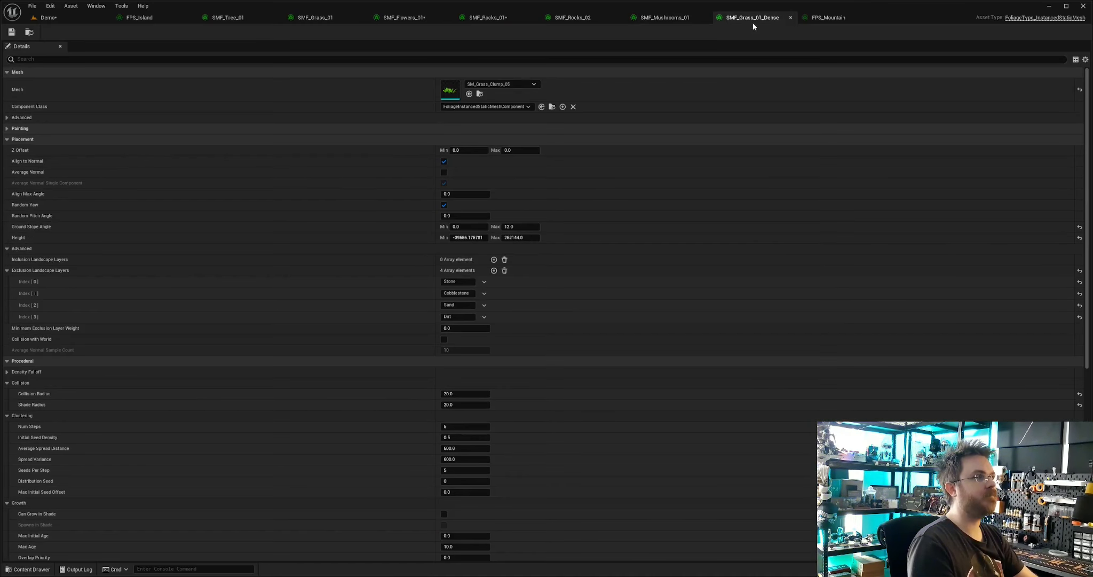
- Add Sand as a second exclusion landscape layer for SMF_Tree_01
{"action": "left_click", "coordinate": [218, 19]}
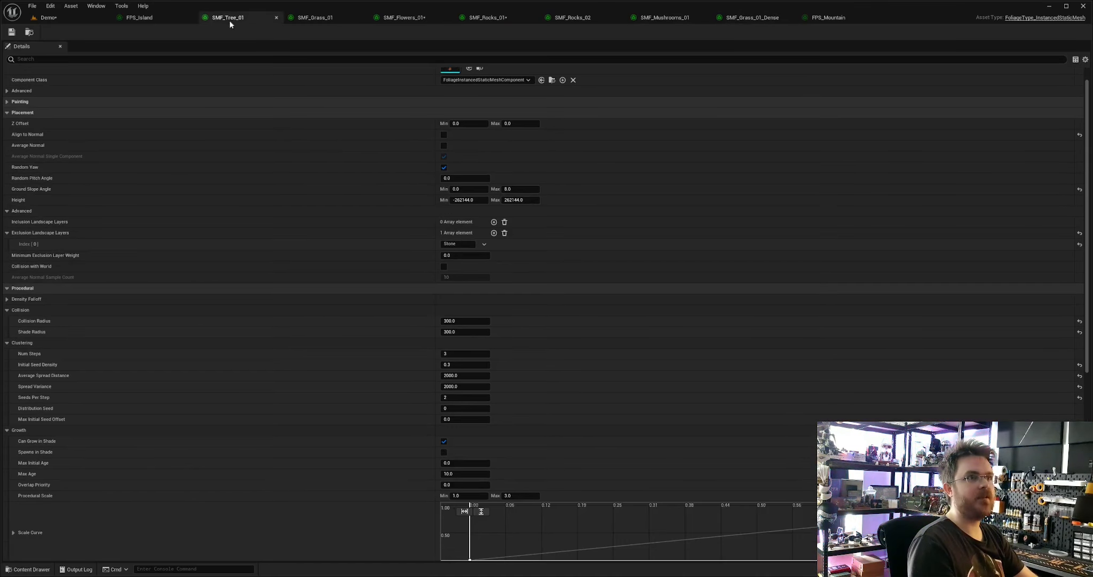
{"action": "left_click", "coordinate": [494, 233]}
{"action": "left_click", "coordinate": [458, 255]}
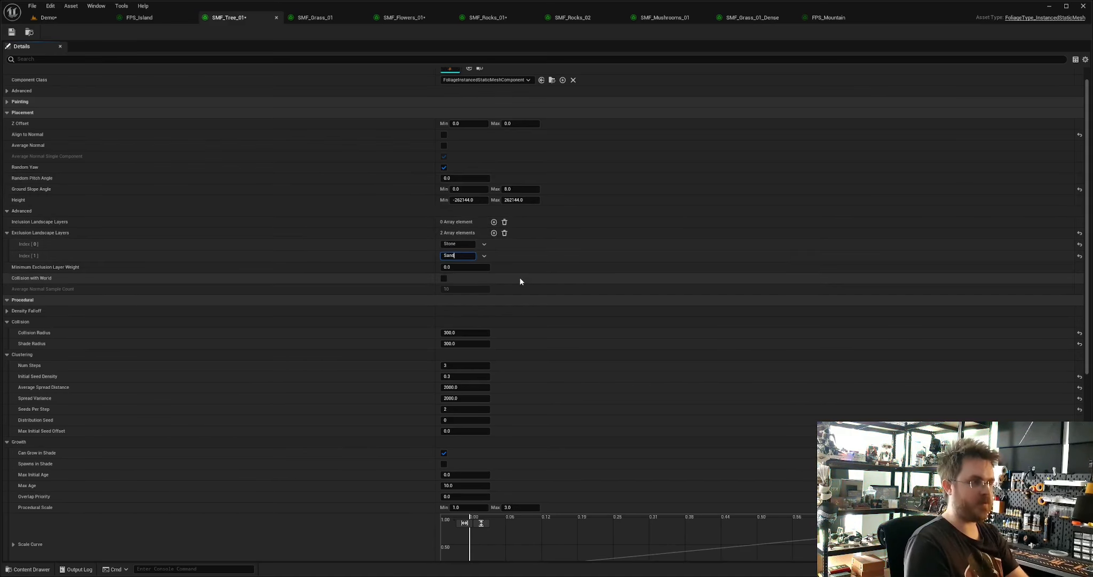
- Check the exclusion layers of SMF_Grass_01 and SMF_Flowers_01, and add an exclusion landscape layer entry to SMF_Rocks_01
{"action": "left_click", "coordinate": [315, 18]}
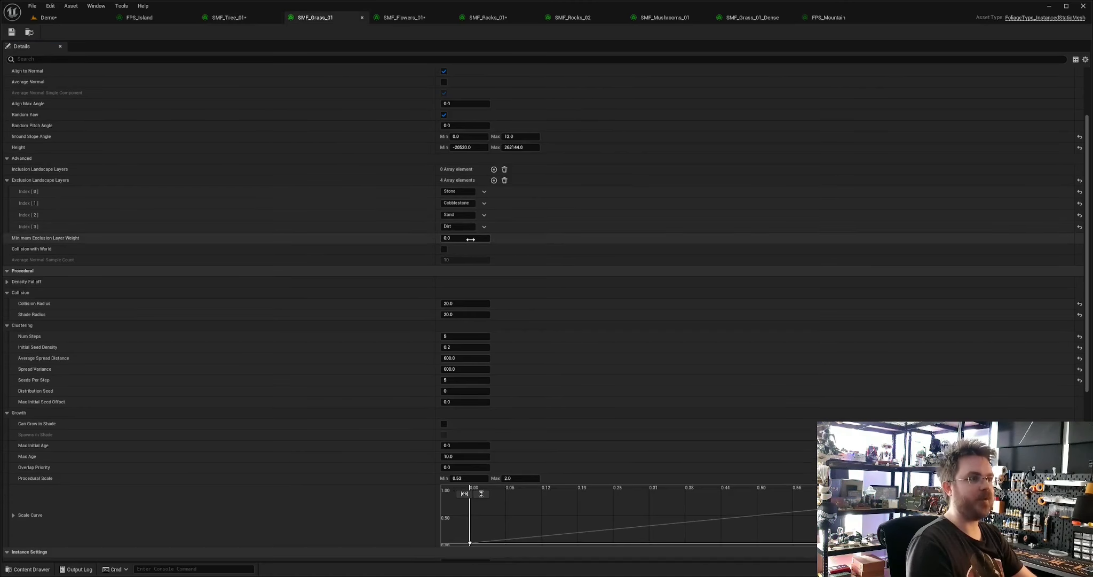
{"action": "left_click", "coordinate": [417, 19]}
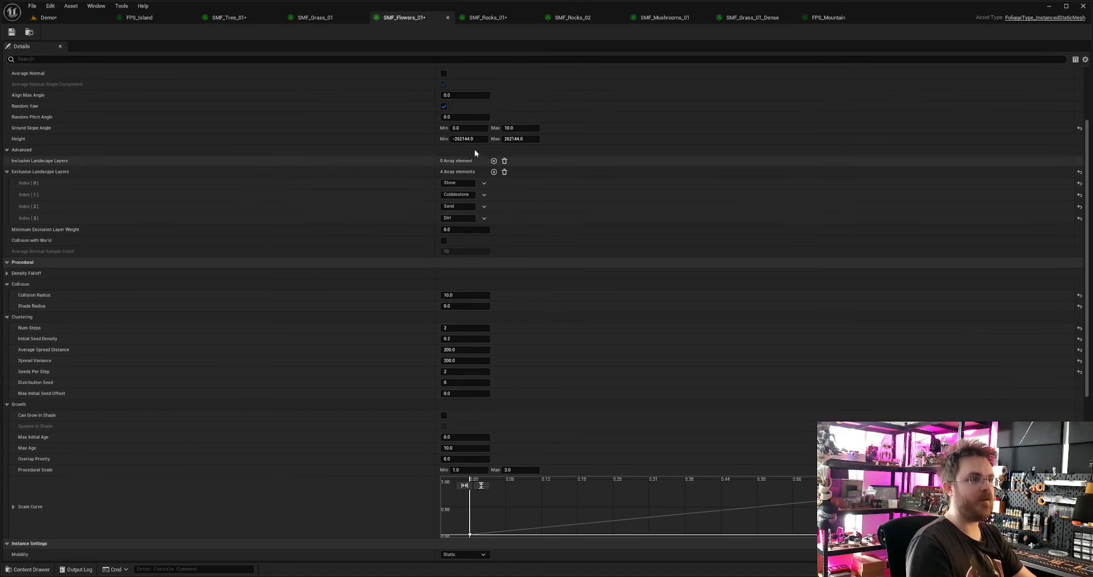
{"action": "left_click", "coordinate": [488, 18]}
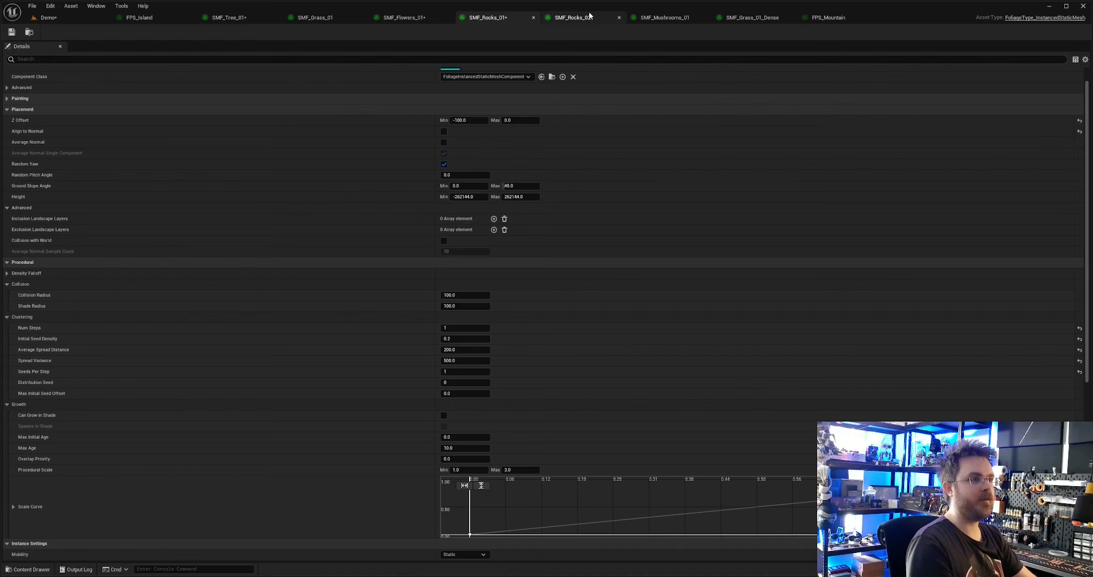
{"action": "left_click", "coordinate": [494, 229]}
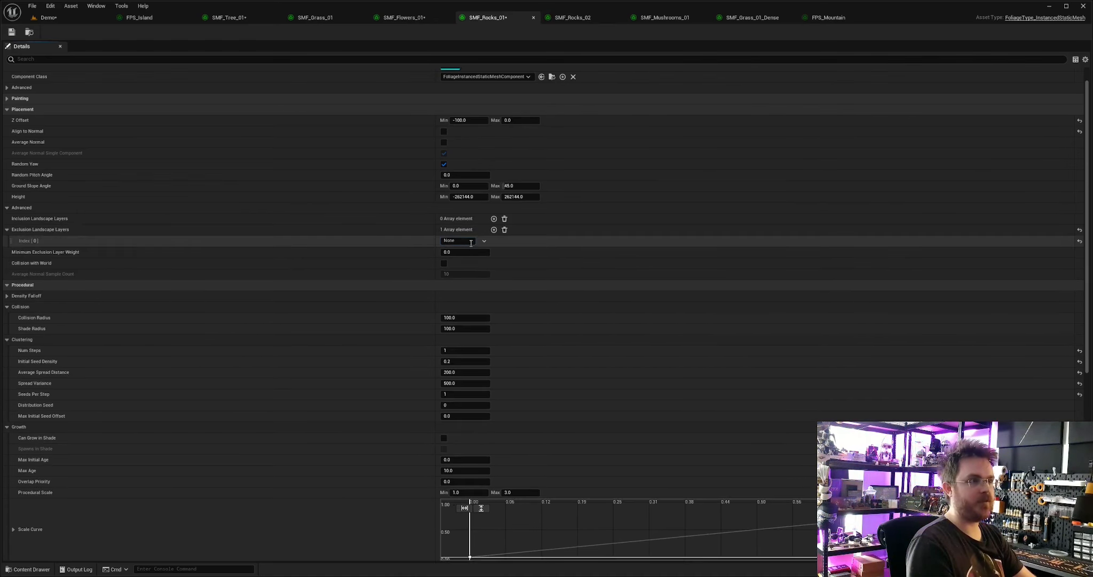
- Add Sand as an exclusion landscape layer for SMF_Rocks_02
{"action": "left_click", "coordinate": [604, 19]}
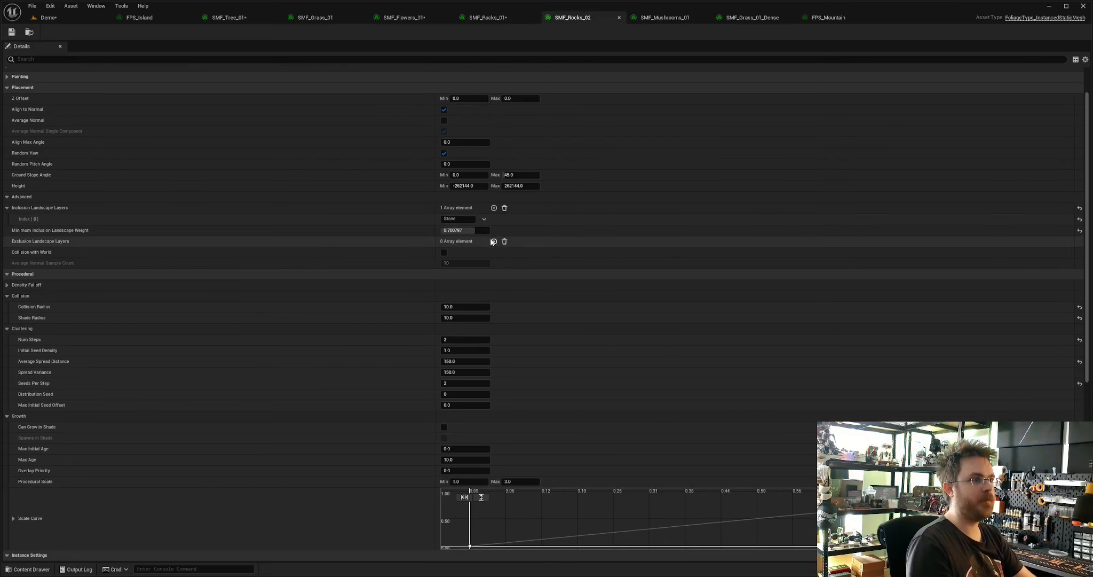
{"action": "left_click", "coordinate": [493, 241]}
{"action": "key", "text": "Return"}
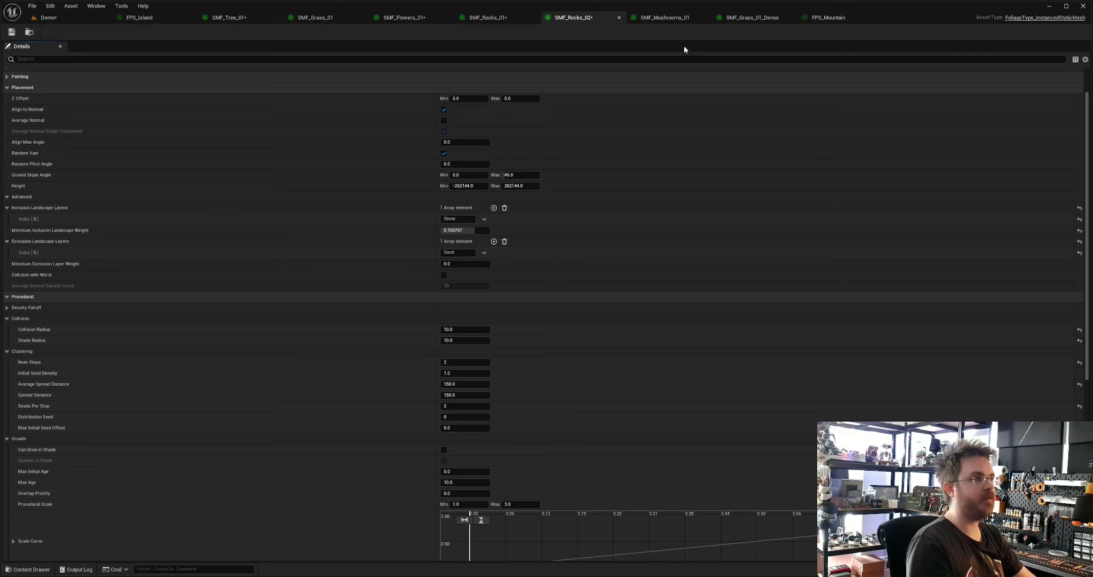
{"action": "left_click", "coordinate": [677, 18]}
{"action": "scroll", "coordinate": [506, 213], "scroll_direction": "down", "scroll_amount": 5}
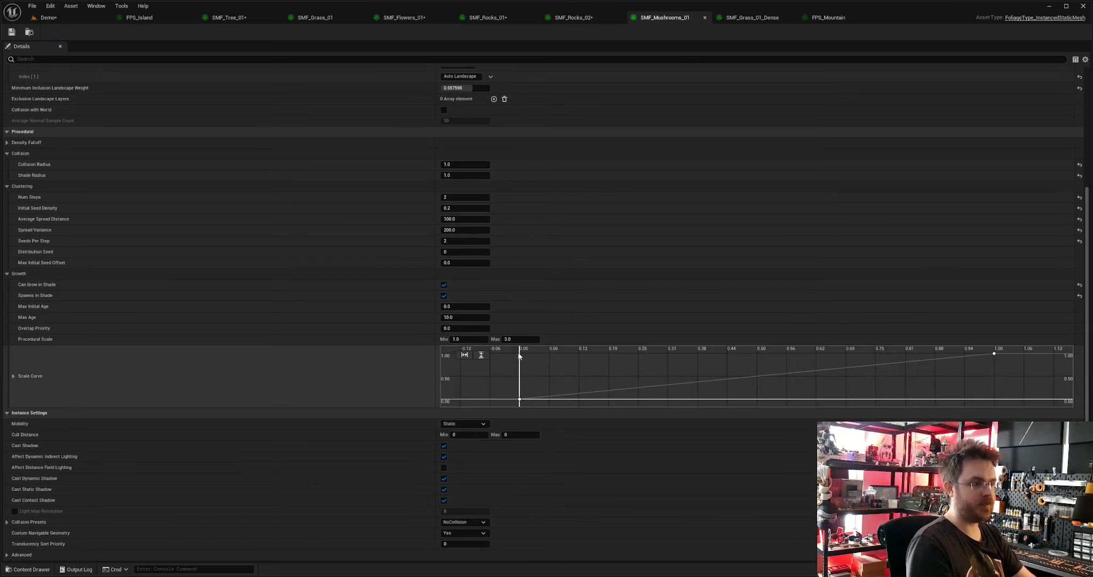
{"action": "scroll", "coordinate": [341, 315], "scroll_direction": "down", "scroll_amount": 3}
{"action": "scroll", "coordinate": [367, 302], "scroll_direction": "up", "scroll_amount": 4}
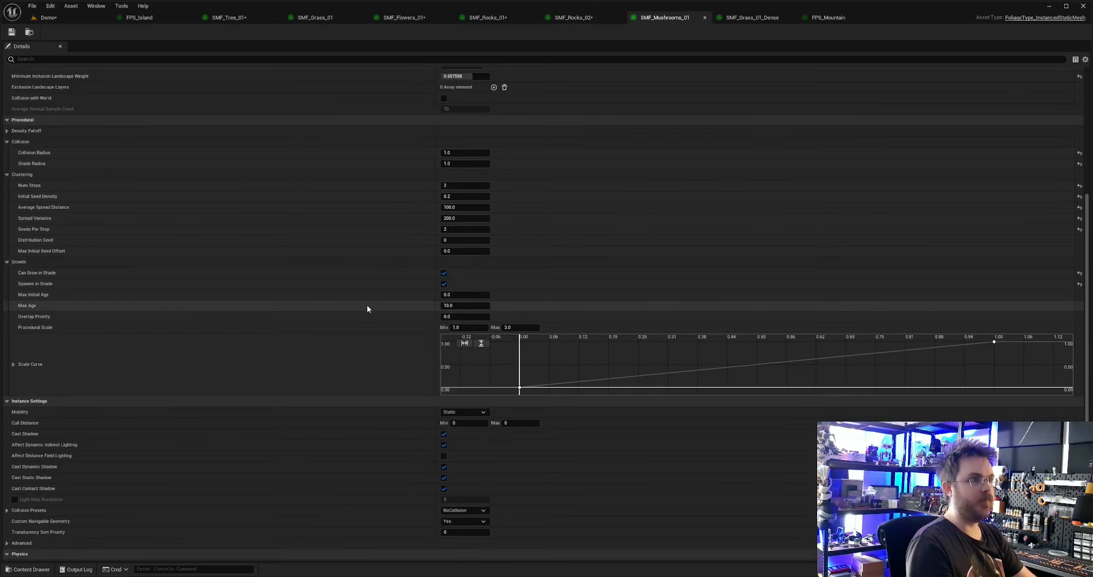
{"action": "left_click", "coordinate": [494, 152]}
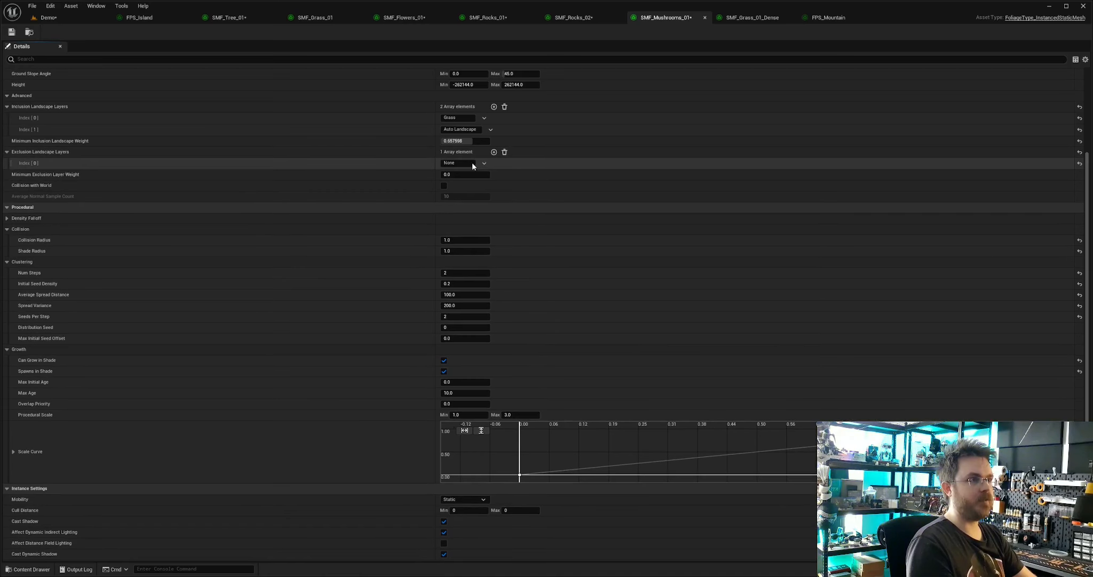
{"action": "left_click", "coordinate": [505, 152]}
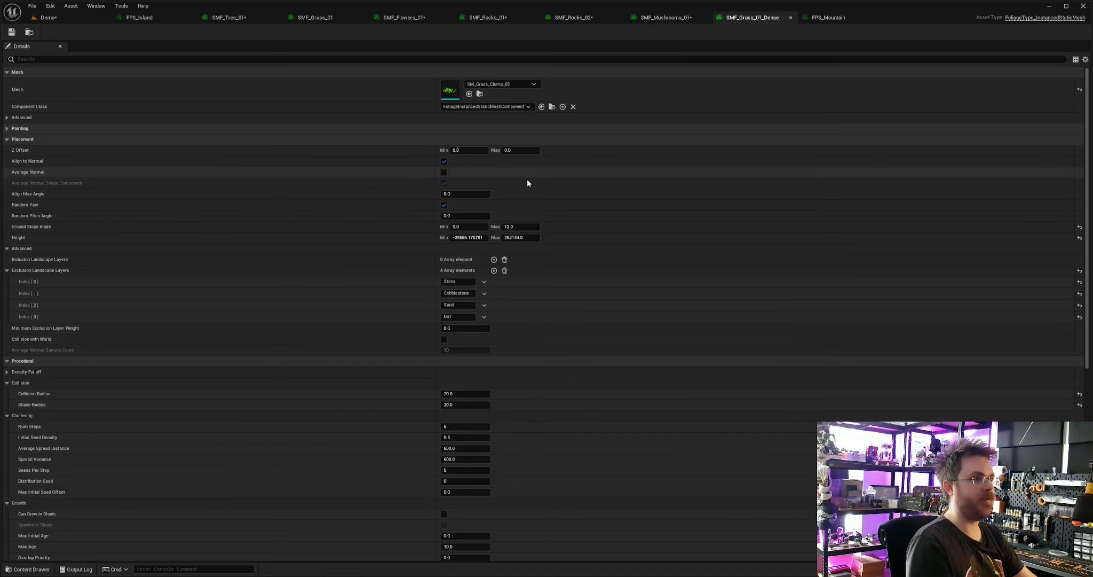
- Save the edited foliage types, select ProceduralFoliageVolume2 in the Demo level, and resimulate its foliage
{"action": "scroll", "coordinate": [510, 305], "scroll_direction": "down", "scroll_amount": 1}
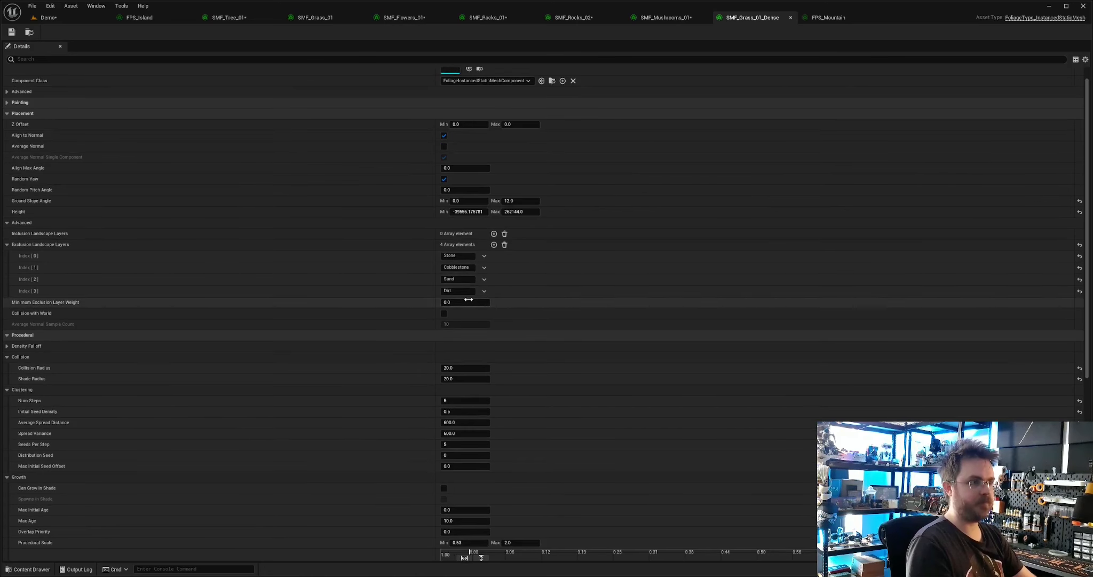
{"action": "left_click", "coordinate": [841, 18]}
{"action": "left_click", "coordinate": [48, 17]}
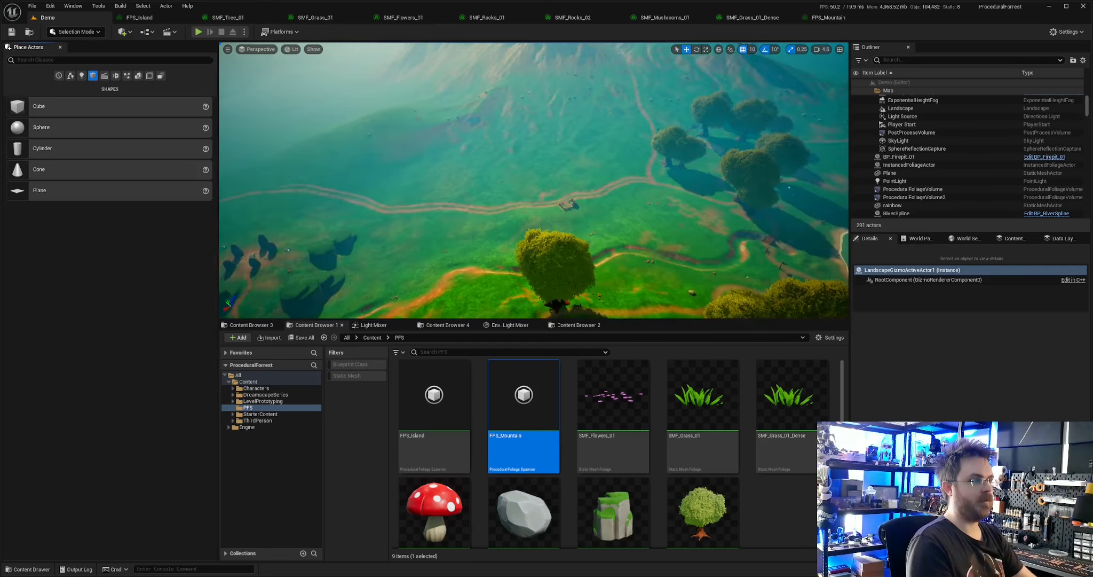
{"action": "right_click_drag", "start_coordinate": [705, 240], "coordinate": [705, 272]}
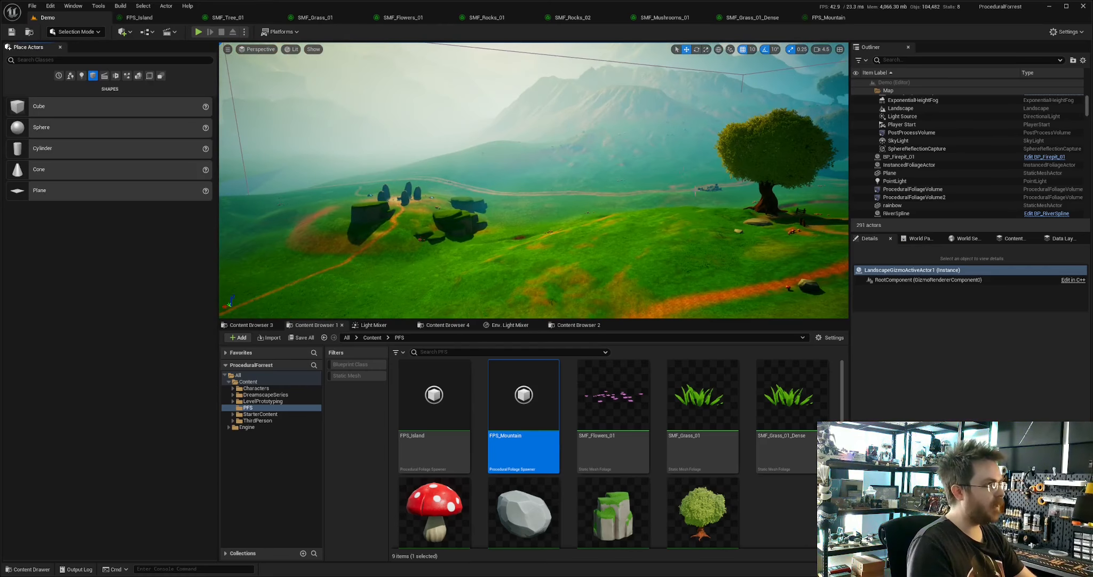
{"action": "left_click", "coordinate": [652, 66]}
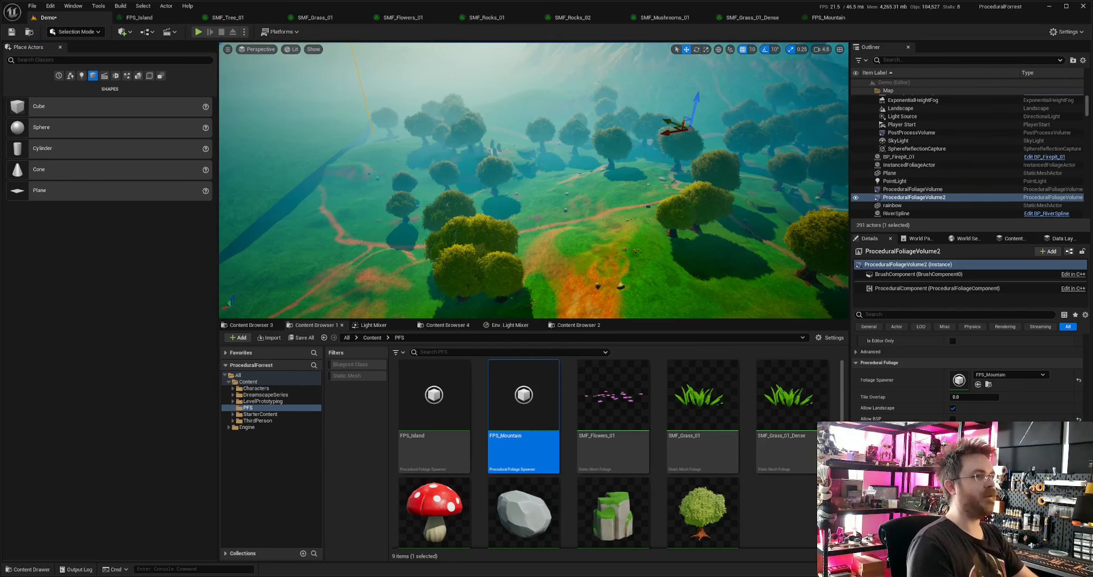
- Fly among the mainland's trees, rocks and paths to examine the regenerated foliage, and deselect the volume
{"action": "key", "text": "w"}
{"action": "mouse_move", "coordinate": [534, 182]}
{"action": "right_mouse_down"}
{"action": "mouse_move", "coordinate": [614, 163]}
{"action": "mouse_move", "coordinate": [619, 176]}
{"action": "mouse_move", "coordinate": [625, 165]}
{"action": "mouse_move", "coordinate": [732, 168]}
{"action": "mouse_move", "coordinate": [523, 173]}
{"action": "mouse_move", "coordinate": [550, 168]}
{"action": "right_mouse_up"}
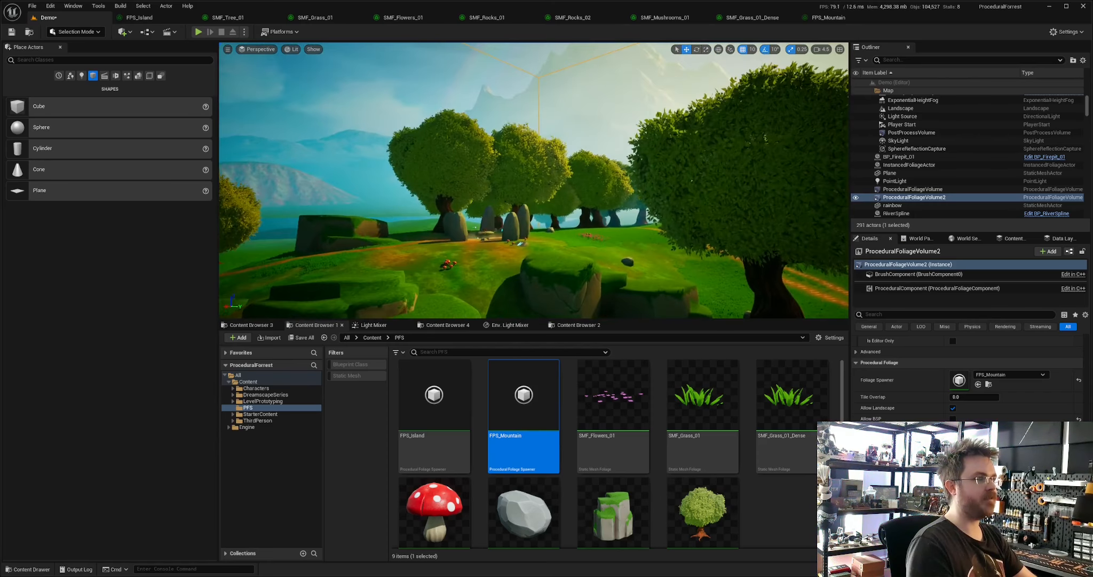
{"action": "mouse_move", "coordinate": [550, 169]}
{"action": "right_mouse_down"}
{"action": "mouse_move", "coordinate": [545, 192]}
{"action": "mouse_move", "coordinate": [550, 180]}
{"action": "right_mouse_up"}
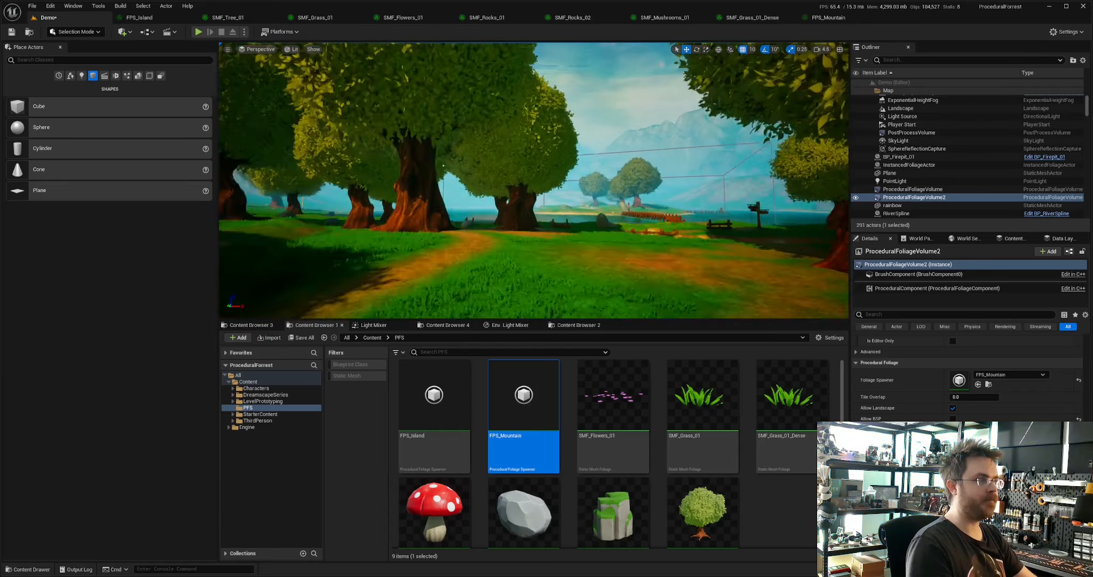
{"action": "right_click_drag", "start_coordinate": [439, 239], "coordinate": [440, 239]}
{"action": "mouse_move", "coordinate": [602, 255]}
{"action": "right_mouse_down"}
{"action": "mouse_move", "coordinate": [592, 255]}
{"action": "mouse_move", "coordinate": [602, 255]}
{"action": "right_mouse_up"}
{"action": "key", "text": "Escape"}
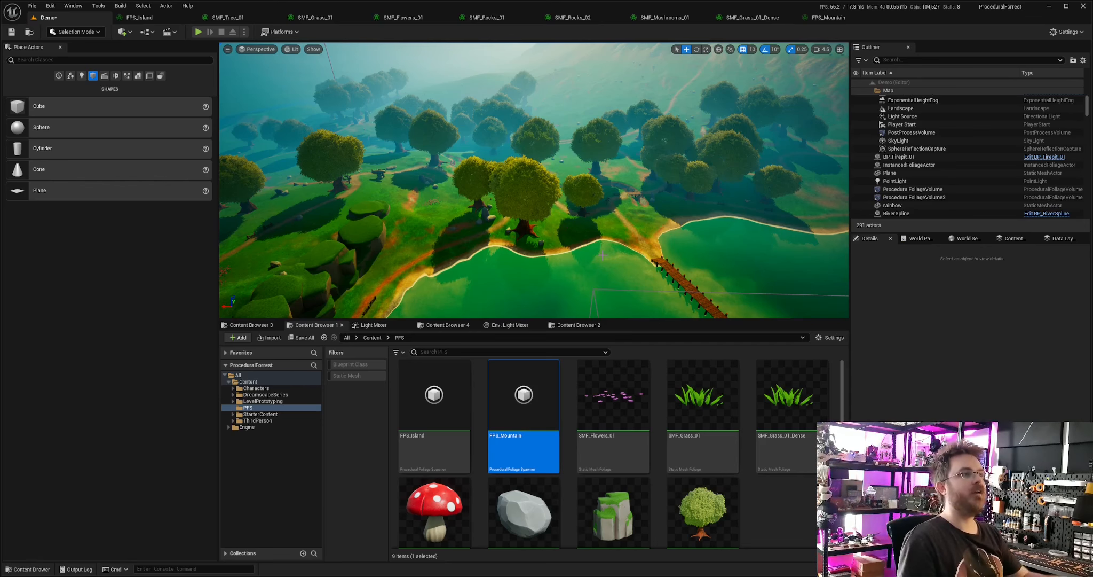
- Fly over the mainland hills and lake to examine the overall distribution of trees, flowers and rocks
{"action": "key", "text": "w"}
{"action": "mouse_move", "coordinate": [602, 255]}
{"action": "right_mouse_down"}
{"action": "mouse_move", "coordinate": [566, 246]}
{"action": "mouse_move", "coordinate": [607, 258]}
{"action": "right_mouse_up"}
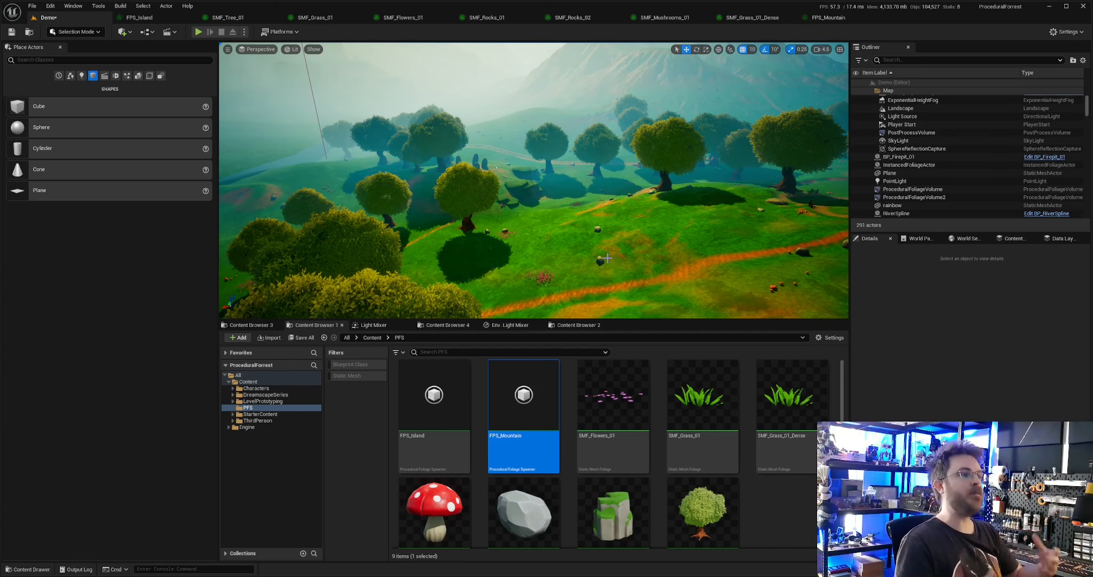
{"action": "key", "text": "w"}
{"action": "right_click_drag", "start_coordinate": [608, 259], "coordinate": [573, 257]}
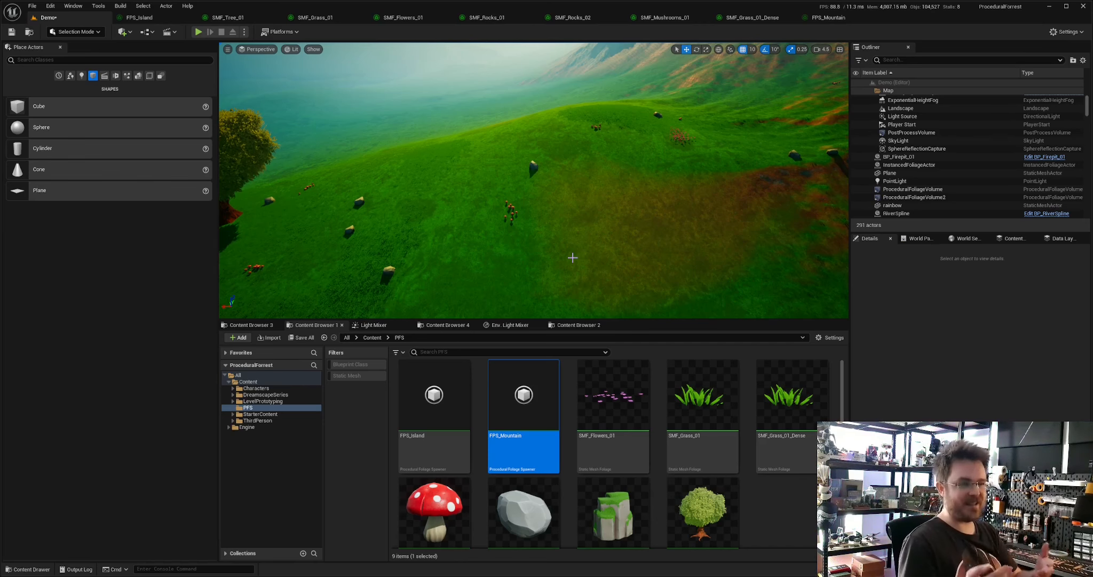
{"action": "right_click_drag", "start_coordinate": [573, 257], "coordinate": [125, 219]}
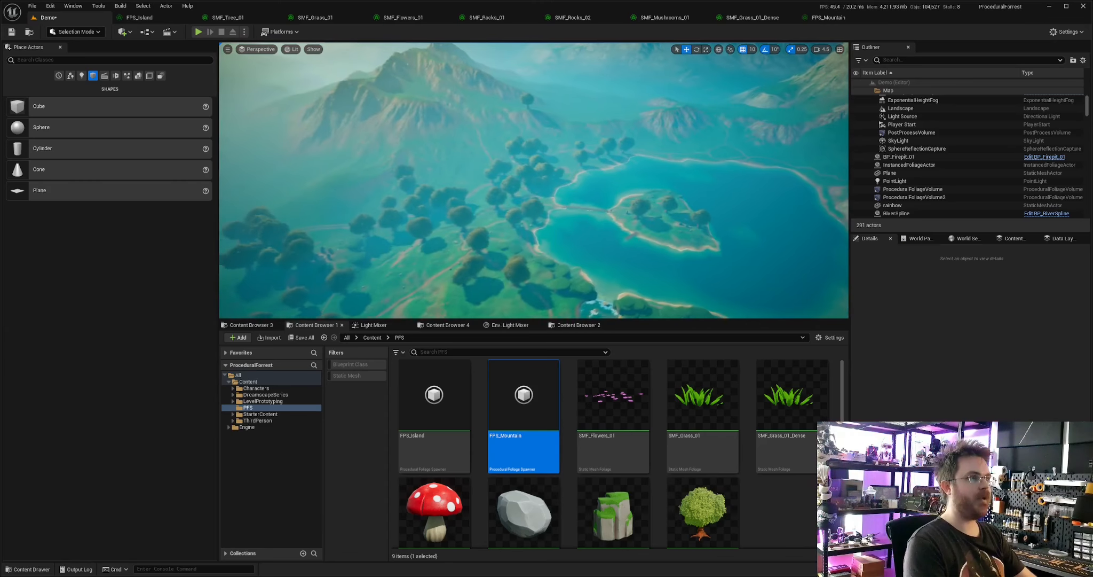
- Select ProceduralFoliageVolume2 and fly through the mainland's trees, slopes and paths to examine the generated foliage up close
{"action": "left_click", "coordinate": [597, 168]}
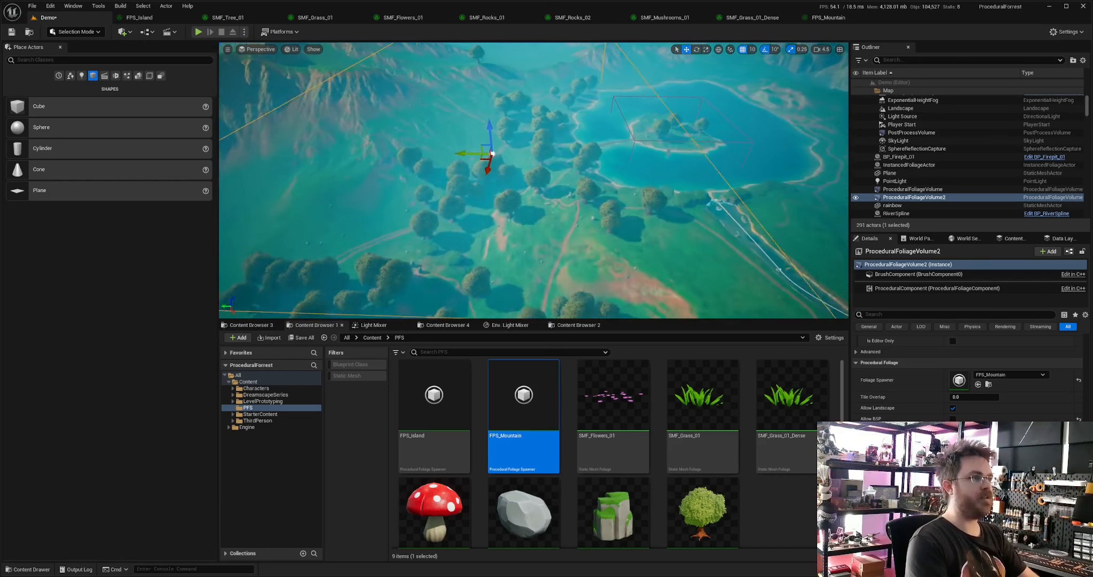
{"action": "key", "text": "w"}
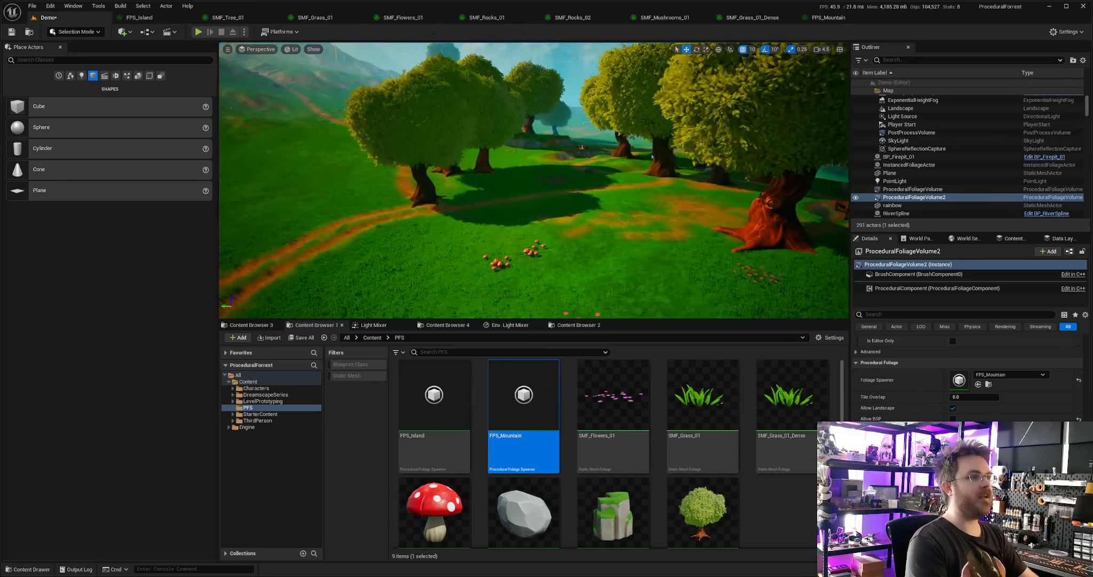
{"action": "key", "text": "w"}
{"action": "right_click_drag", "start_coordinate": [570, 182], "coordinate": [575, 185]}
{"action": "key", "text": "s"}
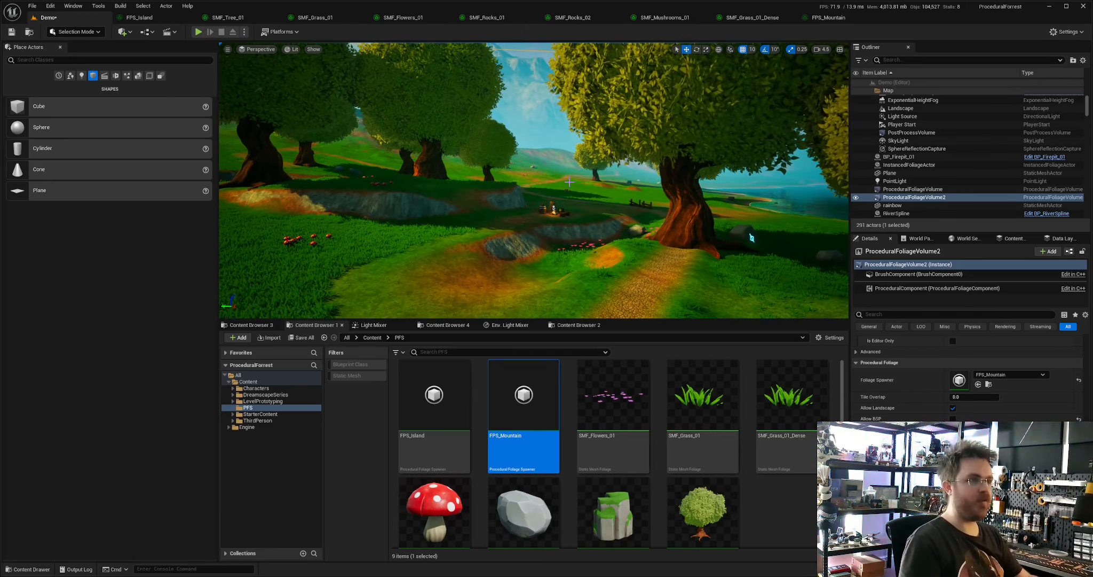
{"action": "right_click_drag", "start_coordinate": [752, 237], "coordinate": [750, 239]}
{"action": "key", "text": "w"}
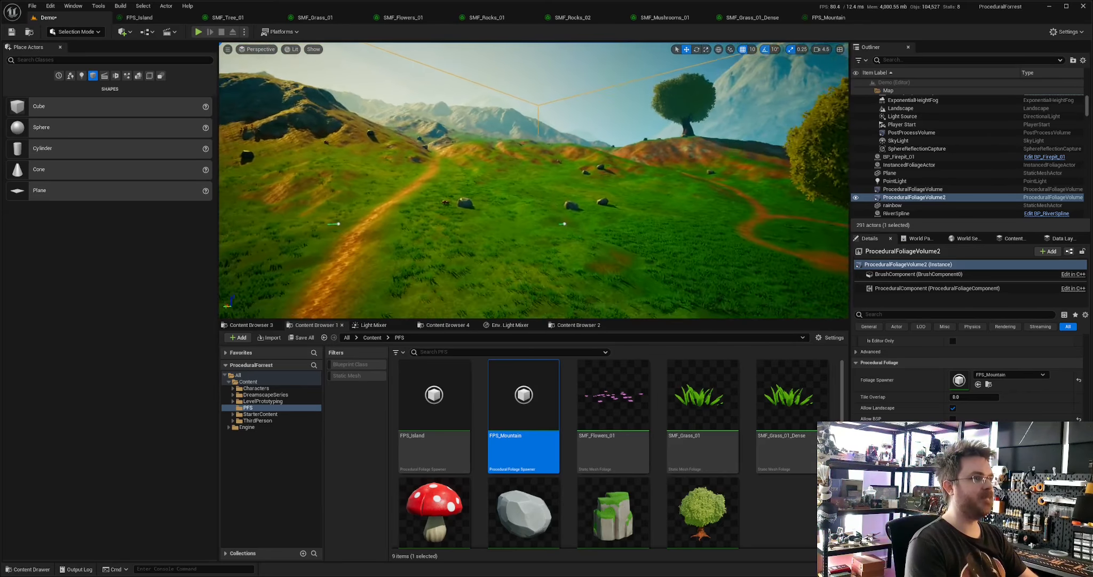
{"action": "key", "text": "w"}
{"action": "right_click_drag", "start_coordinate": [750, 238], "coordinate": [831, 254]}
{"action": "key", "text": "d"}
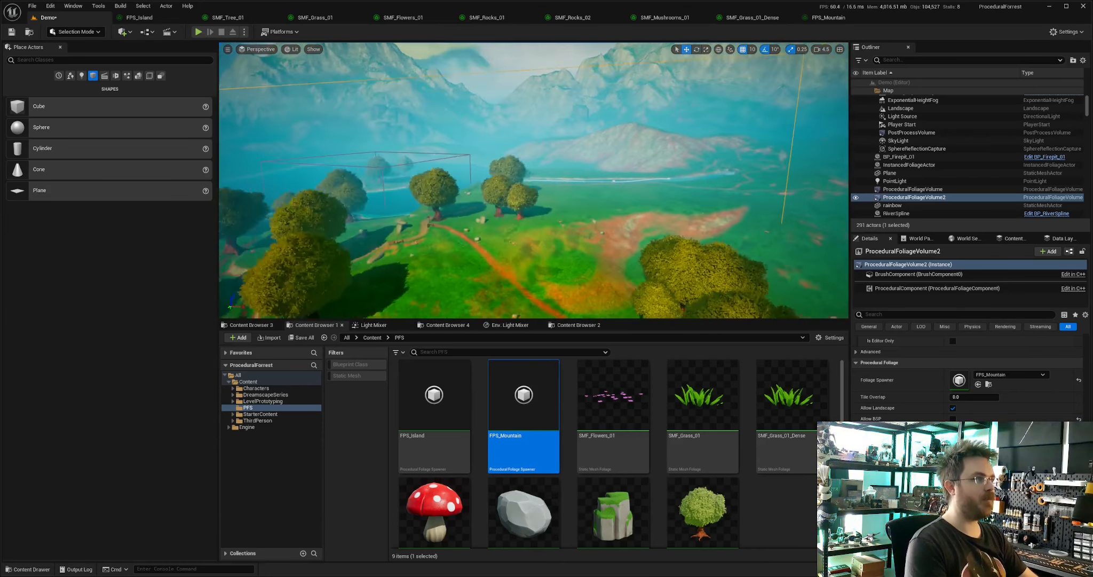
{"action": "right_click_drag", "start_coordinate": [831, 254], "coordinate": [825, 262]}
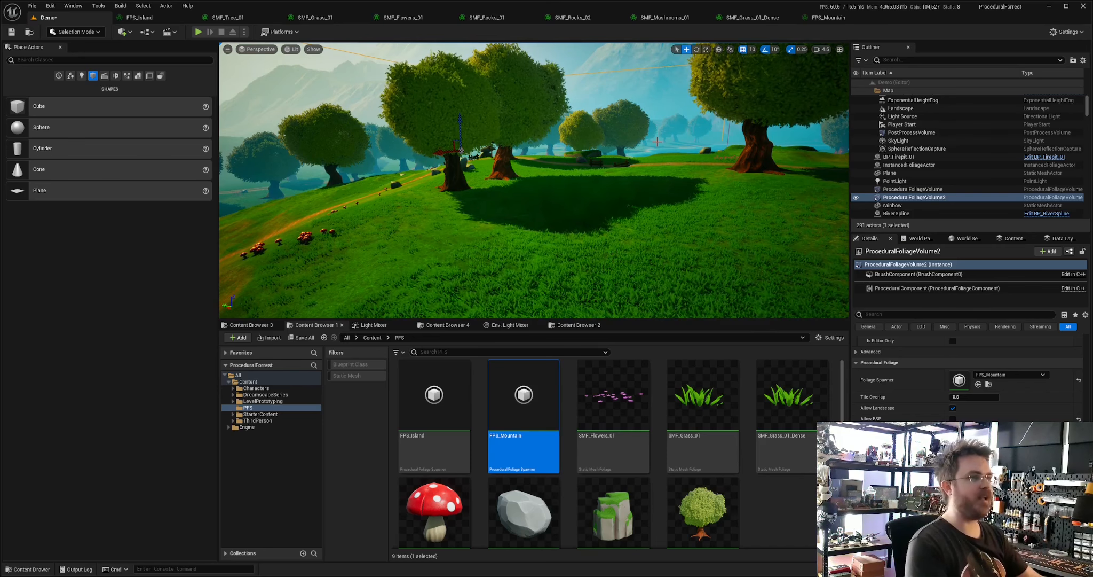
{"action": "mouse_move", "coordinate": [661, 141]}
{"action": "right_mouse_down"}
{"action": "mouse_move", "coordinate": [688, 134]}
{"action": "mouse_move", "coordinate": [661, 140]}
{"action": "right_mouse_up"}
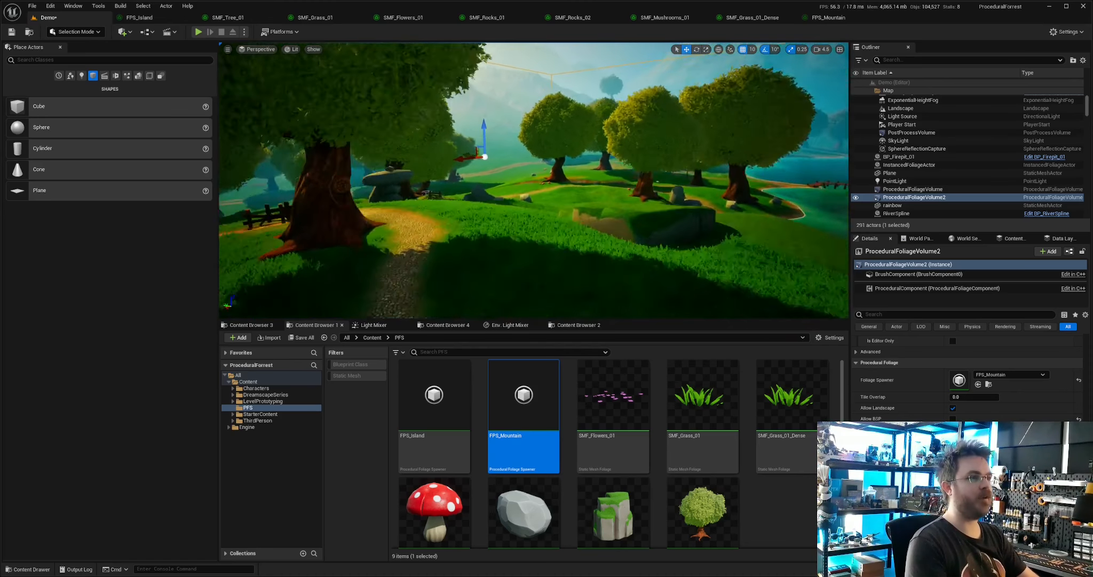
{"action": "right_click_drag", "start_coordinate": [534, 180], "coordinate": [550, 144]}
- Select individual rocks beside the mainland path to check which are separate actors, deselect them, and look over the surrounding trees
{"action": "left_click", "coordinate": [371, 213]}
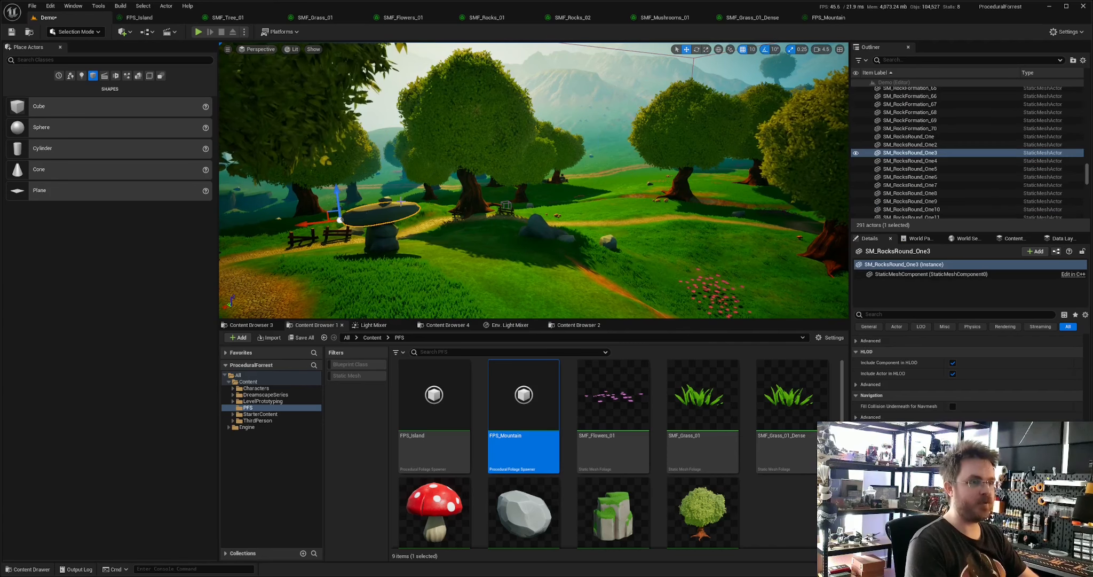
{"action": "left_click", "coordinate": [380, 233]}
{"action": "left_click", "coordinate": [384, 245]}
{"action": "left_click", "coordinate": [549, 231]}
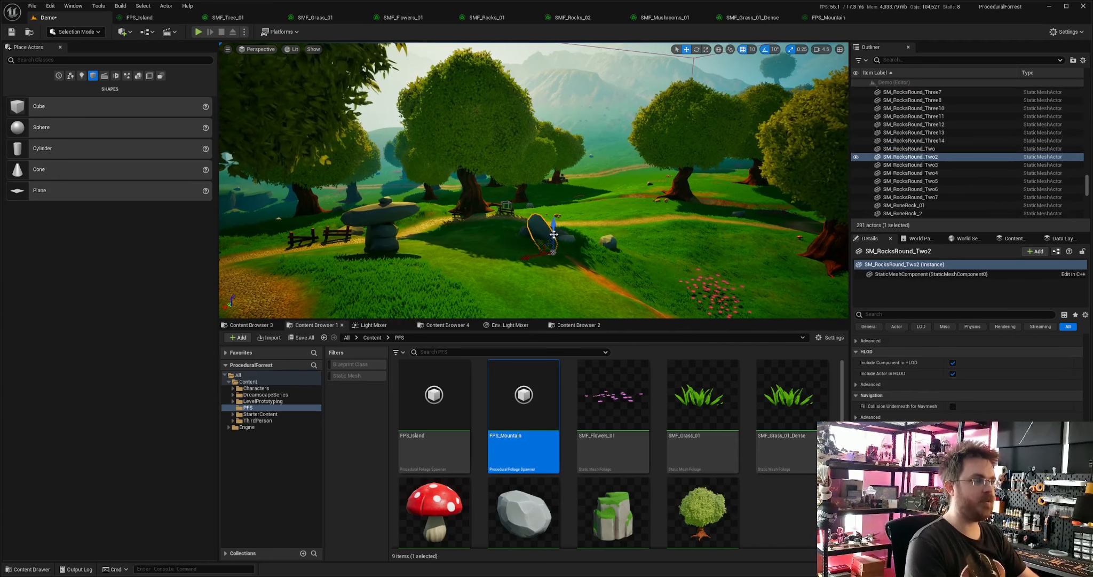
{"action": "key", "text": "Escape"}
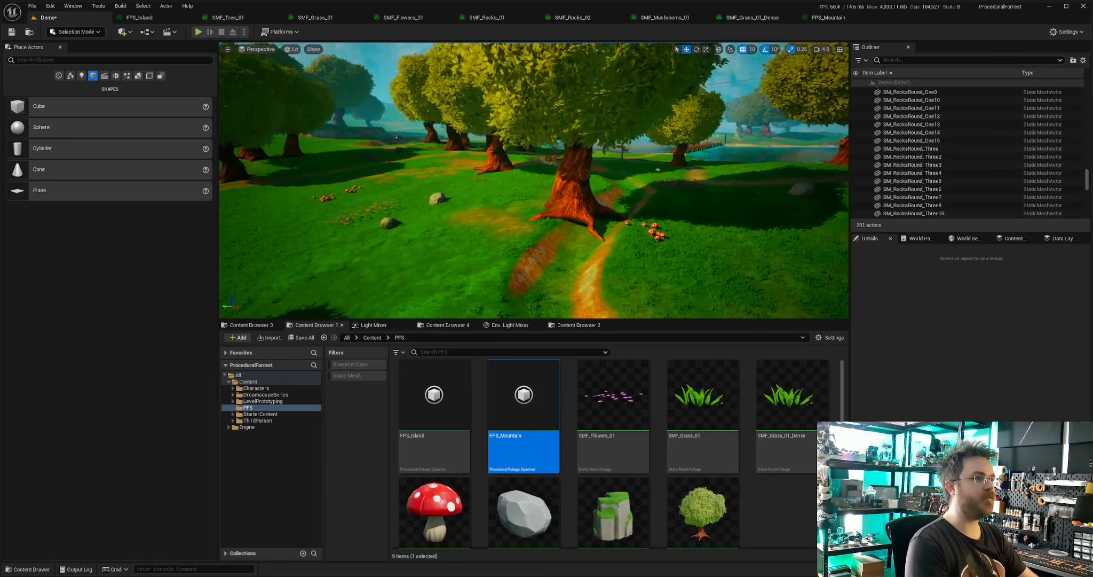
{"action": "key", "text": "a"}
{"action": "right_click_drag", "start_coordinate": [550, 230], "coordinate": [550, 243]}
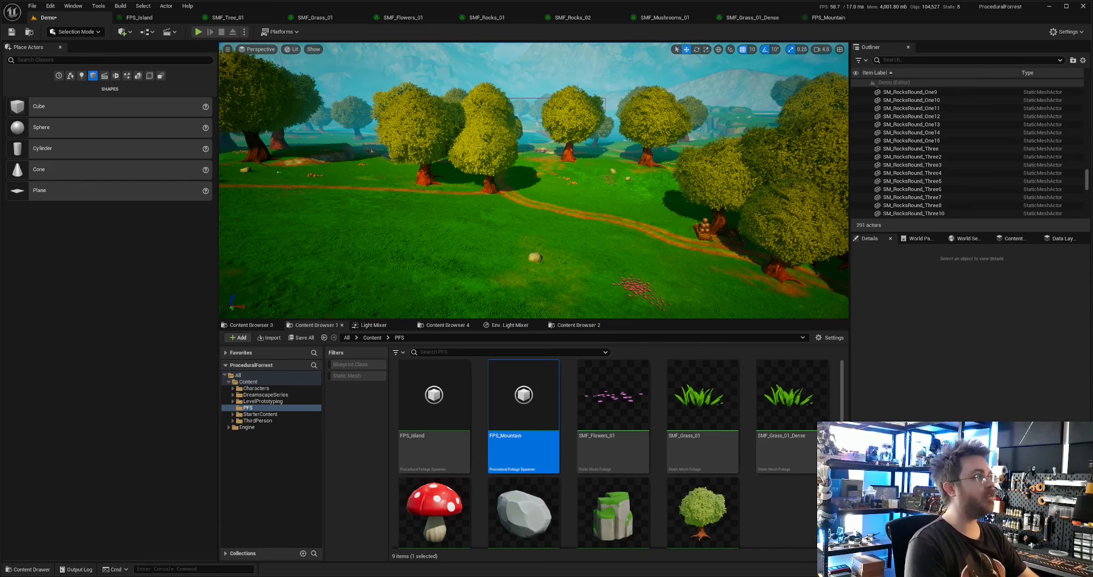
- Play the level and run the character over the wooden bridge and along the stone path to examine the mainland foliage
{"action": "key", "text": "alt+p"}
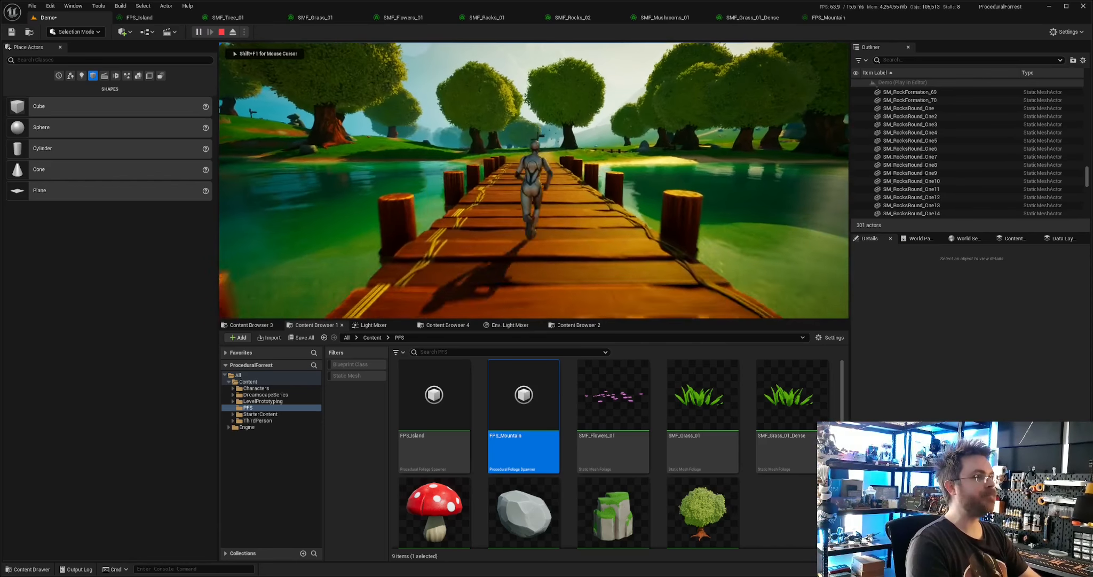
{"action": "key", "text": "w"}
{"action": "key", "text": "w"}
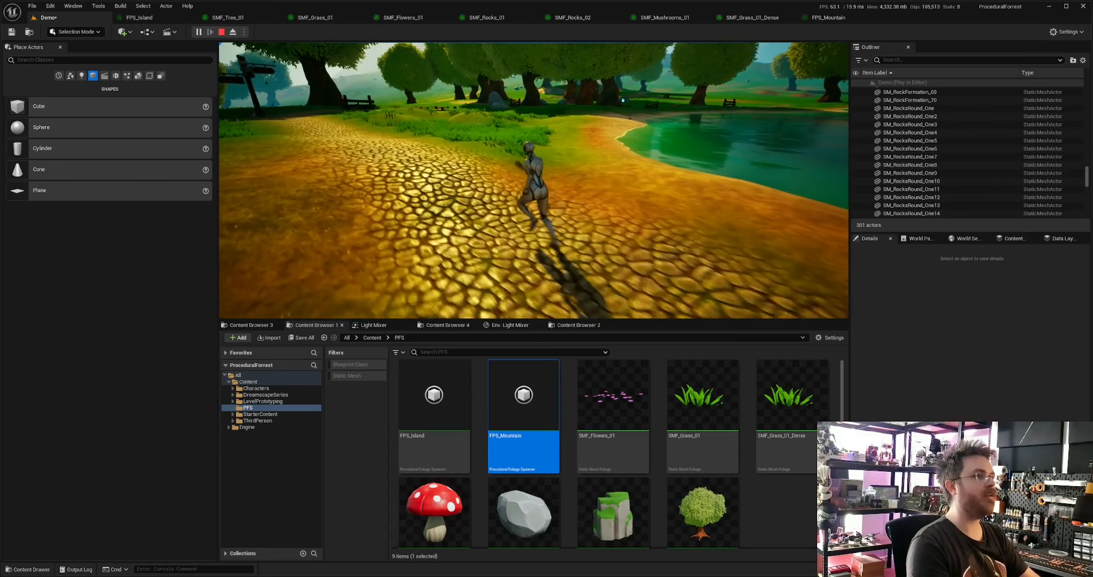
{"action": "key", "text": "w"}
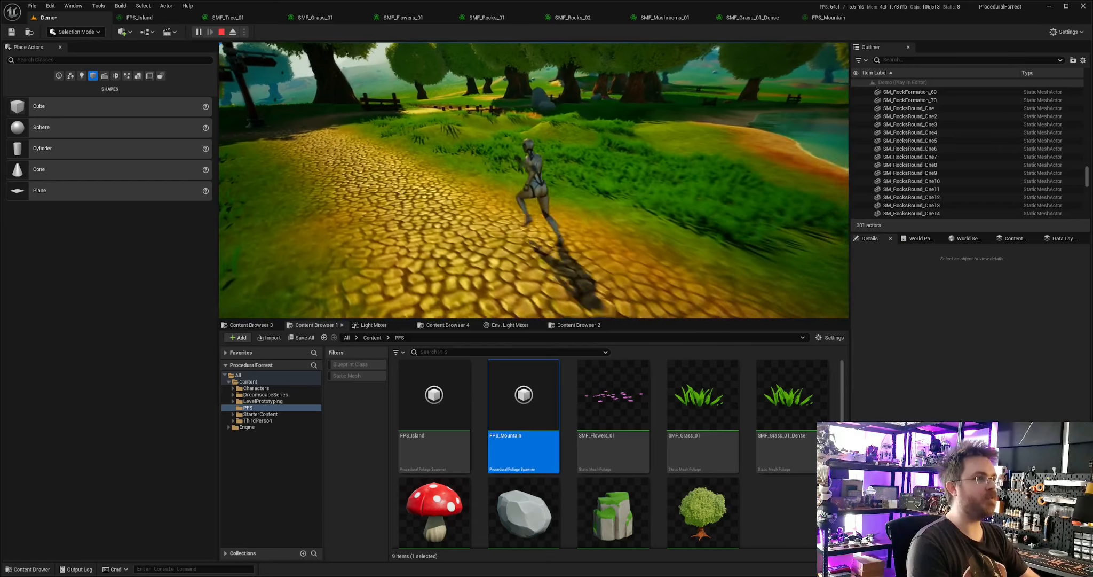
{"action": "key", "text": "w"}
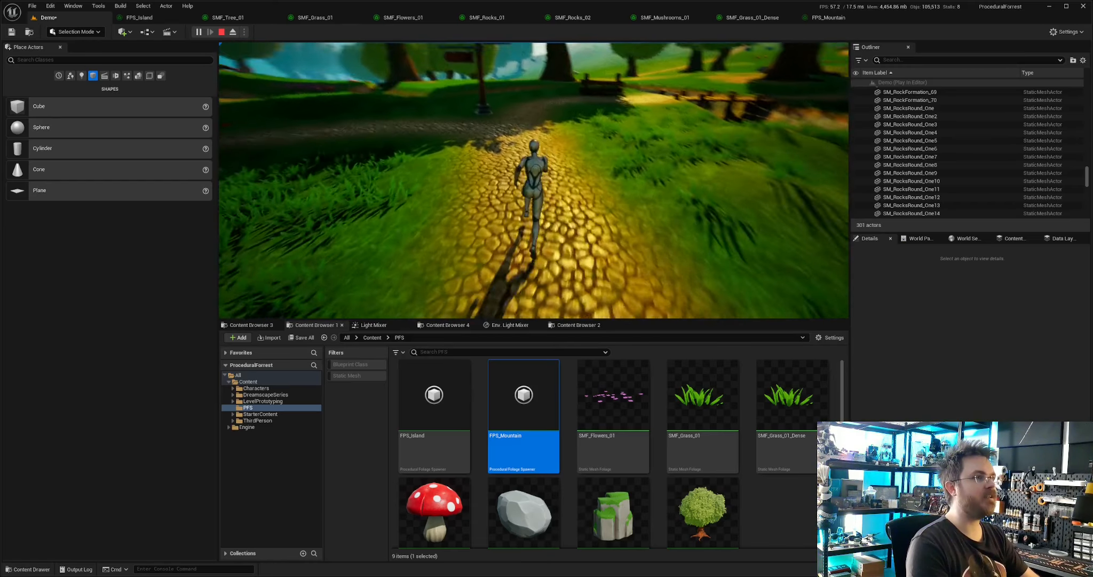
{"action": "key", "text": "w"}
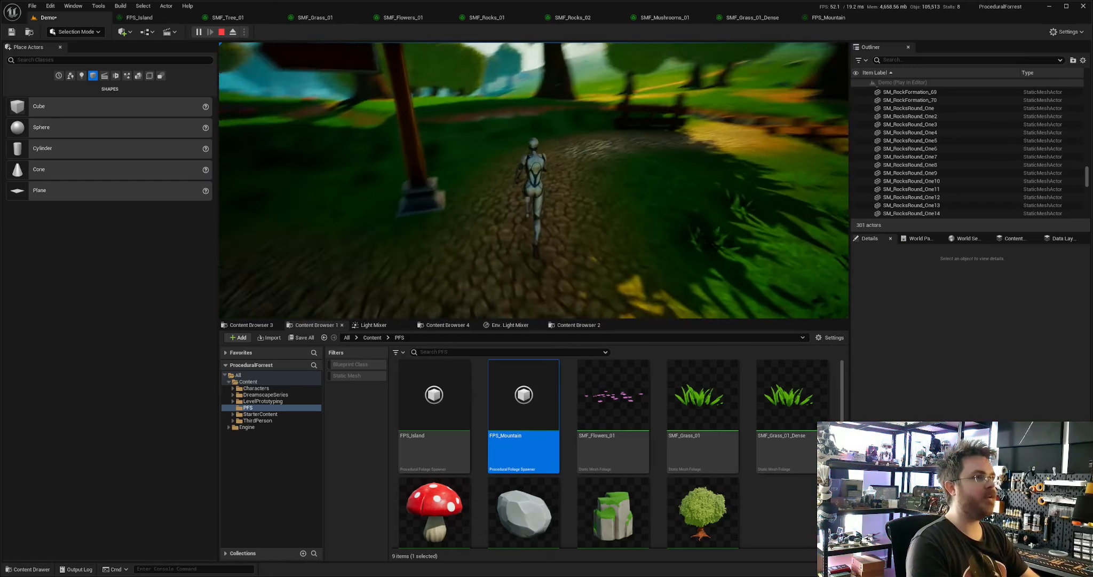
{"action": "key", "text": "w"}
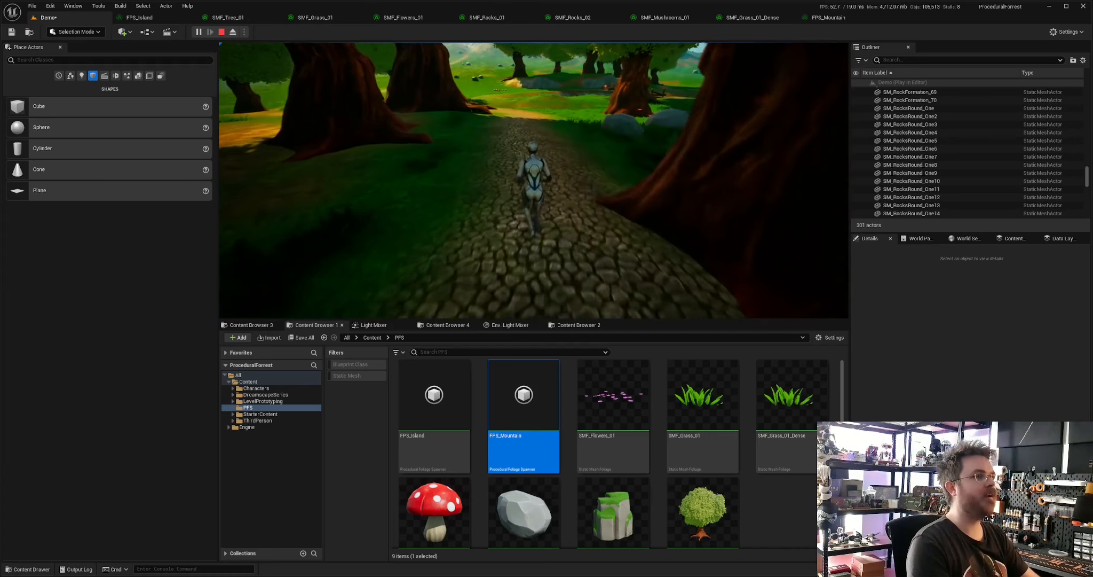
{"action": "key", "text": "w"}
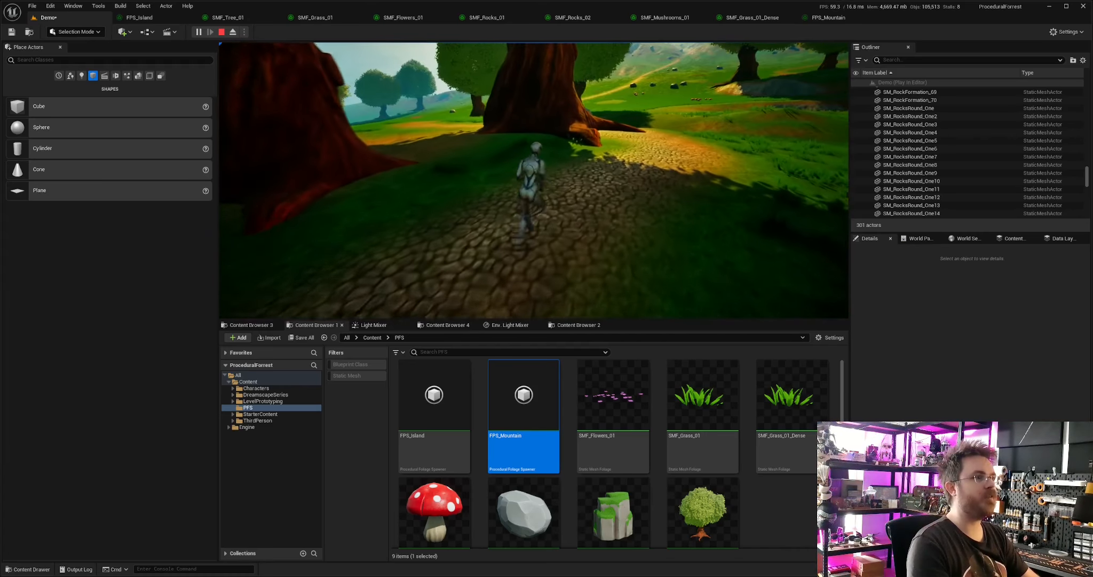
{"action": "key", "text": "w"}
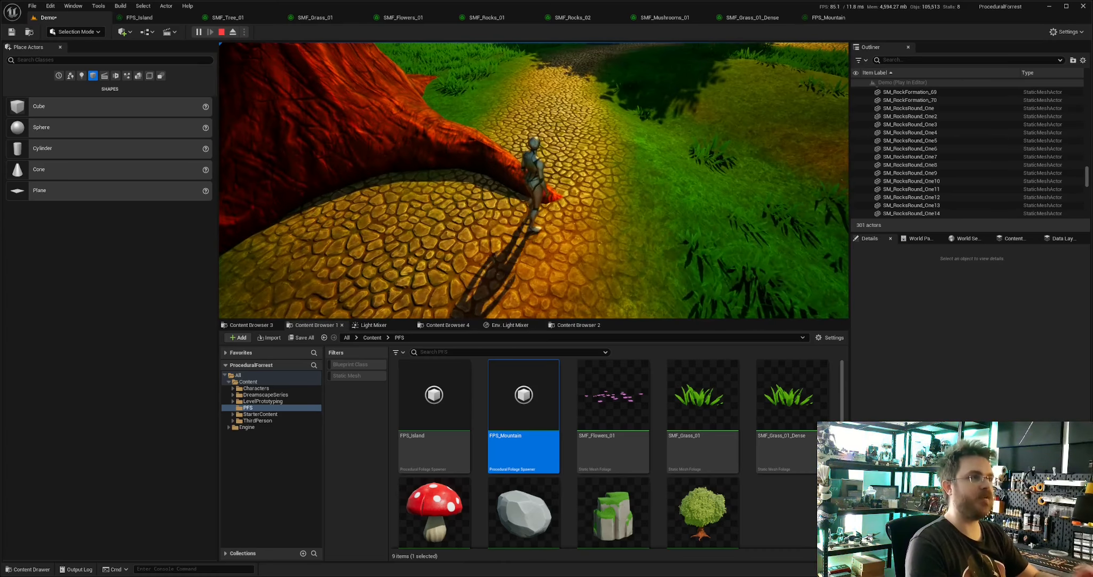
{"action": "key", "text": "w"}
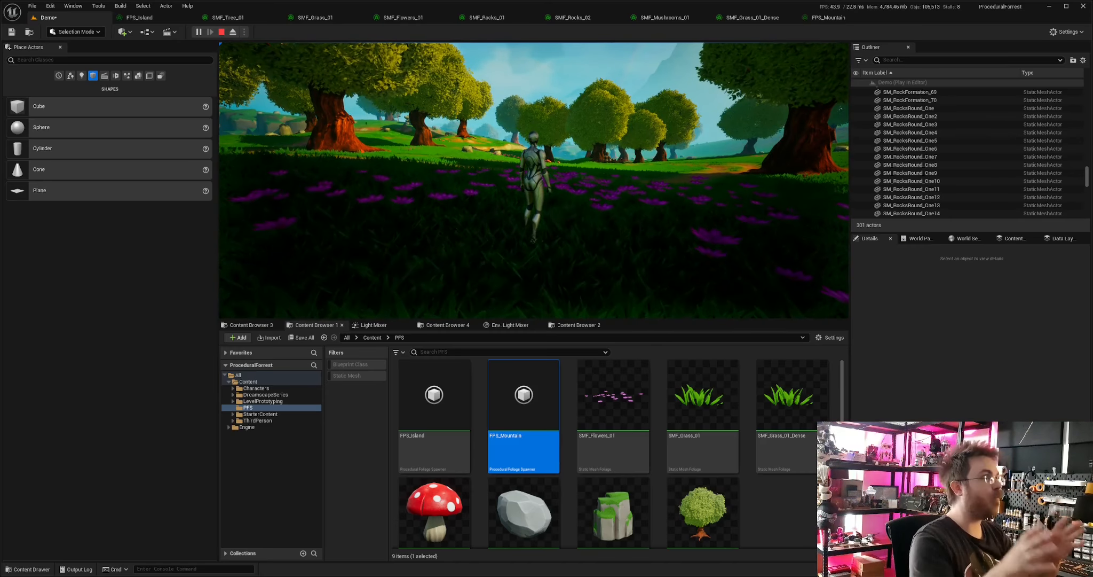
- Run the character through the purple flowers and along the dirt path to examine the flowers and grass, and end the play session
{"action": "key", "text": "s"}
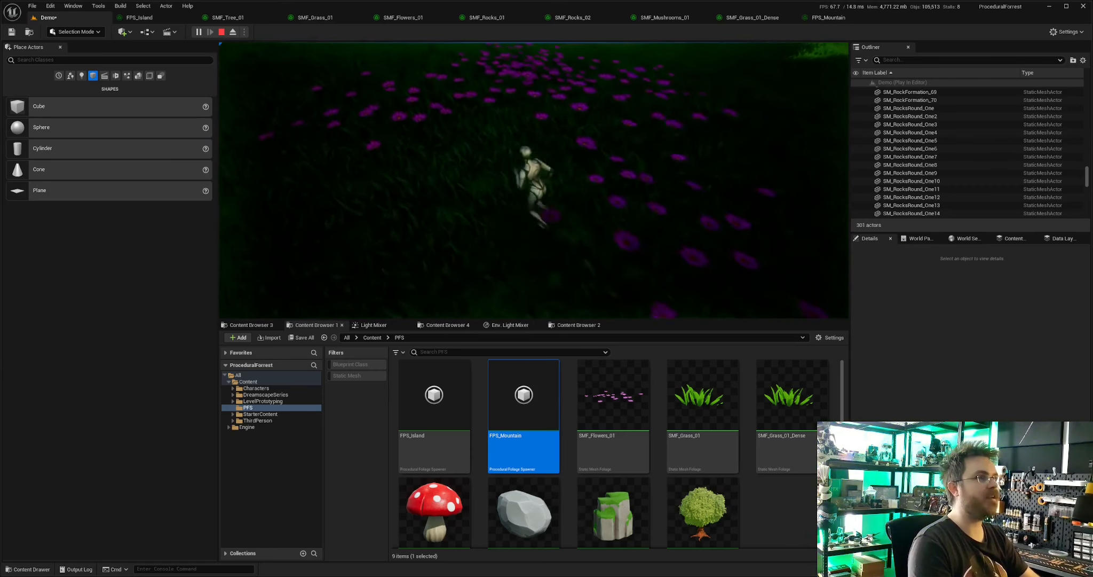
{"action": "key", "text": "w"}
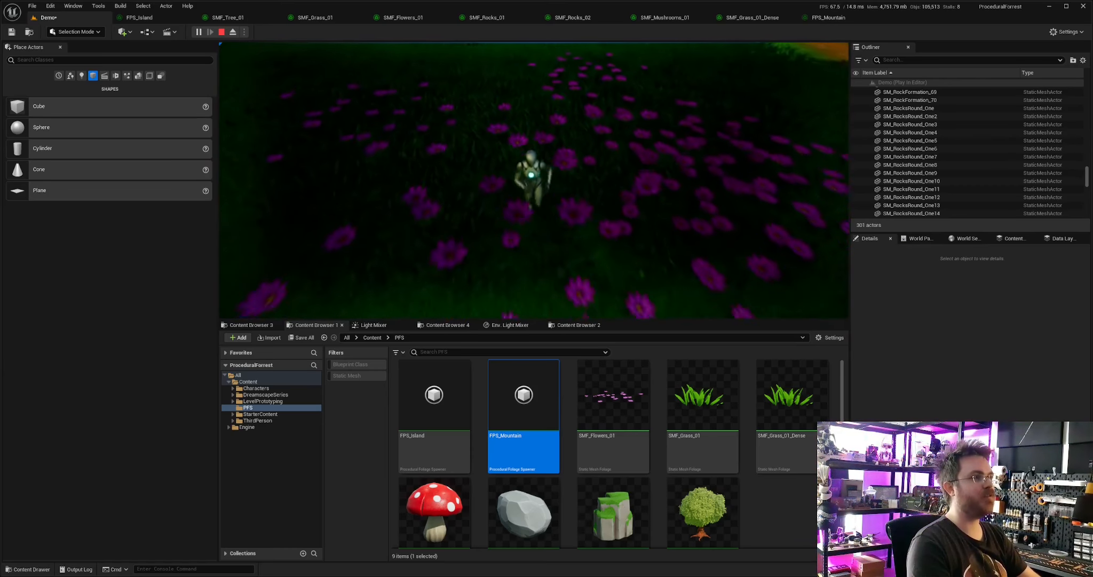
{"action": "key", "text": "d"}
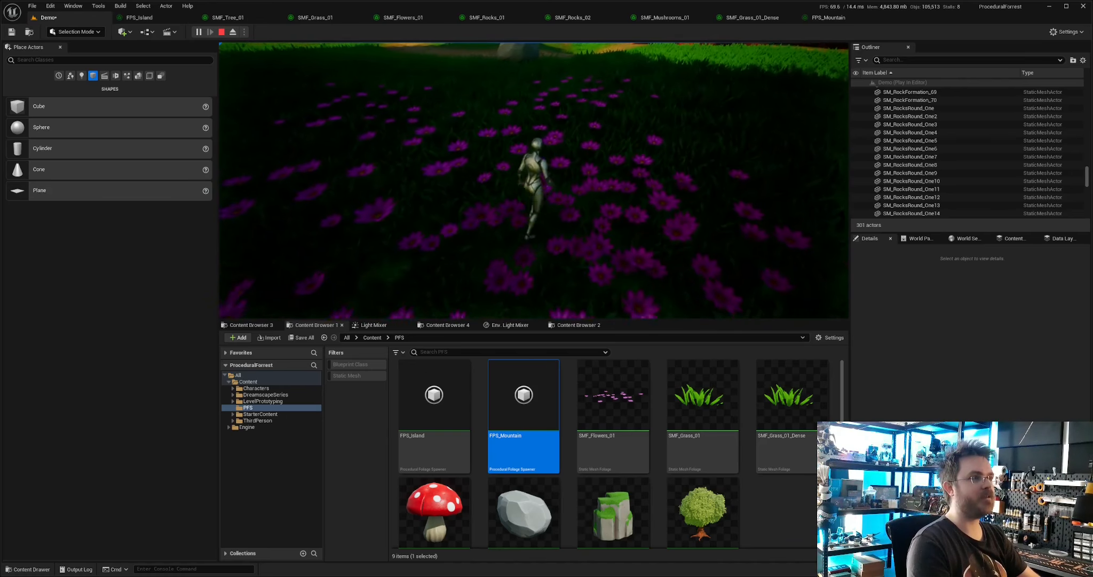
{"action": "key", "text": "s"}
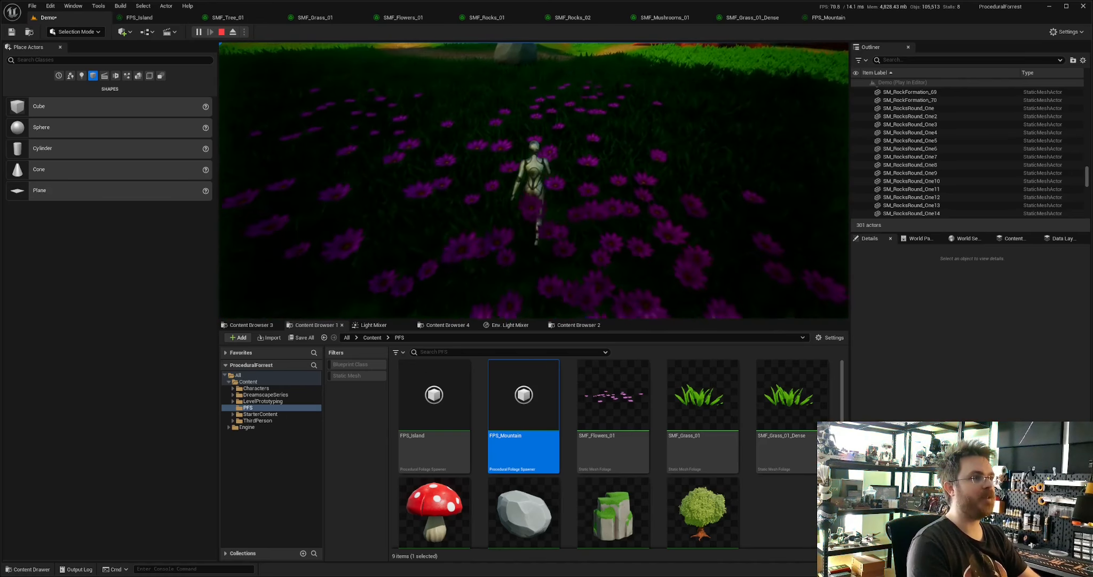
{"action": "key", "text": "w"}
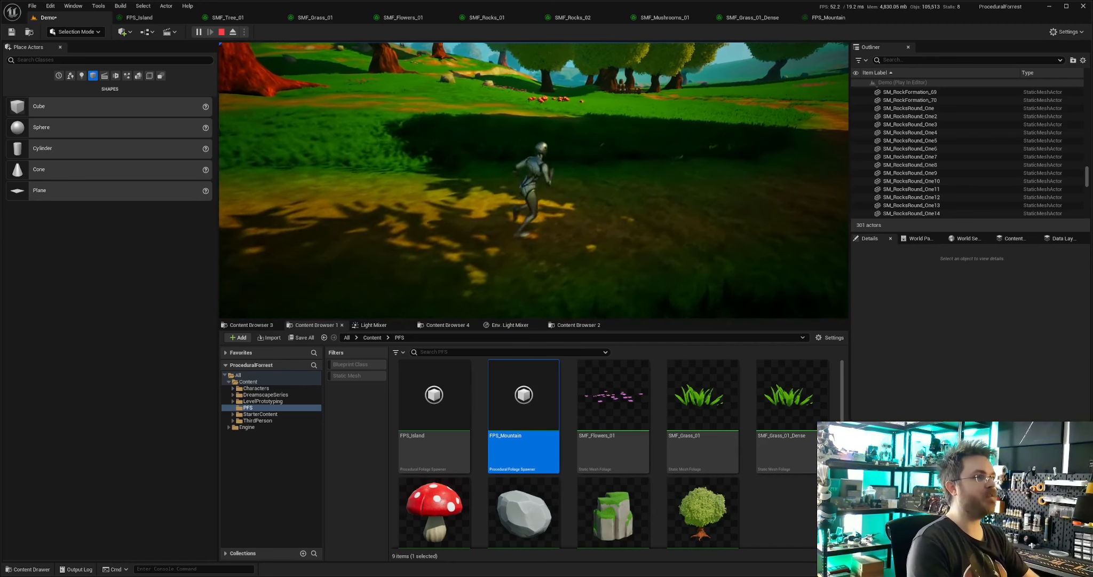
{"action": "key", "text": "w"}
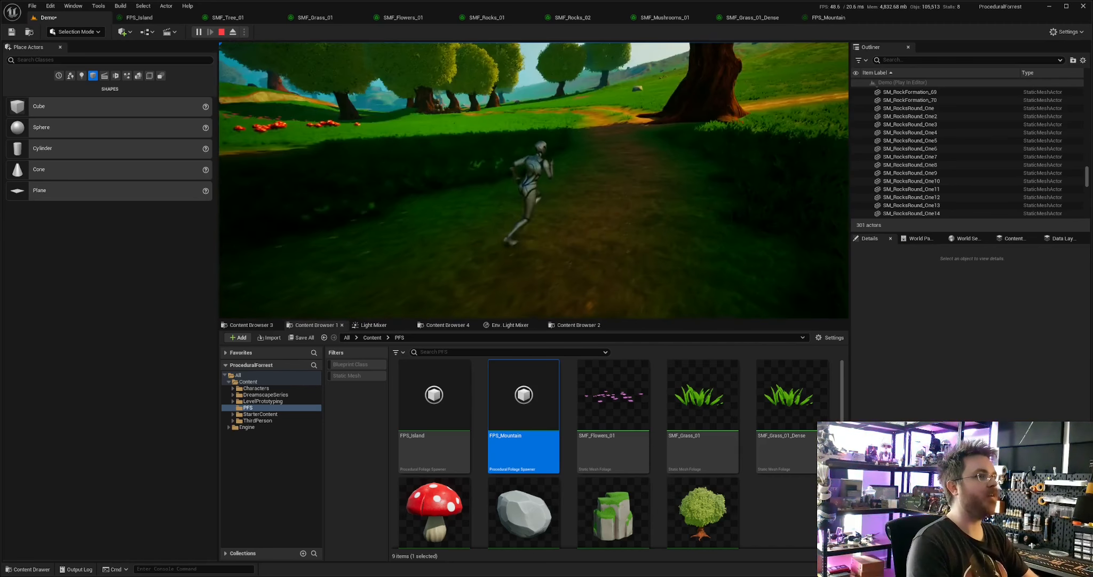
{"action": "key", "text": "w"}
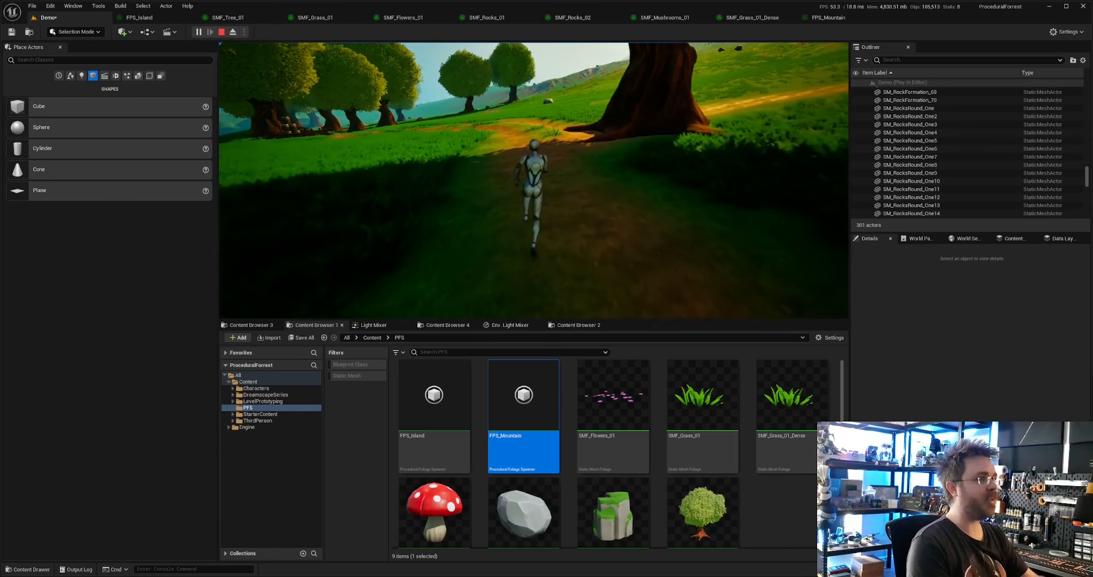
{"action": "key", "text": "w"}
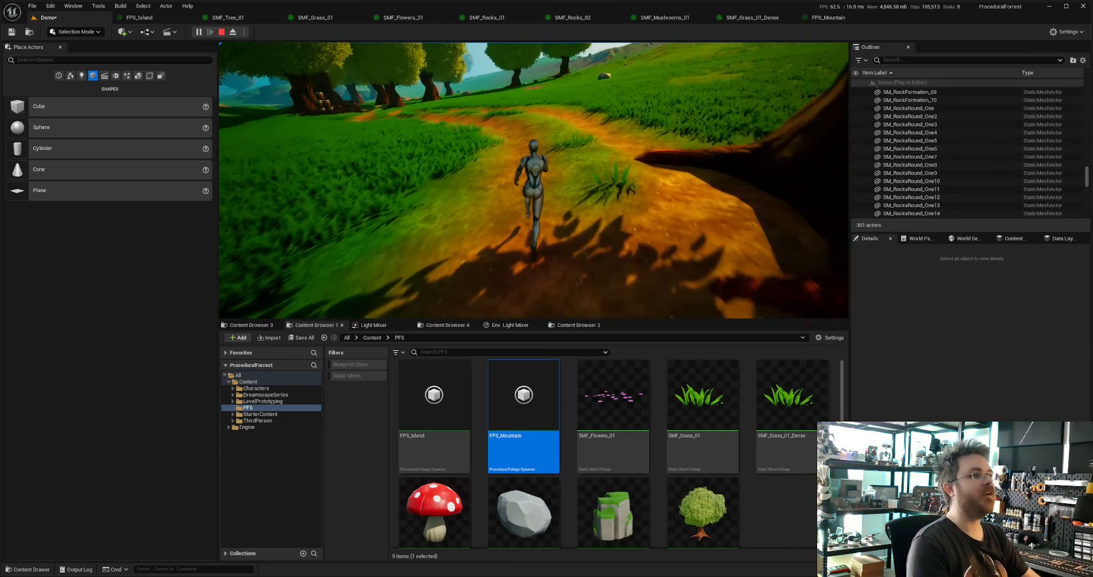
{"action": "key", "text": "w"}
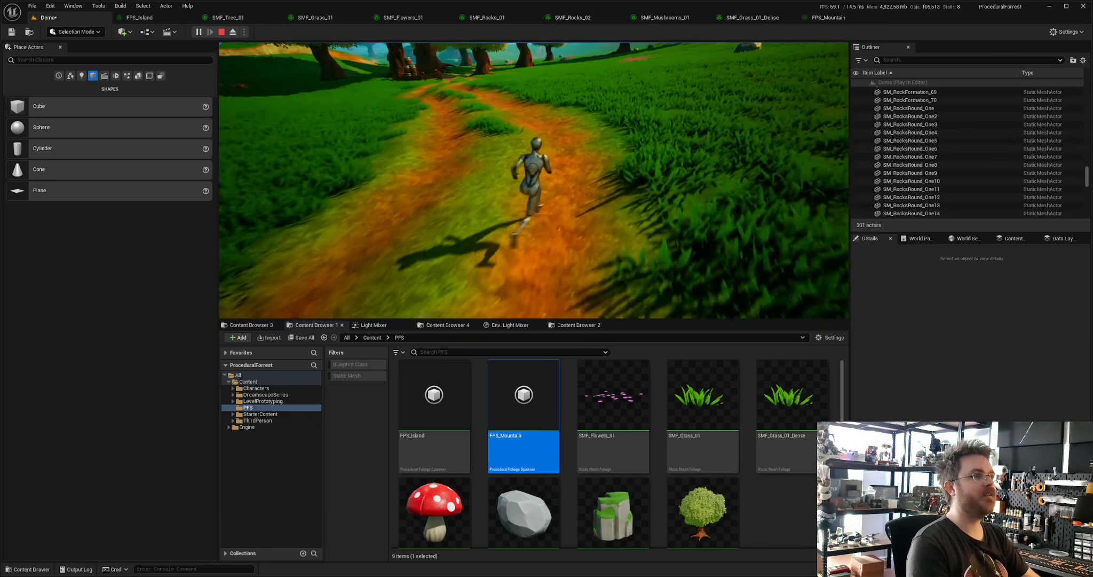
{"action": "key", "text": "s"}
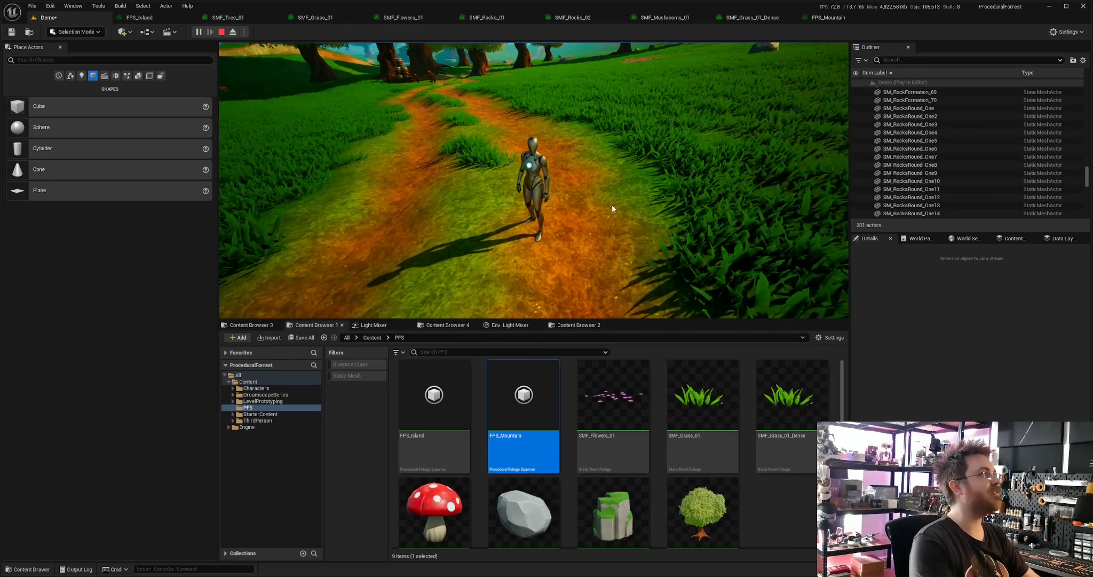
{"action": "key", "text": "Escape"}
- Create an Actor Blueprint class named BP_Herb in the PFS folder
{"action": "key", "text": "s"}
{"action": "right_click_drag", "start_coordinate": [534, 181], "coordinate": [577, 195]}
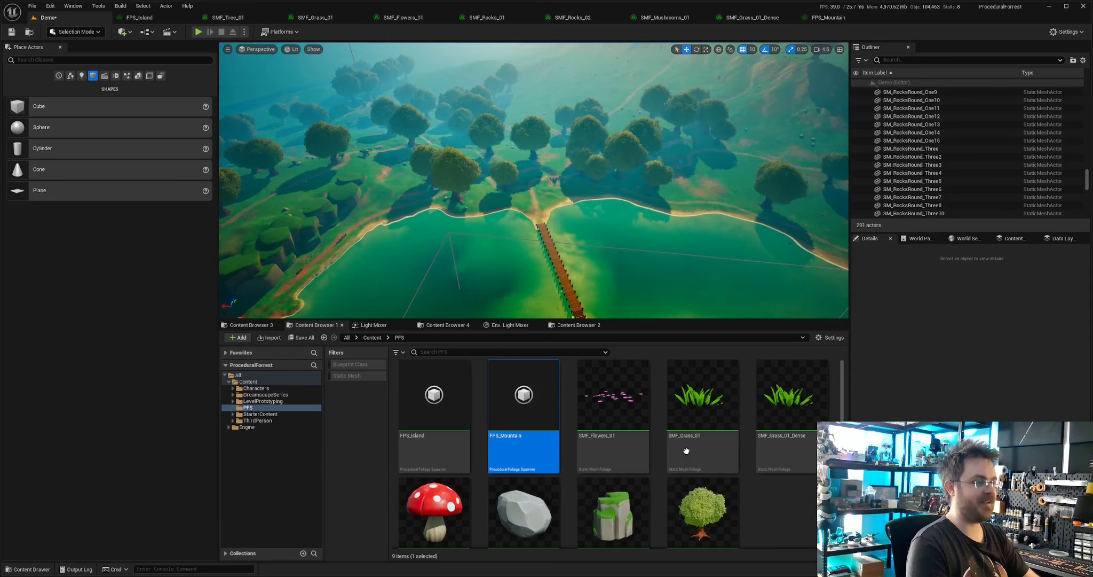
{"action": "scroll", "coordinate": [761, 473], "scroll_direction": "down", "scroll_amount": 1}
{"action": "left_click", "coordinate": [761, 473]}
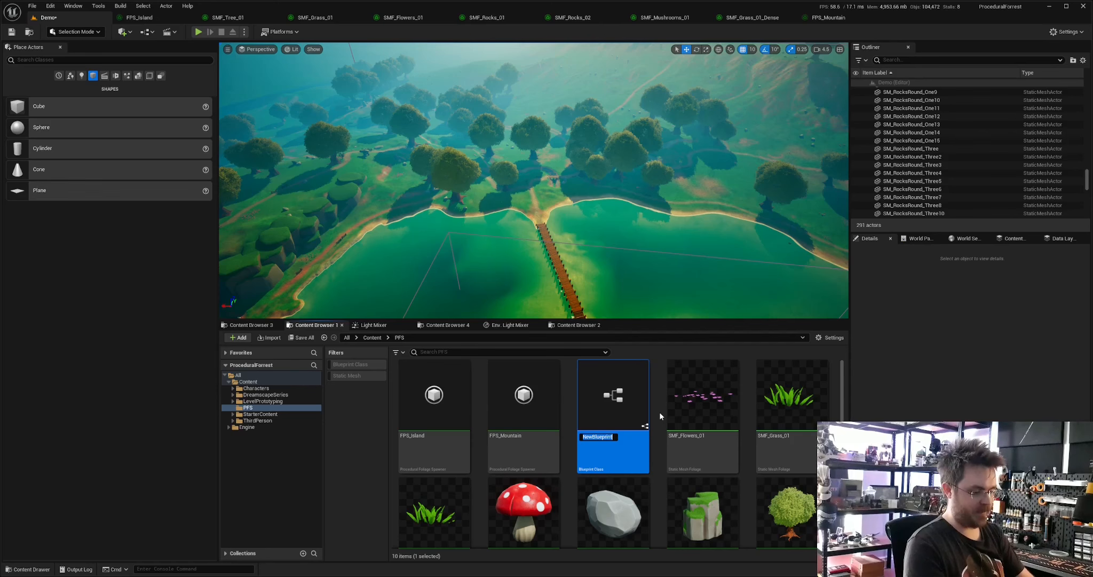
{"action": "type", "text": "BP"}
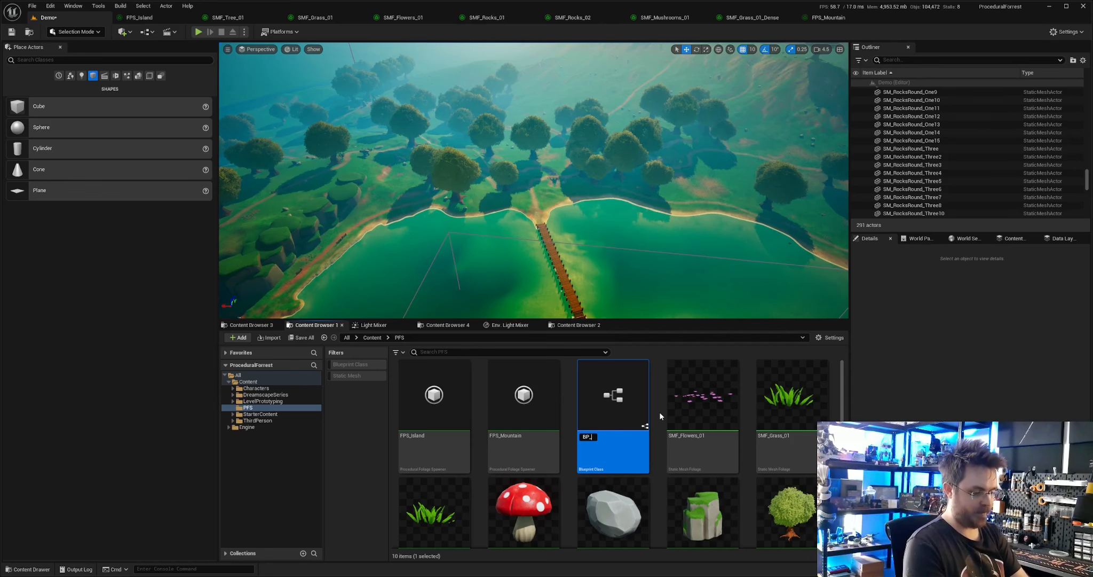
{"action": "type", "text": "_Herb"}
{"action": "key", "text": "Return"}
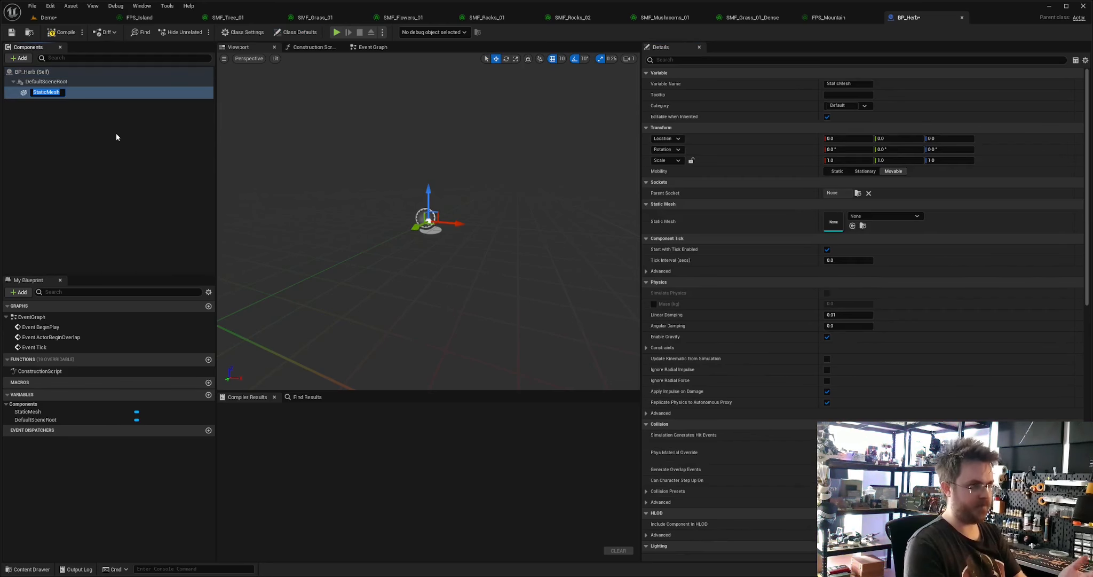
- Name the static mesh component Herb, assign the SM_Bushes_New_04_Flowers mesh, and compile and save the Blueprint
{"action": "type", "text": "H"}
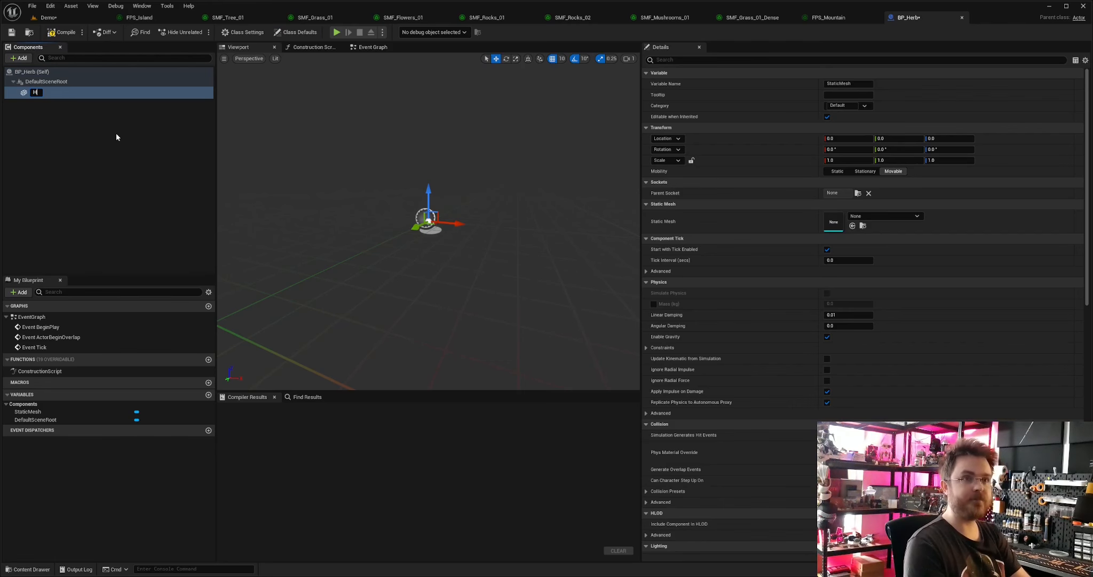
{"action": "type", "text": "erb"}
{"action": "key", "text": "Return"}
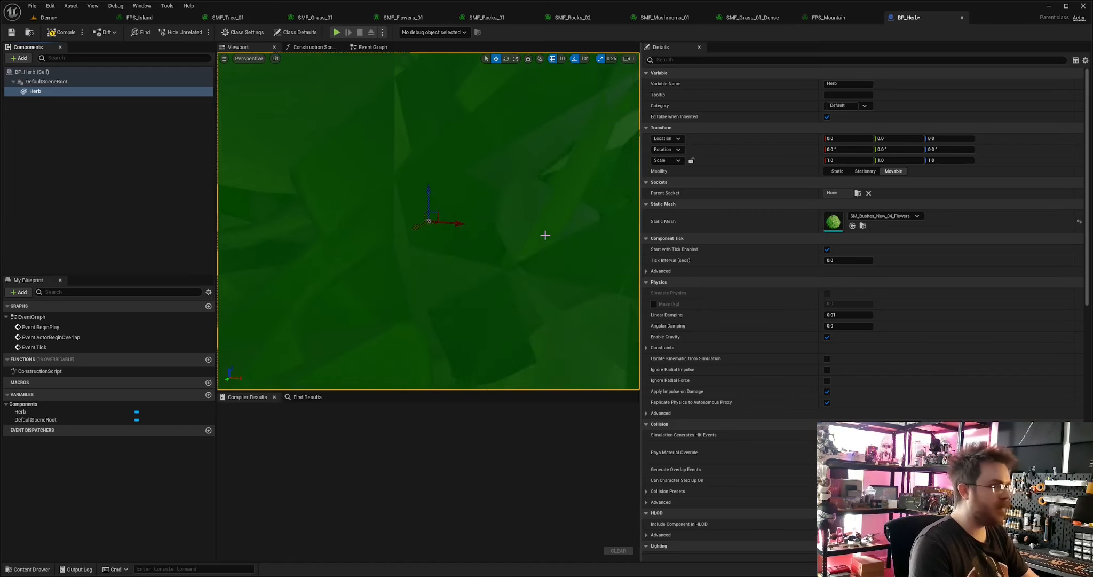
{"action": "right_click_drag", "start_coordinate": [544, 237], "coordinate": [454, 230]}
{"action": "left_click", "coordinate": [62, 32]}
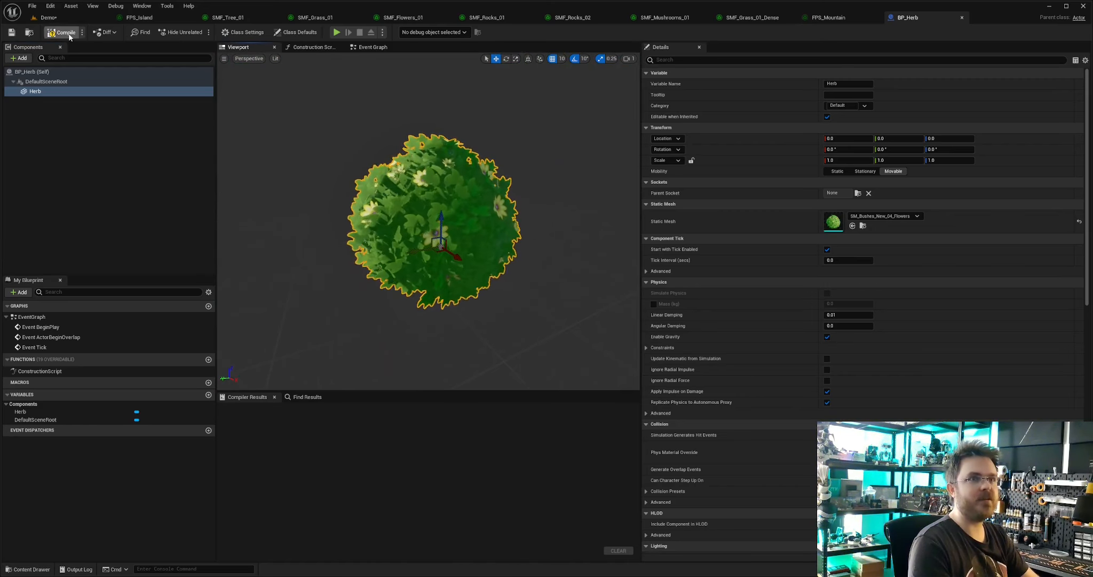
{"action": "left_click", "coordinate": [12, 32]}
- Add a sphere collision under Herb, enlarge its radius to about 400, centre it around the bush, and compile and save
{"action": "right_click_drag", "start_coordinate": [339, 149], "coordinate": [347, 174]}
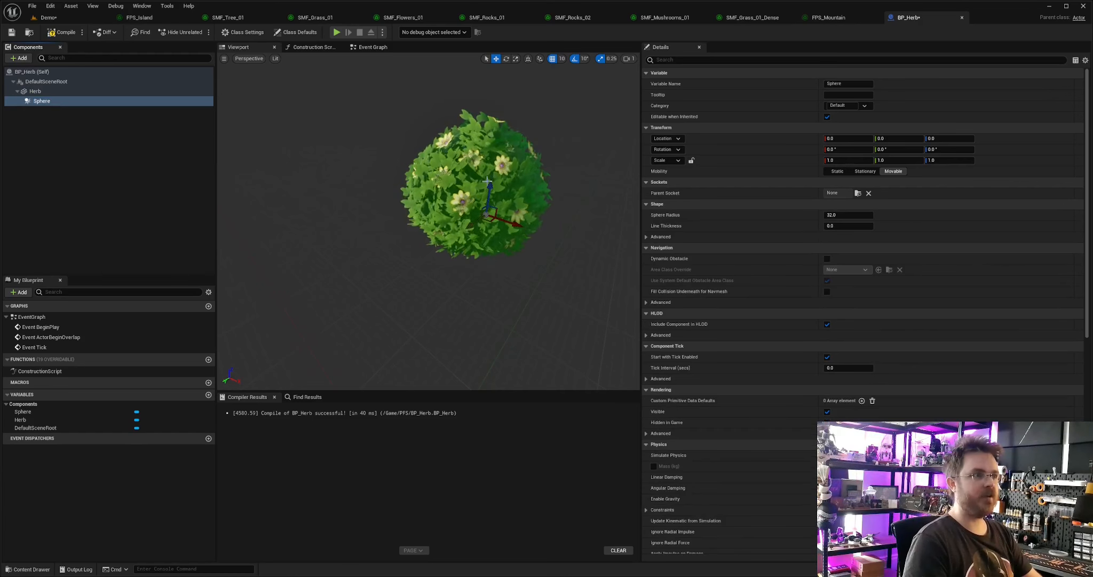
{"action": "scroll", "coordinate": [469, 251], "scroll_direction": "down", "scroll_amount": 3}
{"action": "left_click_drag", "start_coordinate": [859, 214], "coordinate": [929, 214]}
{"action": "right_click_drag", "start_coordinate": [534, 230], "coordinate": [539, 206]}
{"action": "mouse_move", "coordinate": [446, 214]}
{"action": "right_mouse_down"}
{"action": "mouse_move", "coordinate": [443, 235]}
{"action": "mouse_move", "coordinate": [435, 216]}
{"action": "mouse_move", "coordinate": [445, 234]}
{"action": "right_mouse_up"}
{"action": "left_click_drag", "start_coordinate": [445, 234], "coordinate": [435, 234]}
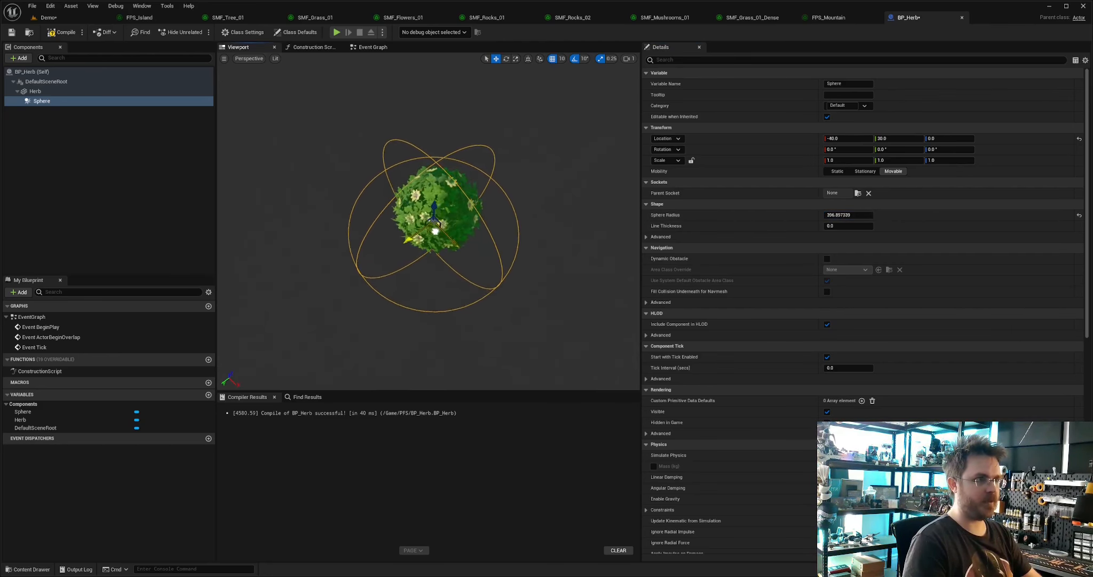
{"action": "right_click_drag", "start_coordinate": [435, 234], "coordinate": [561, 122]}
{"action": "left_click", "coordinate": [12, 33]}
{"action": "left_click", "coordinate": [63, 34]}
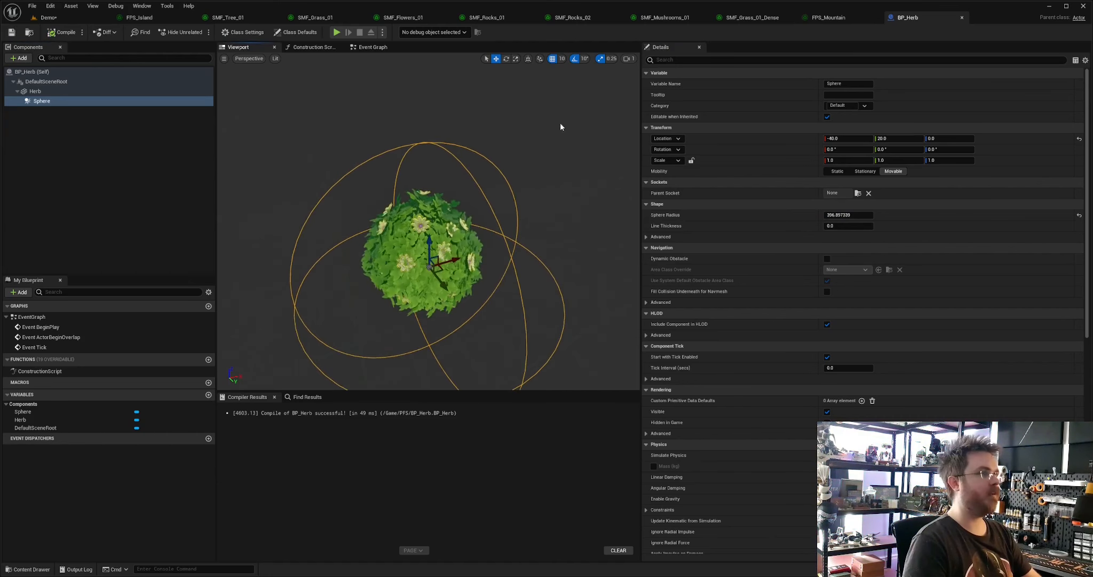
- Add an On Component Begin Overlap event for the Sphere component to the Event Graph
{"action": "left_click", "coordinate": [373, 47]}
{"action": "scroll", "coordinate": [483, 257], "scroll_direction": "down", "scroll_amount": 2}
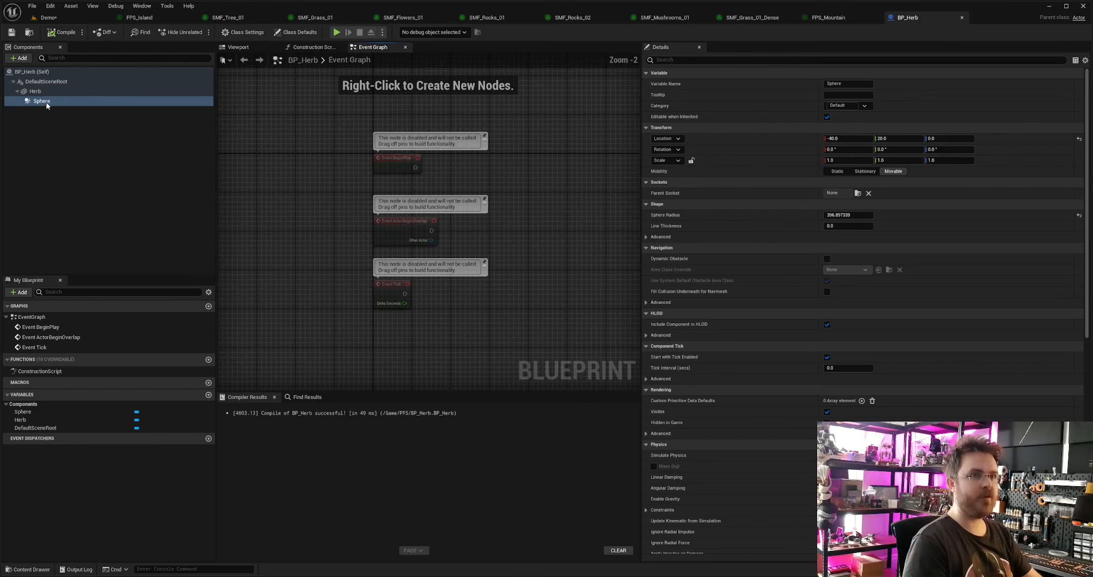
{"action": "left_click", "coordinate": [39, 101]}
{"action": "scroll", "coordinate": [815, 338], "scroll_direction": "down", "scroll_amount": 10}
{"action": "scroll", "coordinate": [801, 334], "scroll_direction": "down", "scroll_amount": 3}
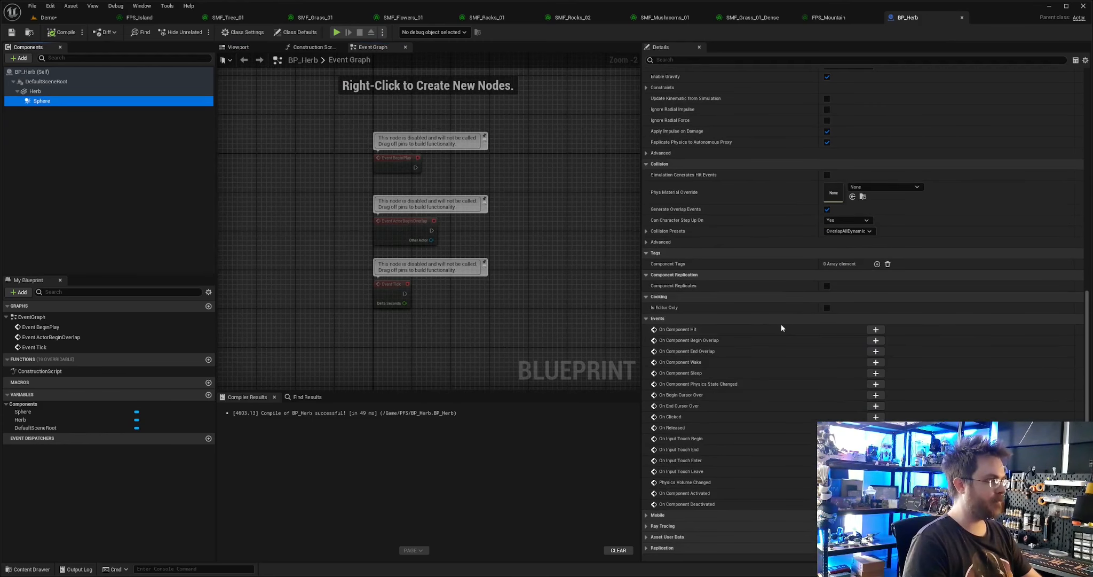
{"action": "left_click", "coordinate": [875, 341]}
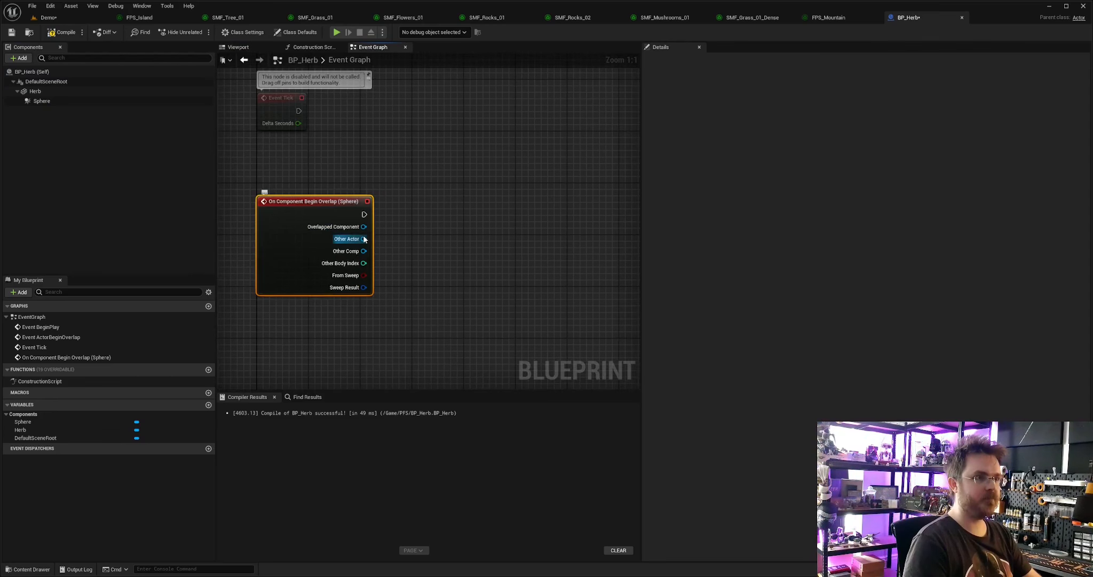
- Compare the overlap event's Other Actor with the Get Player Character return value using an Equal node
{"action": "left_click_drag", "start_coordinate": [338, 225], "coordinate": [411, 259]}
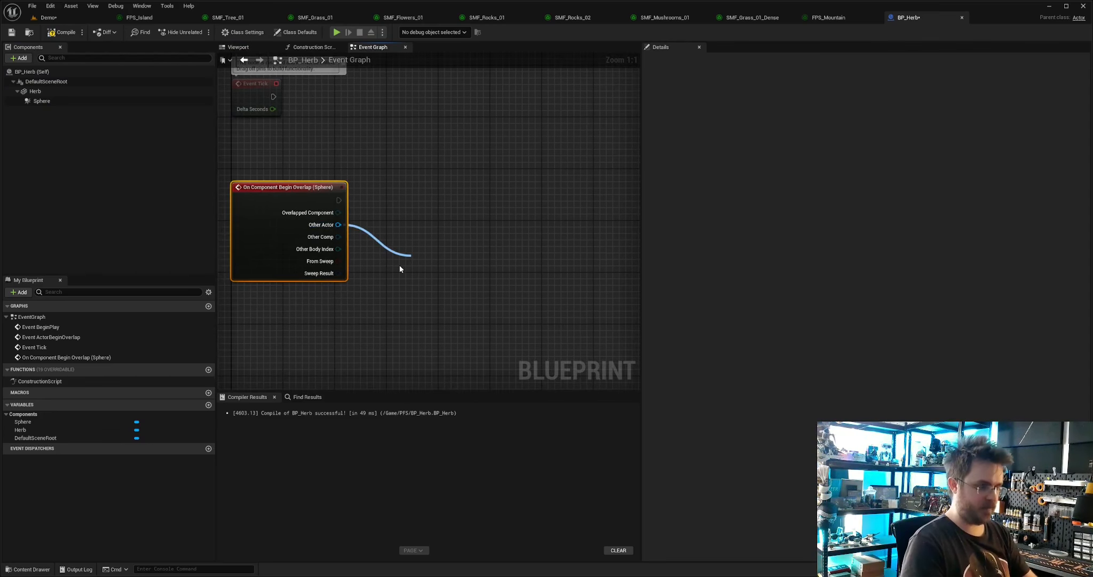
{"action": "left_click", "coordinate": [364, 322]}
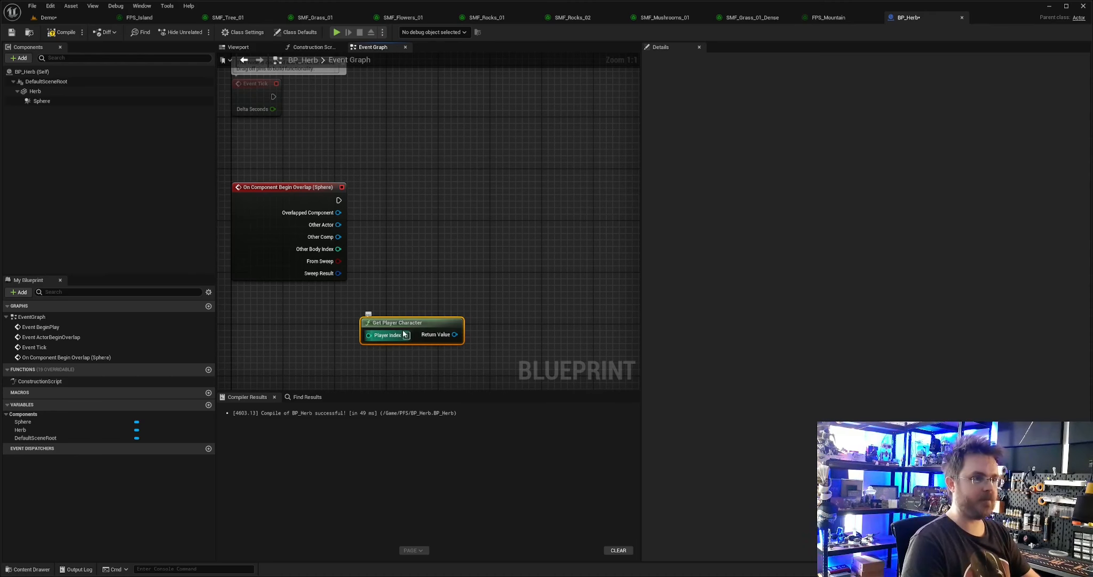
{"action": "left_click_drag", "start_coordinate": [405, 326], "coordinate": [322, 307]}
{"action": "left_click_drag", "start_coordinate": [426, 245], "coordinate": [416, 239]}
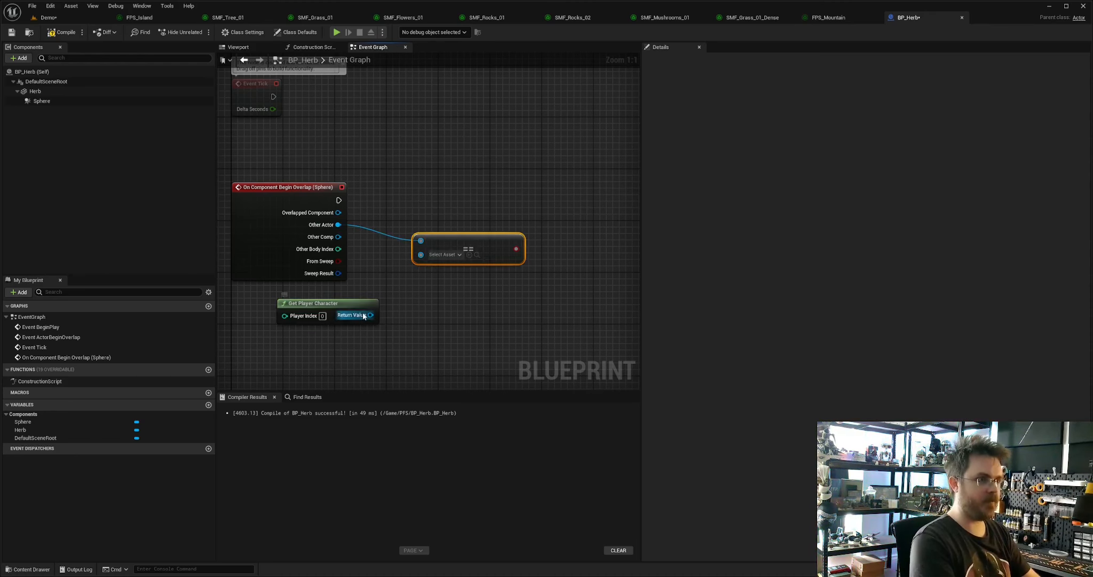
{"action": "left_click_drag", "start_coordinate": [370, 315], "coordinate": [423, 255]}
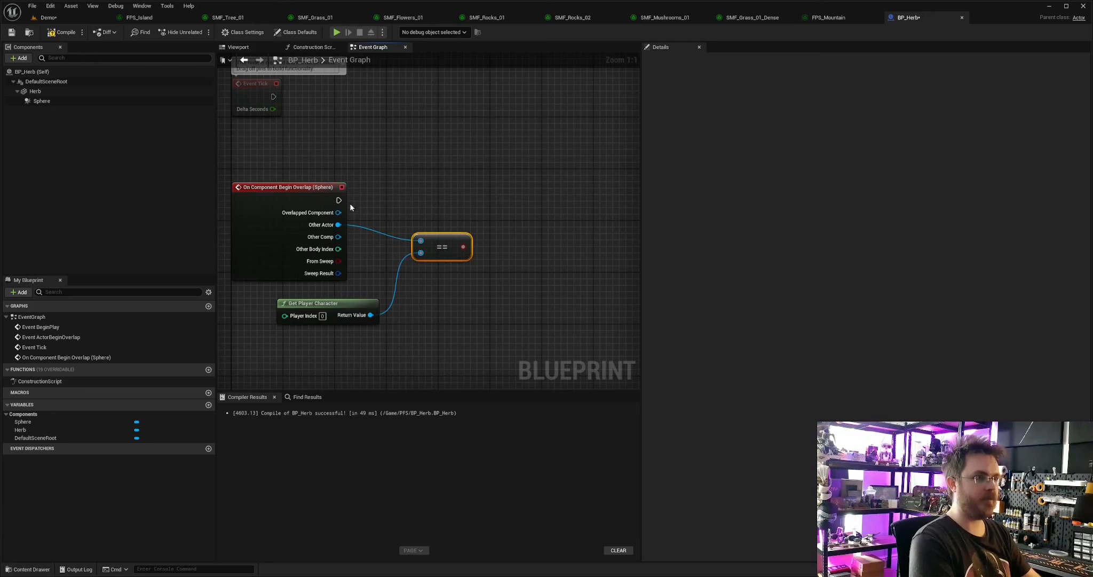
- Feed the overlap event and comparison into a Branch that runs Destroy Actor on True, and compile and save the Blueprint
{"action": "left_click_drag", "start_coordinate": [471, 226], "coordinate": [533, 187]}
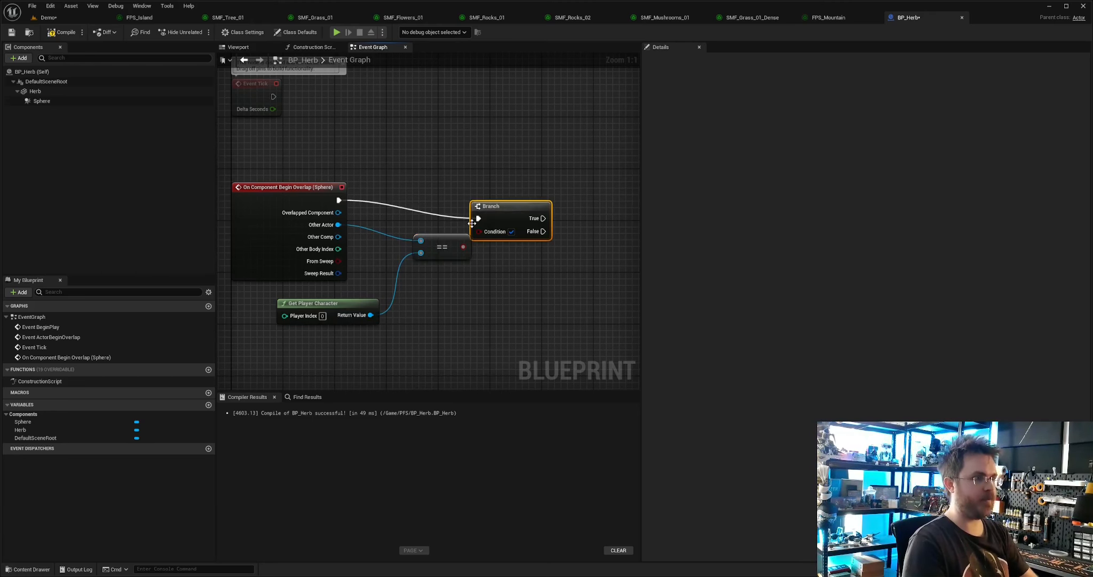
{"action": "left_click_drag", "start_coordinate": [464, 247], "coordinate": [504, 212]}
{"action": "right_click_drag", "start_coordinate": [590, 220], "coordinate": [415, 220]}
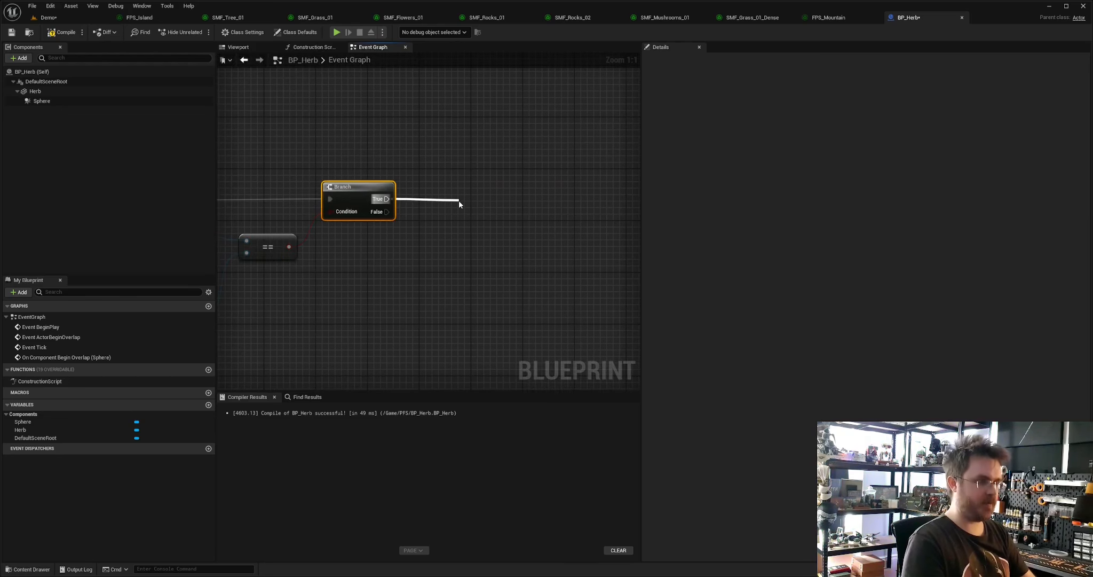
{"action": "left_click_drag", "start_coordinate": [459, 200], "coordinate": [458, 199]}
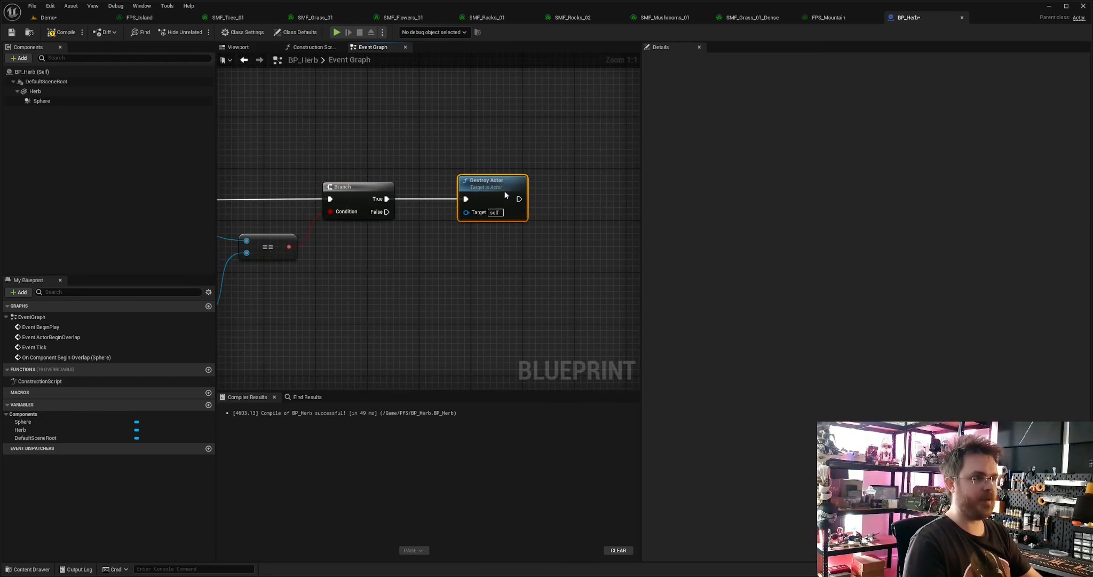
{"action": "right_click_drag", "start_coordinate": [404, 238], "coordinate": [537, 255]}
{"action": "scroll", "coordinate": [538, 255], "scroll_direction": "down", "scroll_amount": 1}
{"action": "left_click", "coordinate": [52, 36]}
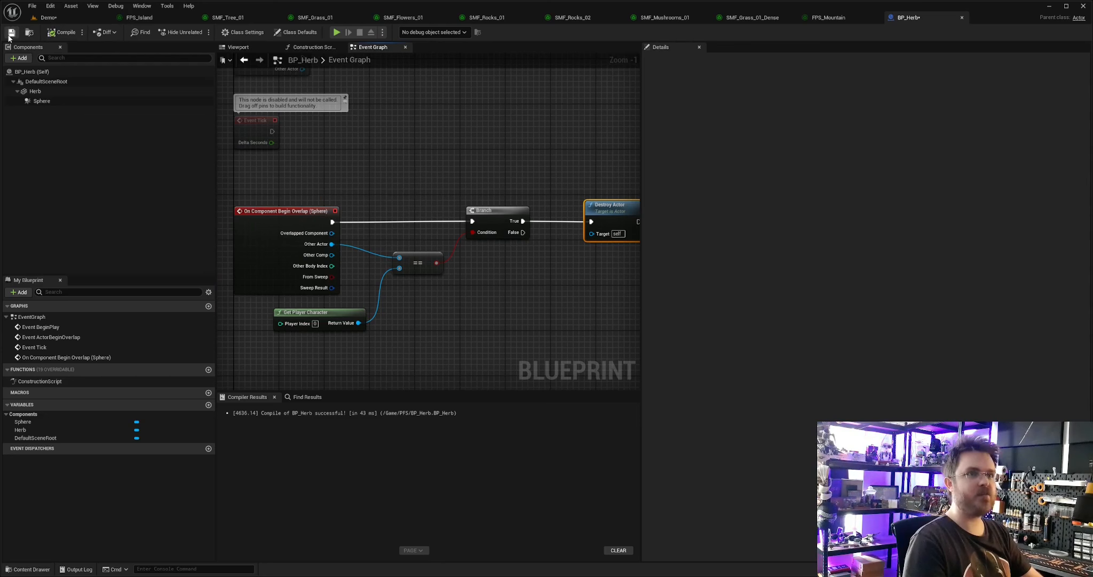
- Place a BP_Herb actor on the island's stone path in the Demo level
{"action": "left_click", "coordinate": [68, 15]}
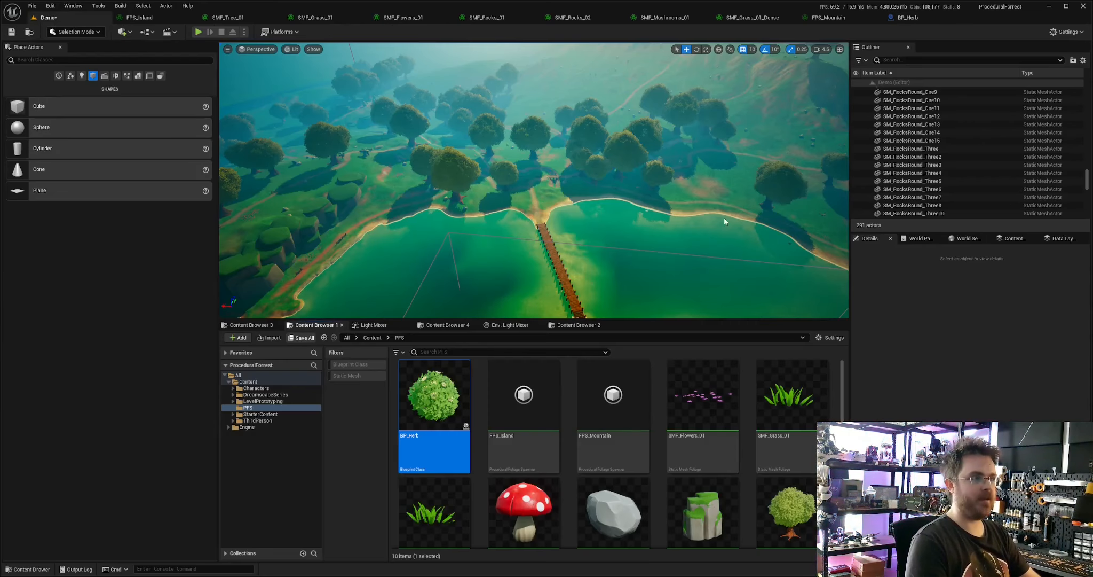
{"action": "key", "text": "w"}
{"action": "right_click_drag", "start_coordinate": [558, 209], "coordinate": [737, 155]}
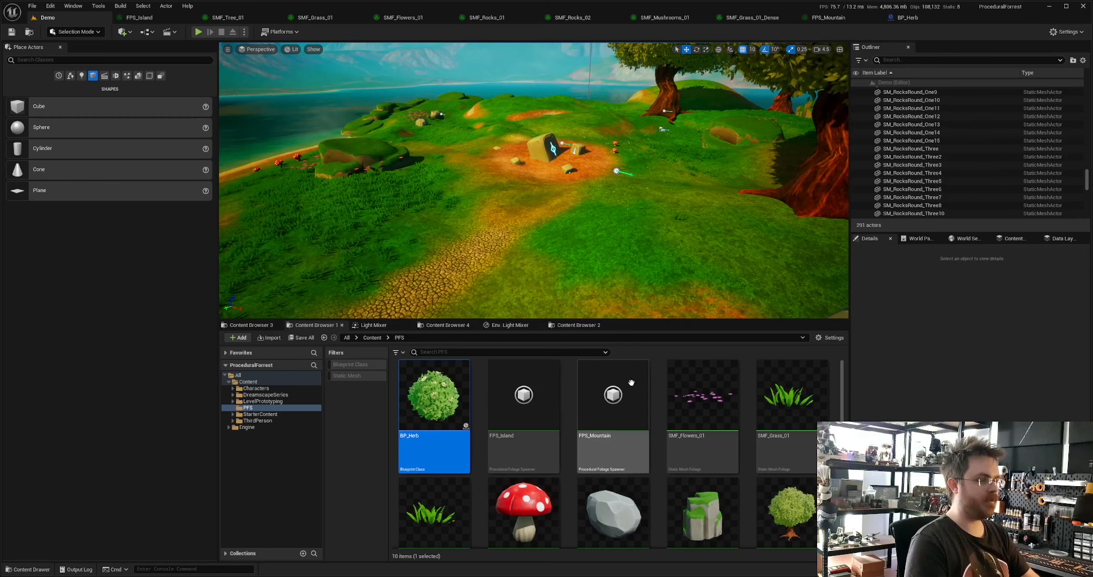
{"action": "left_click_drag", "start_coordinate": [434, 395], "coordinate": [515, 211]}
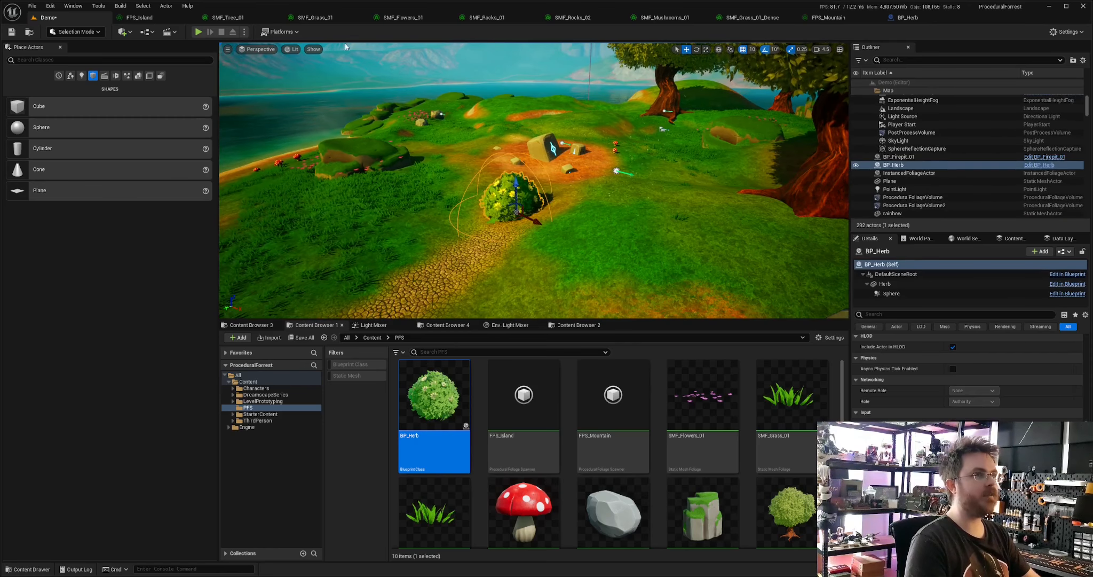
- Play the level and run the character into the placed herb to test the overlap, and end the play session
{"action": "left_click", "coordinate": [199, 31]}
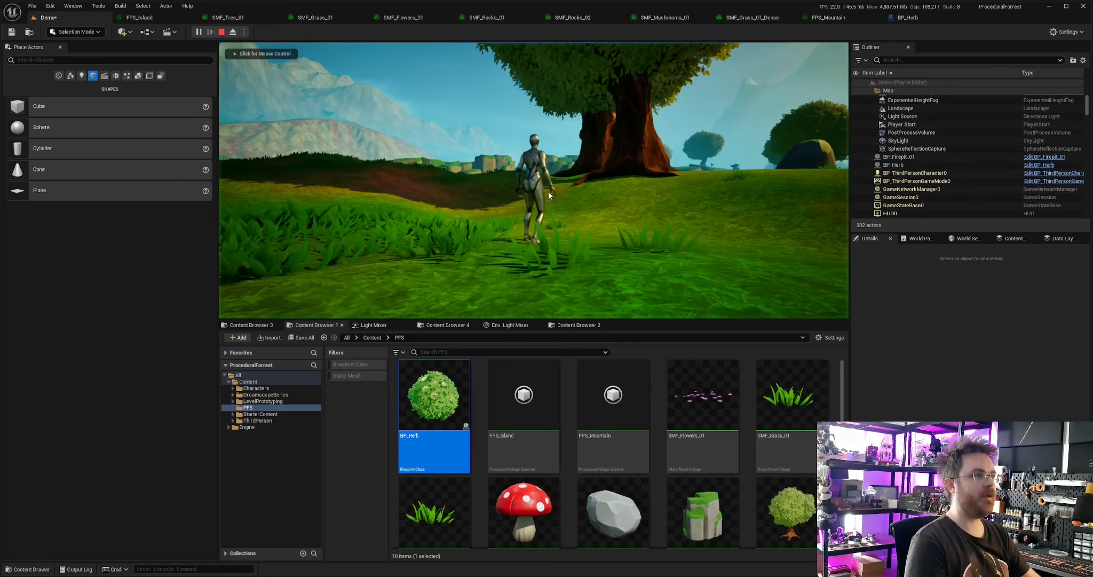
{"action": "left_click", "coordinate": [548, 191]}
{"action": "key", "text": "w"}
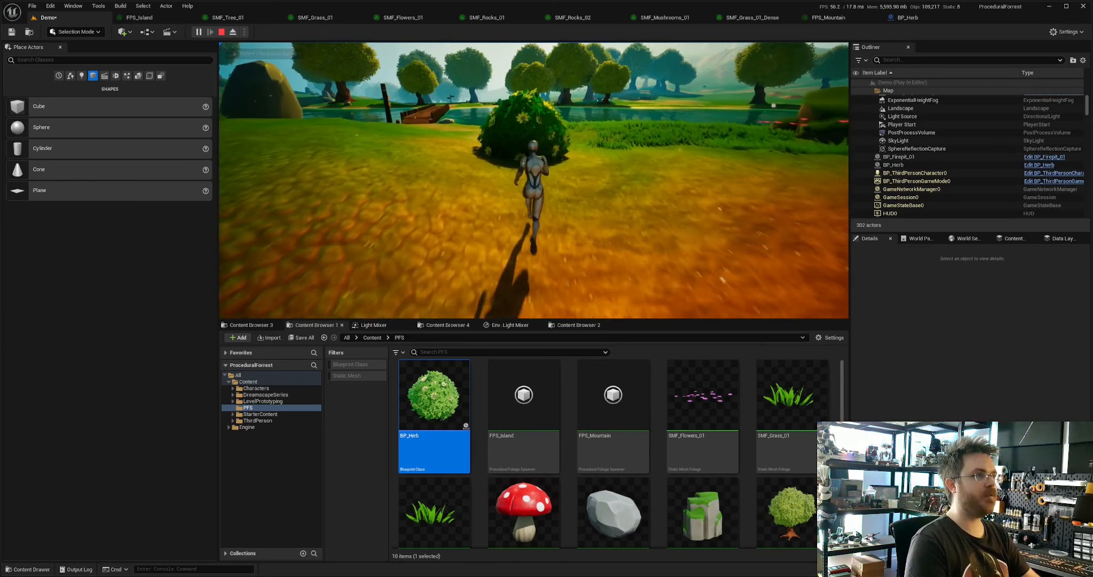
{"action": "key", "text": "s"}
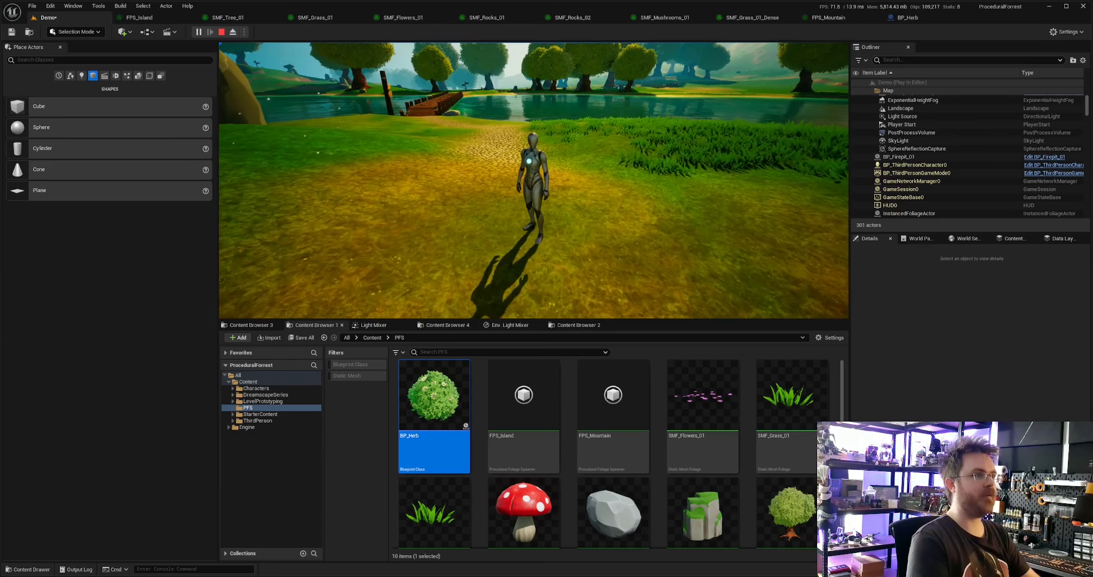
{"action": "key", "text": "Escape"}
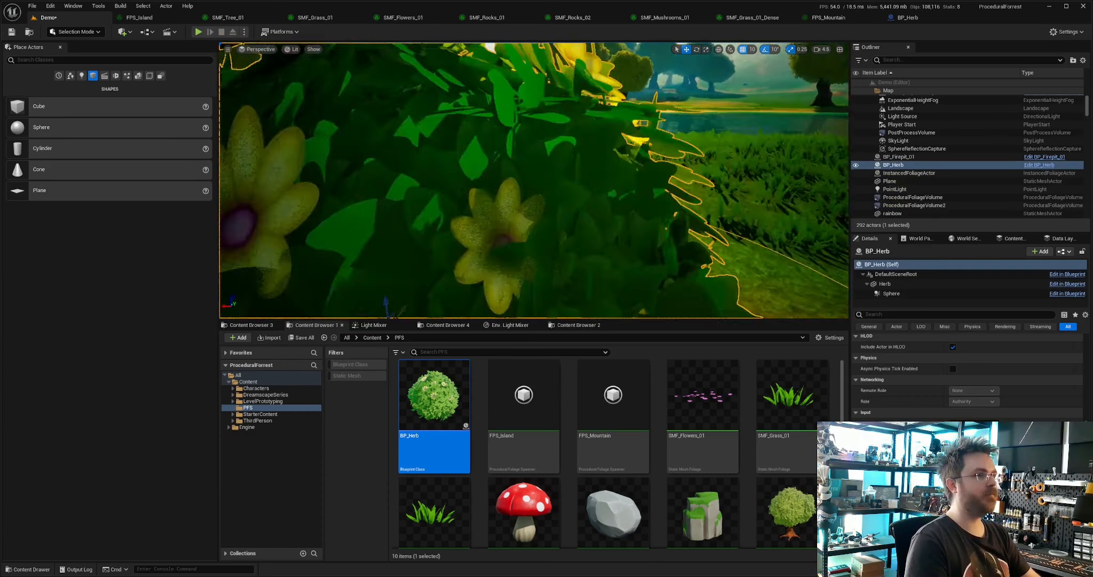
- Scale the Herb mesh down in the BP_Herb Blueprint, and compile and save it
{"action": "key", "text": "f"}
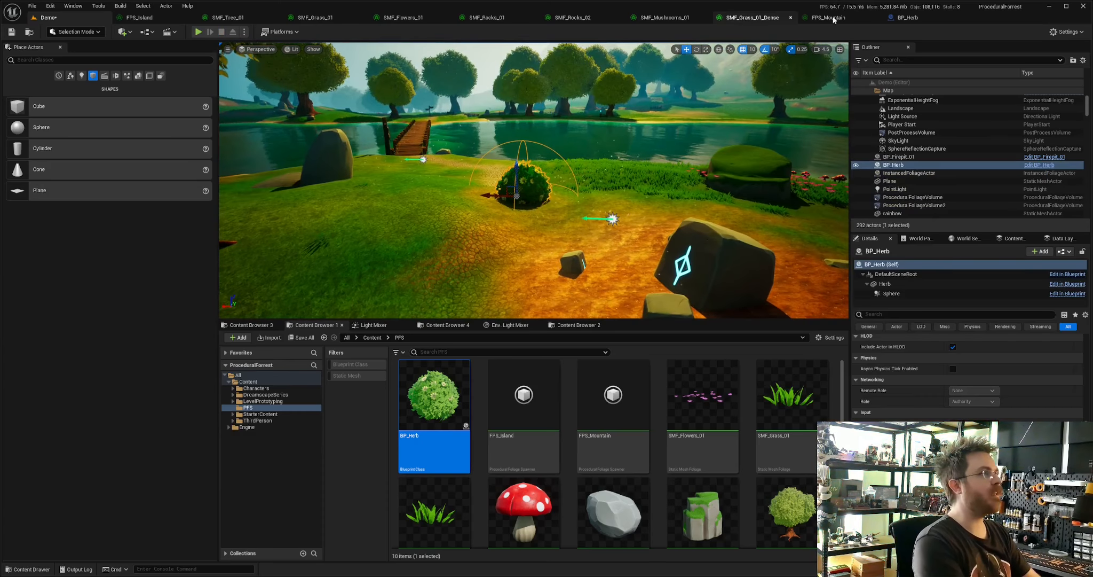
{"action": "left_click", "coordinate": [918, 18]}
{"action": "left_click", "coordinate": [239, 47]}
{"action": "left_click", "coordinate": [448, 229]}
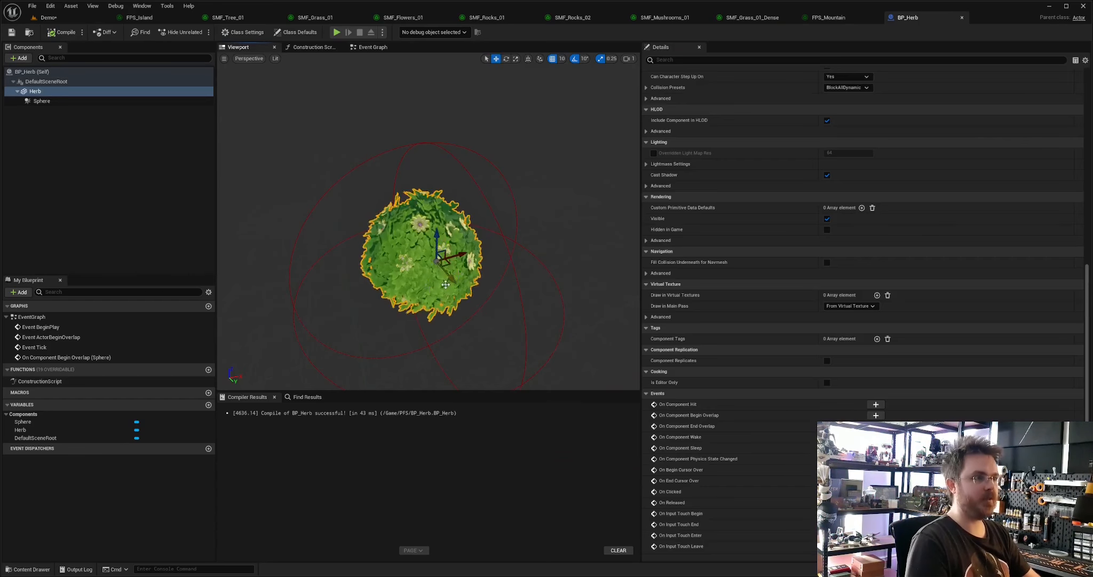
{"action": "right_click_drag", "start_coordinate": [438, 257], "coordinate": [587, 246]}
{"action": "key", "text": "a"}
{"action": "key", "text": "w"}
{"action": "scroll", "coordinate": [438, 257], "scroll_direction": "down", "scroll_amount": 5}
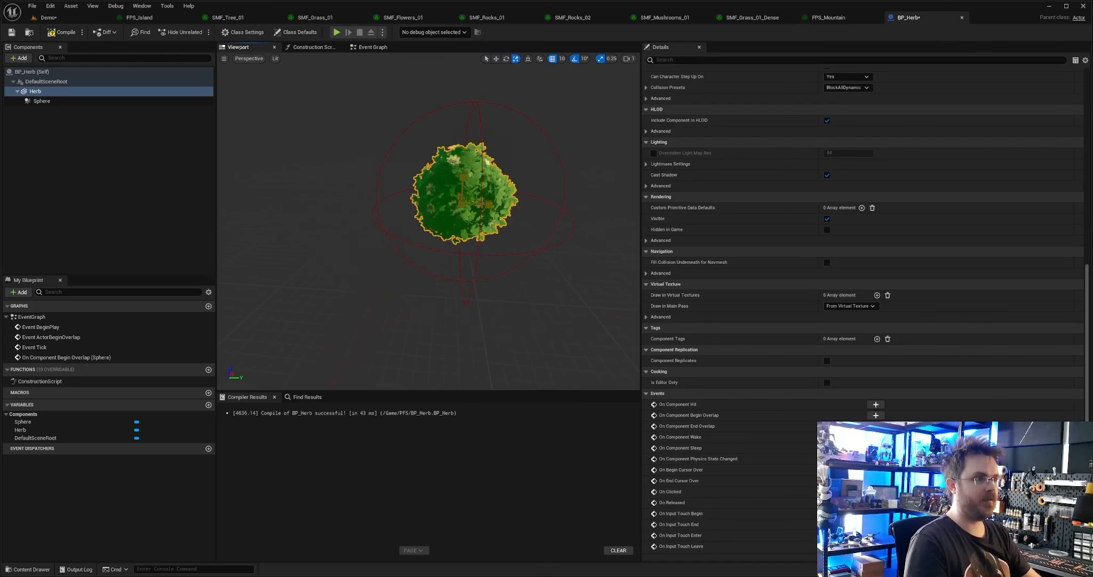
{"action": "scroll", "coordinate": [438, 256], "scroll_direction": "up", "scroll_amount": 4}
{"action": "left_click", "coordinate": [11, 32]}
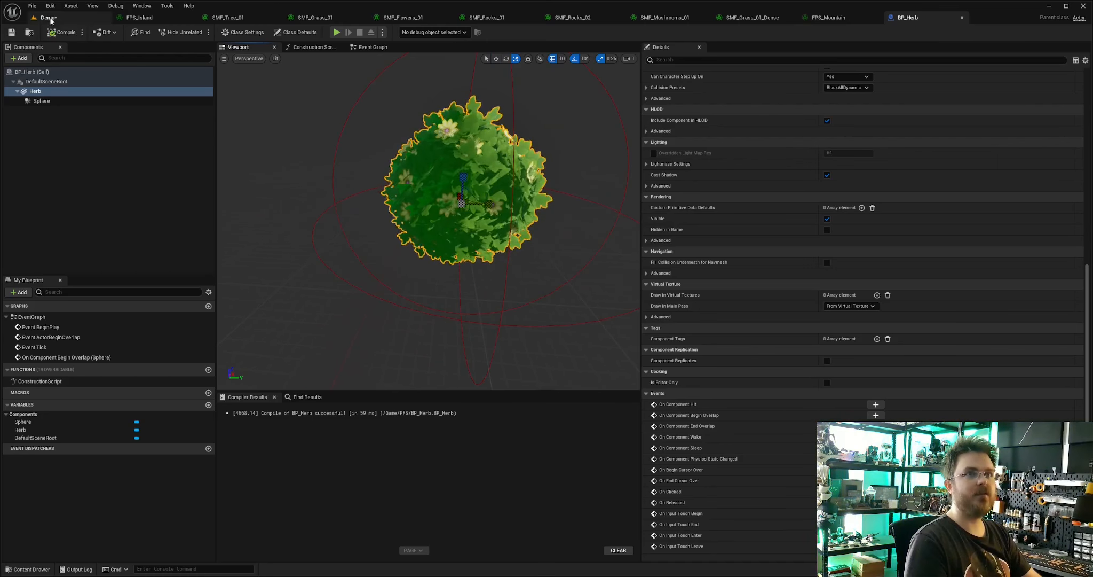
- Delete the placed BP_Herb actor from the island path in the Demo level
{"action": "left_click", "coordinate": [48, 17]}
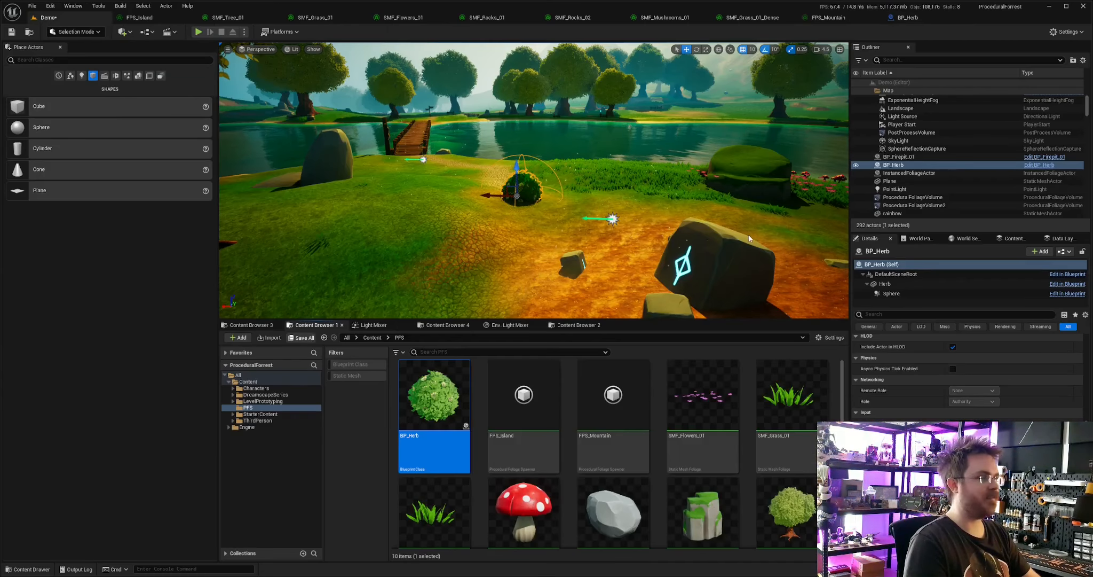
{"action": "key", "text": "w"}
{"action": "right_click_drag", "start_coordinate": [621, 234], "coordinate": [621, 272]}
{"action": "key", "text": "s"}
{"action": "key", "text": "Delete"}
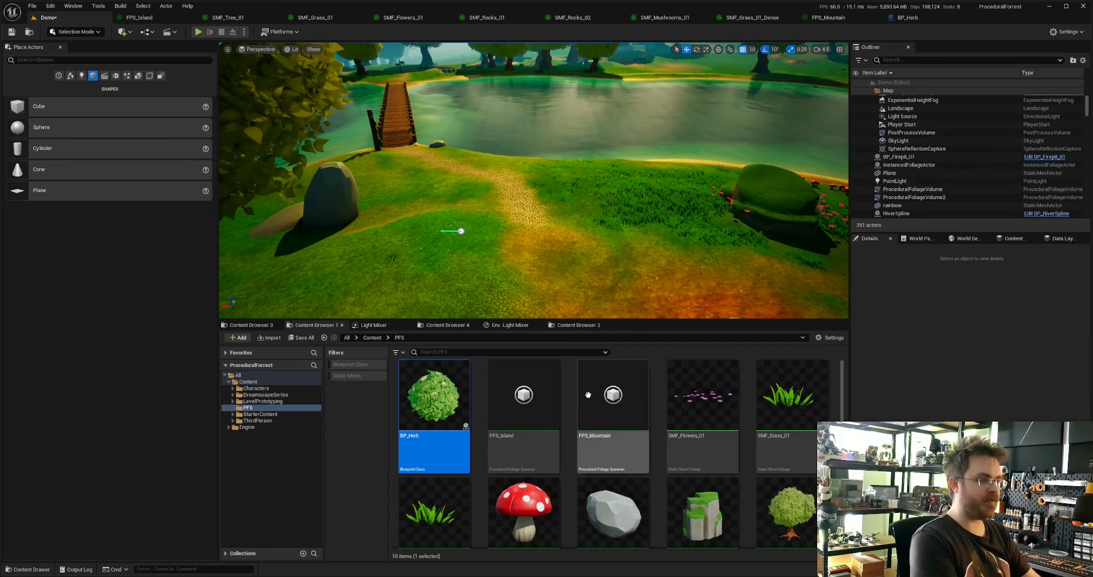
- Create an Actor Foliage asset named AF_Herb_01 in the PFS folder
{"action": "scroll", "coordinate": [570, 441], "scroll_direction": "down", "scroll_amount": 1}
{"action": "left_click", "coordinate": [570, 441]}
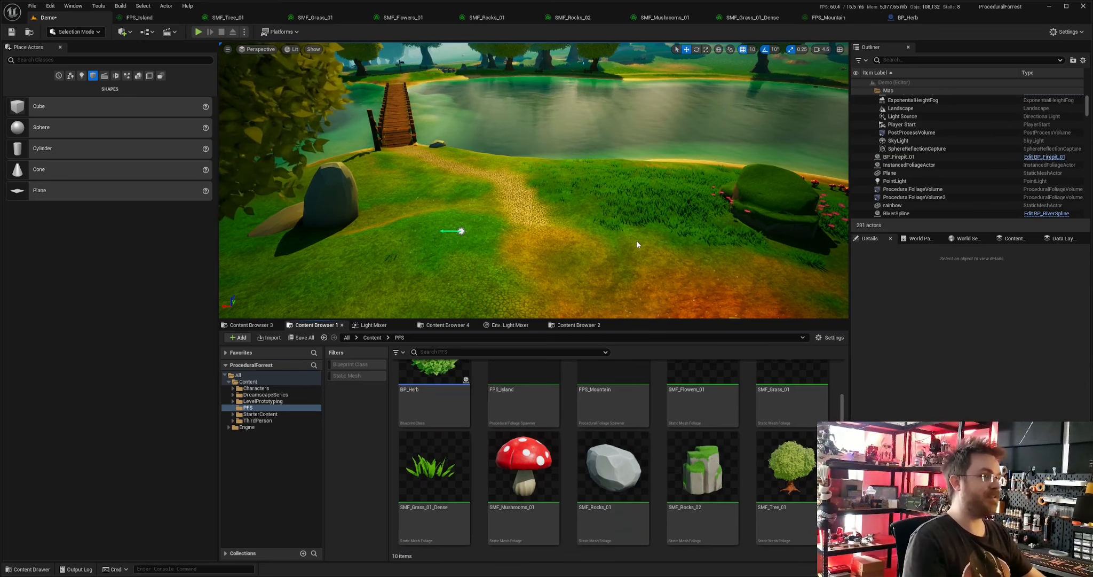
{"action": "left_click", "coordinate": [727, 330]}
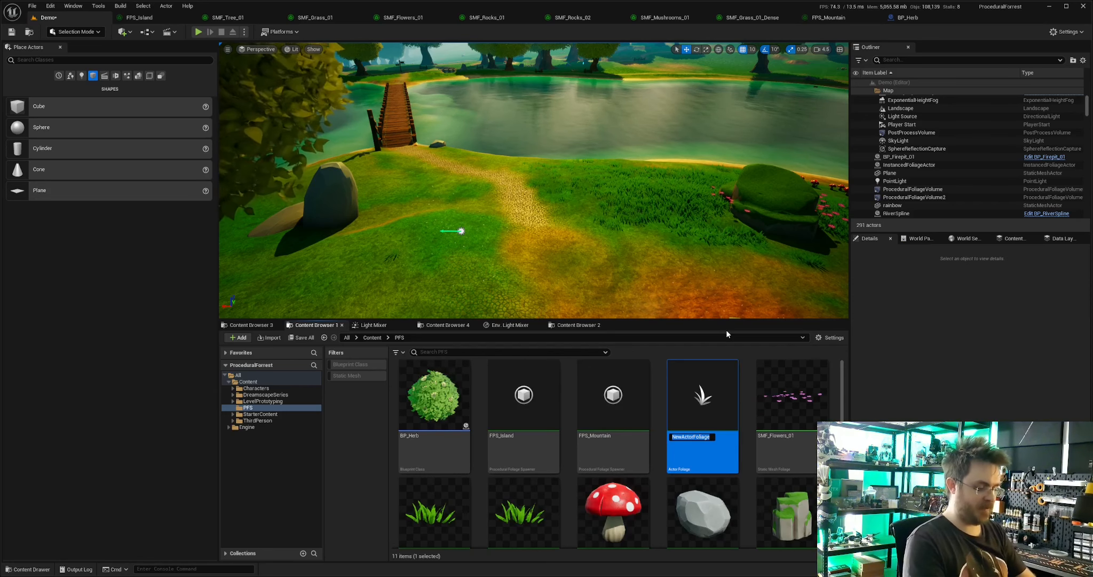
{"action": "type", "text": "AF_"}
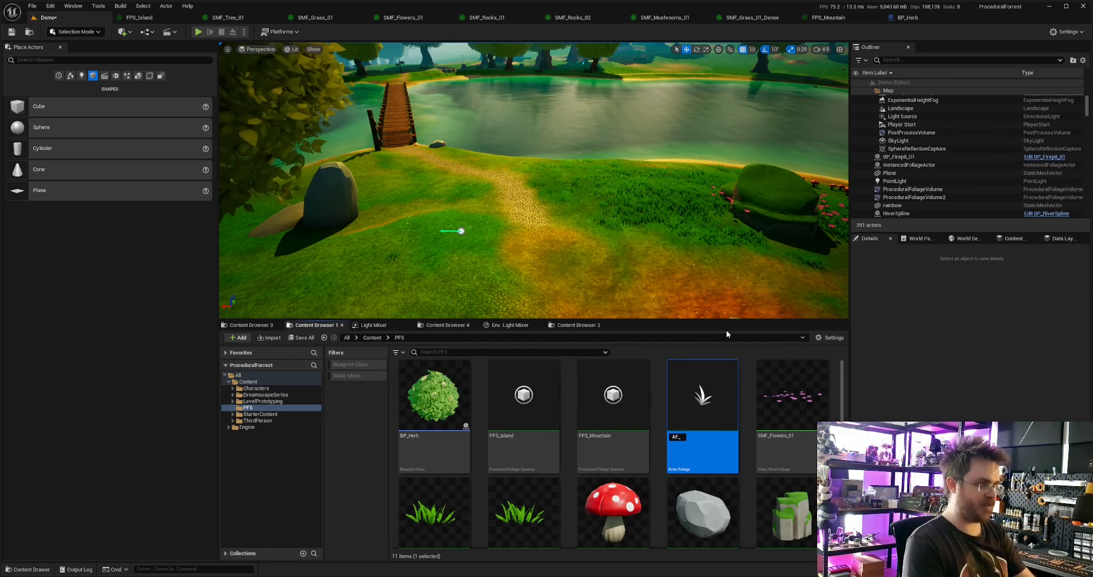
{"action": "type", "text": "Herb_01"}
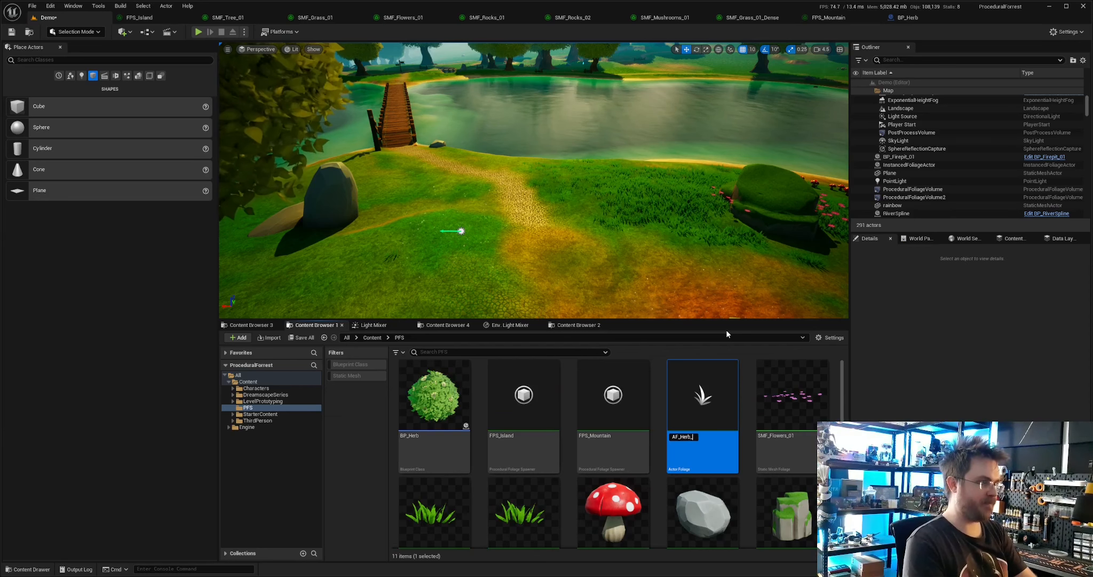
{"action": "key", "text": "Return"}
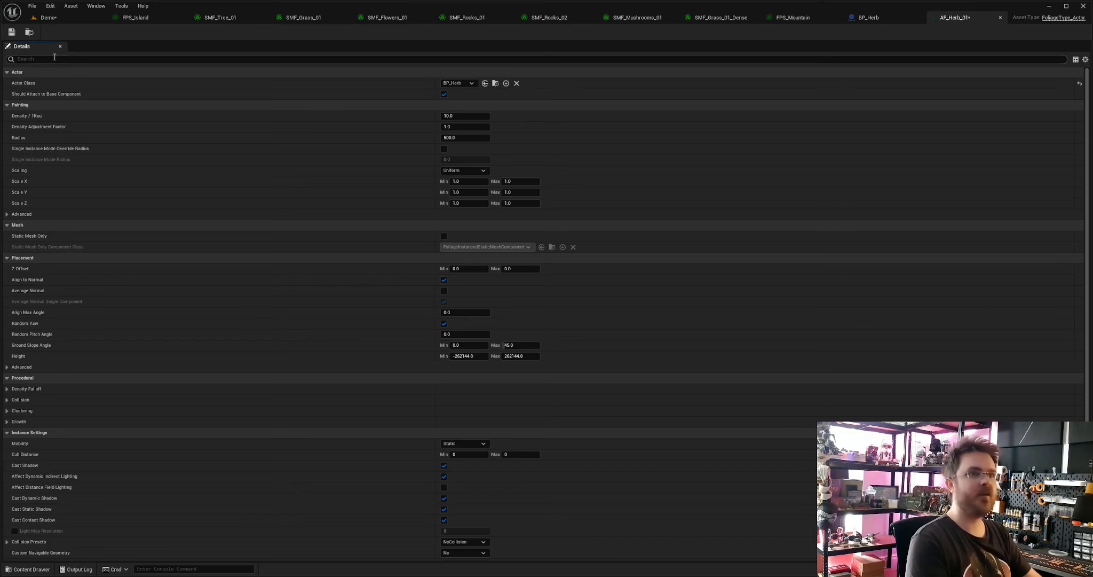
- Save AF_Herb_01 and set its clustering to 0 Num Steps, 0.1 Initial Seed Density and 0 Seeds Per Step
{"action": "left_click", "coordinate": [14, 36]}
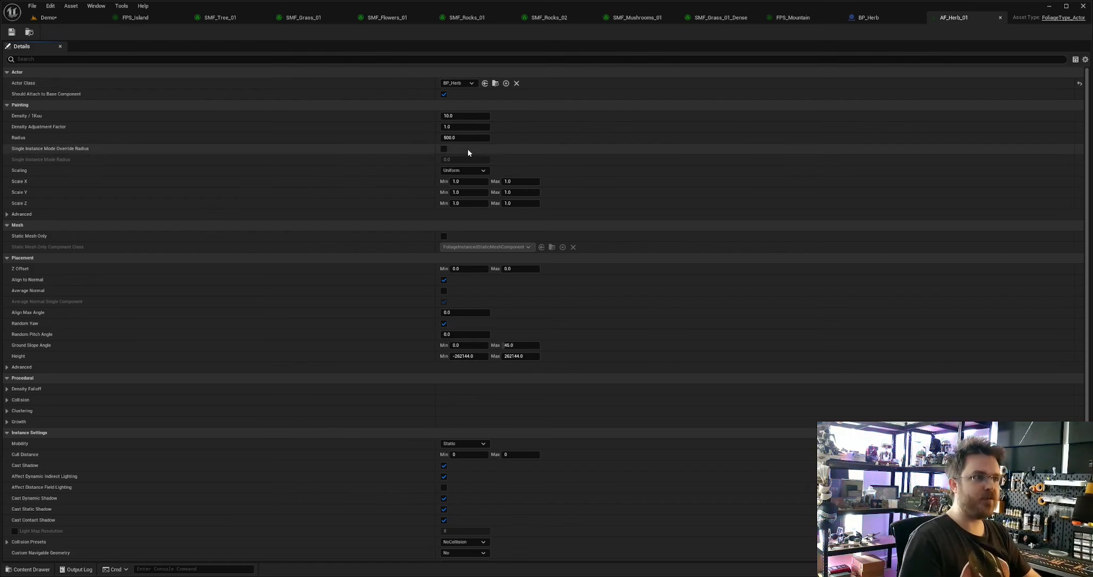
{"action": "left_click", "coordinate": [342, 105]}
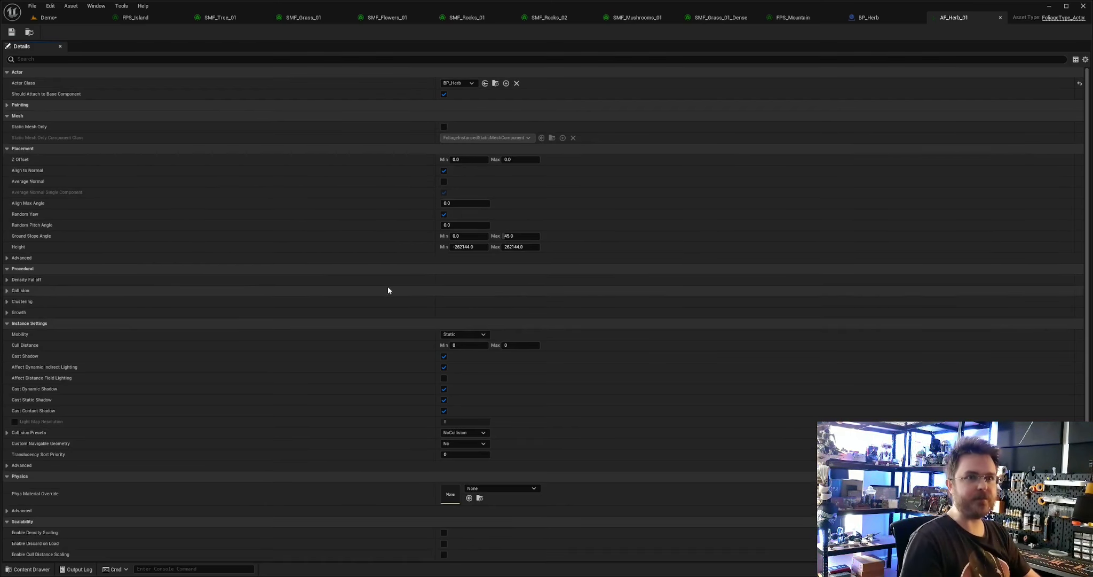
{"action": "scroll", "coordinate": [393, 258], "scroll_direction": "down", "scroll_amount": 2}
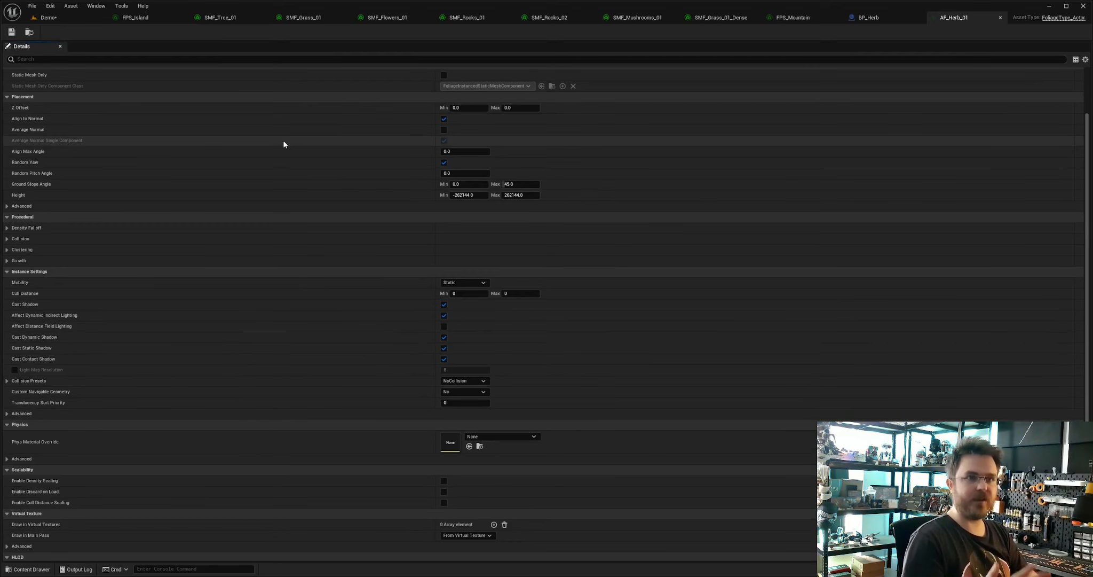
{"action": "scroll", "coordinate": [260, 314], "scroll_direction": "down", "scroll_amount": 1}
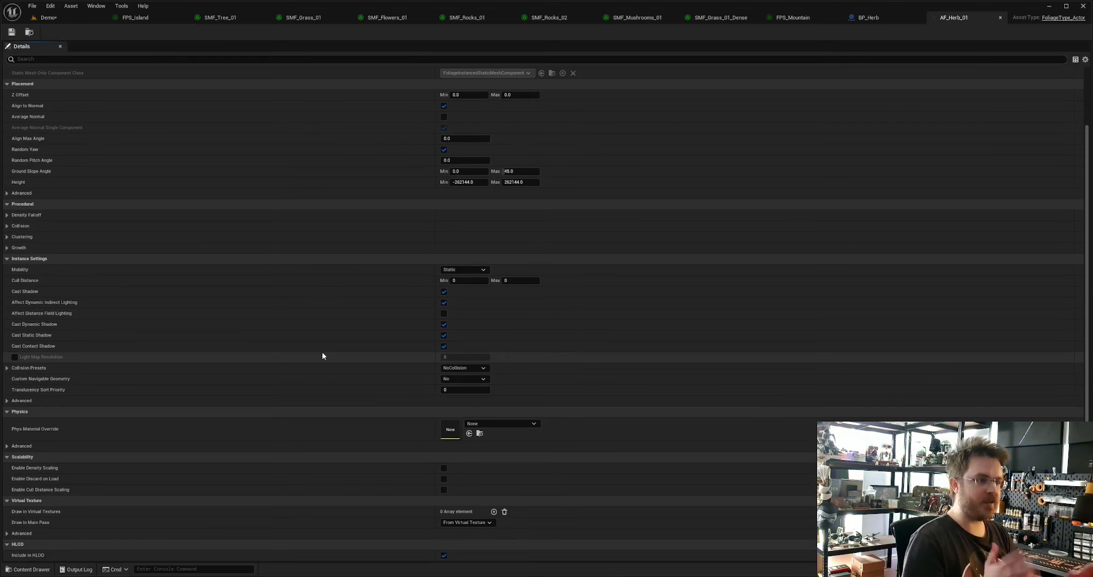
{"action": "left_click", "coordinate": [10, 237]}
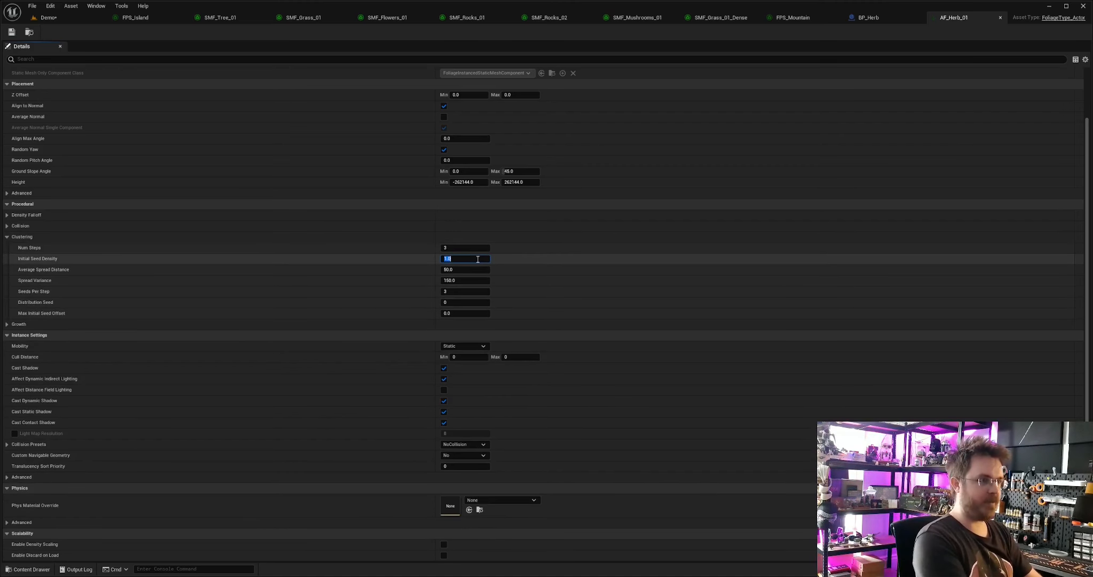
{"action": "key", "text": "Return"}
{"action": "type", "text": "0"}
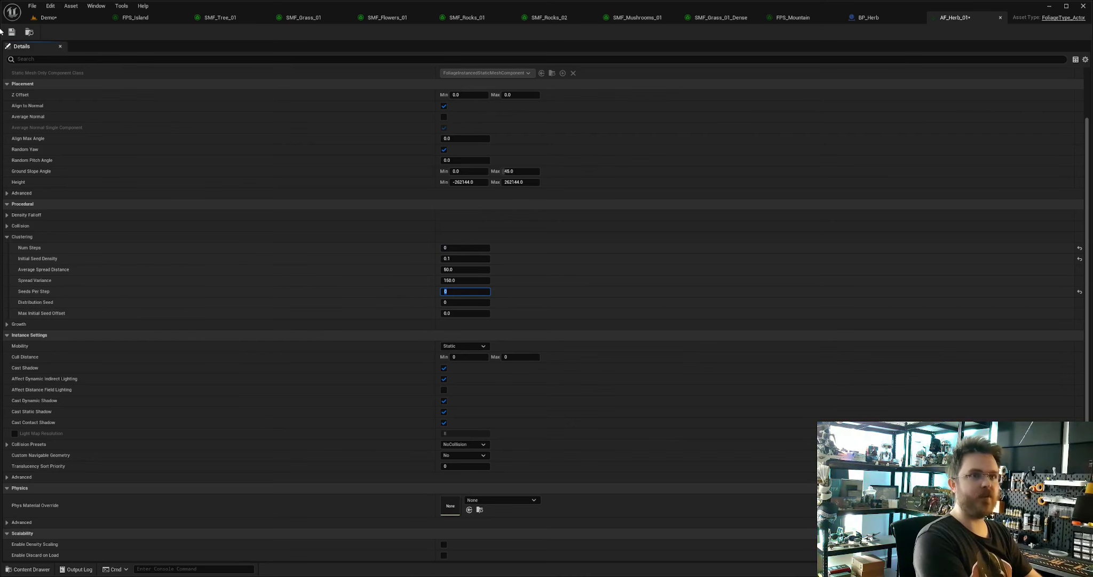
{"action": "left_click", "coordinate": [567, 162]}
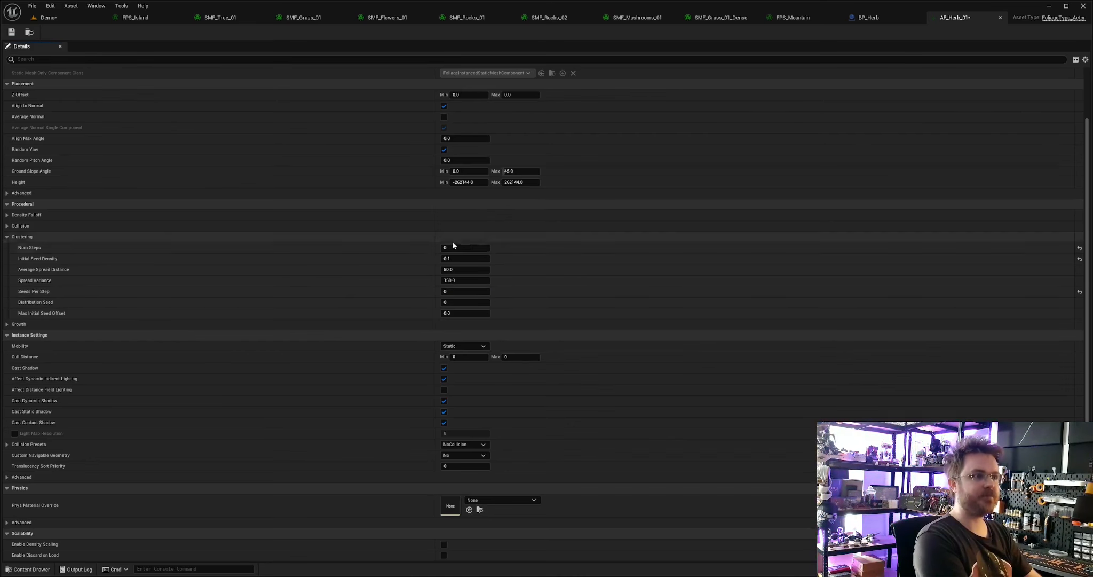
- Add a foliage type entry to the FPS_Mountain spawner and assign AF_Herb_01 to it
{"action": "left_click", "coordinate": [48, 17]}
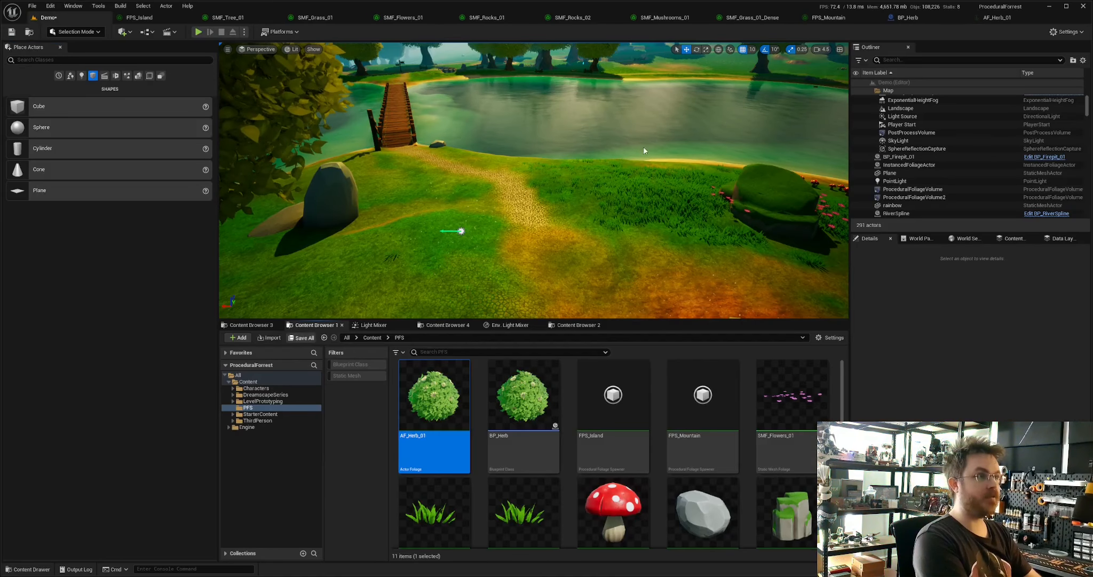
{"action": "left_click", "coordinate": [825, 18]}
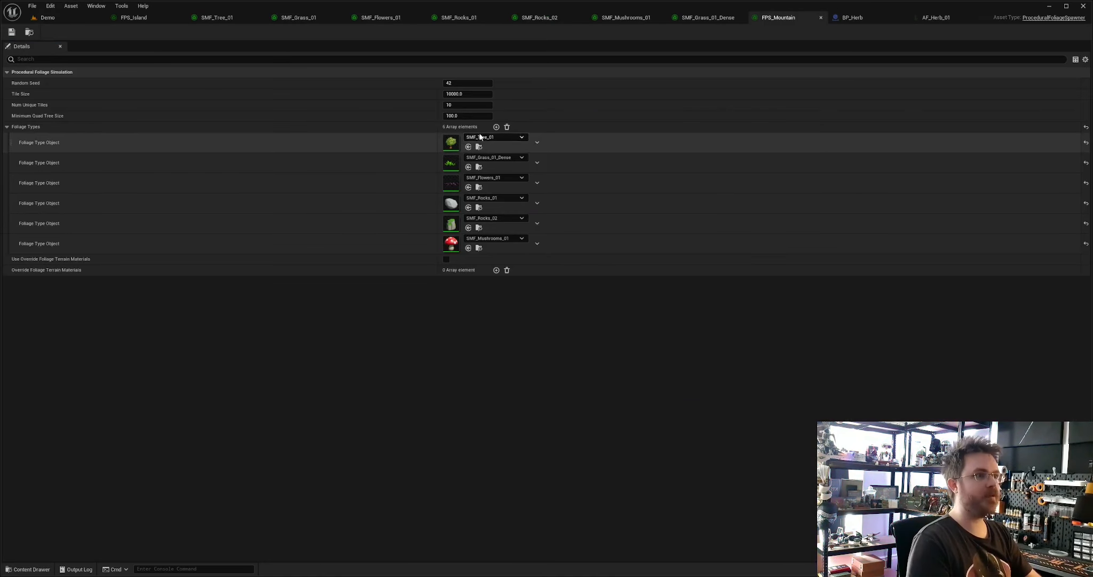
{"action": "left_click", "coordinate": [497, 127]}
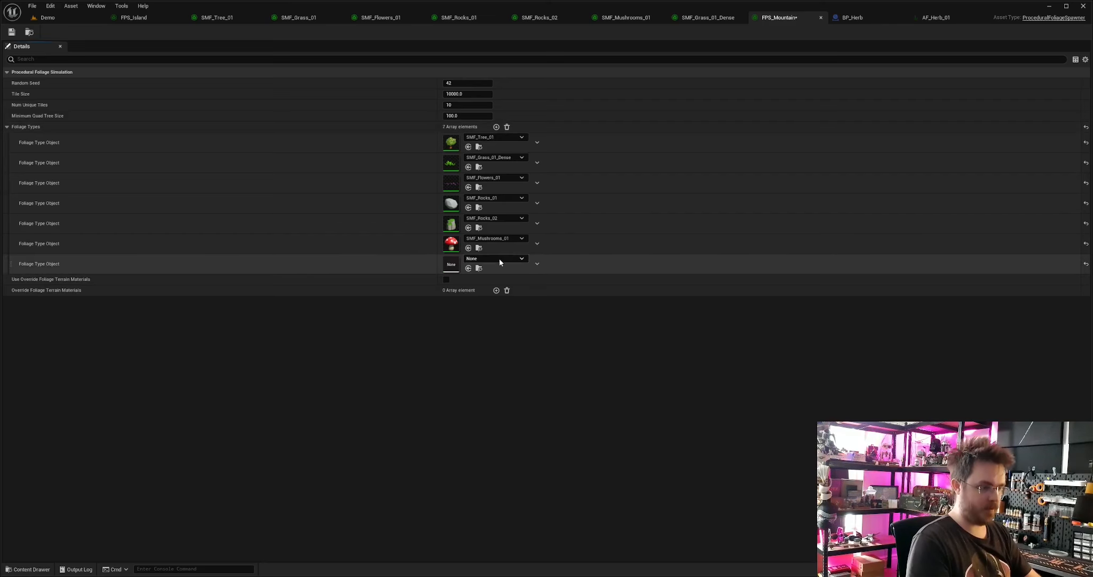
{"action": "left_click", "coordinate": [499, 259]}
{"action": "left_click", "coordinate": [517, 303]}
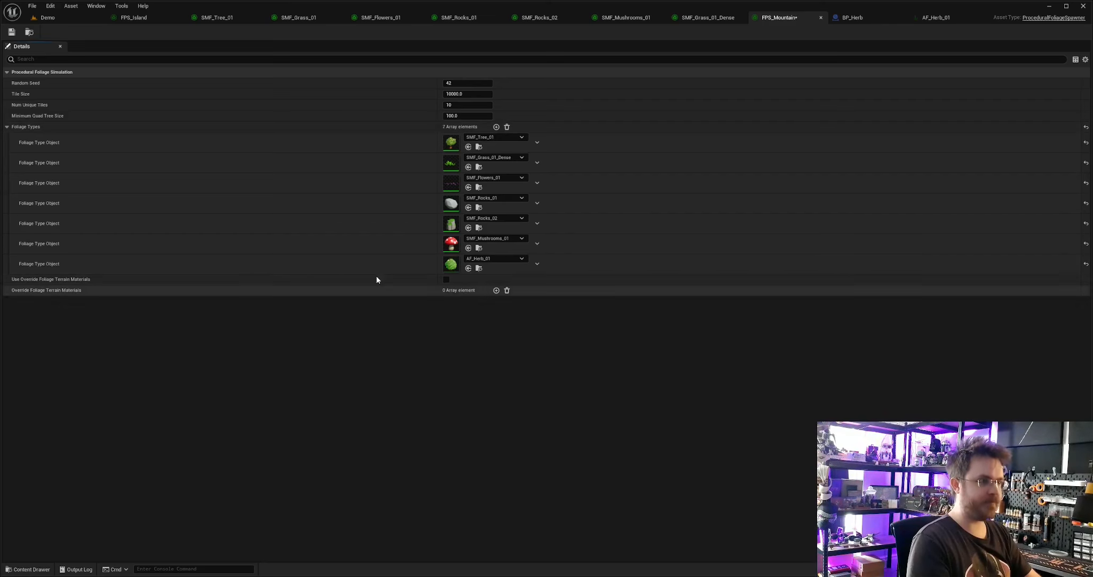
- Resimulate ProceduralFoliageVolume2 in the Demo level and look over the mainland for a spawned herb
{"action": "left_click", "coordinate": [47, 20]}
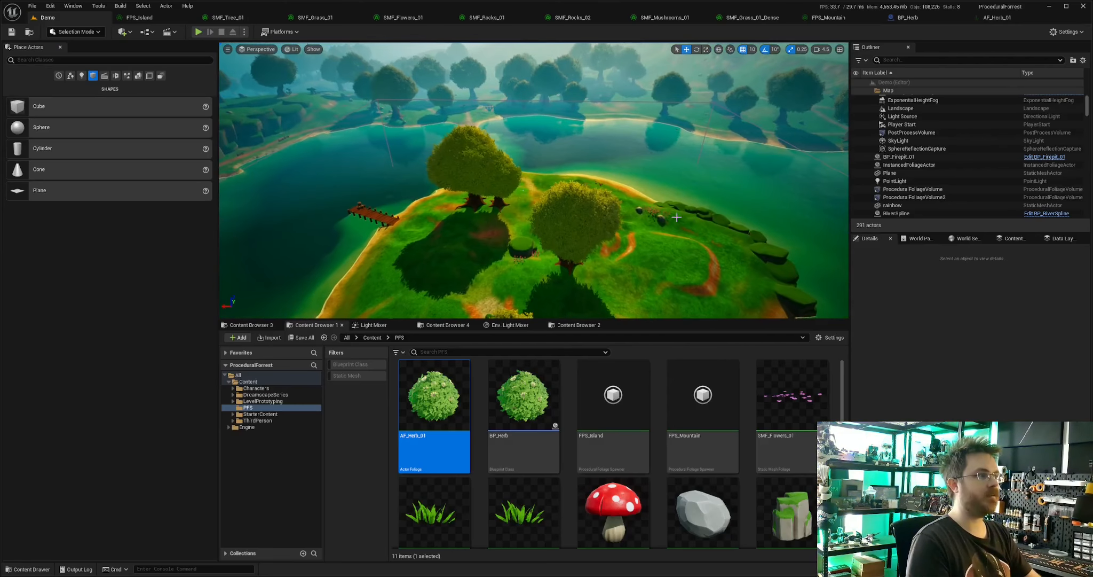
{"action": "key", "text": "s"}
{"action": "right_click_drag", "start_coordinate": [676, 217], "coordinate": [677, 101]}
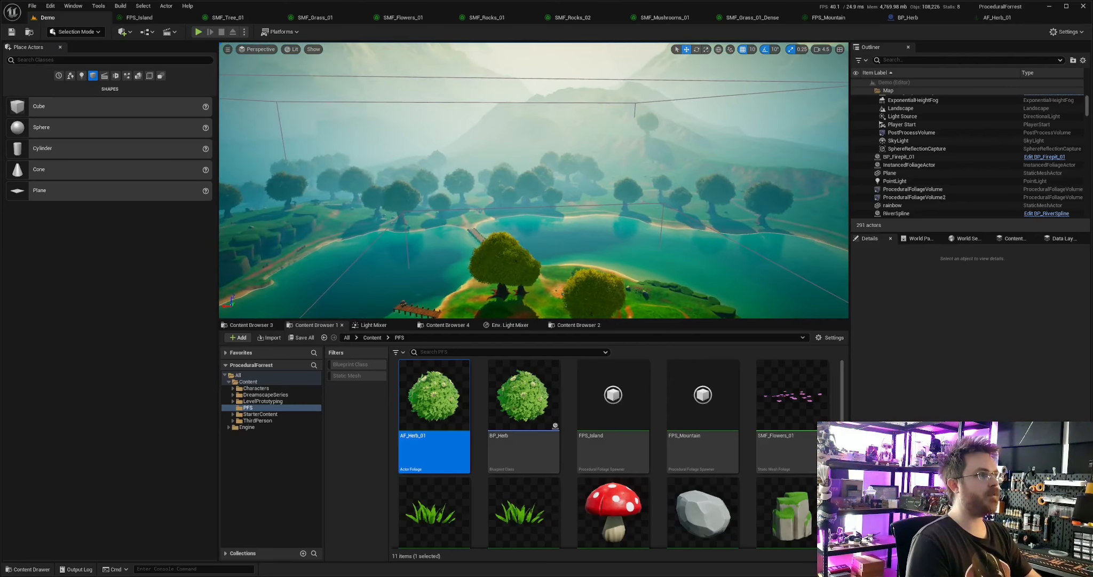
{"action": "double_click", "coordinate": [914, 197]}
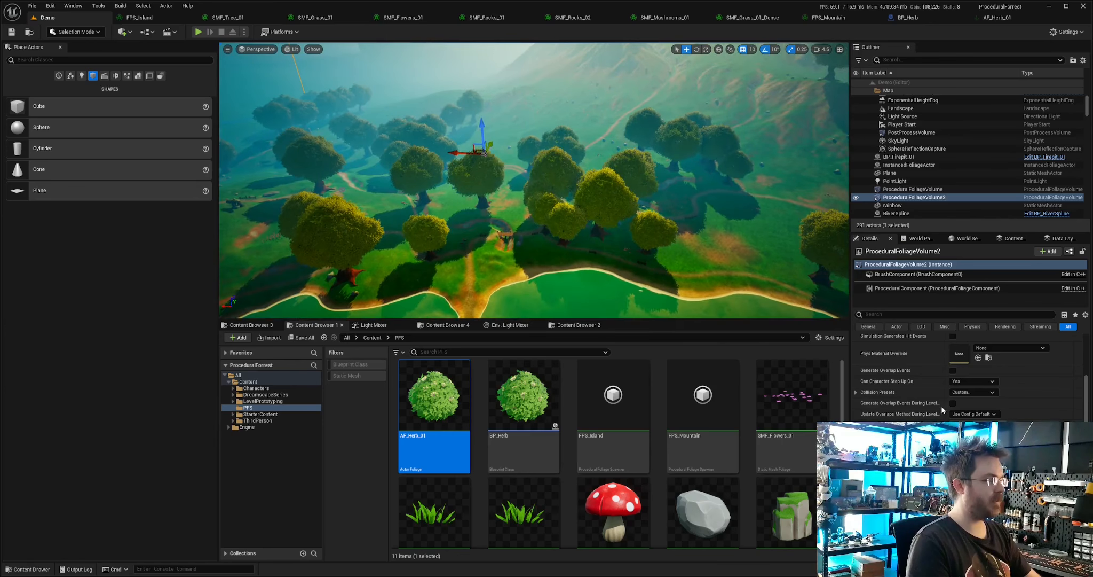
{"action": "scroll", "coordinate": [943, 410], "scroll_direction": "down", "scroll_amount": 10}
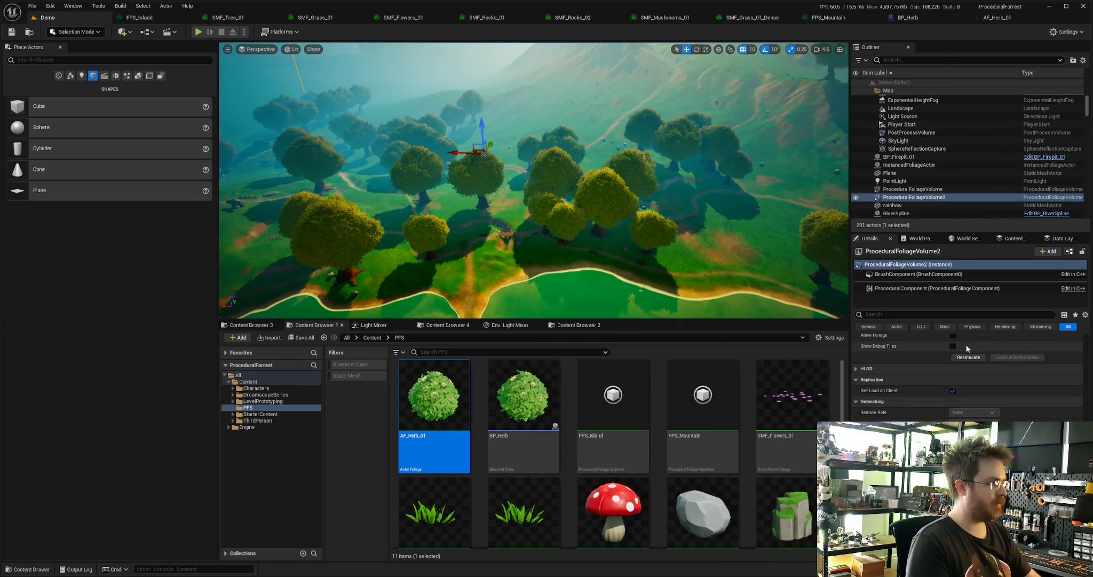
{"action": "left_click", "coordinate": [966, 357]}
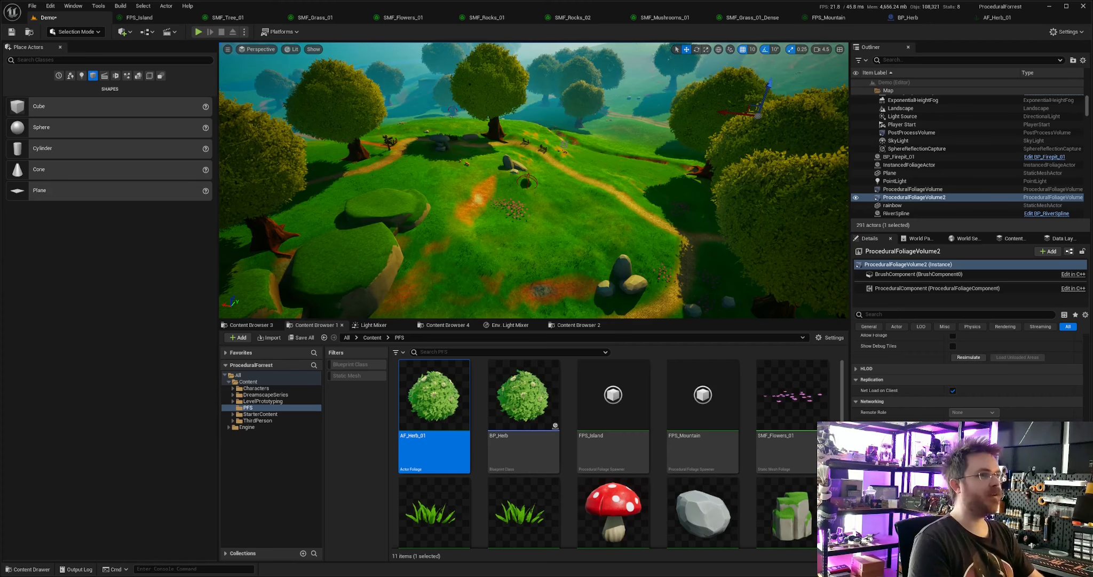
{"action": "right_click_drag", "start_coordinate": [534, 180], "coordinate": [602, 196]}
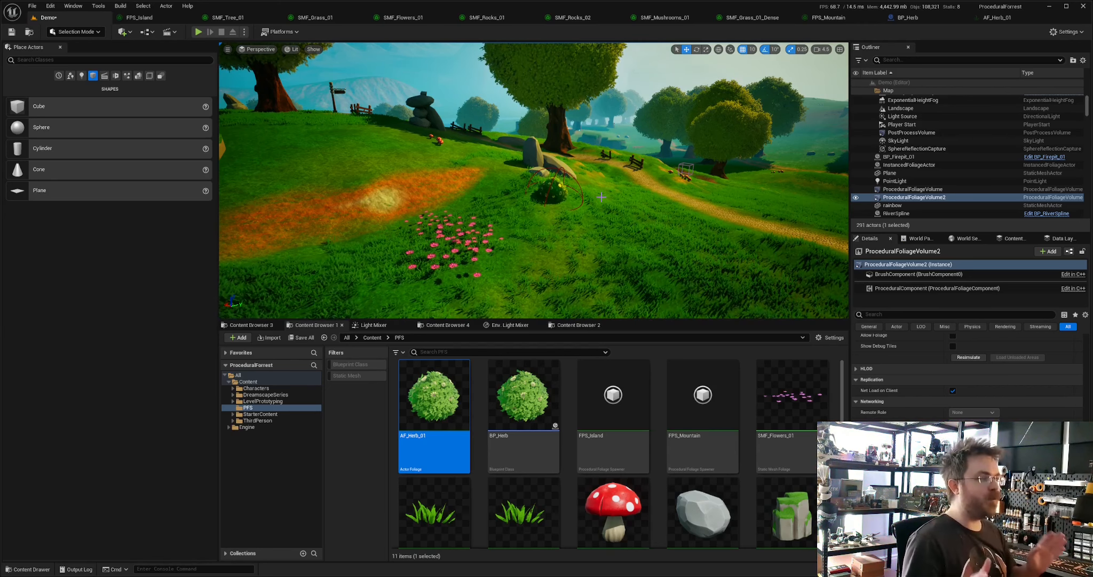
- Move the Player Start from the island across the water to the mainland
{"action": "right_click_drag", "start_coordinate": [601, 197], "coordinate": [774, 235]}
{"action": "key", "text": "s"}
{"action": "key", "text": "w"}
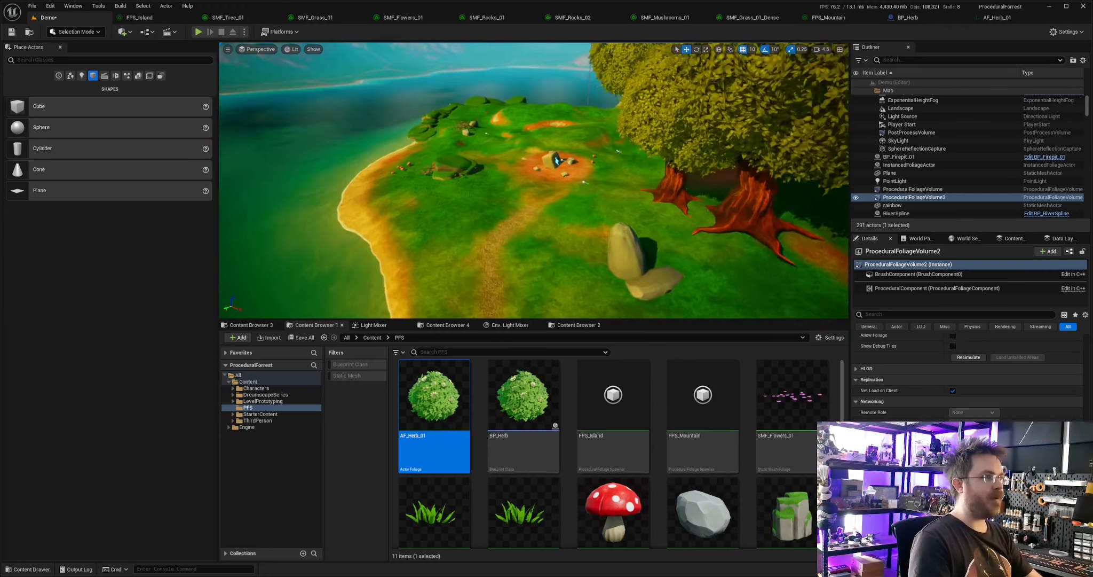
{"action": "right_click_drag", "start_coordinate": [581, 115], "coordinate": [646, 155]}
{"action": "left_click", "coordinate": [620, 90]}
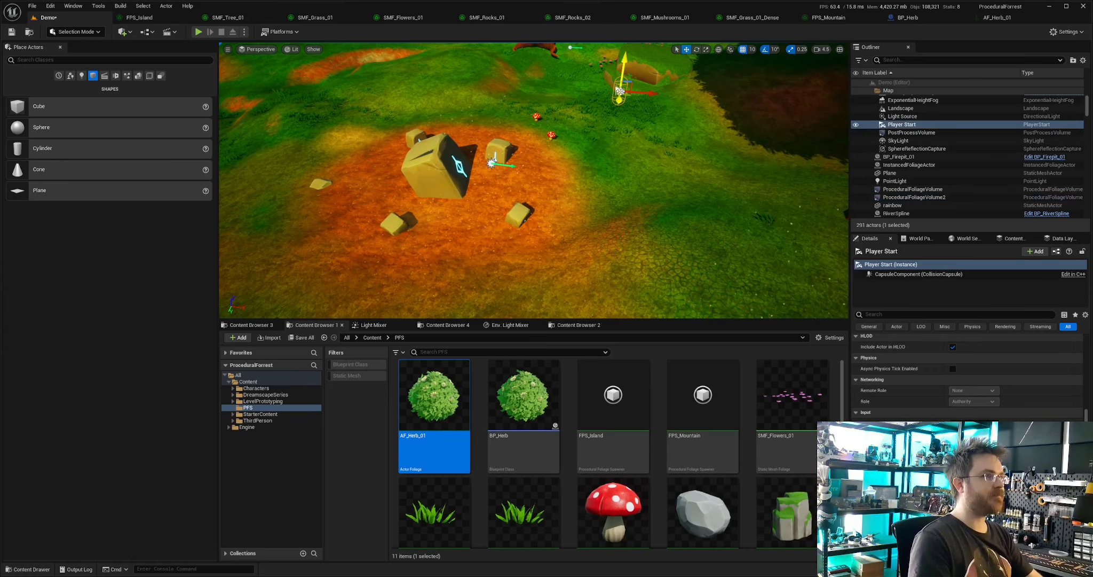
{"action": "key", "text": "s"}
{"action": "right_click_drag", "start_coordinate": [620, 90], "coordinate": [476, 195]}
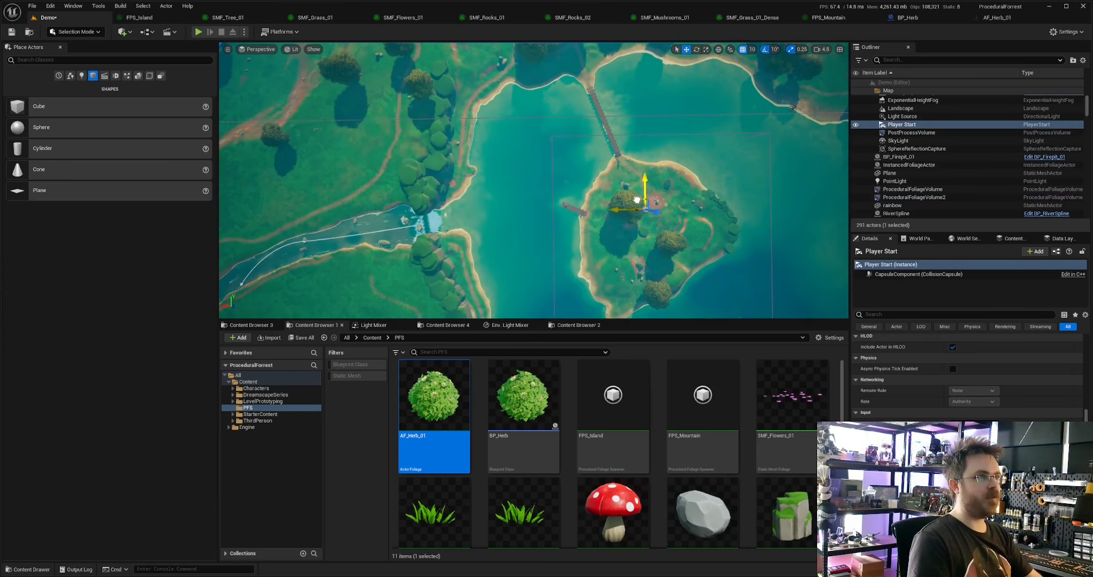
{"action": "left_click_drag", "start_coordinate": [636, 200], "coordinate": [468, 81]}
- Reposition the Player Start on the mainland grass near the pink flowers and the spawned herb
{"action": "key", "text": "w"}
{"action": "right_click_drag", "start_coordinate": [456, 109], "coordinate": [341, 75]}
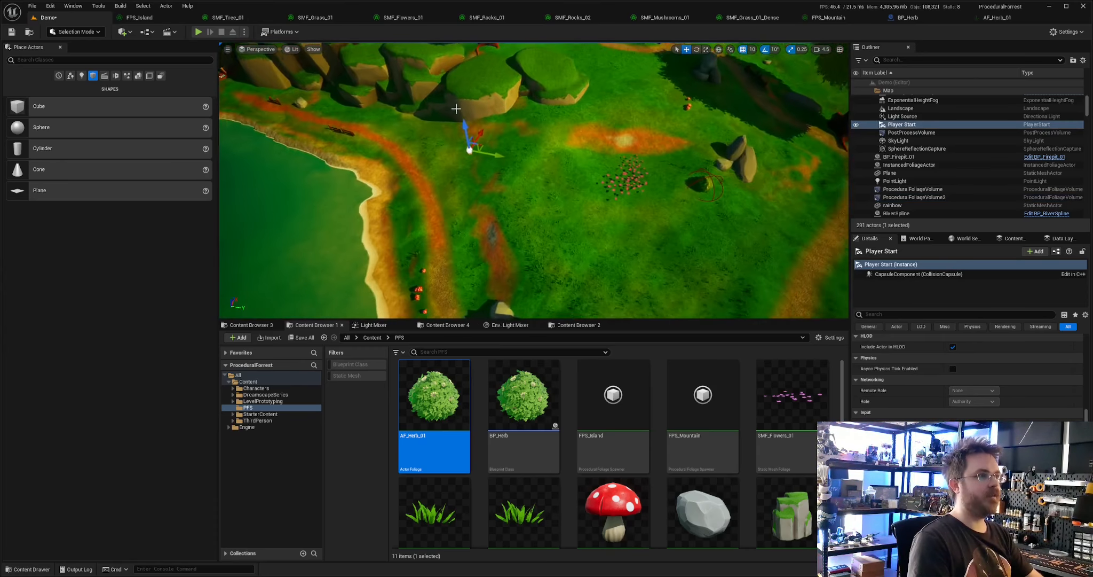
{"action": "left_click_drag", "start_coordinate": [477, 143], "coordinate": [693, 216]}
{"action": "key", "text": "w"}
{"action": "right_click_drag", "start_coordinate": [692, 215], "coordinate": [694, 156]}
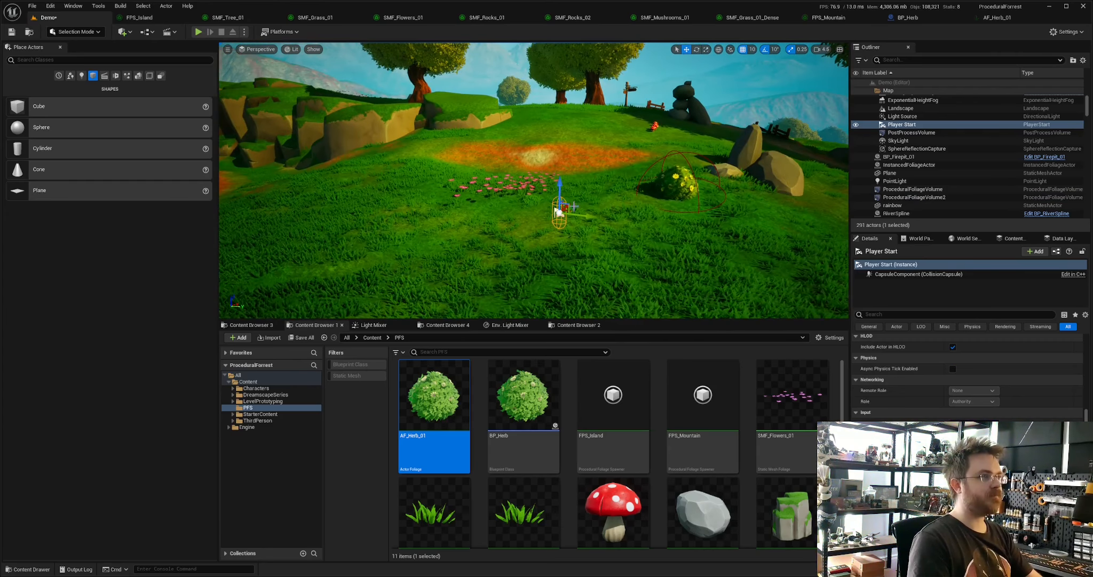
{"action": "right_click_drag", "start_coordinate": [327, 247], "coordinate": [442, 206]}
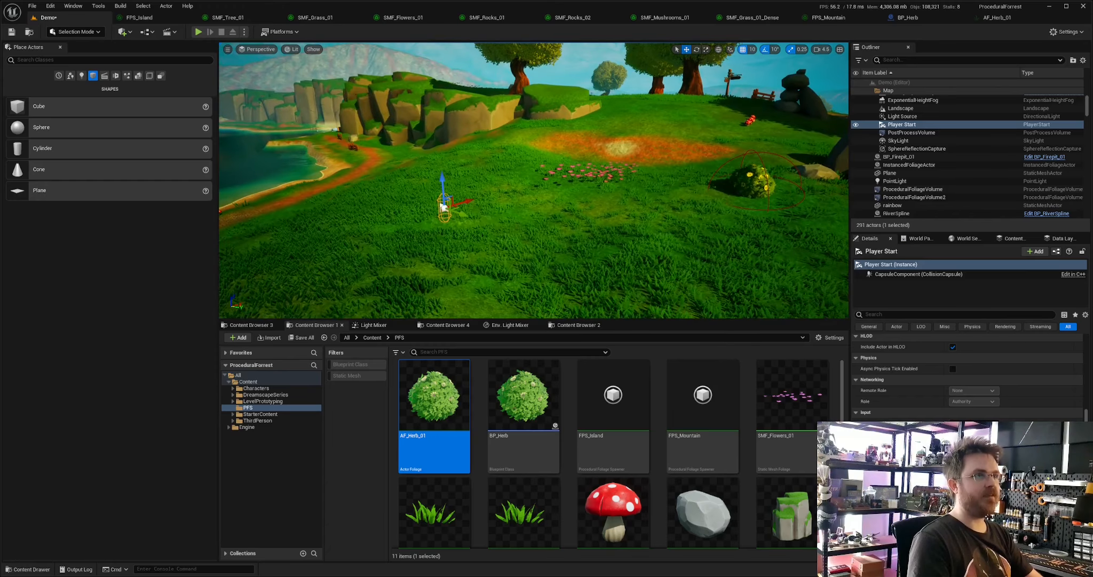
- Play the level and run the character into the spawned herb to test its collection, and end the play session
{"action": "key", "text": "alt+p"}
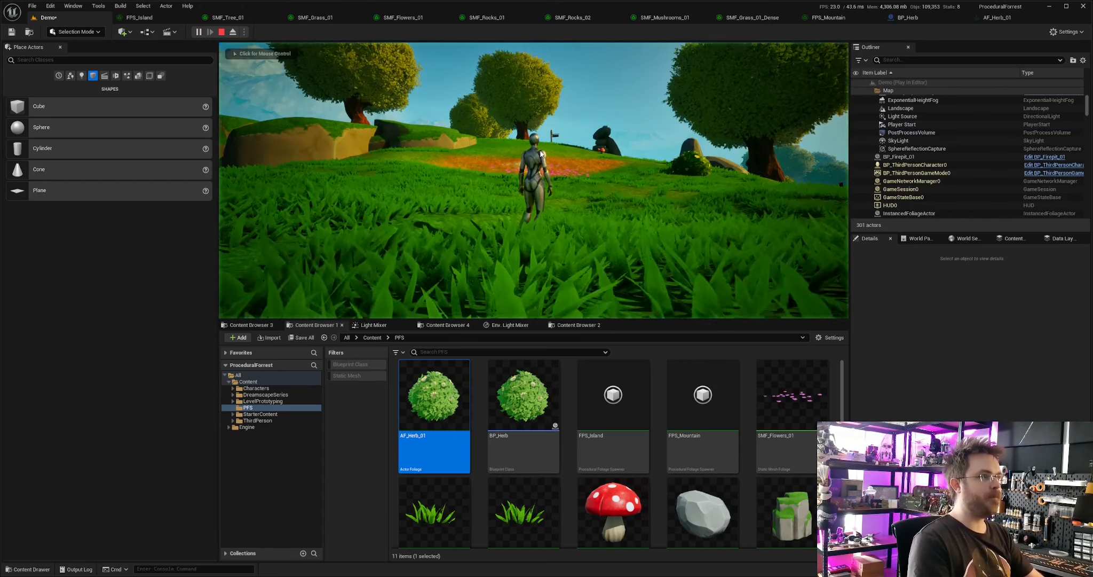
{"action": "key", "text": "w"}
{"action": "key", "text": "w"}
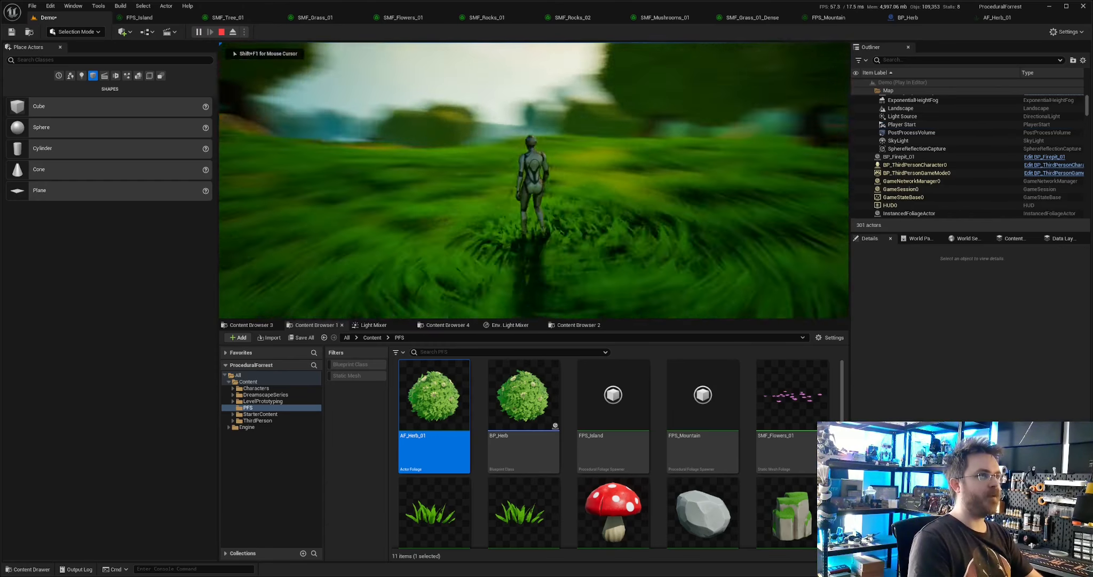
{"action": "key", "text": "w"}
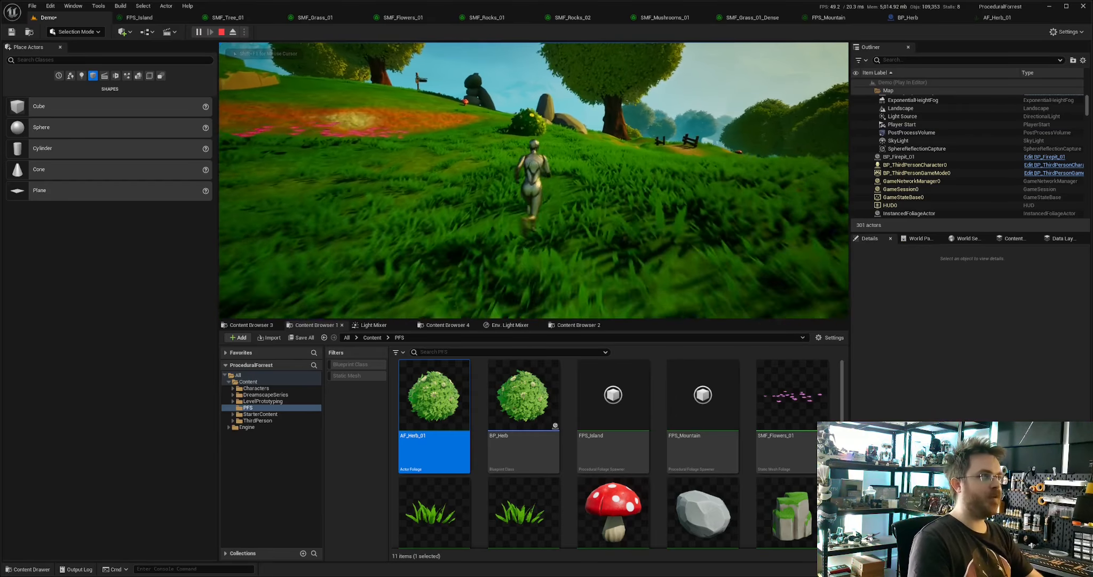
{"action": "key", "text": "w"}
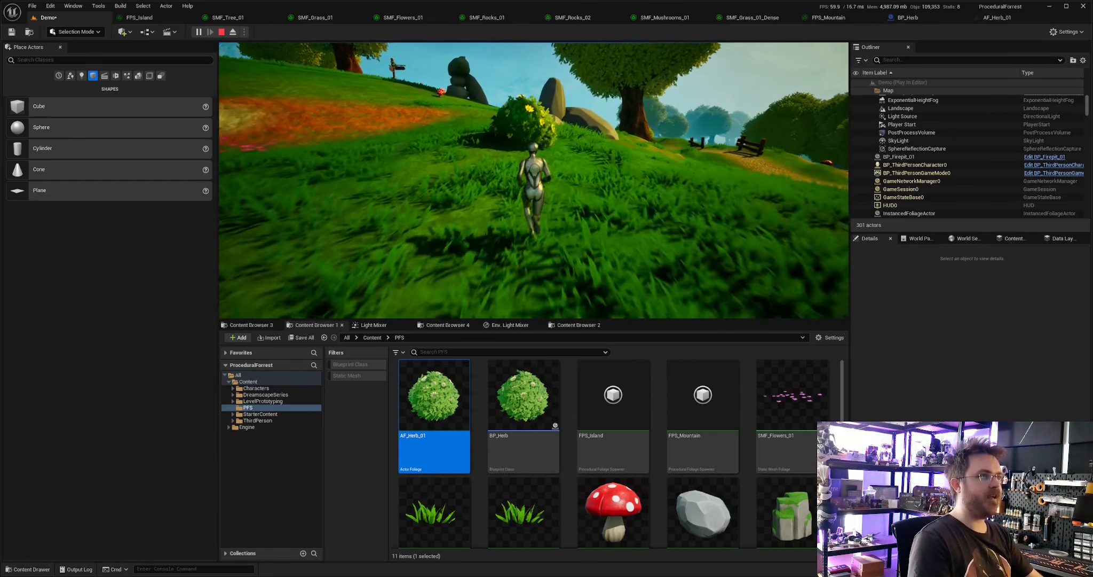
{"action": "key", "text": "w"}
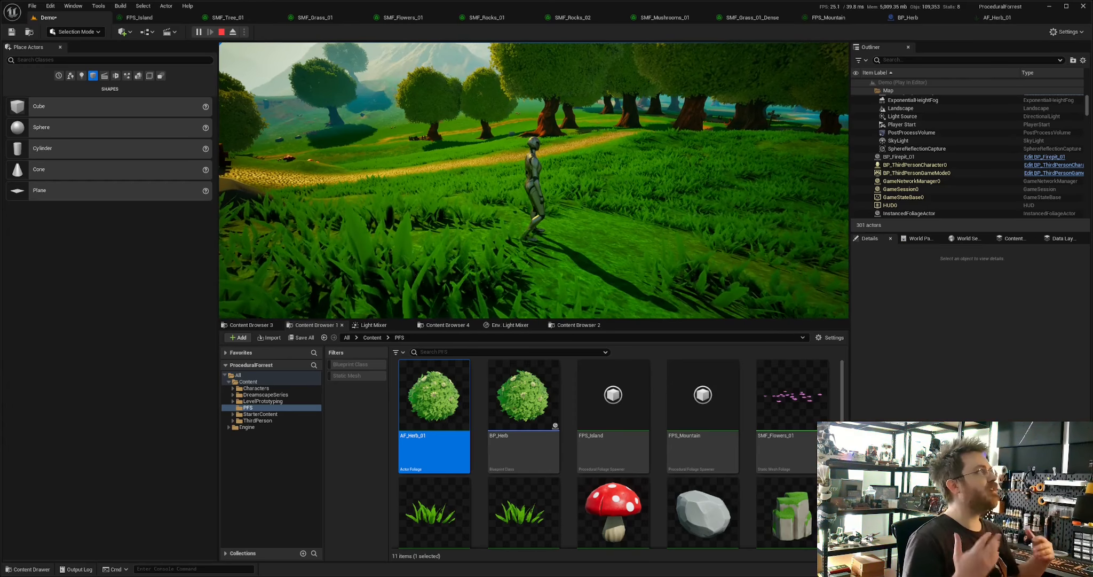
{"action": "key", "text": "Escape"}
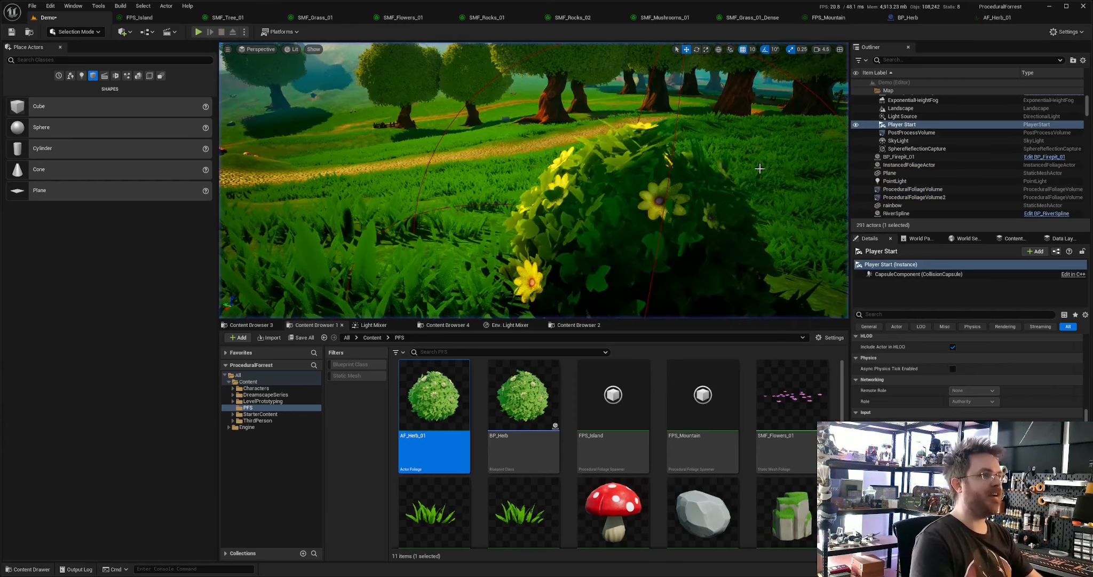
- Review the mainland foliage in game view with the viewport filling the whole screen
{"action": "key", "text": "s"}
{"action": "right_click_drag", "start_coordinate": [534, 180], "coordinate": [497, 163]}
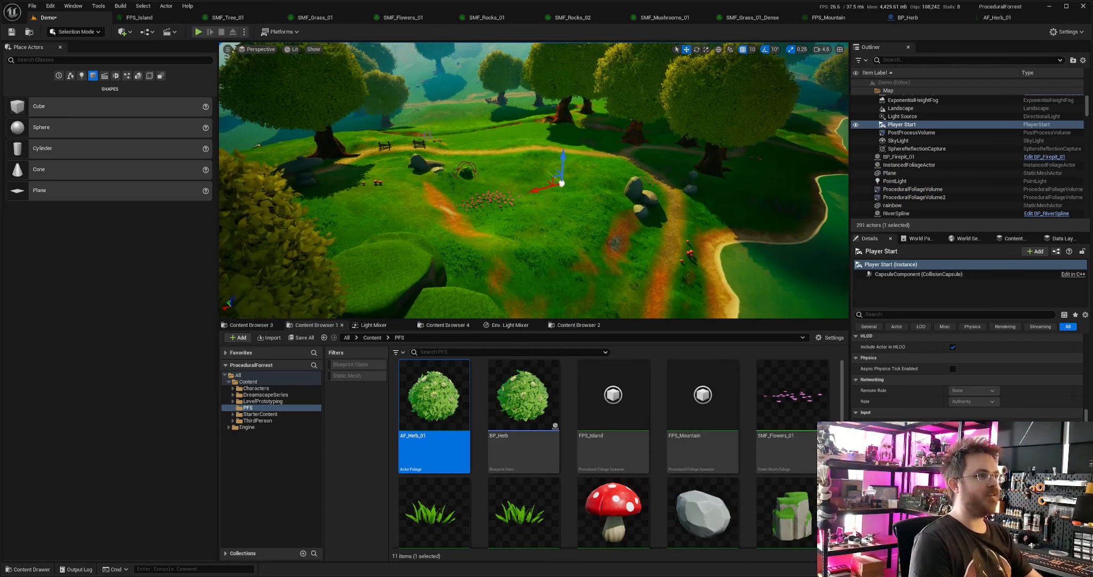
{"action": "mouse_move", "coordinate": [665, 182]}
{"action": "right_mouse_down"}
{"action": "mouse_move", "coordinate": [643, 120]}
{"action": "mouse_move", "coordinate": [636, 184]}
{"action": "mouse_move", "coordinate": [654, 189]}
{"action": "right_mouse_up"}
{"action": "key", "text": "s"}
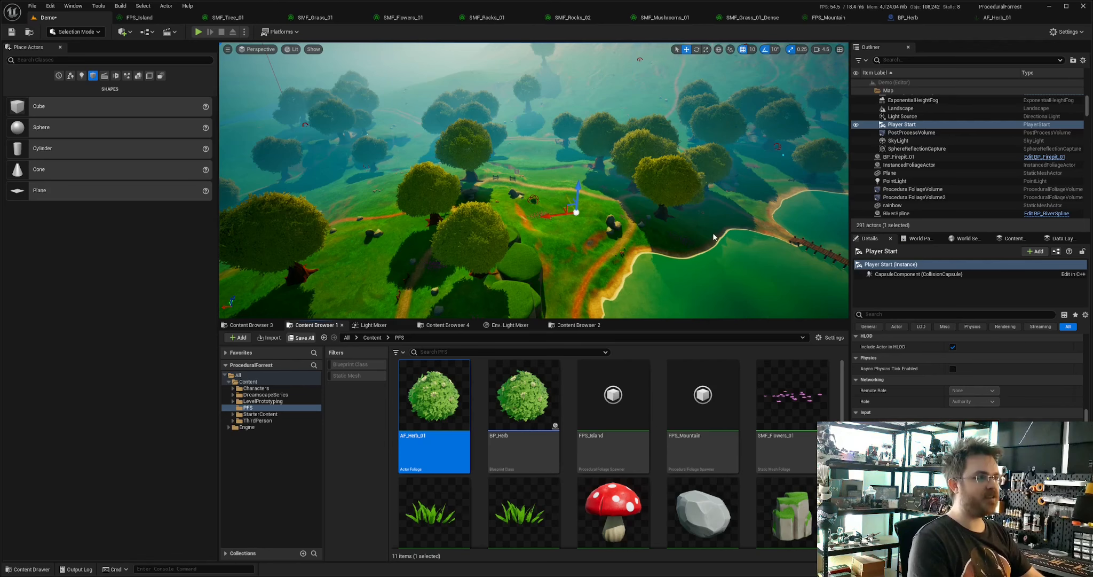
{"action": "key", "text": "s"}
{"action": "mouse_move", "coordinate": [728, 265]}
{"action": "right_mouse_down"}
{"action": "mouse_move", "coordinate": [699, 255]}
{"action": "mouse_move", "coordinate": [728, 267]}
{"action": "right_mouse_up"}
{"action": "key", "text": "g"}
{"action": "key", "text": "w"}
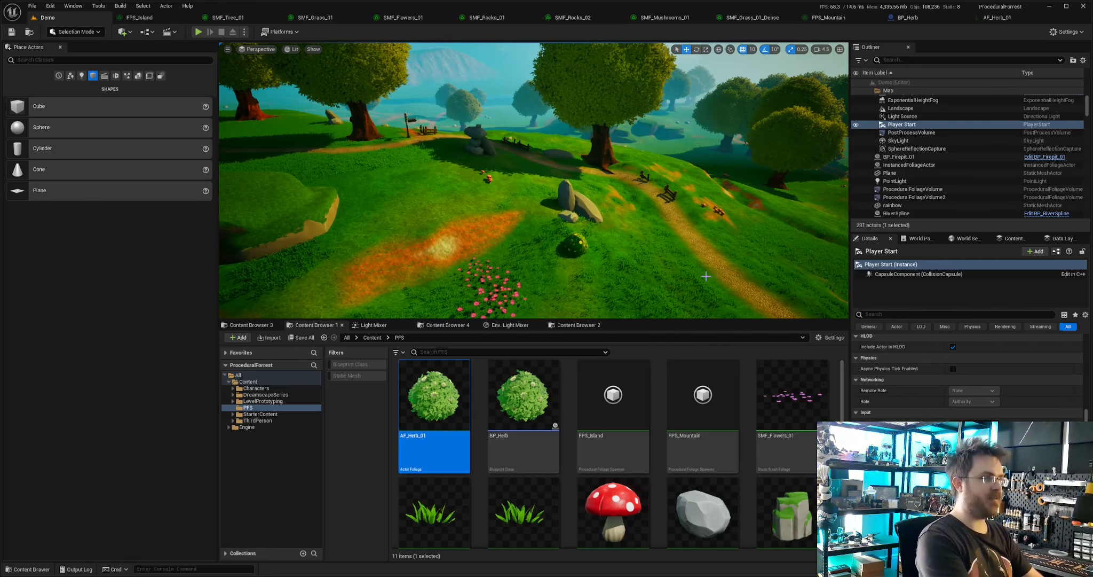
{"action": "key", "text": "F11"}
{"action": "mouse_move", "coordinate": [697, 325]}
{"action": "right_mouse_down"}
{"action": "mouse_move", "coordinate": [710, 328]}
{"action": "mouse_move", "coordinate": [692, 329]}
{"action": "right_mouse_up"}
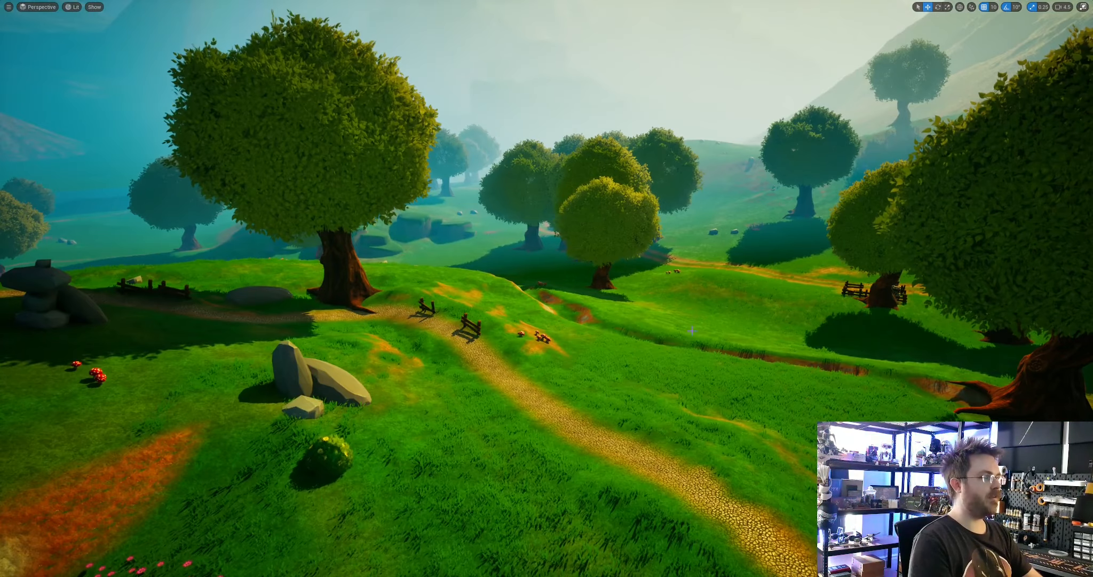